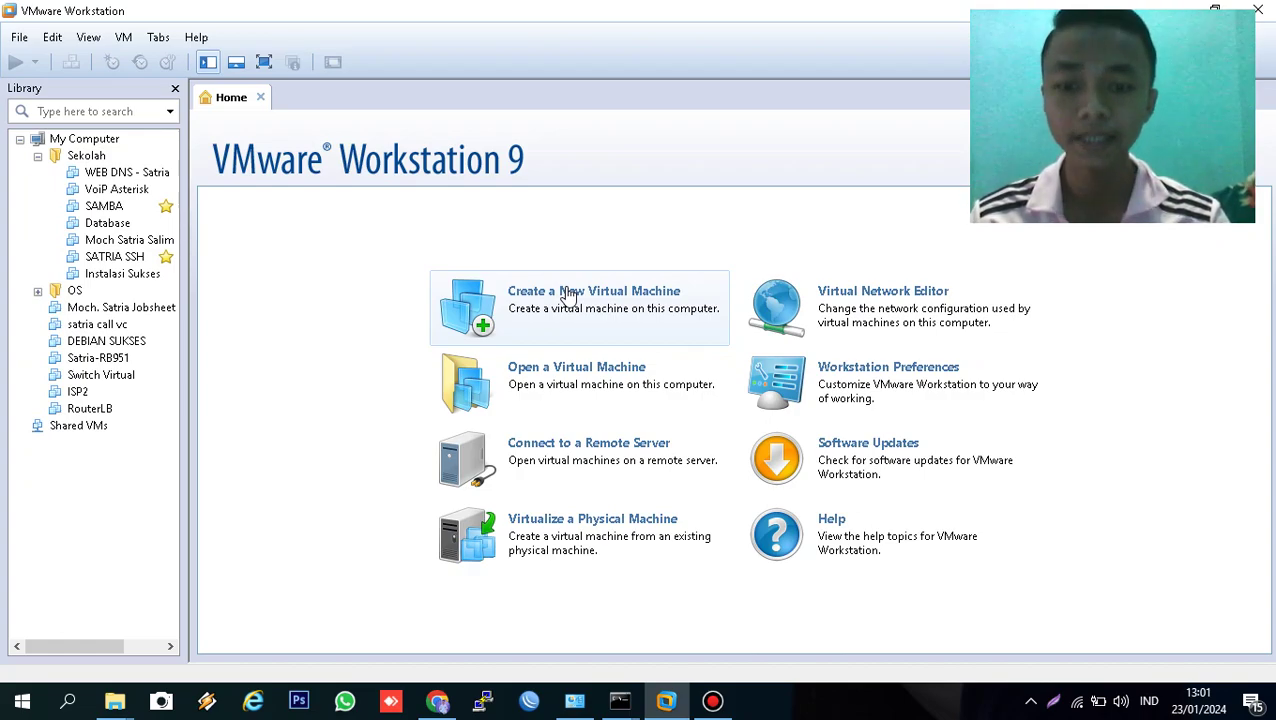
# - Start a typical new VM installing from mikrotik-6.45.iso with guest type Other
pyautogui.click(568, 296)
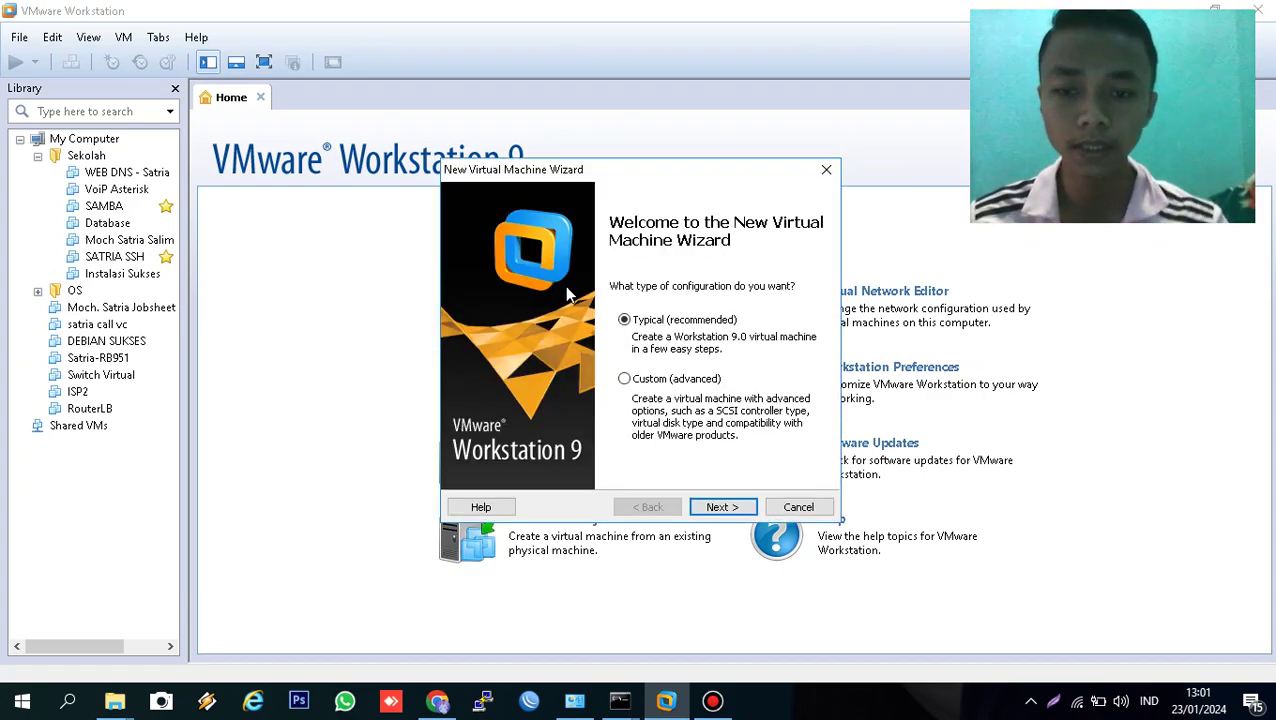
pyautogui.click(722, 507)
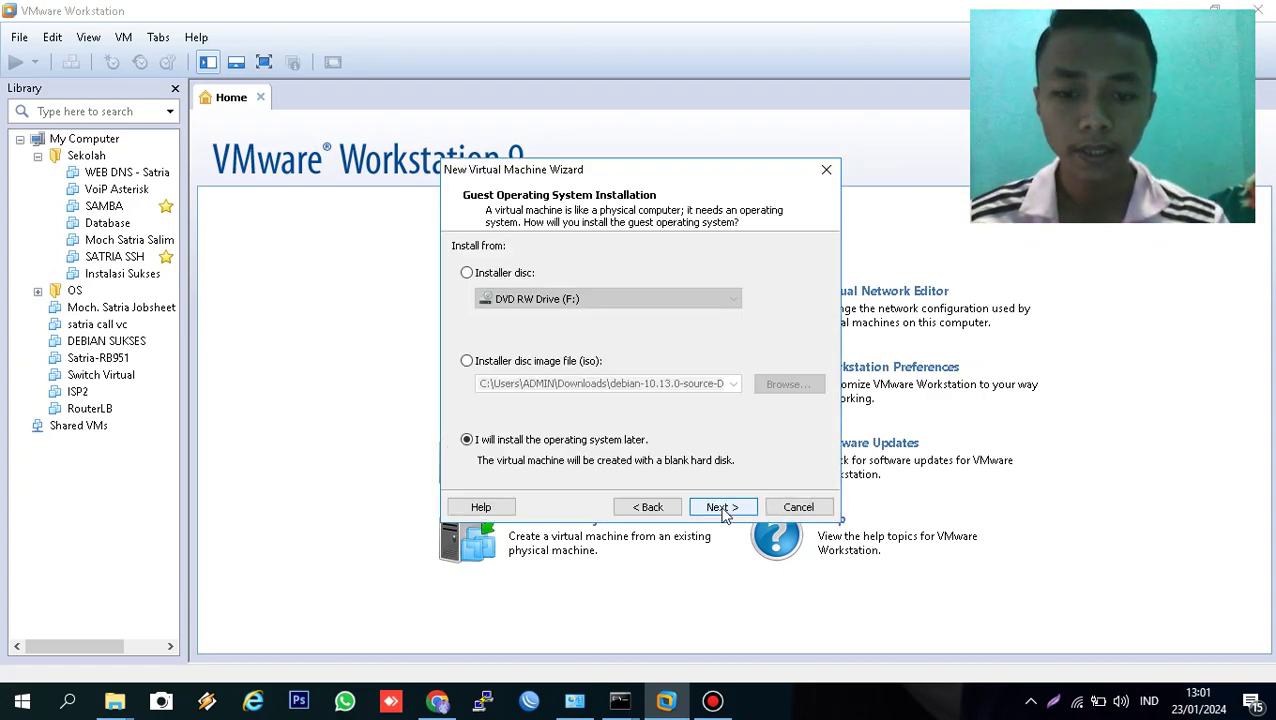
pyautogui.click(590, 368)
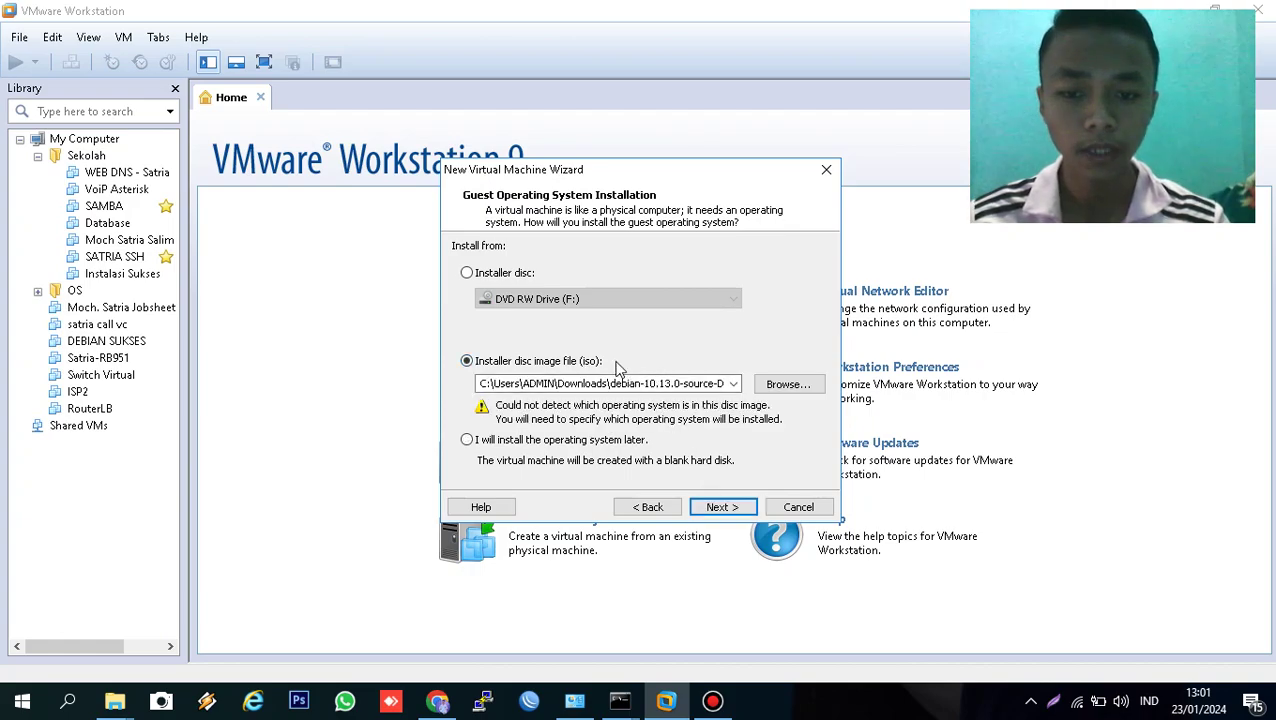
pyautogui.click(733, 386)
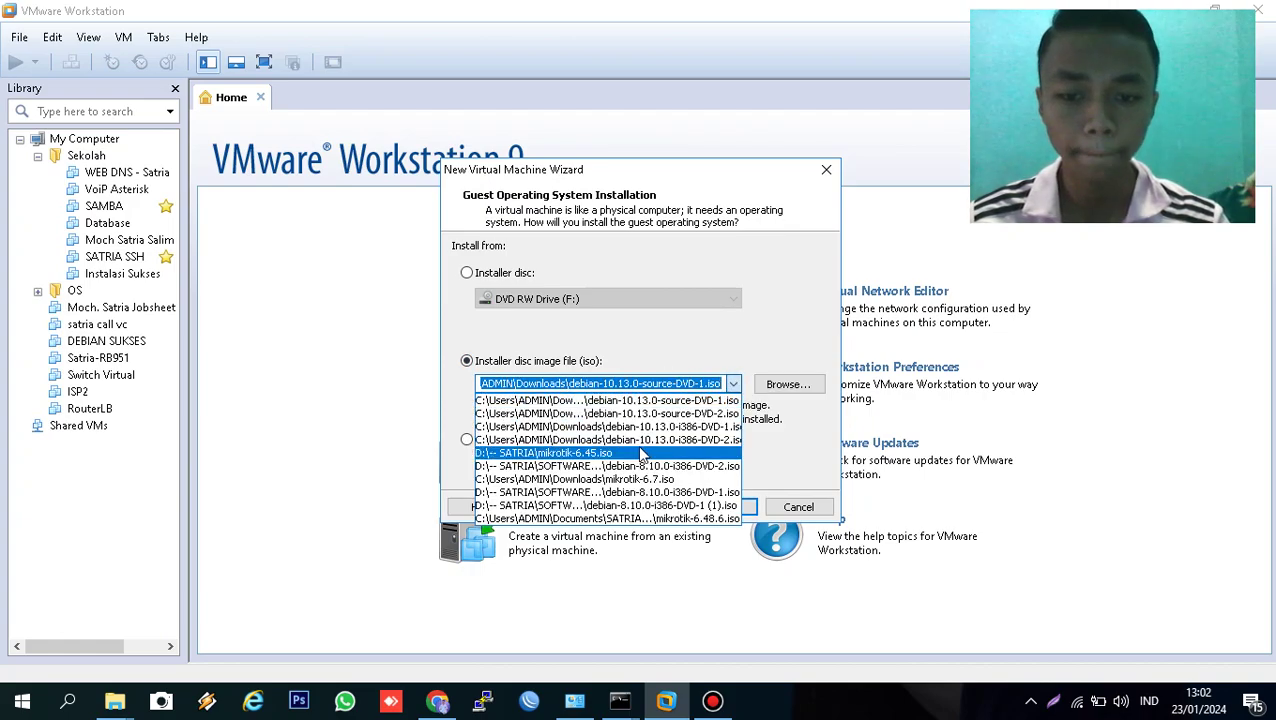
pyautogui.click(690, 441)
pyautogui.click(702, 505)
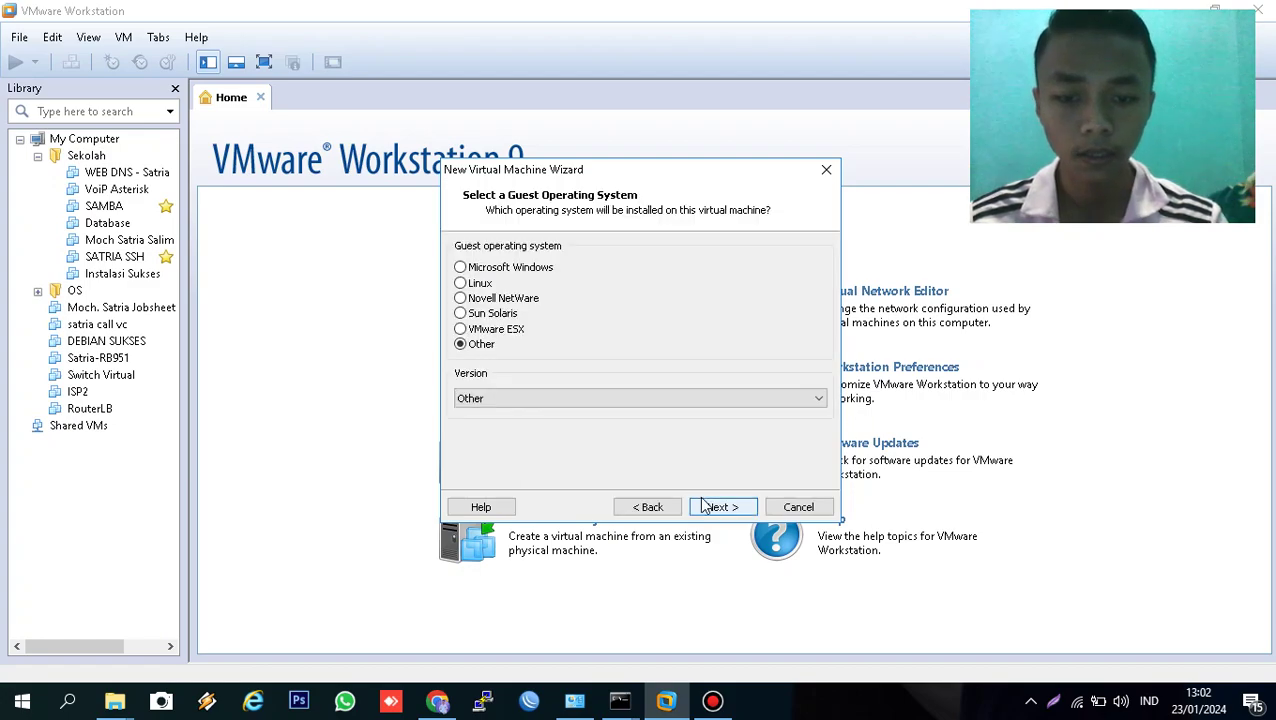
pyautogui.click(703, 507)
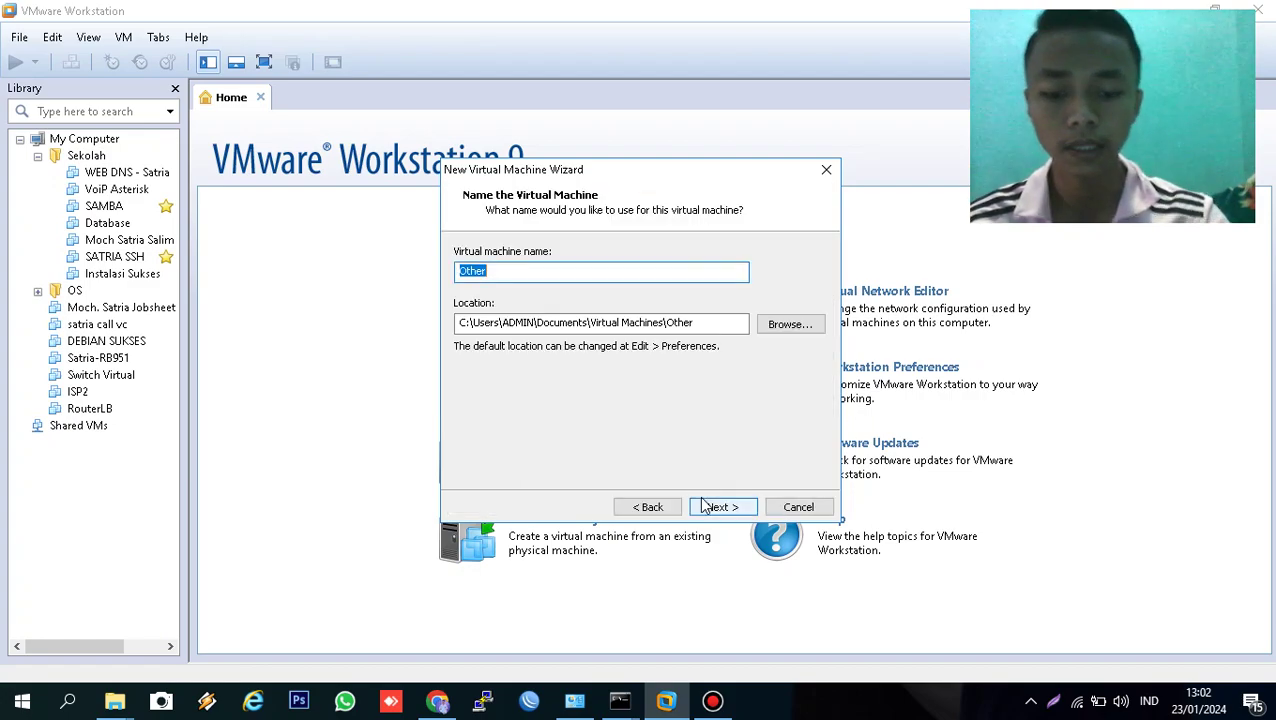
# - Name the machine ISP2_Satria and give it a 1.0 GB disk
pyautogui.write('is')
pyautogui.press('BackSpace')
pyautogui.press('BackSpace')
pyautogui.write('ISP2_Satria')
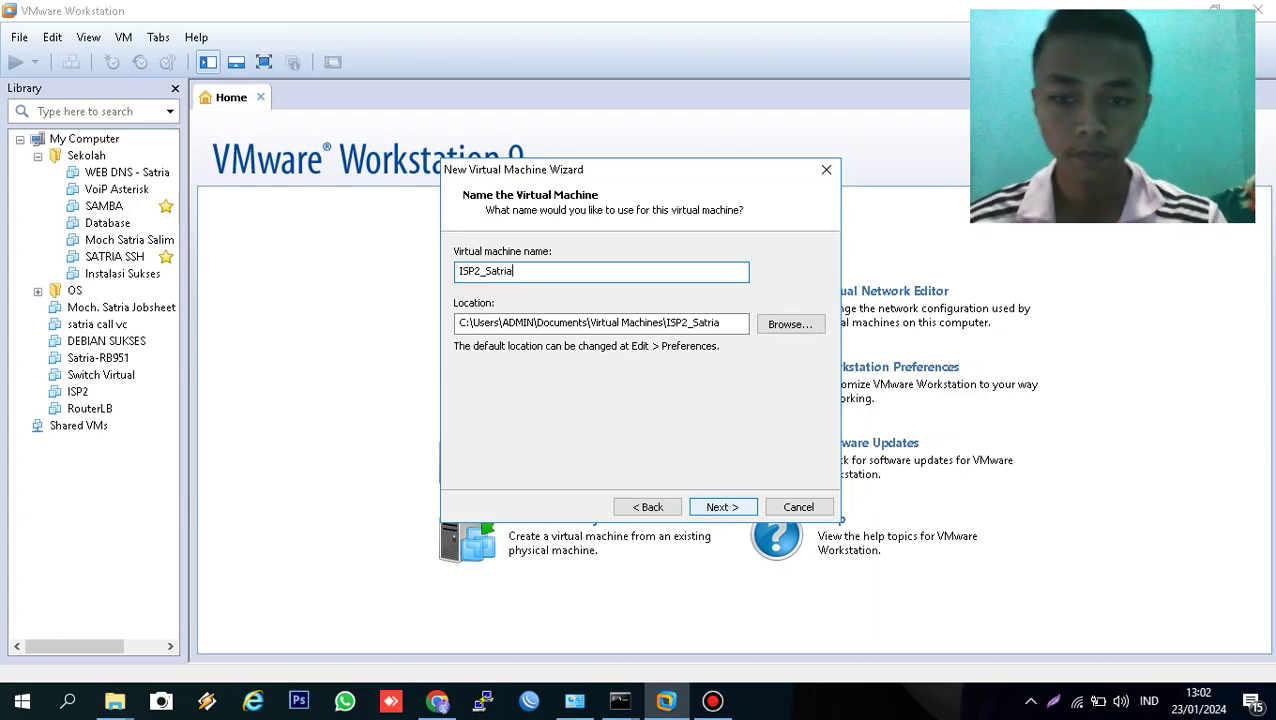
pyautogui.click(722, 507)
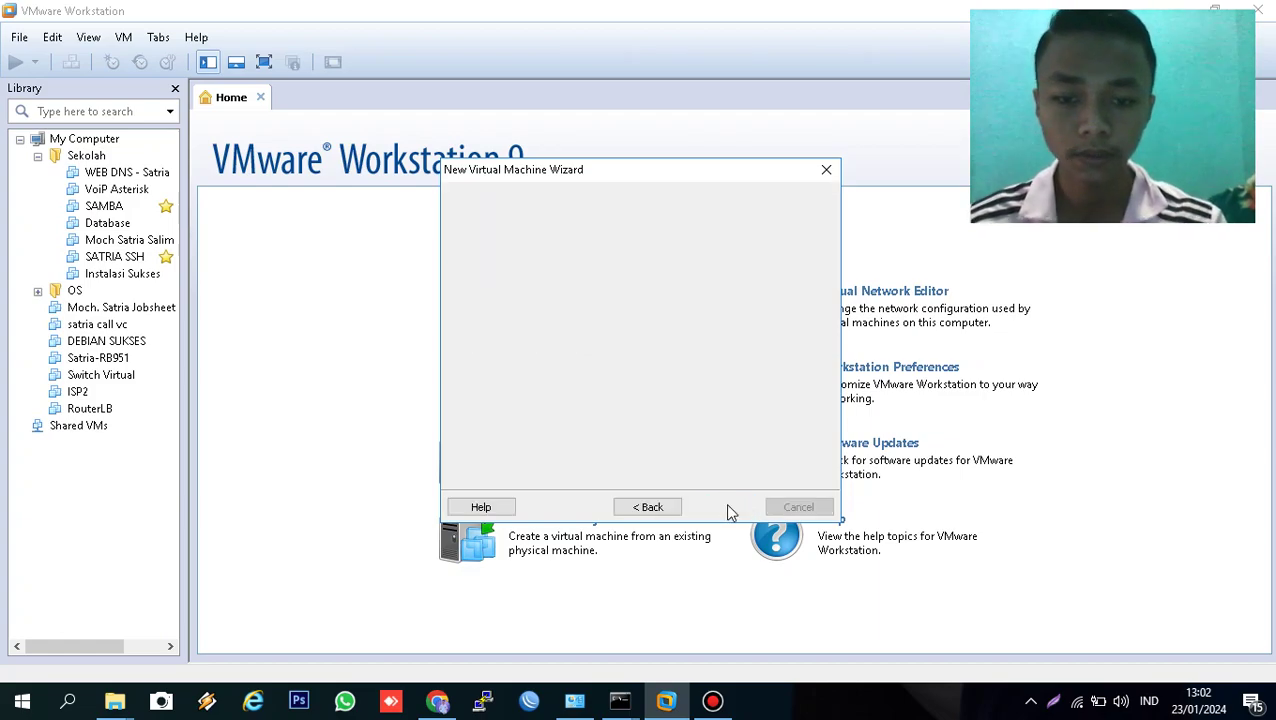
pyautogui.doubleClick(616, 294)
pyautogui.click(616, 296)
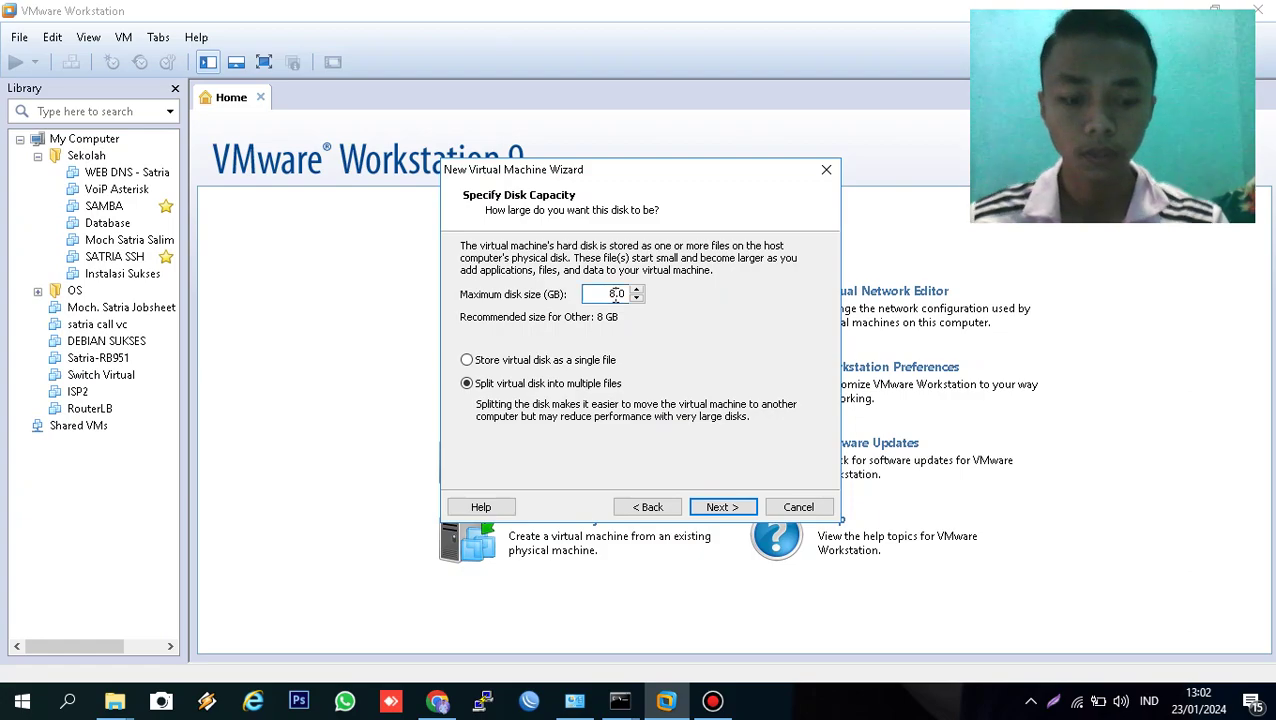
pyautogui.click(702, 508)
pyautogui.click(537, 441)
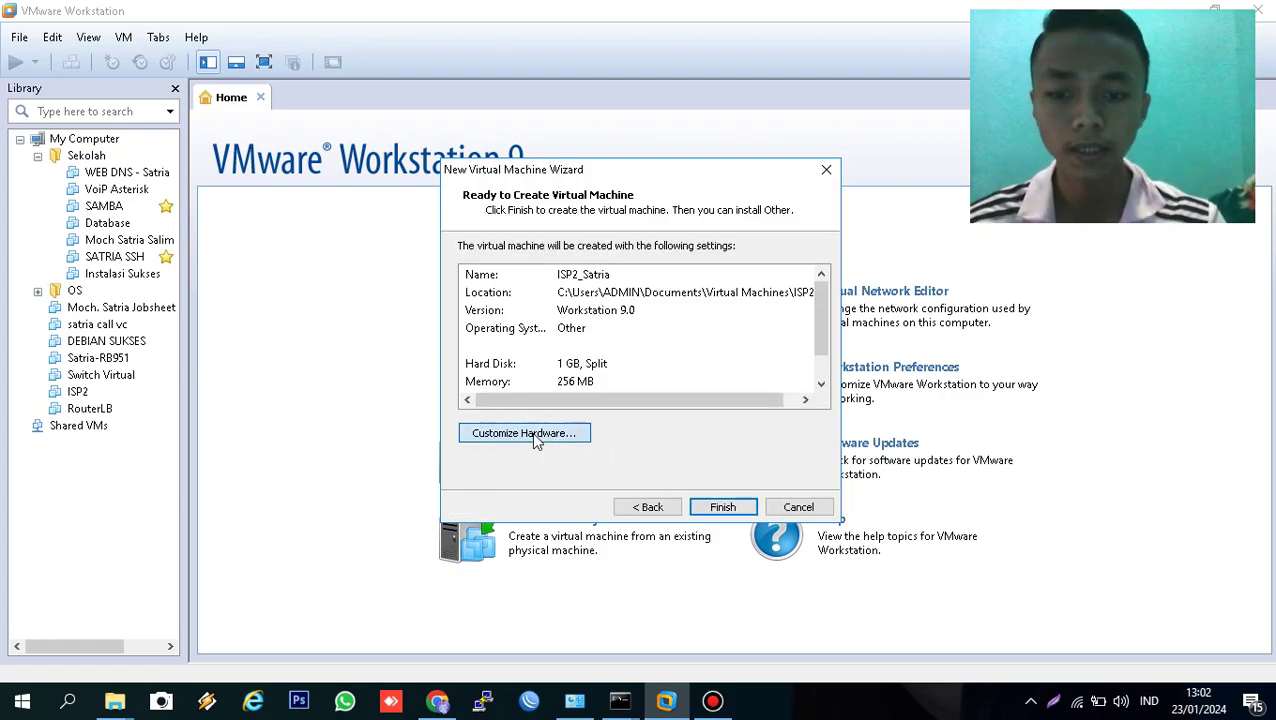
# - Lower ISP2_Satria's memory to 60 MB and set its network adapter to Bridged
pyautogui.moveTo(712, 358); pyautogui.dragTo(713, 399)
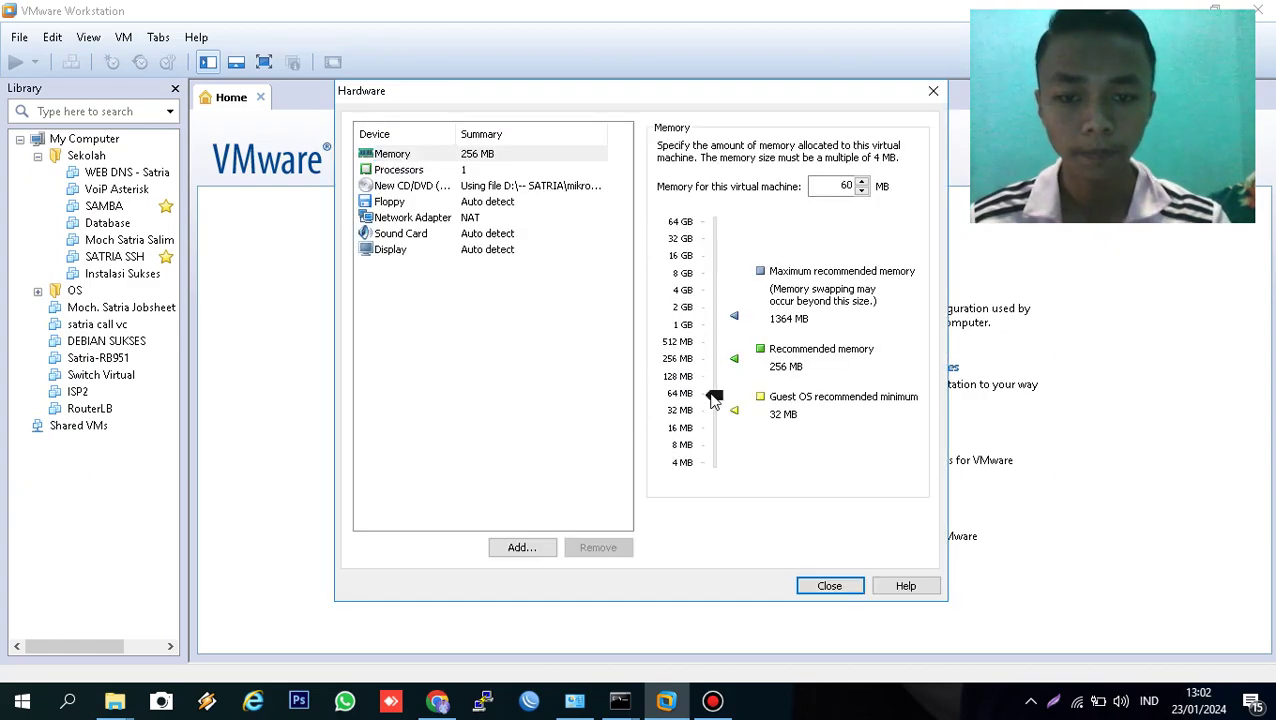
pyautogui.click(480, 216)
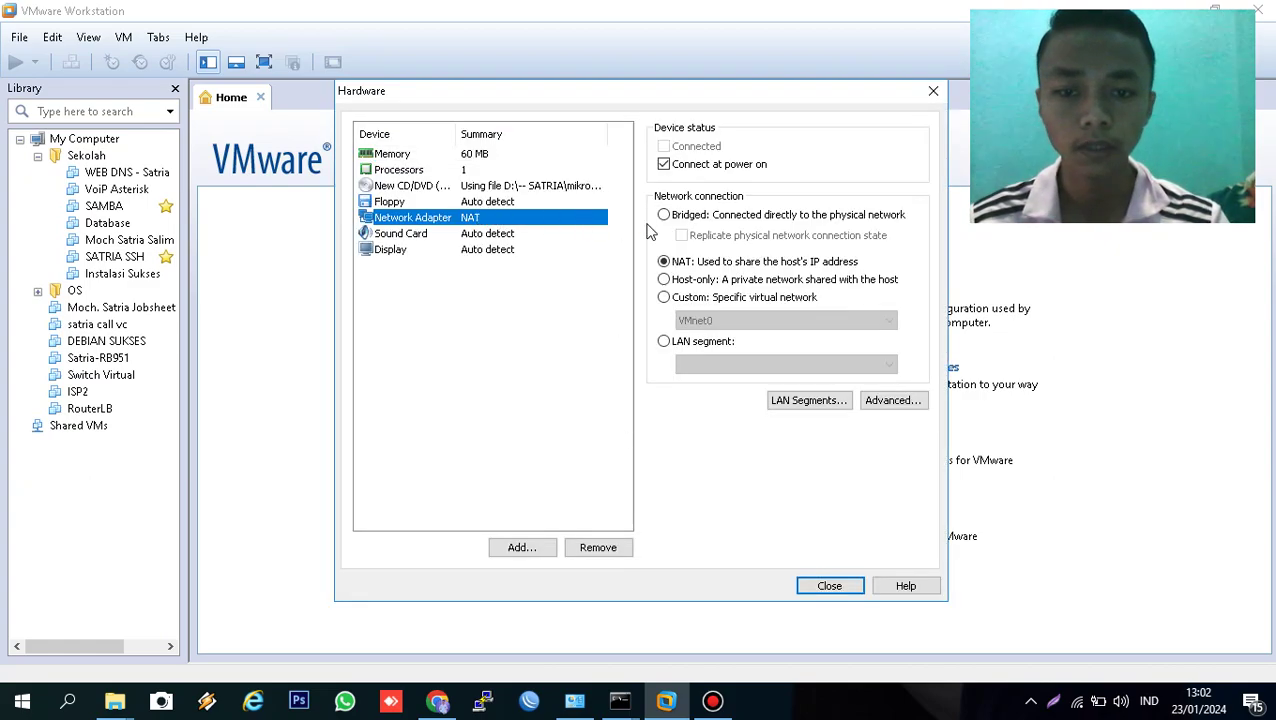
pyautogui.click(663, 214)
# - Add a second network adapter on custom network VMnet2 (Host-only)
pyautogui.click(503, 549)
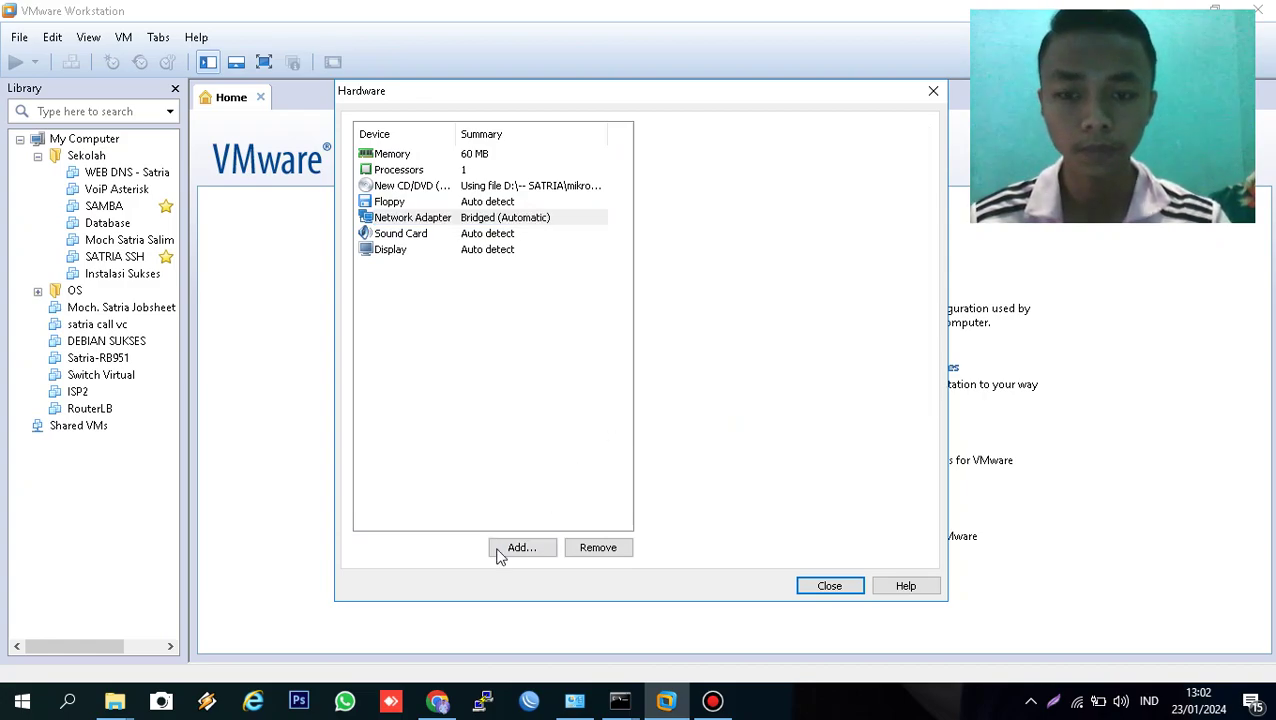
pyautogui.click(520, 308)
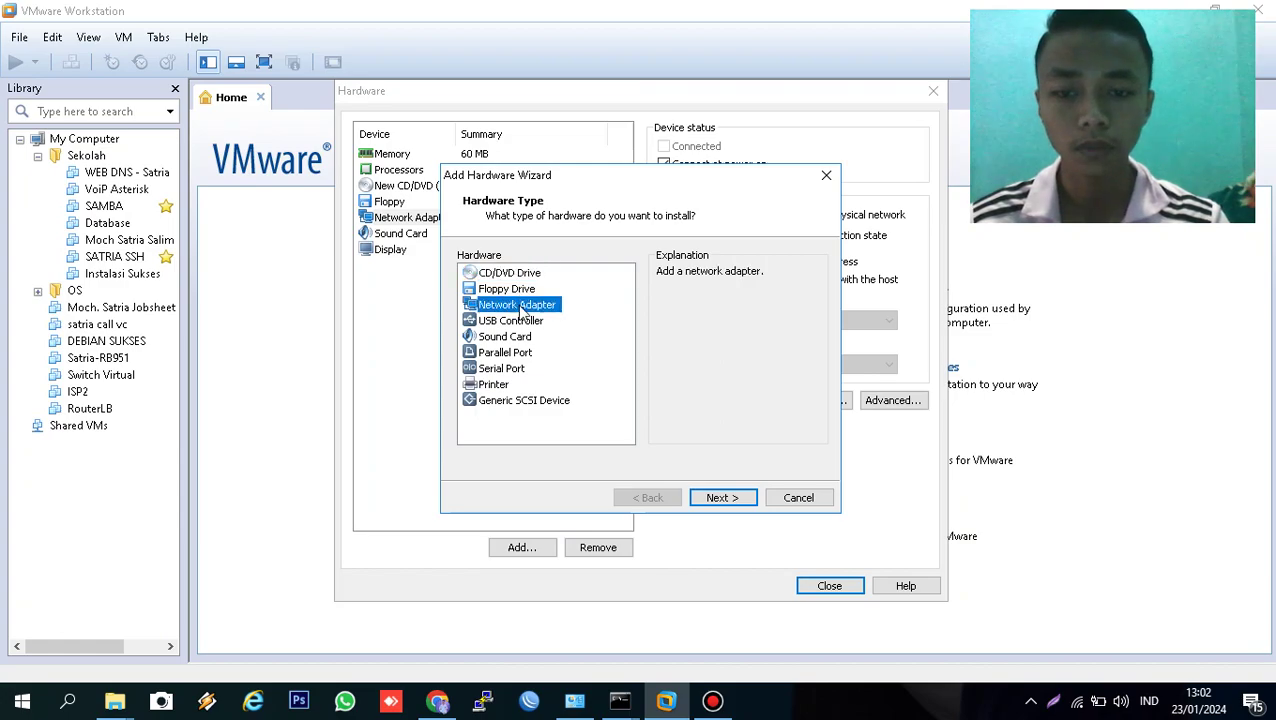
pyautogui.click(733, 499)
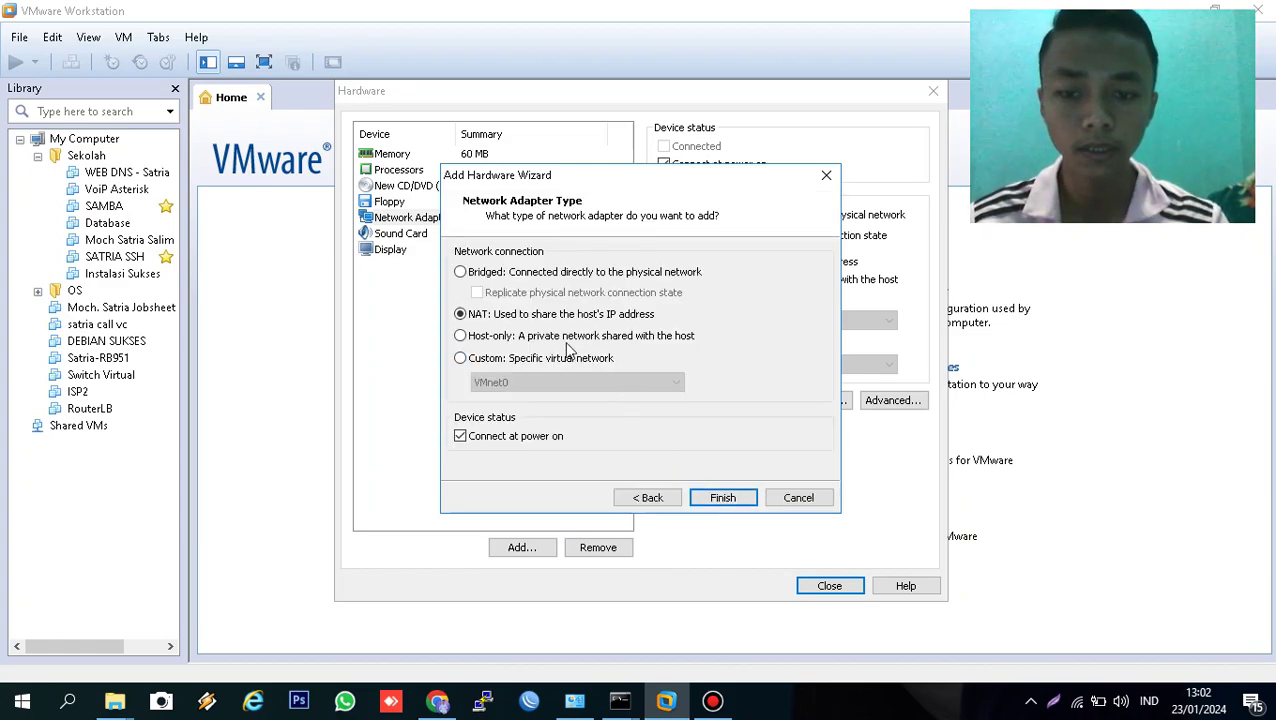
pyautogui.click(545, 359)
pyautogui.click(545, 382)
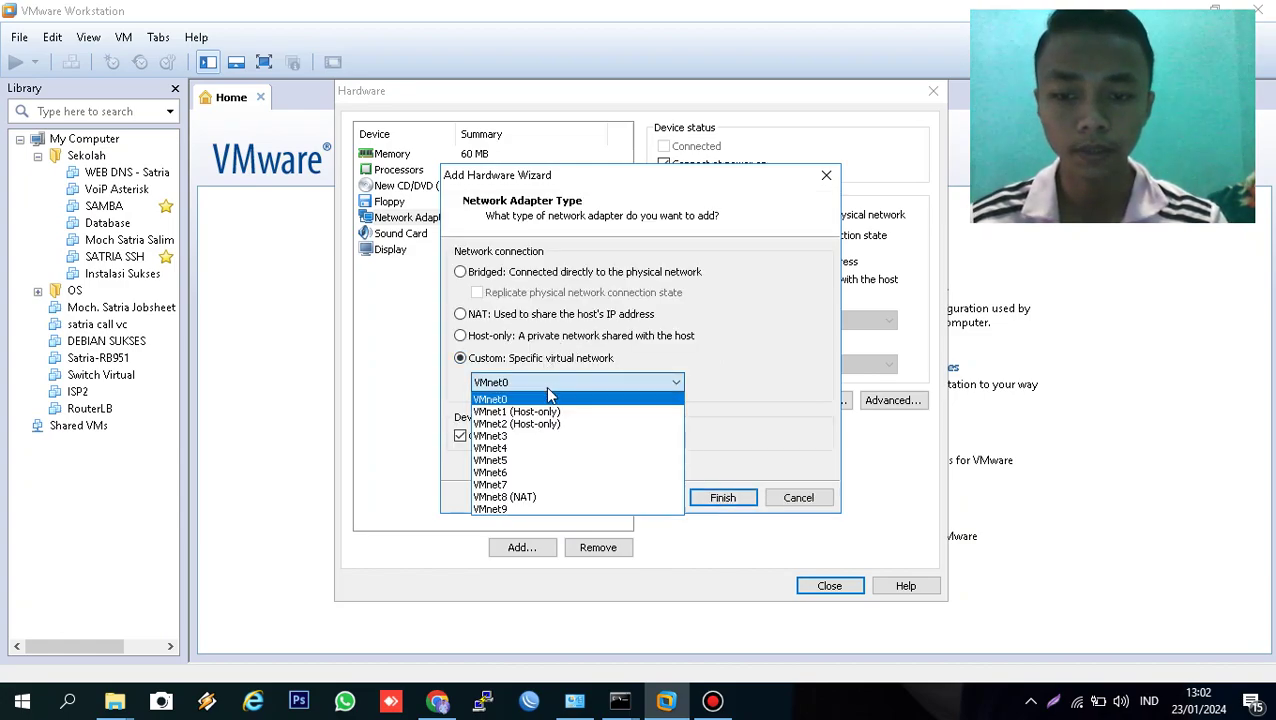
pyautogui.click(558, 424)
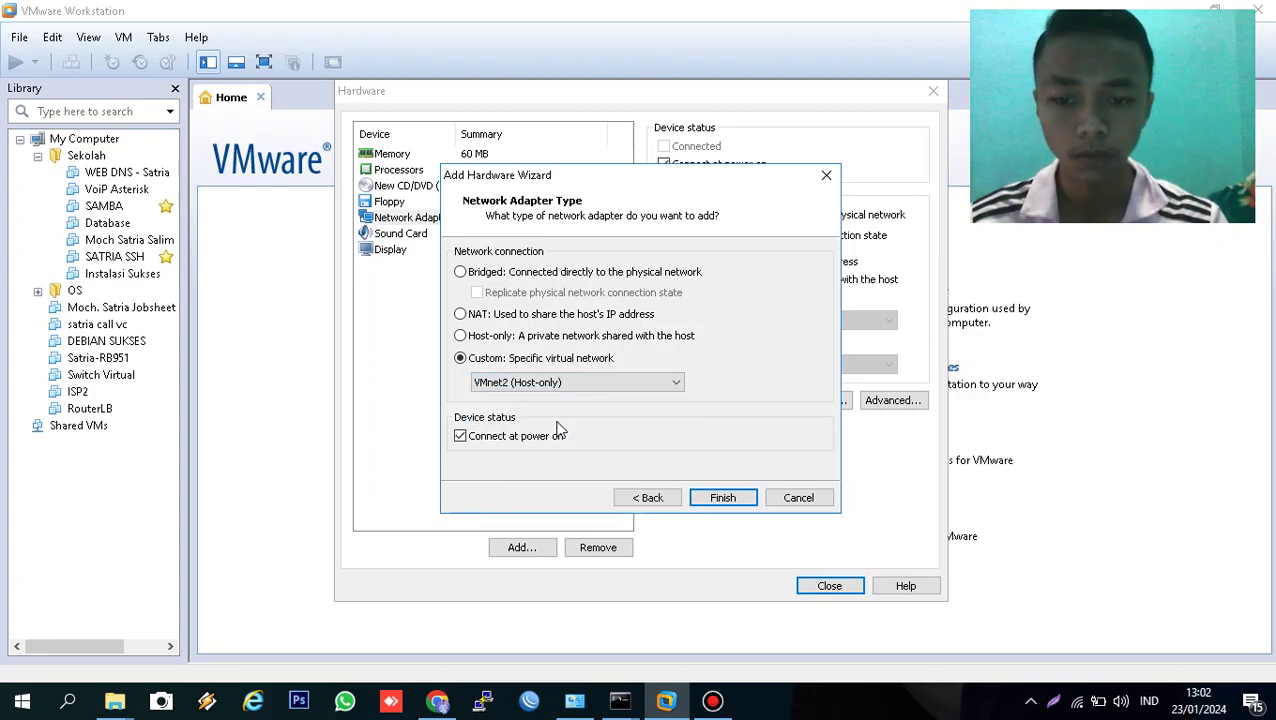
pyautogui.click(721, 498)
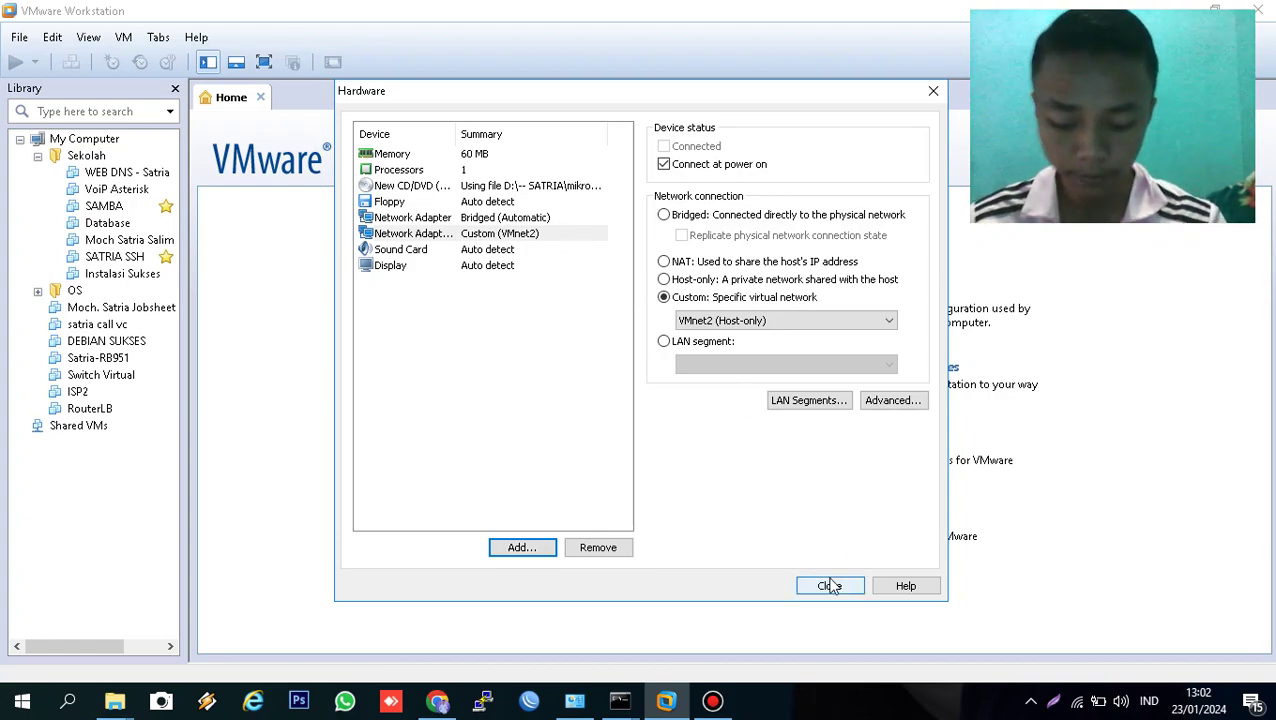
pyautogui.click(830, 586)
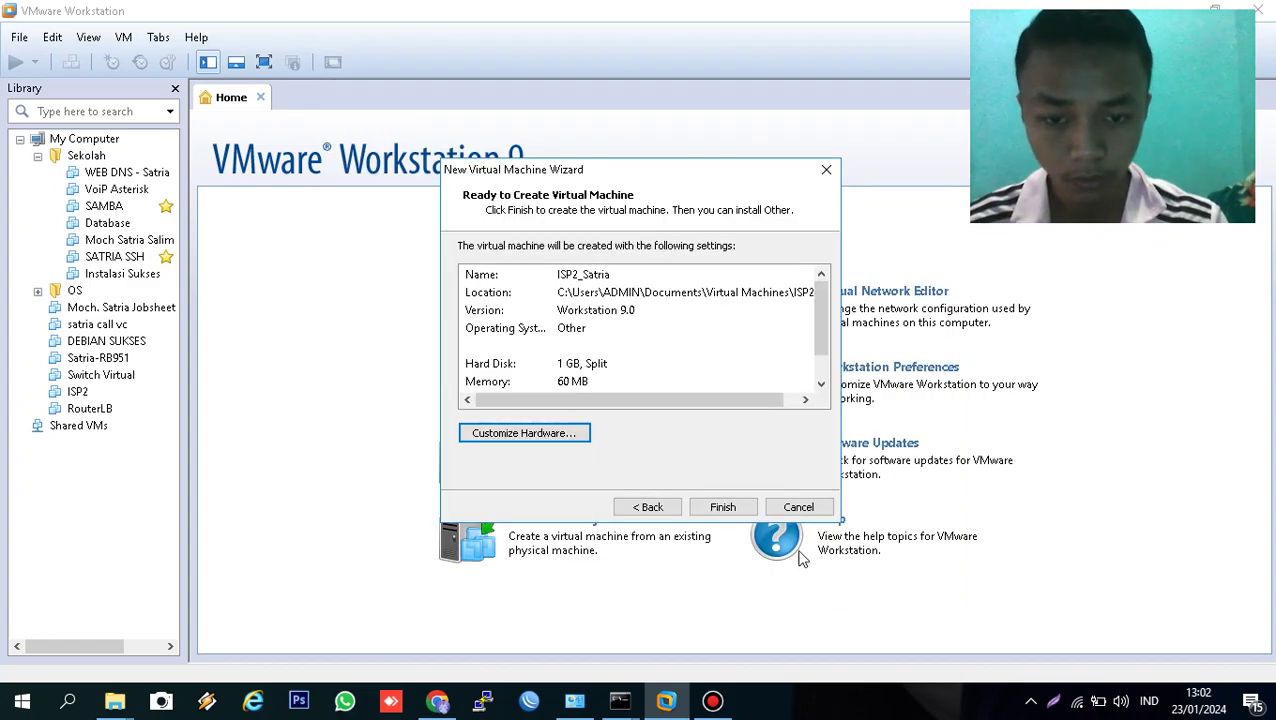
# - Create and power on ISP2_Satria, then start another new VM wizard from Home
pyautogui.click(726, 509)
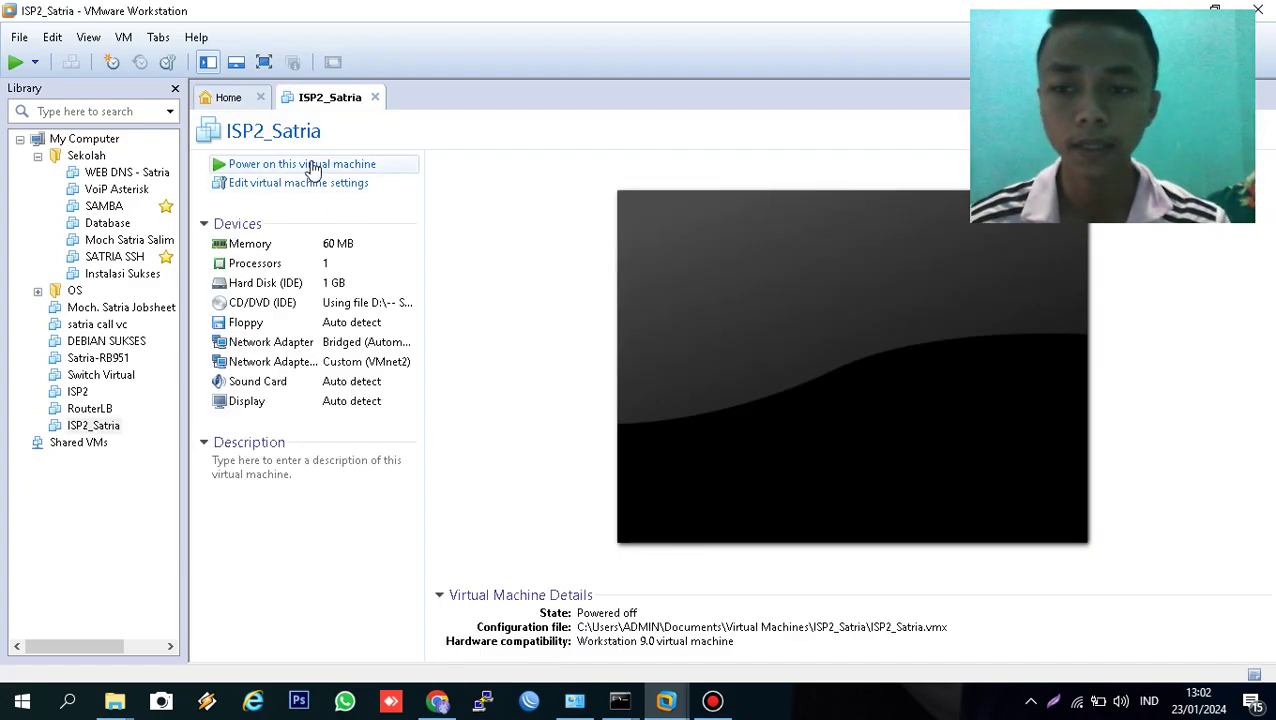
pyautogui.click(313, 166)
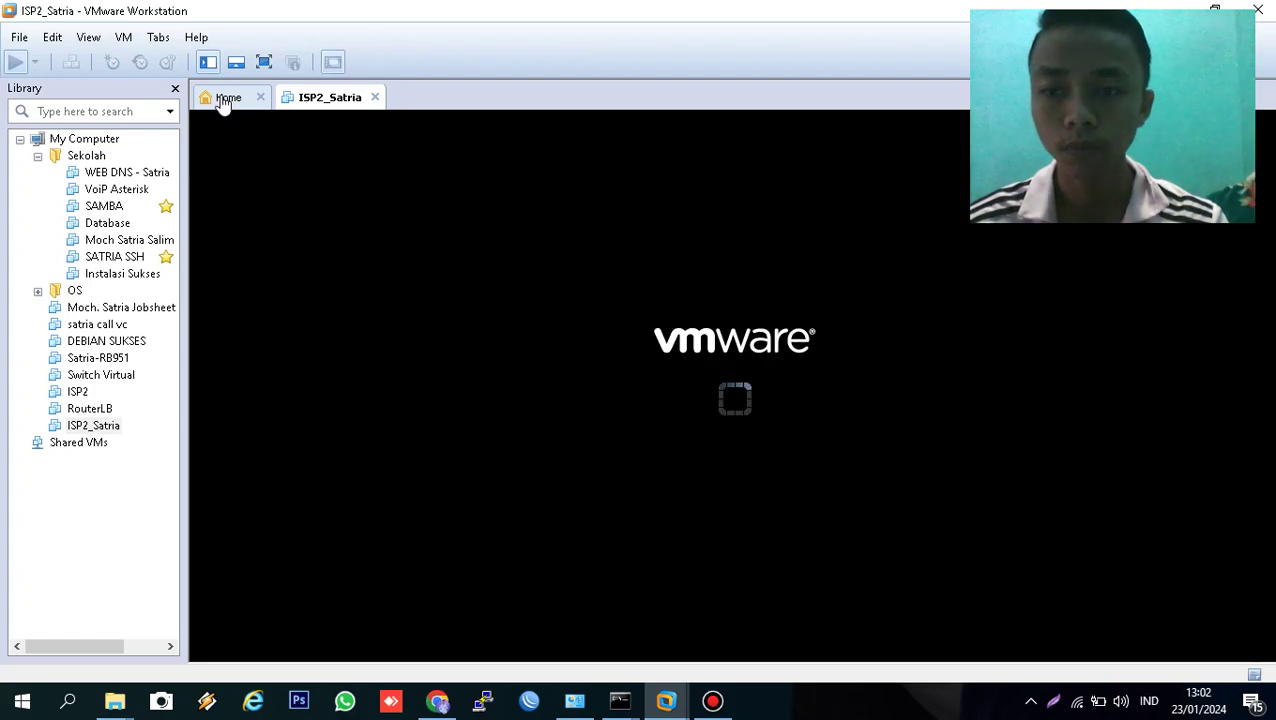
pyautogui.click(226, 100)
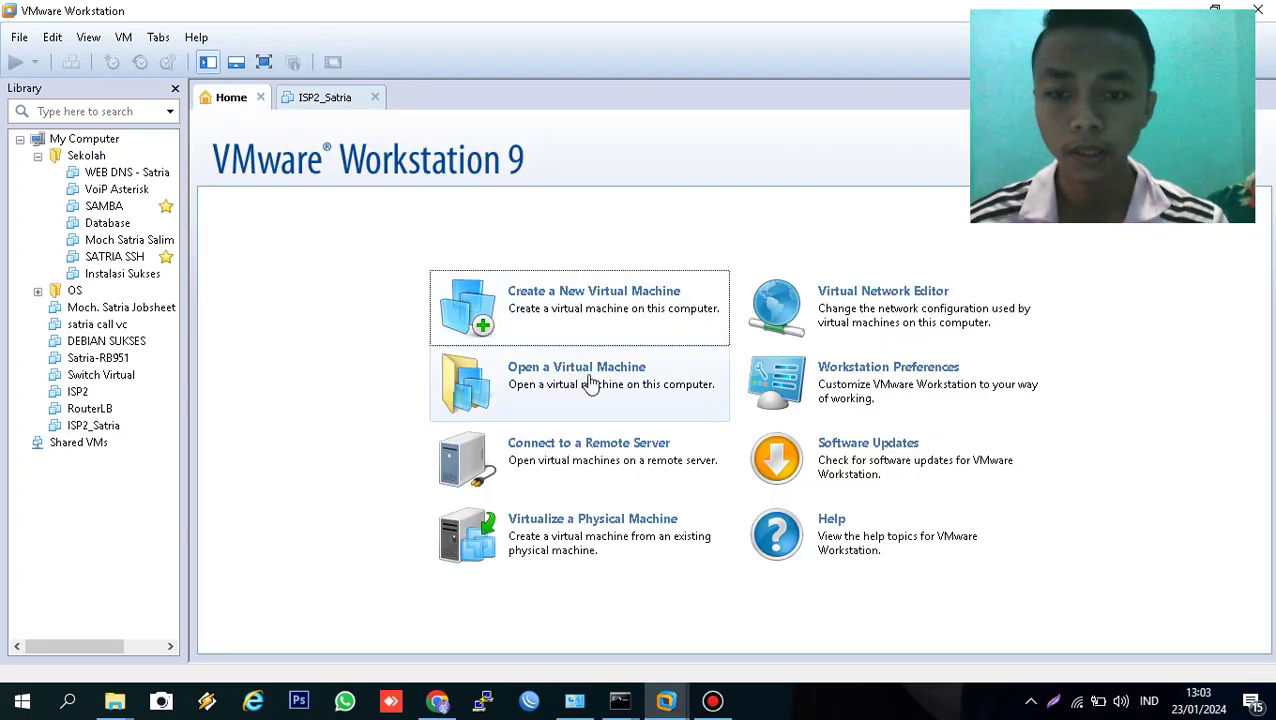
pyautogui.click(575, 325)
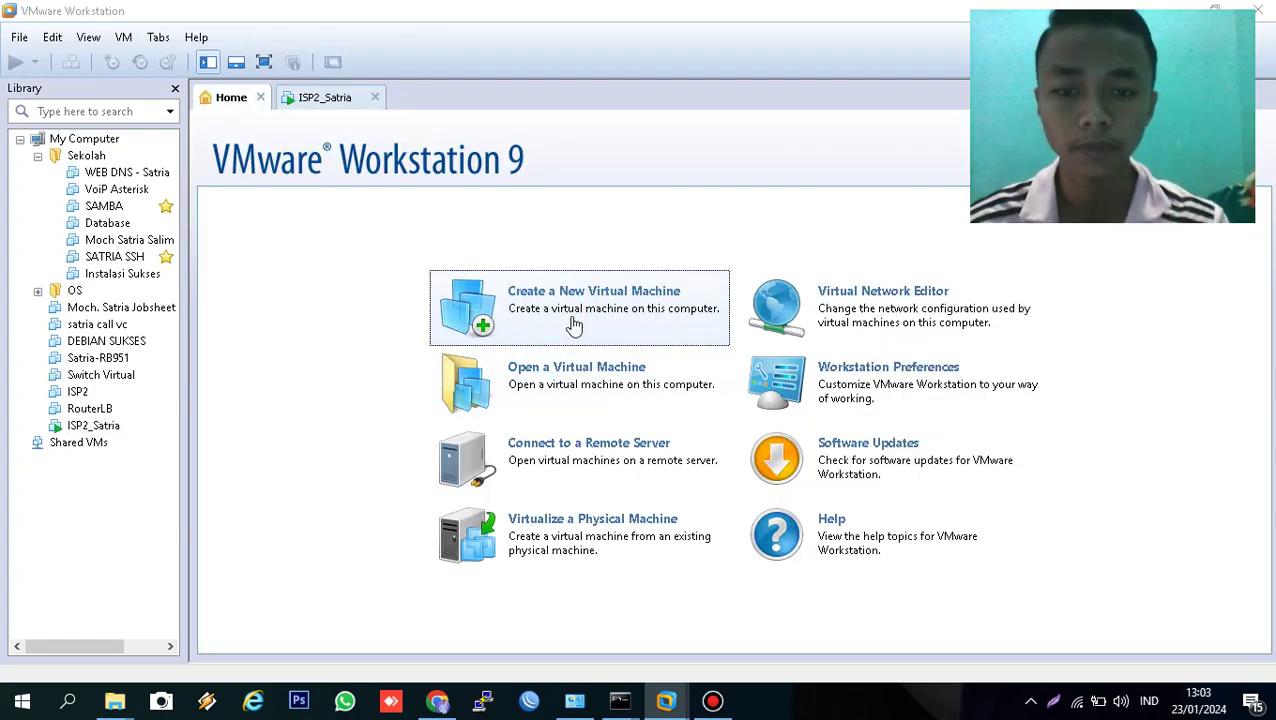
# - Choose the mikrotik-6.45.iso image and guest type Other for the new VM
pyautogui.click(725, 506)
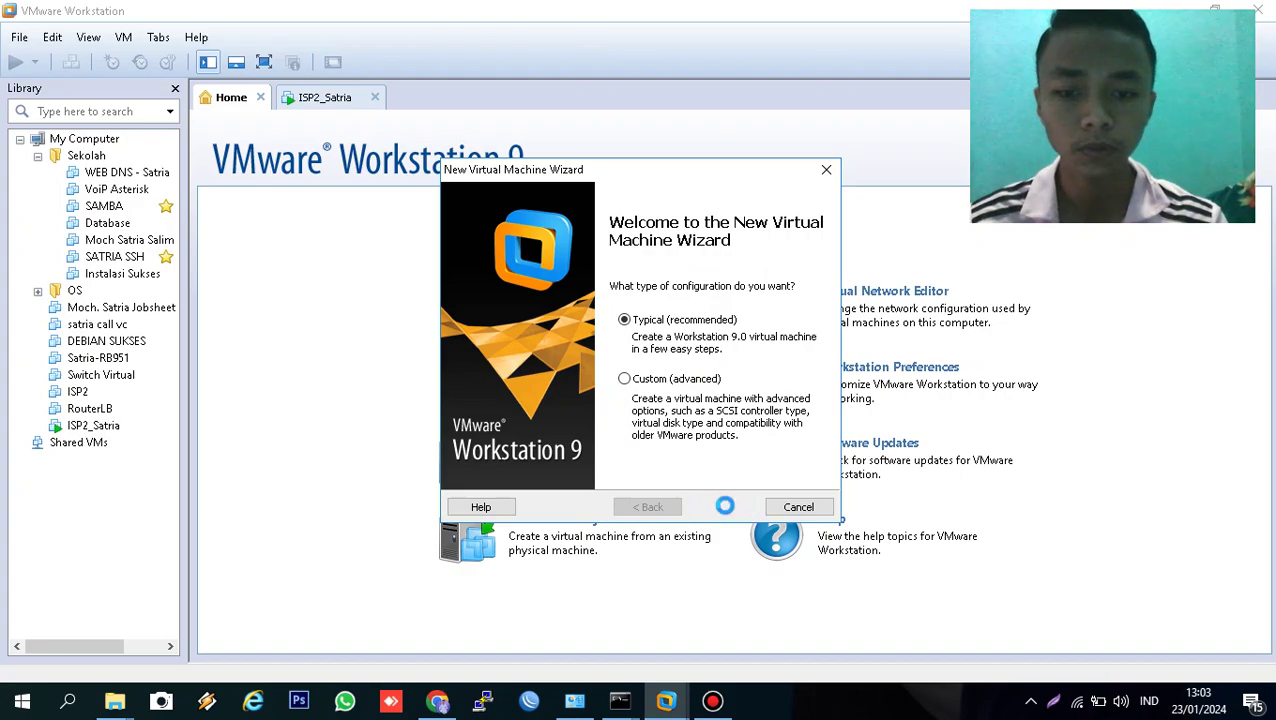
pyautogui.click(563, 364)
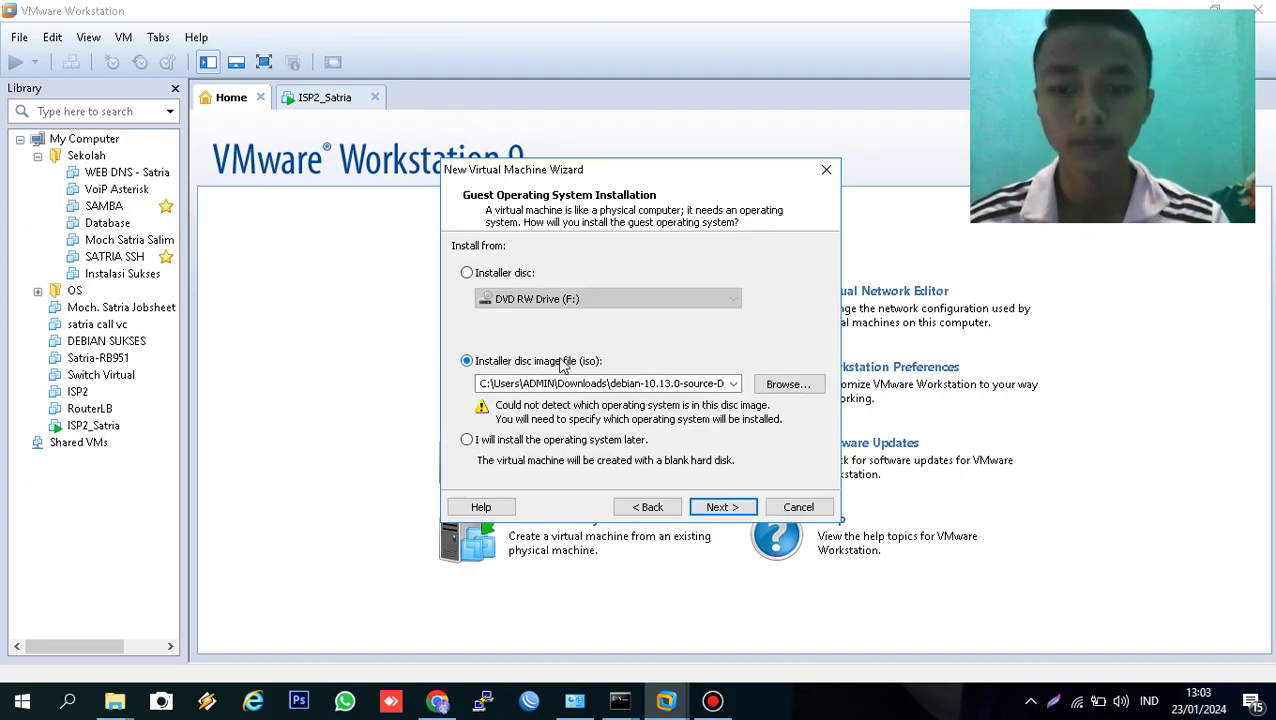
pyautogui.click(733, 384)
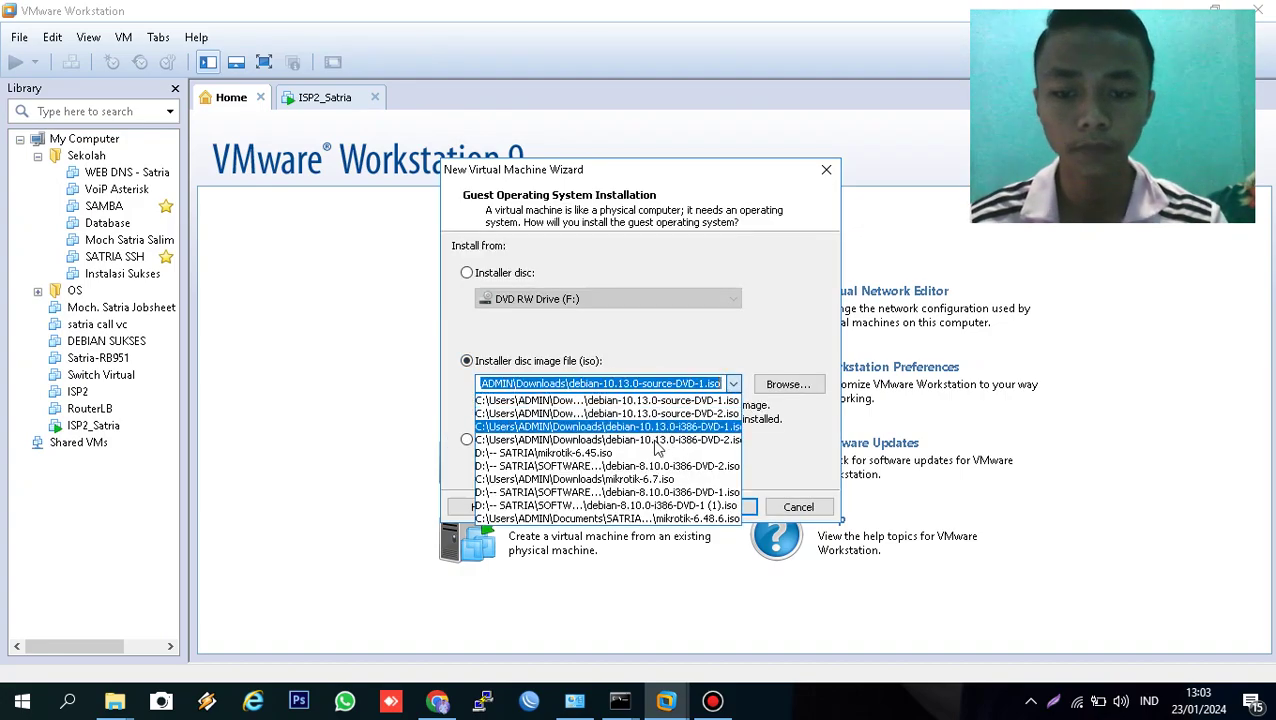
pyautogui.click(628, 453)
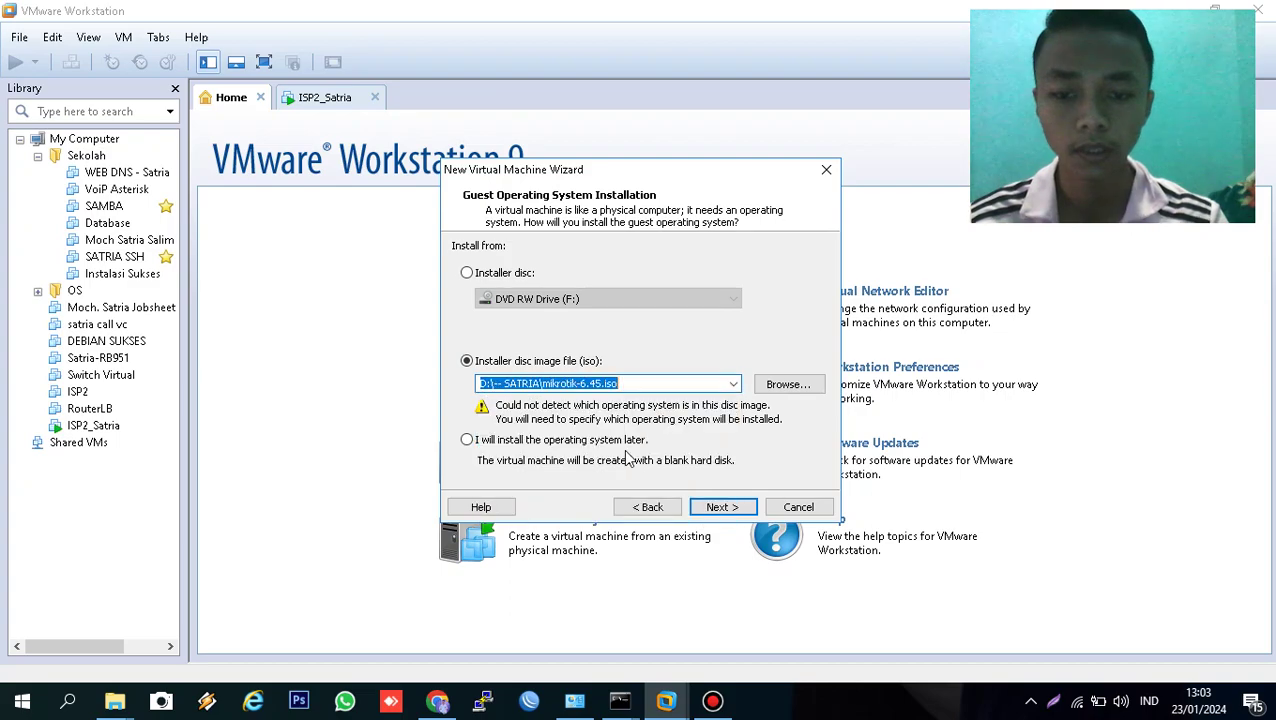
pyautogui.click(716, 508)
pyautogui.click(716, 508)
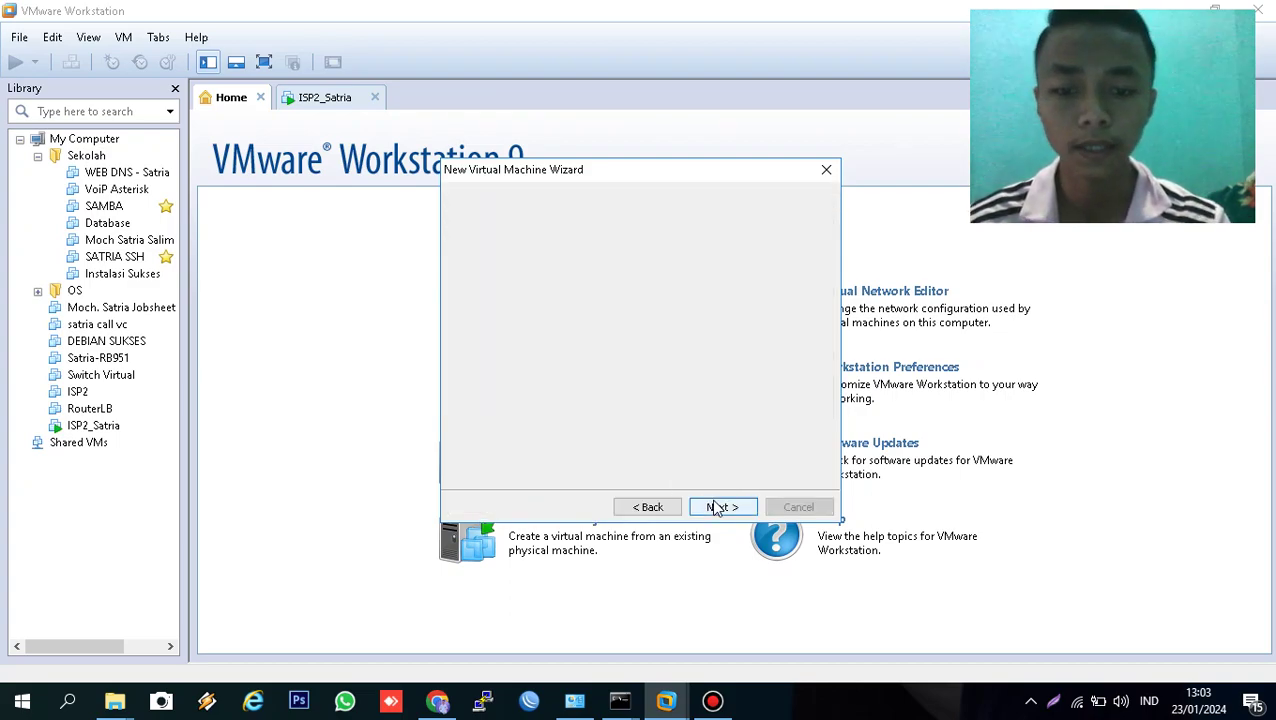
# - Name the machine RouterLB_Satria and give it a 1 GB disk
pyautogui.write('r')
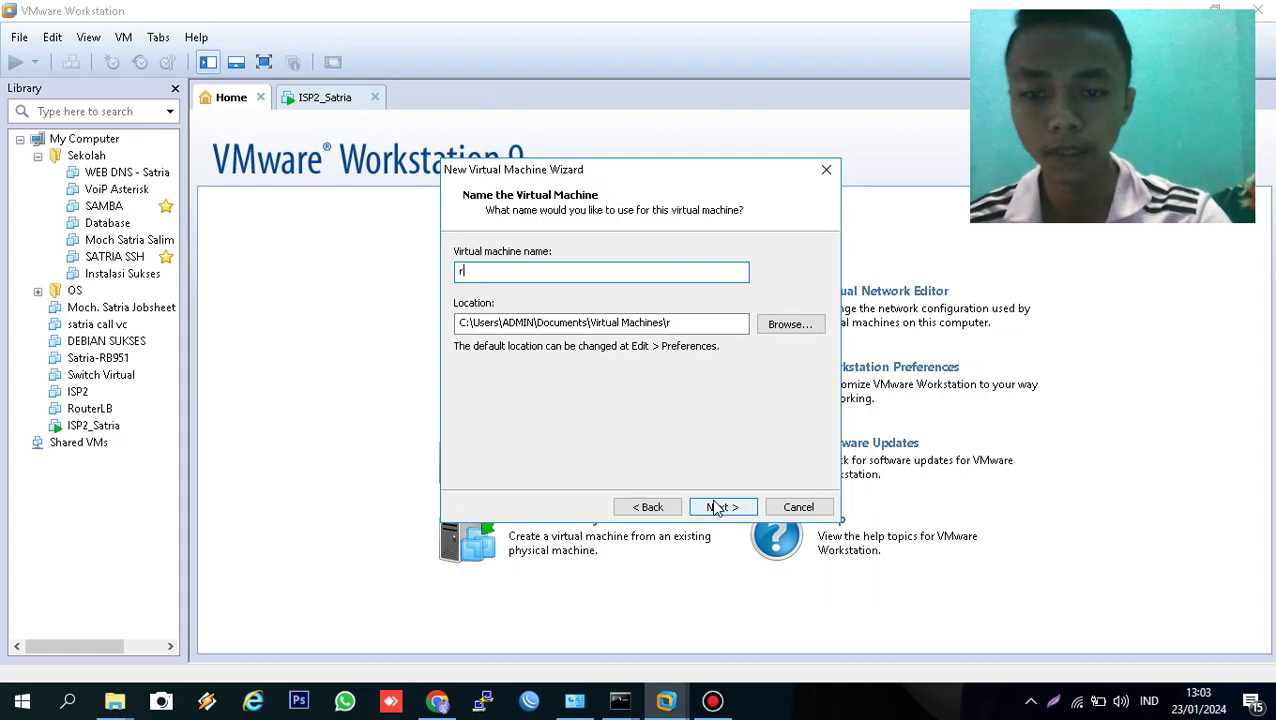
pyautogui.write('RouterLB_Satria')
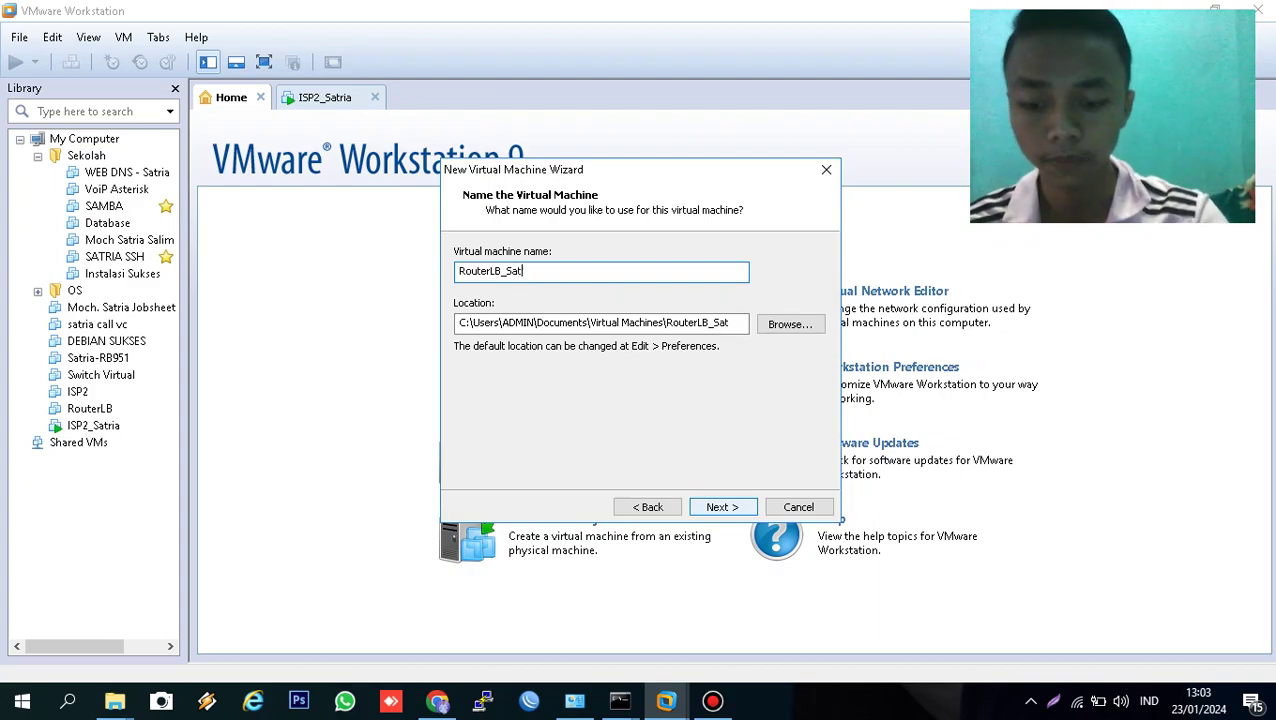
pyautogui.click(726, 509)
pyautogui.click(615, 293)
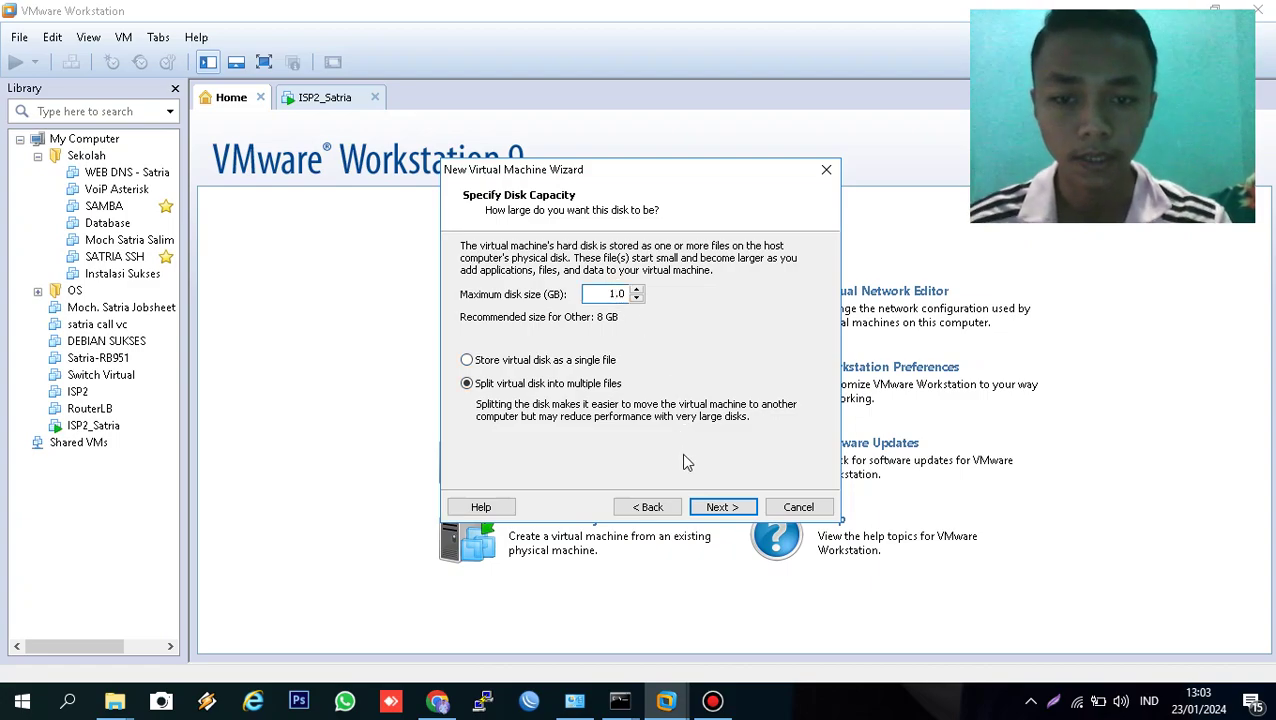
pyautogui.click(705, 507)
pyautogui.click(565, 438)
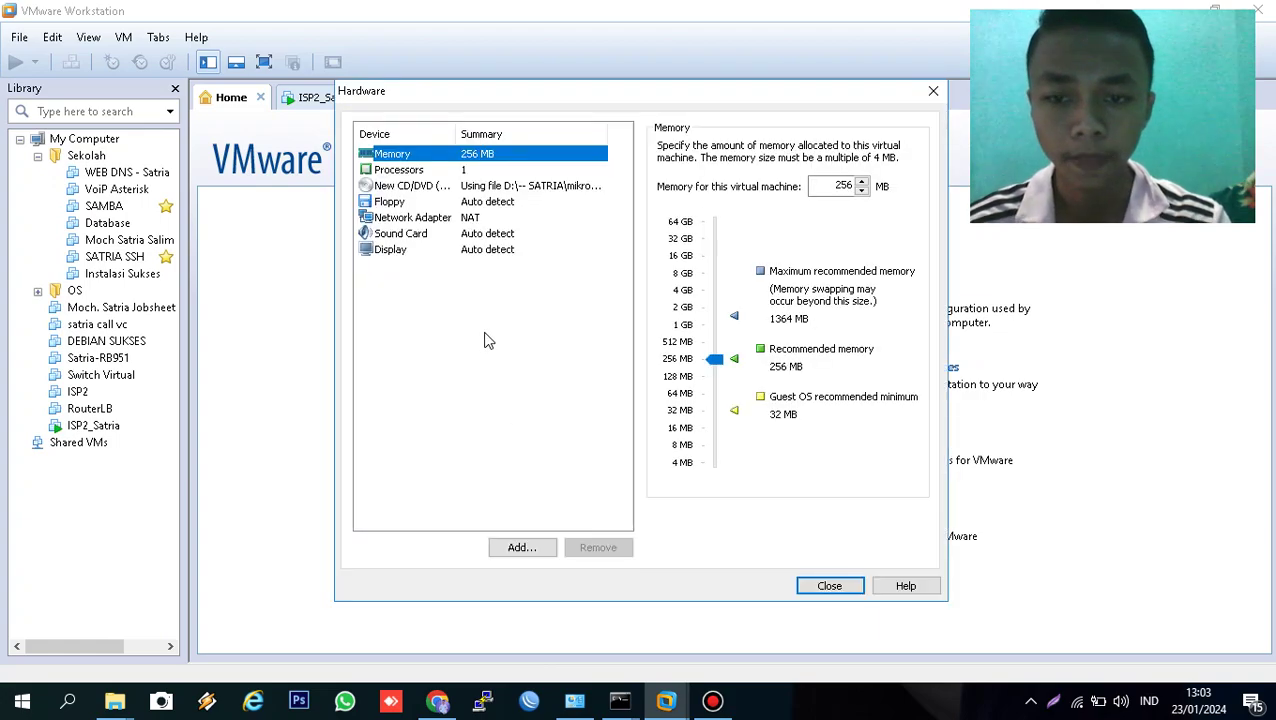
# - Reduce RouterLB_Satria's memory to 64 MB and set its adapter to Bridged
pyautogui.click(716, 362)
pyautogui.moveTo(716, 365); pyautogui.dragTo(715, 394)
pyautogui.click(437, 220)
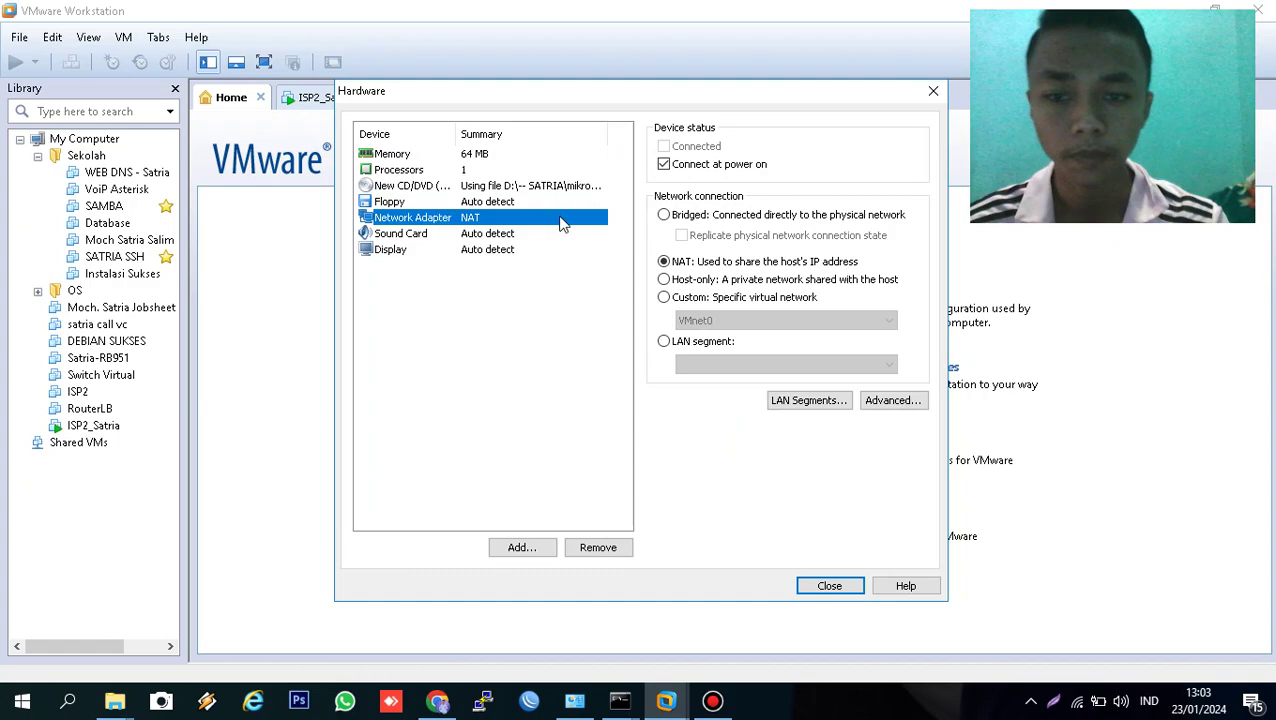
pyautogui.click(757, 216)
# - Add a second network adapter on custom network VMnet2 (Host-only)
pyautogui.click(499, 544)
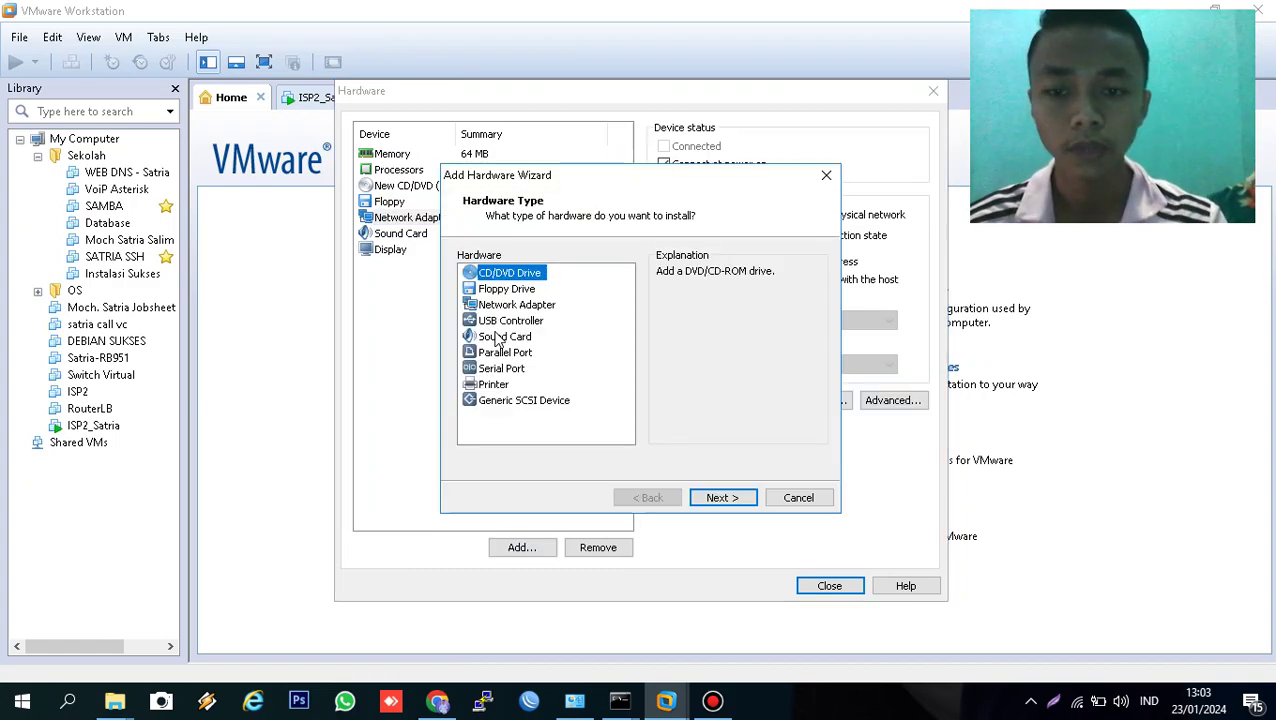
pyautogui.click(493, 308)
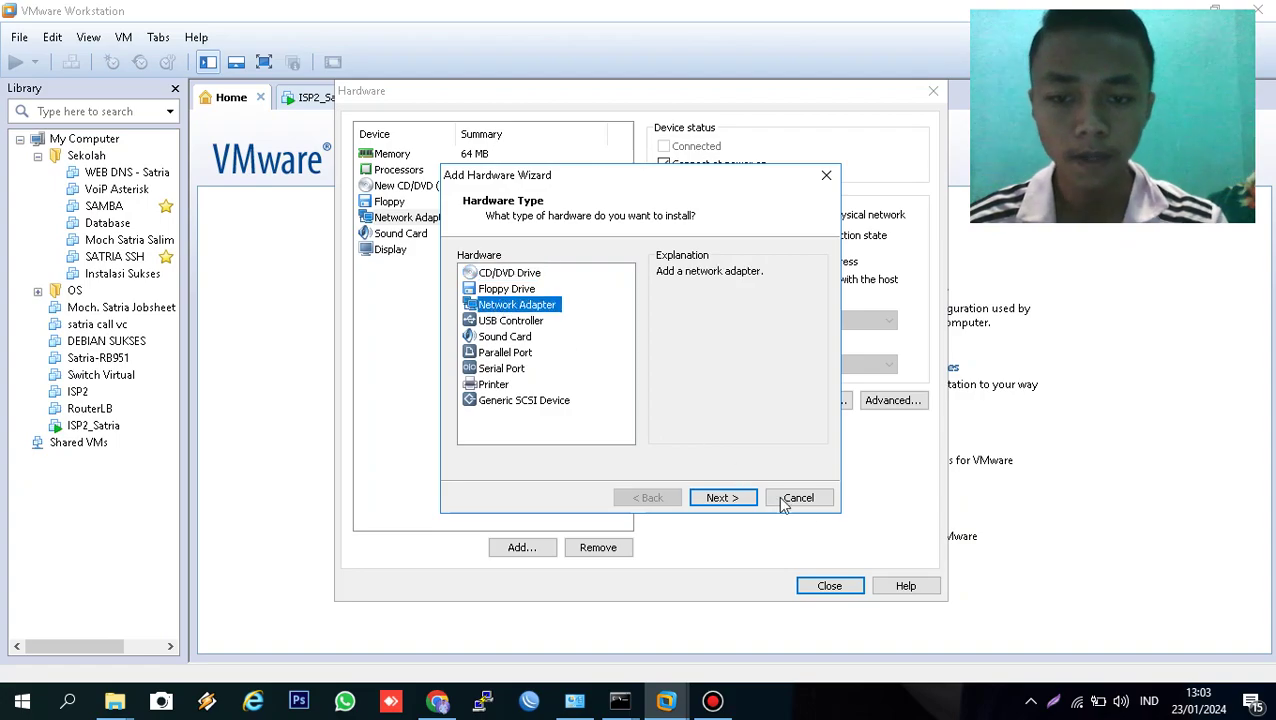
pyautogui.click(740, 497)
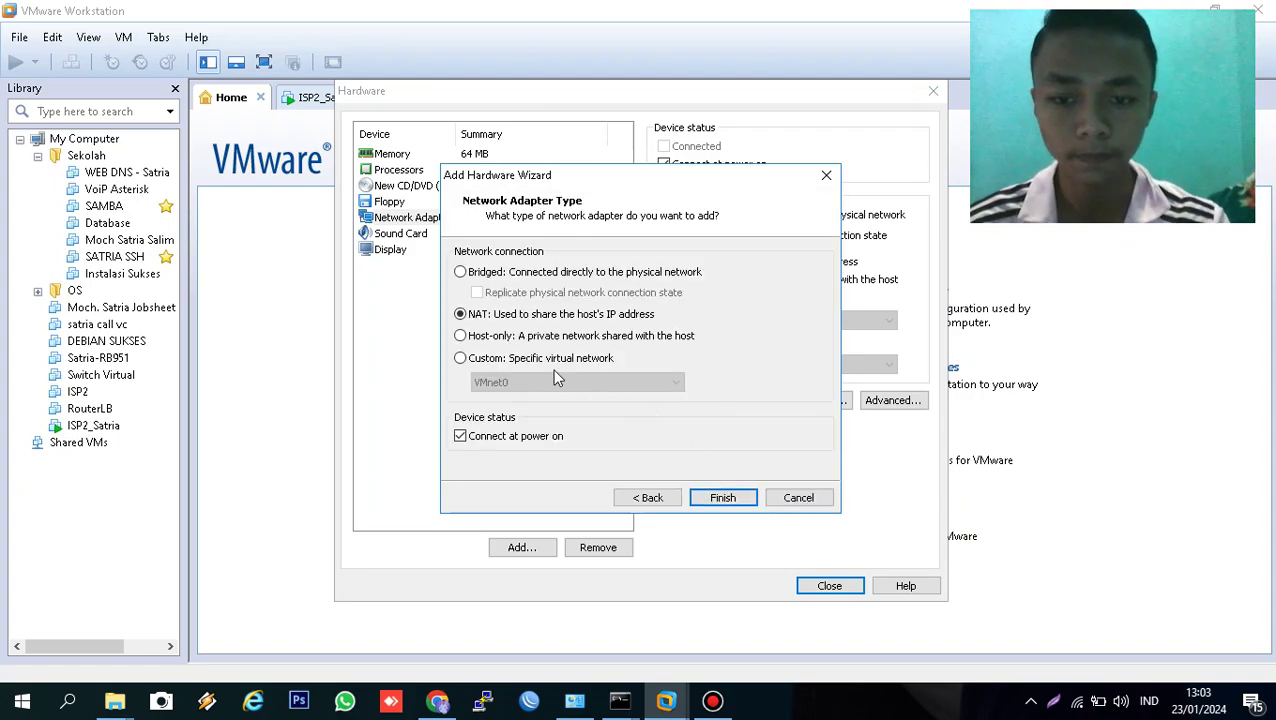
pyautogui.click(549, 357)
pyautogui.click(568, 383)
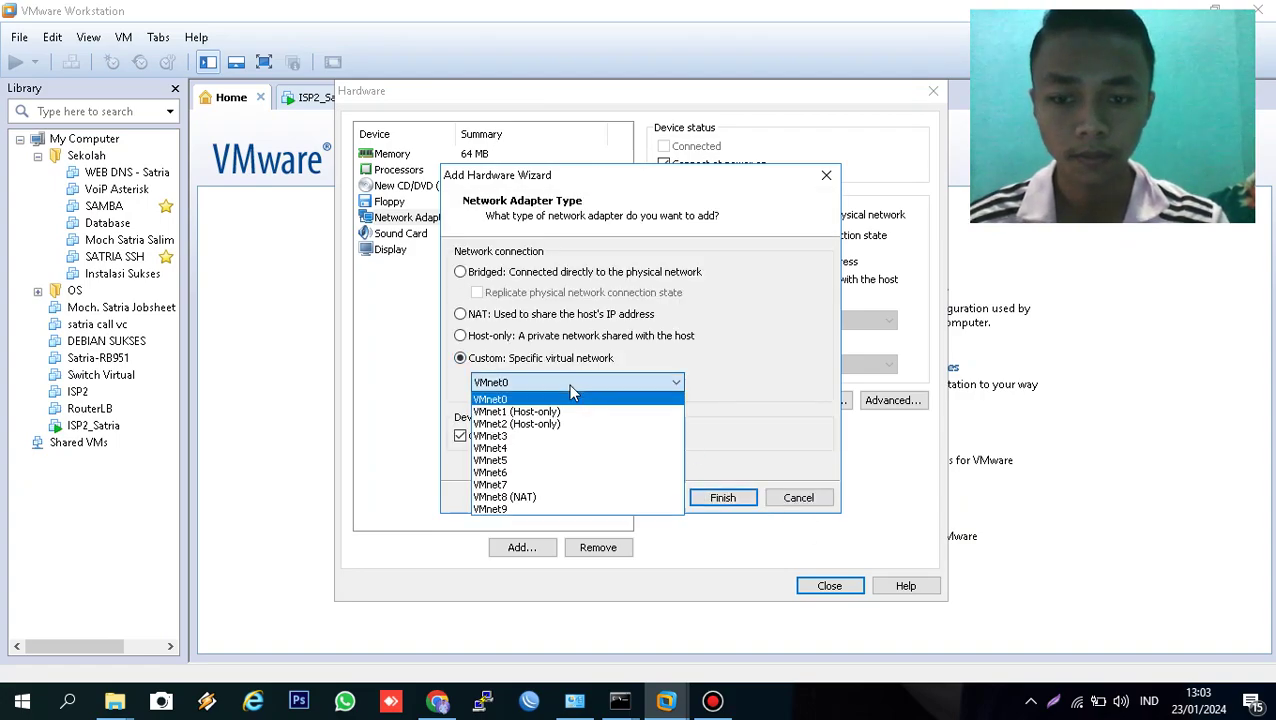
pyautogui.click(597, 424)
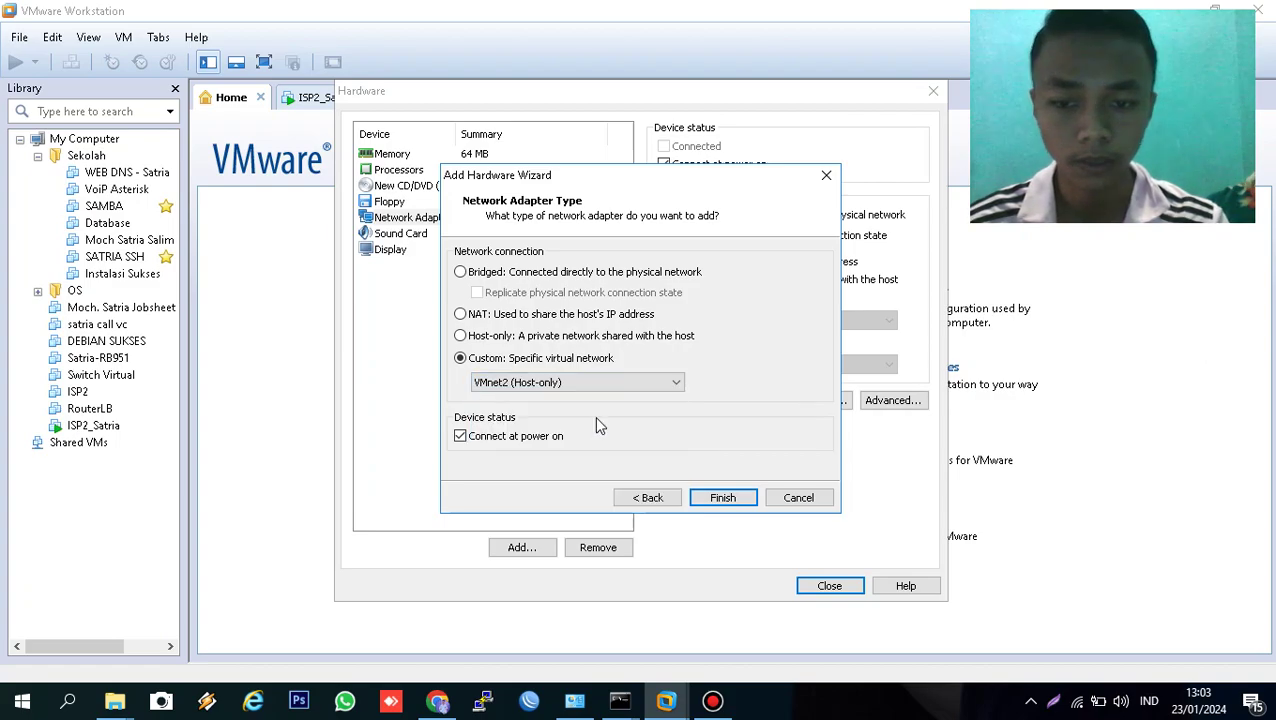
pyautogui.click(724, 499)
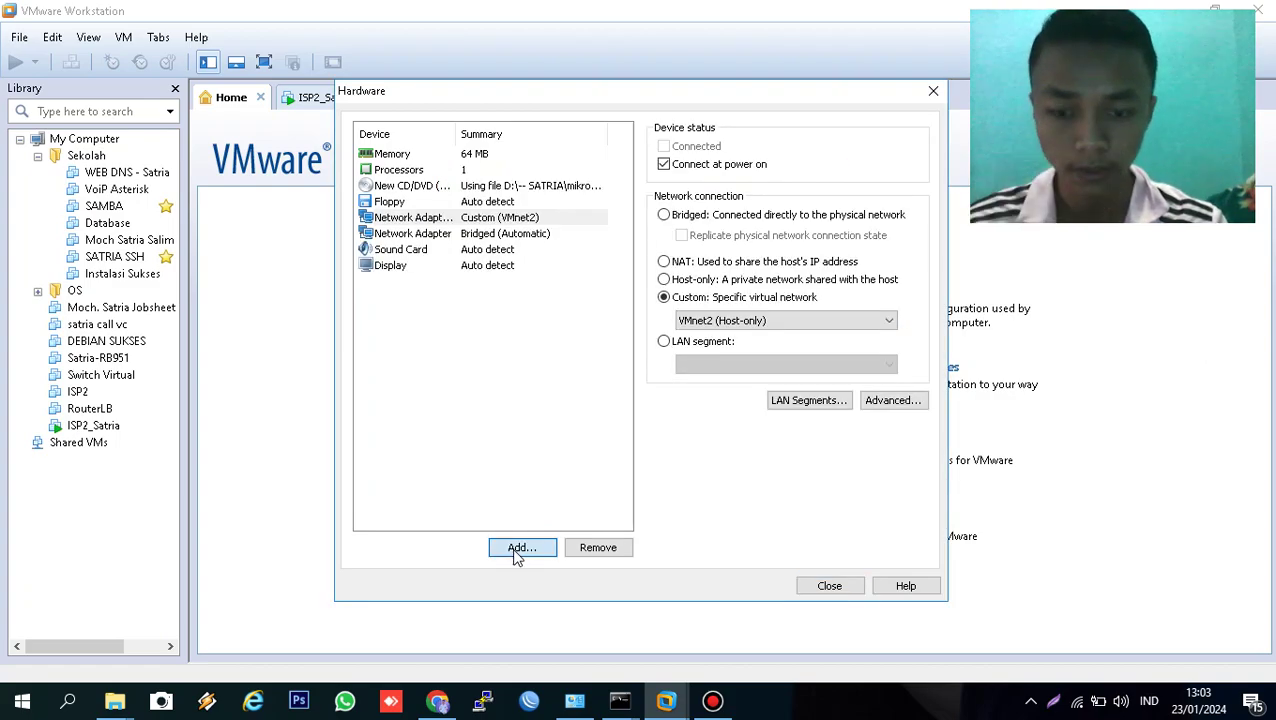
# - Add a third adapter on VMnet1 (Host-only) and create RouterLB_Satria
pyautogui.click(520, 548)
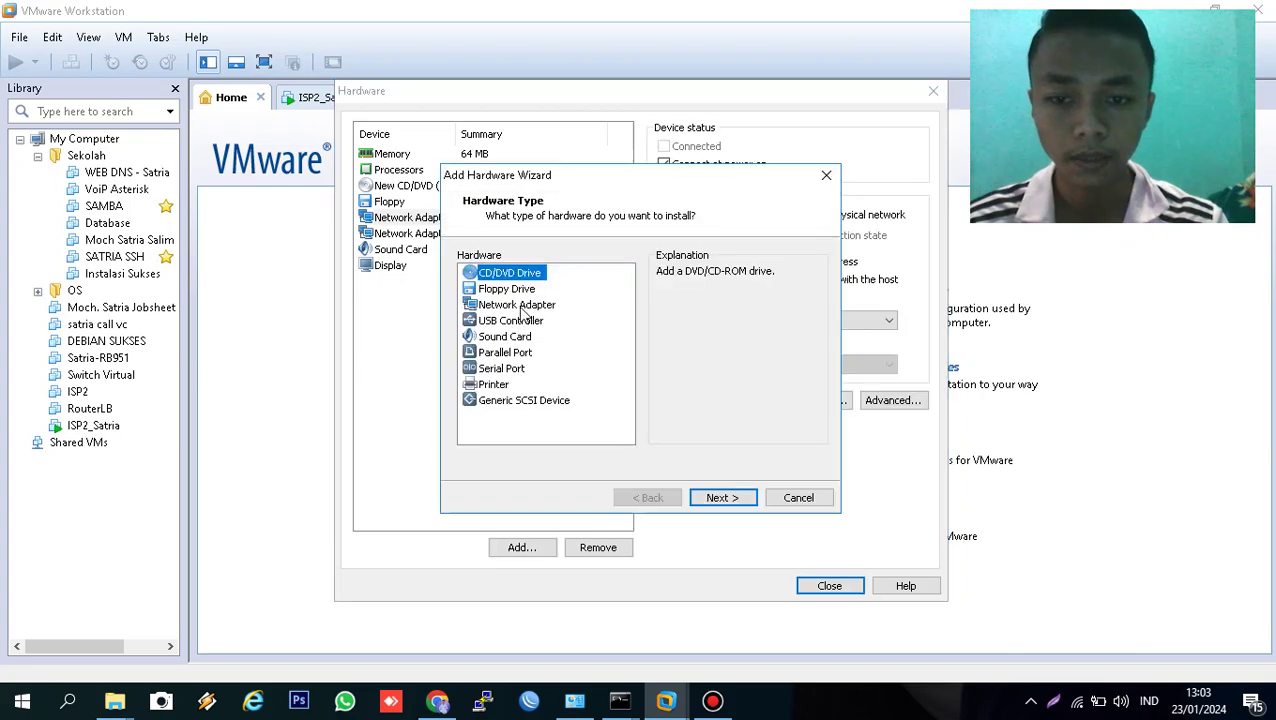
pyautogui.click(520, 305)
pyautogui.click(721, 497)
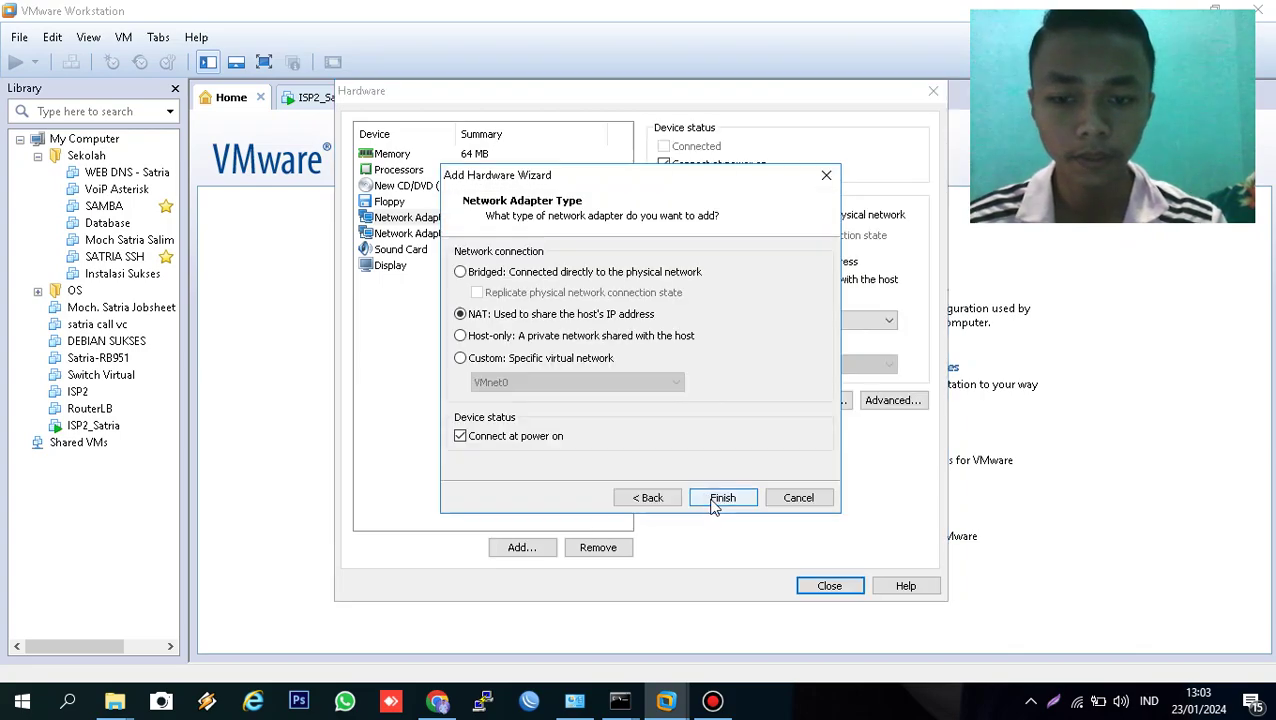
pyautogui.click(540, 360)
pyautogui.click(536, 382)
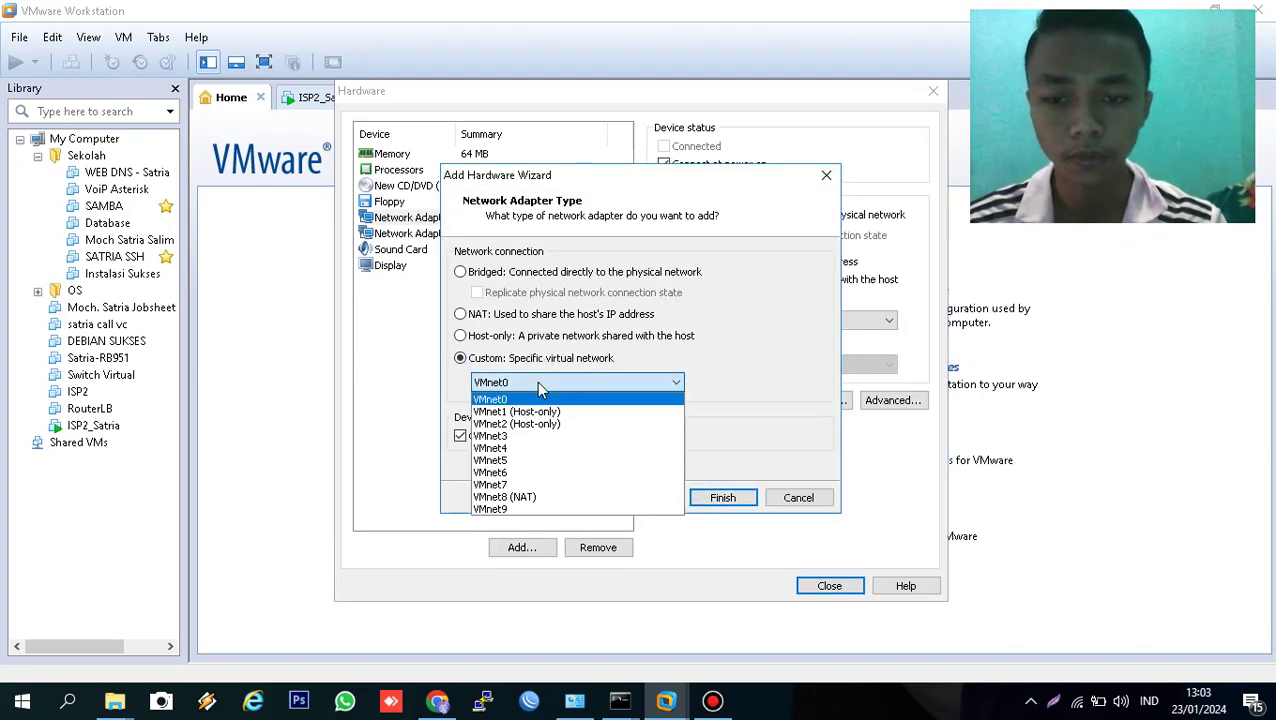
pyautogui.click(545, 423)
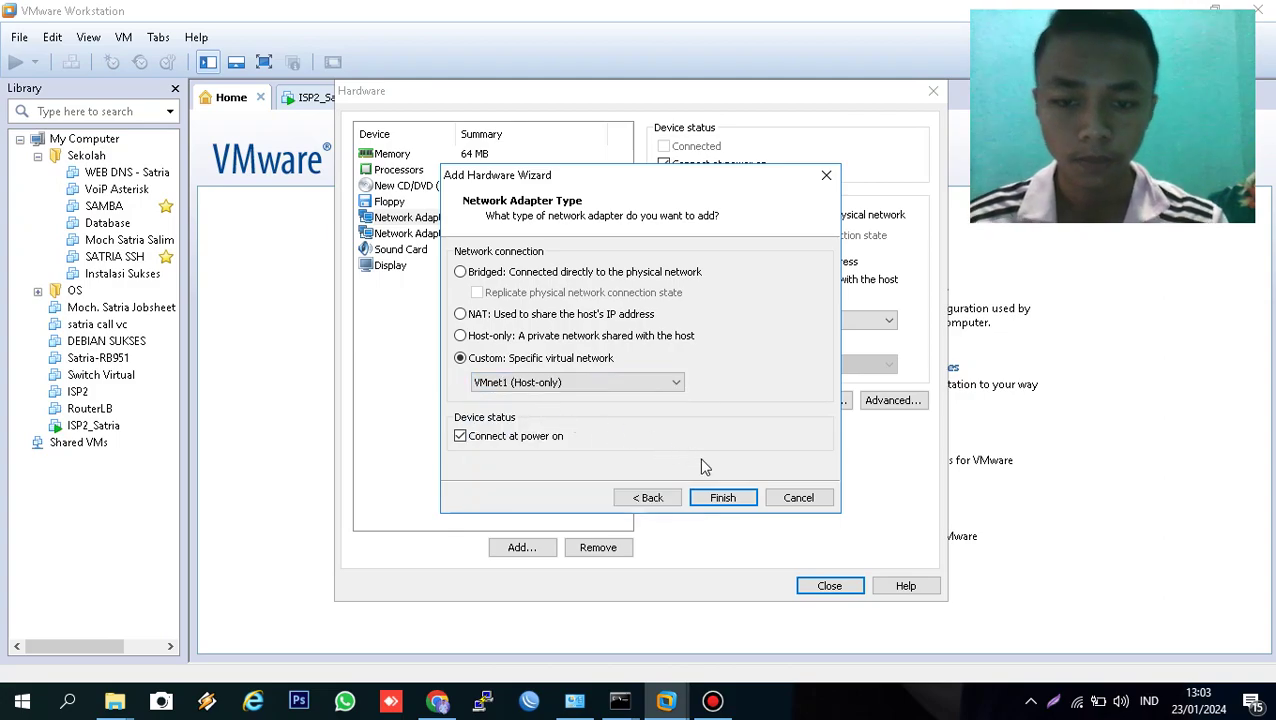
pyautogui.click(722, 497)
pyautogui.click(829, 586)
pyautogui.click(703, 505)
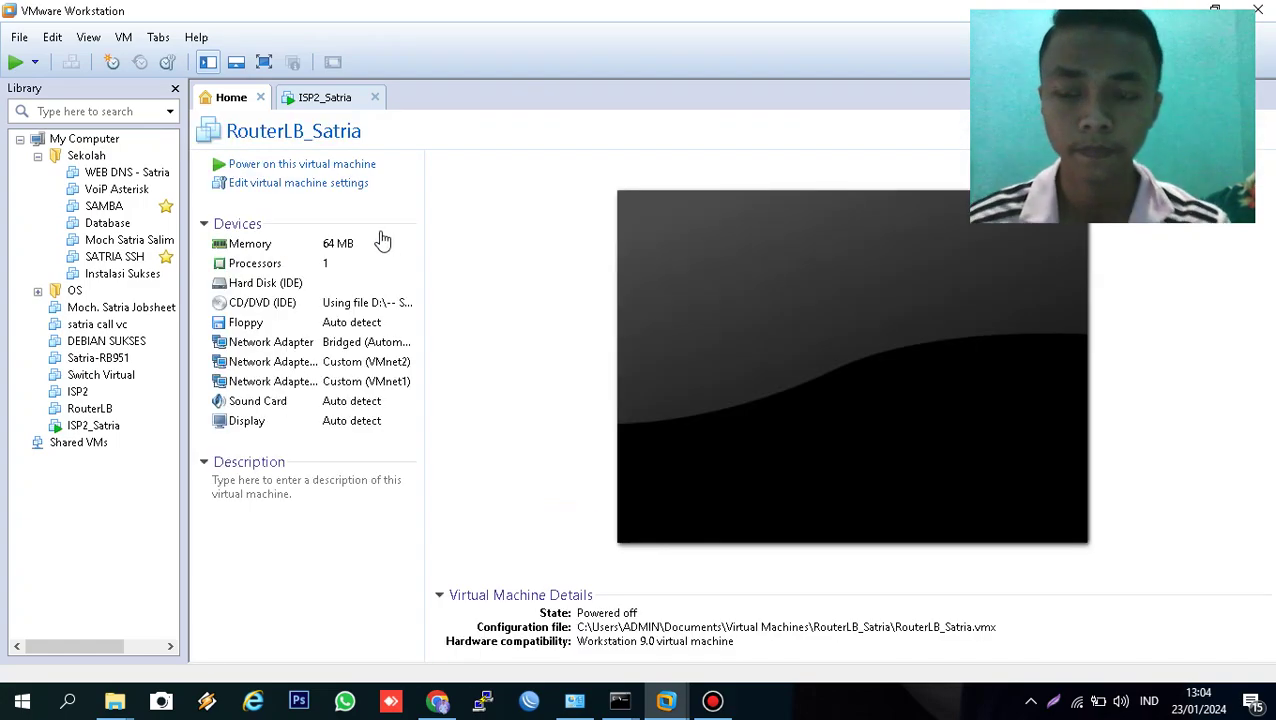
# - Power on RouterLB_Satria and start the all-packages MikroTik install on ISP2_Satria
pyautogui.click(316, 166)
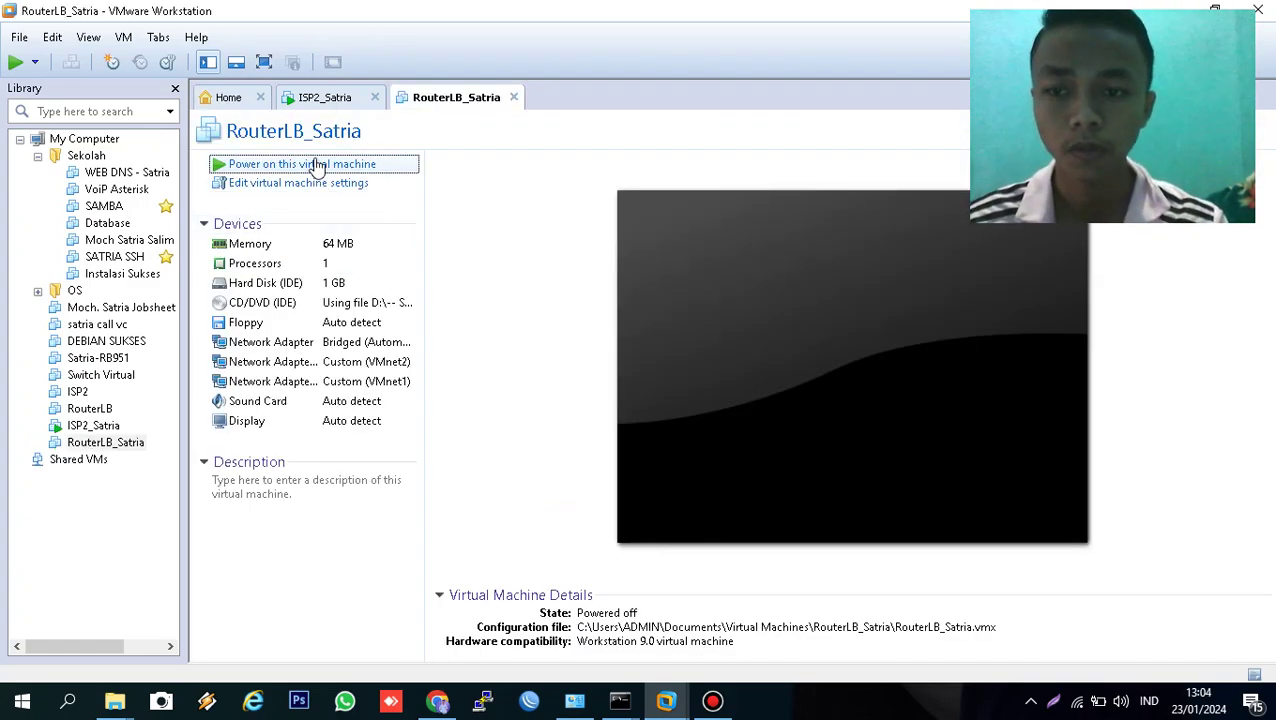
pyautogui.click(316, 99)
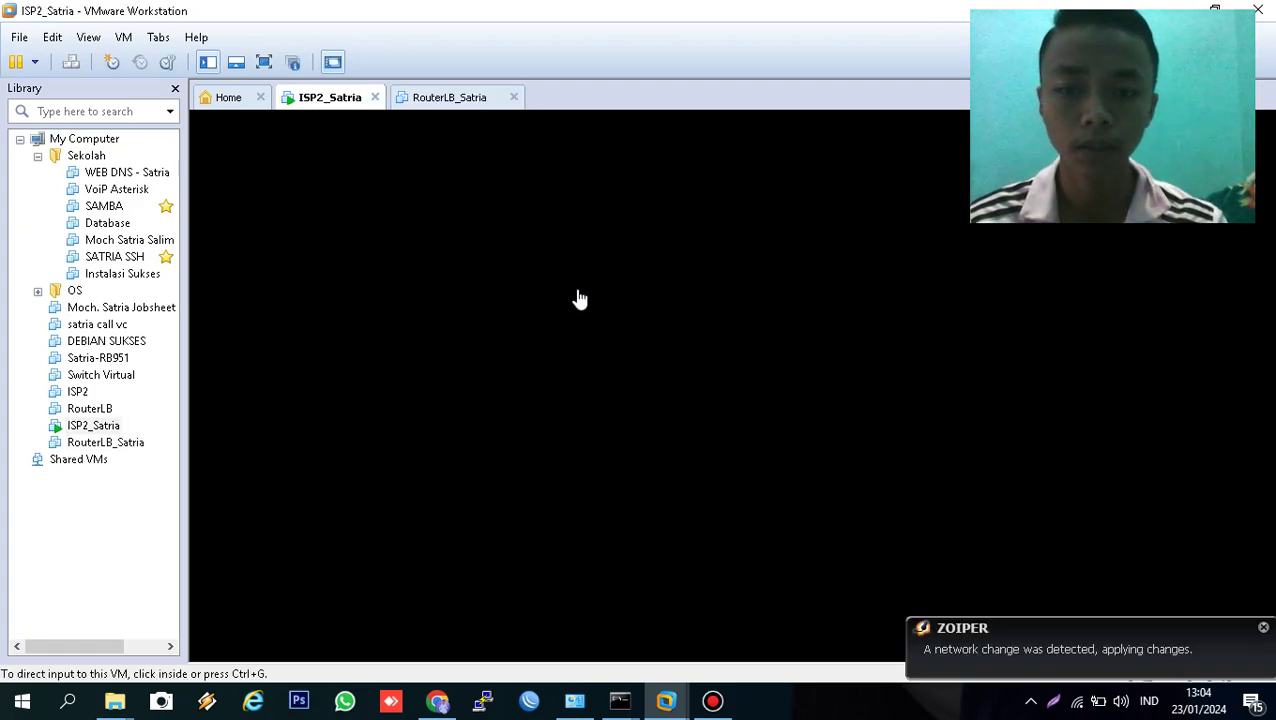
pyautogui.click(612, 256)
pyautogui.write('ain')
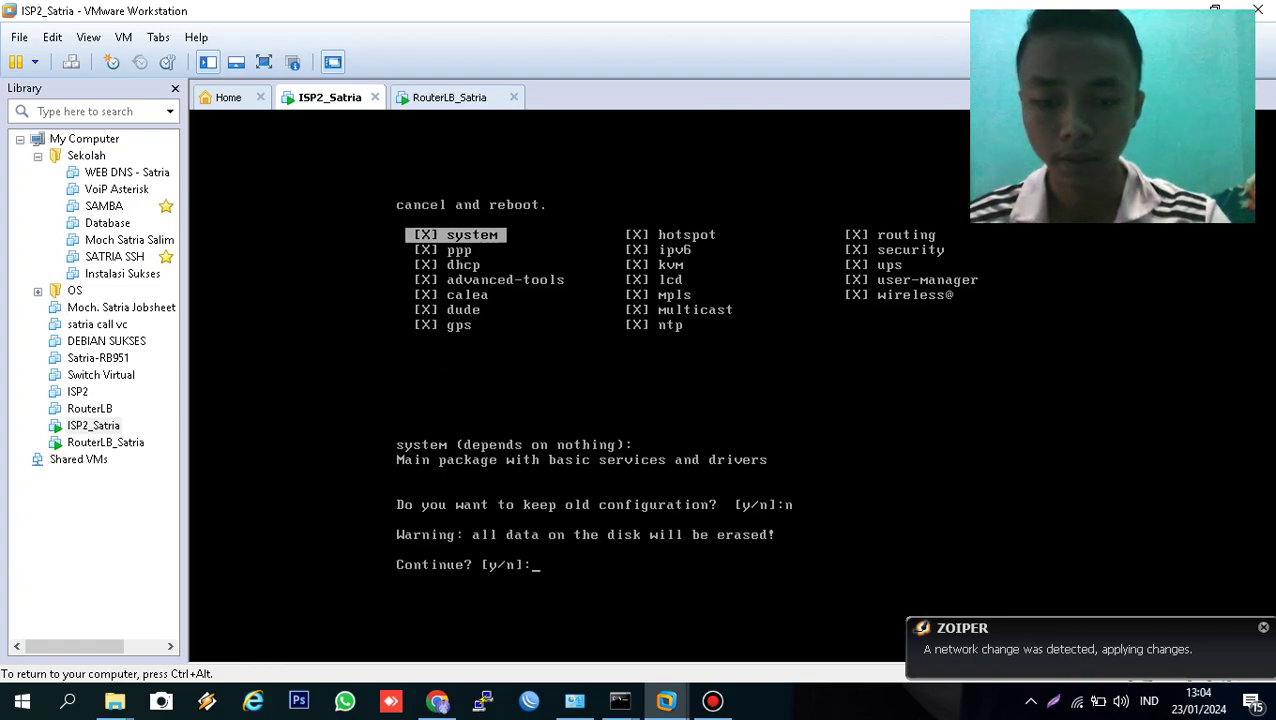
pyautogui.write('y')
pyautogui.hotkey('ctrl', 'alt')
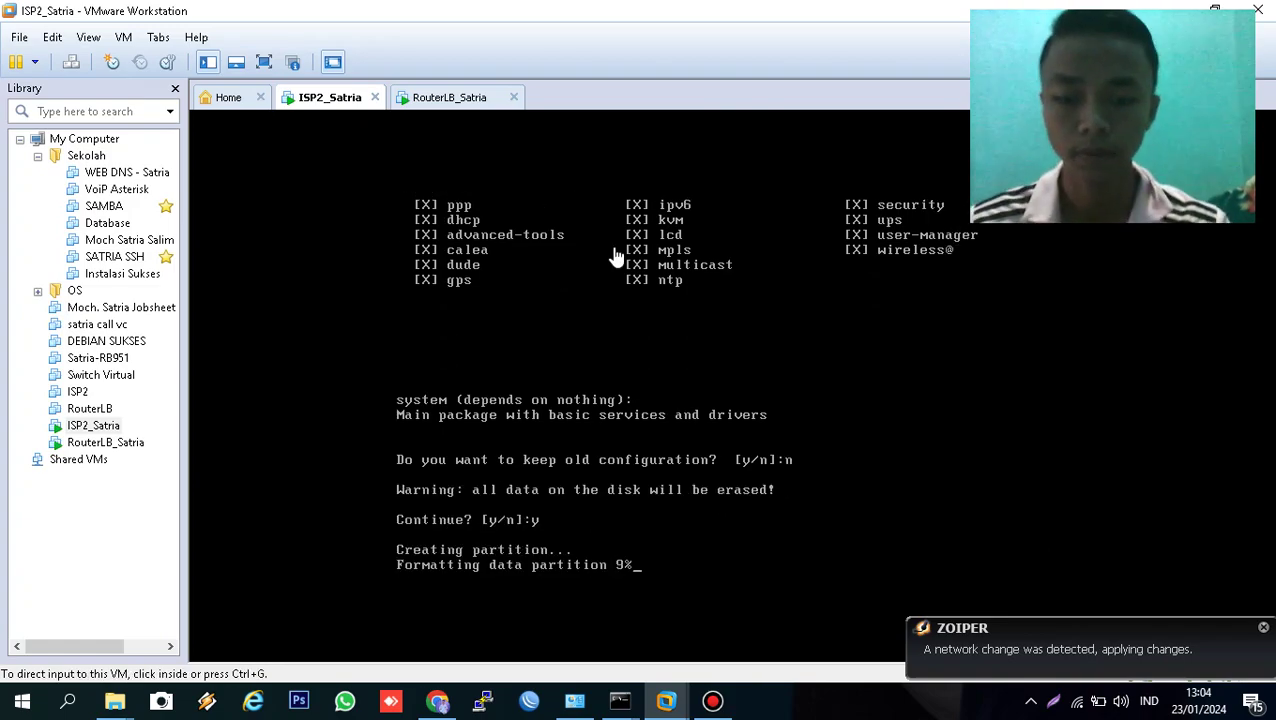
pyautogui.click(428, 98)
pyautogui.click(564, 256)
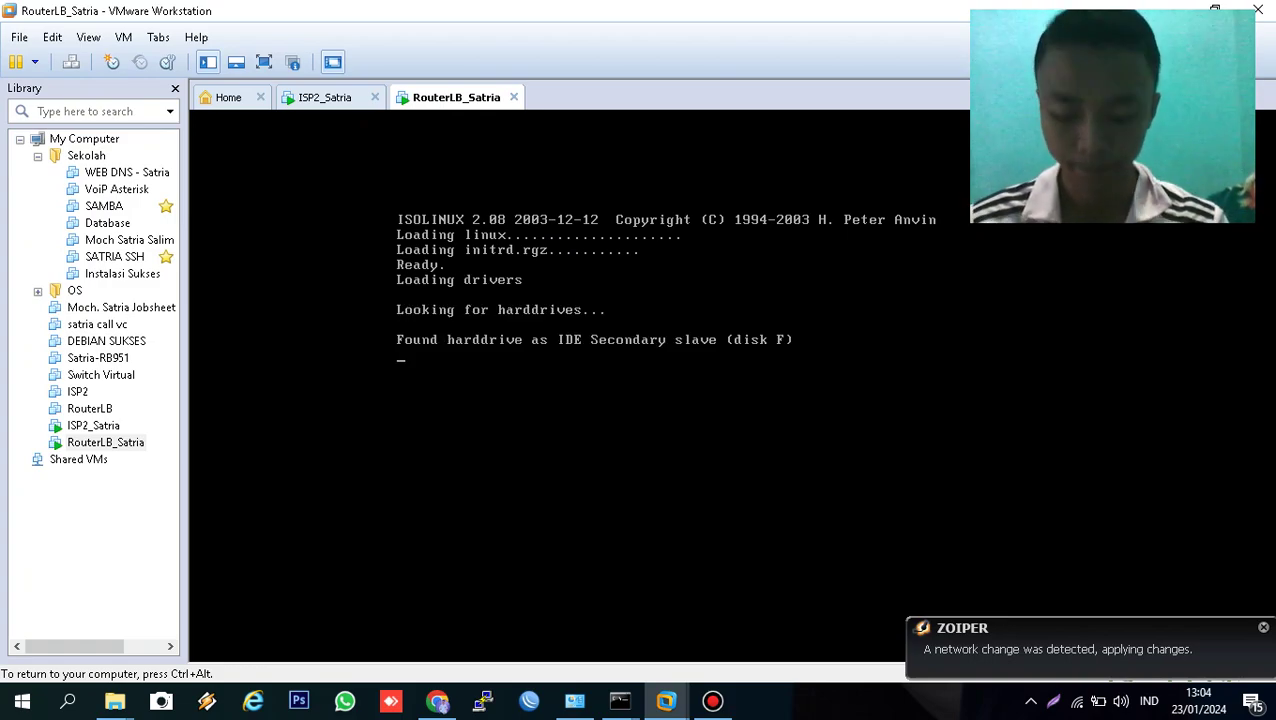
# - Install all MikroTik packages on RouterLB_Satria, discarding old configuration and erasing the disk
pyautogui.press('a')
pyautogui.press('i')
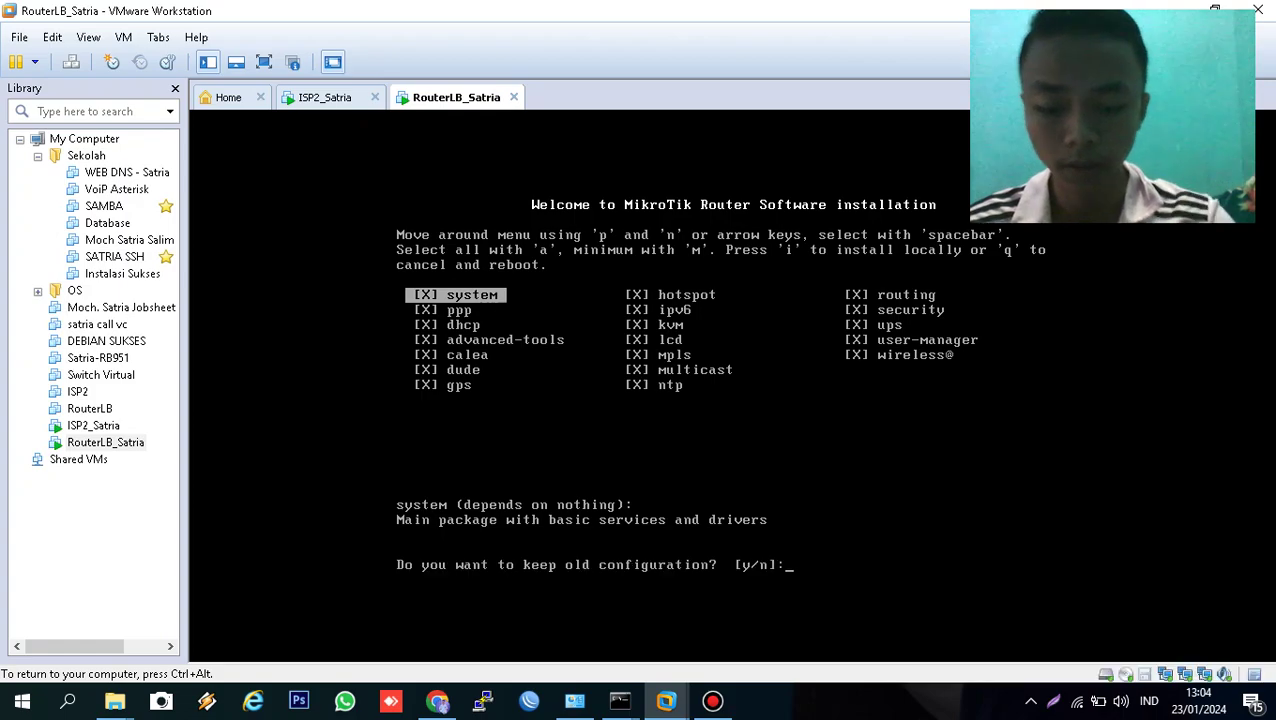
pyautogui.press('n')
pyautogui.press('y')
# - Reboot ISP2_Satria once its MikroTik installation finishes
pyautogui.hotkey('ctrl', 'alt')
pyautogui.click(308, 100)
pyautogui.click(566, 372)
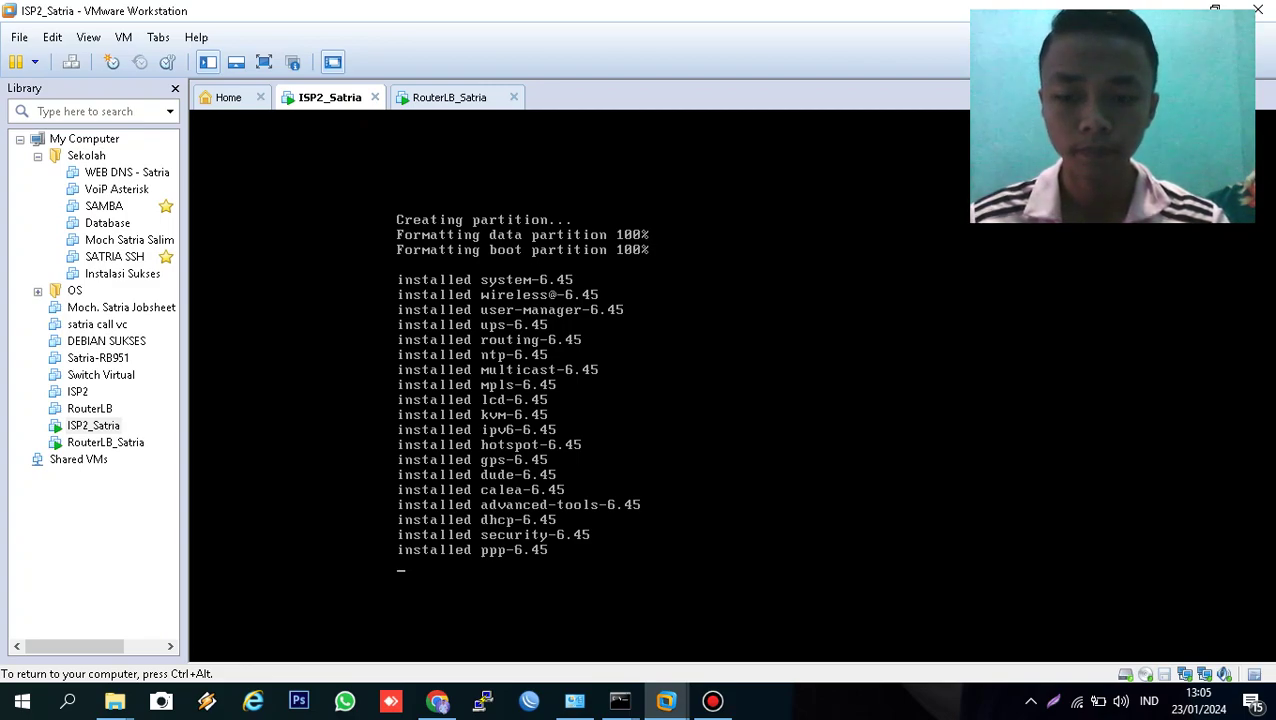
pyautogui.press('Return')
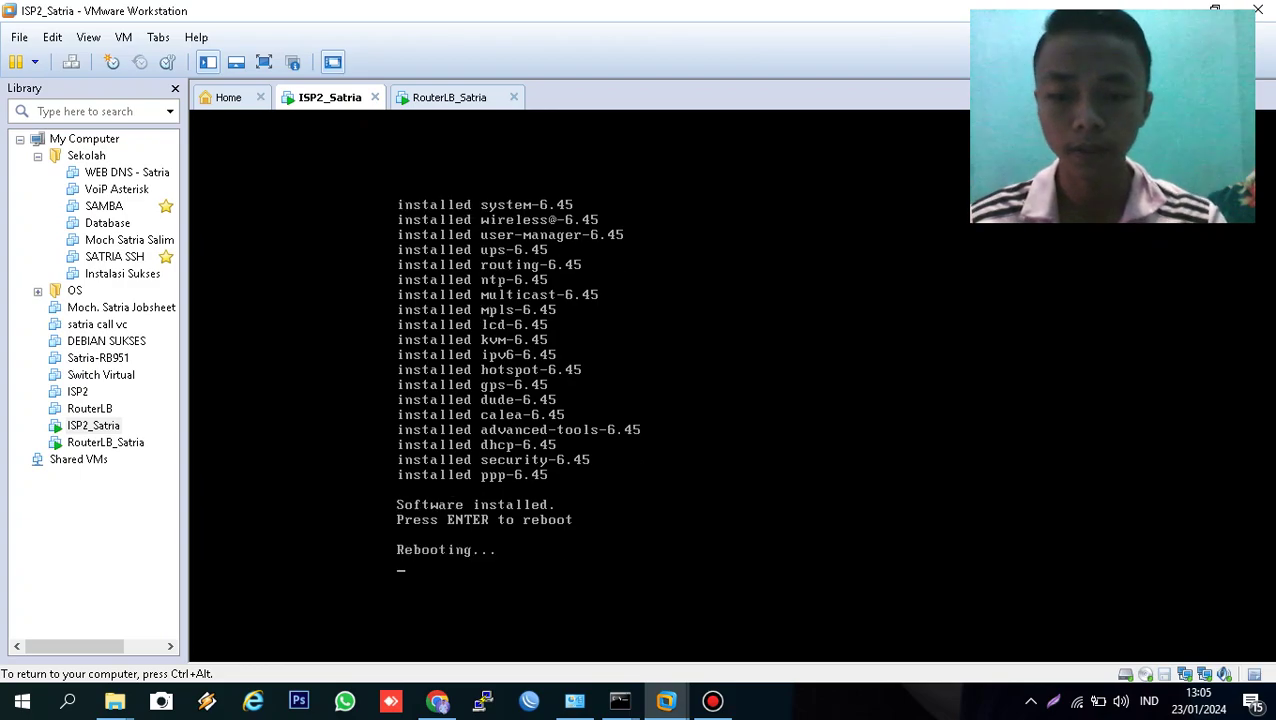
# - Reboot RouterLB_Satria after its install and return to the ISP2_Satria console
pyautogui.click(438, 97)
pyautogui.click(488, 330)
pyautogui.press('Return')
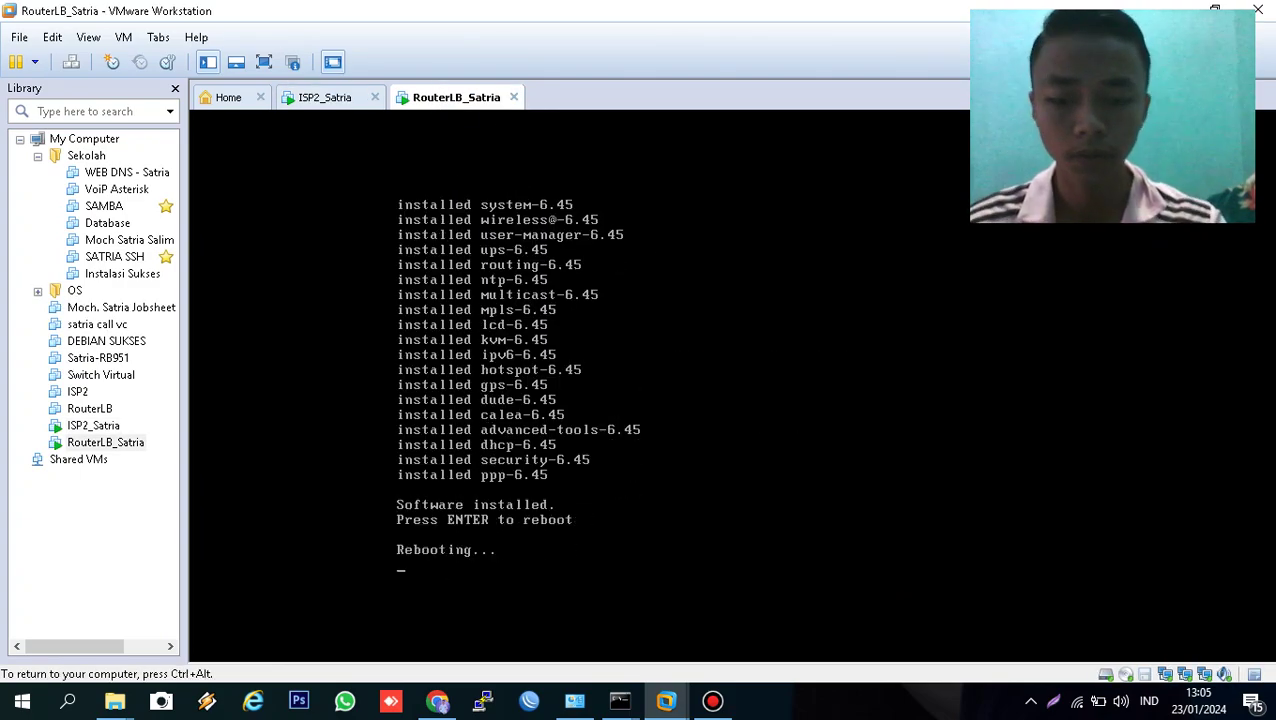
pyautogui.hotkey('ctrl', 'alt')
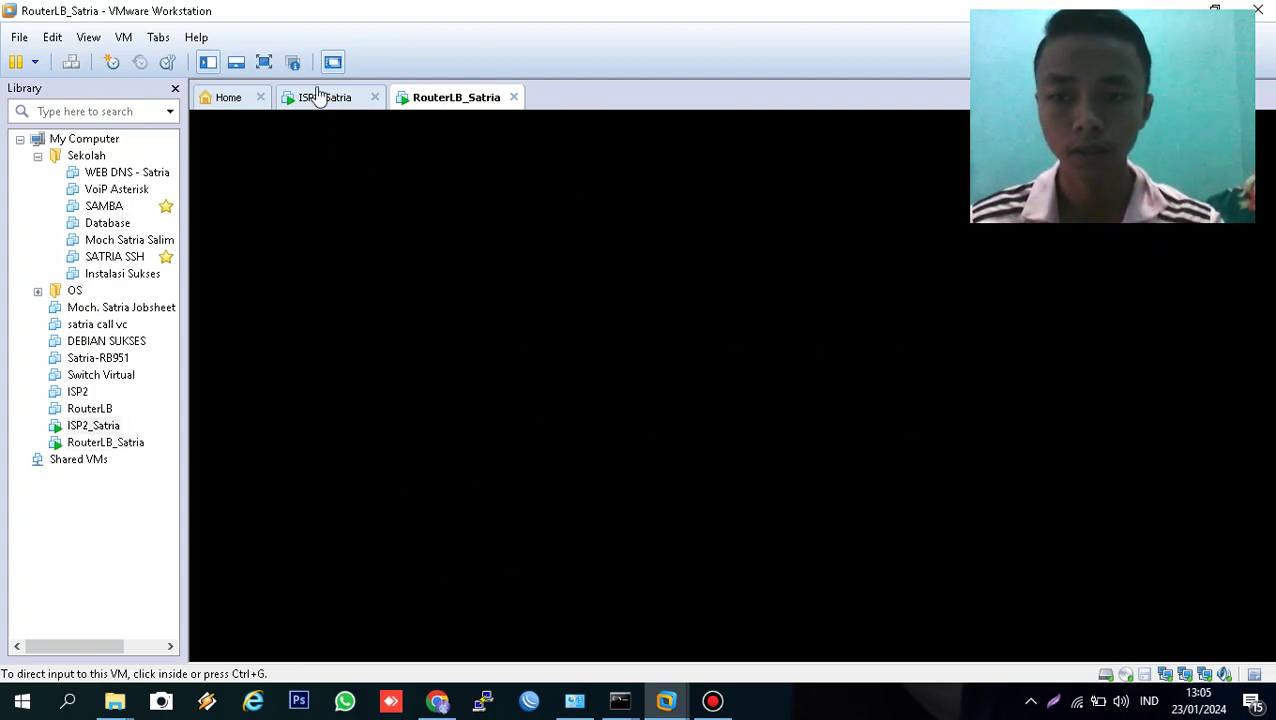
pyautogui.click(316, 95)
pyautogui.click(588, 328)
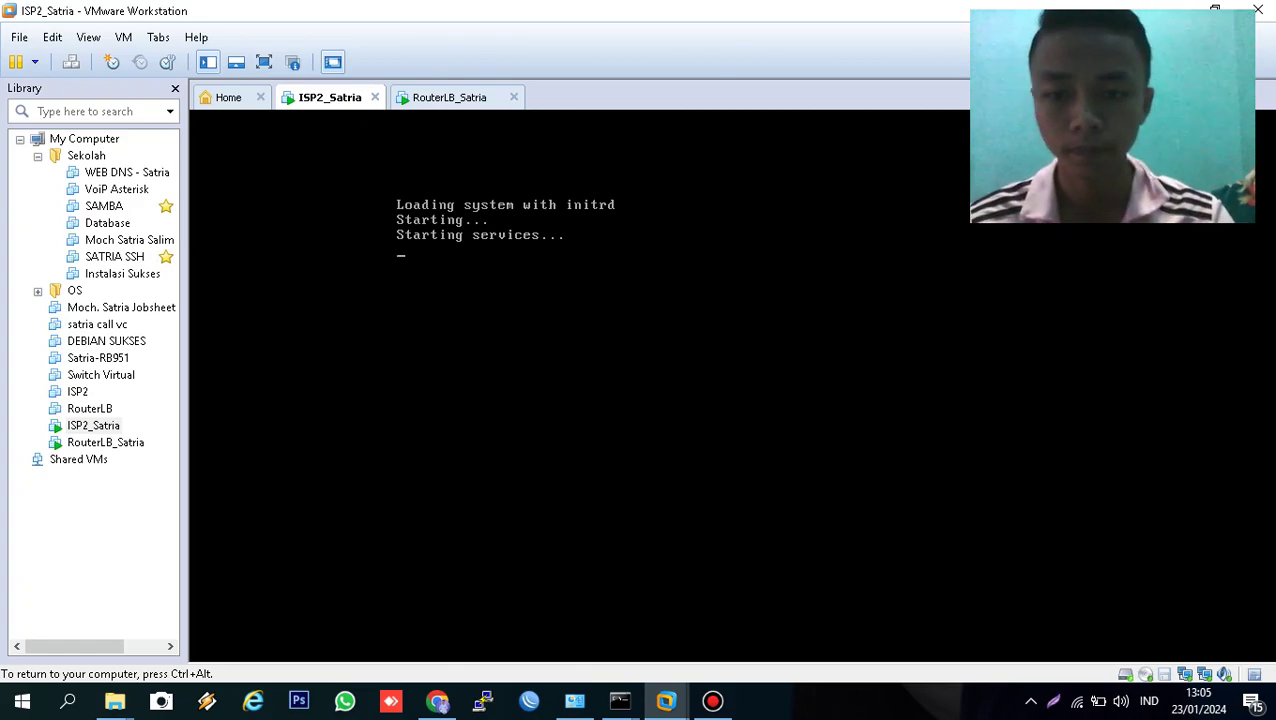
# - Log in to the ISP2_Satria router as admin with an empty password
pyautogui.write('admin')
pyautogui.press('Return')
pyautogui.press('Return')
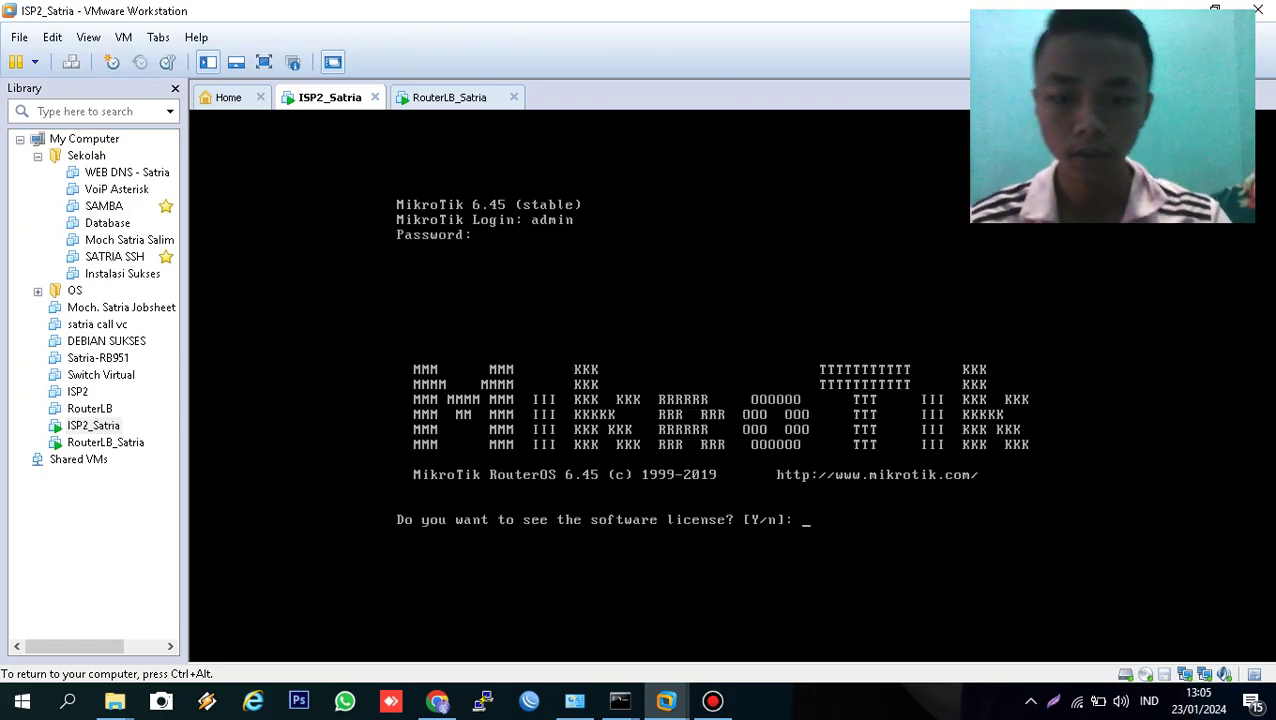
pyautogui.write('n')
pyautogui.press('Return')
pyautogui.press('Return')
# - Set the router's system identity name to ISP2_Satria
pyautogui.write('system ')
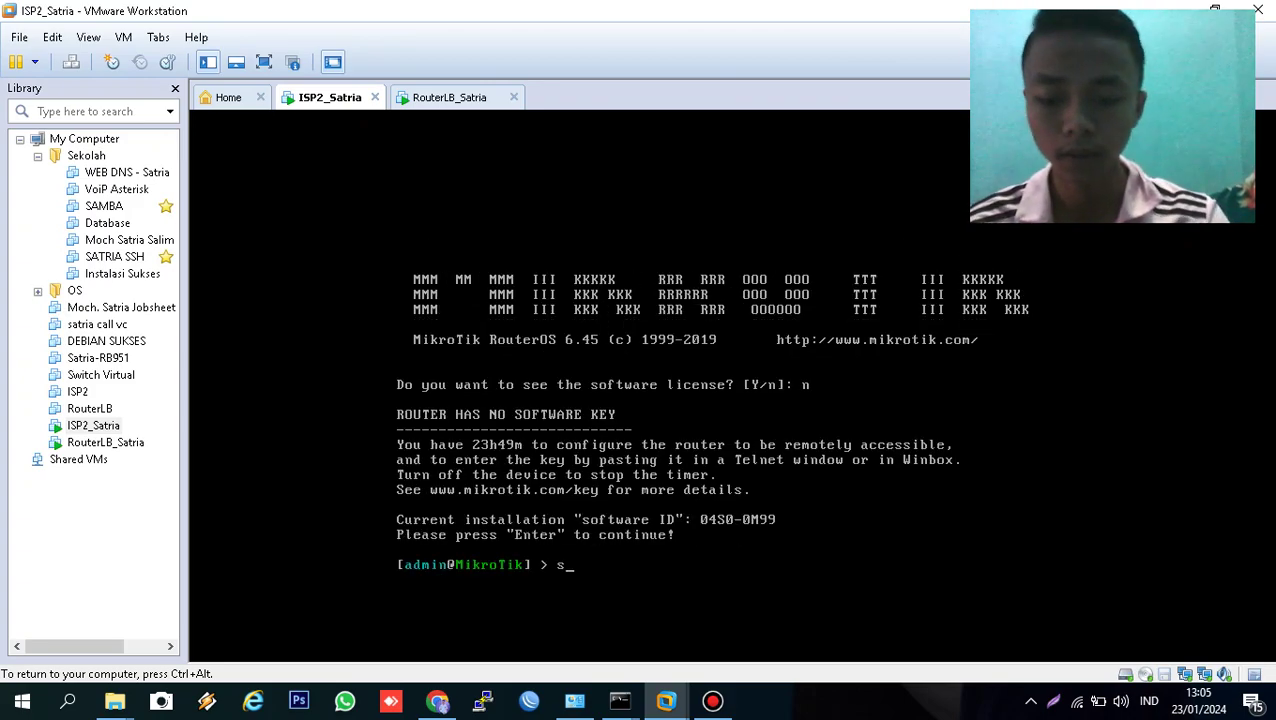
pyautogui.write('identity ')
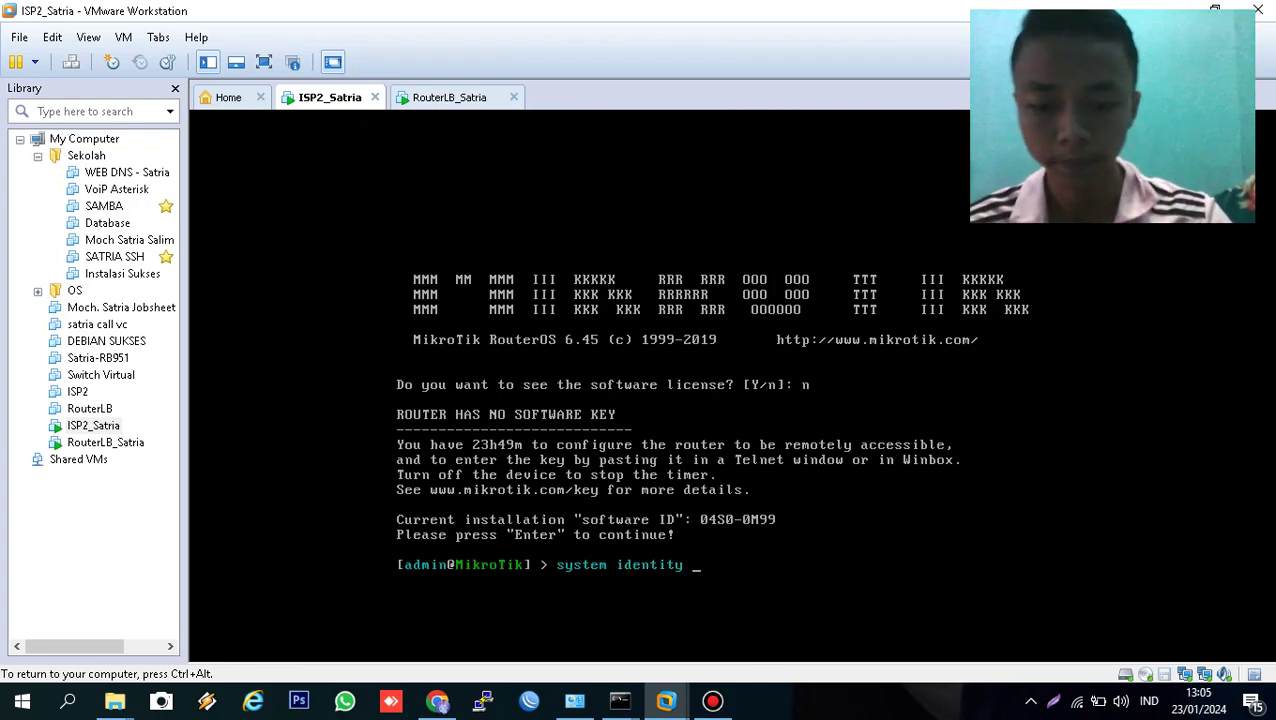
pyautogui.write('set name=')
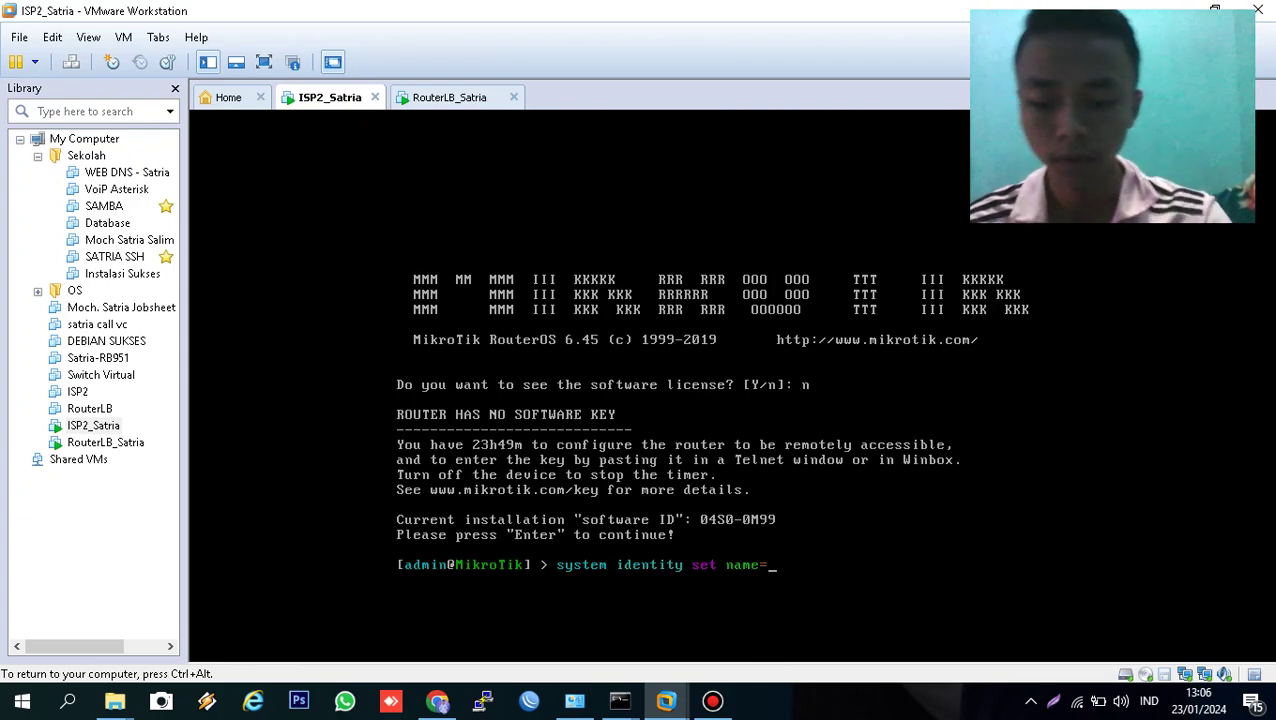
pyautogui.write('ISP2')
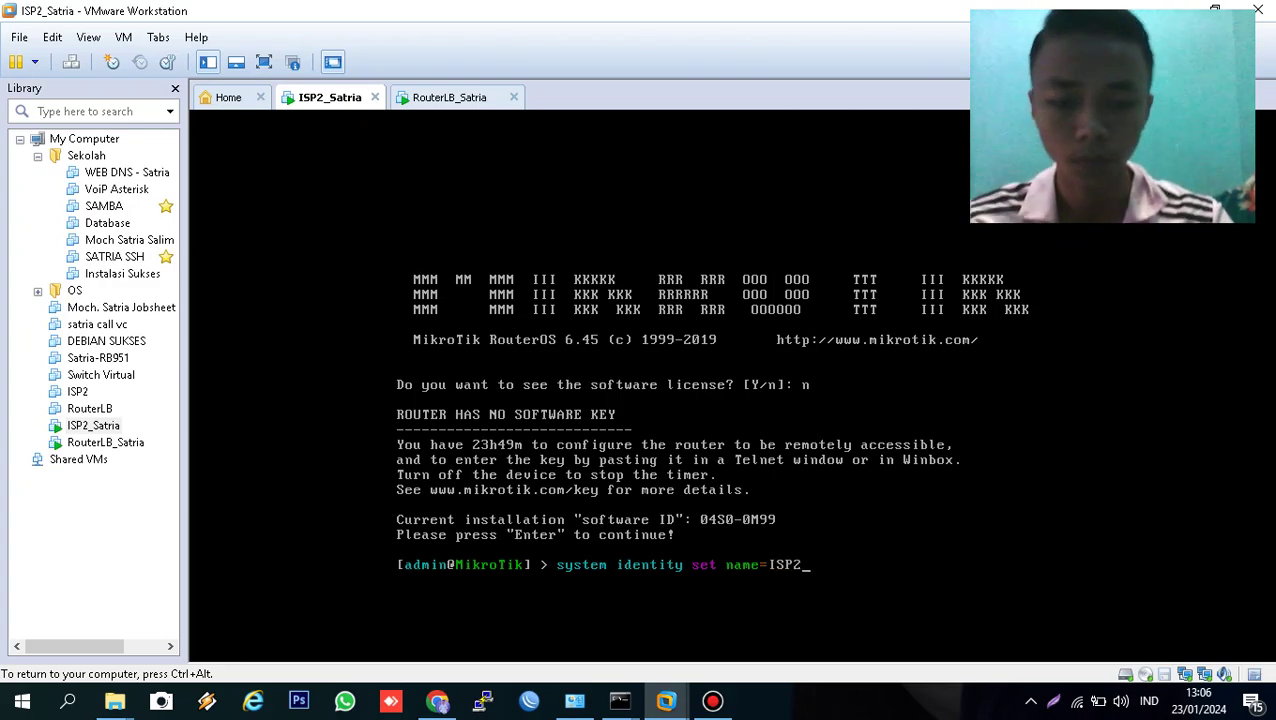
pyautogui.write('-')
pyautogui.press('BackSpace')
pyautogui.write('_')
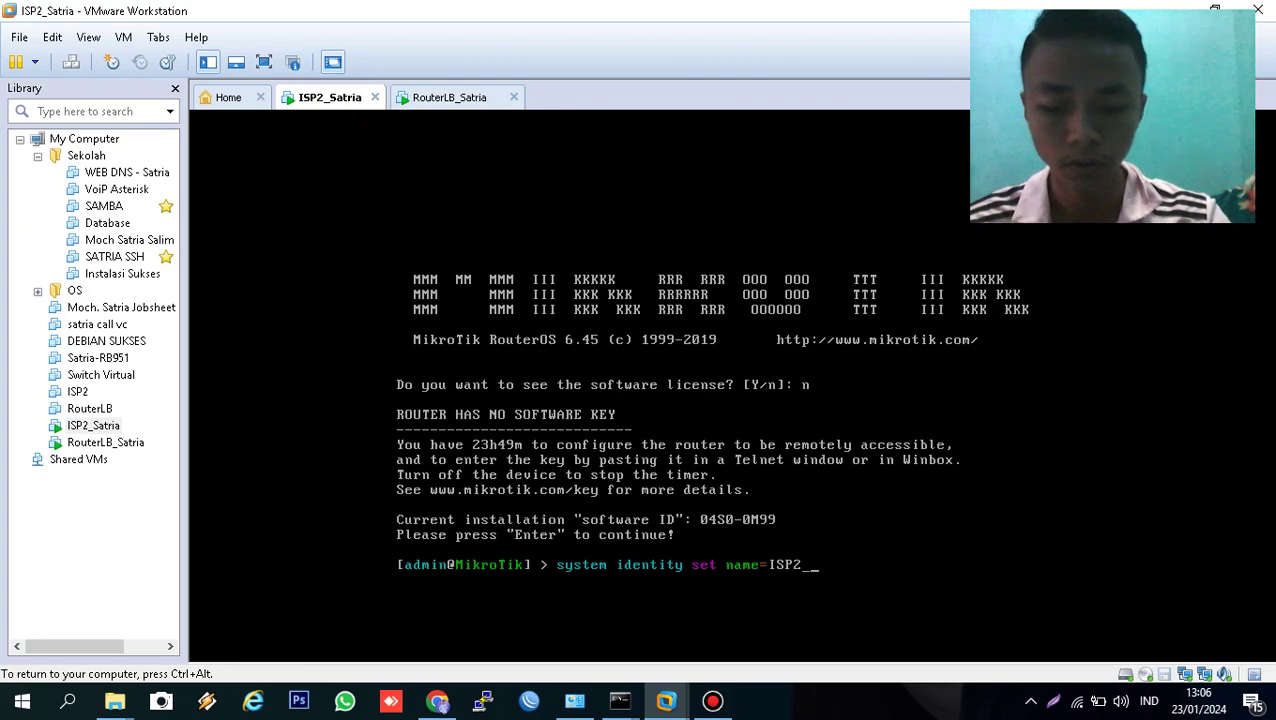
pyautogui.write('Satria')
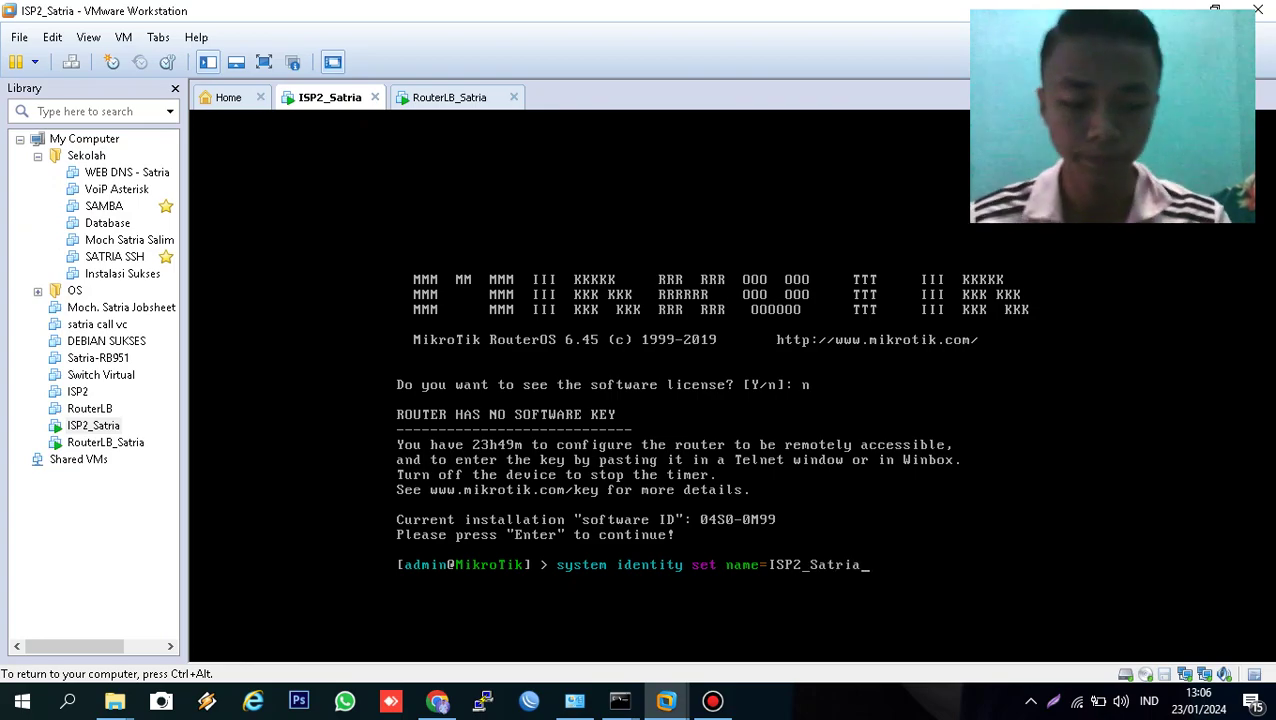
pyautogui.press('Return')
pyautogui.write('I S')
pyautogui.press('BackSpace')
pyautogui.press('BackSpace')
pyautogui.press('BackSpace')
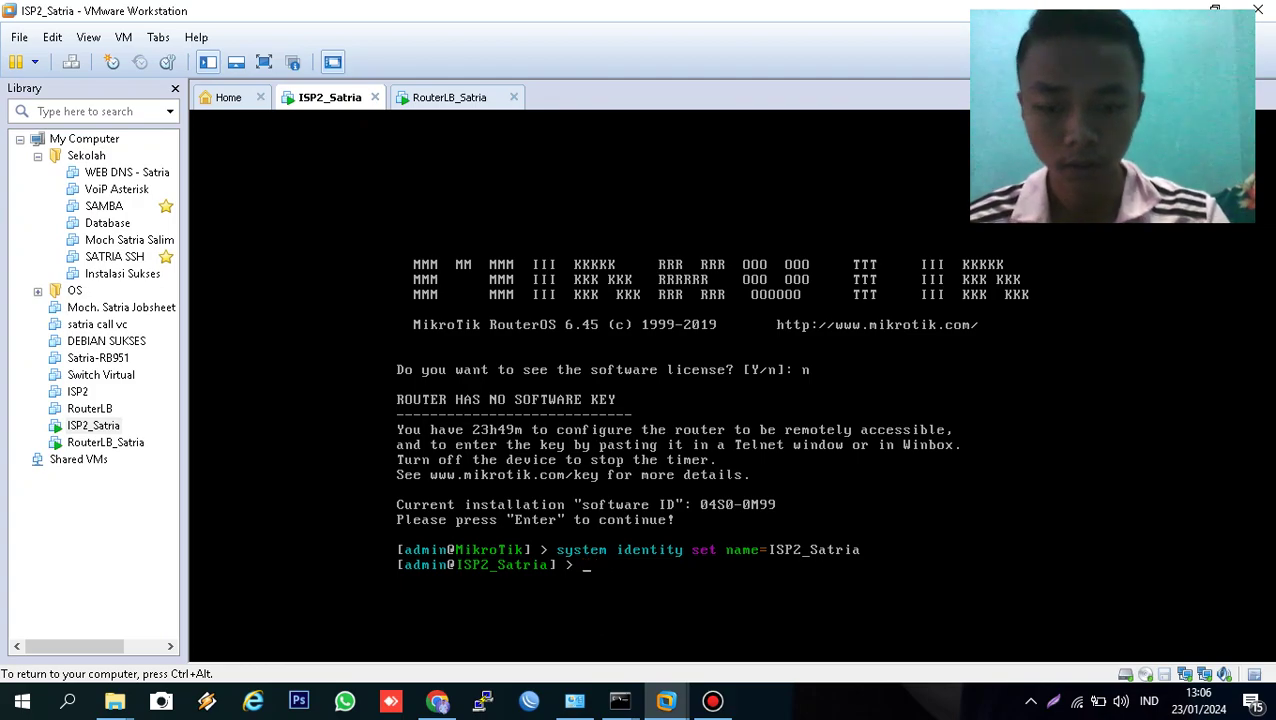
# - Add an enabled DHCP client on ether1 using peer DNS, then list clients to verify
pyautogui.write('ip dhcp-')
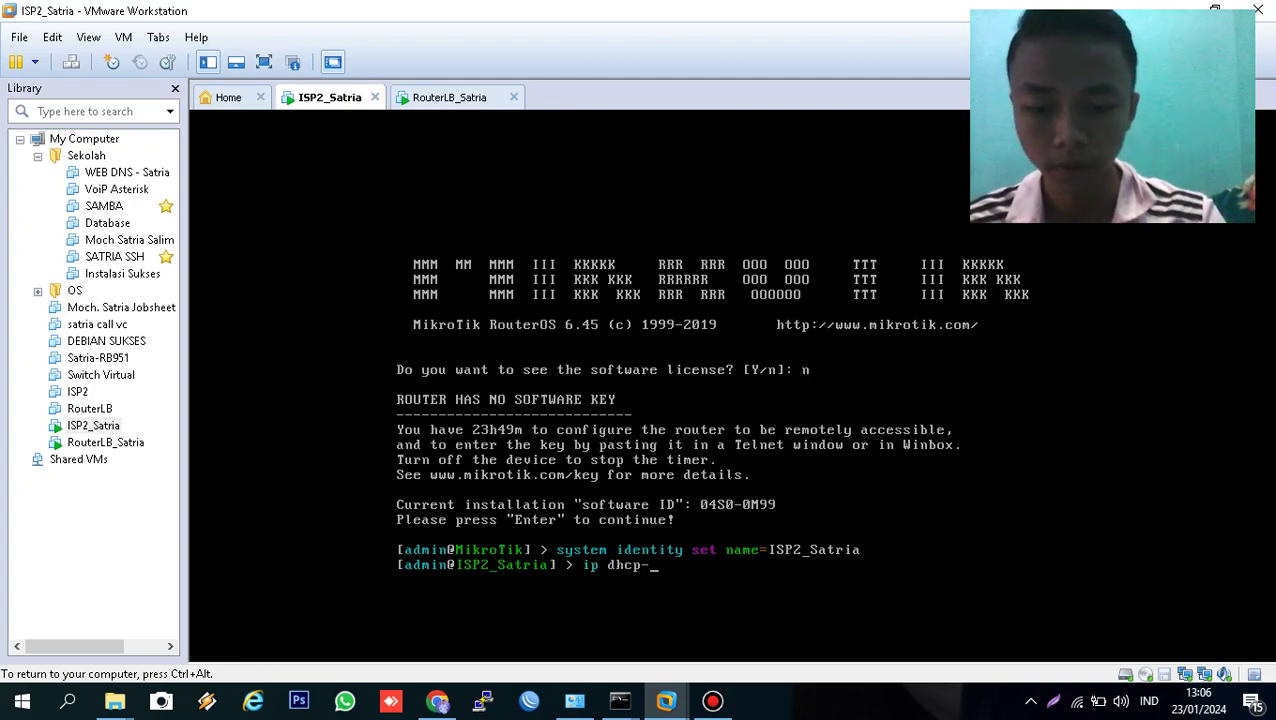
pyautogui.write('client a')
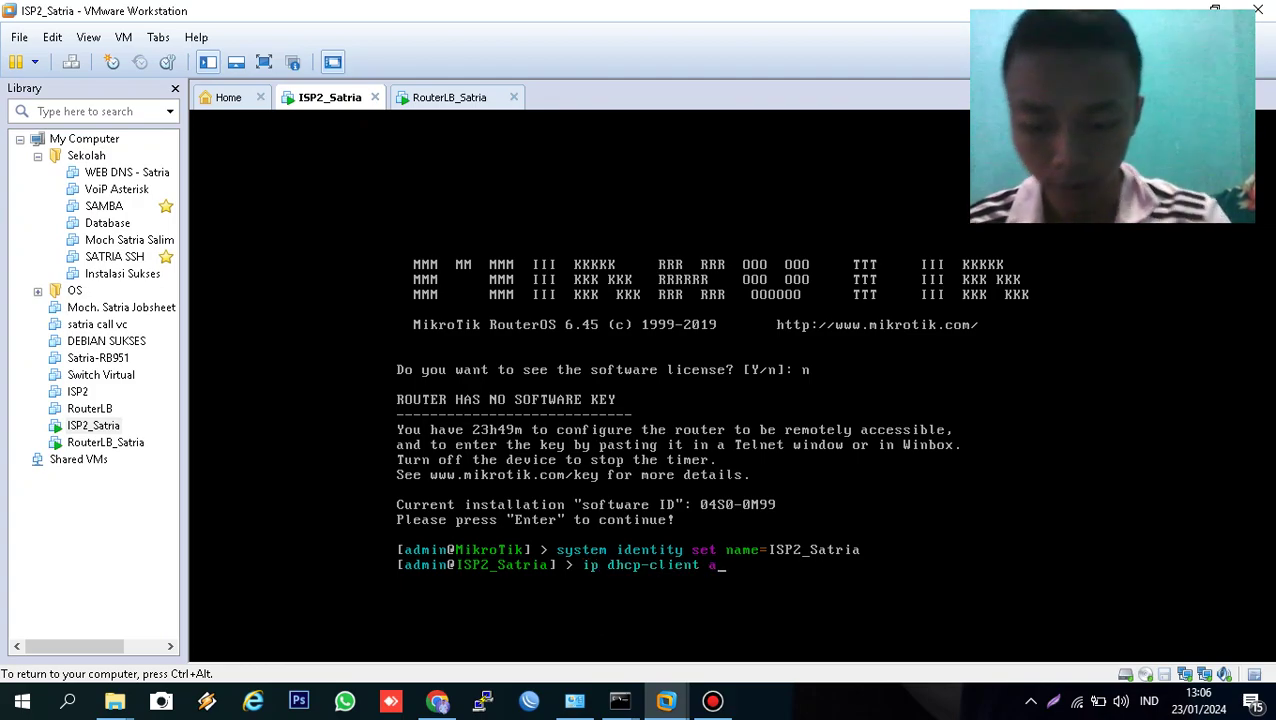
pyautogui.write('dd interface=')
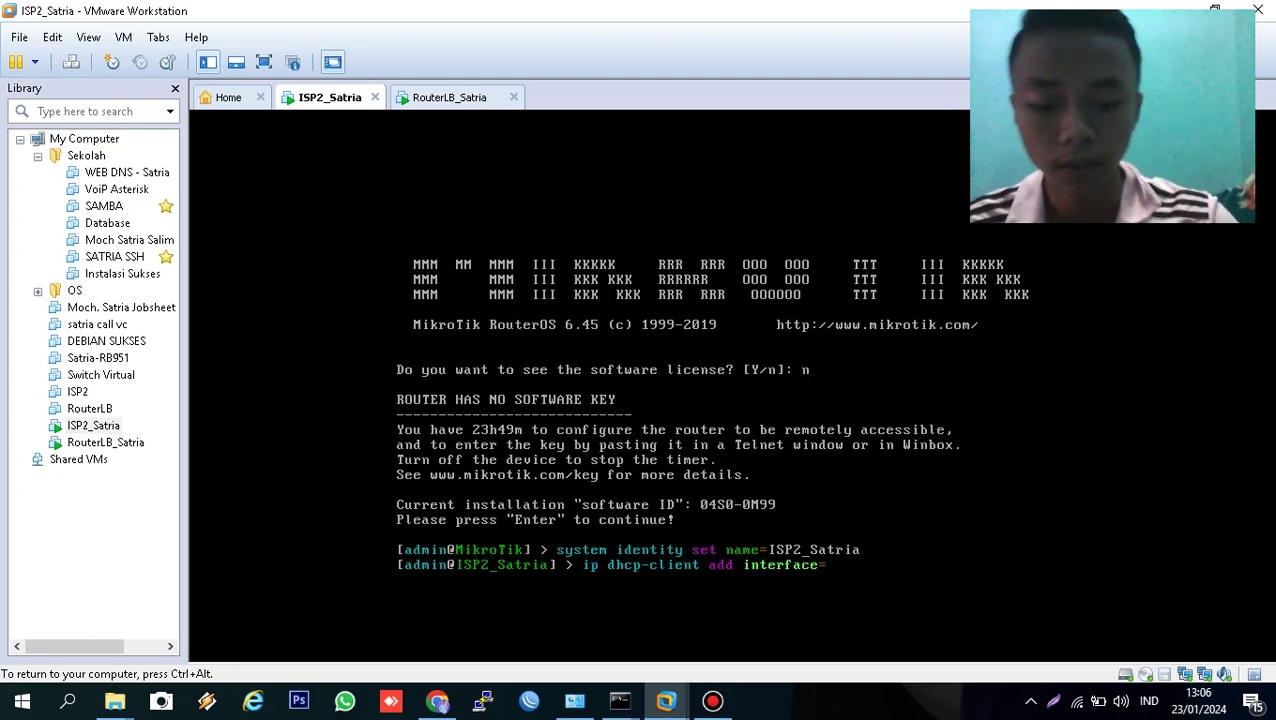
pyautogui.write('i')
pyautogui.press('BackSpace')
pyautogui.write('ether')
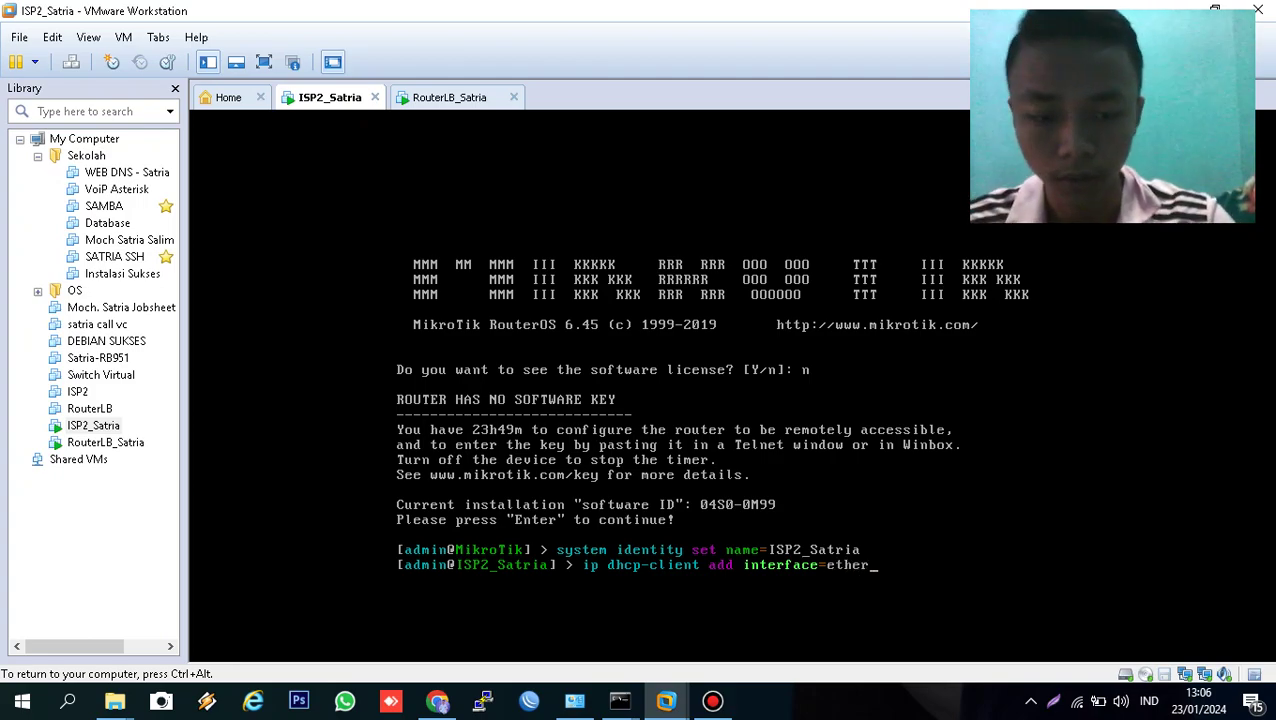
pyautogui.write('1 ')
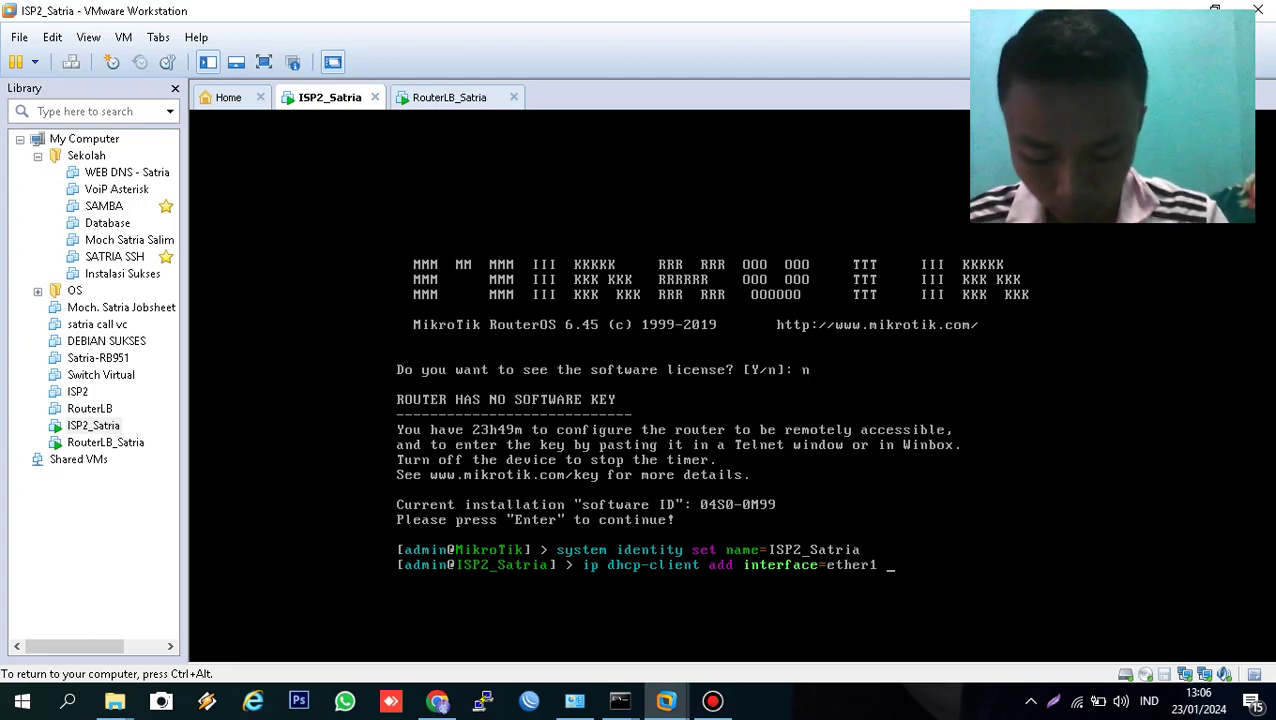
pyautogui.write('use-peer-d')
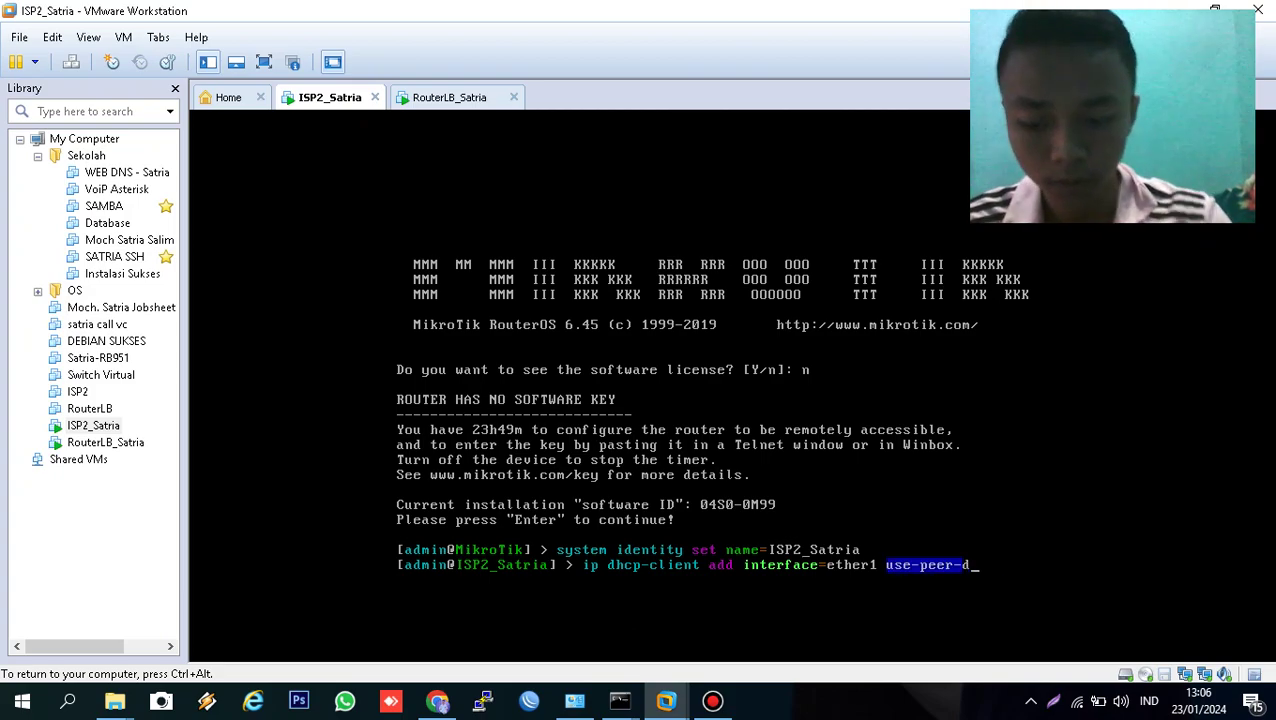
pyautogui.write('ns=yes d')
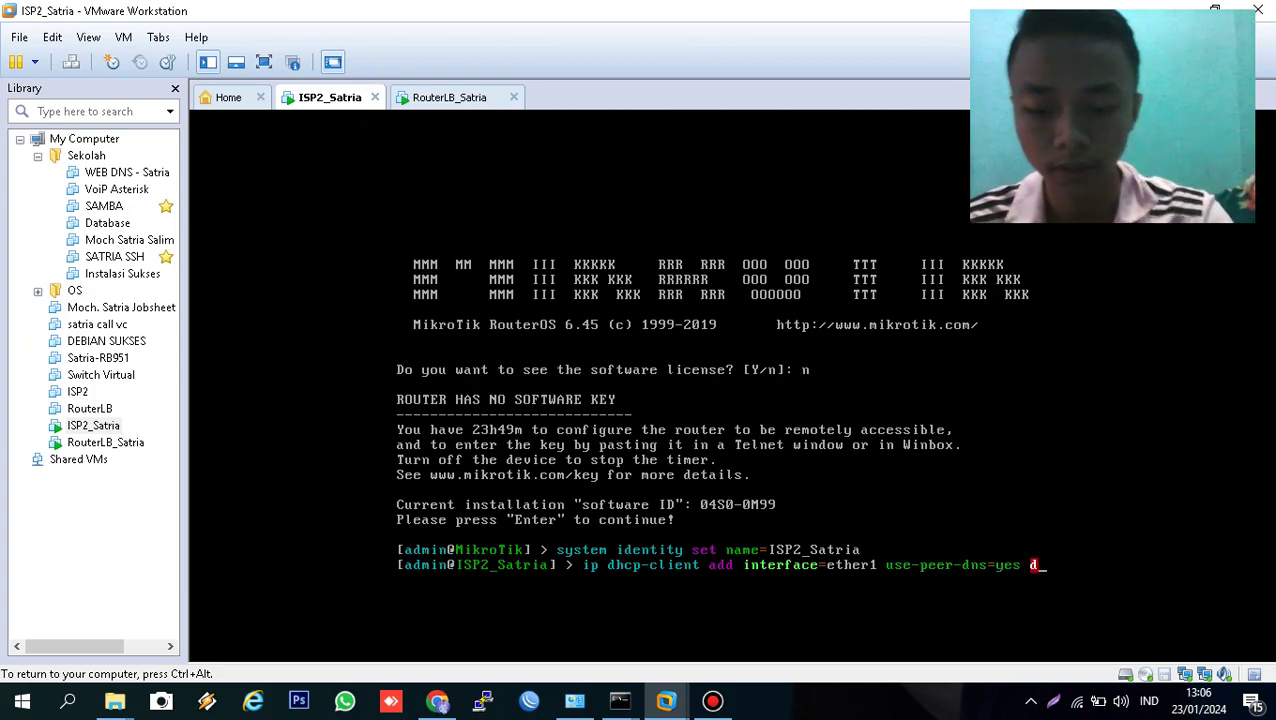
pyautogui.write('isabled=no')
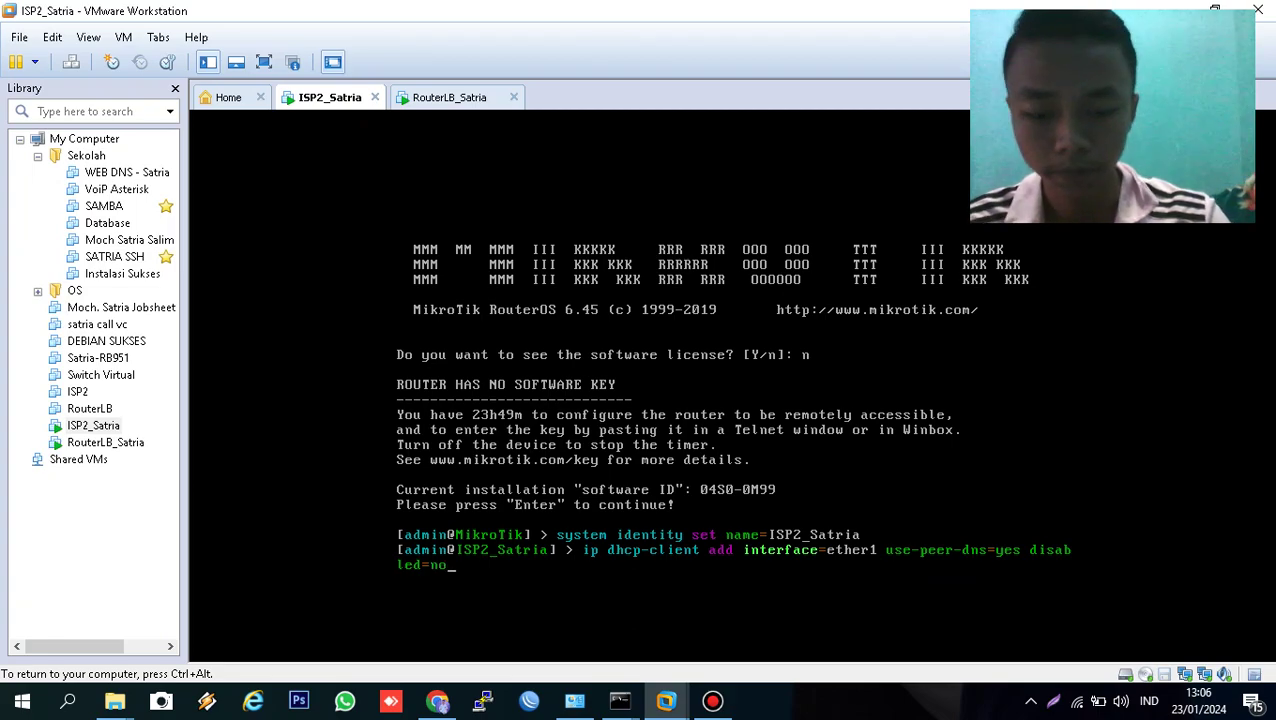
pyautogui.press('Return')
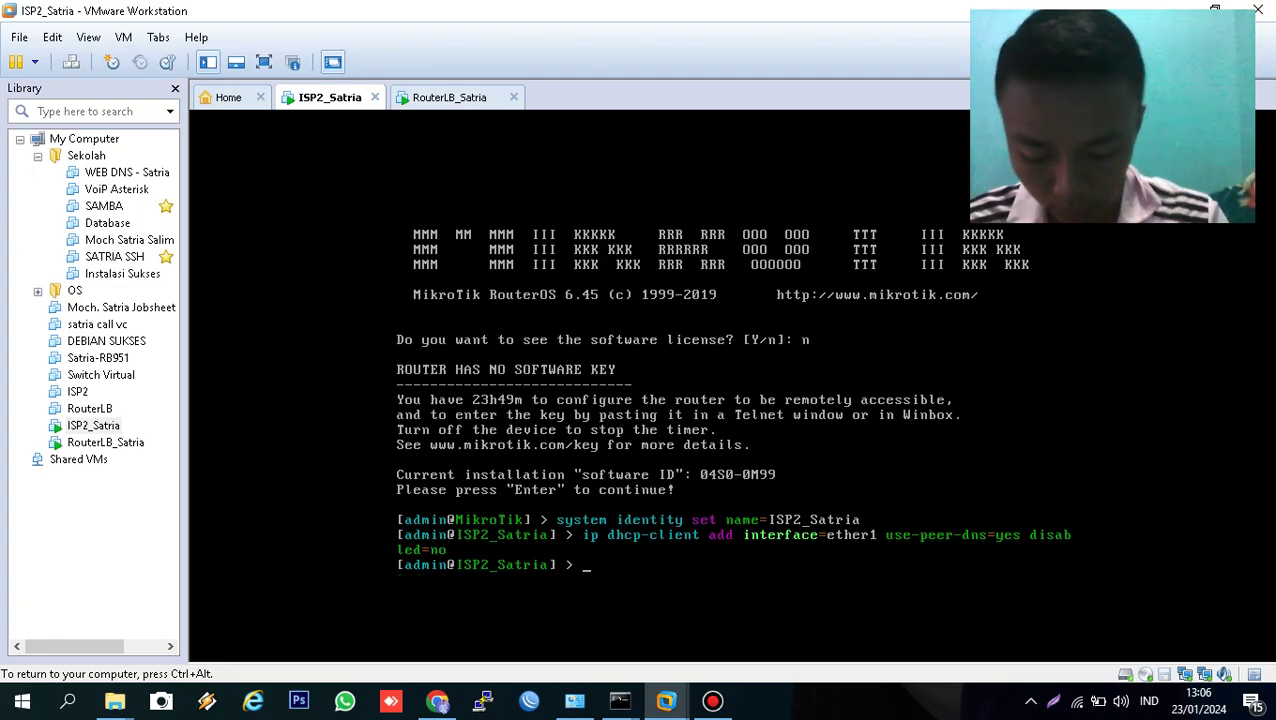
pyautogui.write('ip dhcp-client print')
pyautogui.press('Return')
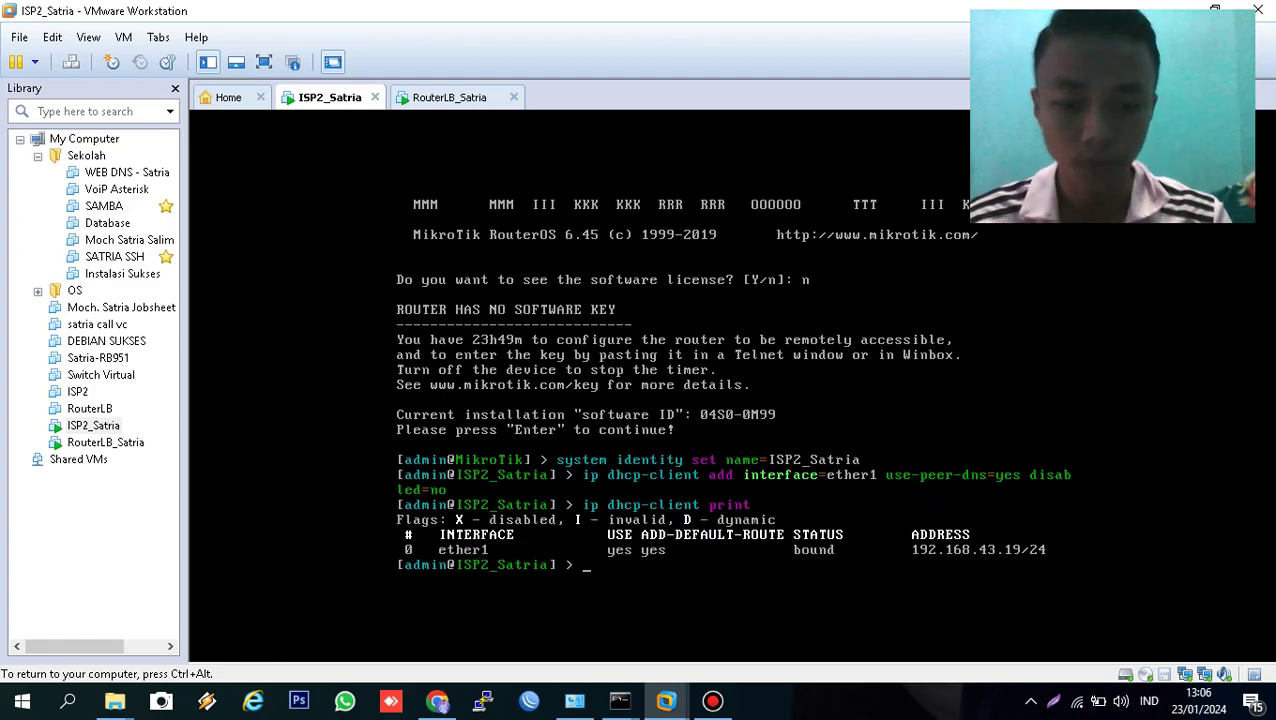
# - Add address 128.15.0.1/18 on ether2 and list the router's IP addresses
pyautogui.write('ip address add address=')
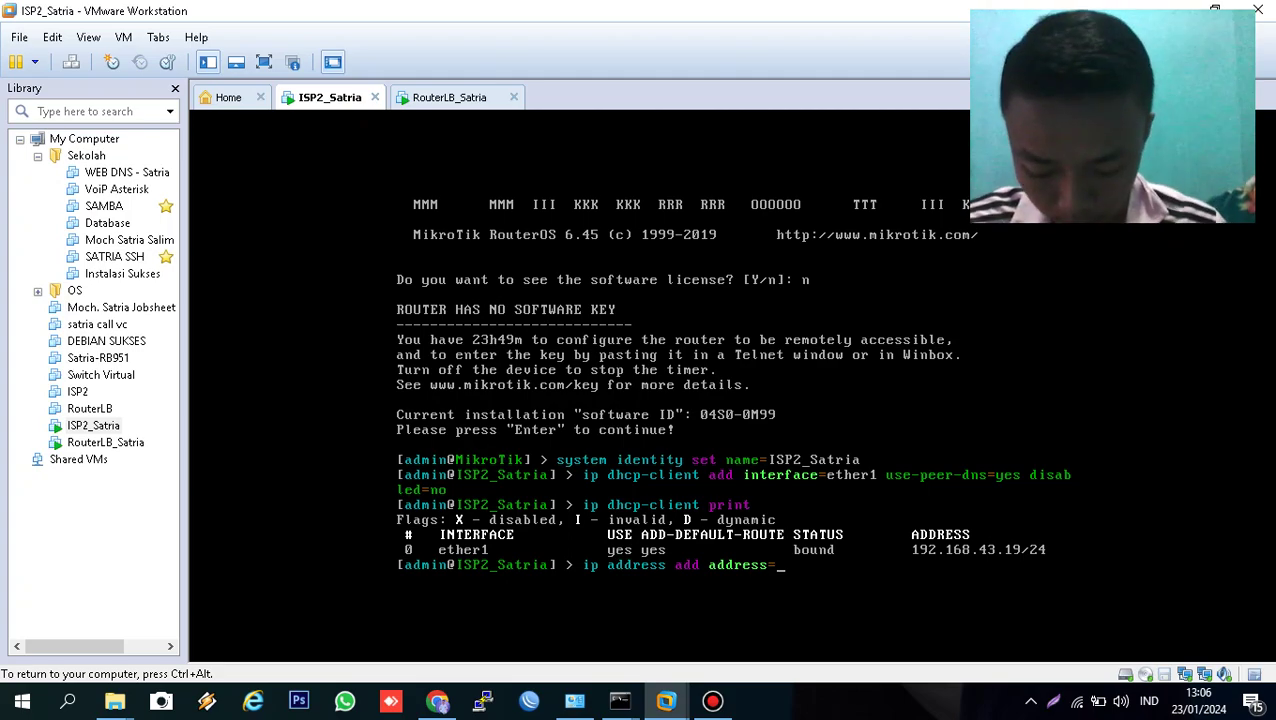
pyautogui.write('128')
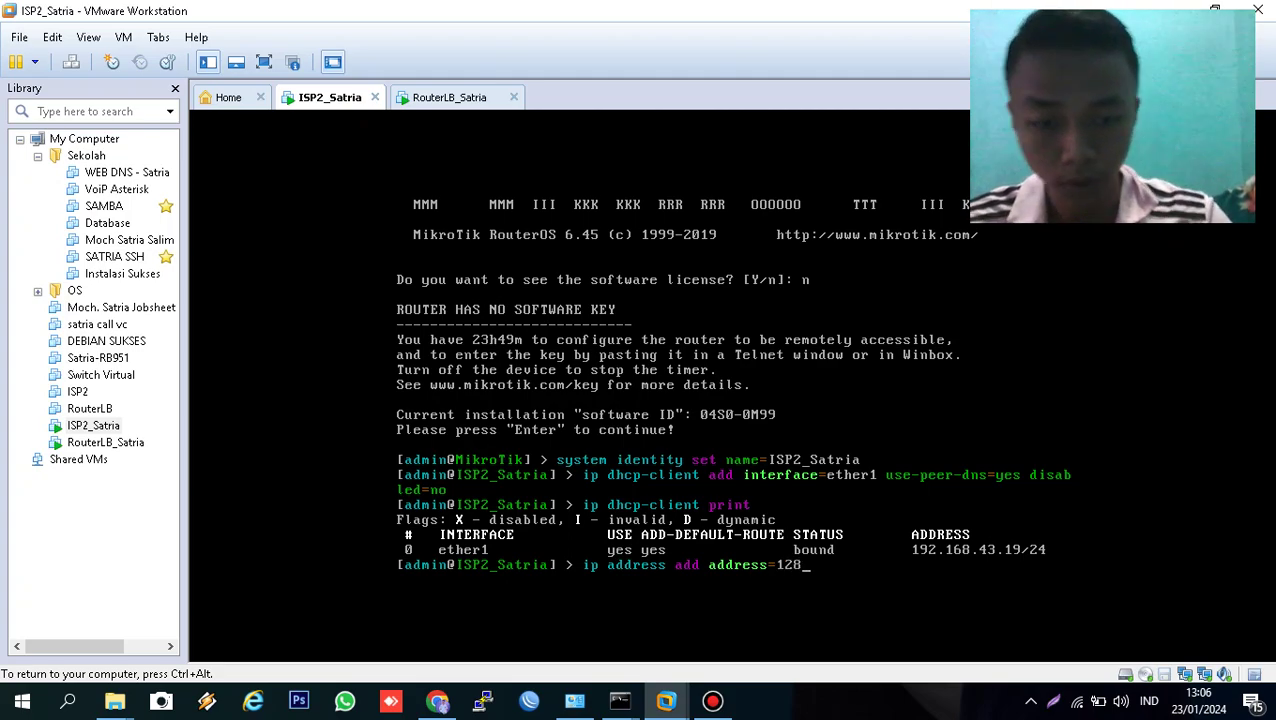
pyautogui.write('.15.')
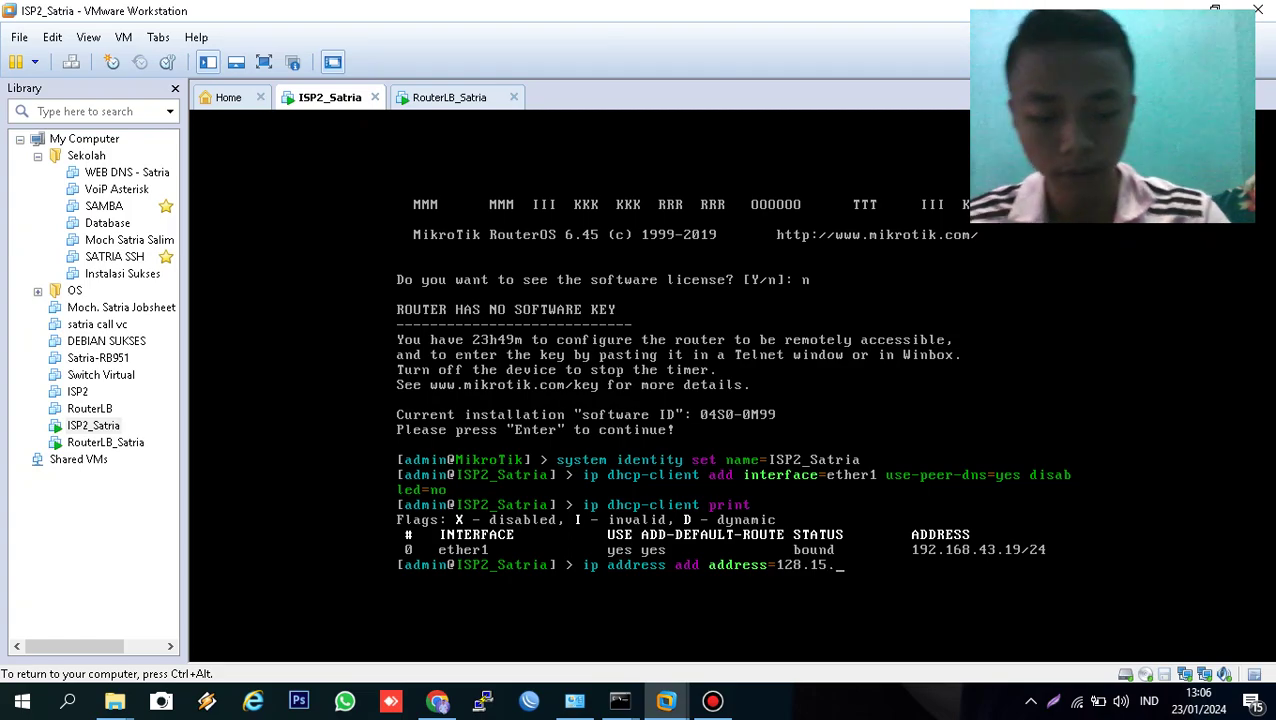
pyautogui.write('0.1/18')
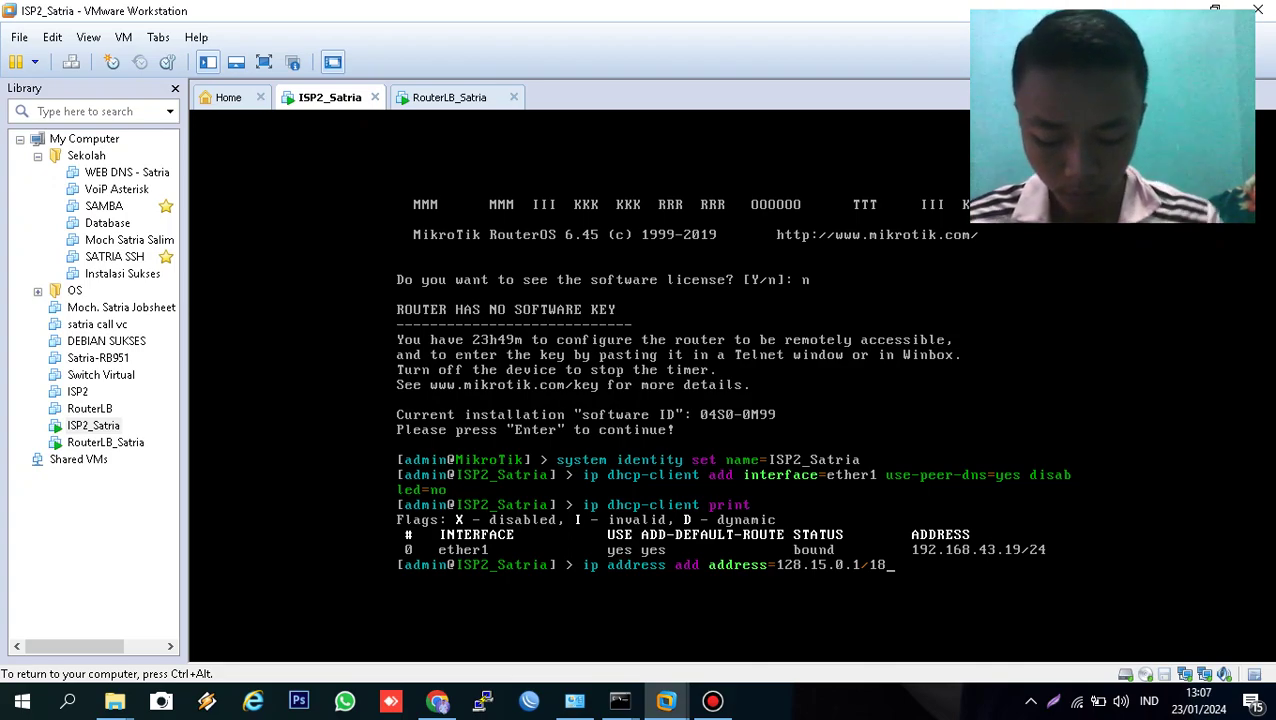
pyautogui.write('interface=')
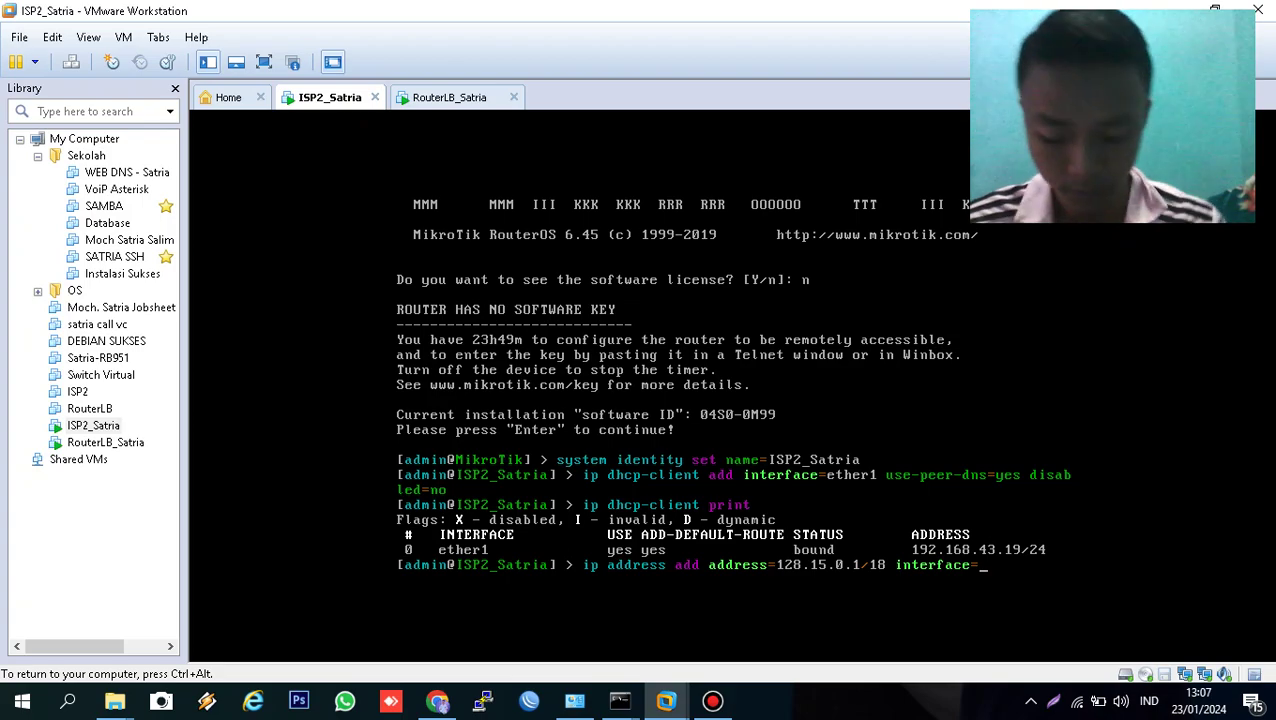
pyautogui.write('ether')
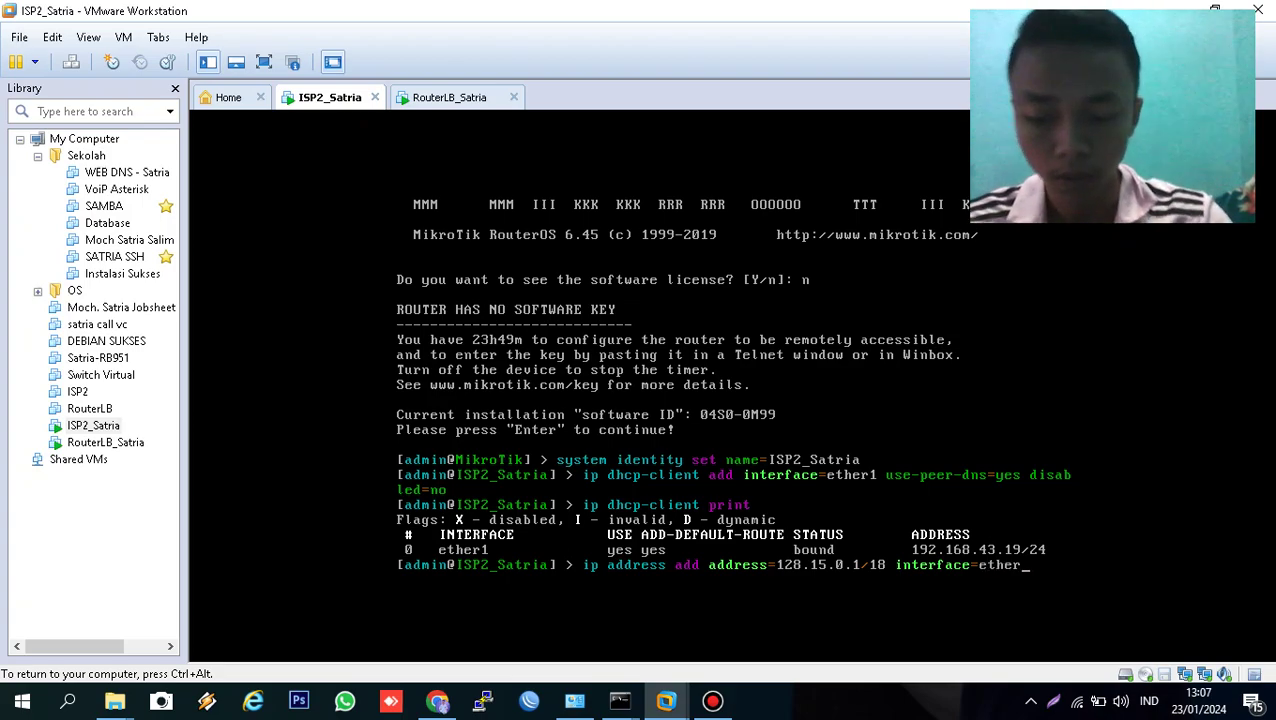
pyautogui.write('2')
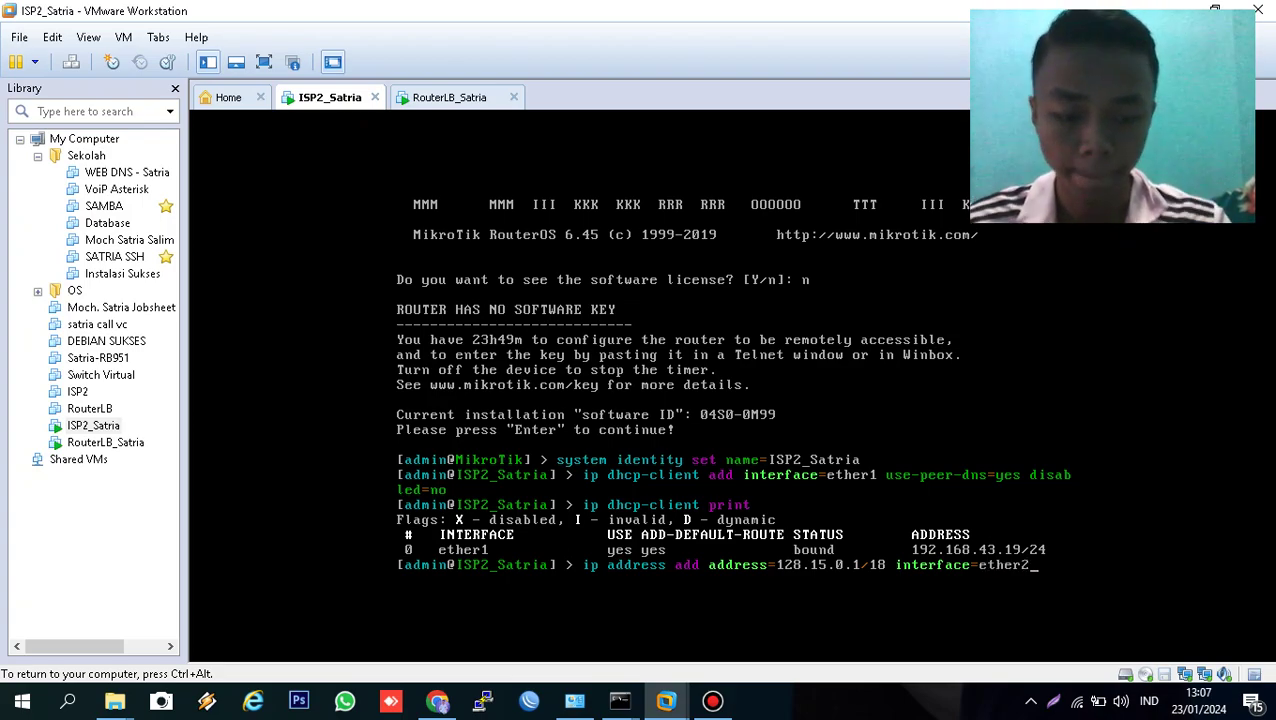
pyautogui.press('Return')
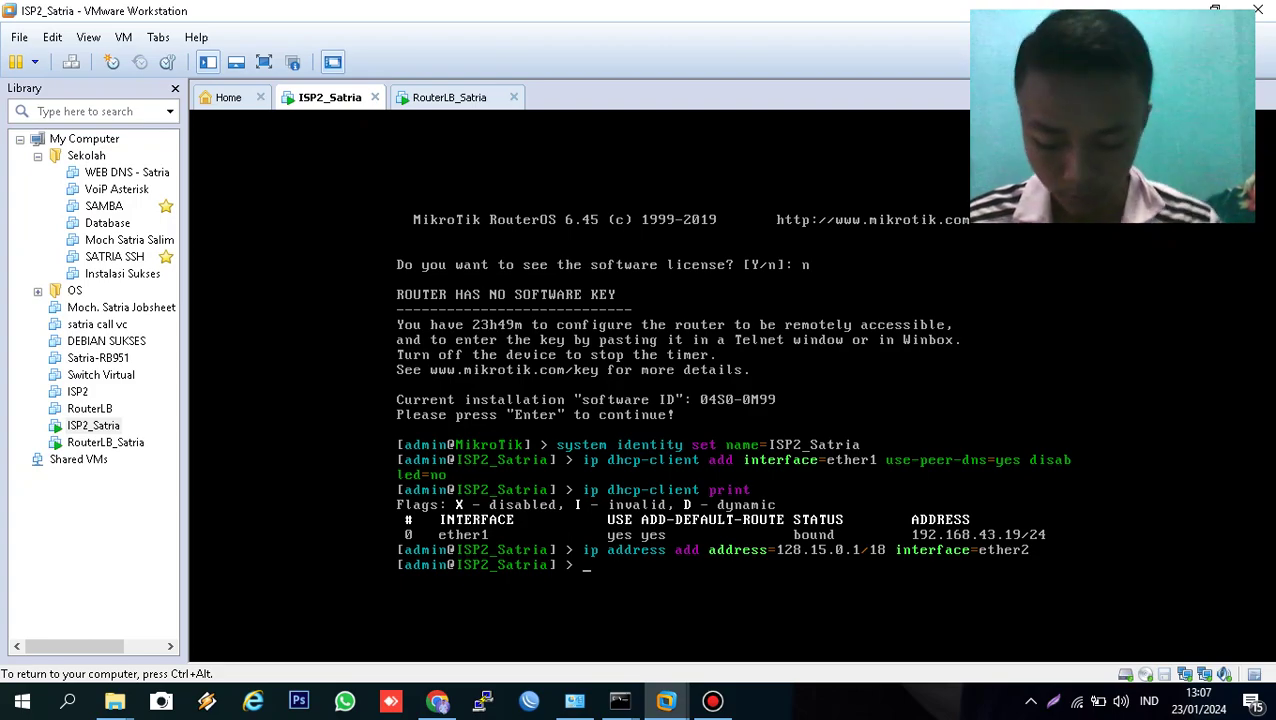
pyautogui.write('ip address print')
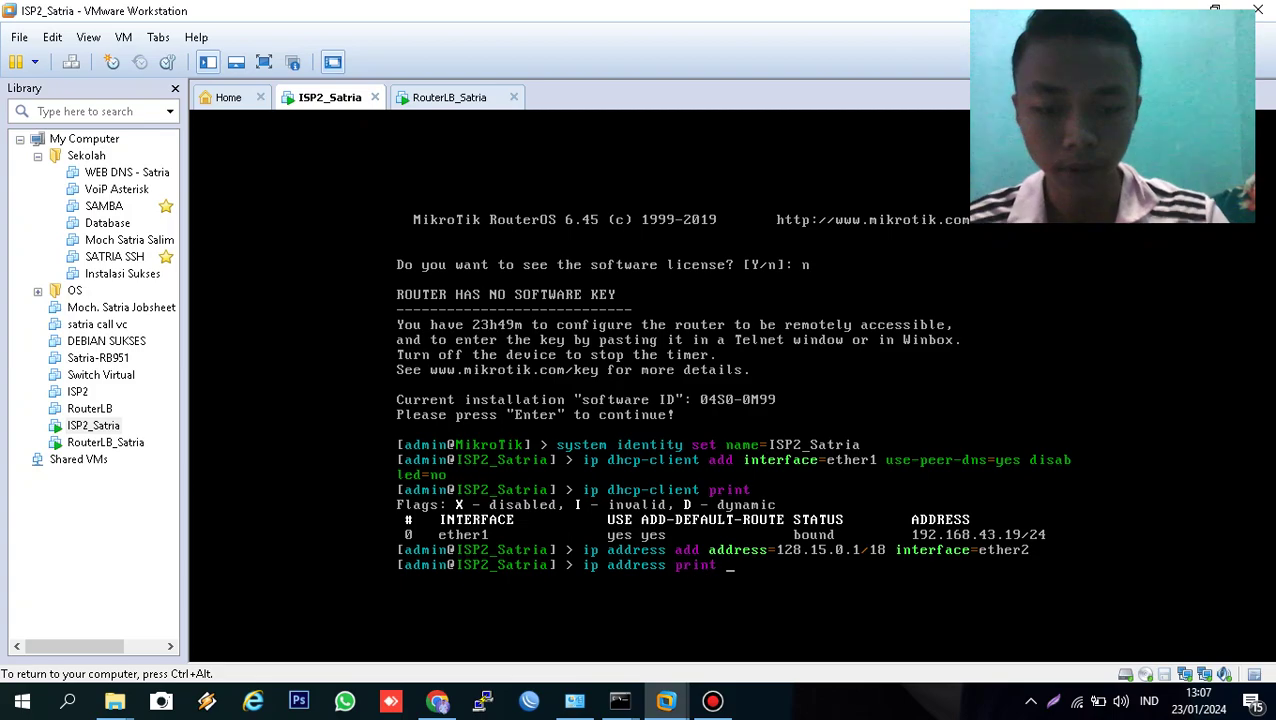
pyautogui.press('Return')
# - Ping google.com to confirm replies arrive with no packet loss
pyautogui.write('ping google')
pyautogui.press('BackSpace')
pyautogui.press('BackSpace')
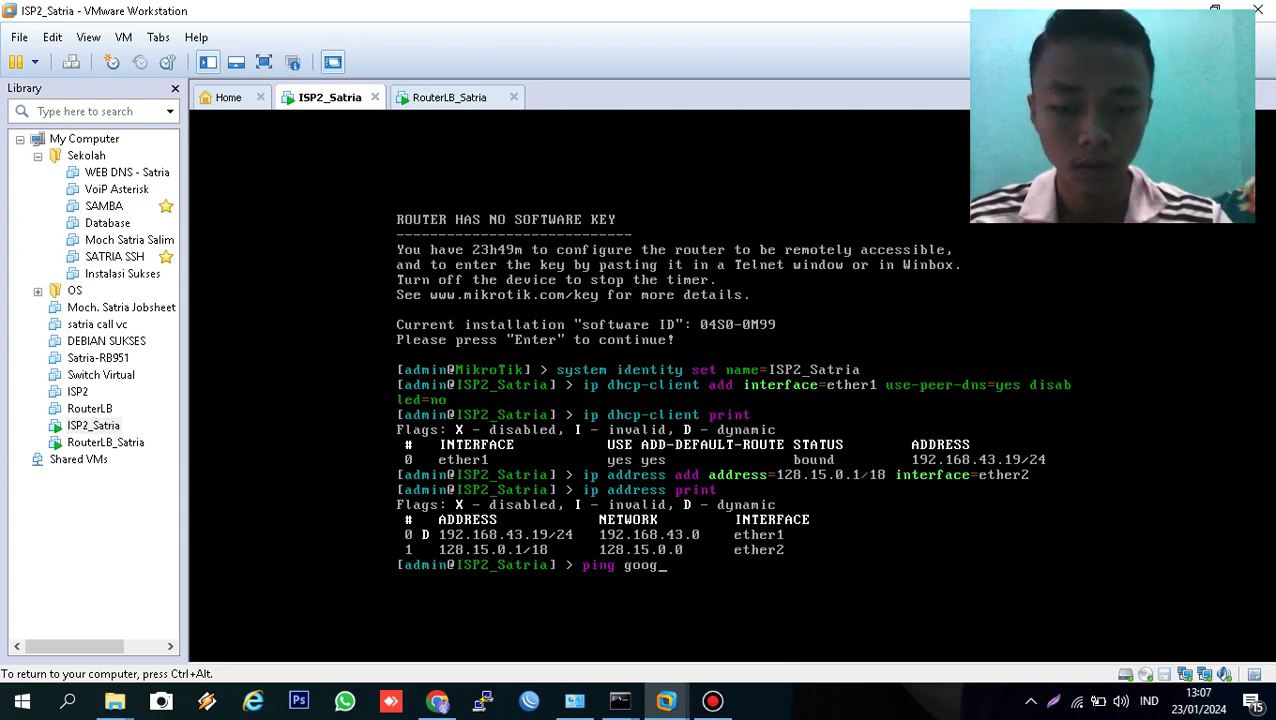
pyautogui.write('le.com')
pyautogui.press('Return')
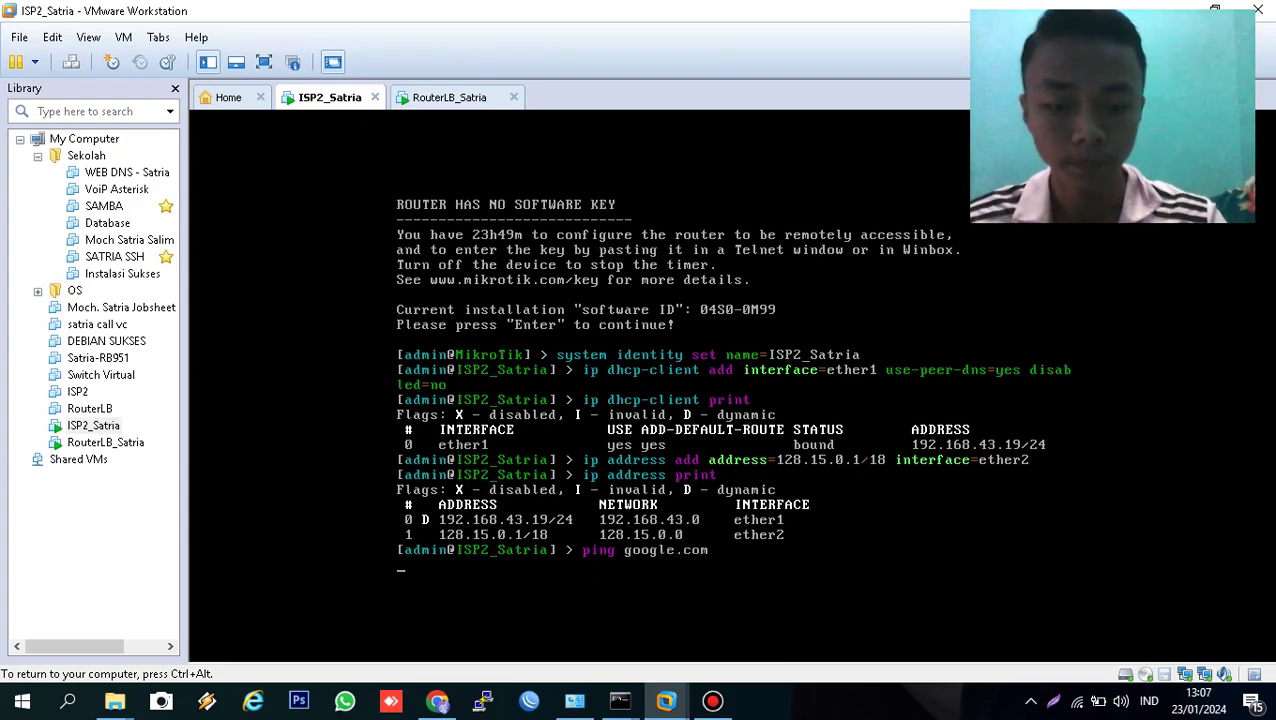
pyautogui.hotkey('ctrl', 'c')
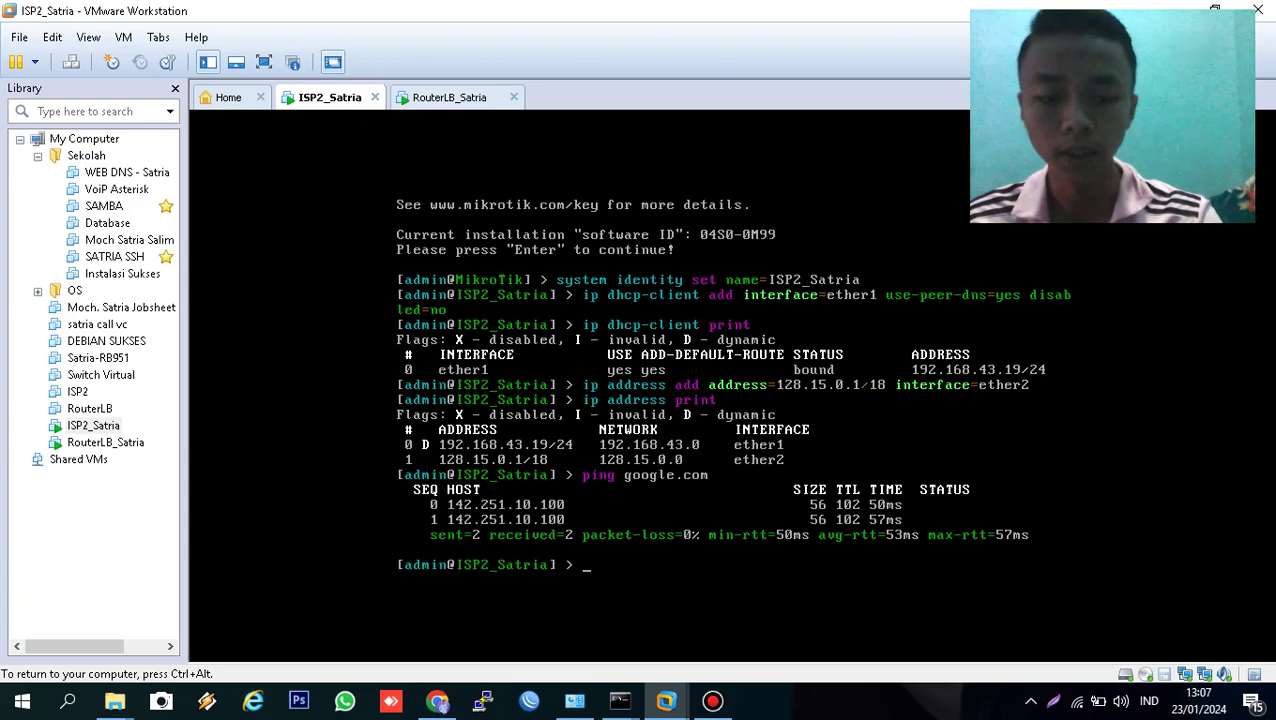
# - Add a firewall NAT rule: chain srcnat, out-interface ether1, action masquerade
pyautogui.write('i')
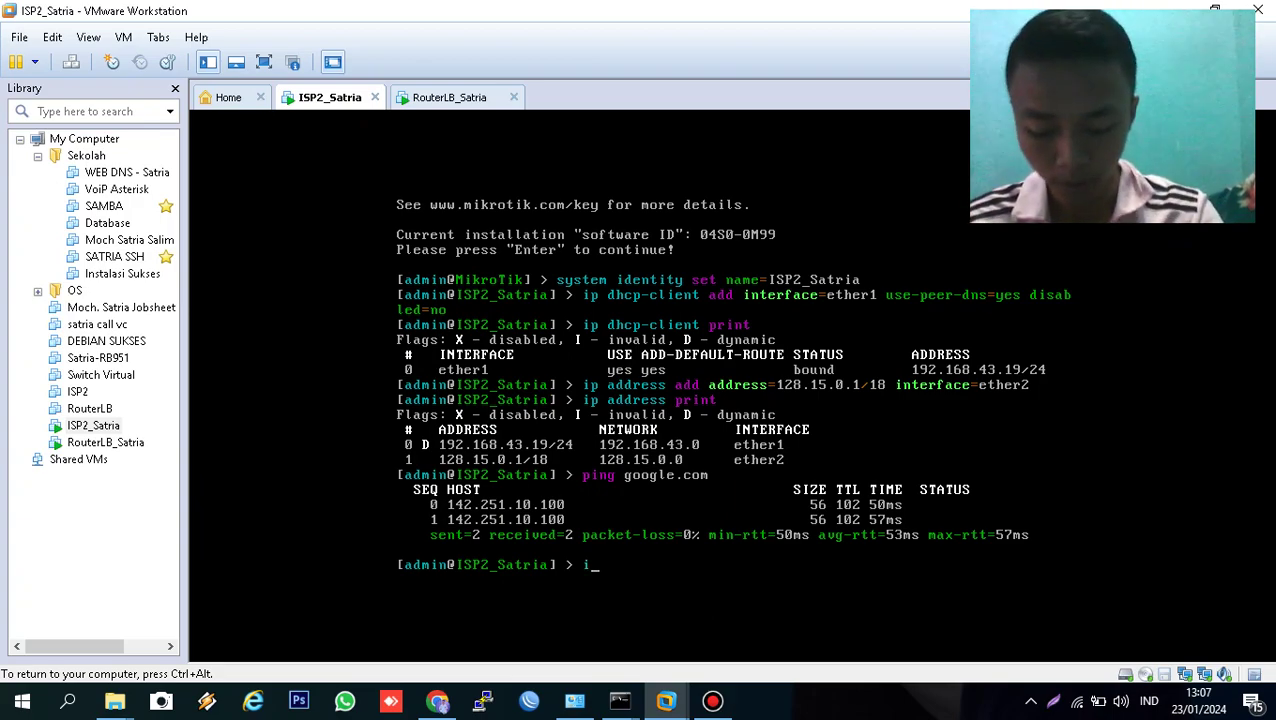
pyautogui.write('p firewall ')
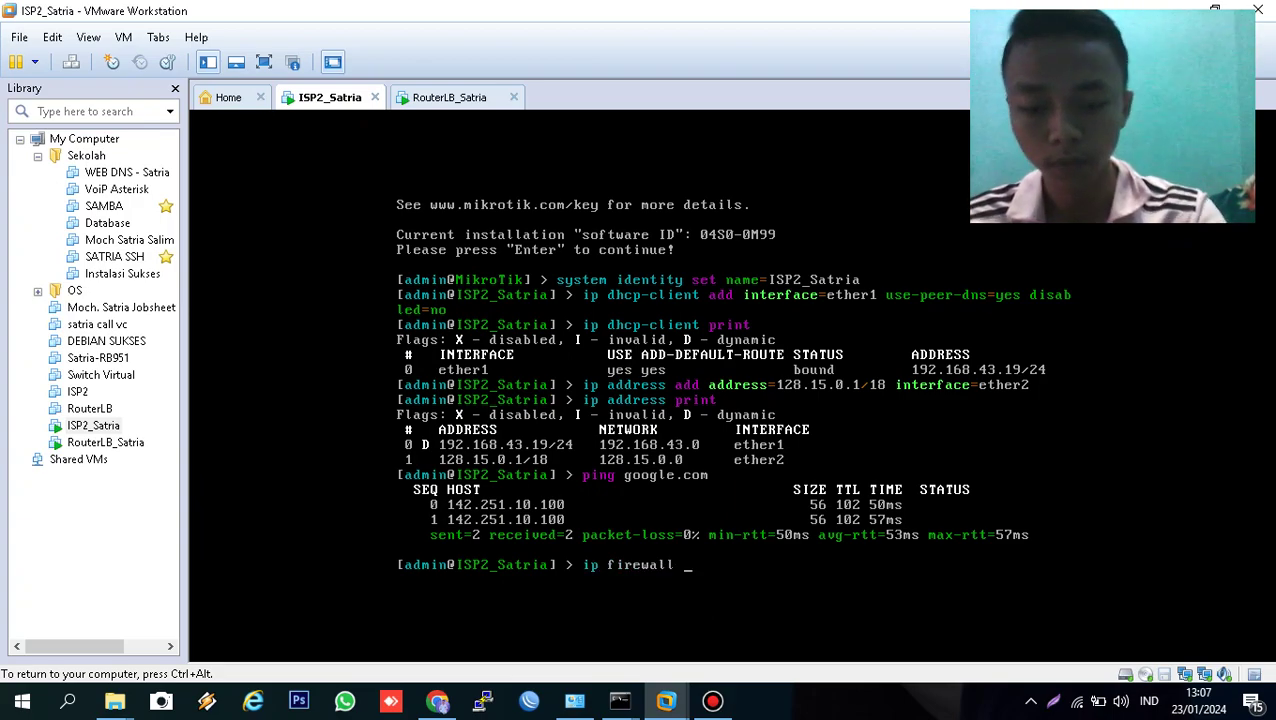
pyautogui.write('nat add ')
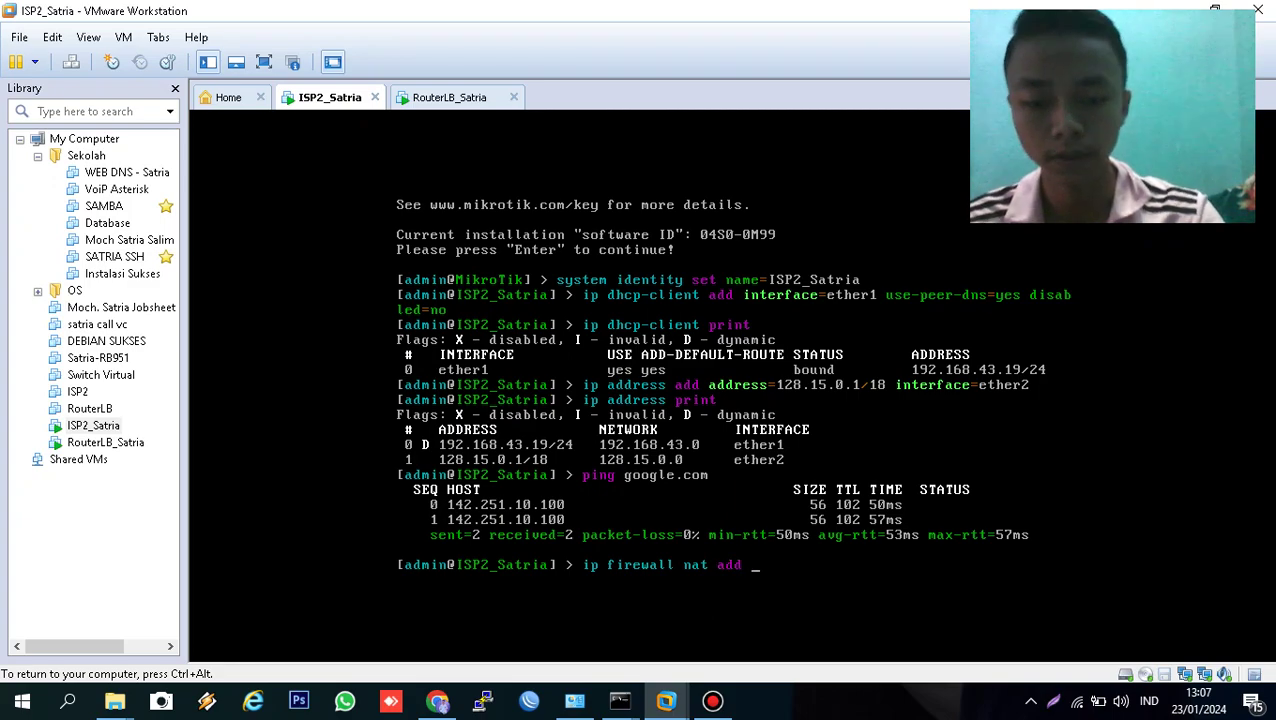
pyautogui.write('chain=s')
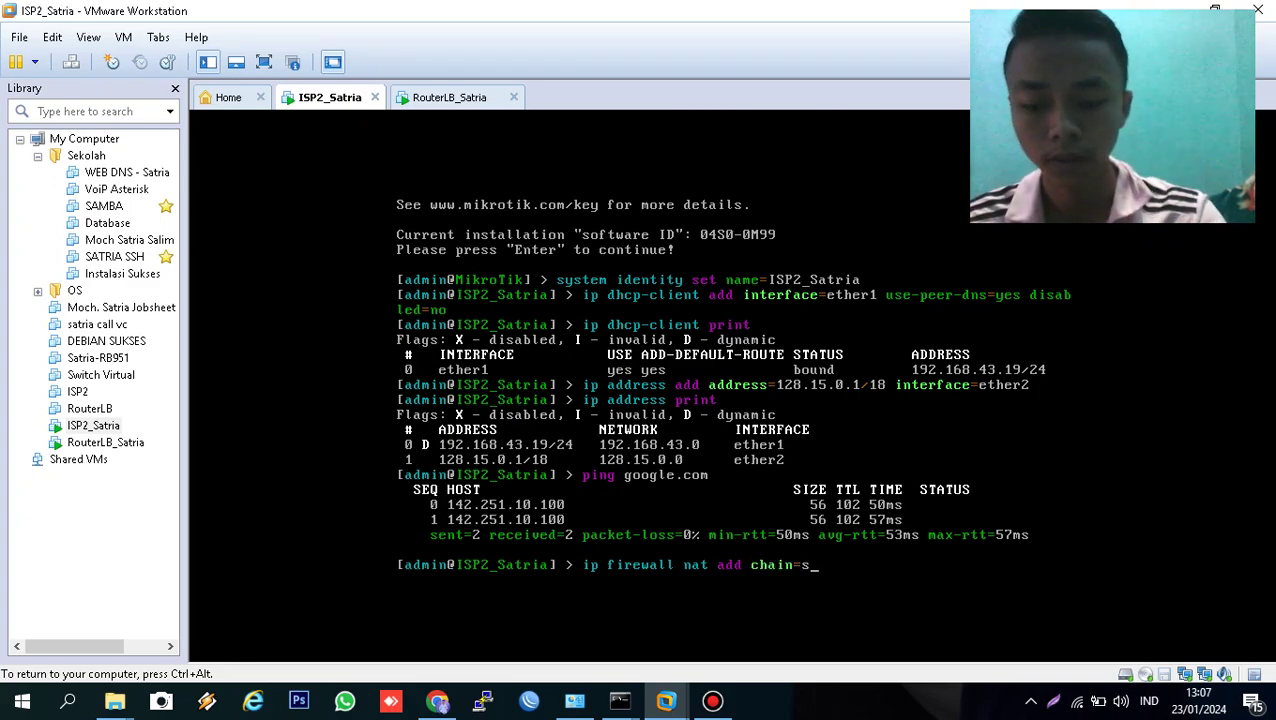
pyautogui.write('rcnat out-i')
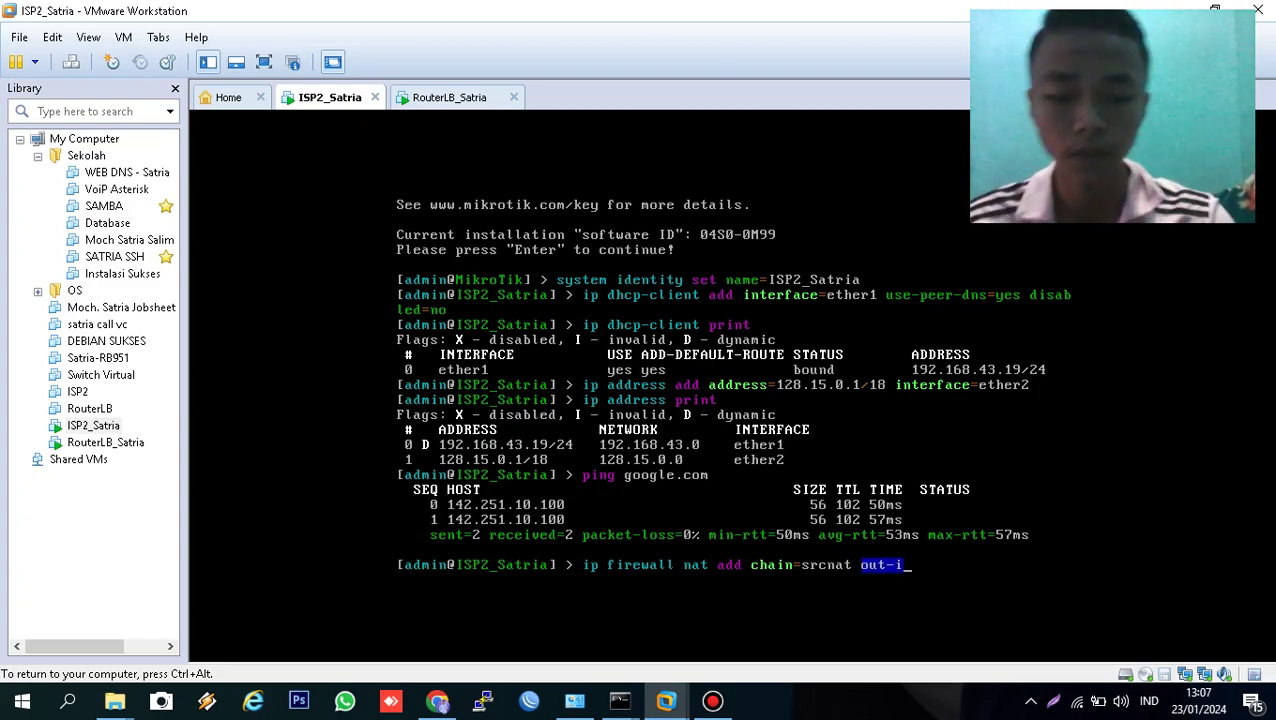
pyautogui.press('Tab')
pyautogui.write('=')
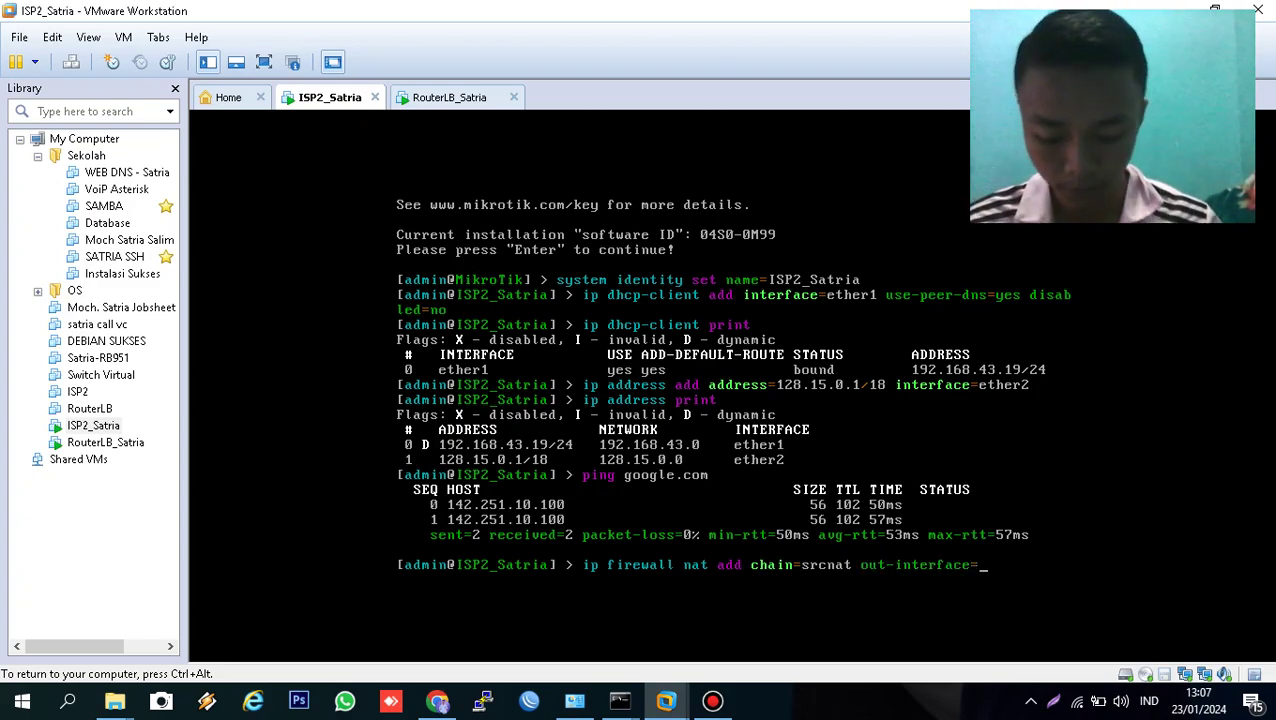
pyautogui.write('eth')
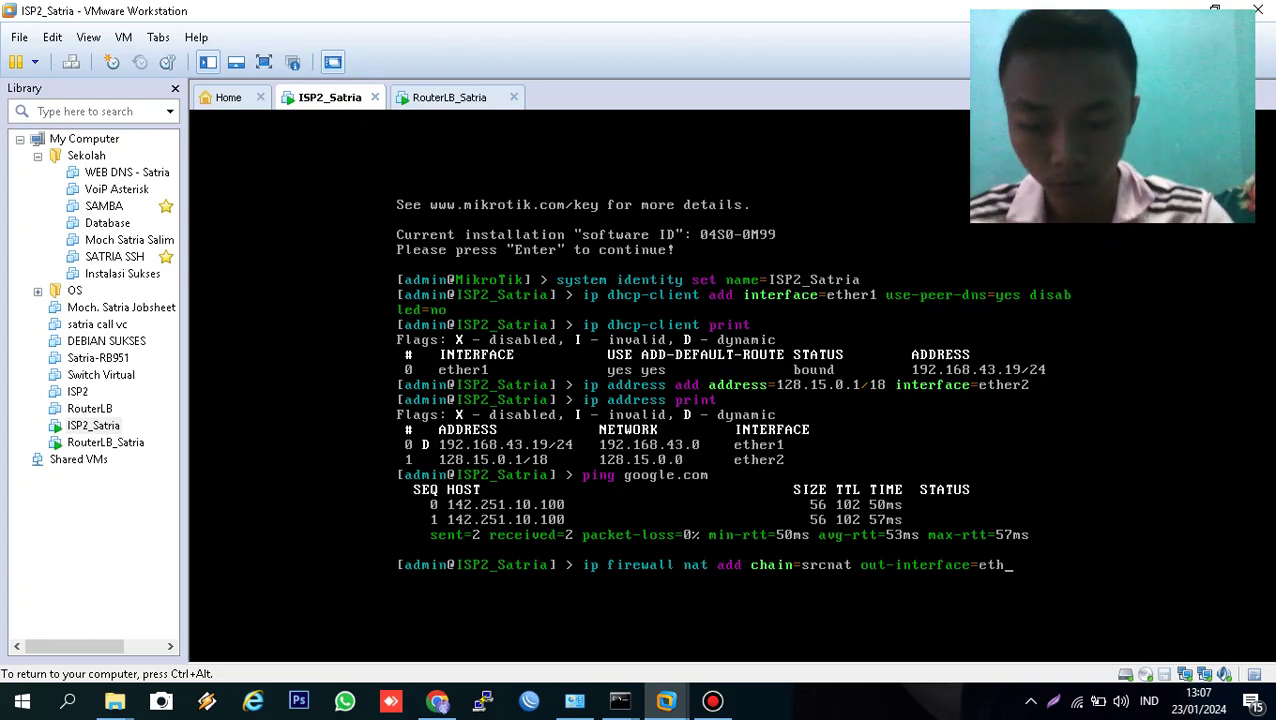
pyautogui.write('er1 ')
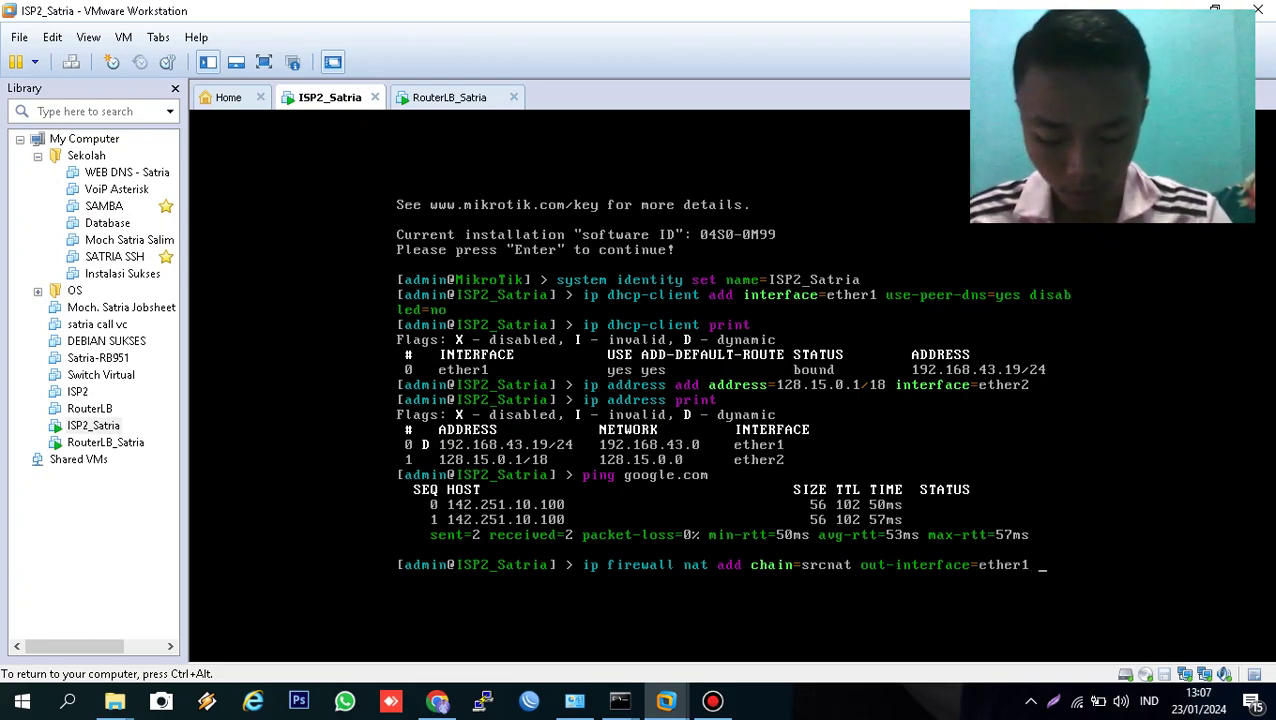
pyautogui.write('action=mas')
pyautogui.press('Tab')
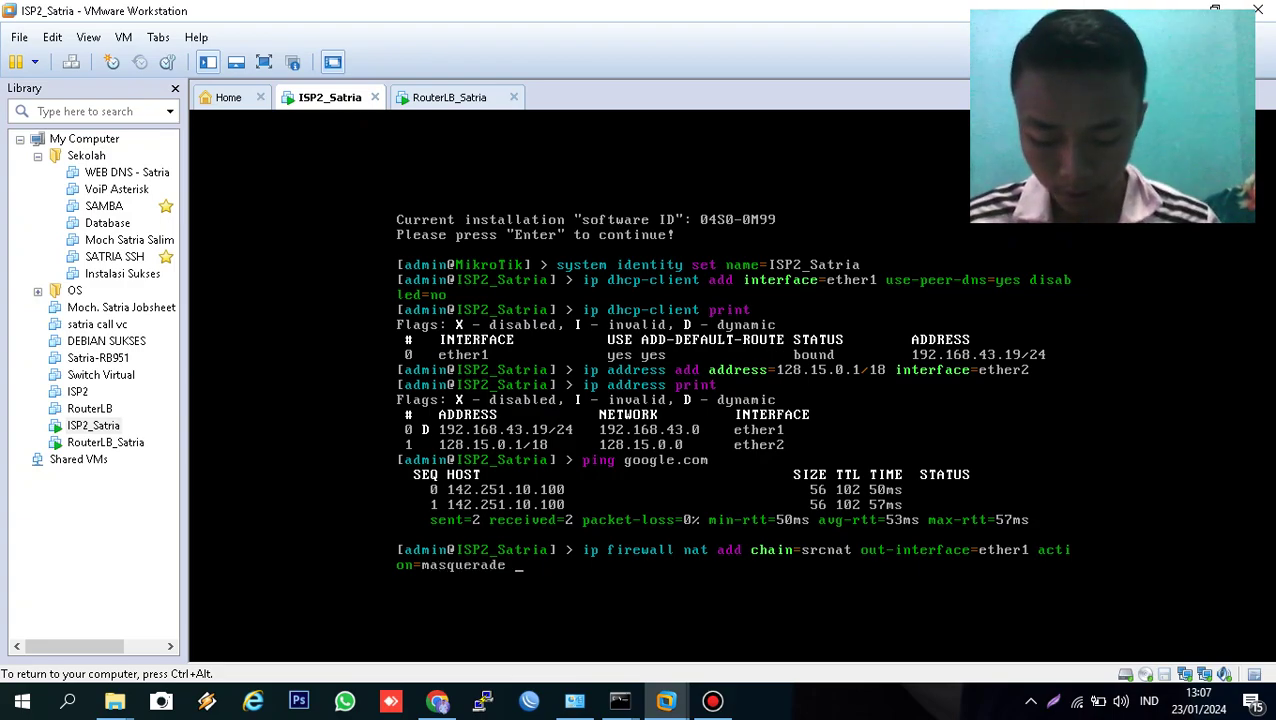
pyautogui.press('Return')
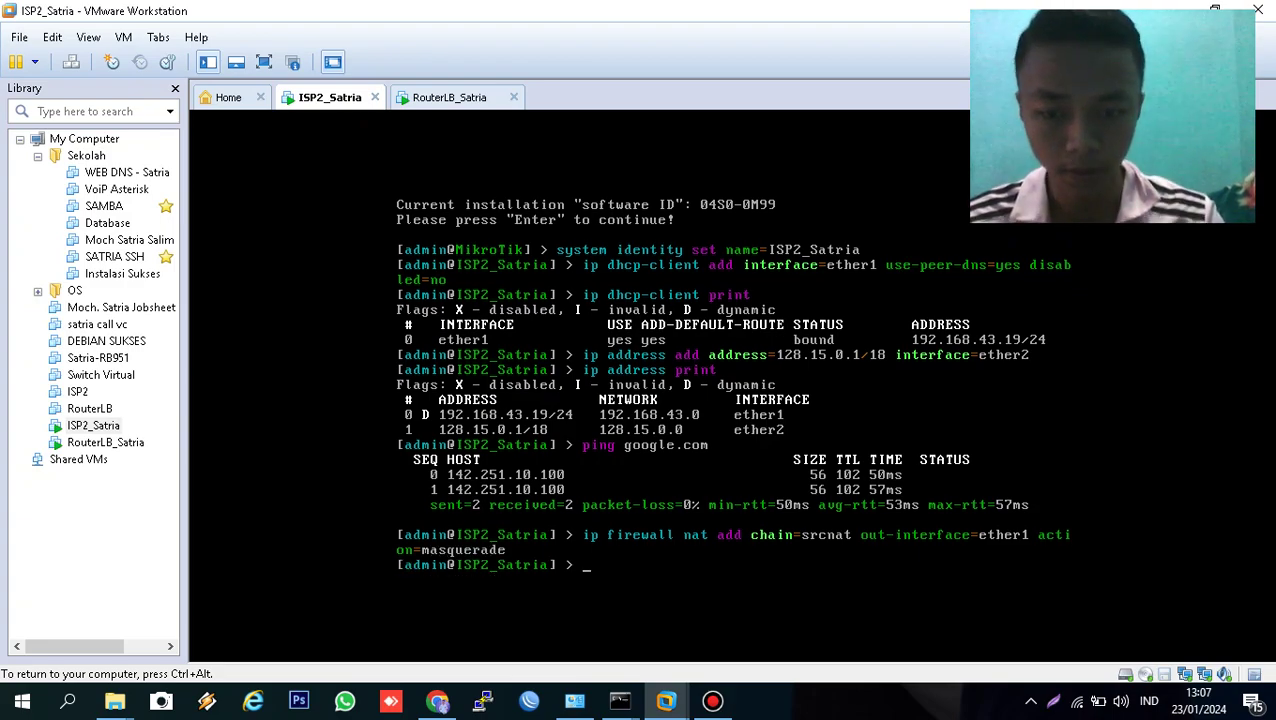
pyautogui.write('ip')
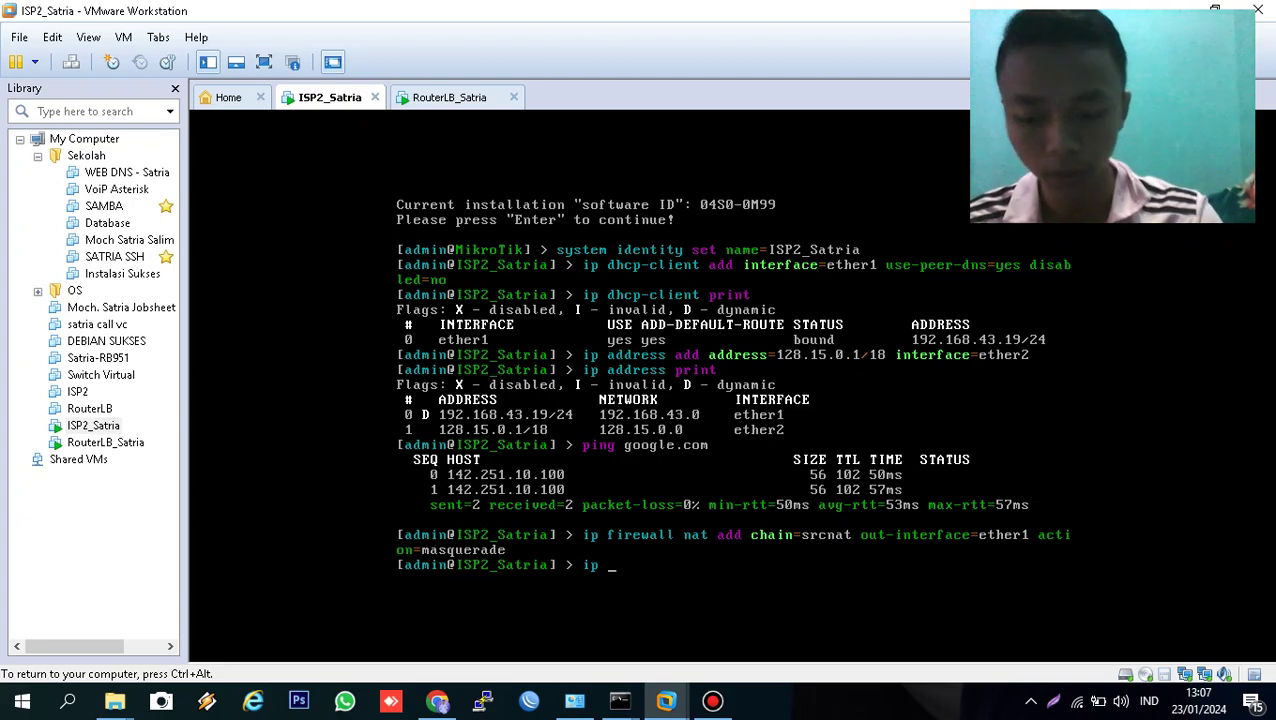
pyautogui.write(' dhcp-c')
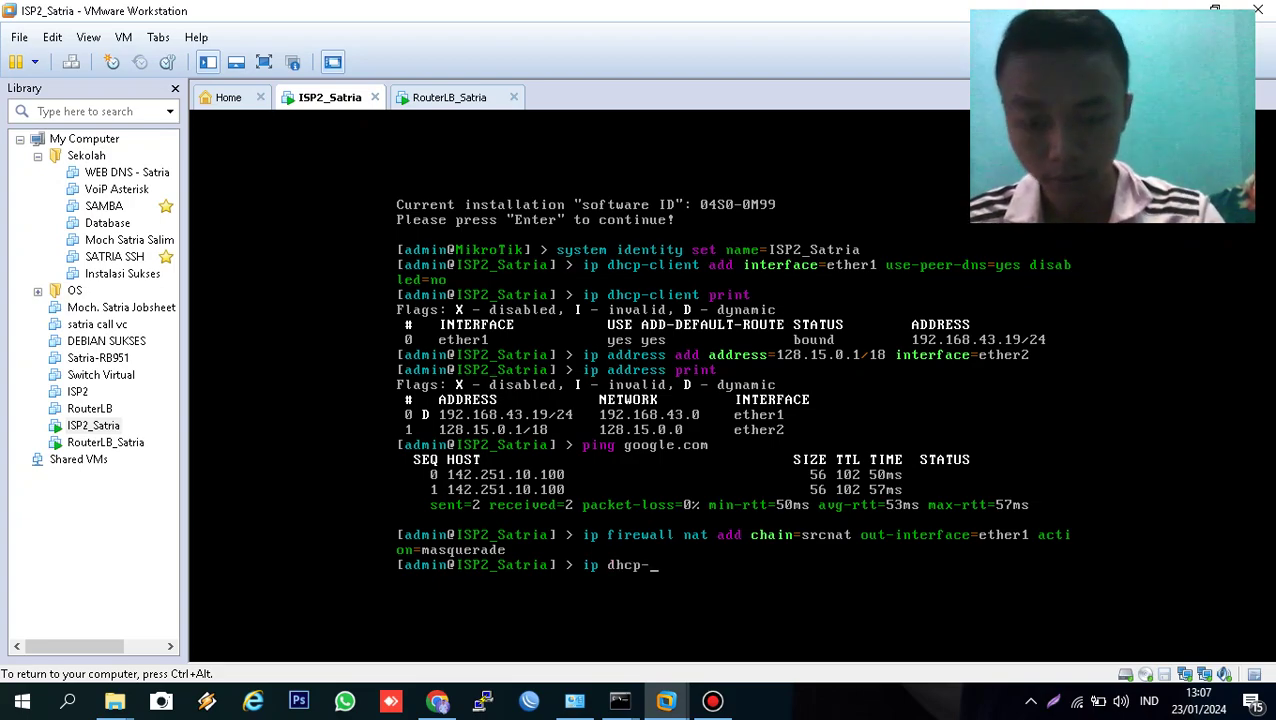
# - Run DHCP server setup on ether2: pool 128.15.0.2–128.15.63.254, gateway 128.15.0.1, DNS 192.168.43.1, 10m lease
pyautogui.press('Tab')
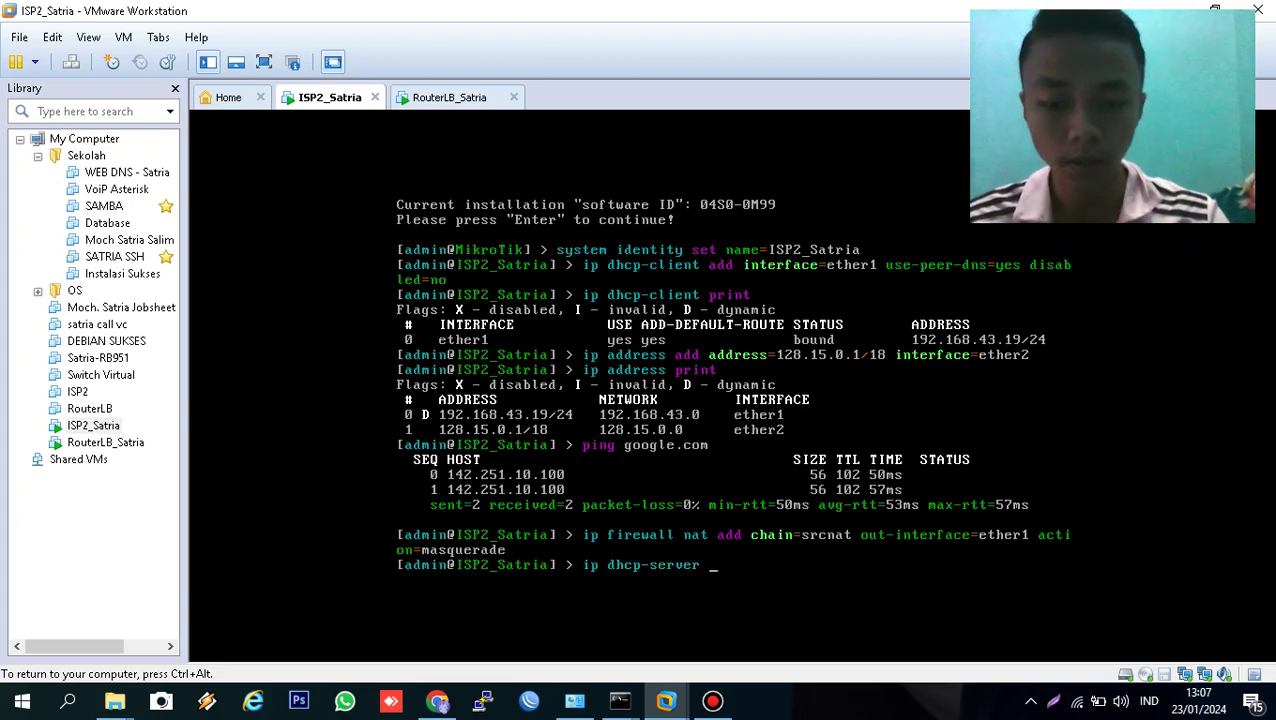
pyautogui.write('set')
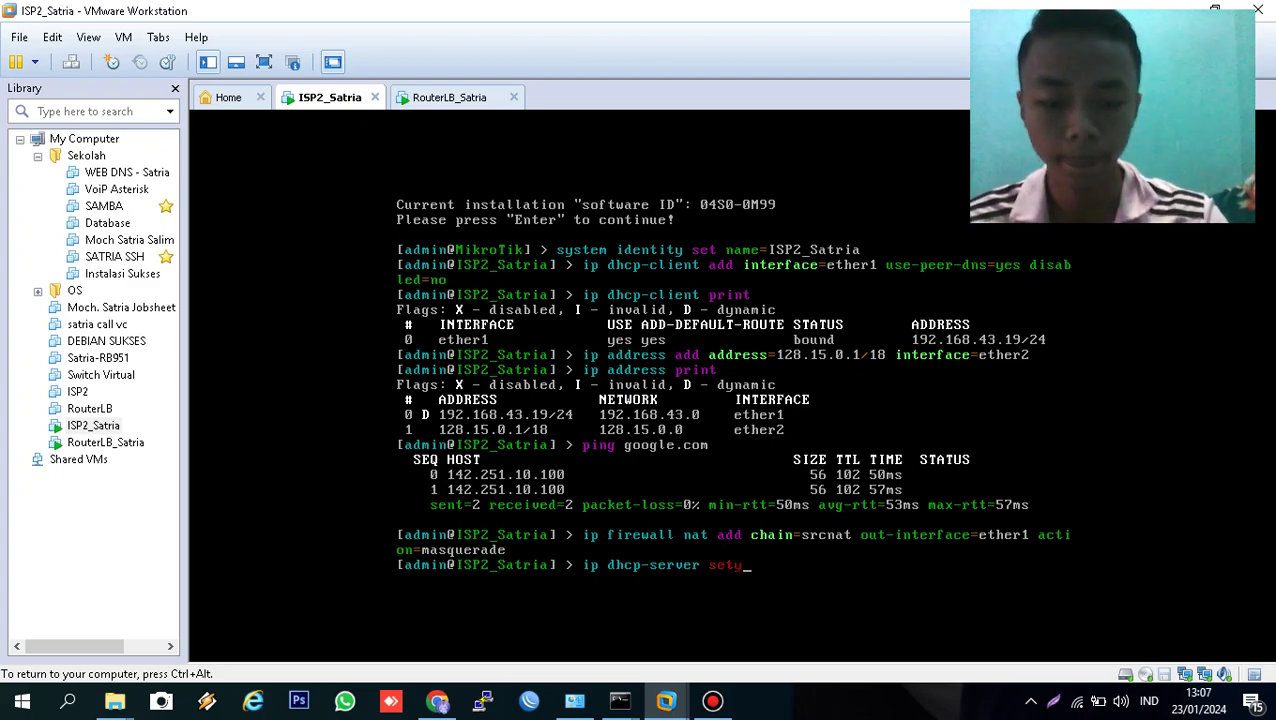
pyautogui.write('u')
pyautogui.press('Tab')
pyautogui.press('Return')
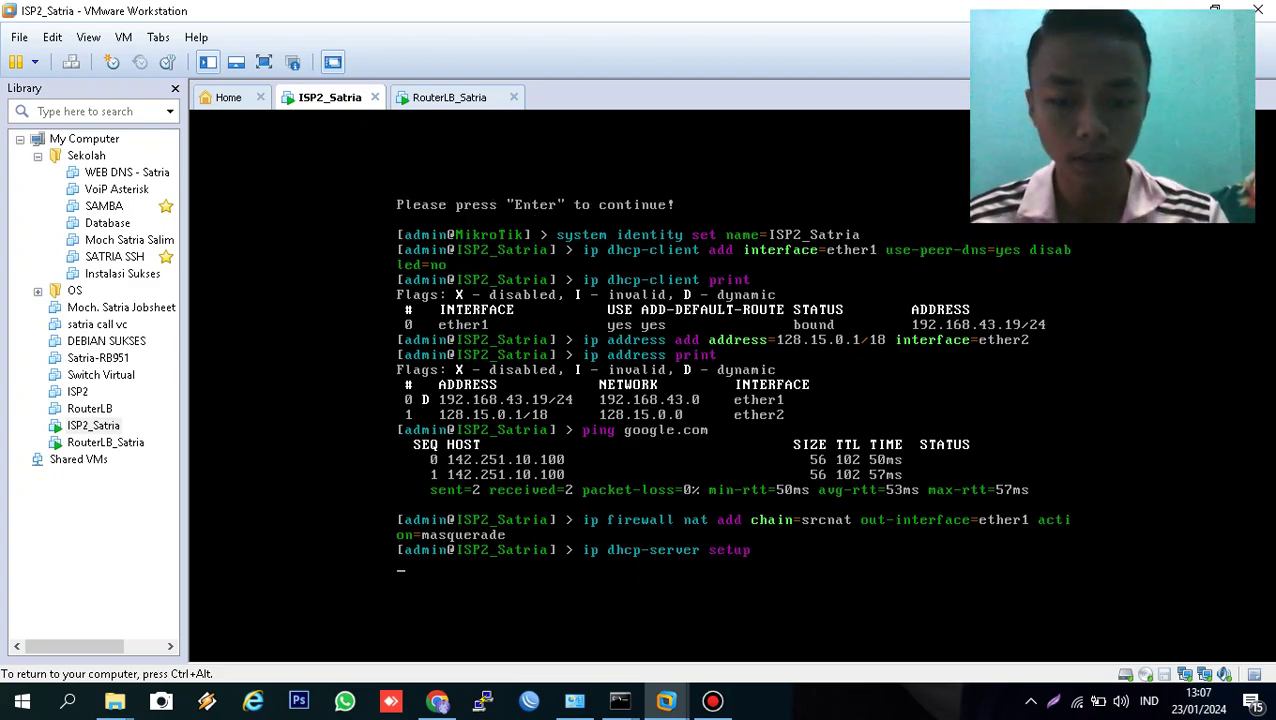
pyautogui.write('eth')
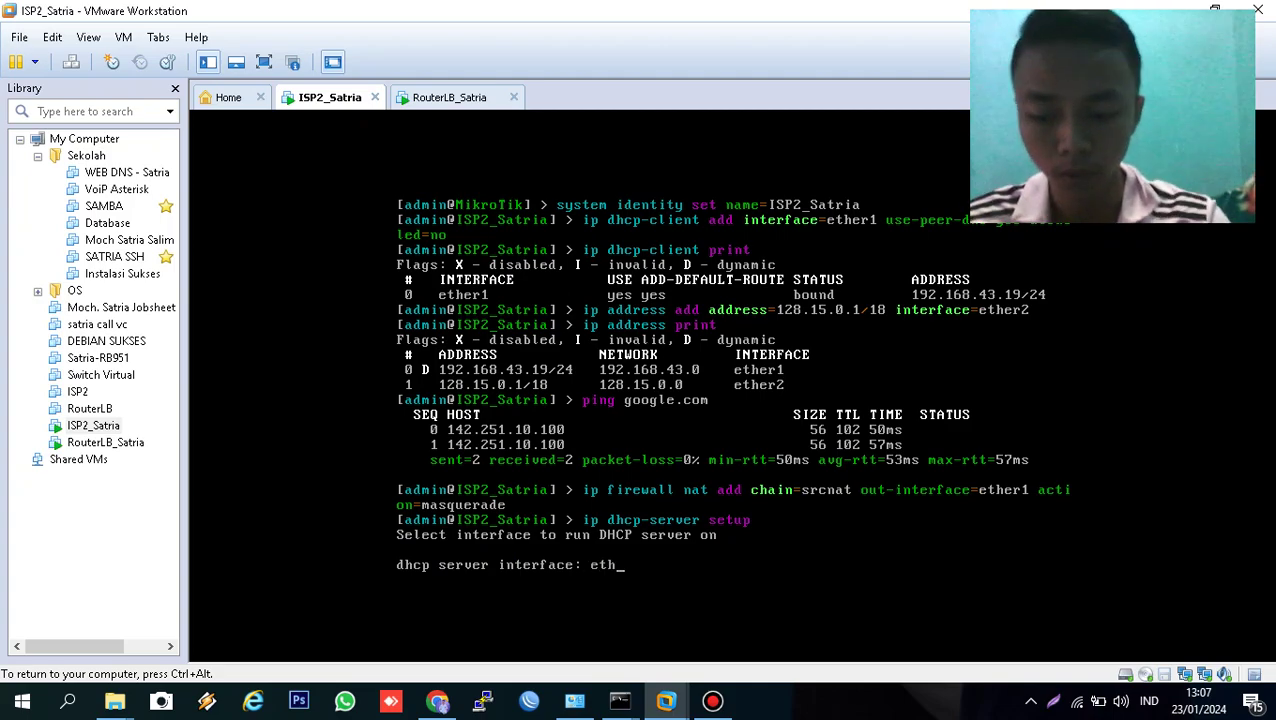
pyautogui.write('2')
pyautogui.press('BackSpace')
pyautogui.write('er2')
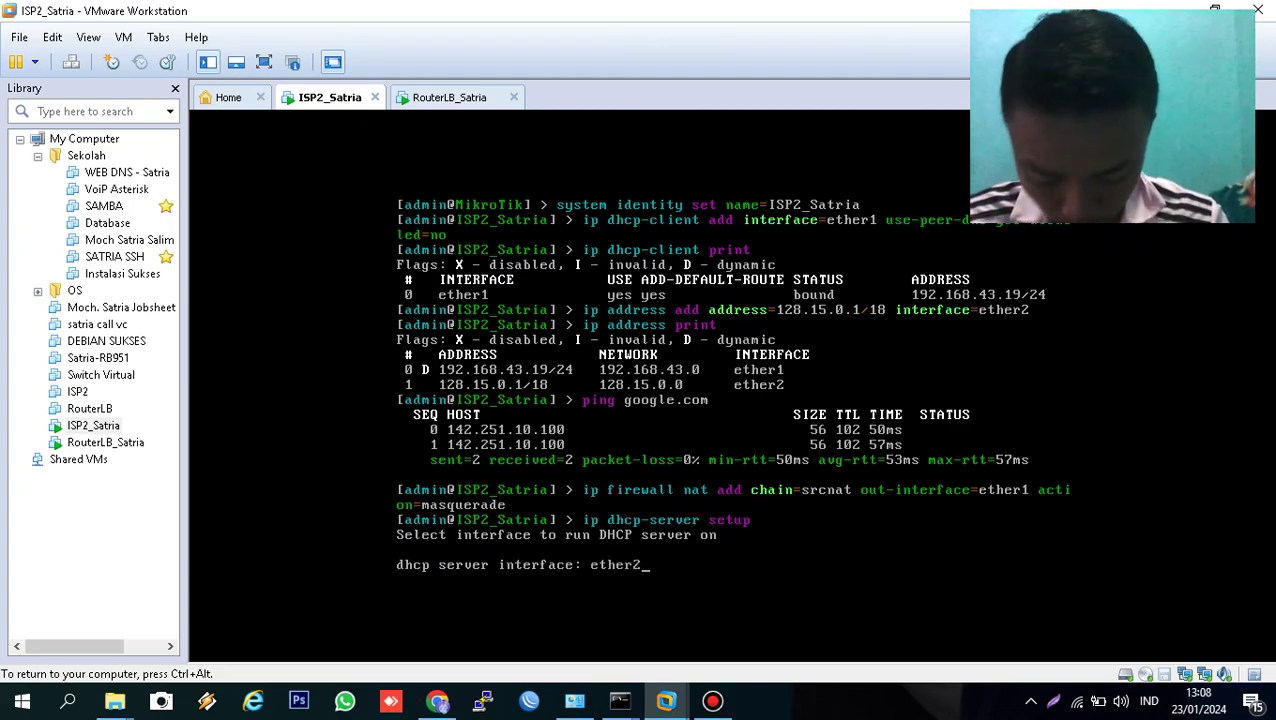
pyautogui.press('Return')
pyautogui.press('Return')
pyautogui.press('Return')
pyautogui.press('Return')
pyautogui.press('Return')
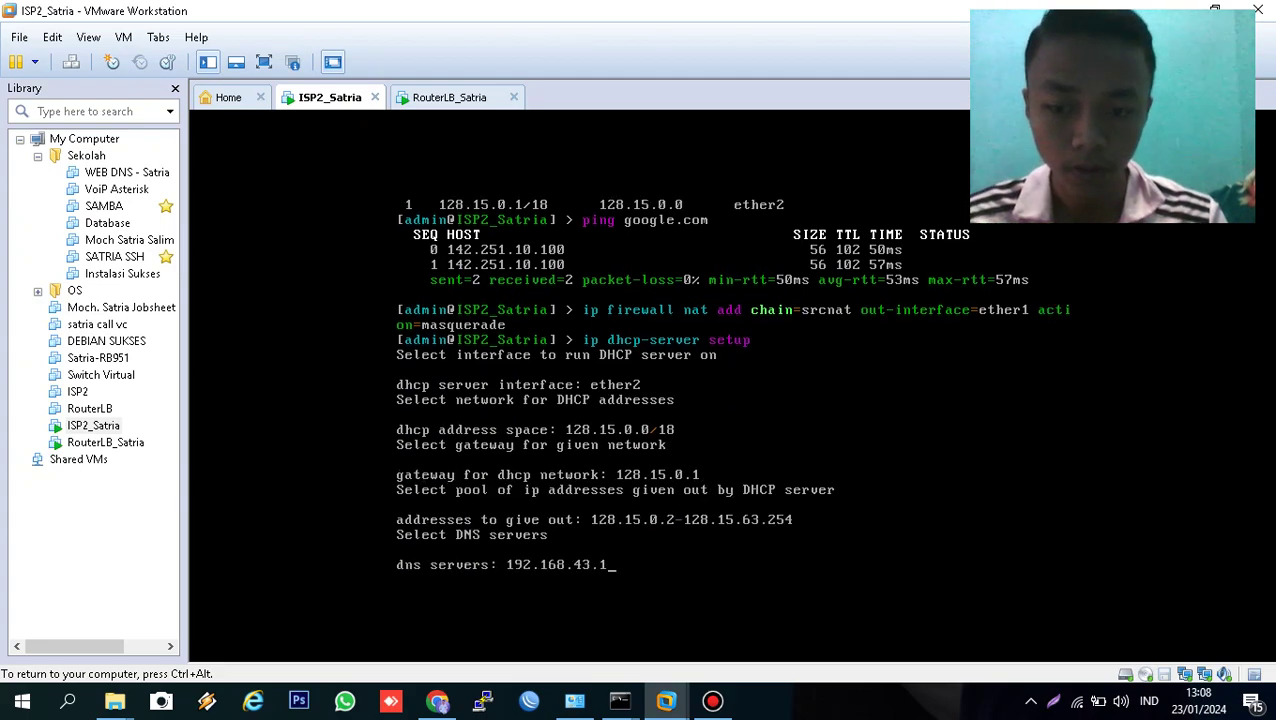
pyautogui.press('Return')
pyautogui.hotkey('ctrl', 'alt')
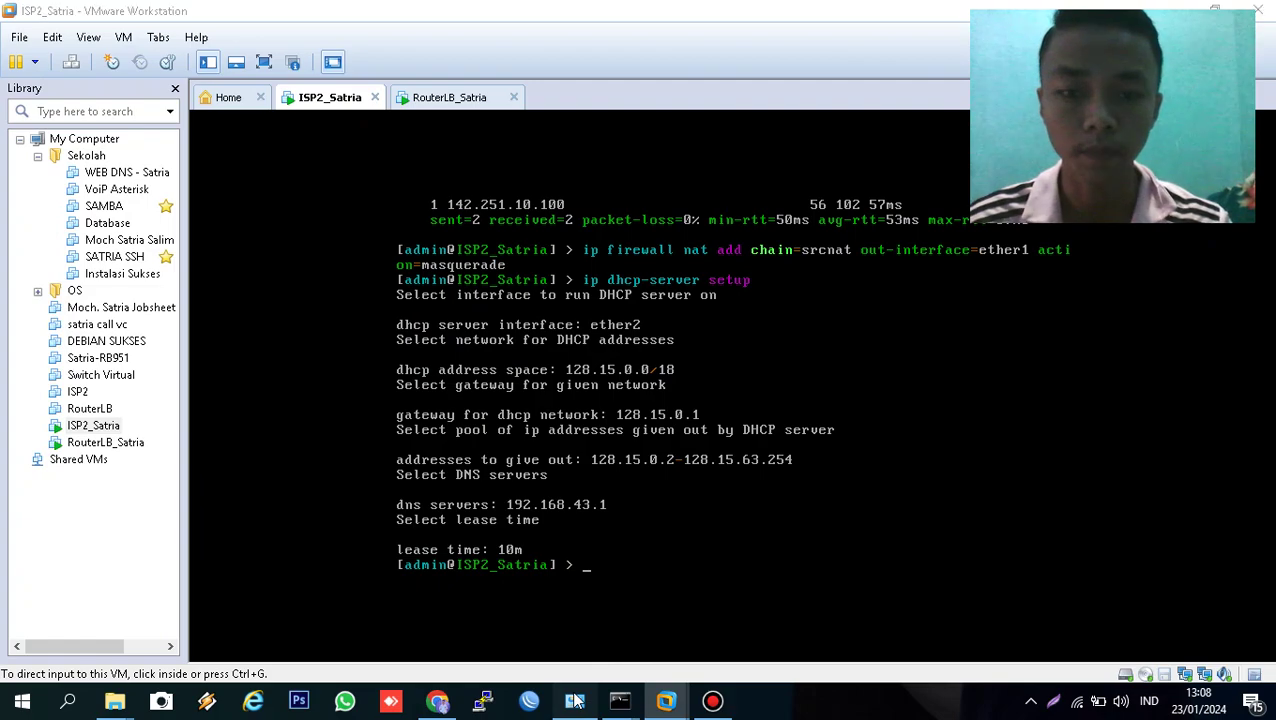
# - Disable the VMware Network Adapter VMnet2 in Network Connections
pyautogui.click(575, 700)
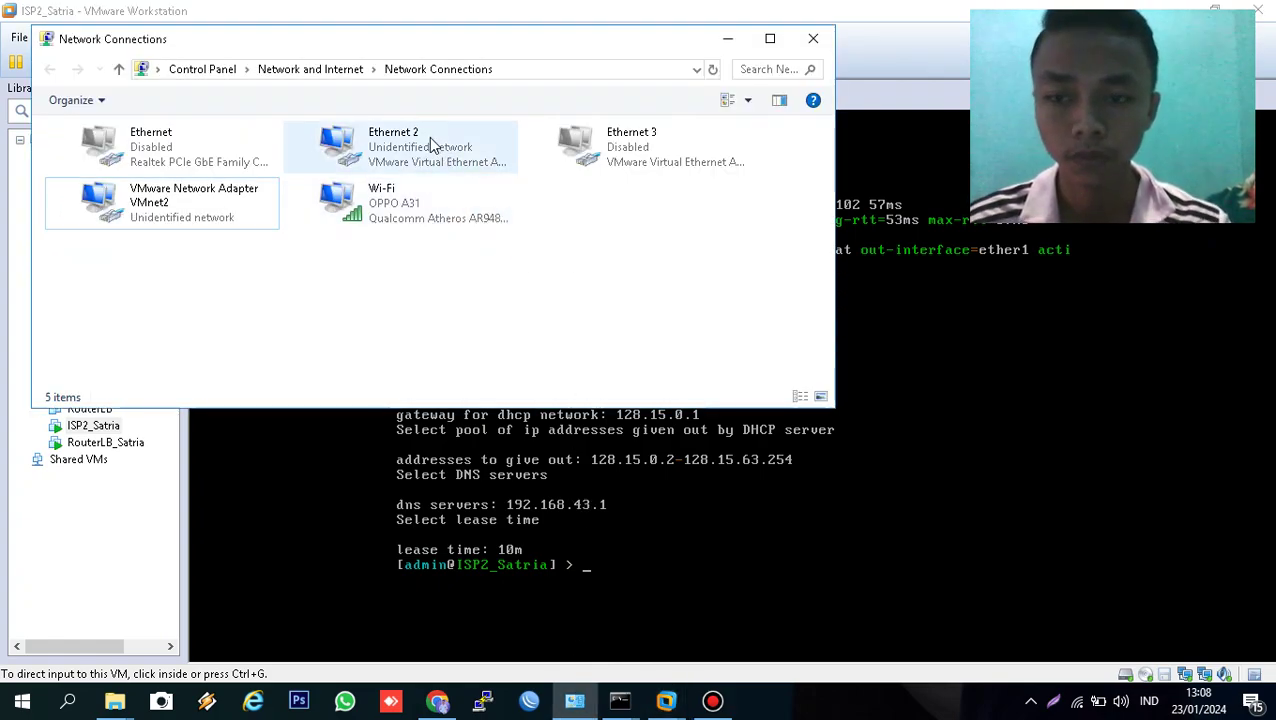
pyautogui.click(233, 204)
pyautogui.rightClick(237, 205)
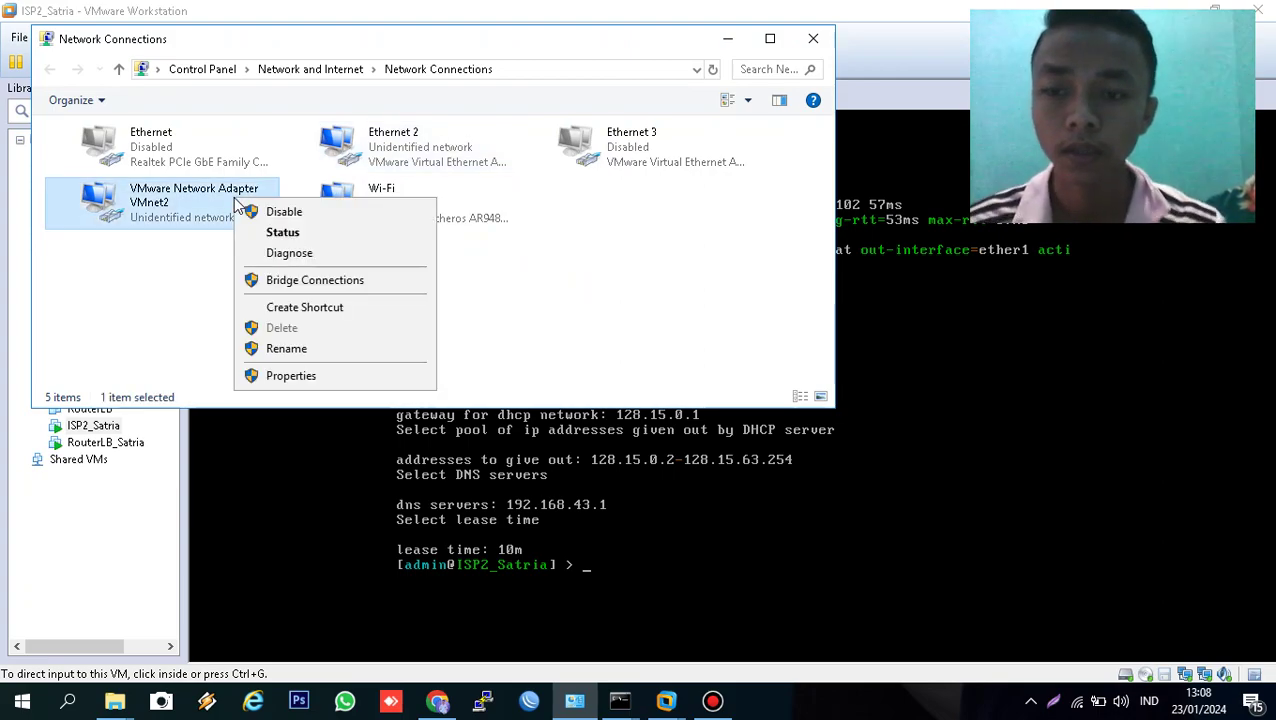
pyautogui.click(252, 208)
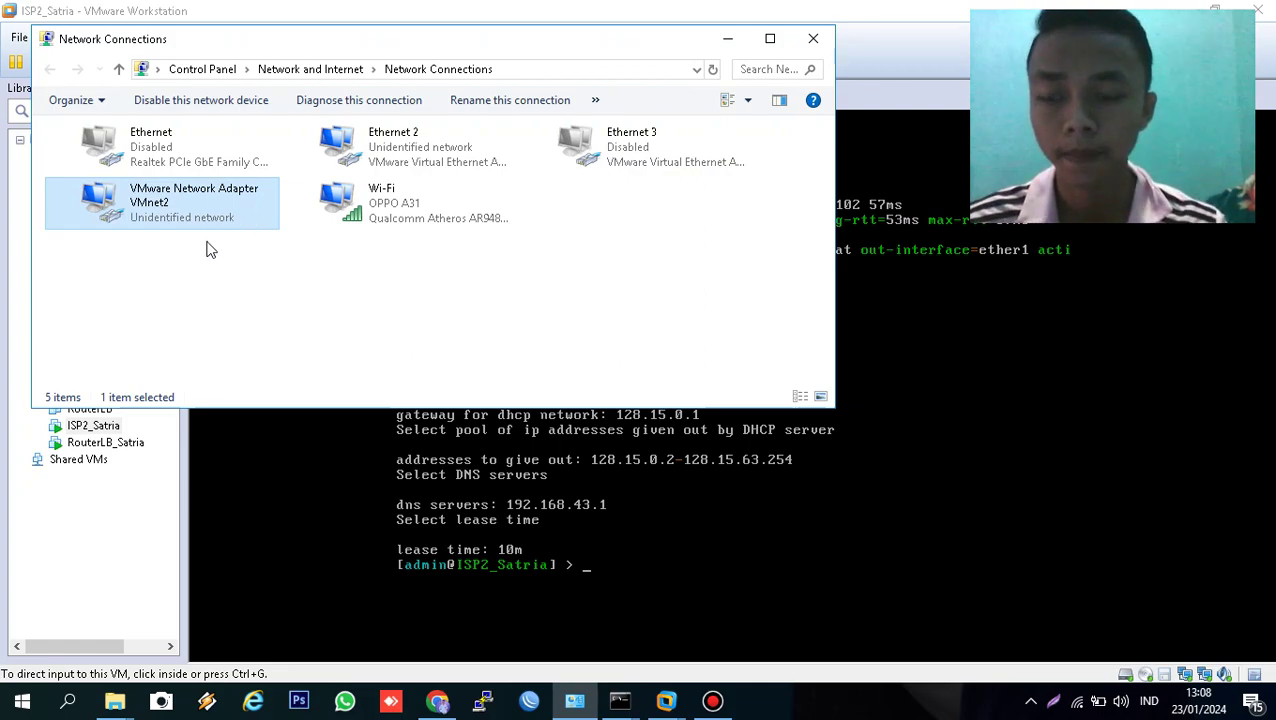
pyautogui.click(205, 200)
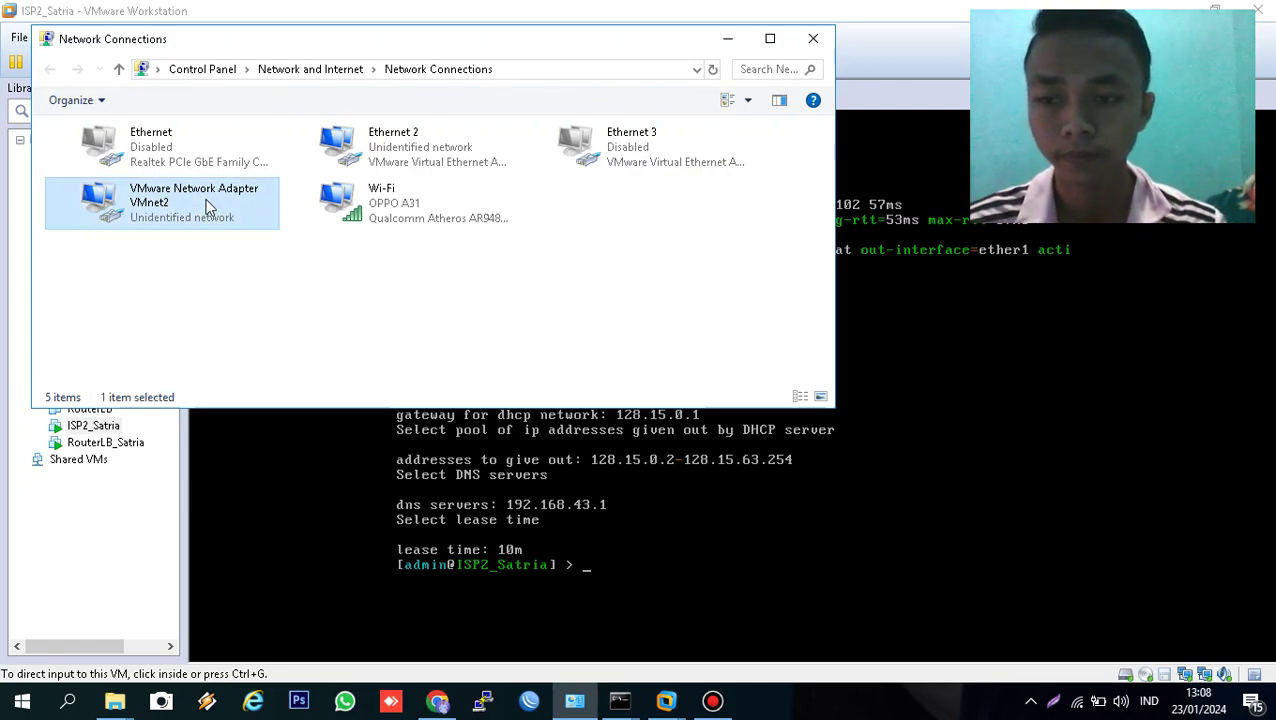
pyautogui.rightClick(205, 198)
pyautogui.click(215, 211)
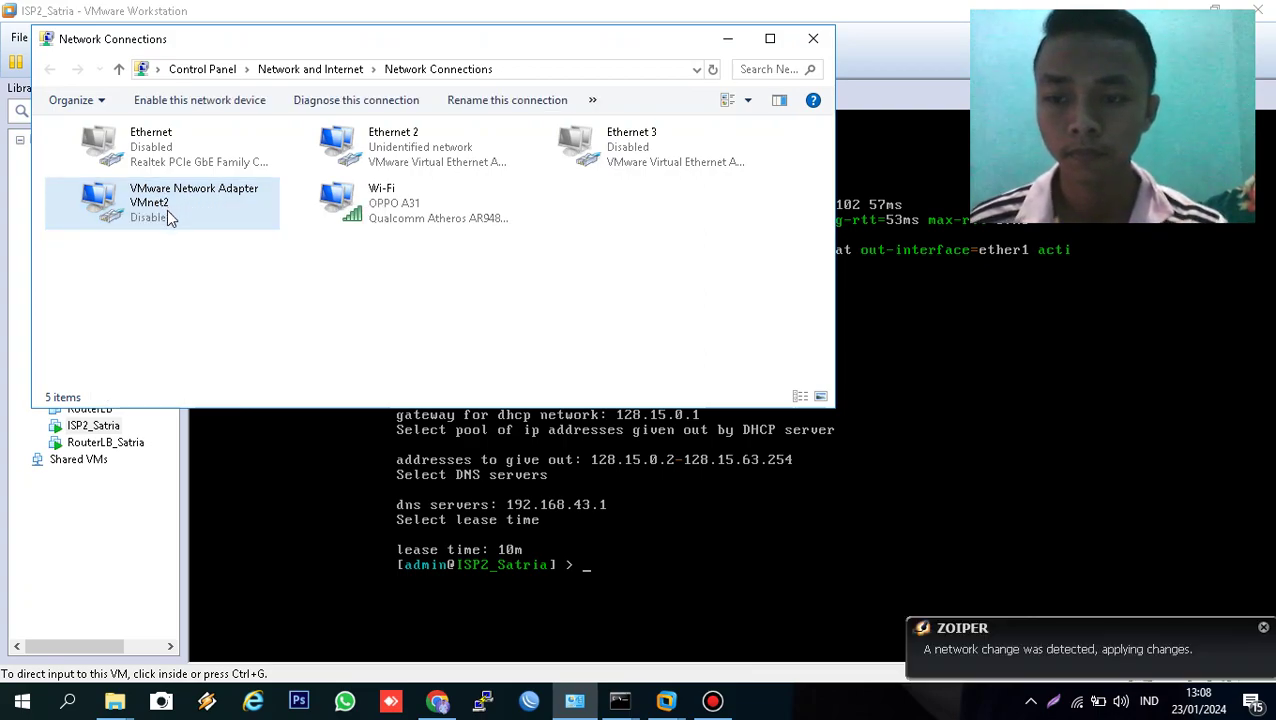
# - Re-enable VMnet2 so it reconnects as Network 18
pyautogui.rightClick(168, 214)
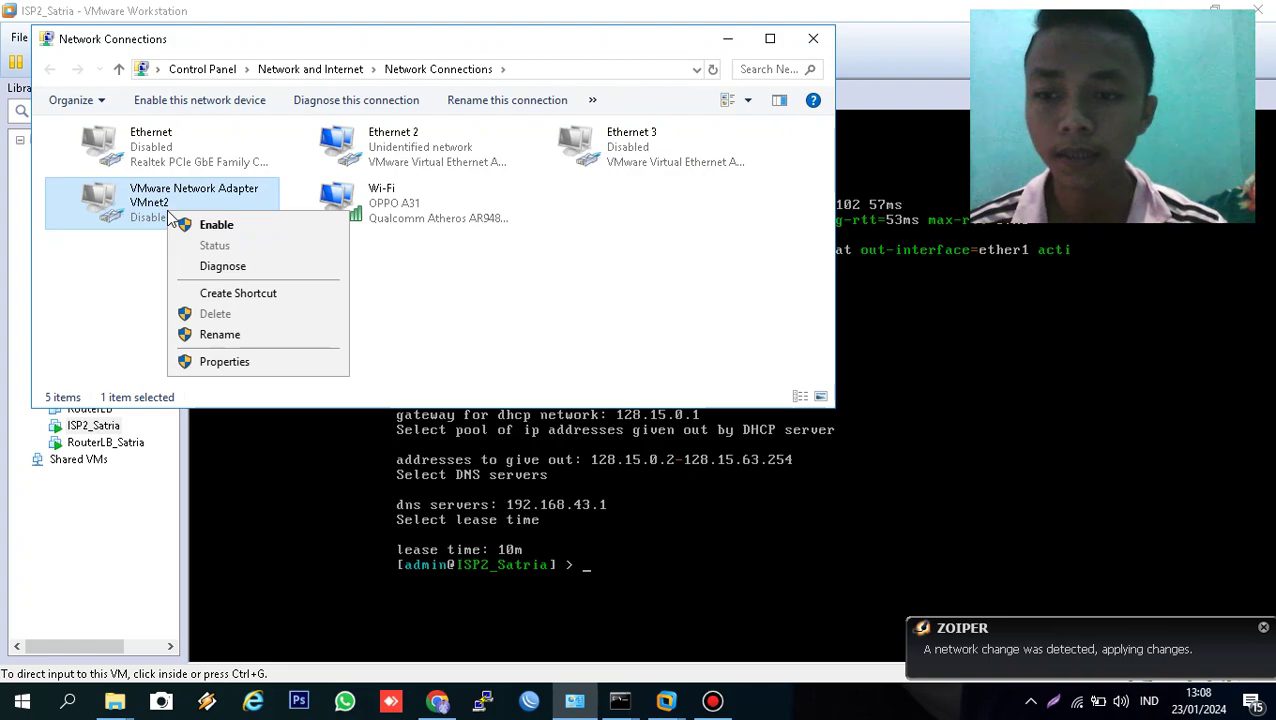
pyautogui.click(185, 224)
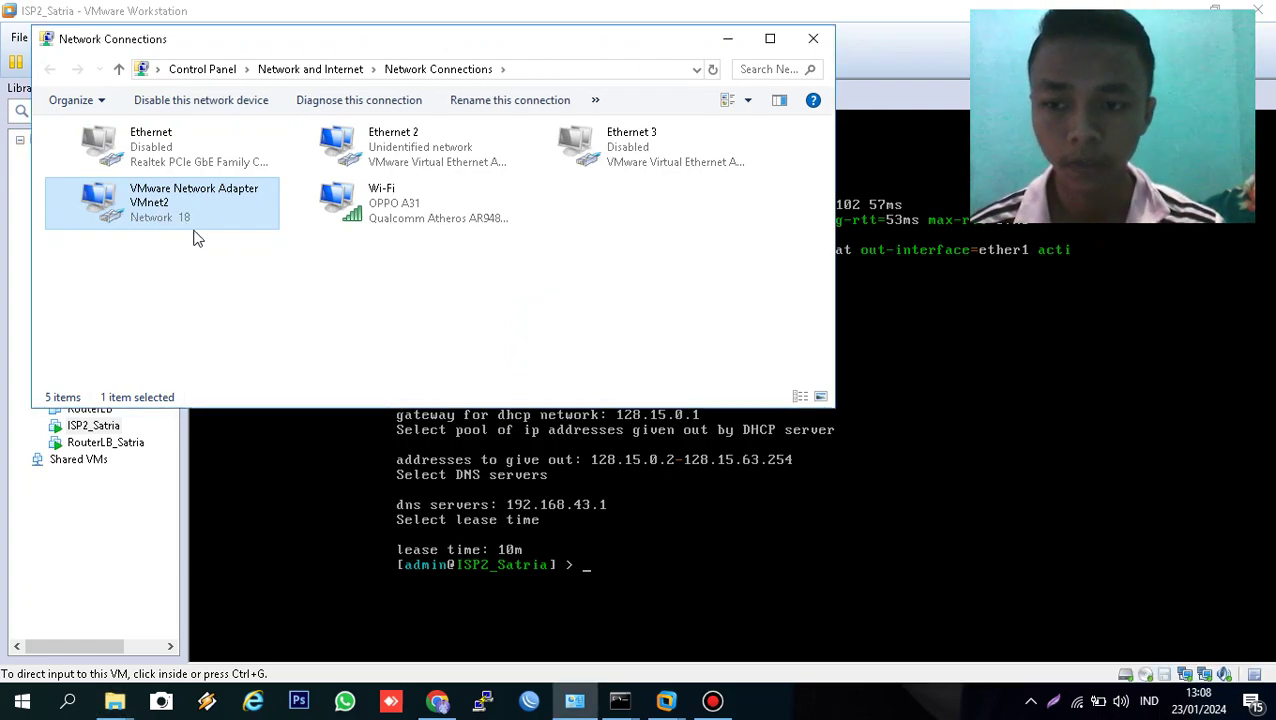
pyautogui.click(231, 268)
pyautogui.click(186, 207)
pyautogui.rightClick(186, 207)
pyautogui.click(231, 237)
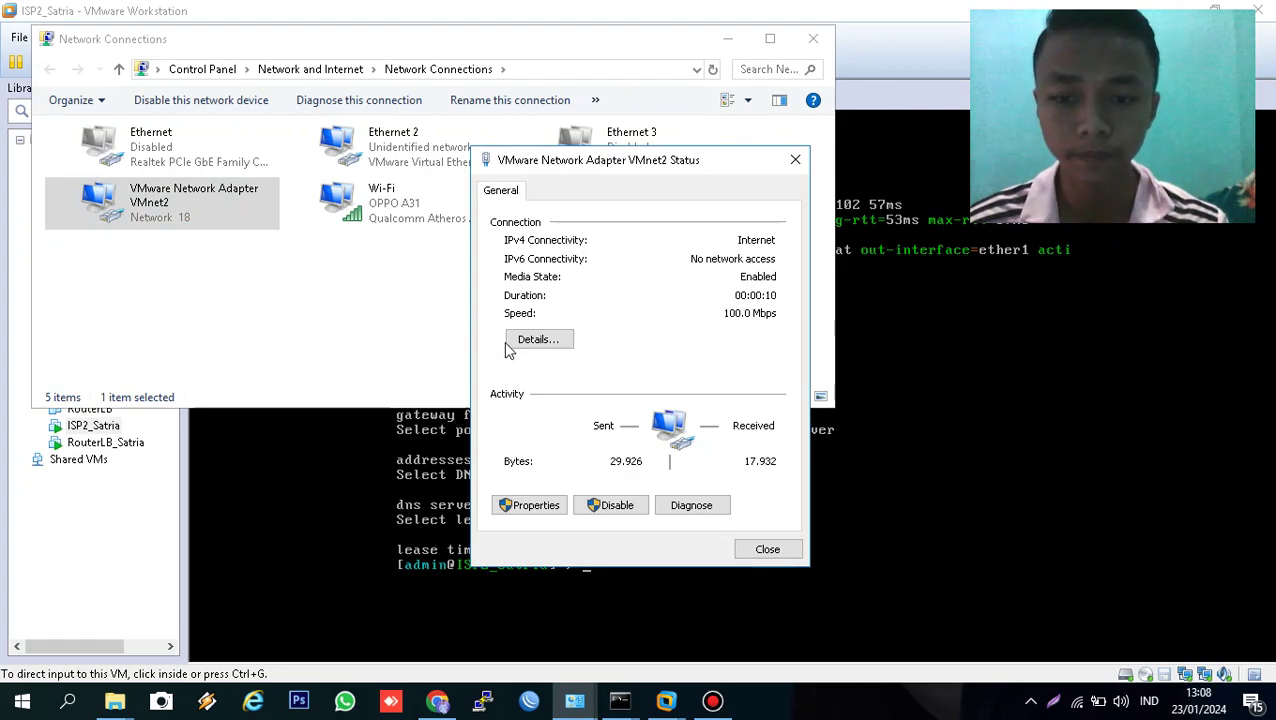
pyautogui.click(514, 345)
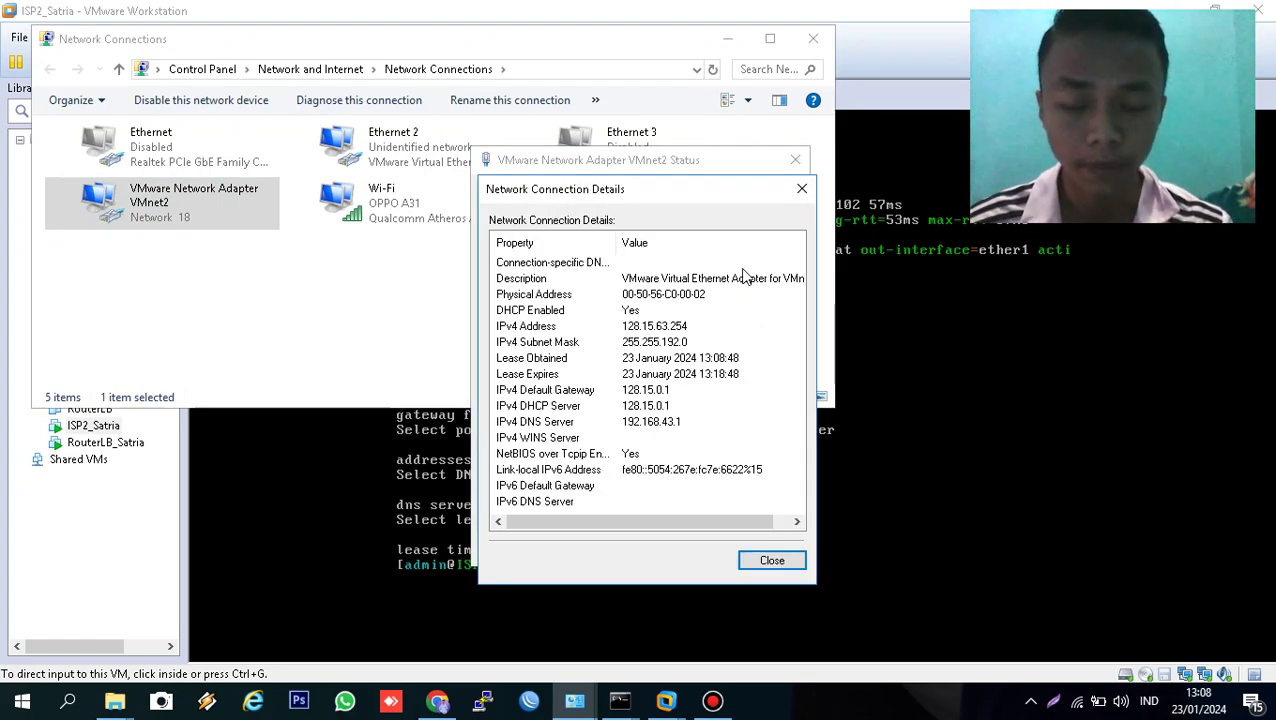
pyautogui.click(799, 194)
pyautogui.click(795, 160)
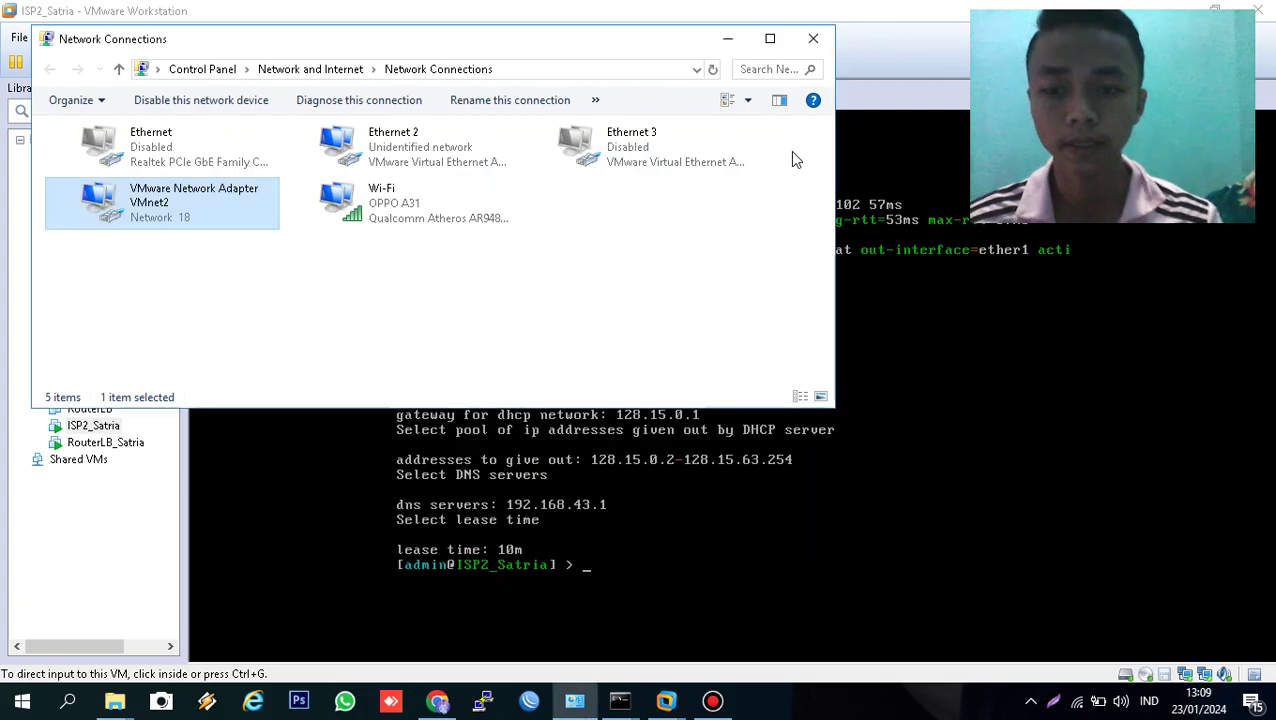
pyautogui.click(478, 294)
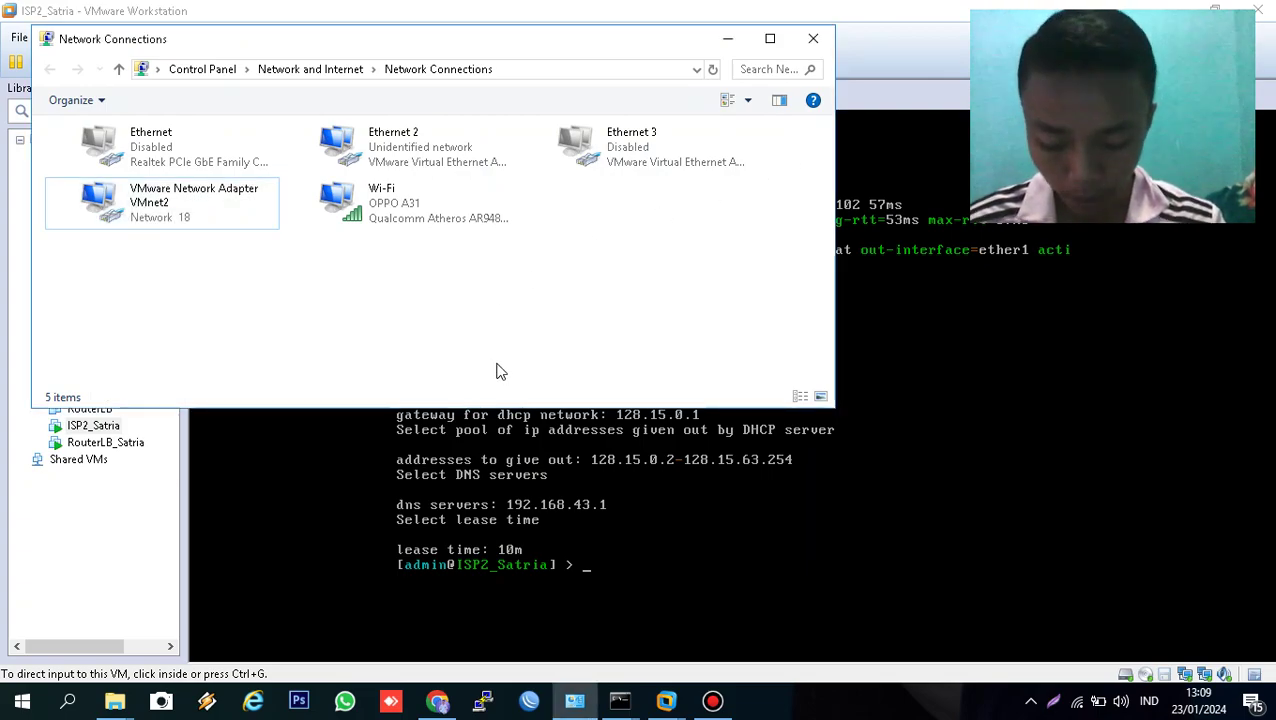
# - In the Wi-Fi adapter's IPv4 properties, set static address 1.1.1.15 with mask 255.0.0.0
pyautogui.rightClick(384, 212)
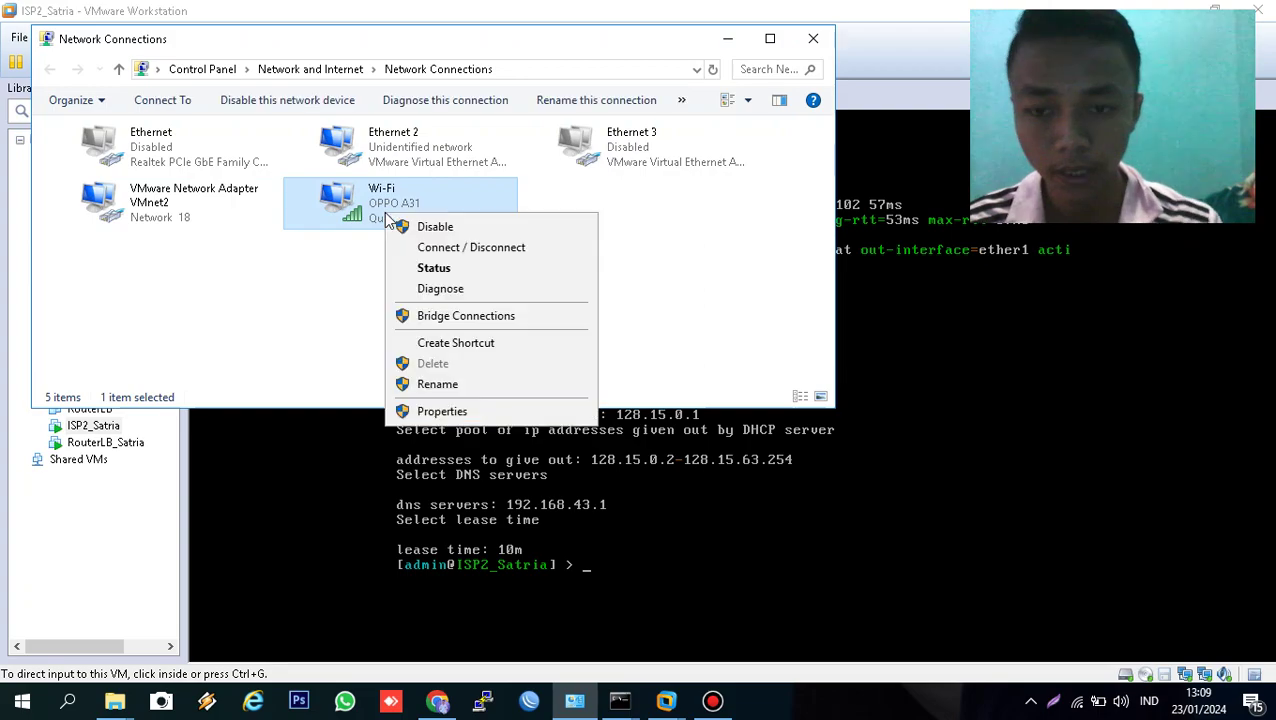
pyautogui.click(441, 412)
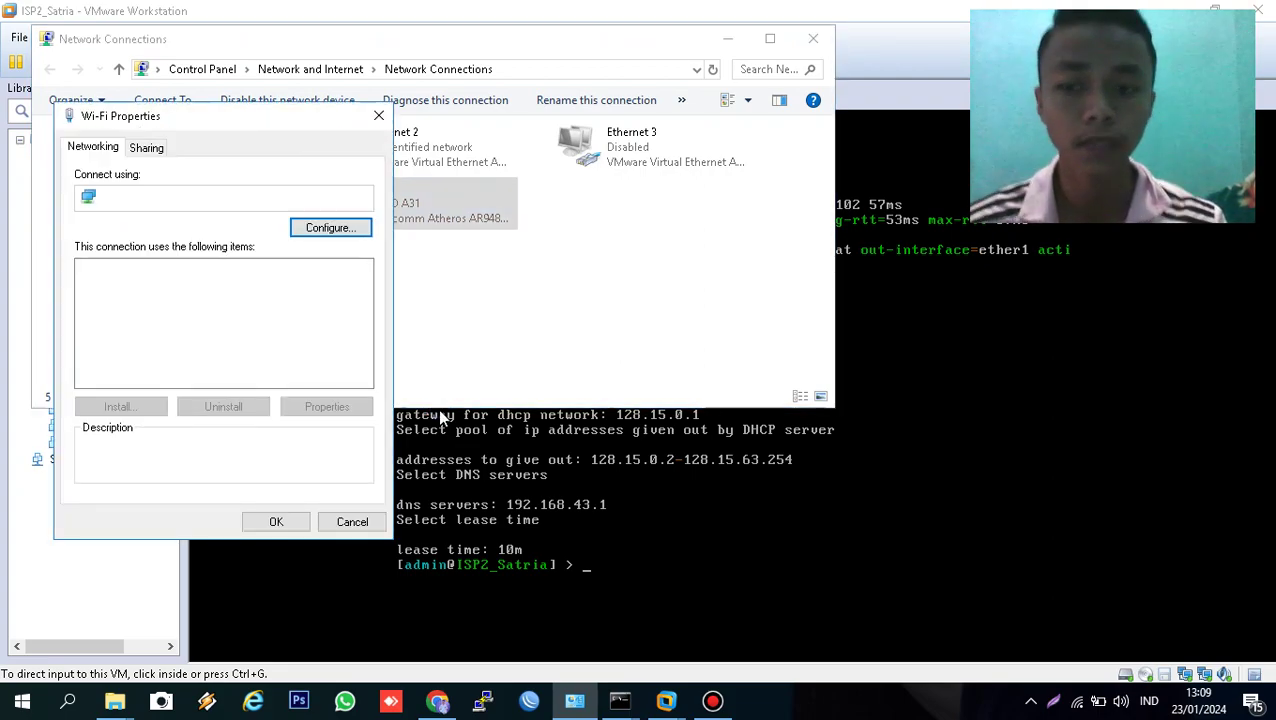
pyautogui.doubleClick(203, 332)
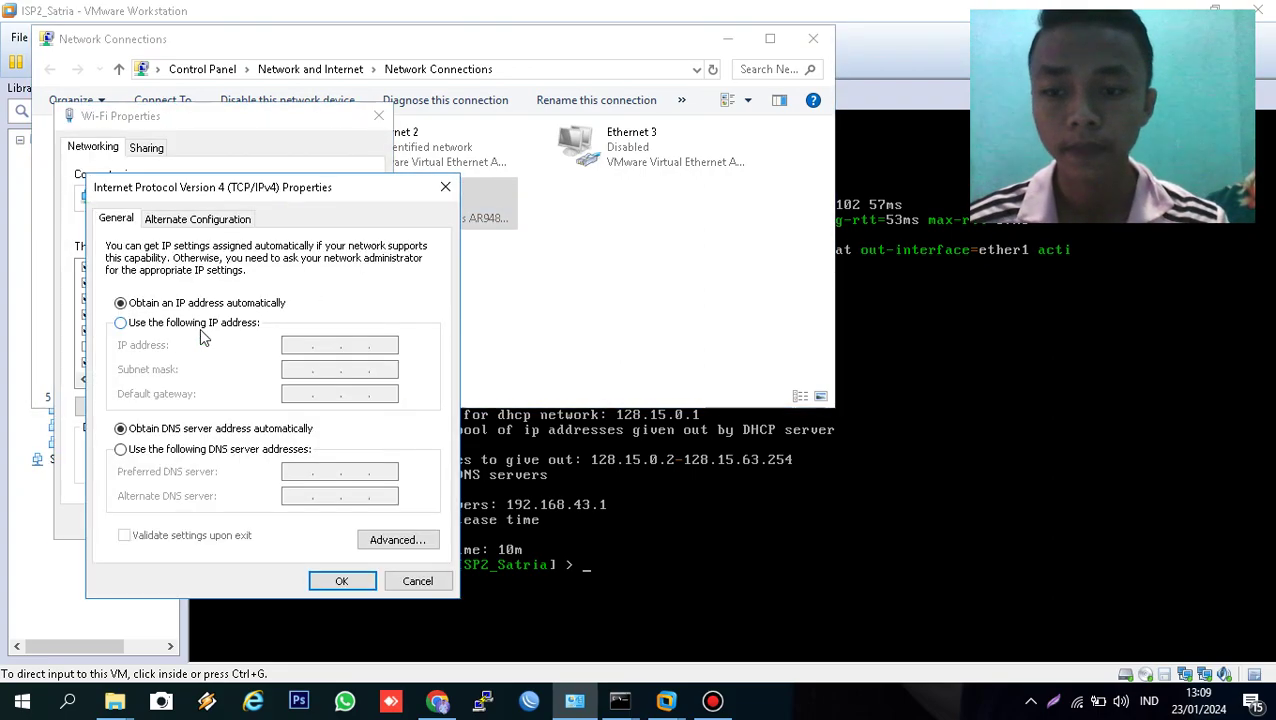
pyautogui.click(213, 325)
pyautogui.click(293, 345)
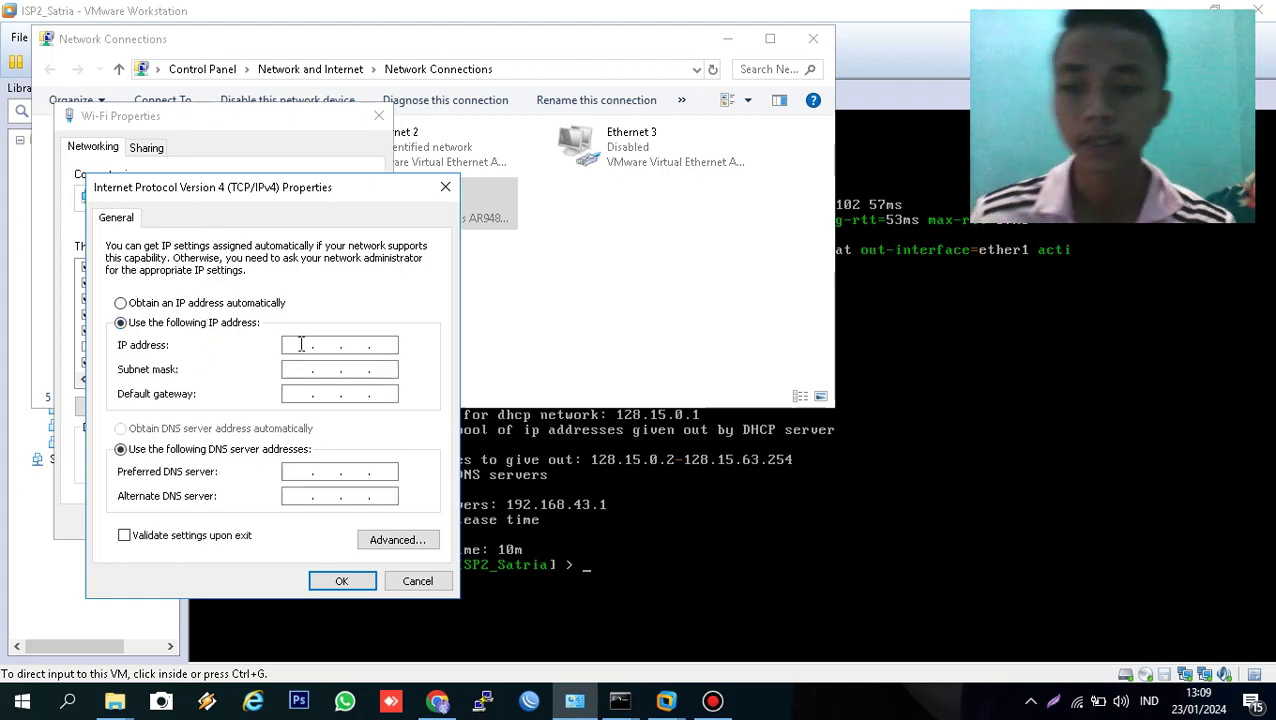
pyautogui.write('1.1')
pyautogui.write('.1.')
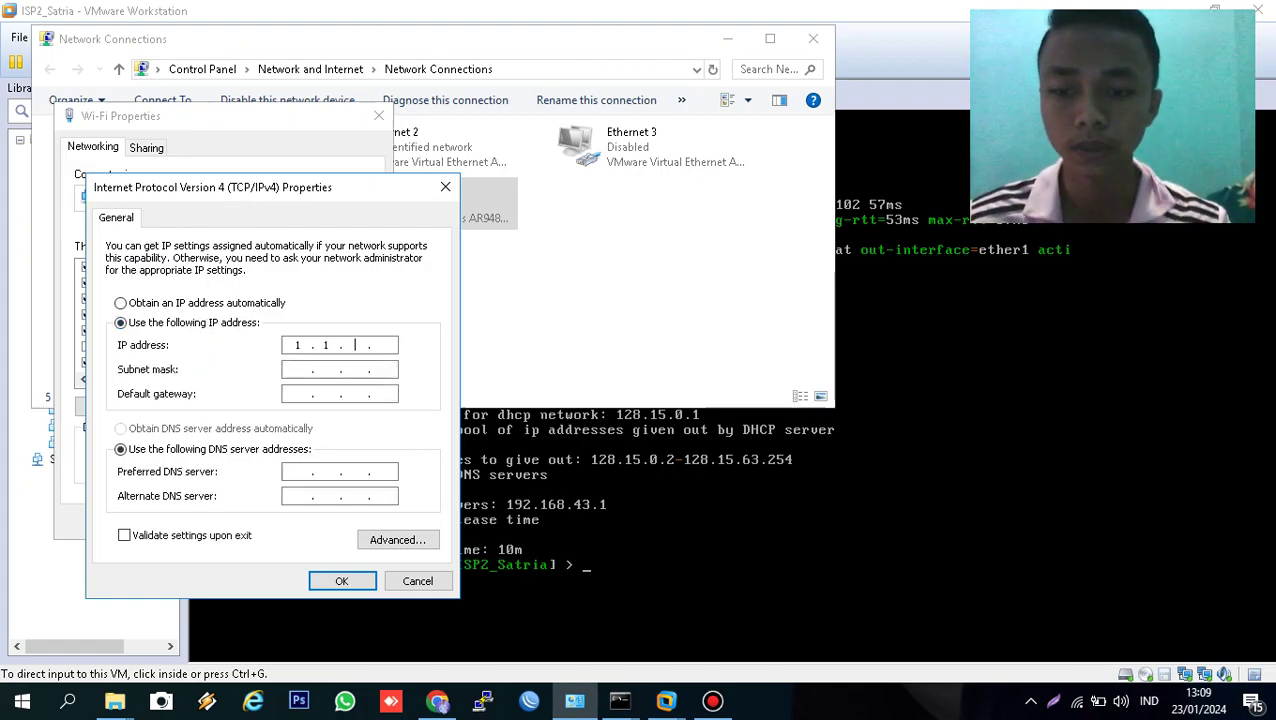
pyautogui.write('15')
pyautogui.press('Tab')
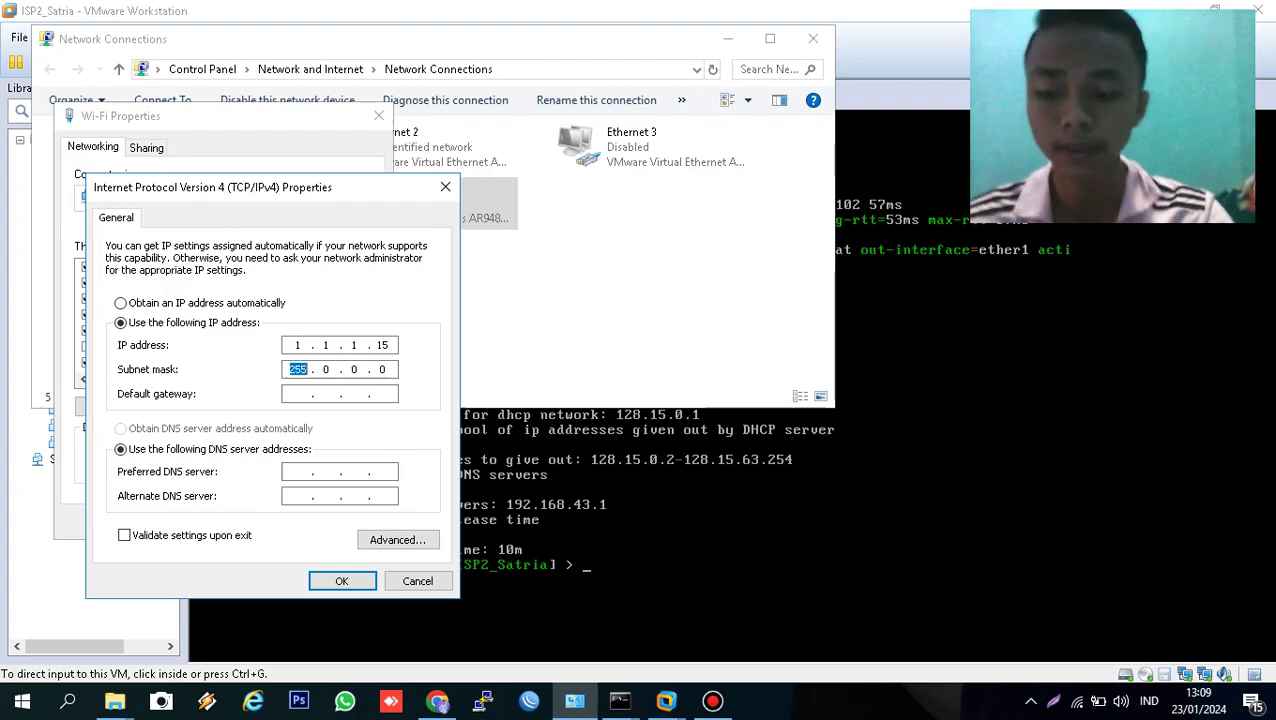
pyautogui.click(342, 585)
pyautogui.click(285, 524)
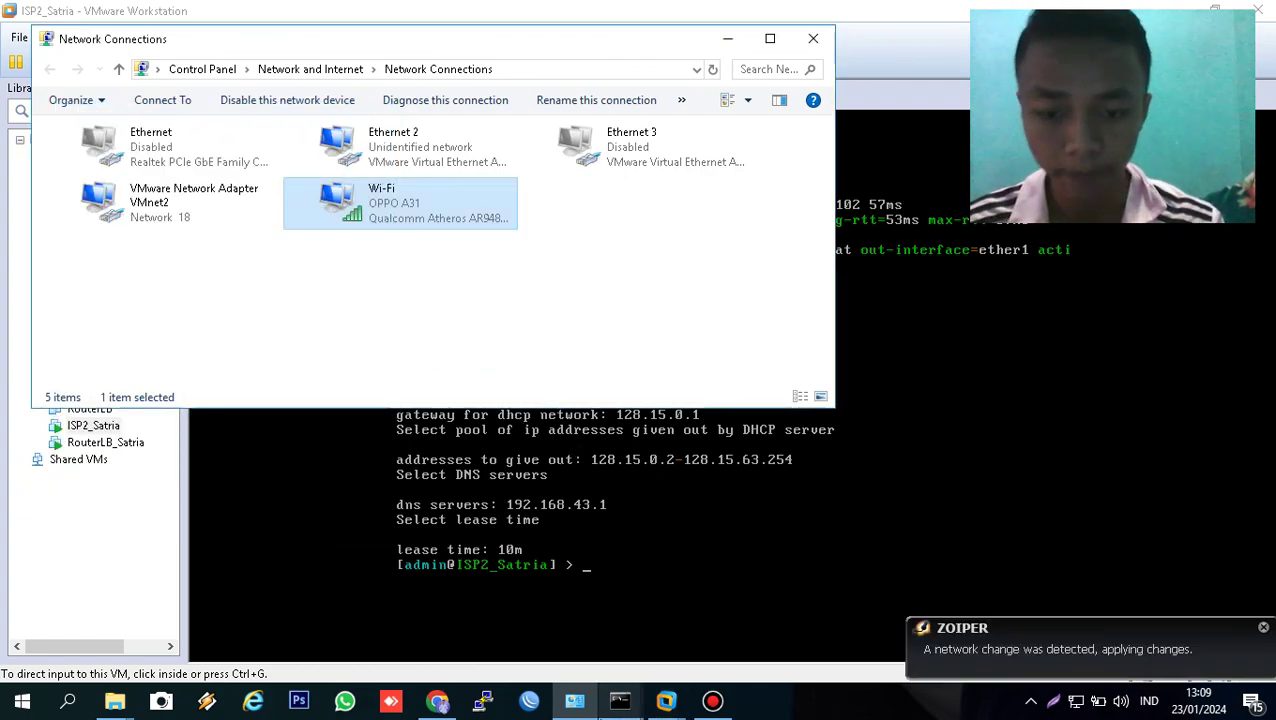
# - Rerun tracert google.com, stopping it after hops 128.15.0.1 and 192.168.43.1
pyautogui.click(613, 706)
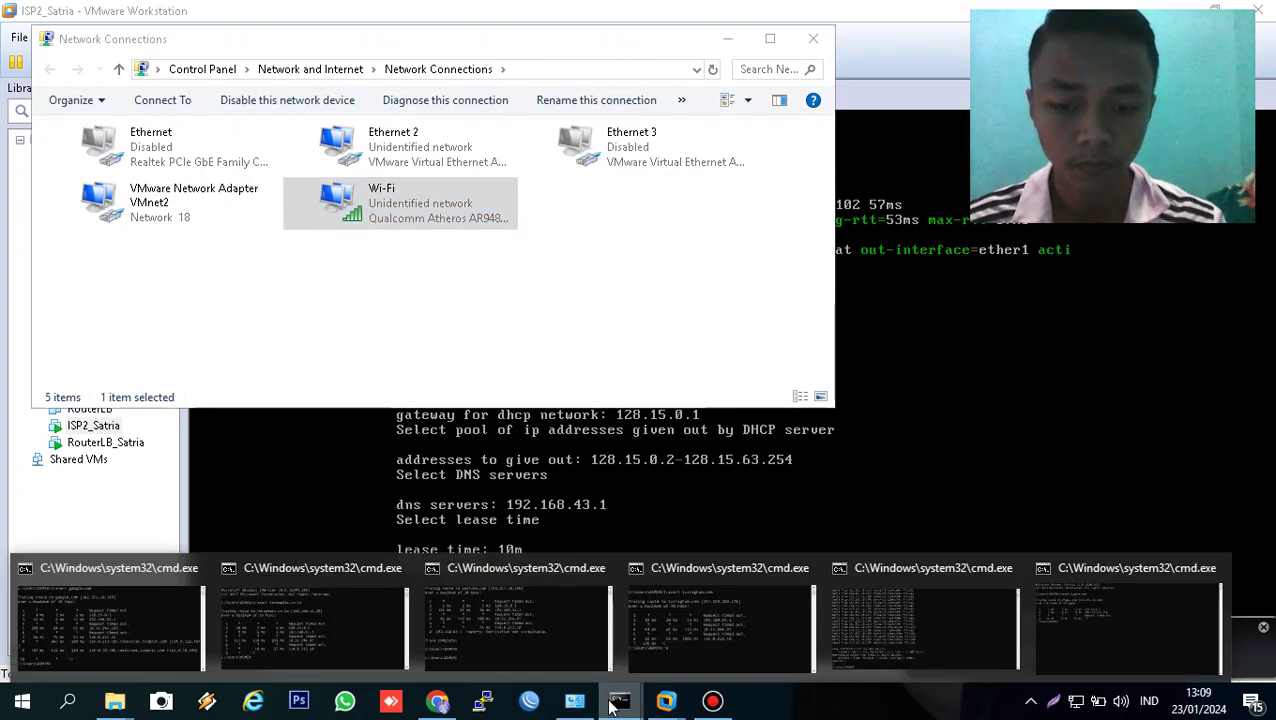
pyautogui.click(1094, 627)
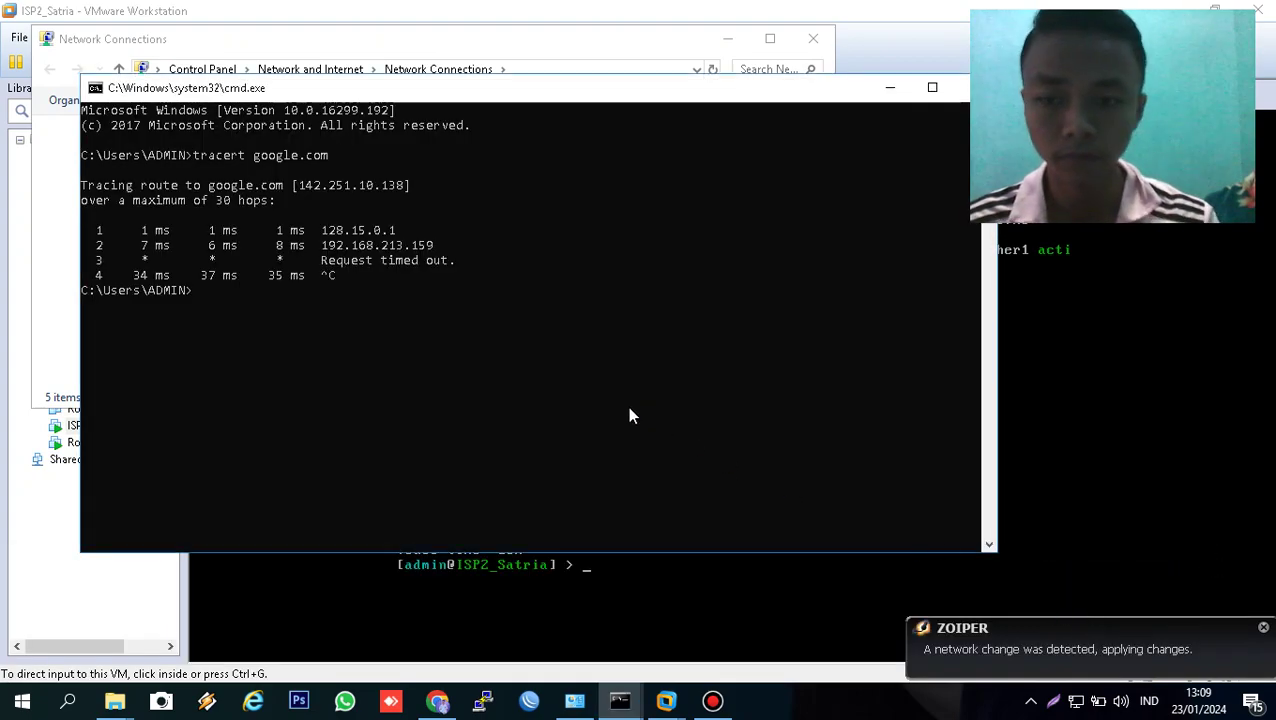
pyautogui.press('Up')
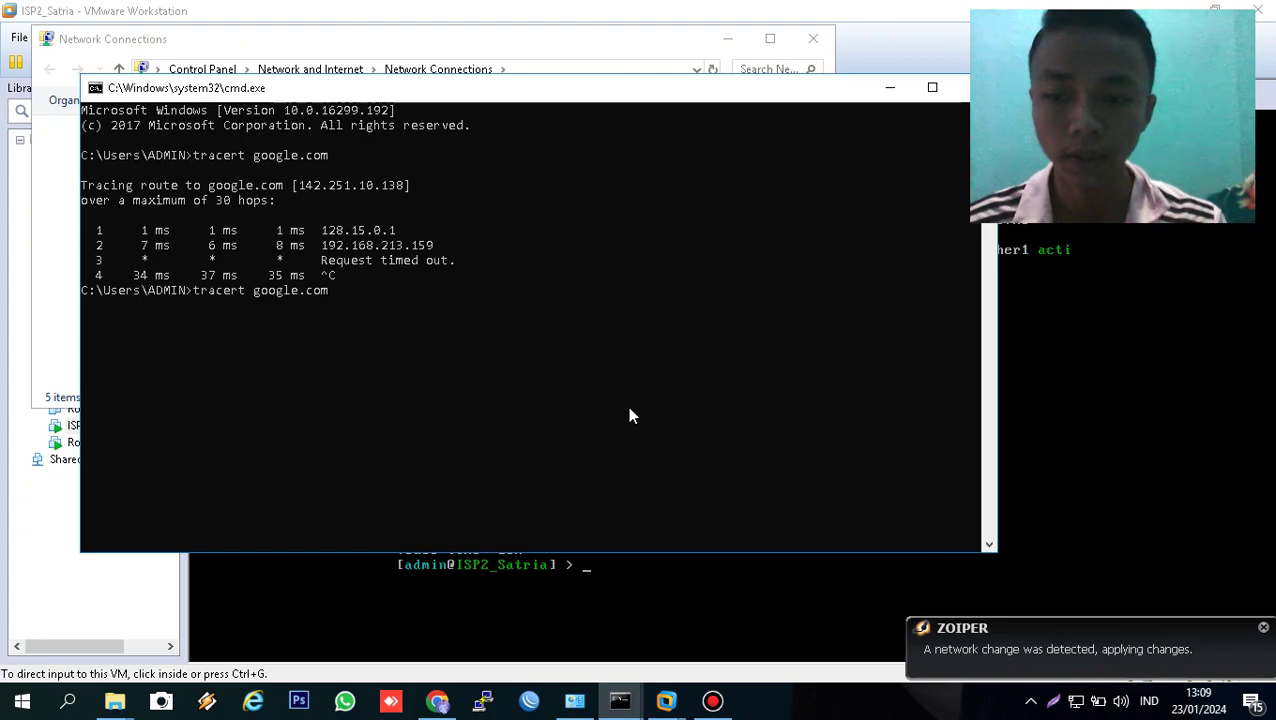
pyautogui.press('Return')
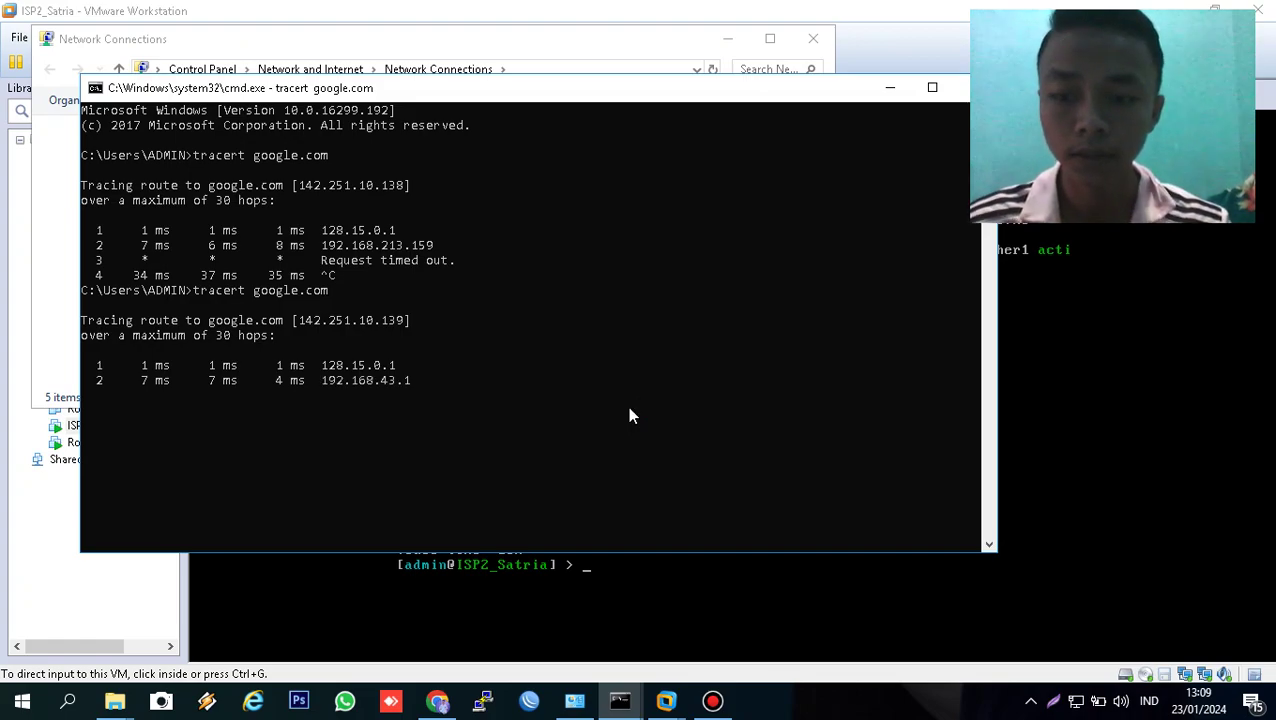
pyautogui.hotkey('ctrl', 'c')
# - In VMnet2's IPv4 properties, set static address 1.2.3.4 with mask 255.0.0.0
pyautogui.click(575, 703)
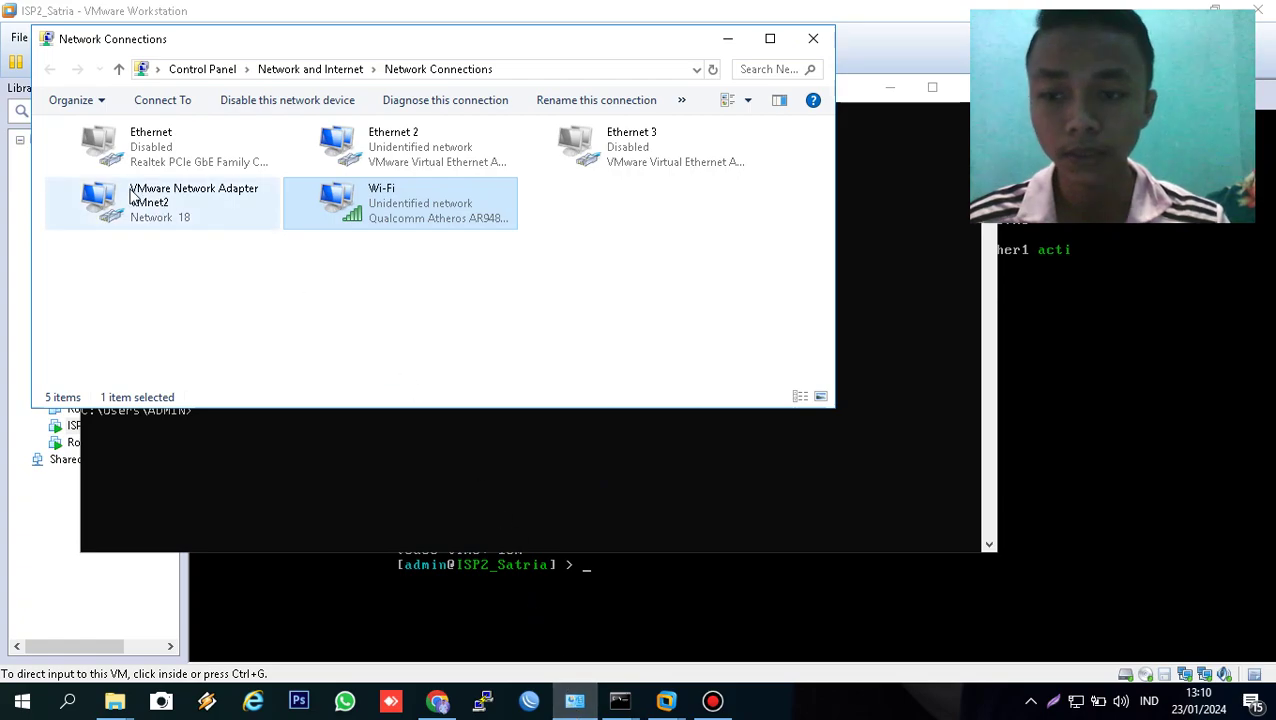
pyautogui.rightClick(133, 208)
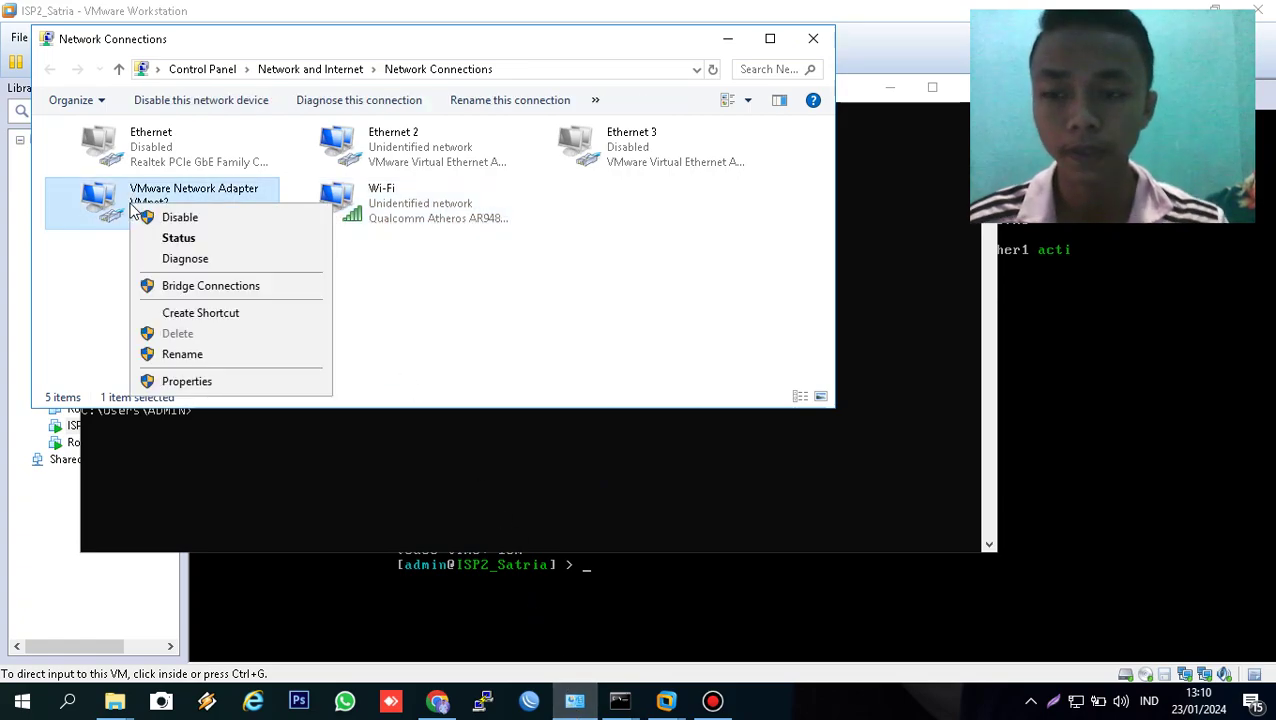
pyautogui.click(198, 383)
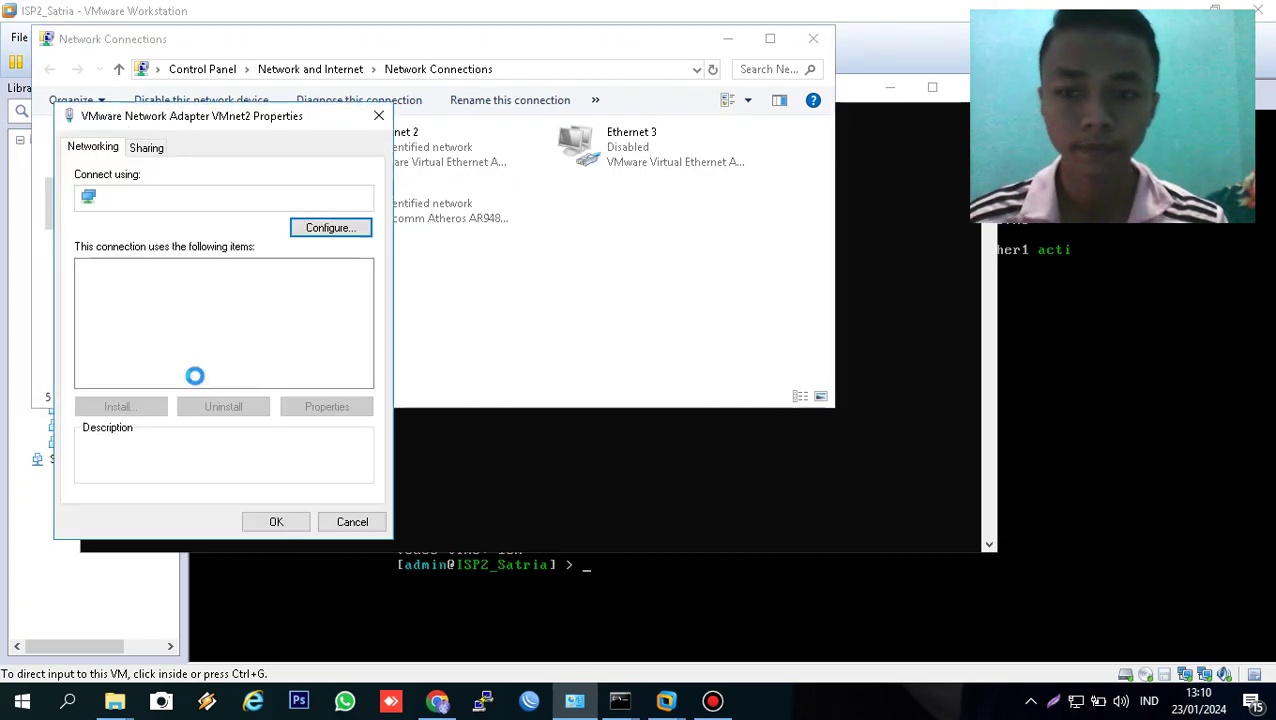
pyautogui.doubleClick(200, 316)
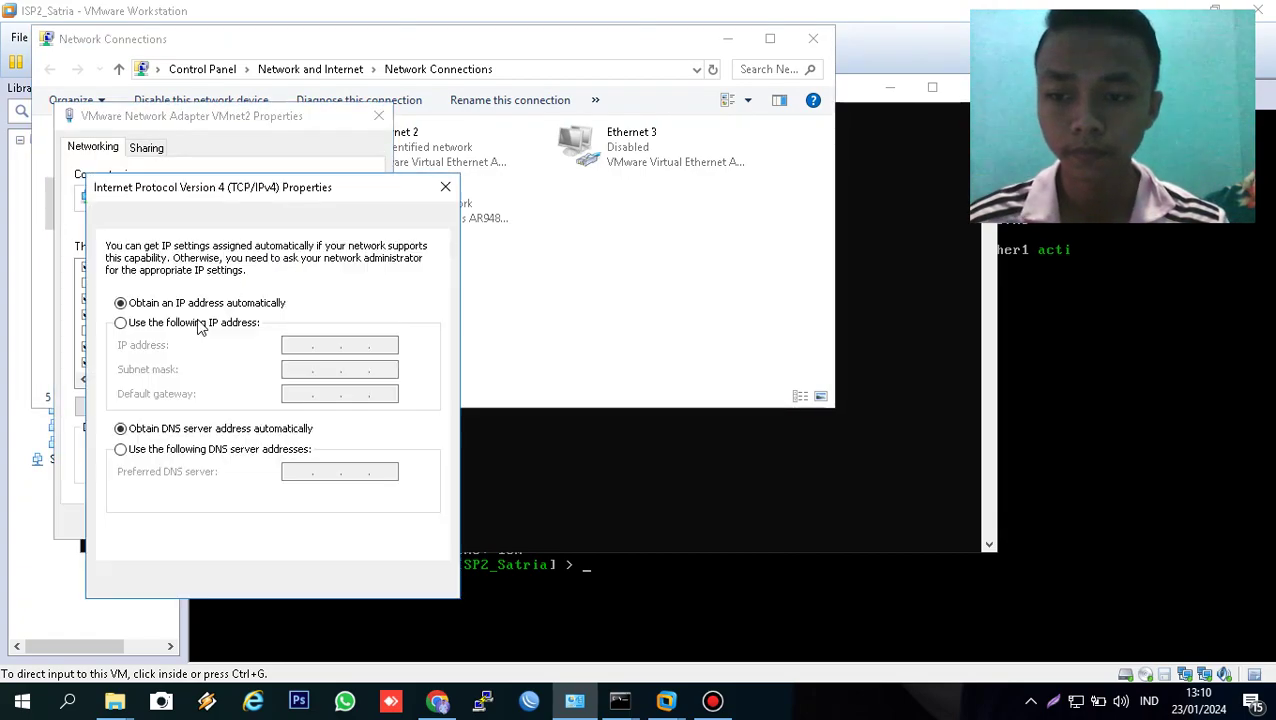
pyautogui.click(209, 323)
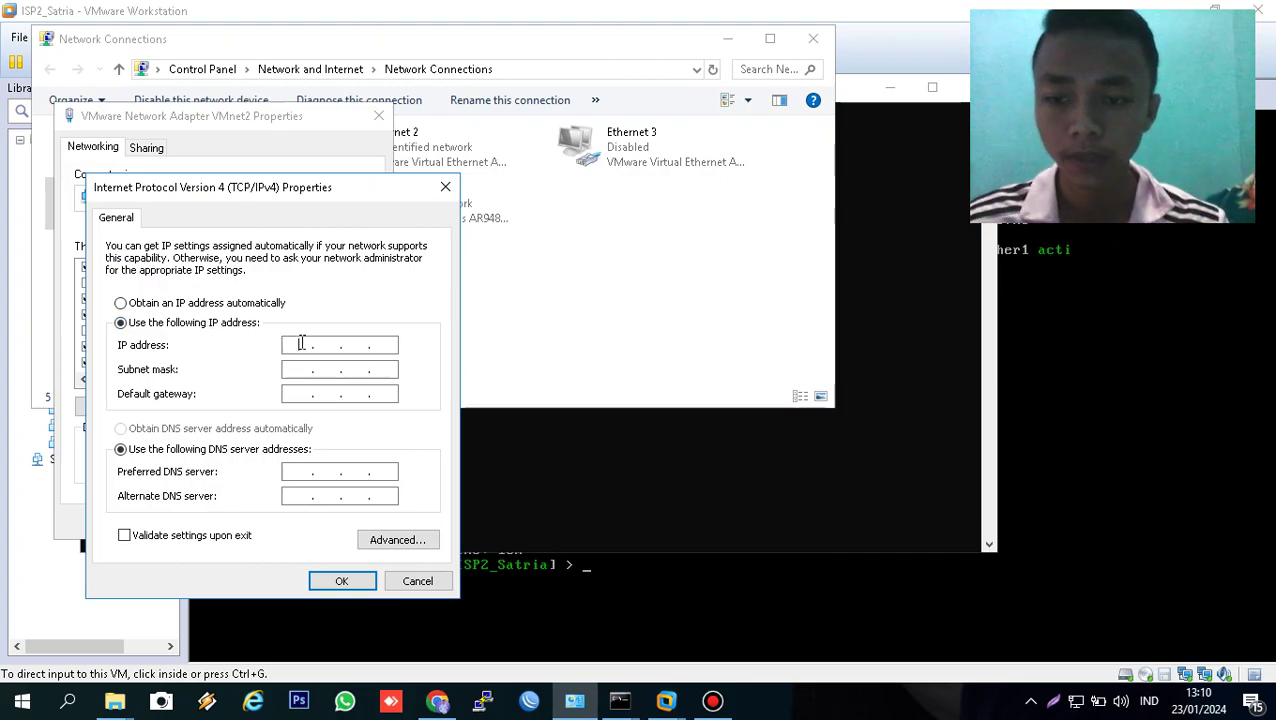
pyautogui.click(300, 344)
pyautogui.write('1.2.3.4')
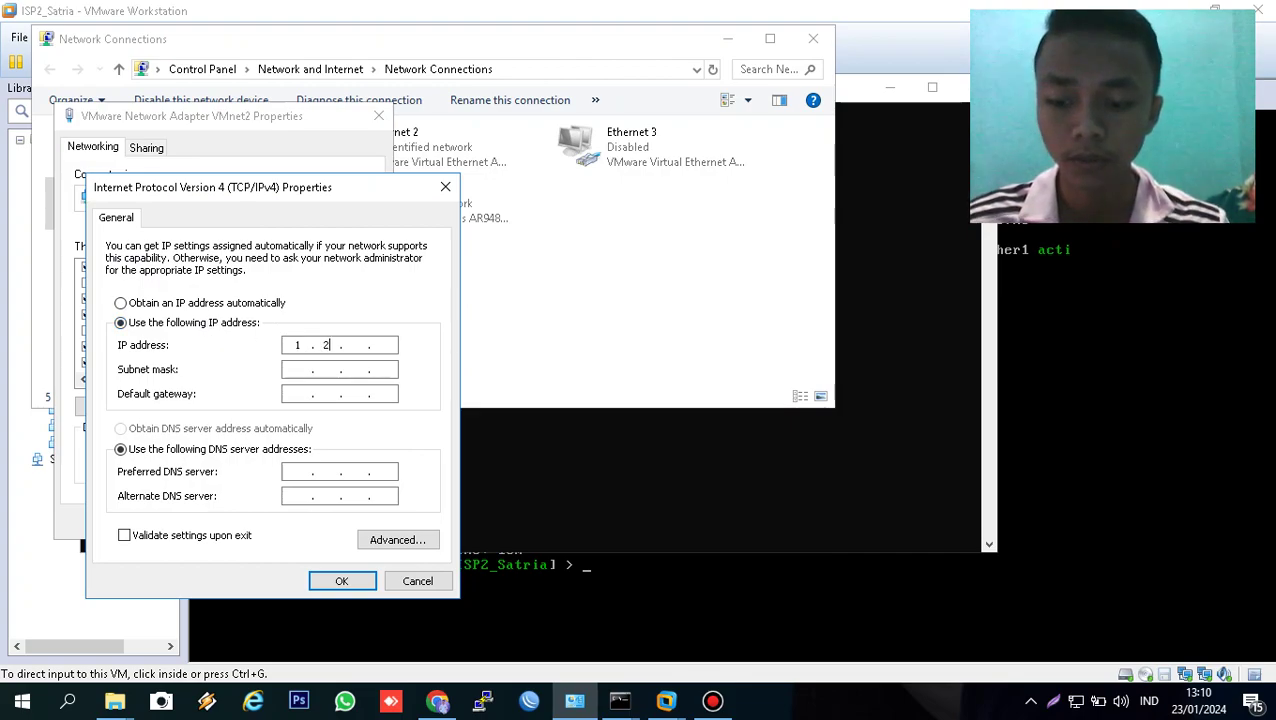
pyautogui.press('Tab')
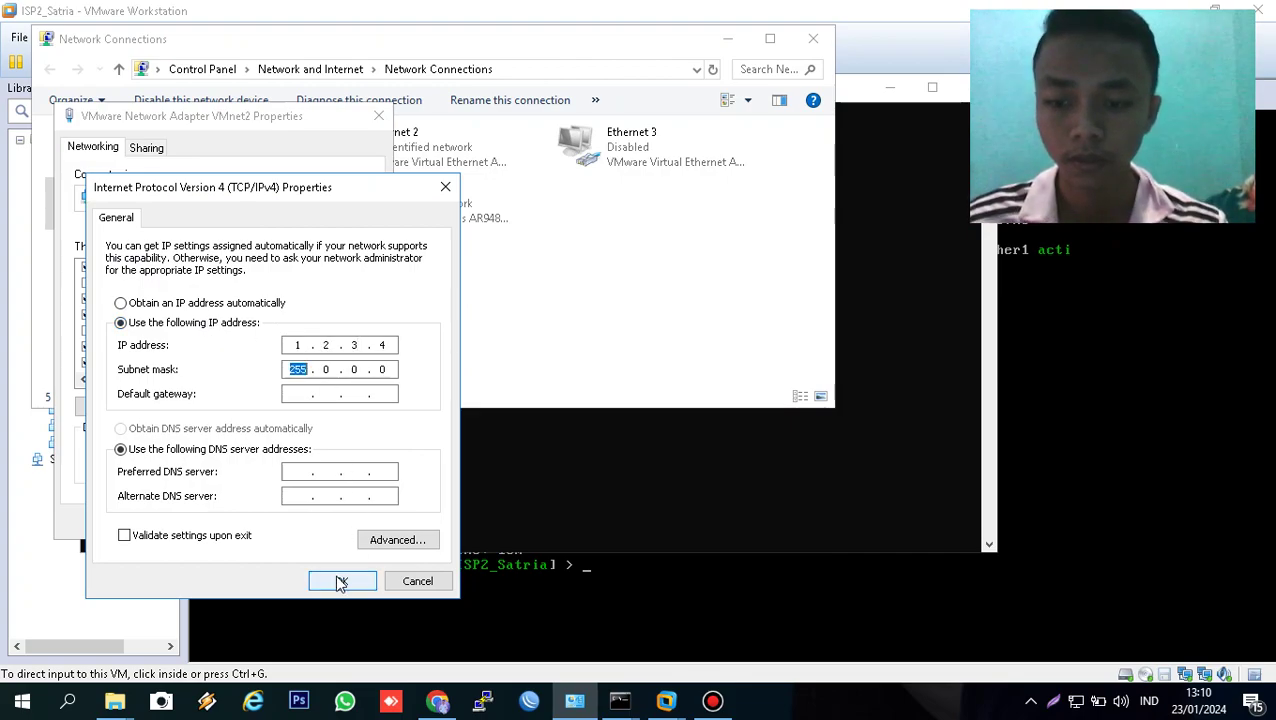
pyautogui.click(341, 581)
pyautogui.click(277, 521)
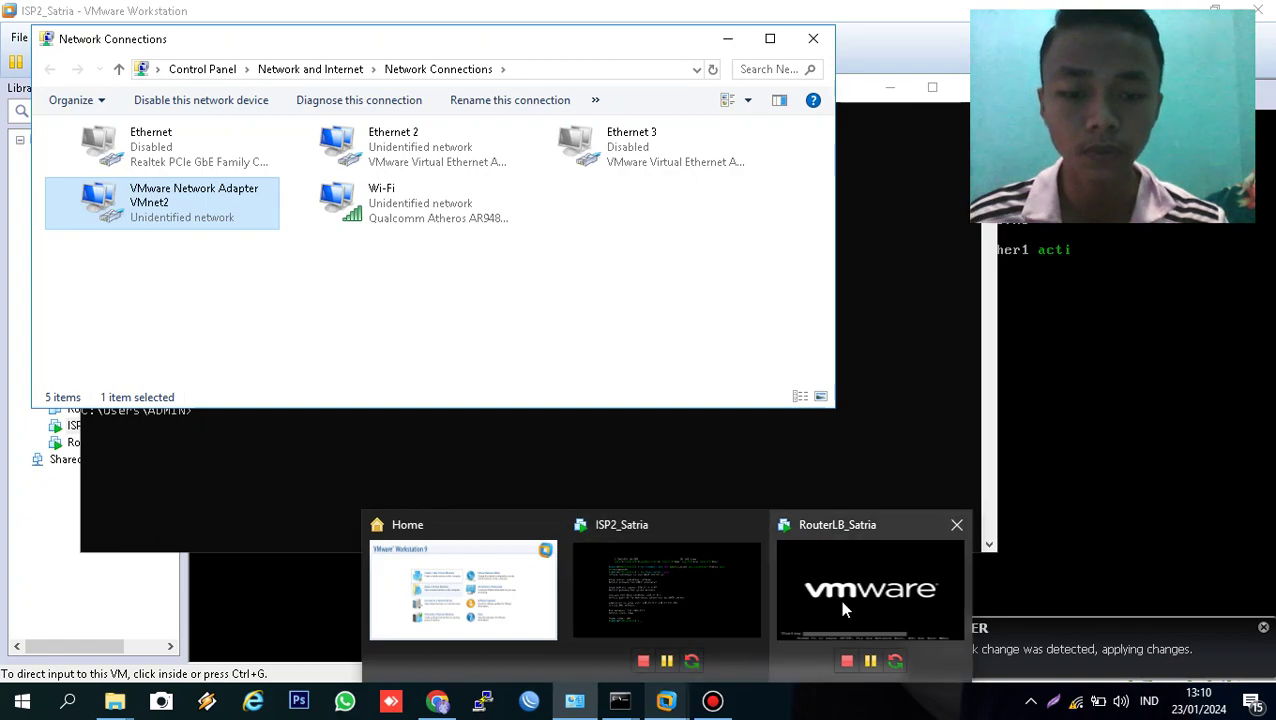
# - Switch to RouterLB_Satria and log in to its console as admin
pyautogui.click(839, 599)
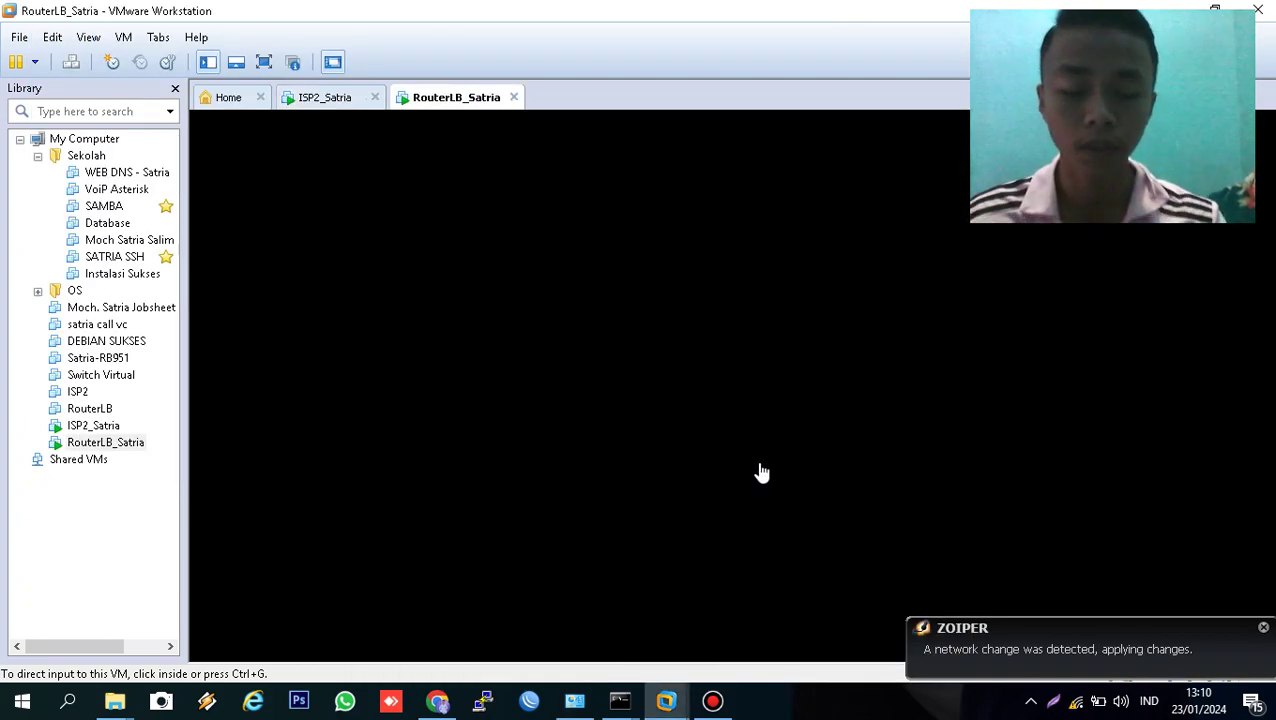
pyautogui.click(762, 472)
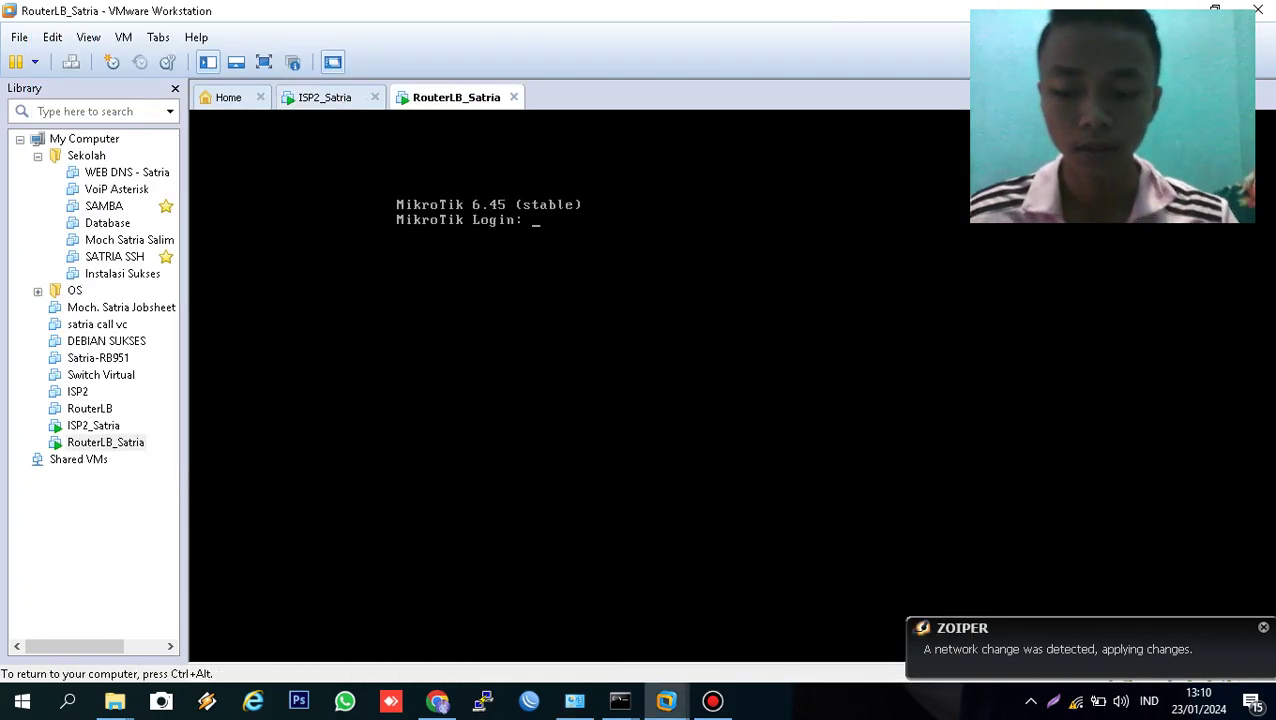
pyautogui.write('aadmin')
pyautogui.press('BackSpace')
pyautogui.press('BackSpace')
pyautogui.press('BackSpace')
pyautogui.press('BackSpace')
pyautogui.press('BackSpace')
pyautogui.write('dmin')
pyautogui.press('Return')
pyautogui.press('Return')
pyautogui.write('y')
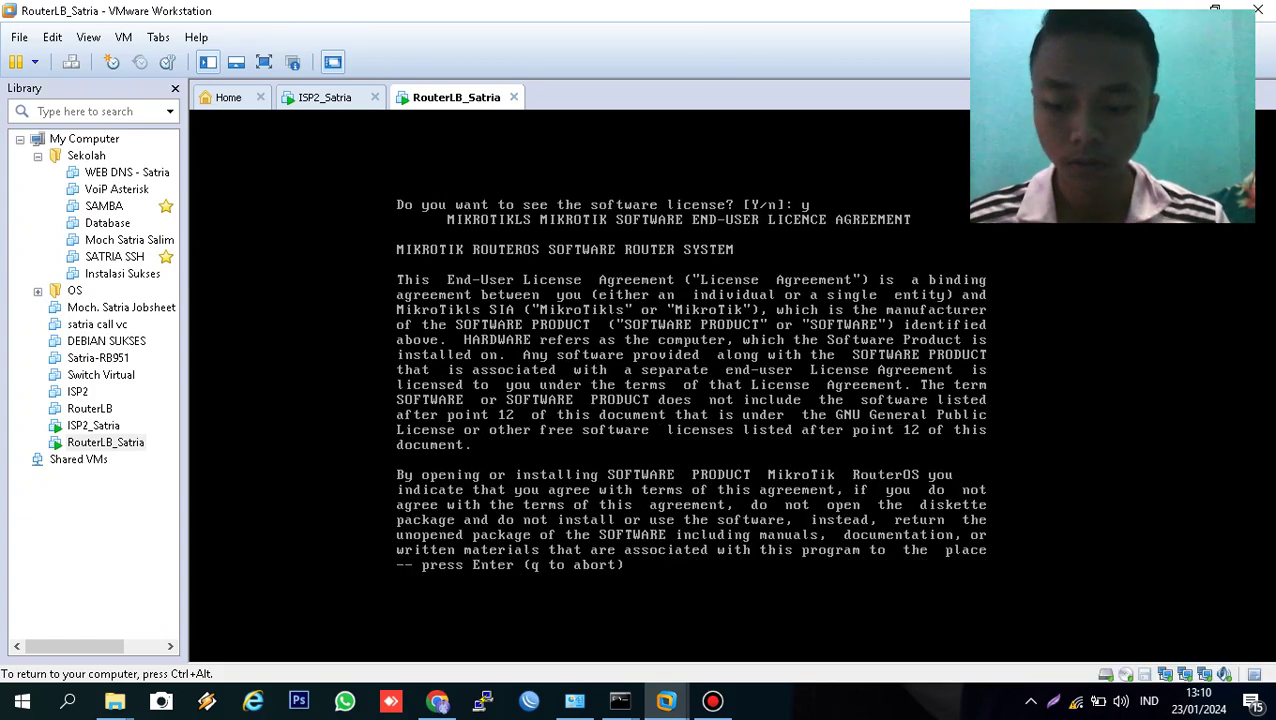
# - Release the console and power off RouterLB_Satria from the tab's Power menu
pyautogui.hotkey('ctrl', 'alt')
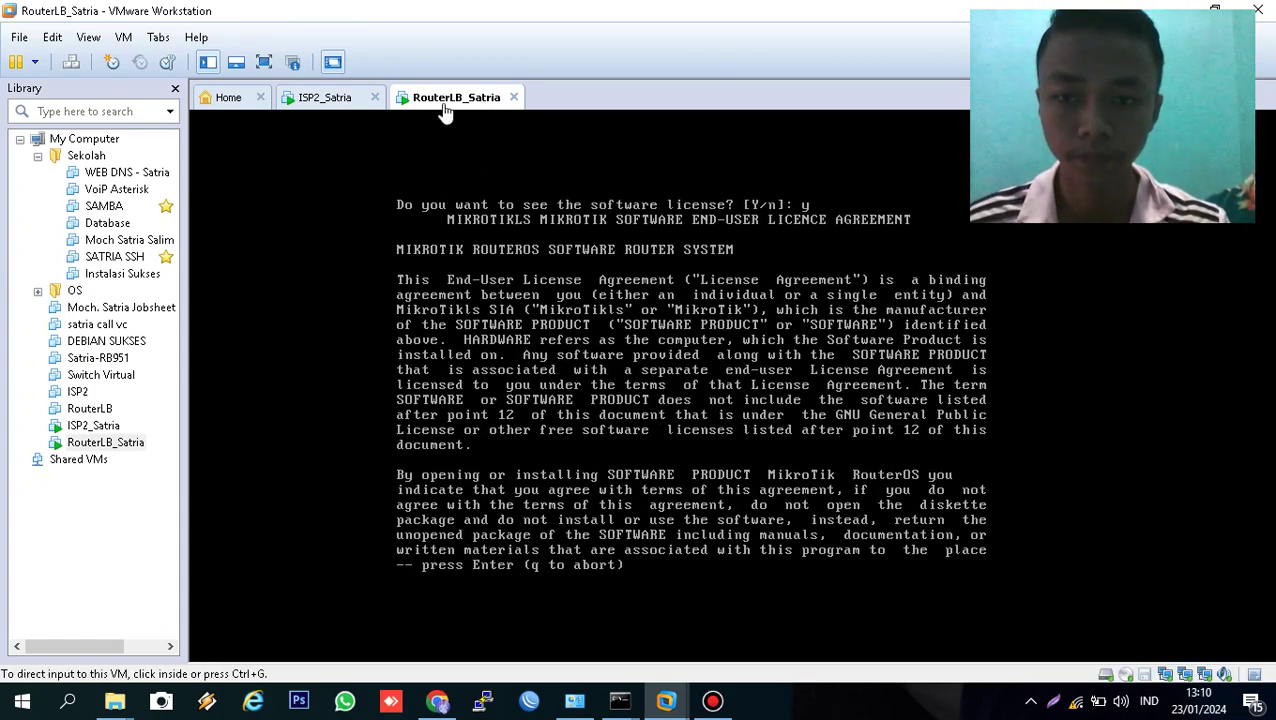
pyautogui.rightClick(445, 112)
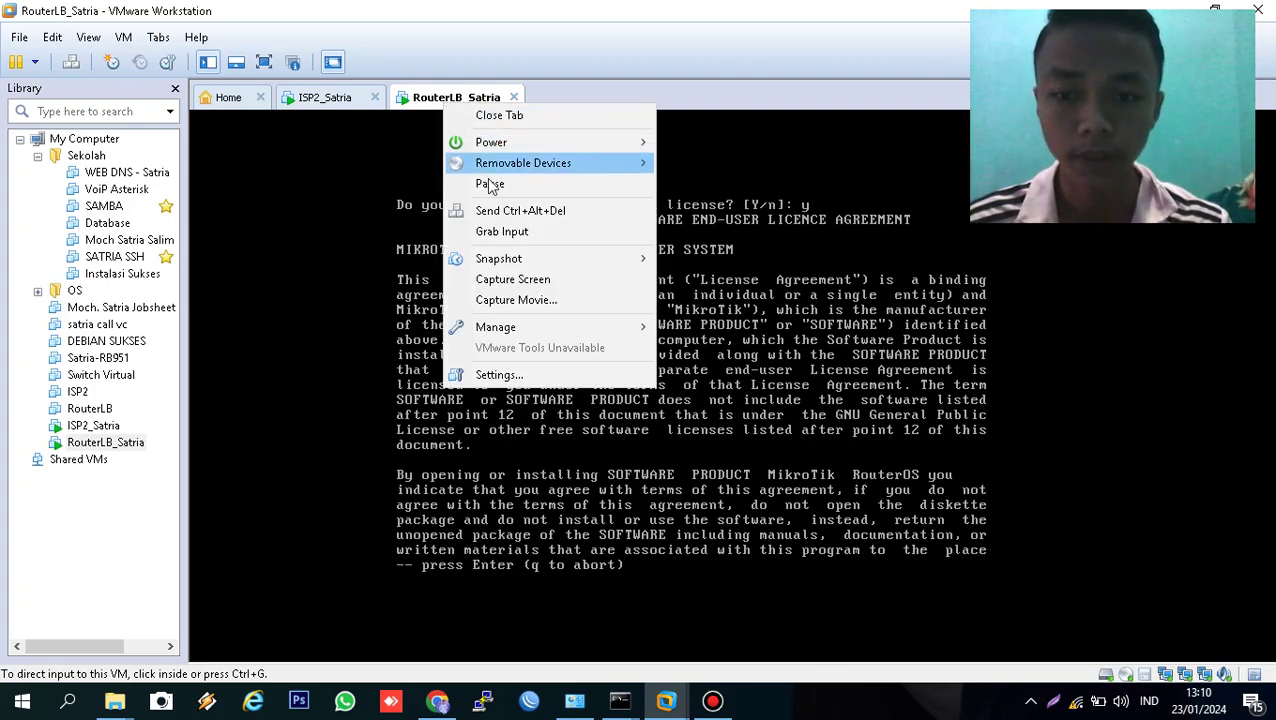
pyautogui.moveTo(490, 145)
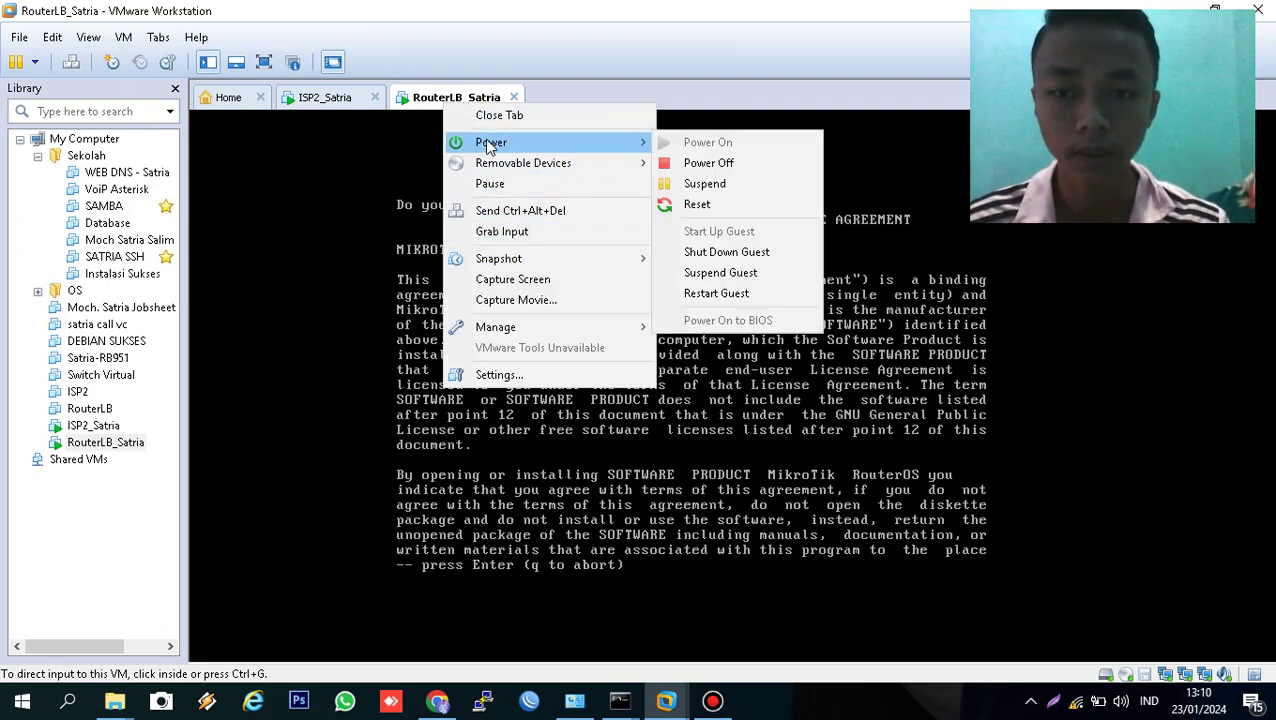
pyautogui.click(708, 166)
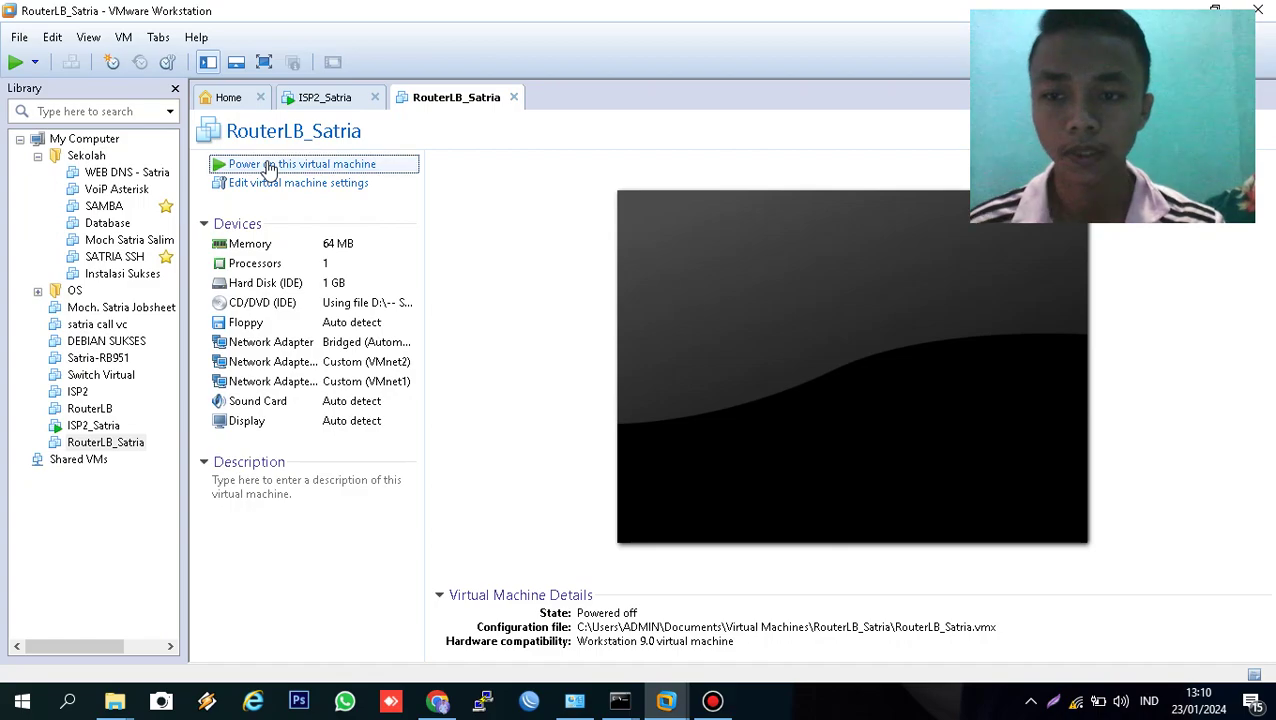
# - Power on RouterLB_Satria and let MikroTik boot until 'Starting services...' appears
pyautogui.click(270, 168)
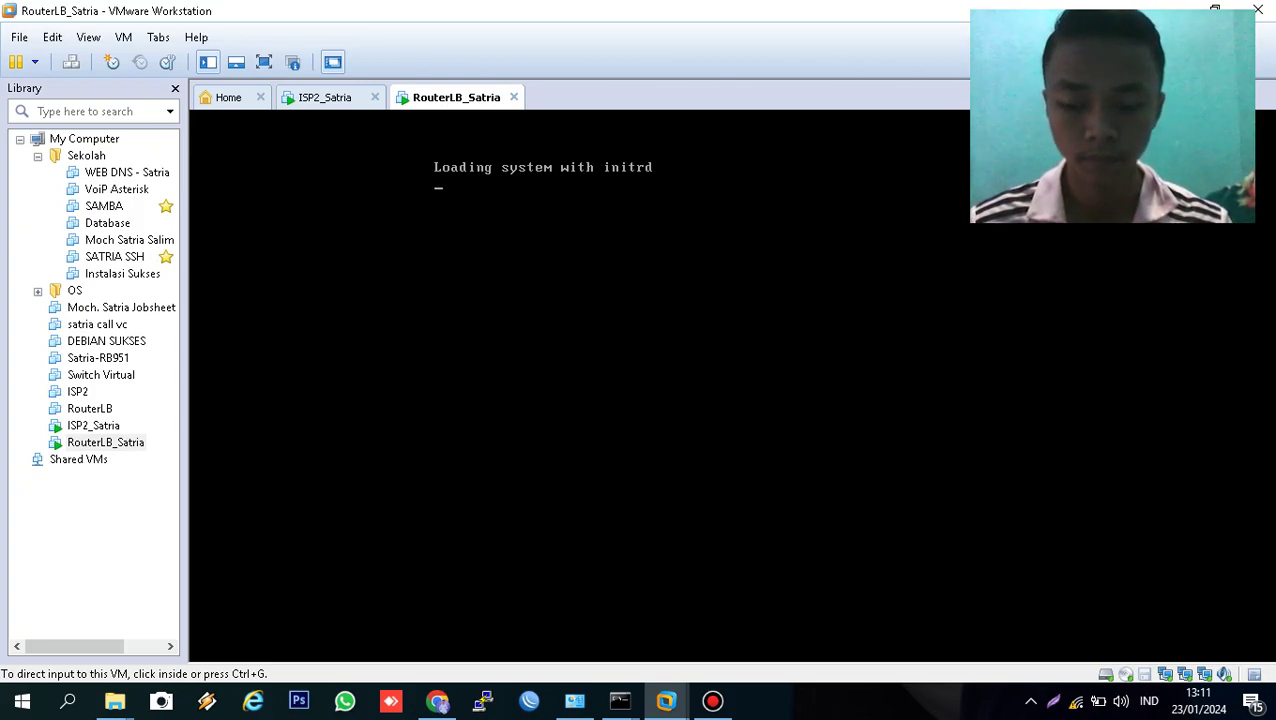
pyautogui.click(714, 702)
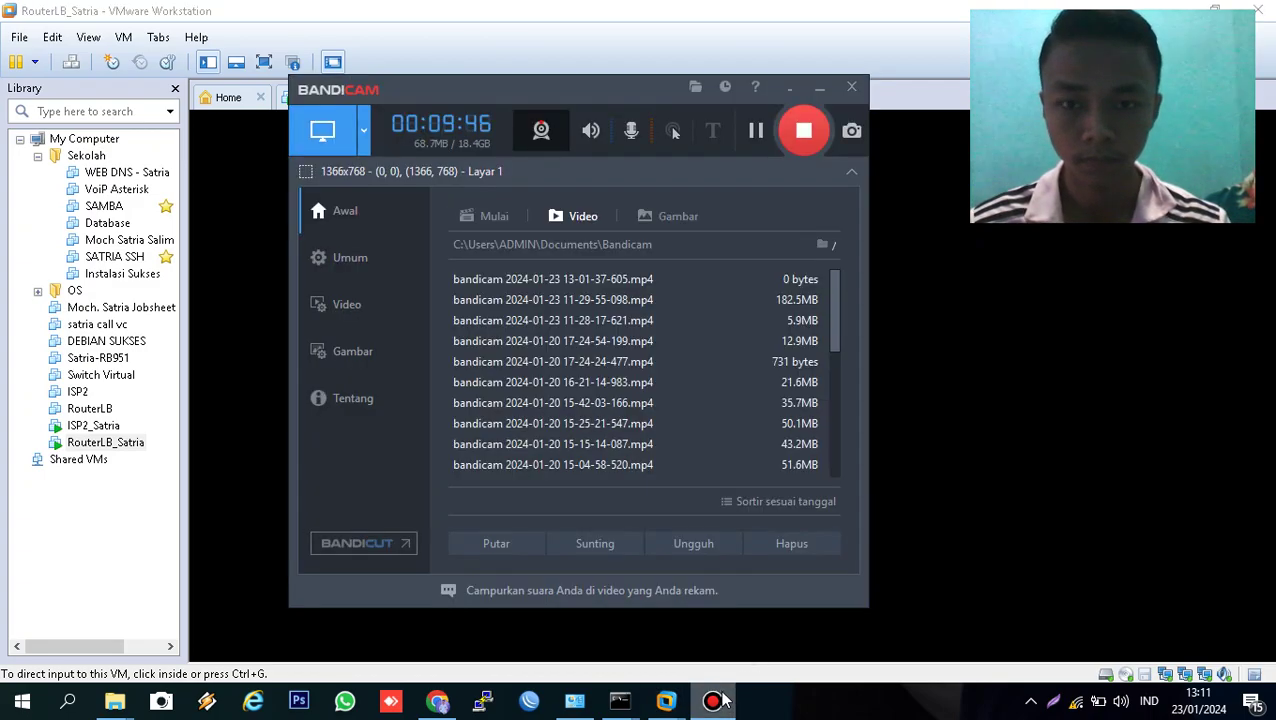
pyautogui.click(819, 87)
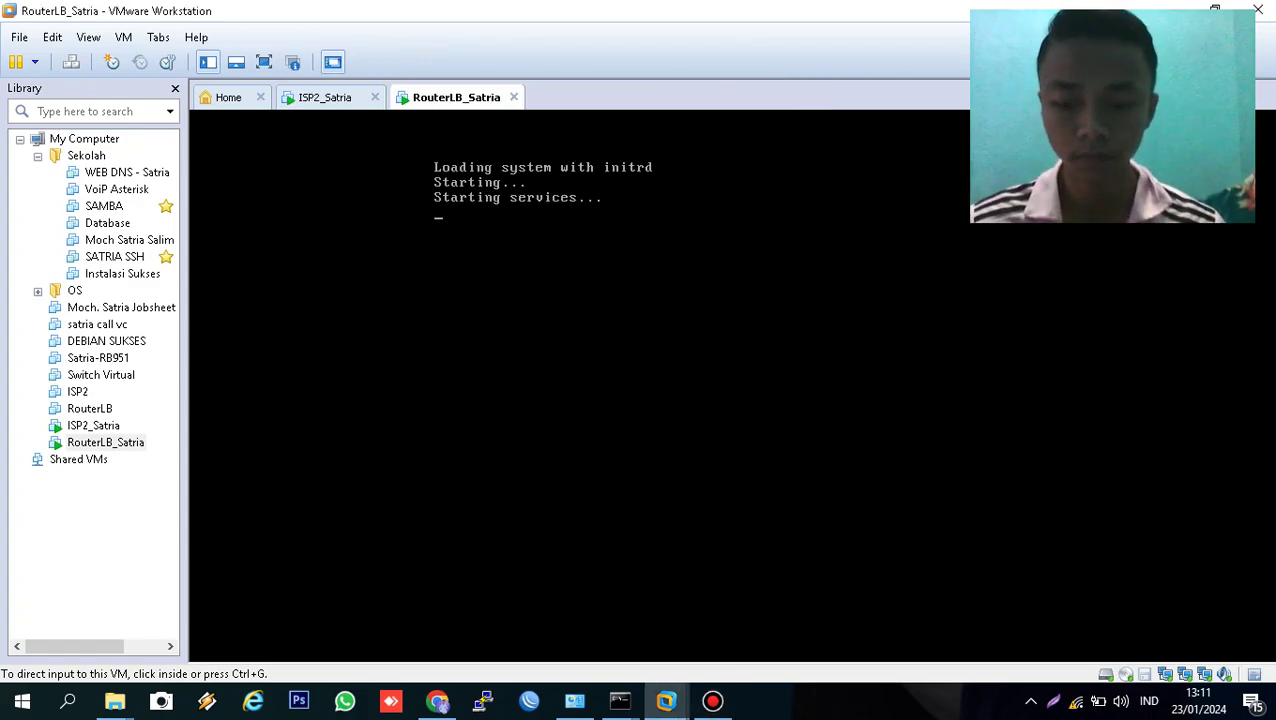
# - Log in as admin with an empty password and decline the license view
pyautogui.write('a')
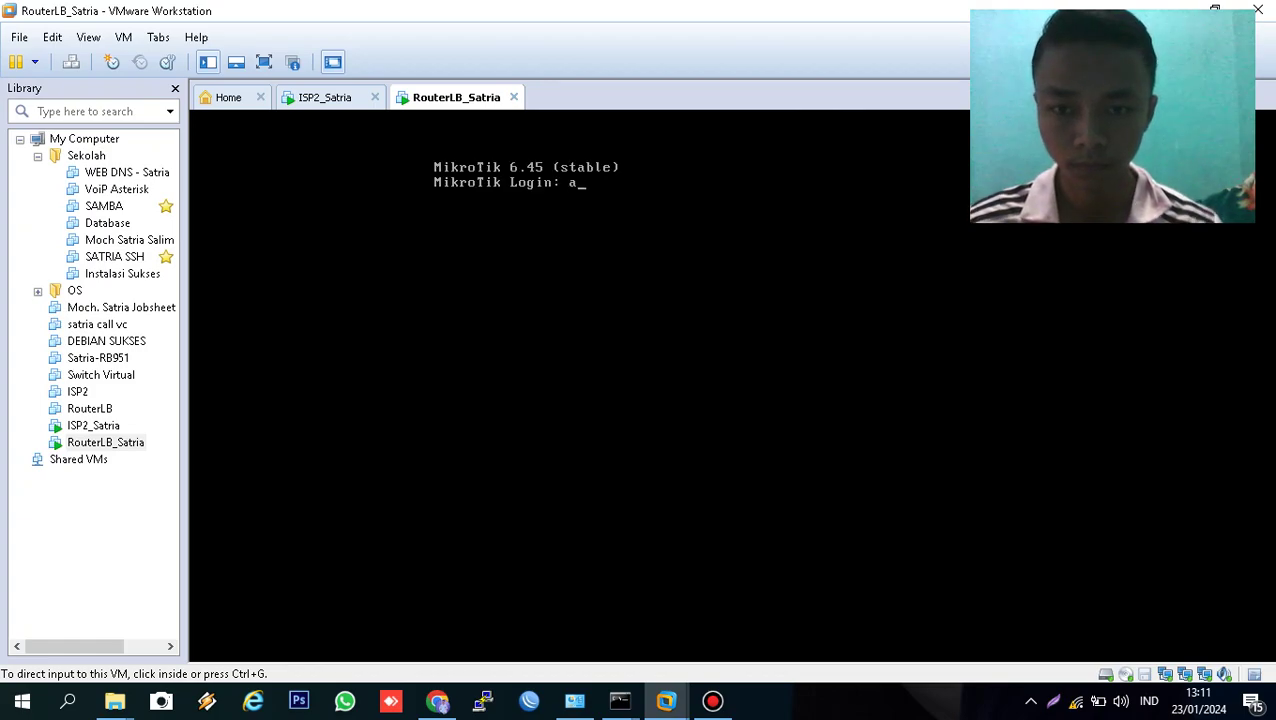
pyautogui.write('dmi')
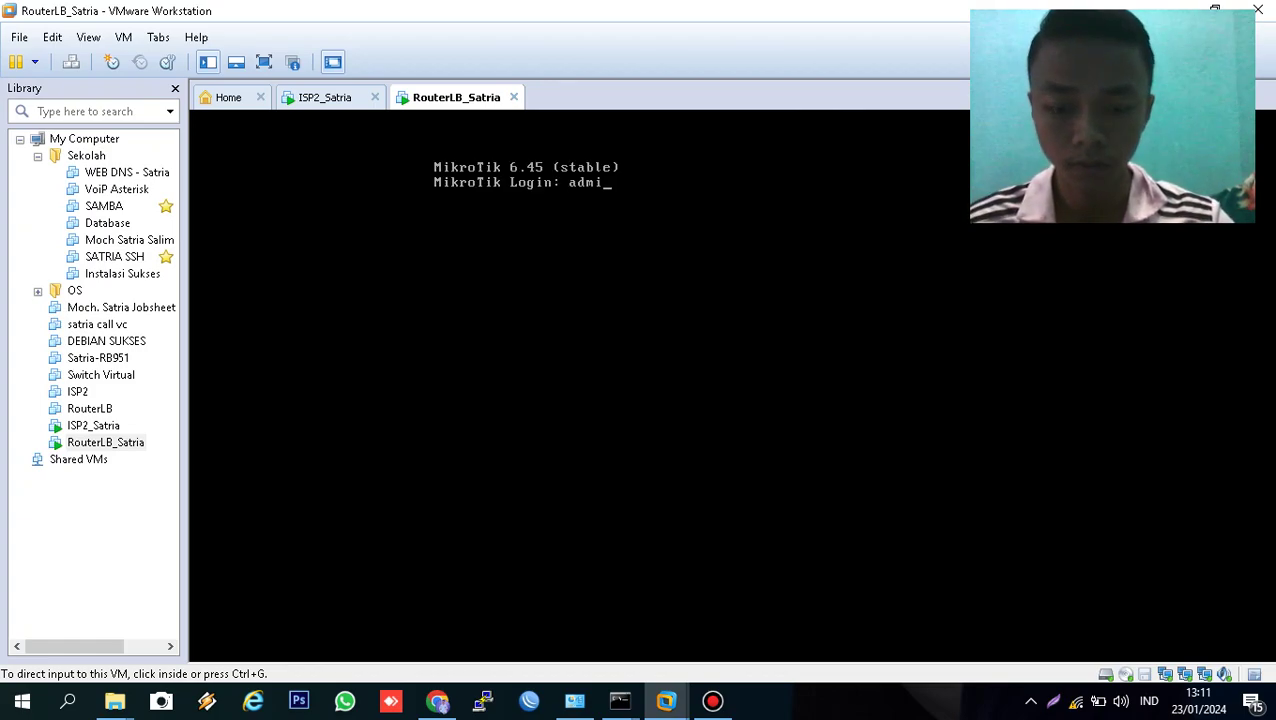
pyautogui.write('n')
pyautogui.press('Return')
pyautogui.press('Return')
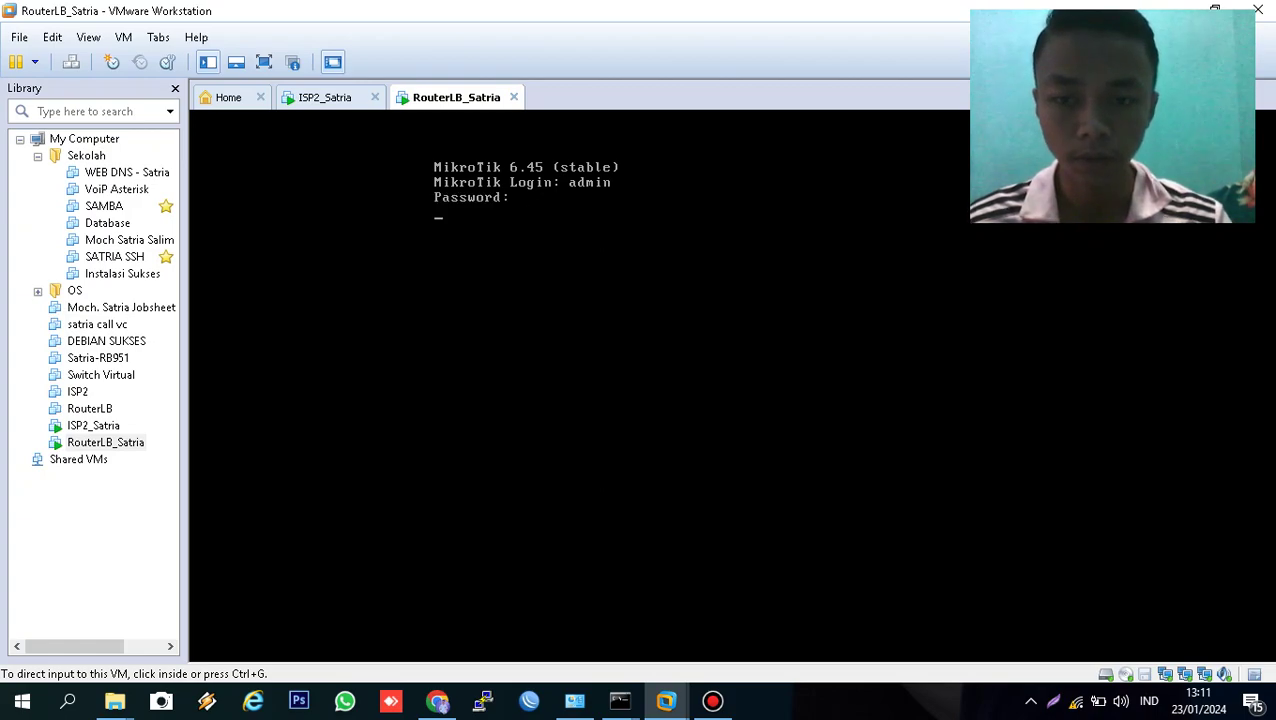
pyautogui.press('n')
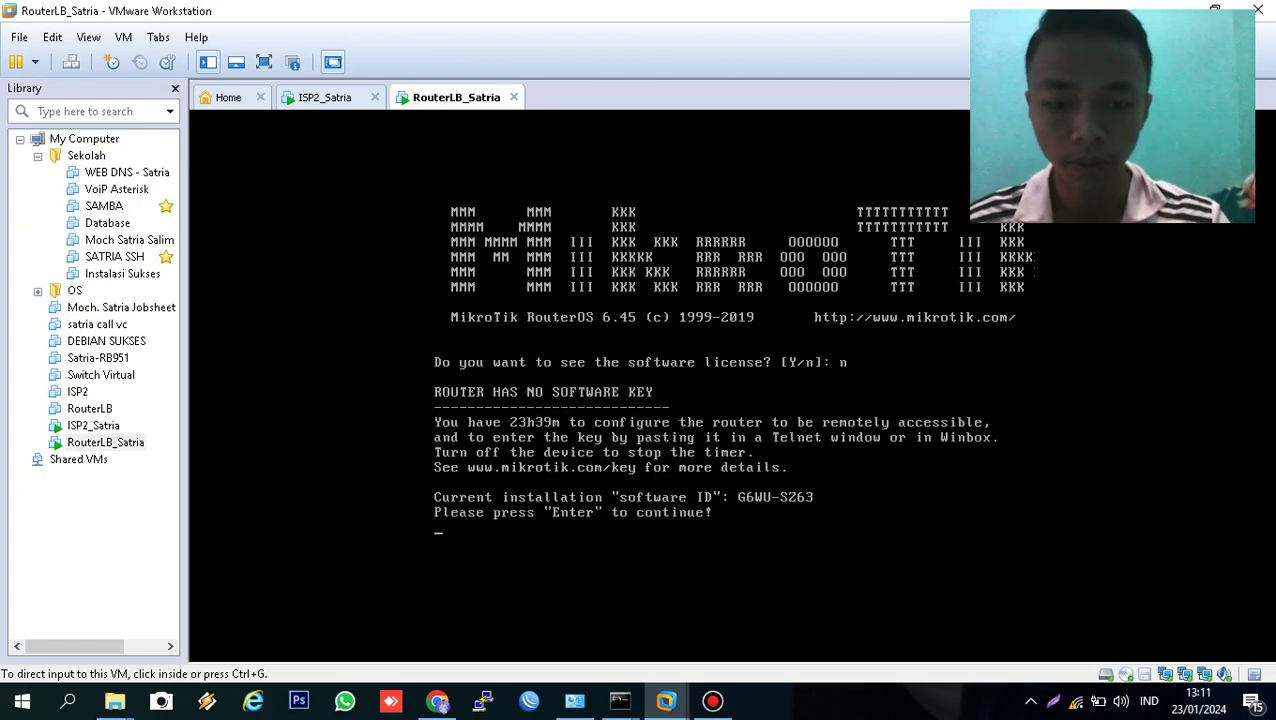
pyautogui.press('Return')
# - Set the system identity name to RouterLB_Satria
pyautogui.write('sy')
pyautogui.press('Tab')
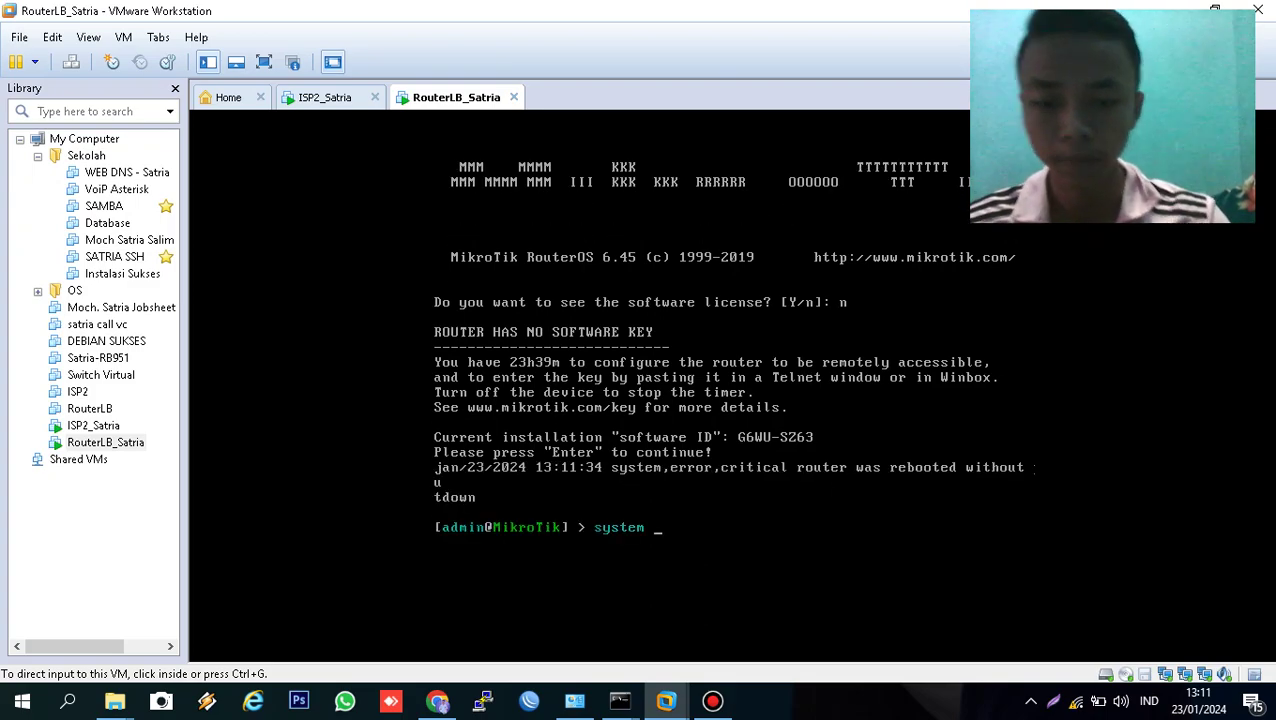
pyautogui.write('identity set')
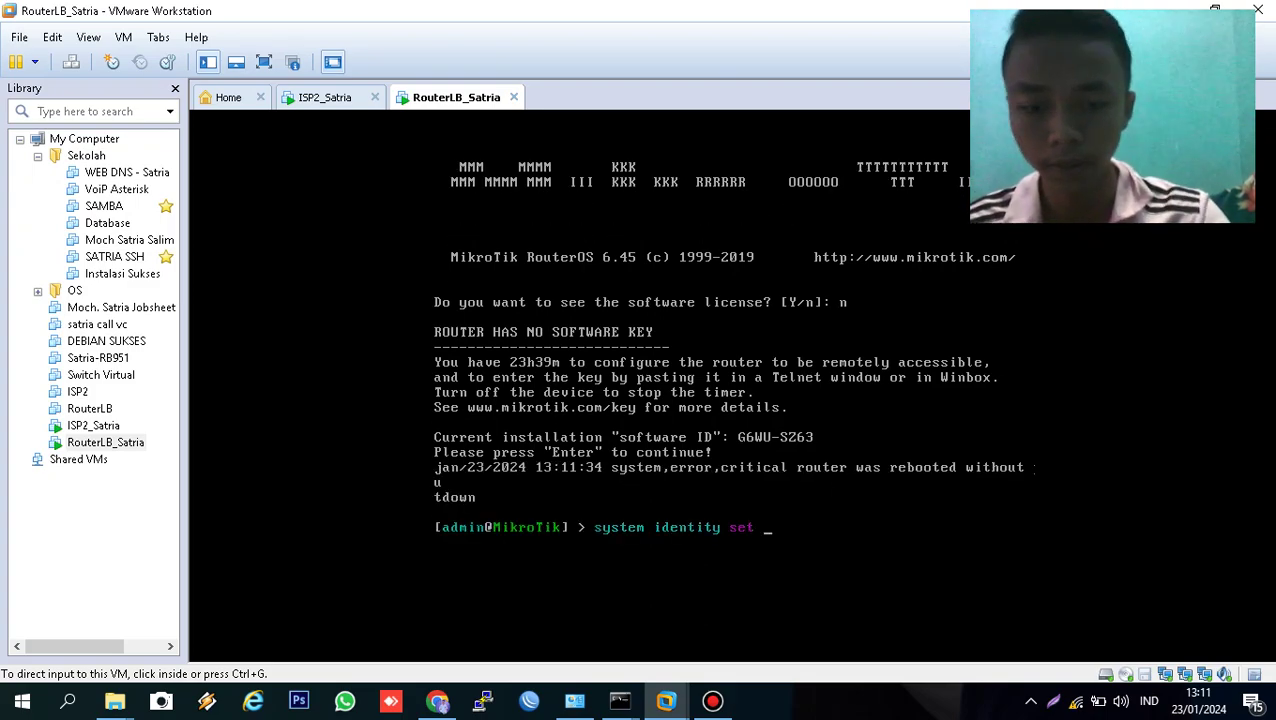
pyautogui.write(' name=')
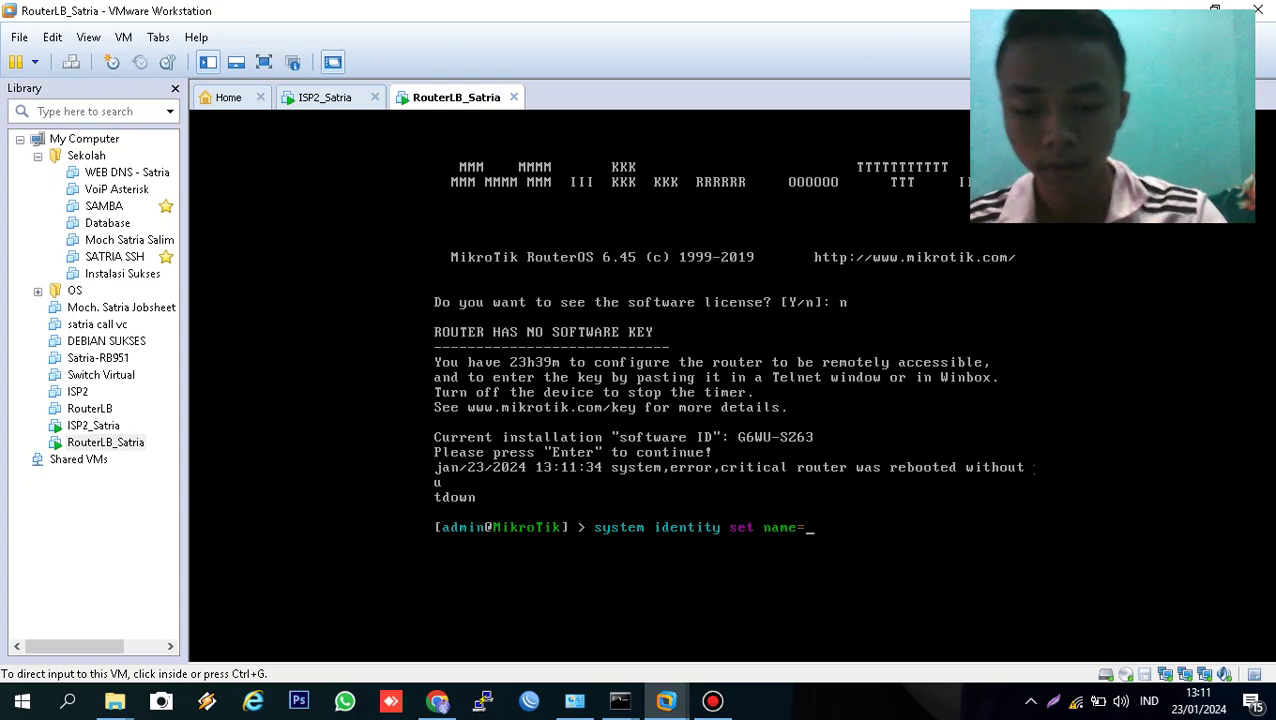
pyautogui.write('Ro')
pyautogui.write('uterLB_Satri')
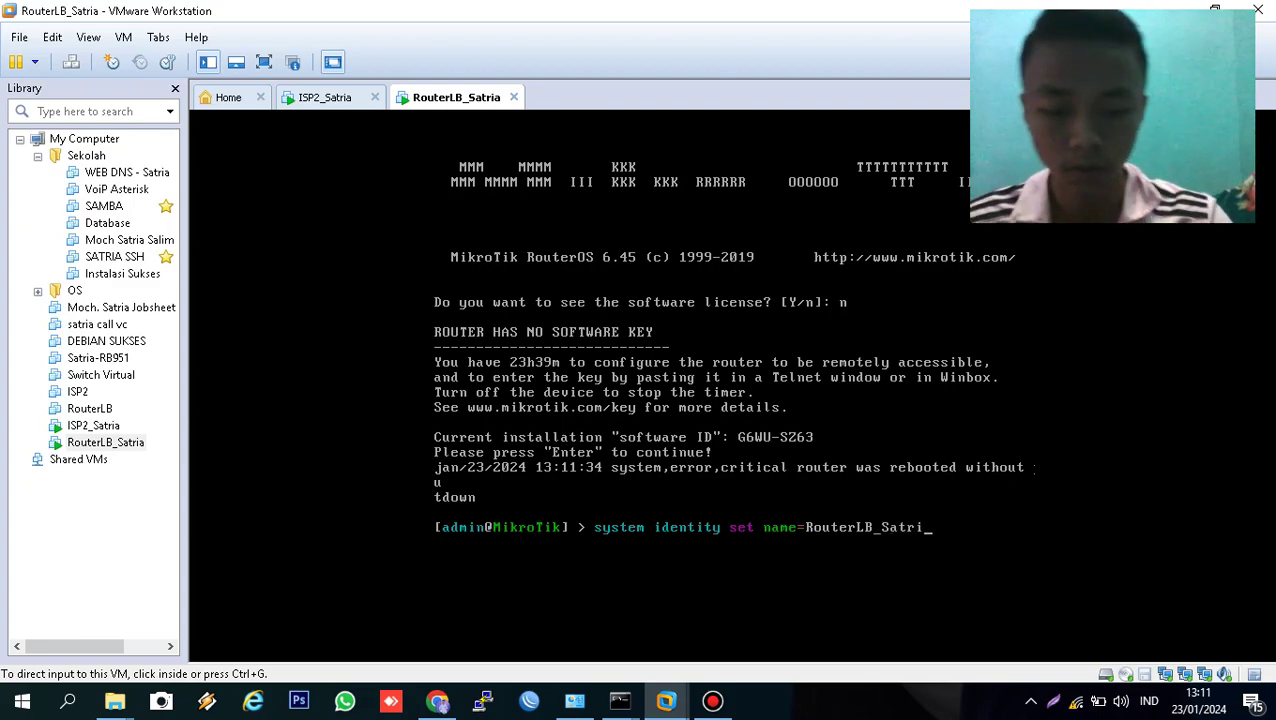
pyautogui.write('a')
pyautogui.press('Return')
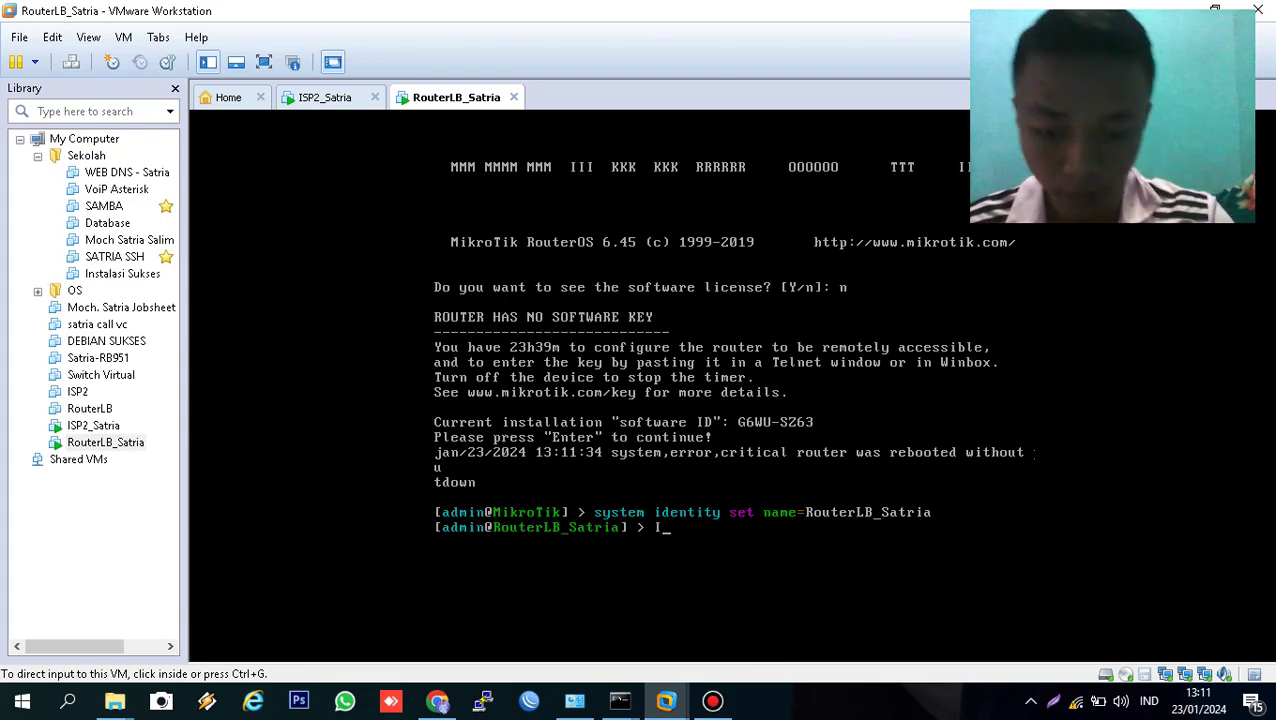
# - Add 192.168.15.1/28 to ether3 with network 192.168.15.0 and broadcast 192.168.15.255, correcting the prefix and interface typos
pyautogui.write('ip address add a')
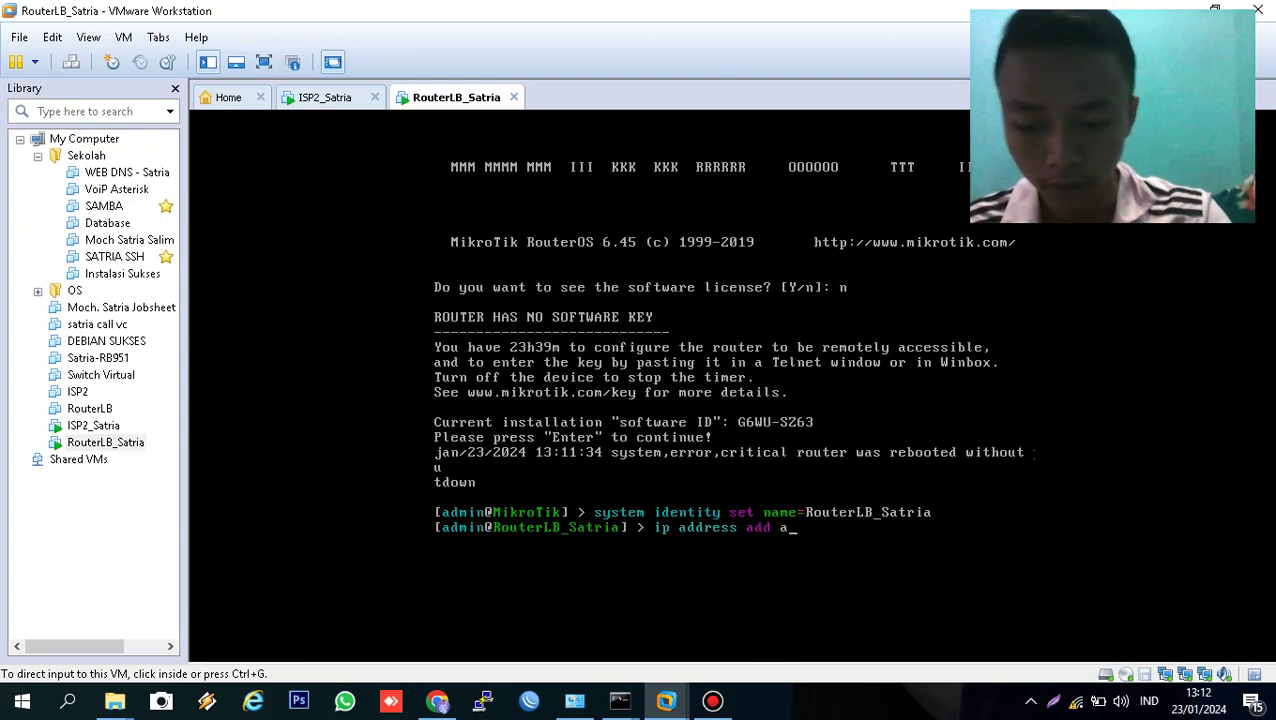
pyautogui.press('Tab')
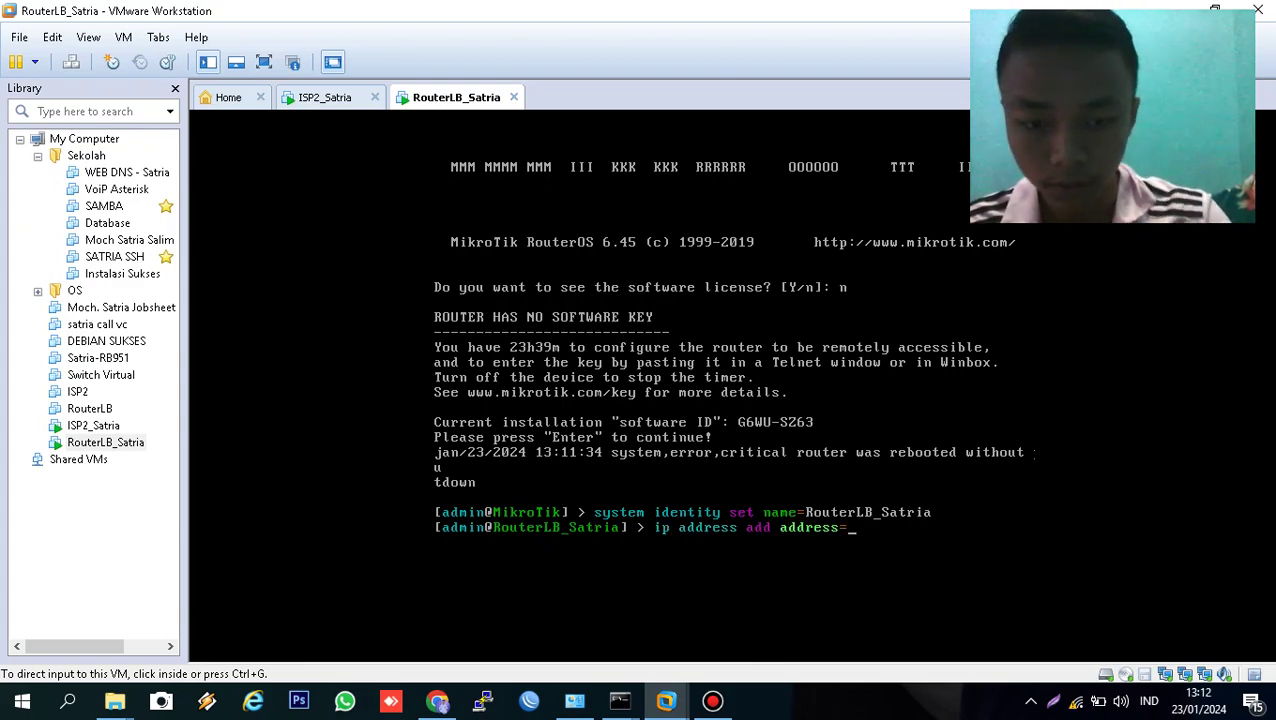
pyautogui.write('1')
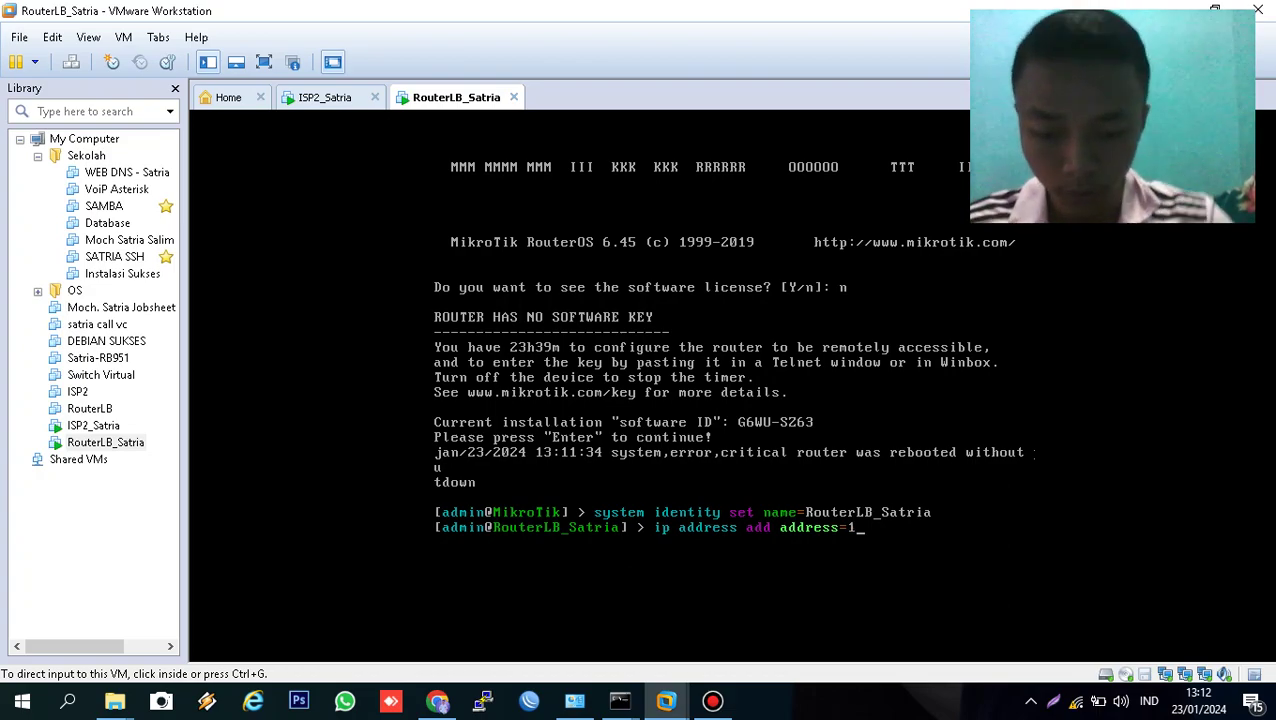
pyautogui.write('92.168.15.1/18')
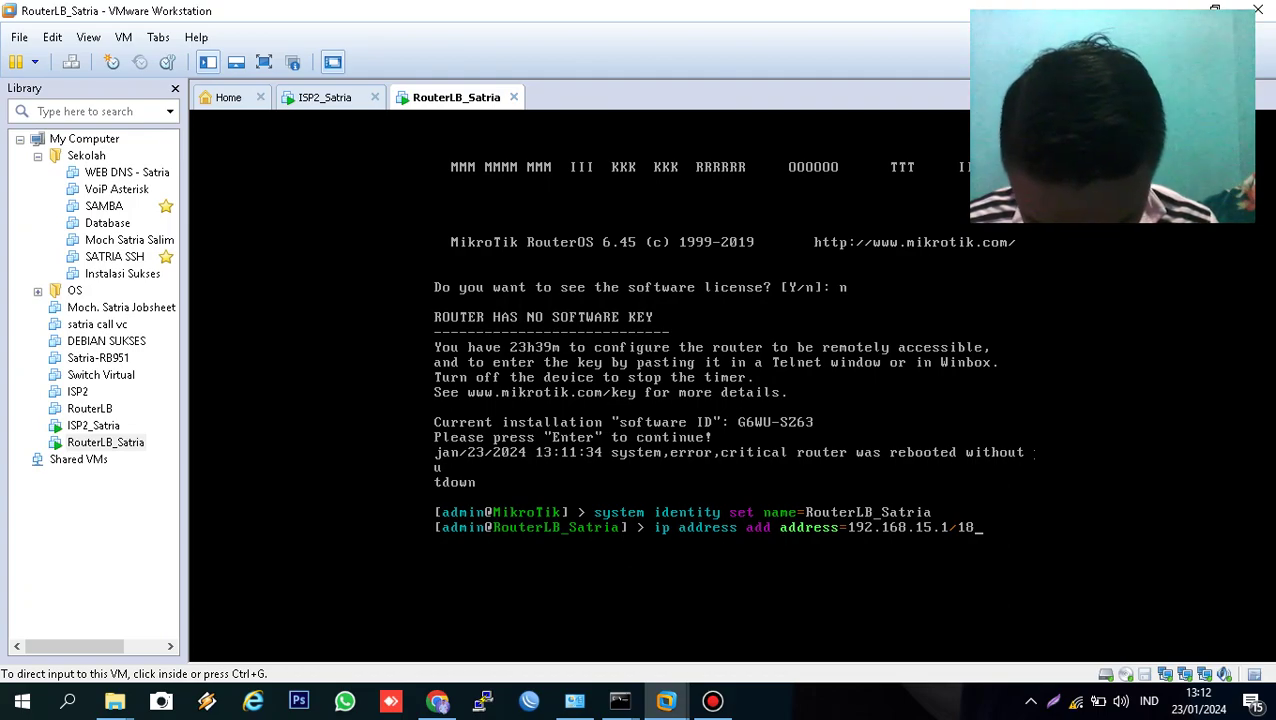
pyautogui.press('BackSpace')
pyautogui.press('BackSpace')
pyautogui.write('28')
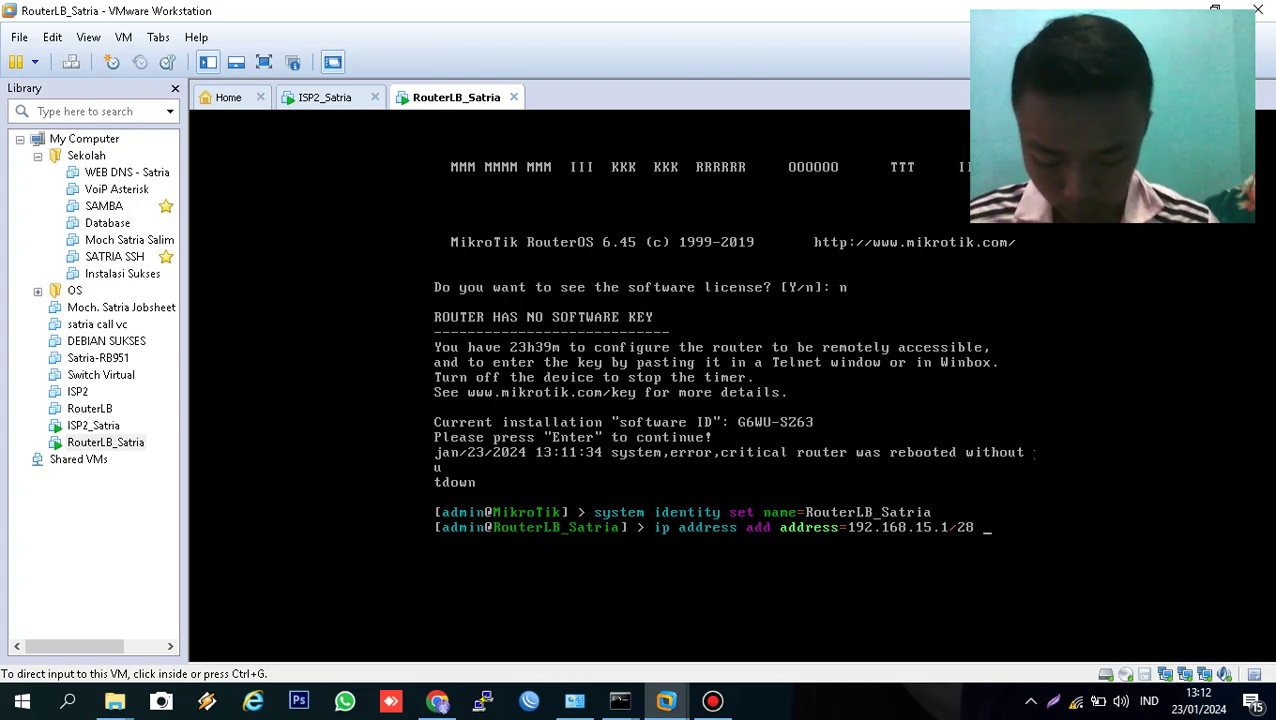
pyautogui.write(' networ')
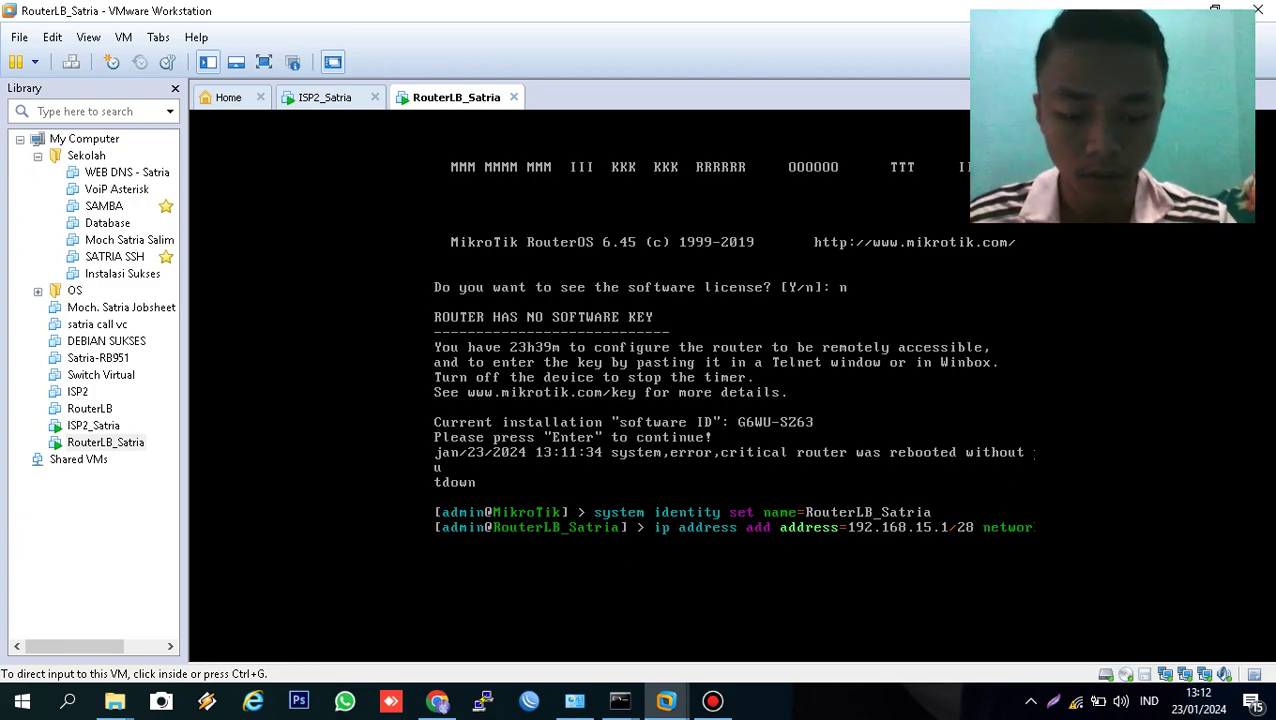
pyautogui.press('Return')
pyautogui.write('.15.')
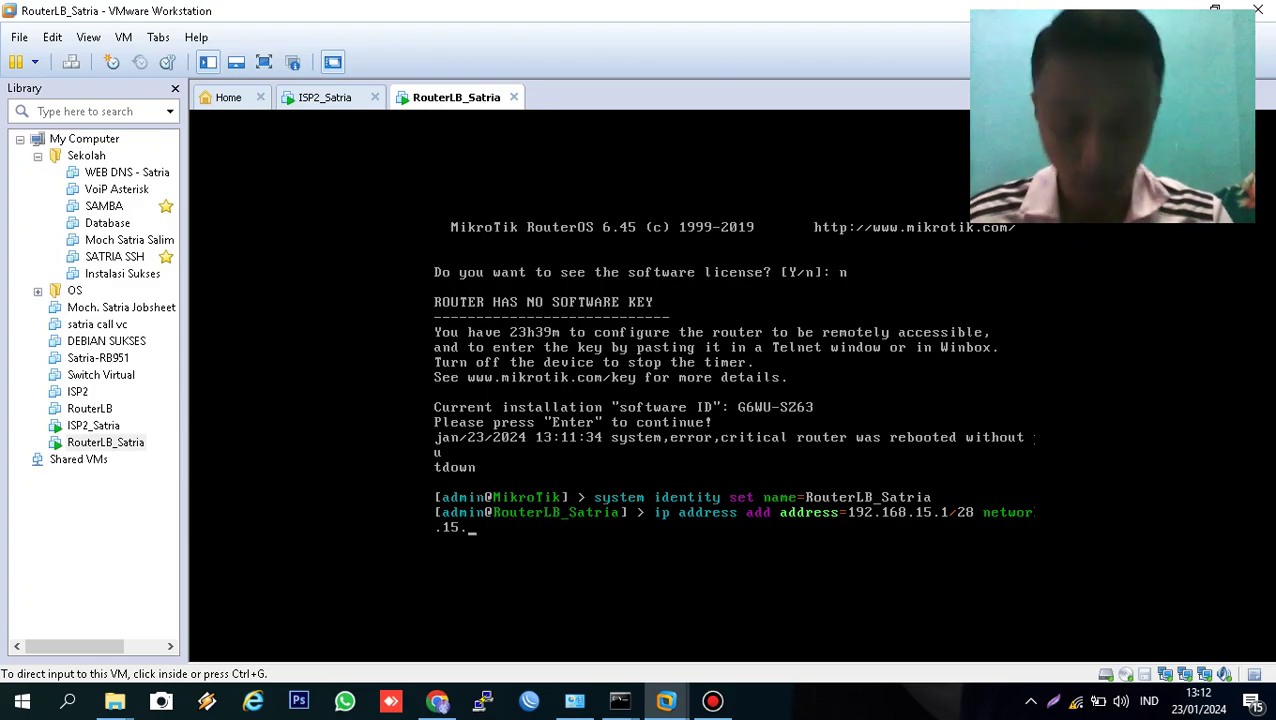
pyautogui.write('0 broadcast=')
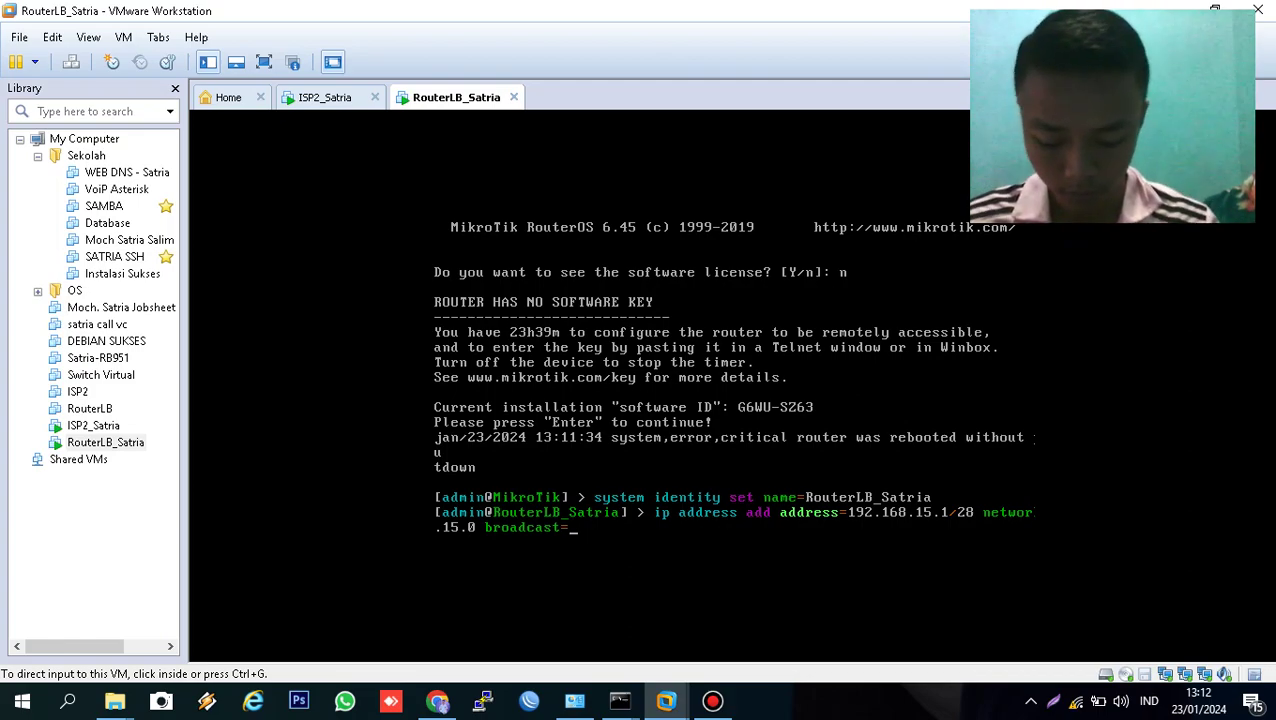
pyautogui.write('1')
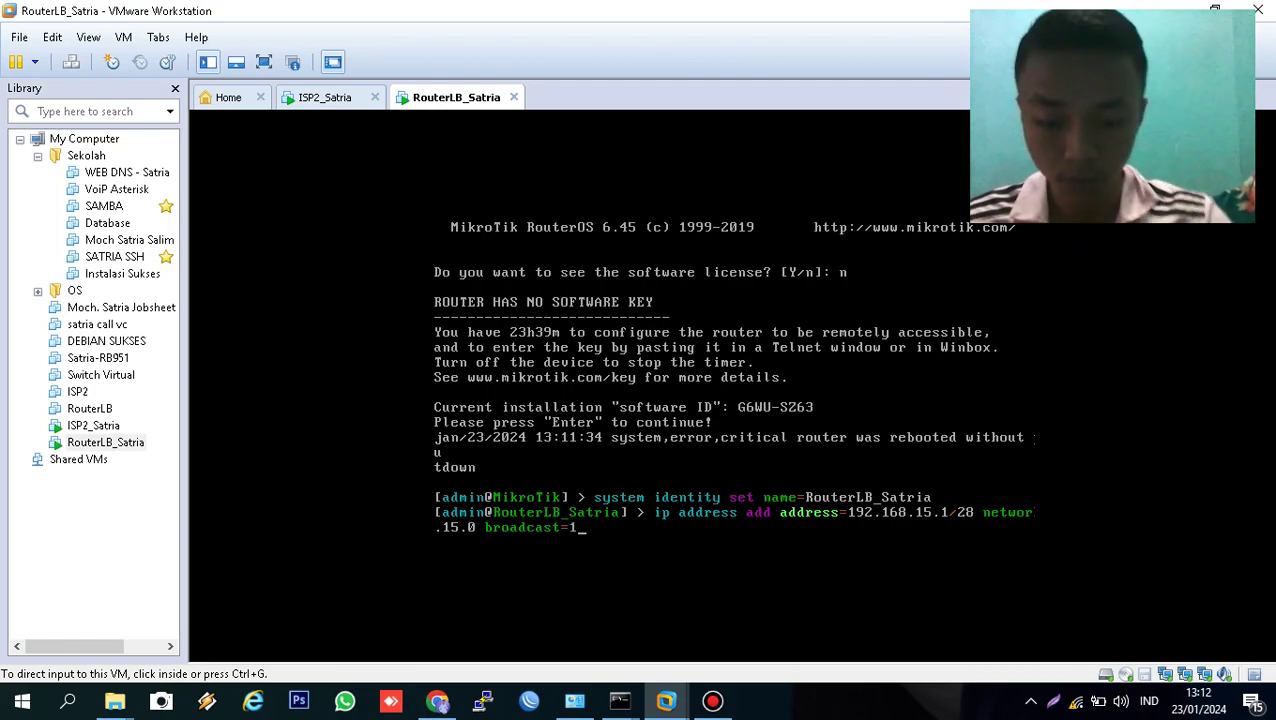
pyautogui.write('92.168.')
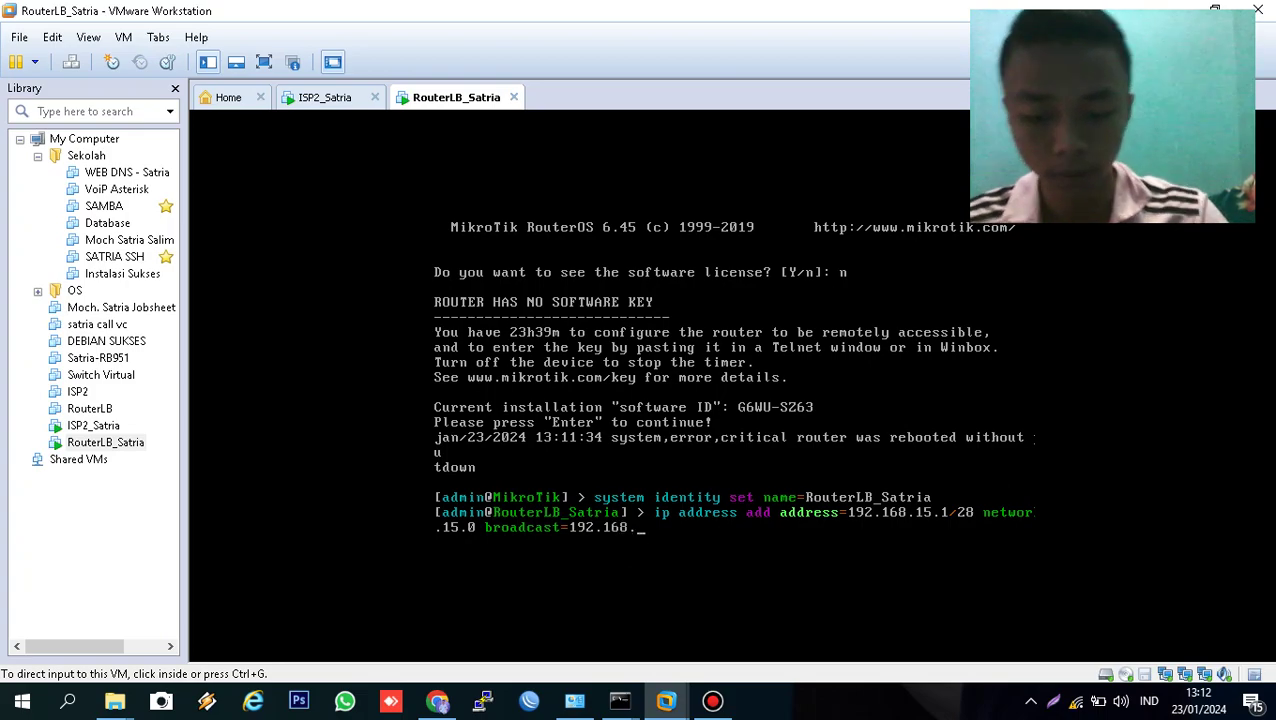
pyautogui.write('15.255')
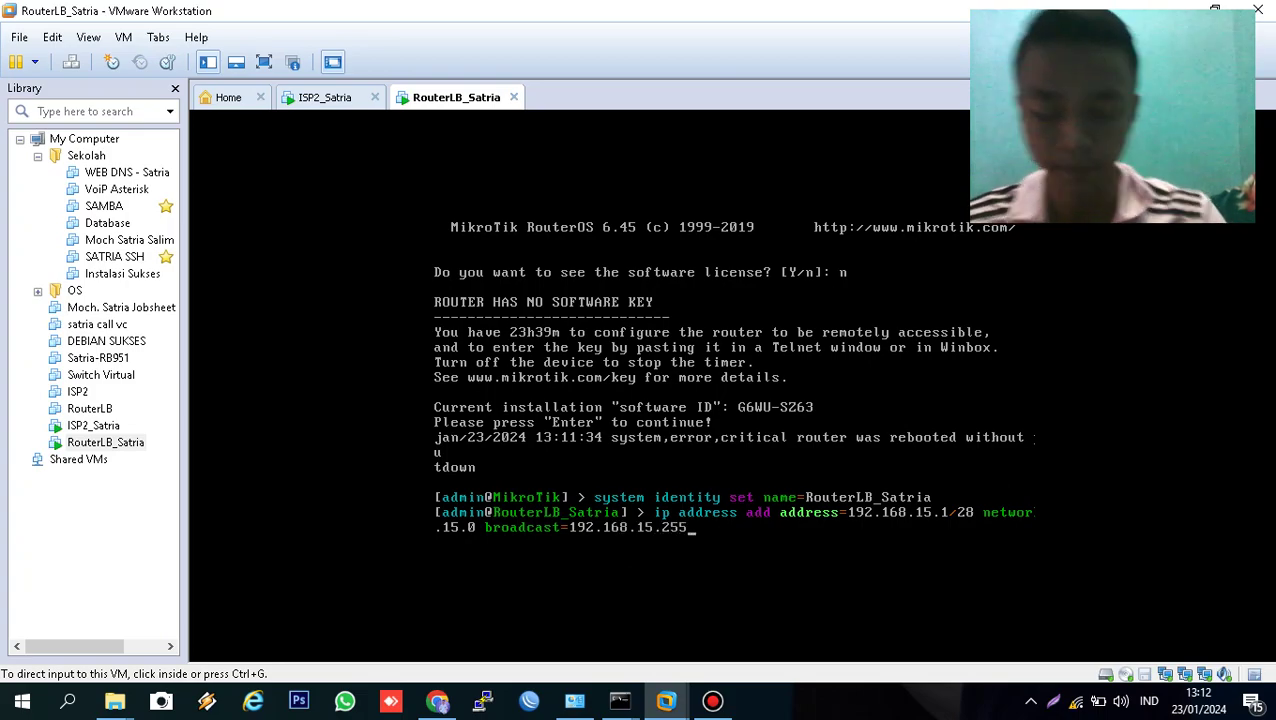
pyautogui.write(' interface=')
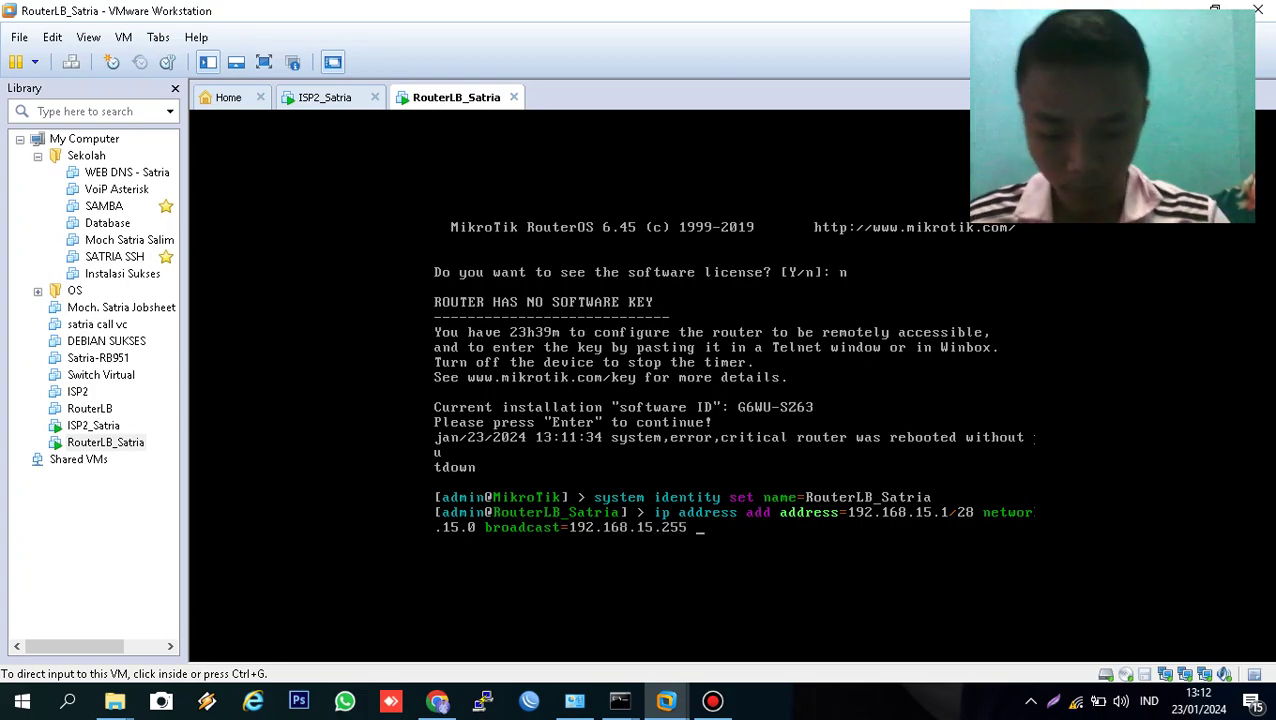
pyautogui.write('e')
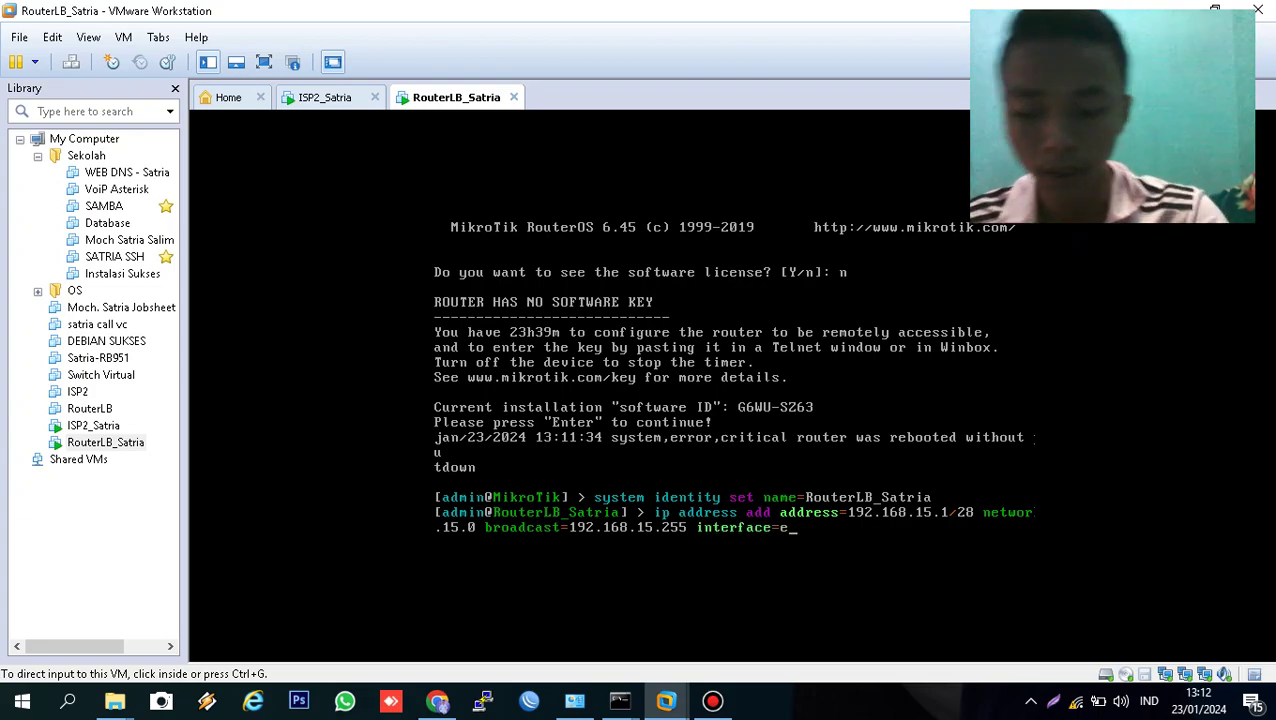
pyautogui.write('ther2')
pyautogui.press('BackSpace')
pyautogui.write('3')
pyautogui.press('Return')
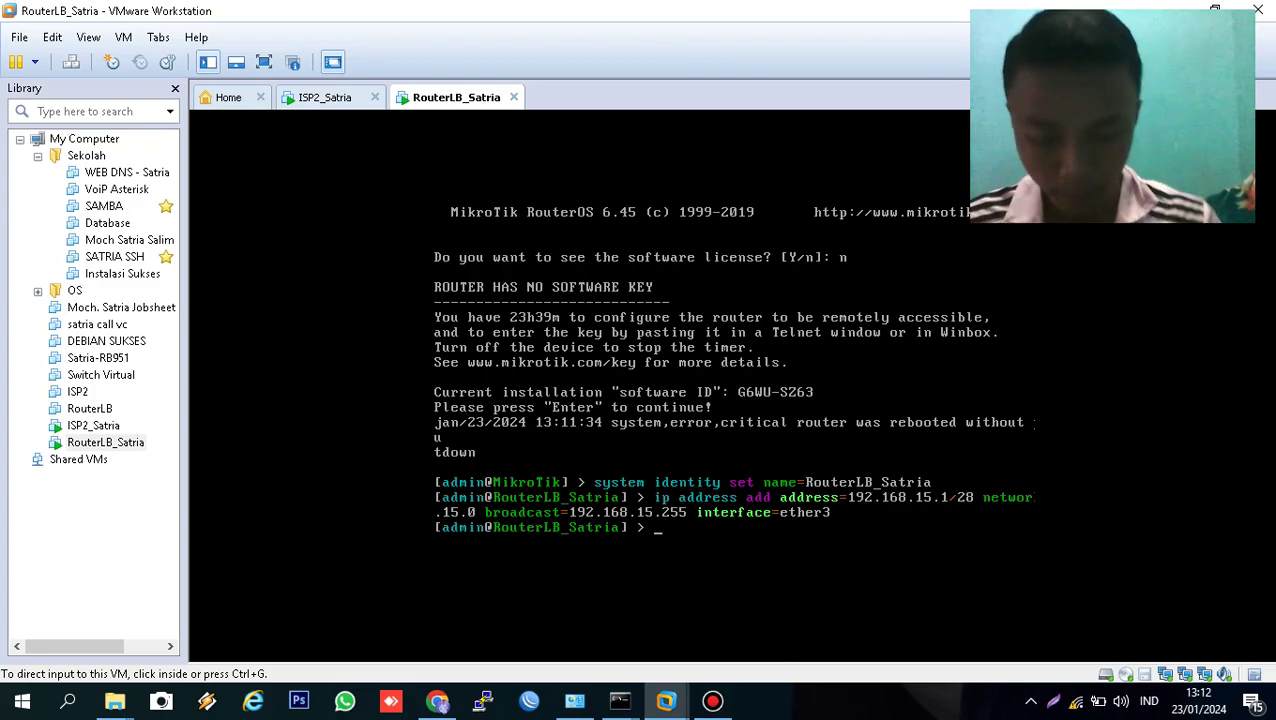
pyautogui.write('ip')
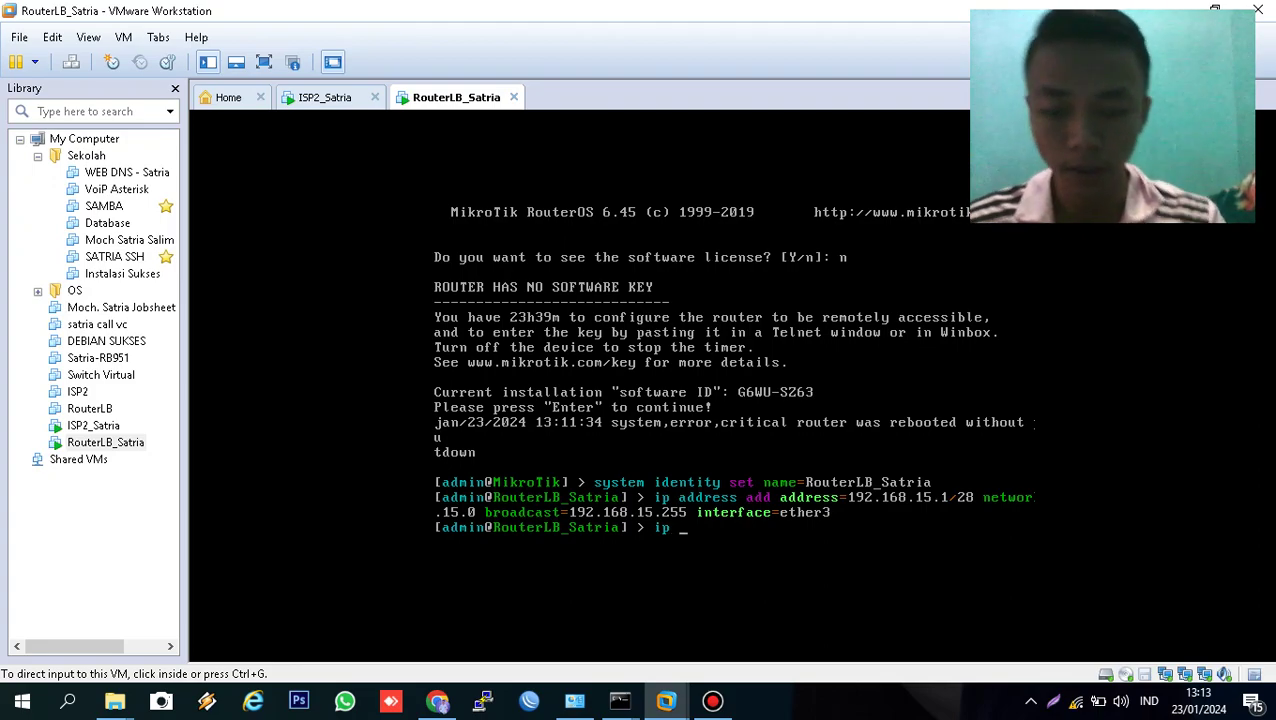
# - On ISP2_Satria, rerun 'ip dhcp-client print' to confirm ether1 holds 192.168.43.19/24, then return to RouterLB_Satria
pyautogui.click(326, 104)
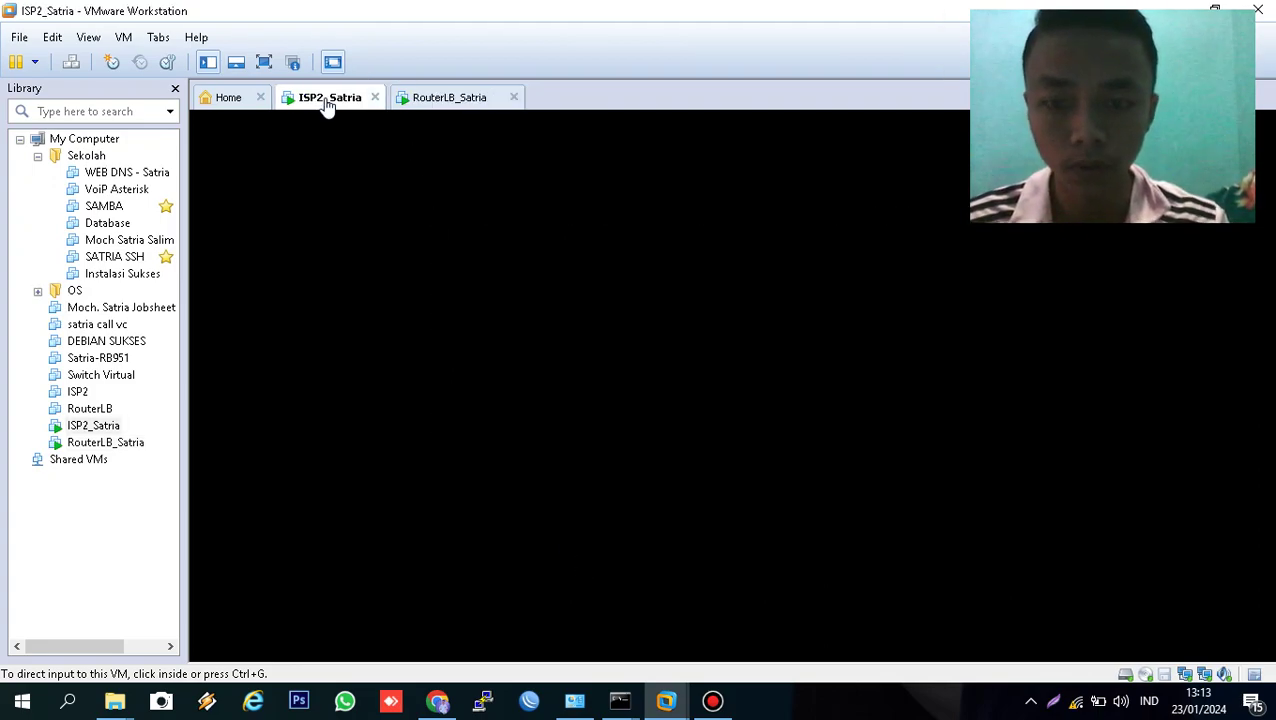
pyautogui.click(678, 373)
pyautogui.press('Up')
pyautogui.press('Up')
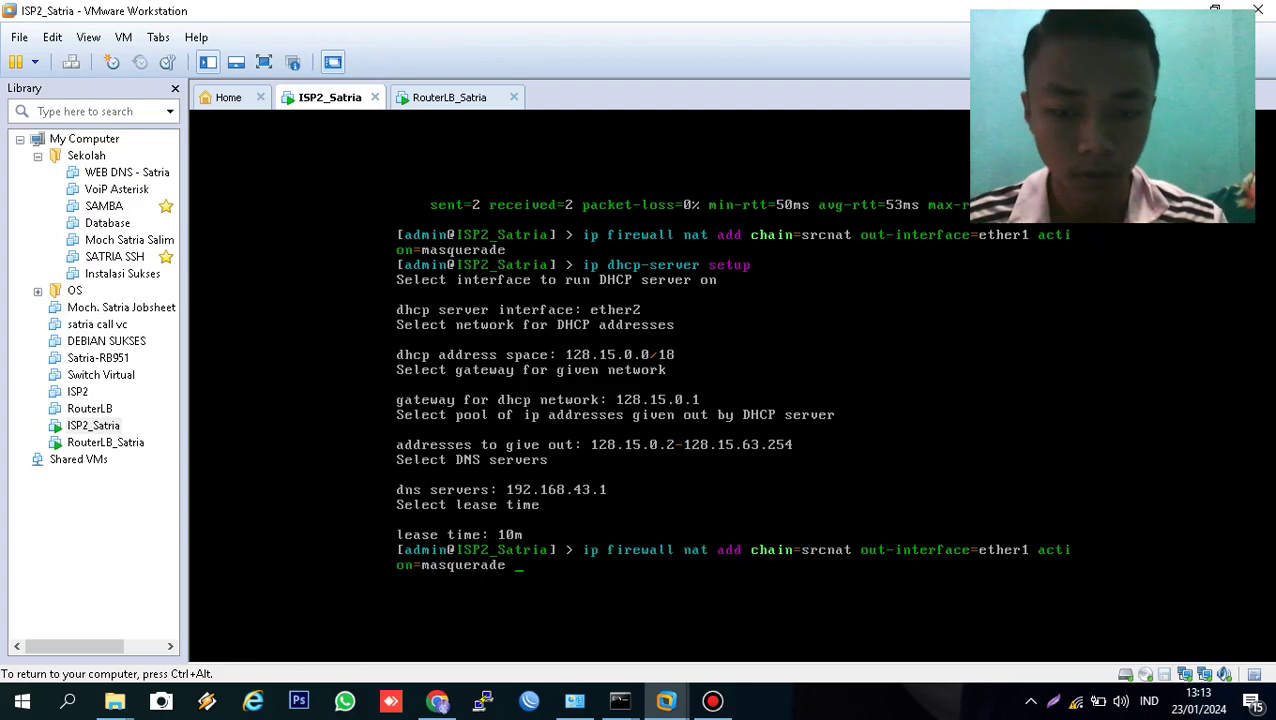
pyautogui.press('Down')
pyautogui.press('Up')
pyautogui.press('Up')
pyautogui.press('Up')
pyautogui.press('Up')
pyautogui.press('Up')
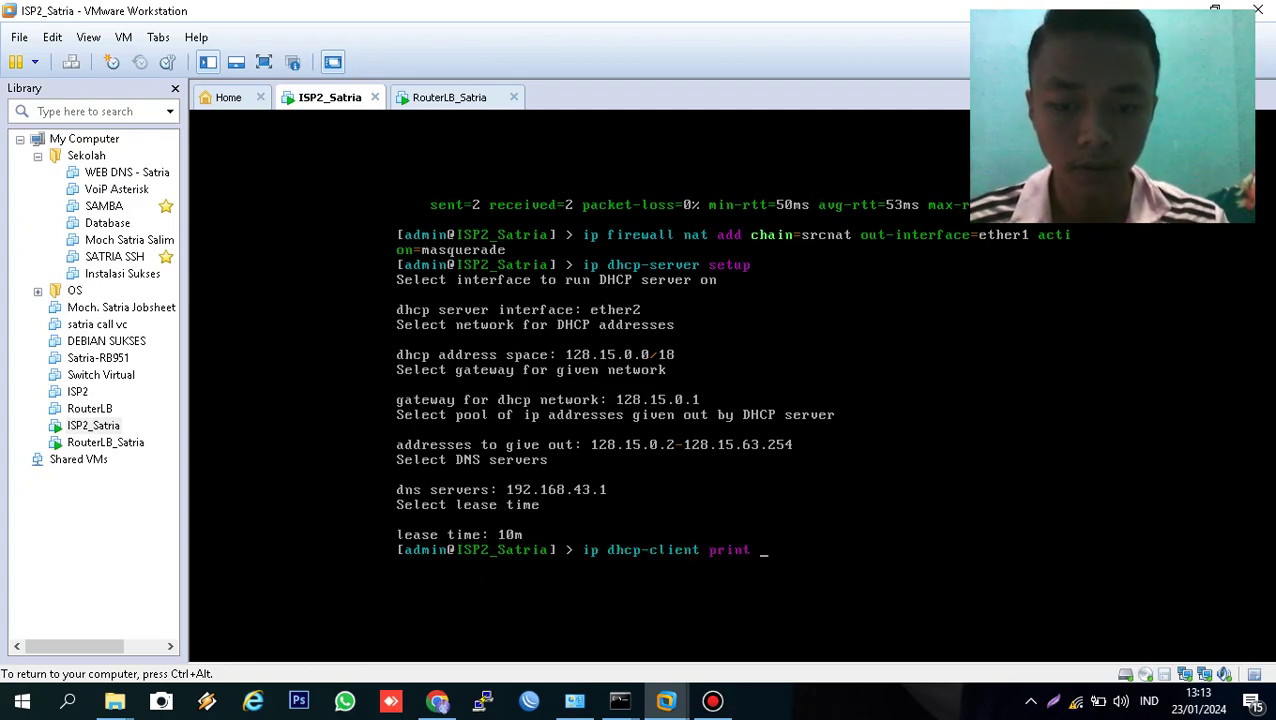
pyautogui.press('Return')
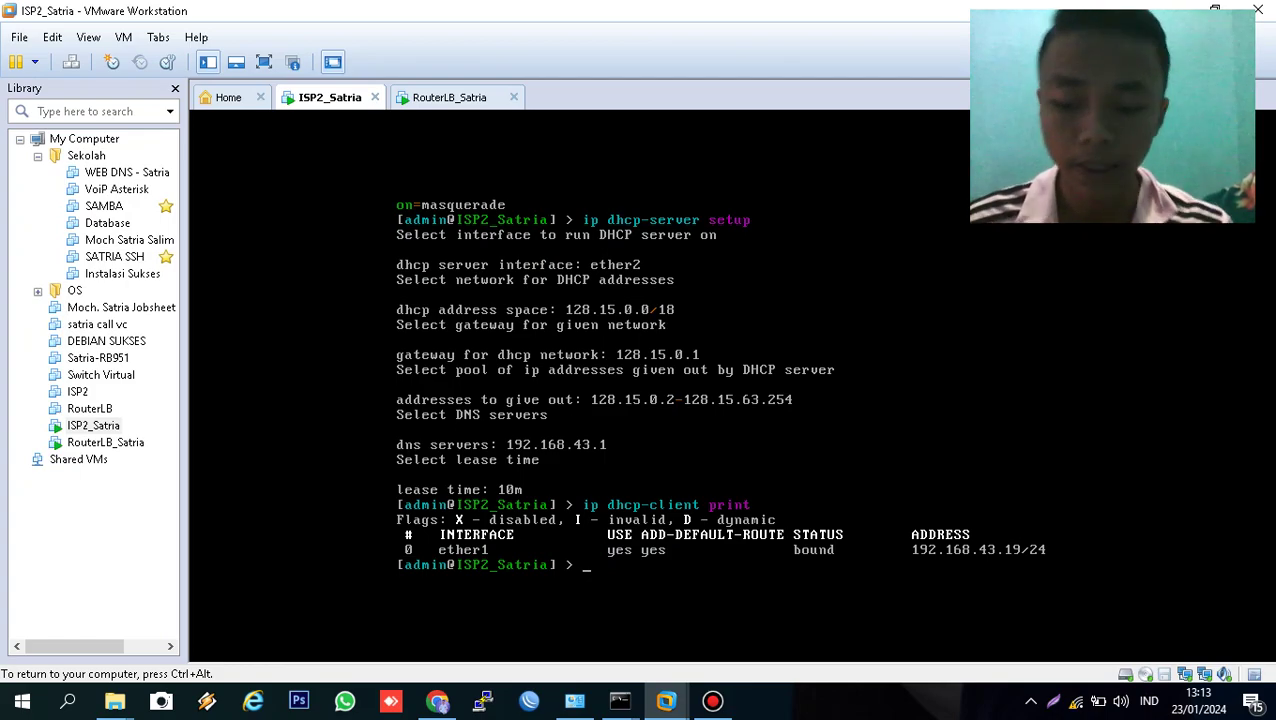
pyautogui.hotkey('ctrl', 'alt')
pyautogui.click(452, 100)
# - Add 192.168.43.77/24 to ether1 and list addresses to see it beside 192.168.15.1/28
pyautogui.click(562, 335)
pyautogui.write('address add address=1')
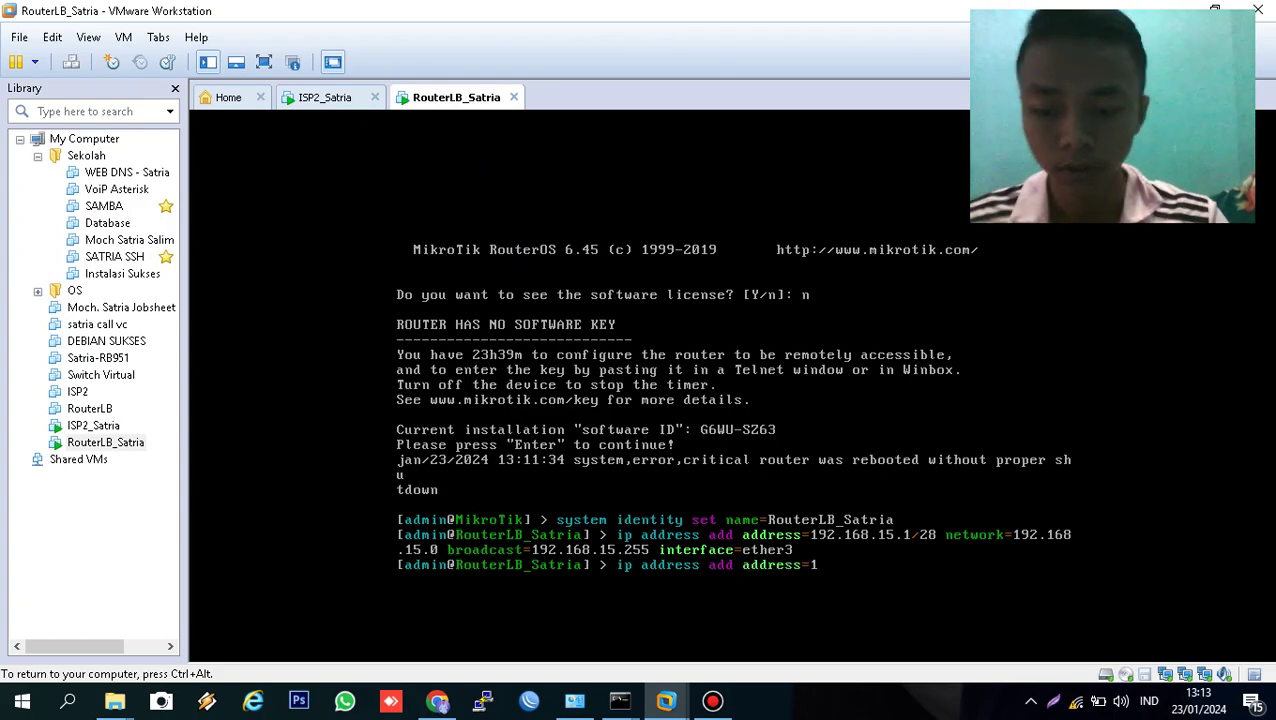
pyautogui.write('92.168.')
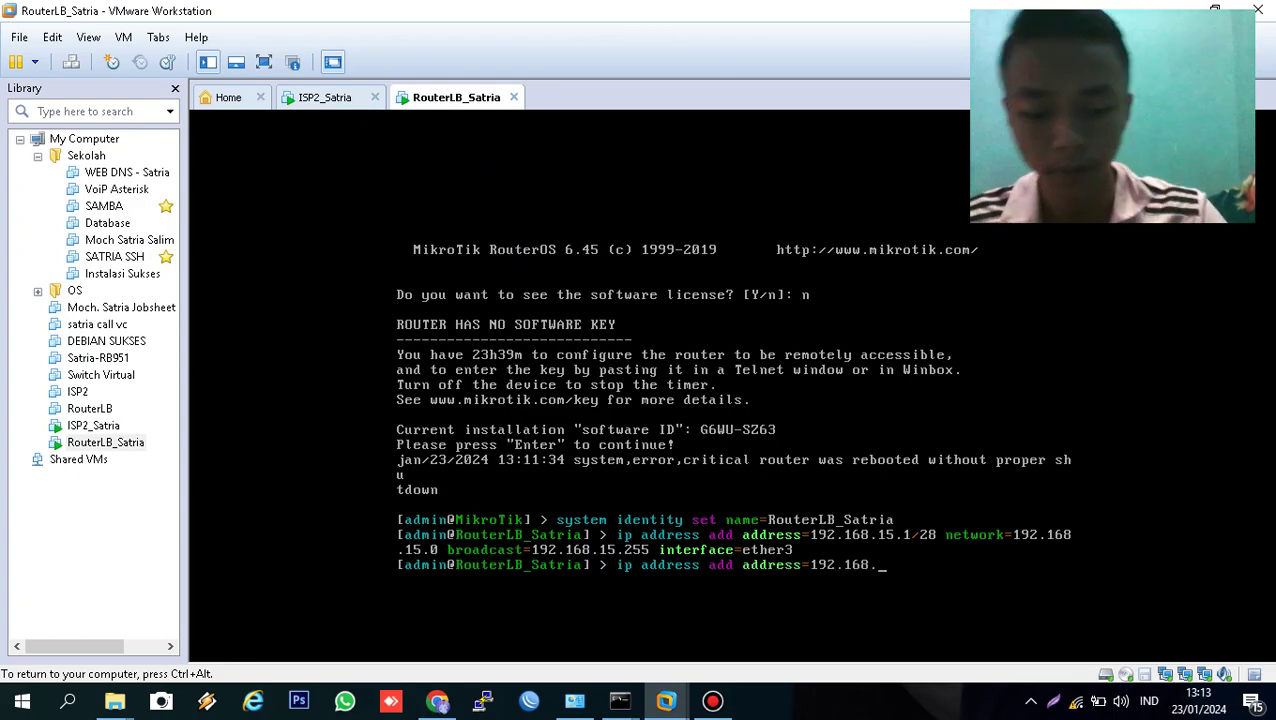
pyautogui.write('43.')
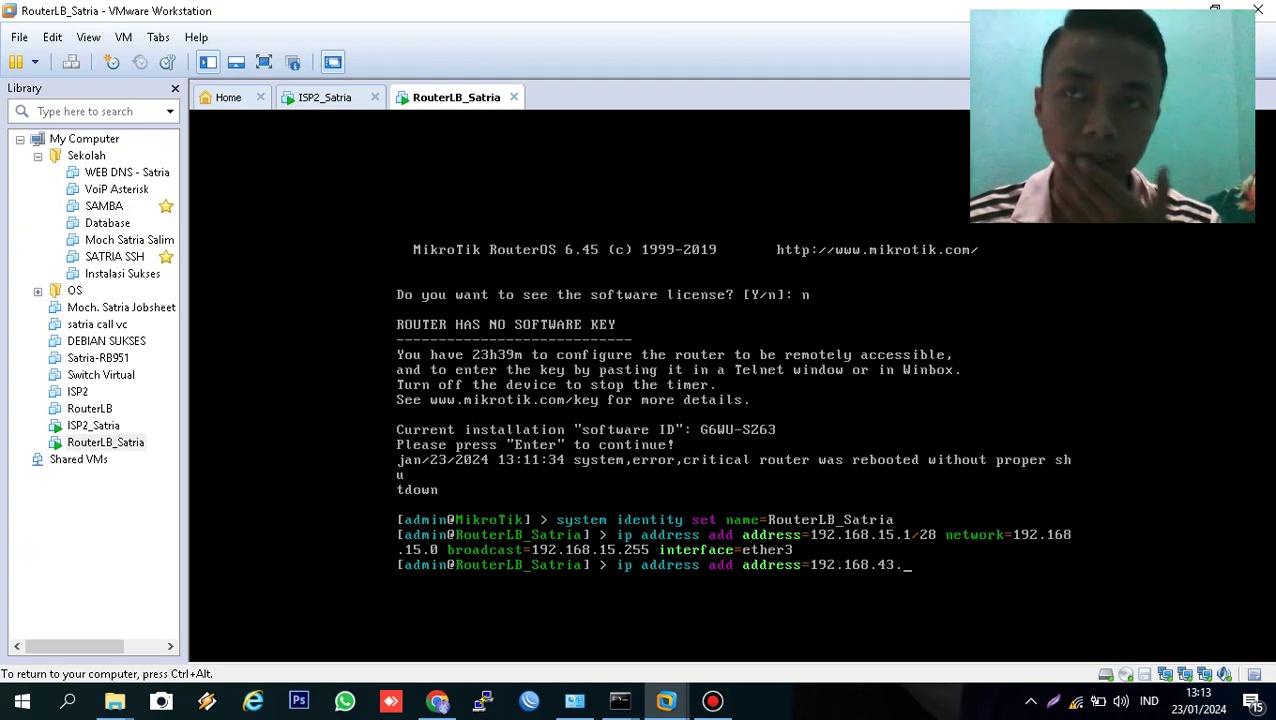
pyautogui.write('77')
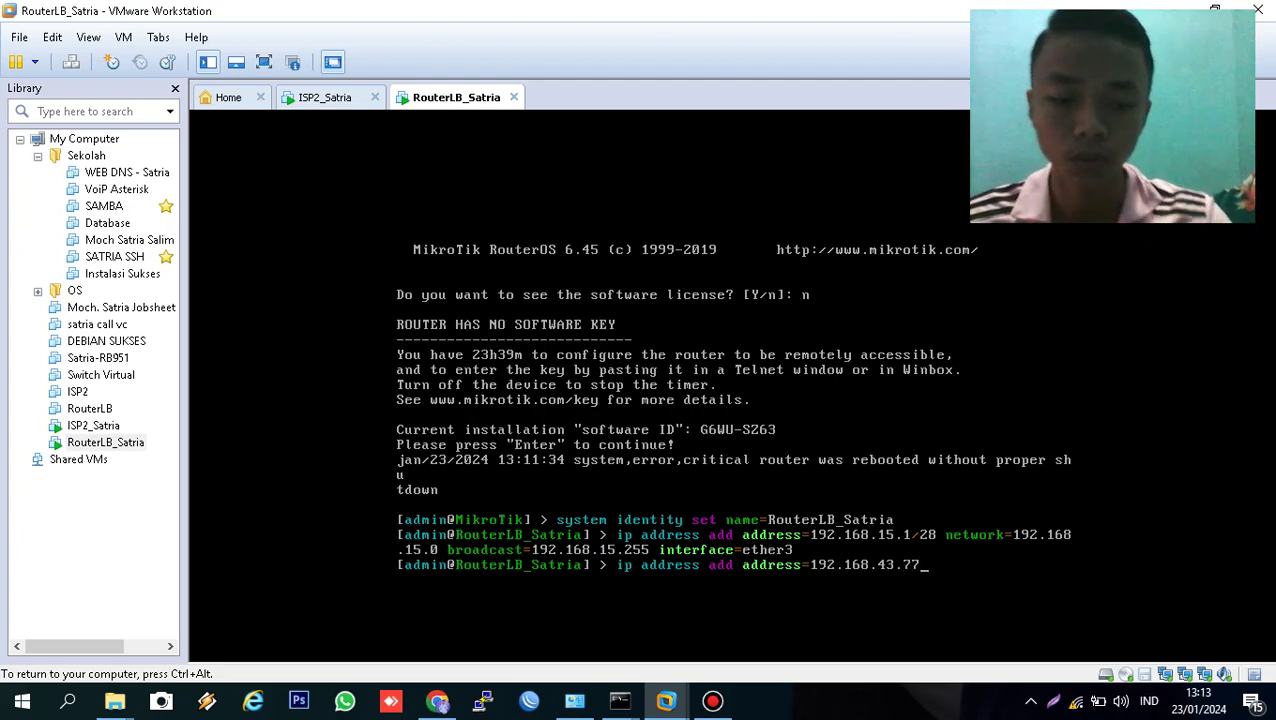
pyautogui.write('/24 ')
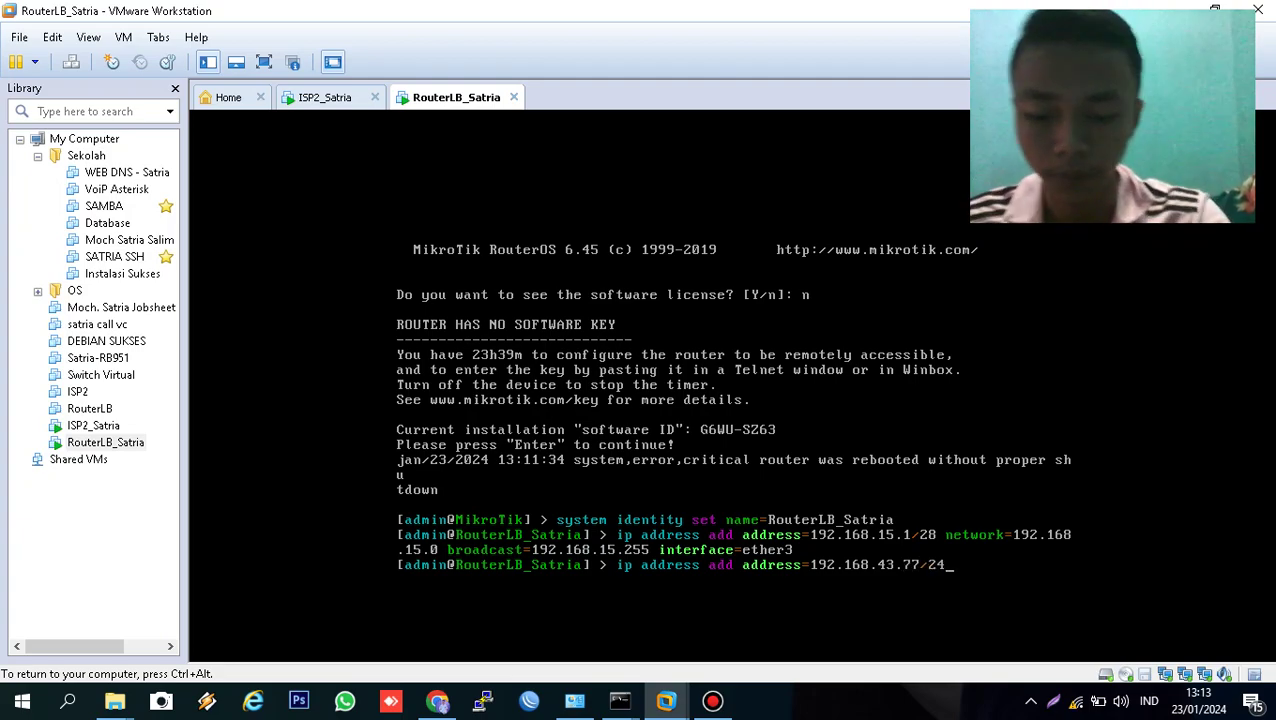
pyautogui.write('in')
pyautogui.press('Tab')
pyautogui.write('e')
pyautogui.press('Tab')
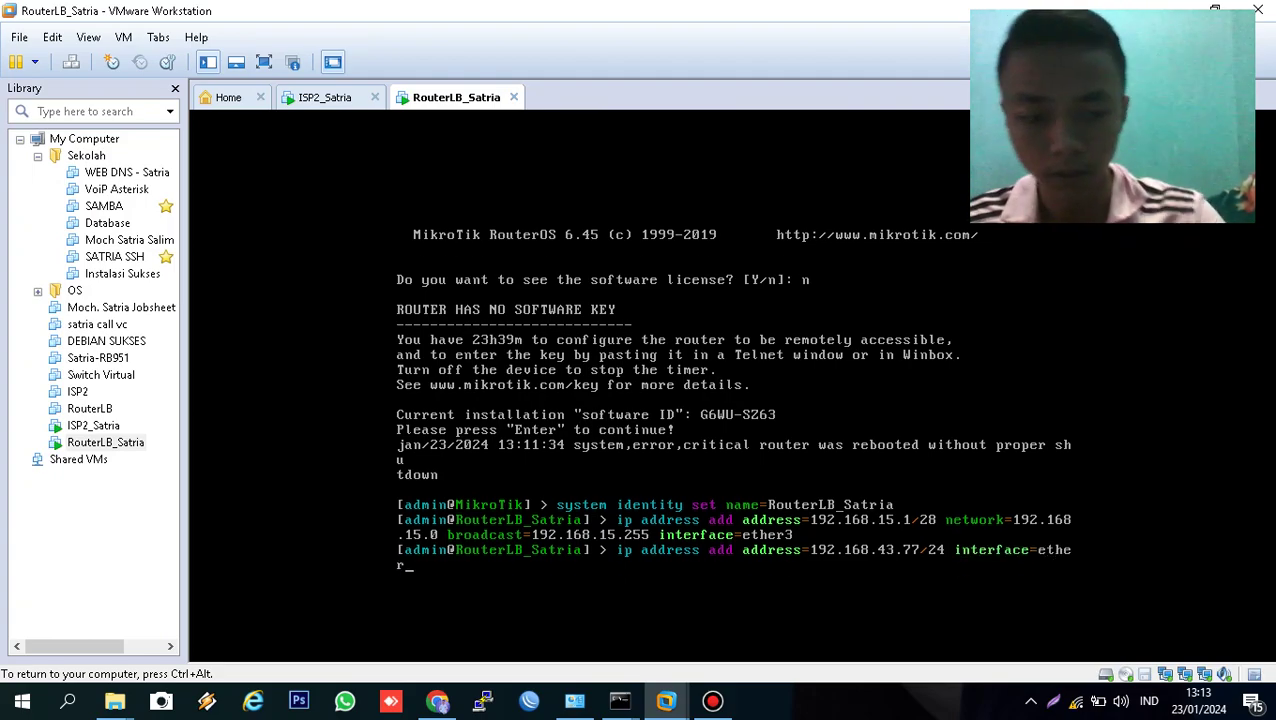
pyautogui.write('1')
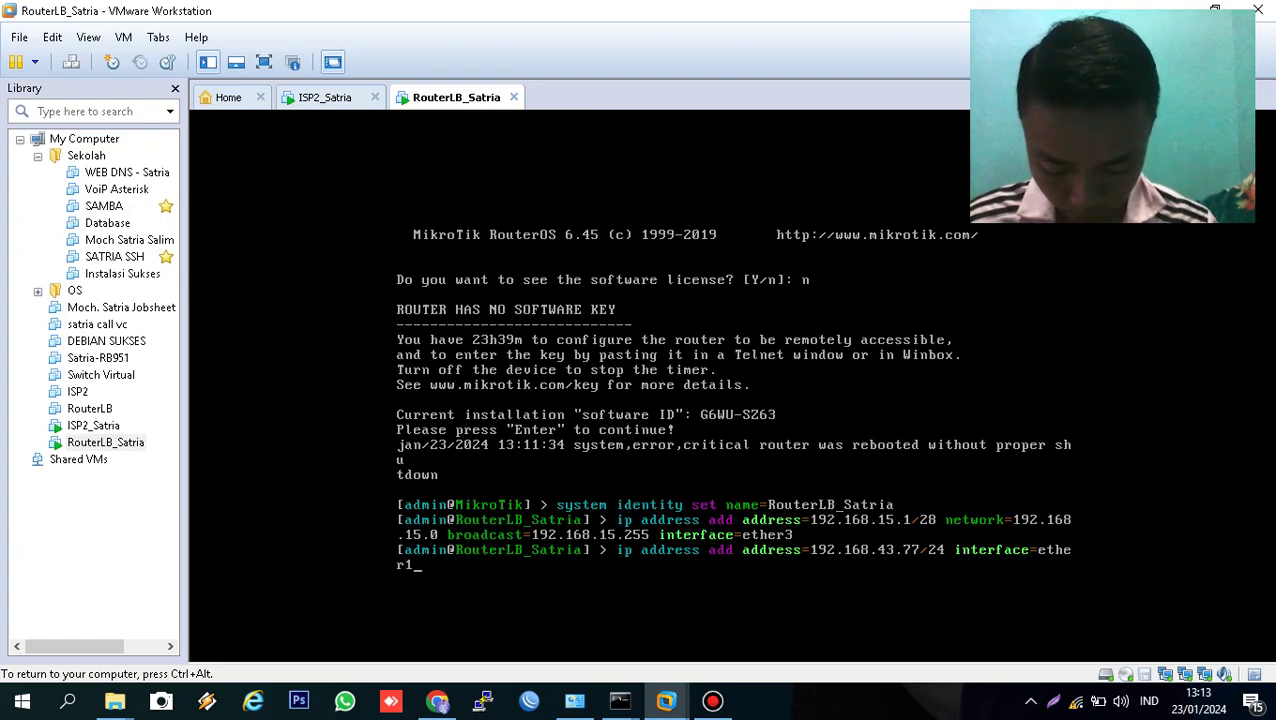
pyautogui.press('Return')
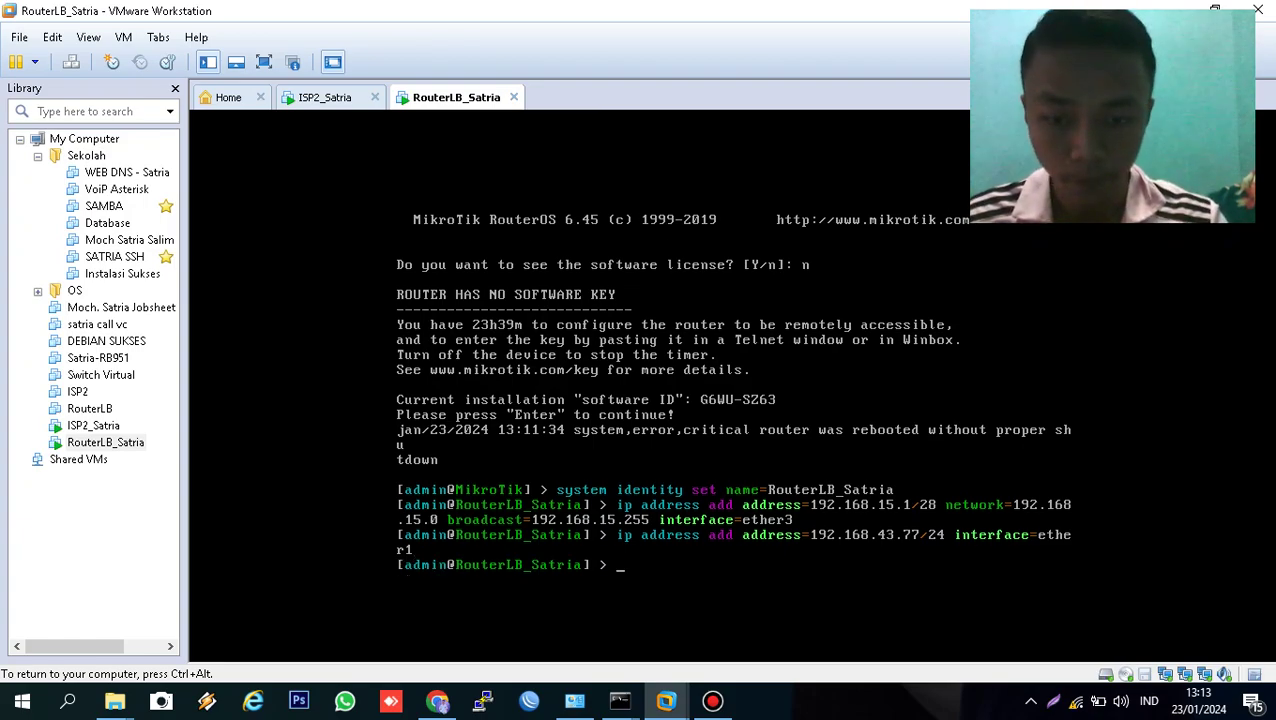
pyautogui.write('ip address ')
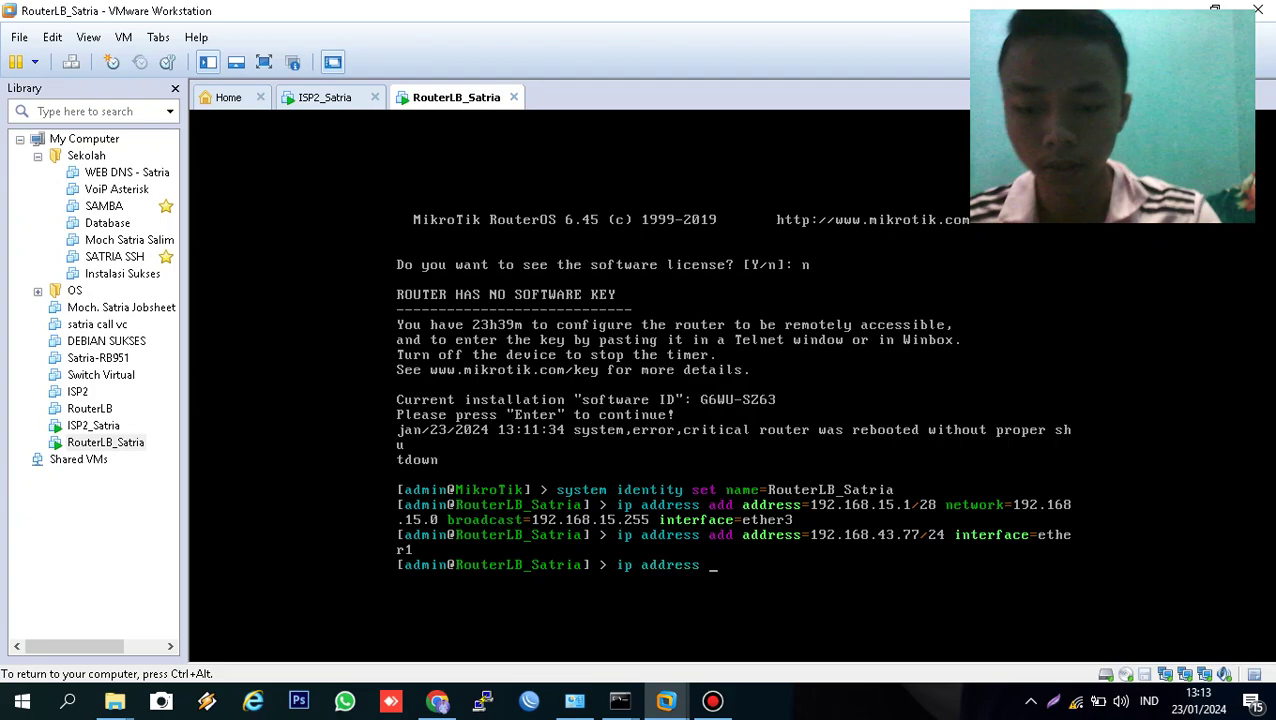
pyautogui.write('print')
pyautogui.press('Return')
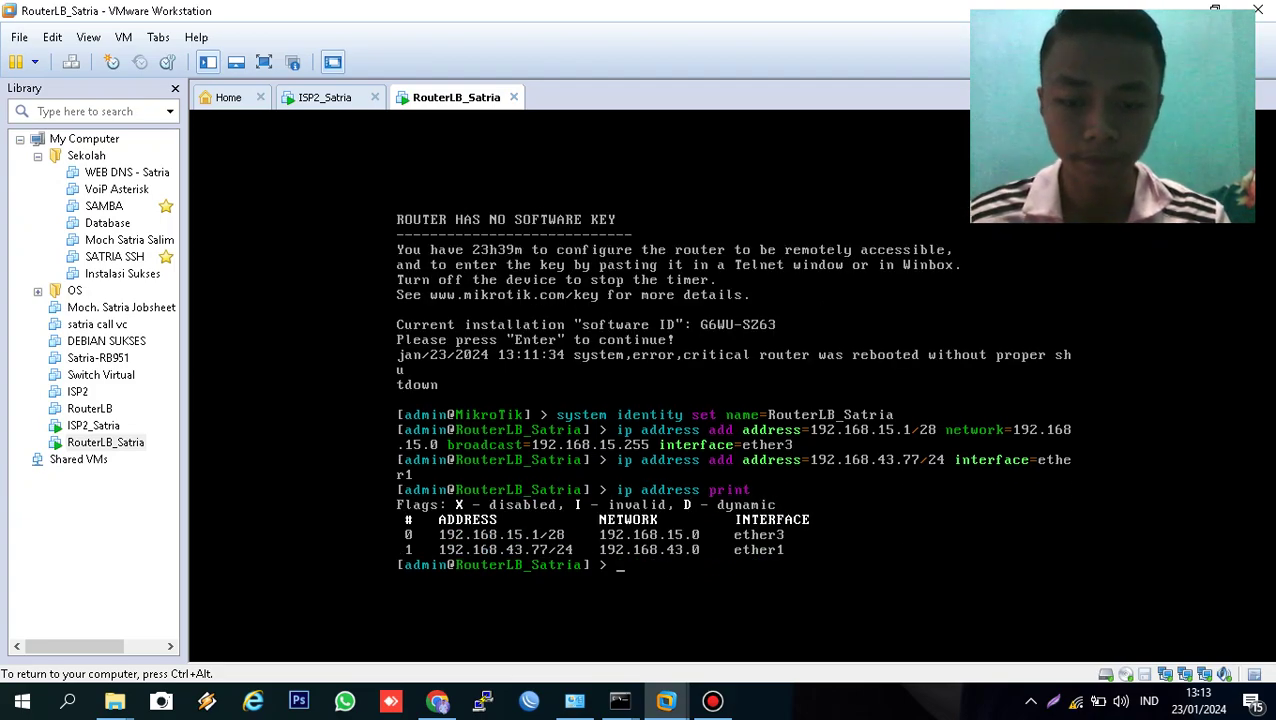
# - Add an enabled DHCP client on ether2 with add-default-route=no
pyautogui.write('ip dhcp-c')
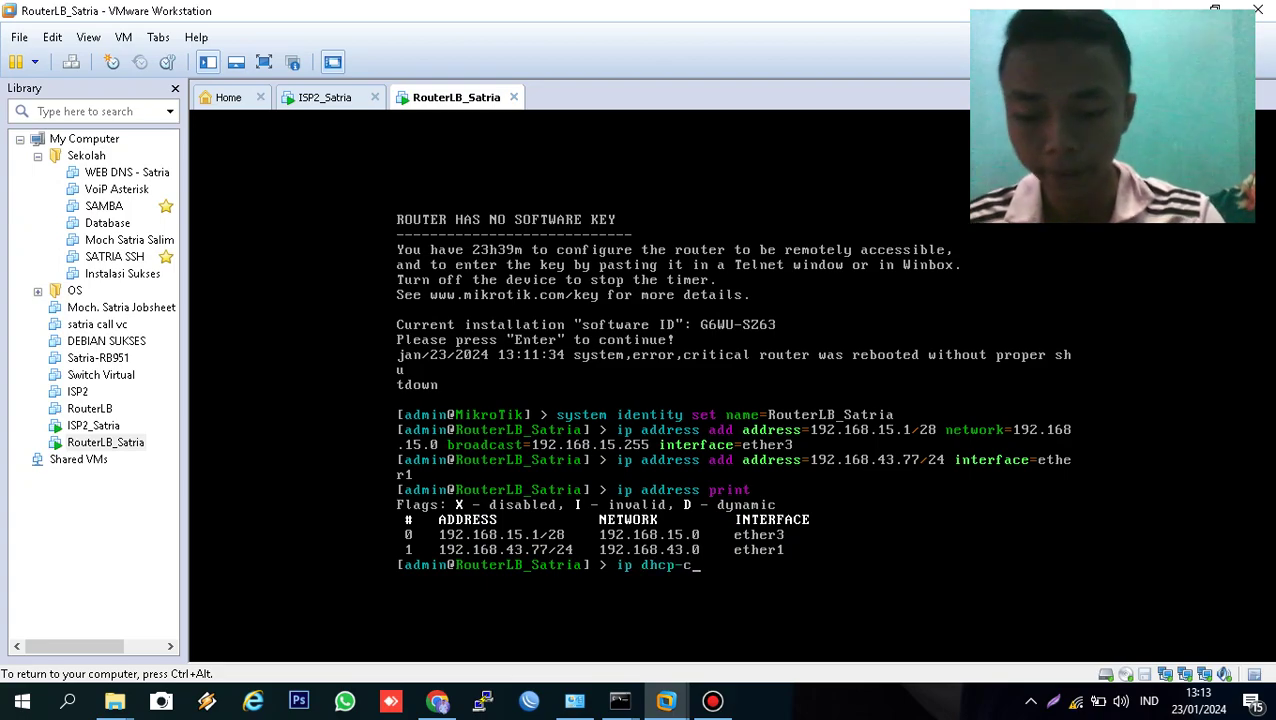
pyautogui.press('Tab')
pyautogui.write('add ')
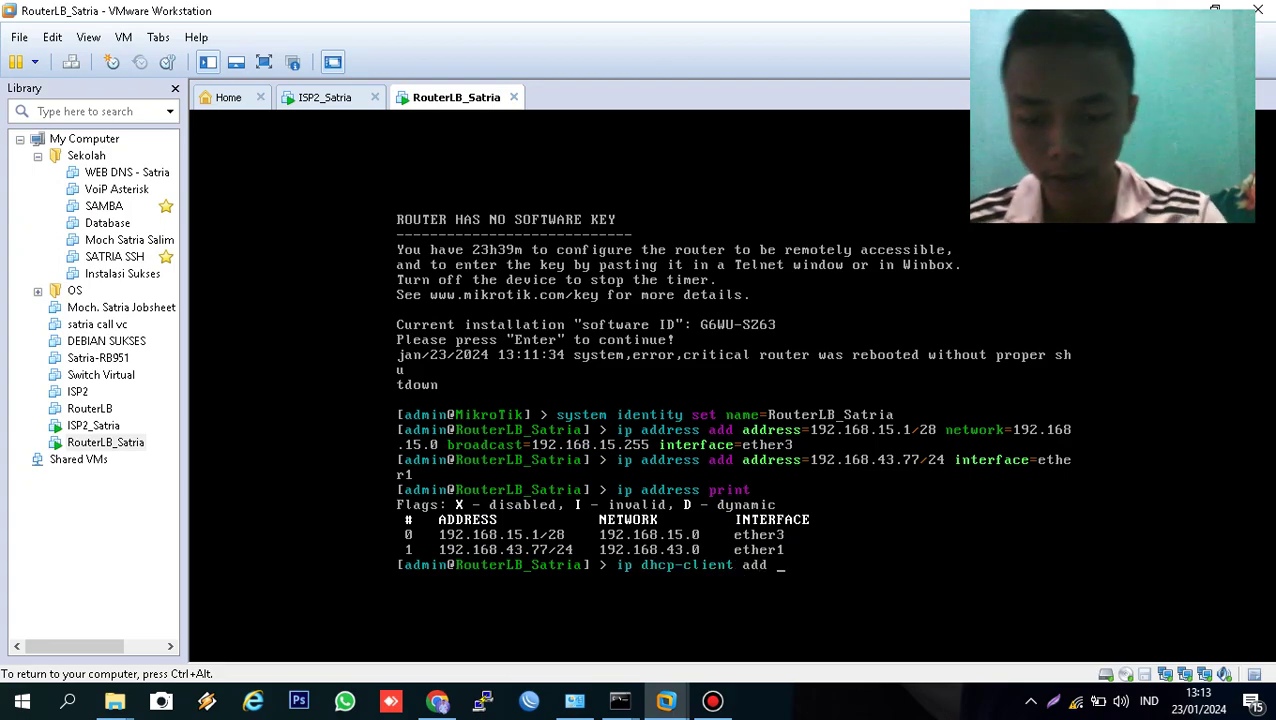
pyautogui.write('int')
pyautogui.press('Tab')
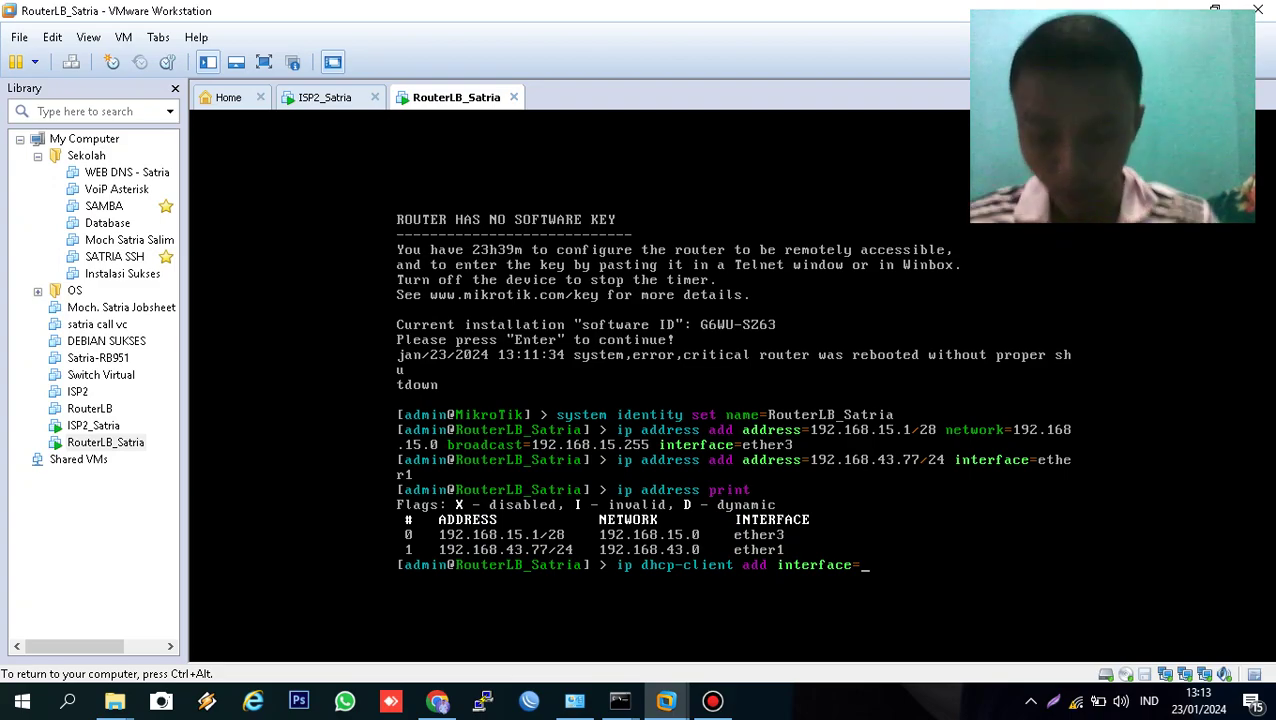
pyautogui.write('eth')
pyautogui.press('Tab')
pyautogui.write('2')
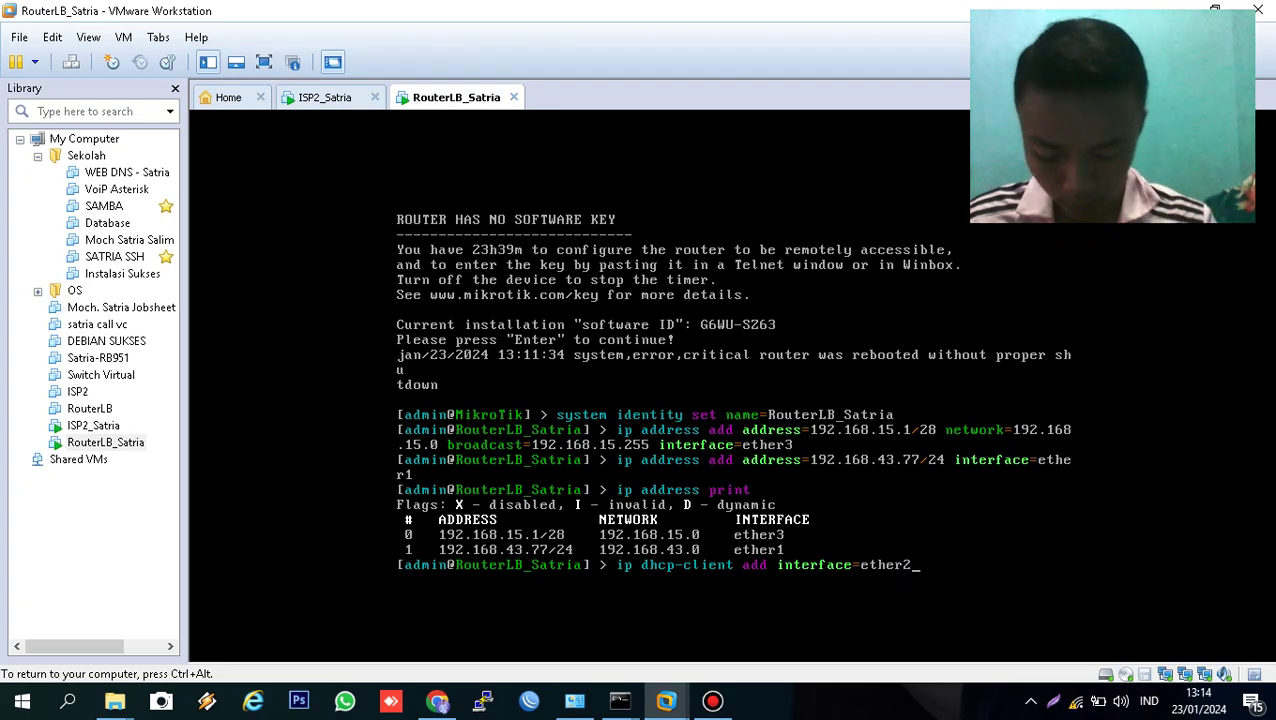
pyautogui.write(' a')
pyautogui.press('Tab')
pyautogui.write('no ')
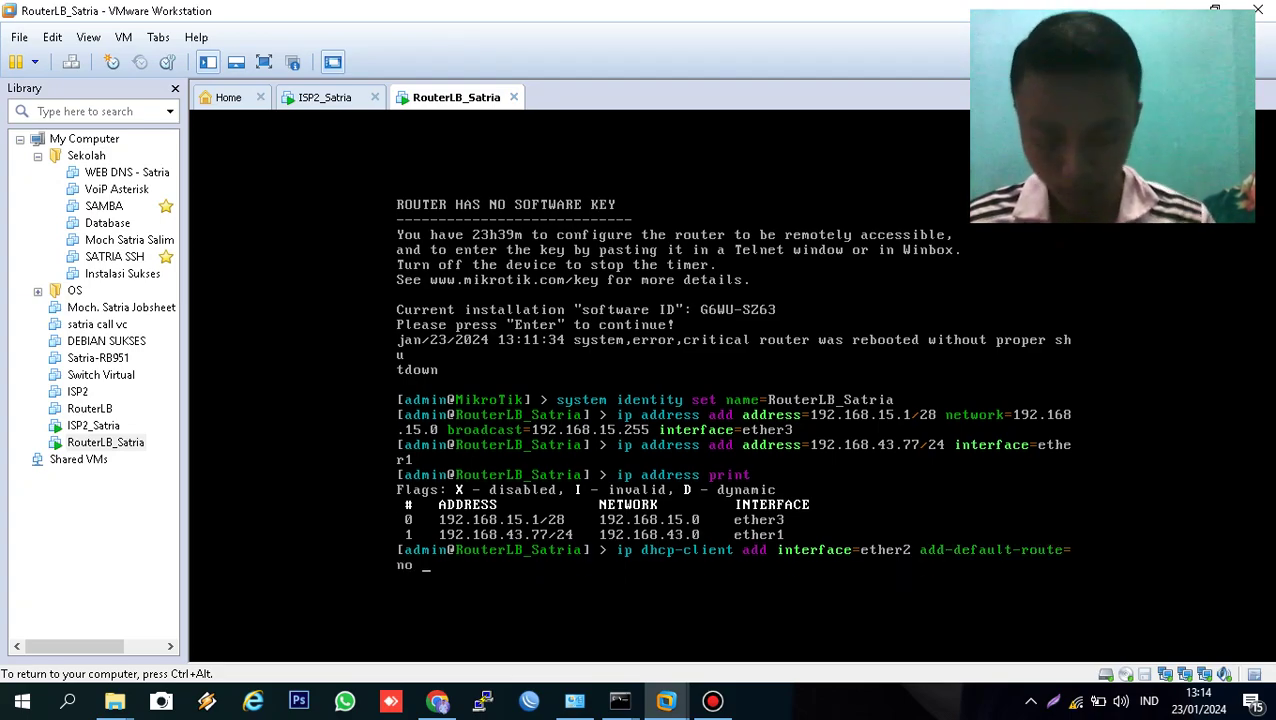
pyautogui.write('dis')
pyautogui.press('Tab')
pyautogui.write('no')
pyautogui.press('Return')
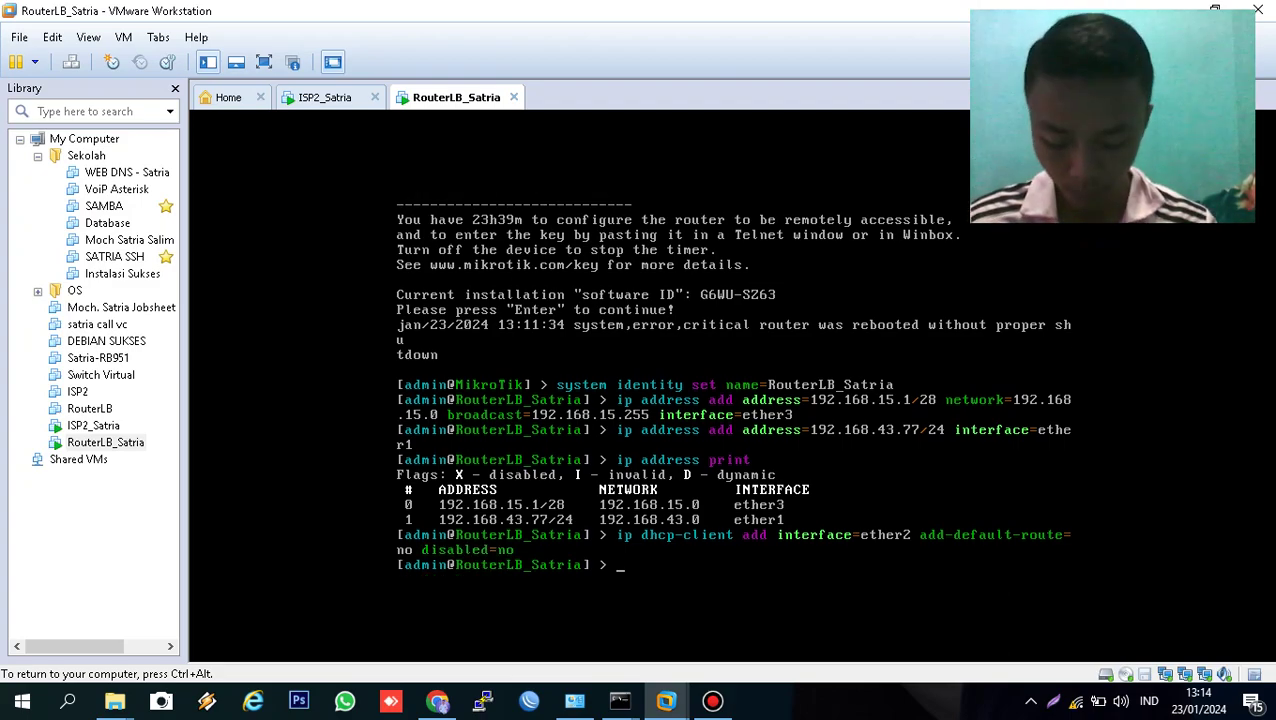
# - List the DHCP clients to confirm ether2 is bound to 128.15.63.253/18
pyautogui.write('ip dhcp-c')
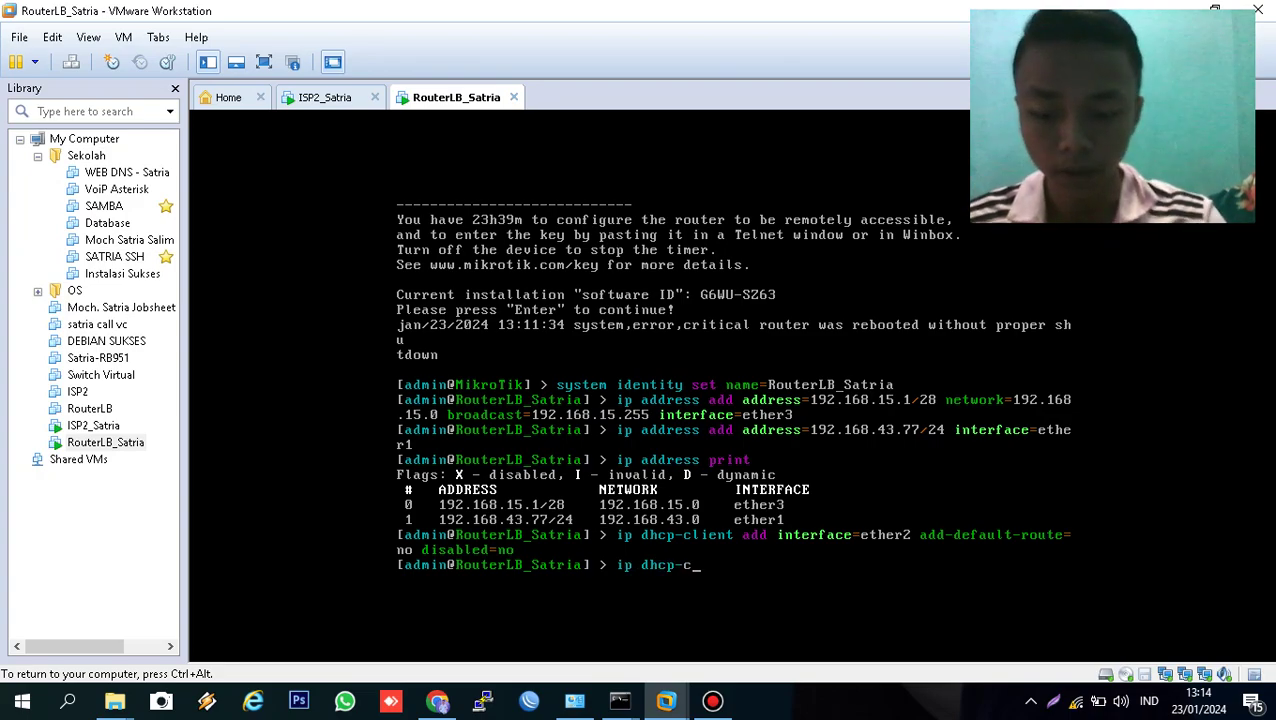
pyautogui.press('Tab')
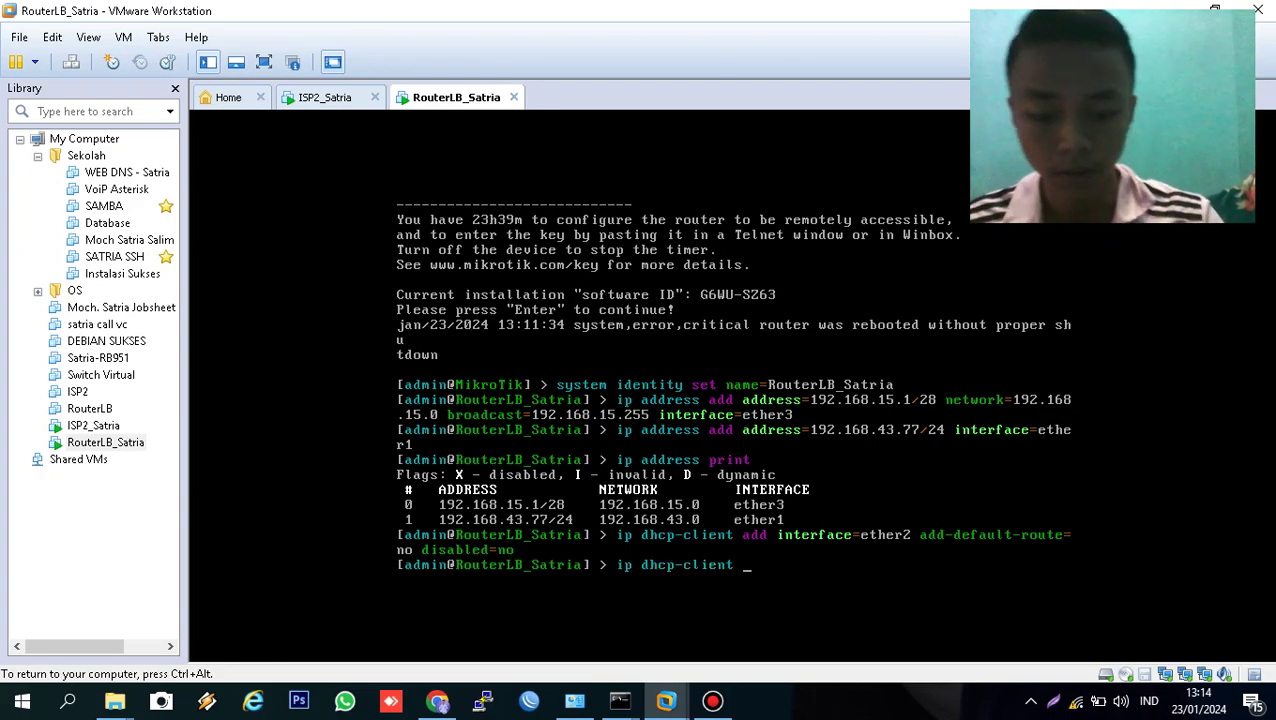
pyautogui.write('print')
pyautogui.press('Return')
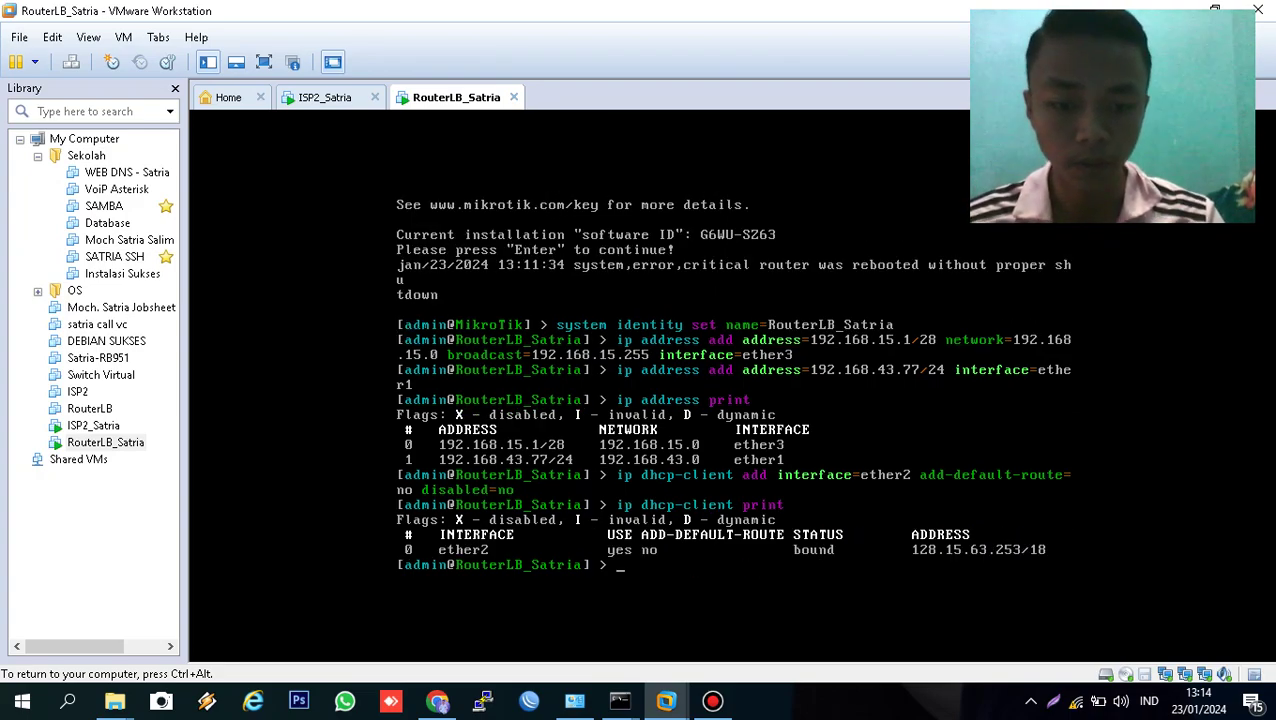
# - Add a srcnat masquerade rule out ether1 with comment nat-isp1
pyautogui.write('ip f')
pyautogui.press('Tab')
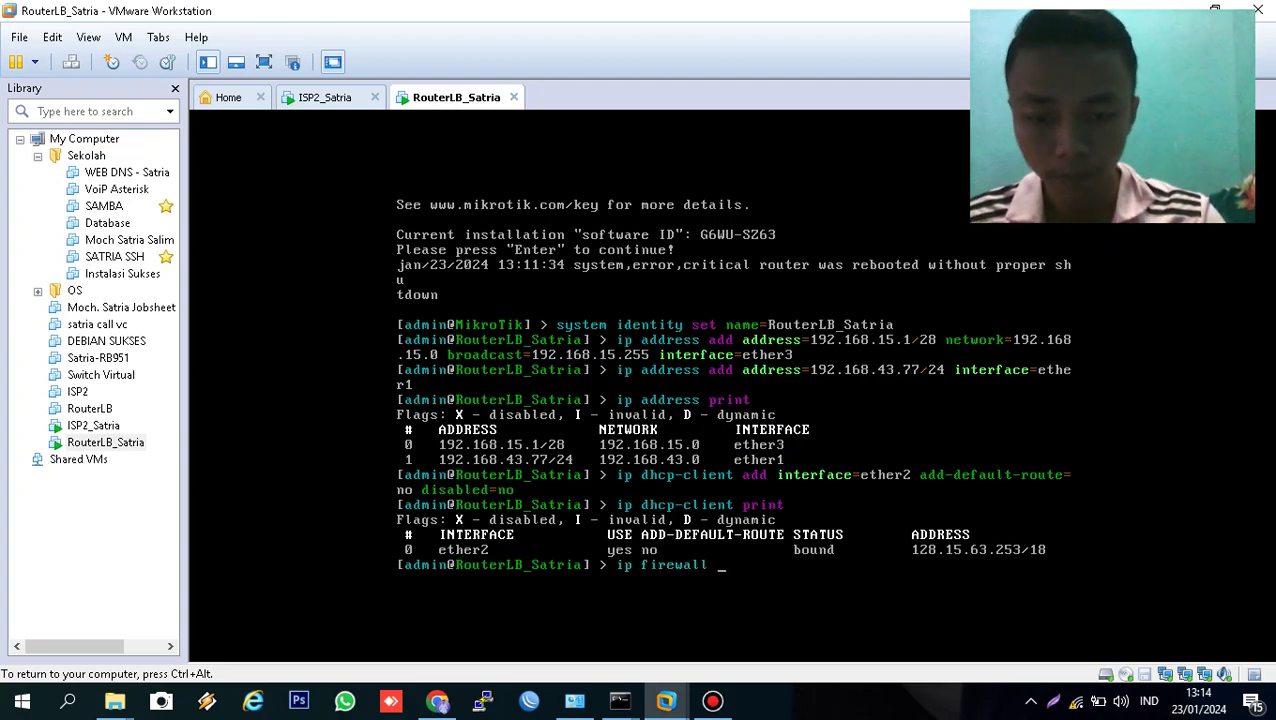
pyautogui.write('nat a')
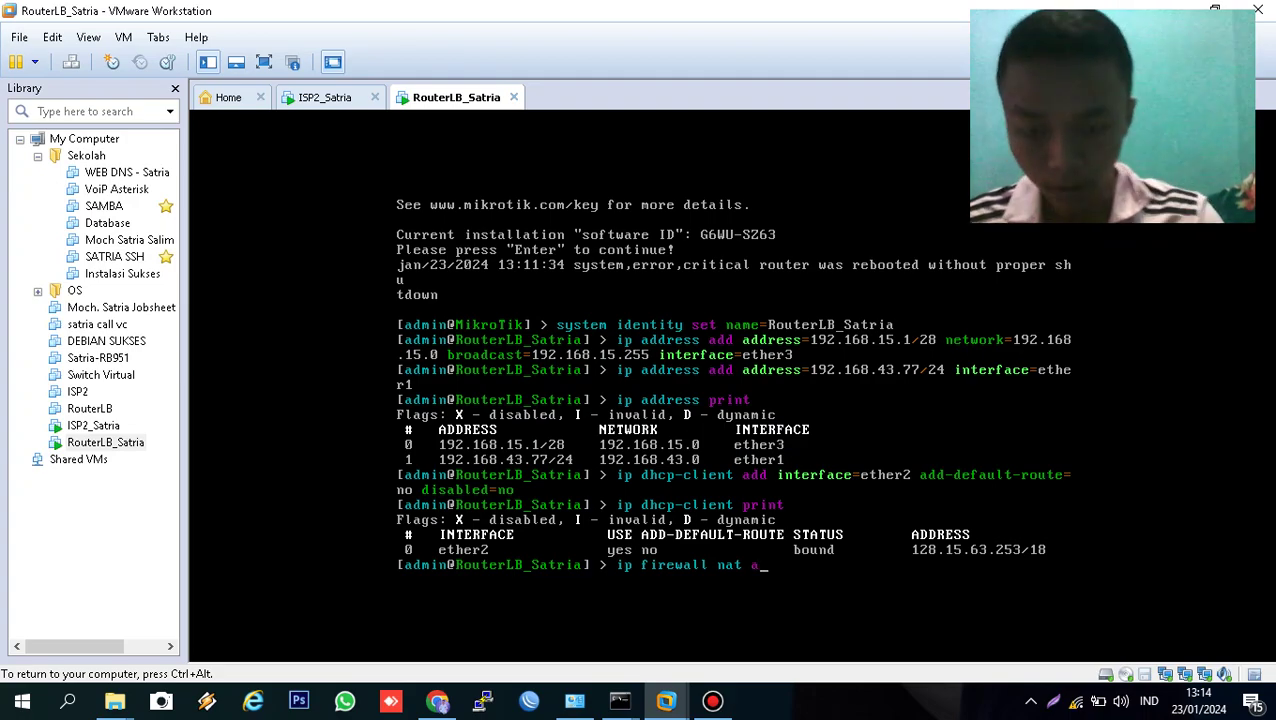
pyautogui.write('dd chain=')
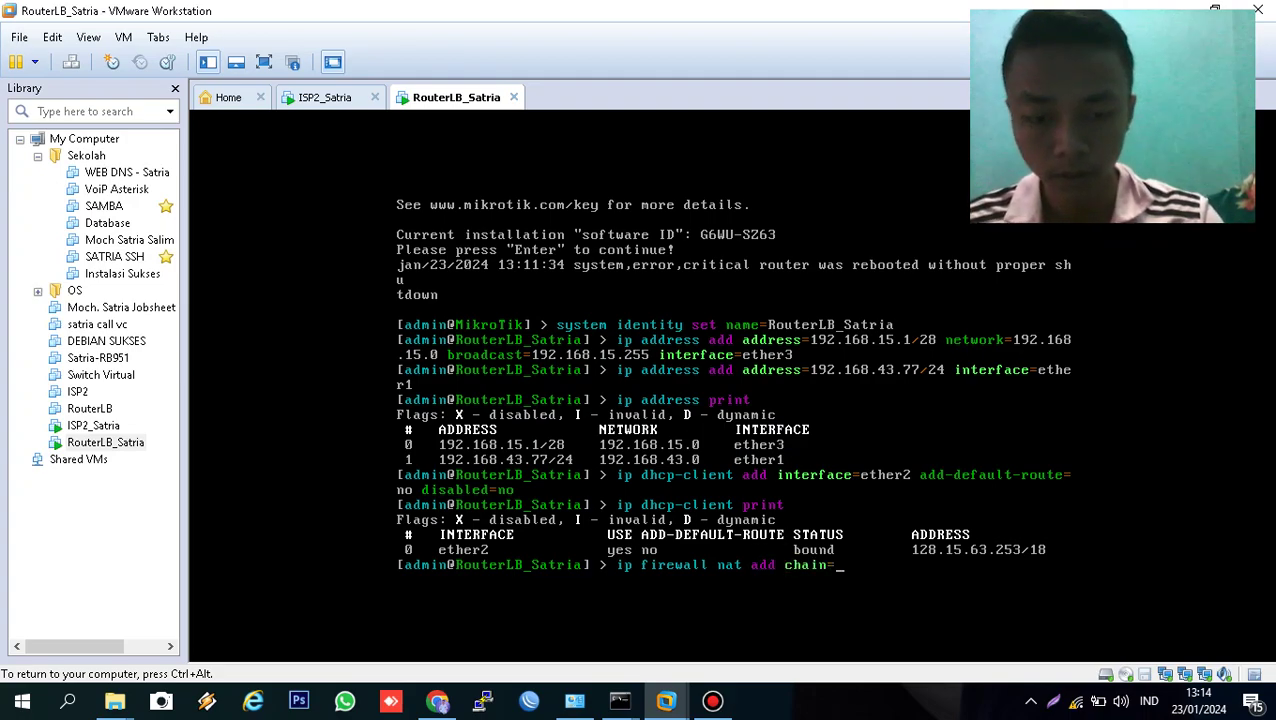
pyautogui.write('srcnat s')
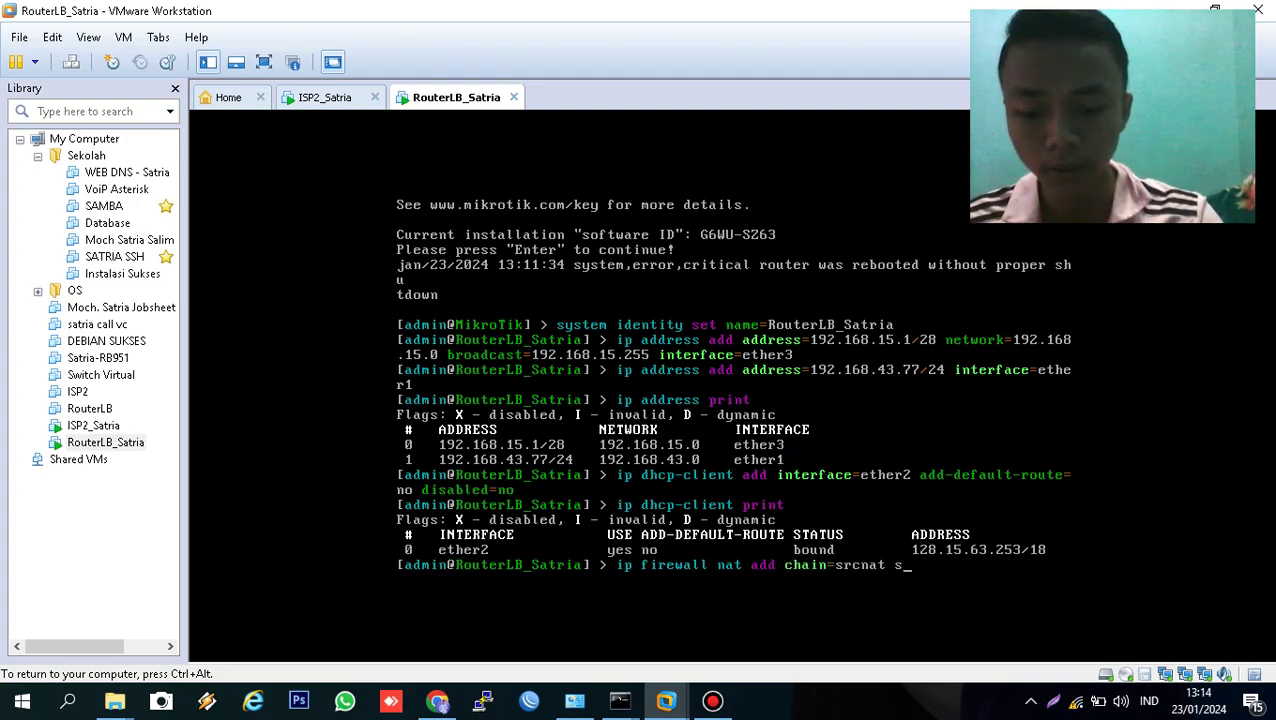
pyautogui.press('BackSpace')
pyautogui.write('out-')
pyautogui.press('Tab')
pyautogui.write('=ether1')
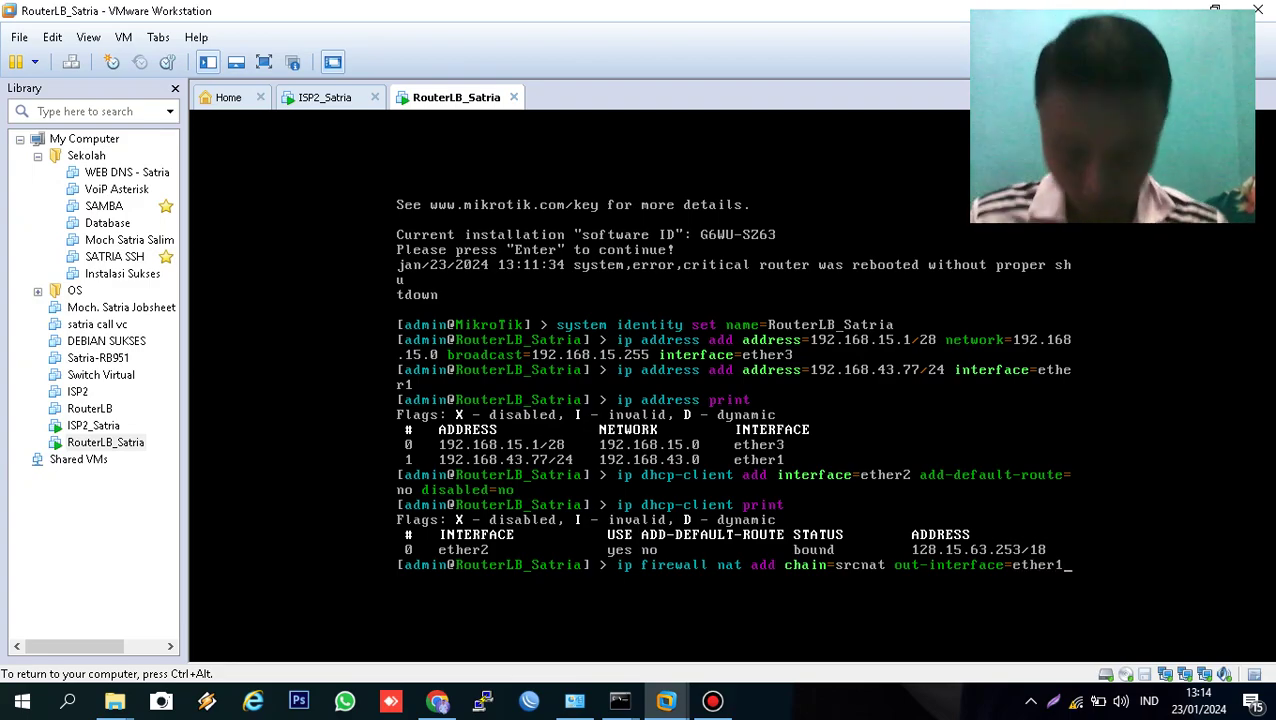
pyautogui.write(' action=')
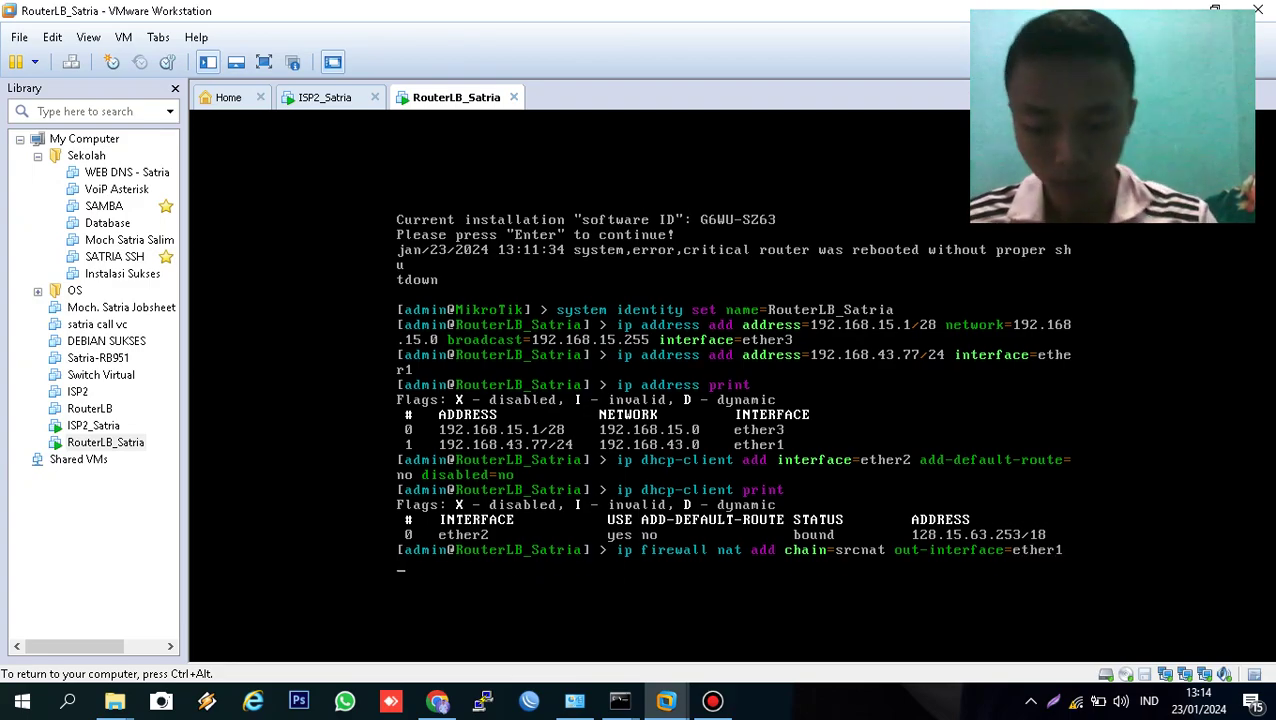
pyautogui.write('masquerade co')
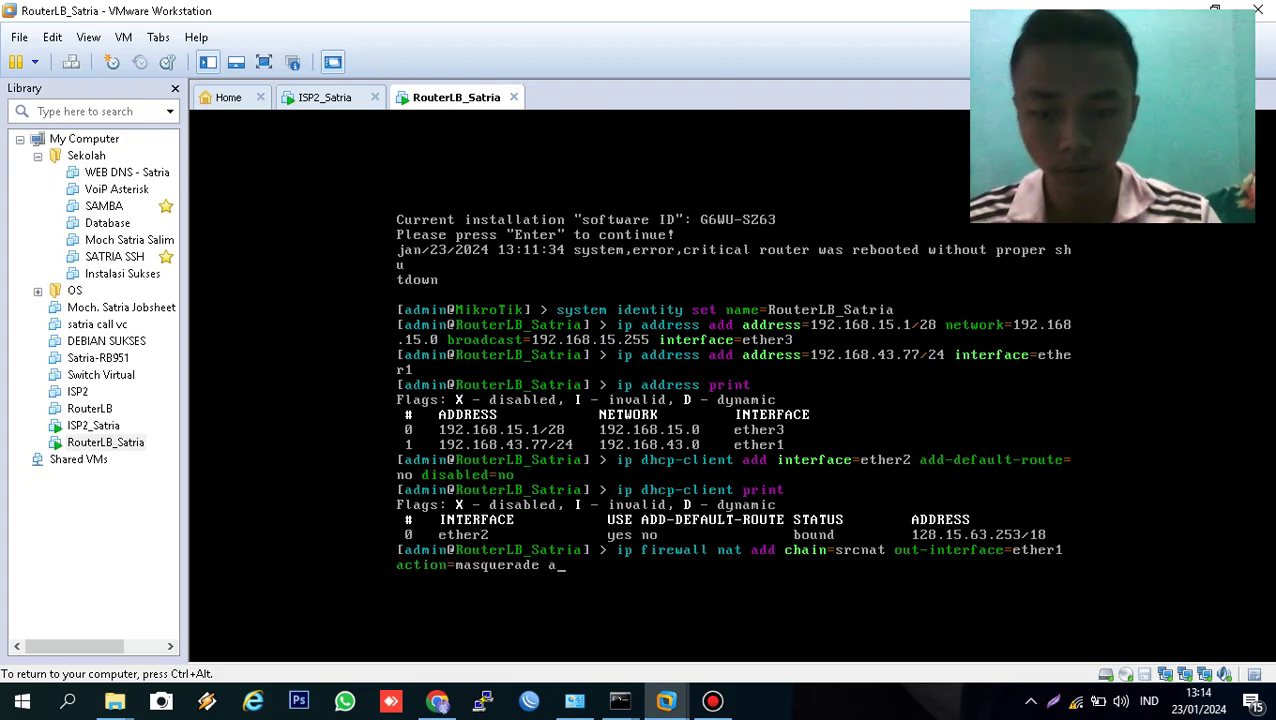
pyautogui.write('o')
pyautogui.press('BackSpace')
pyautogui.write('mment=')
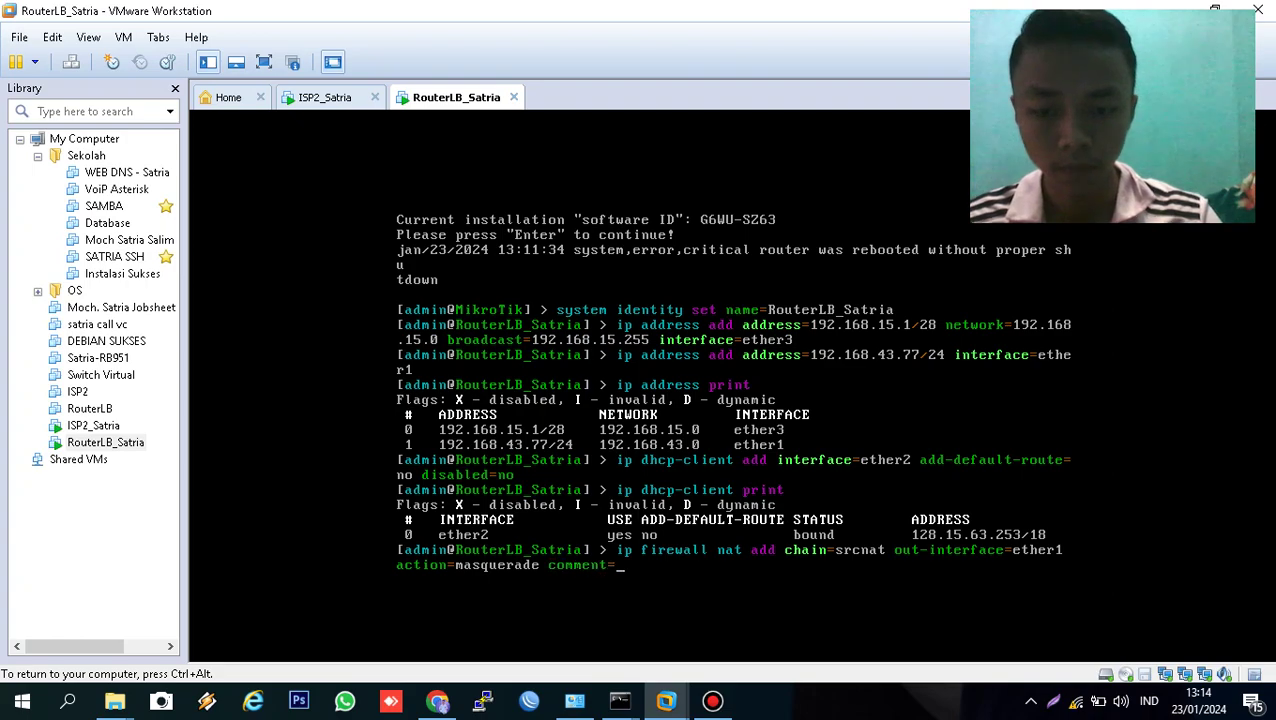
pyautogui.write('nat')
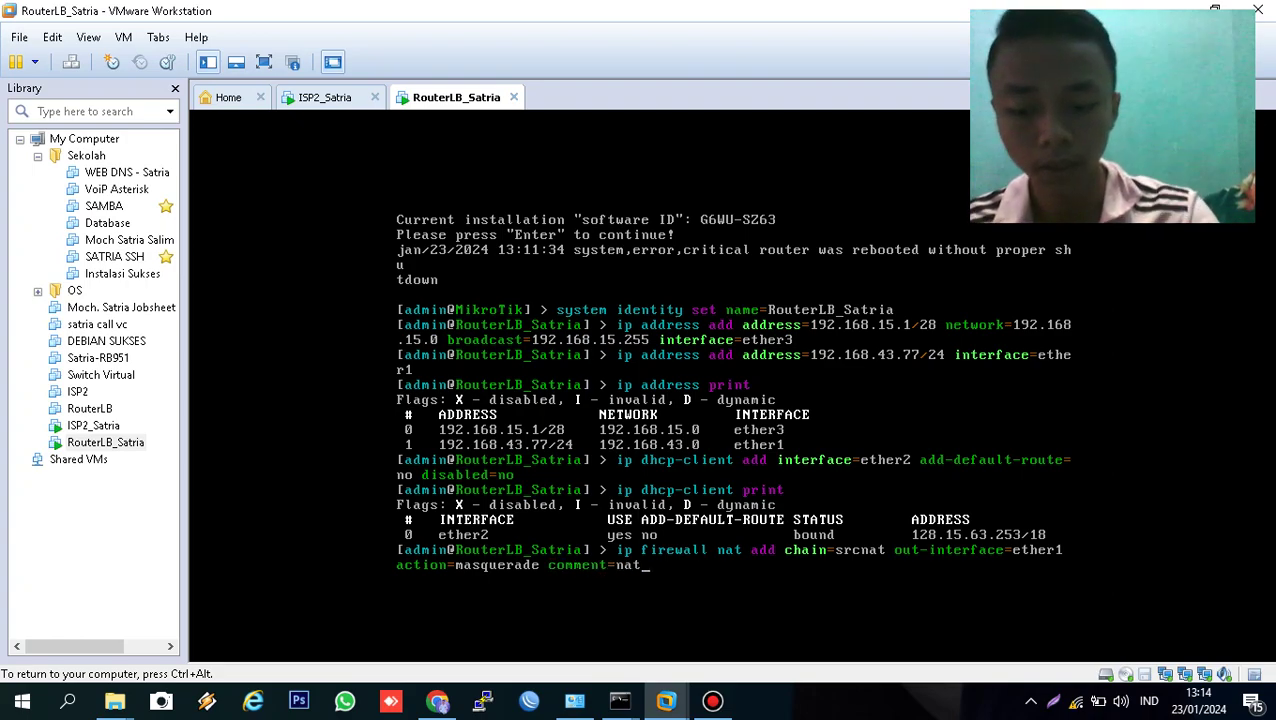
pyautogui.write('-isp1')
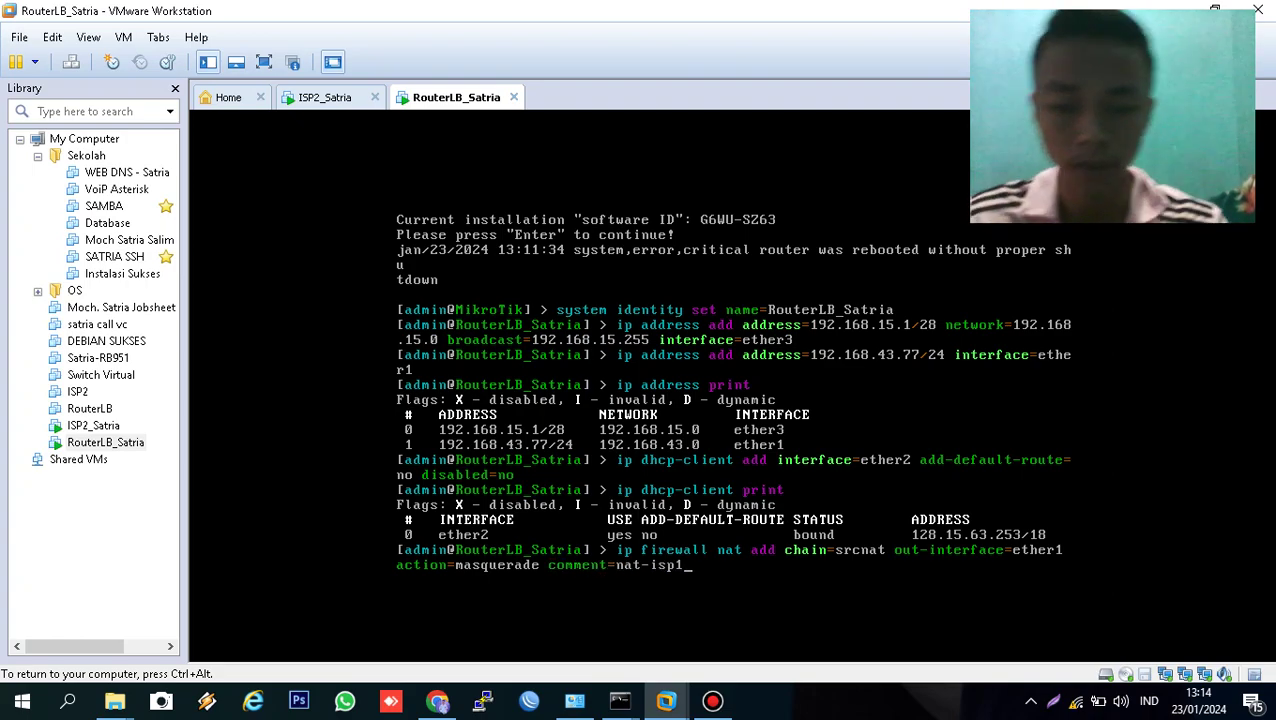
pyautogui.press('Return')
# - Reuse that rule as a masquerade rule out ether2 with comment nat-isp2, then release the VM's input
pyautogui.press('Up')
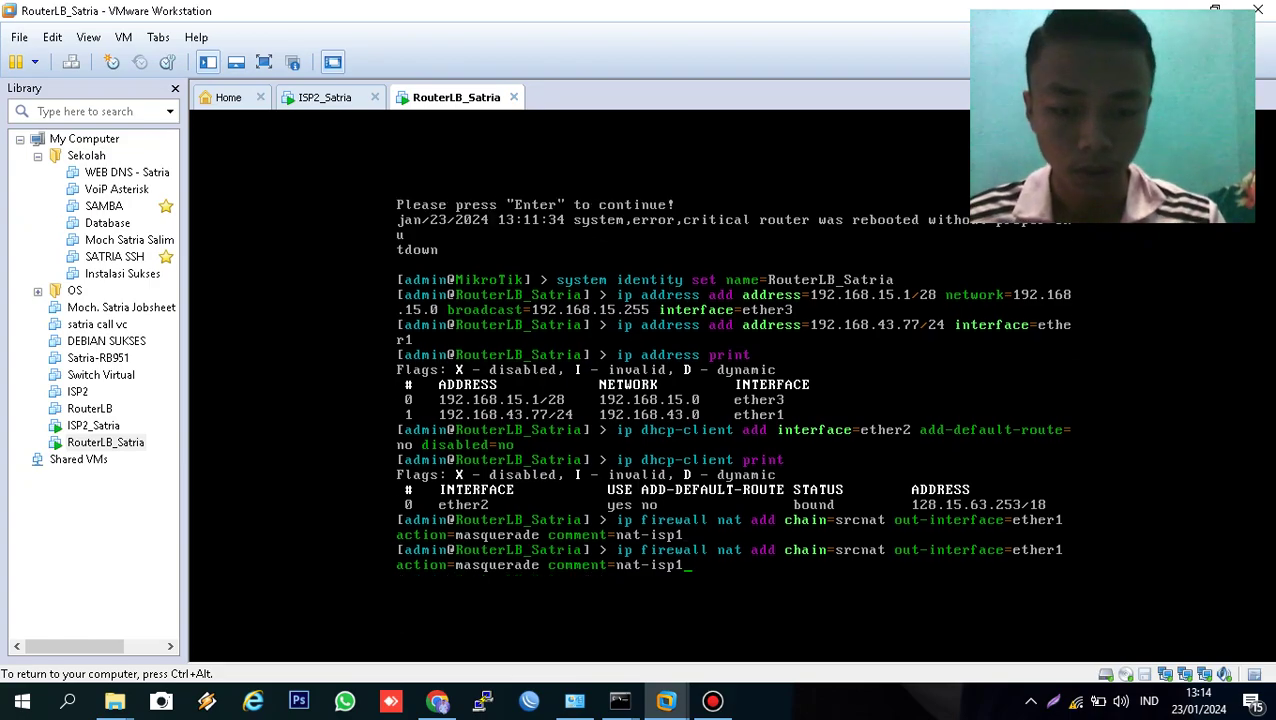
pyautogui.press('BackSpace')
pyautogui.write('2')
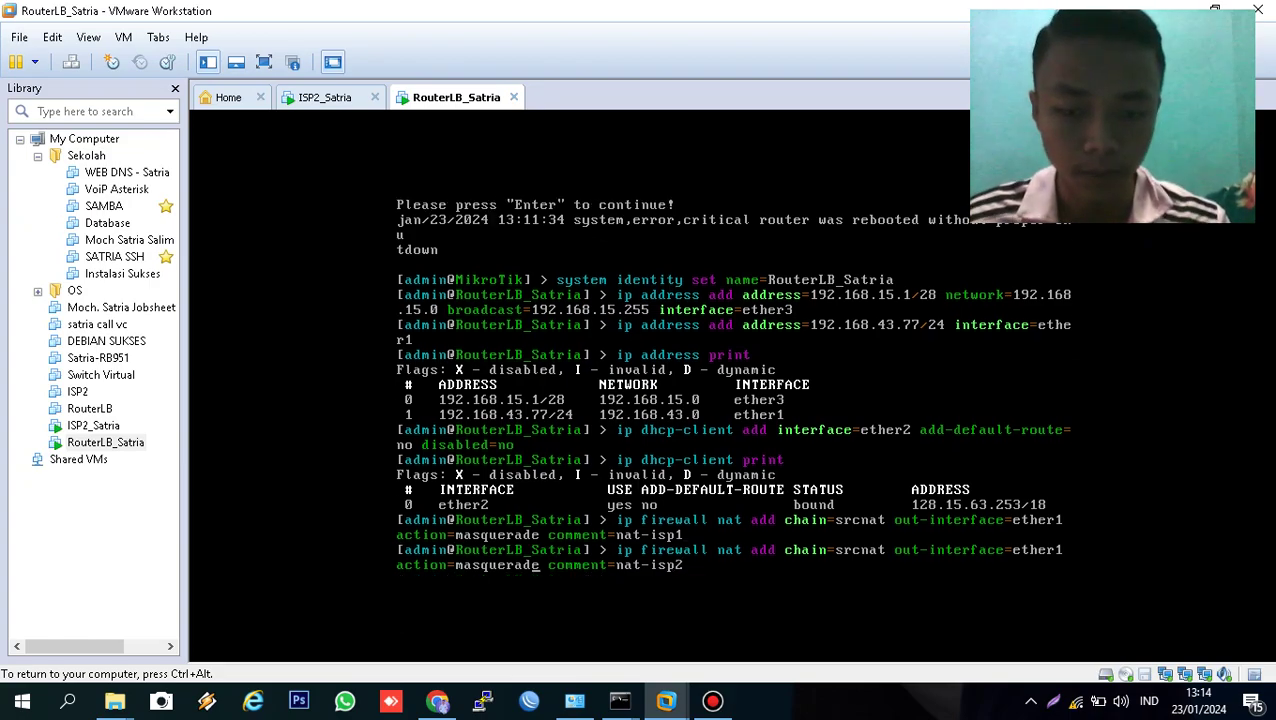
pyautogui.press('Left')
pyautogui.press('Left')
pyautogui.press('Left')
pyautogui.press('Left')
pyautogui.press('Left')
pyautogui.press('Left')
pyautogui.press('Left')
pyautogui.press('Left')
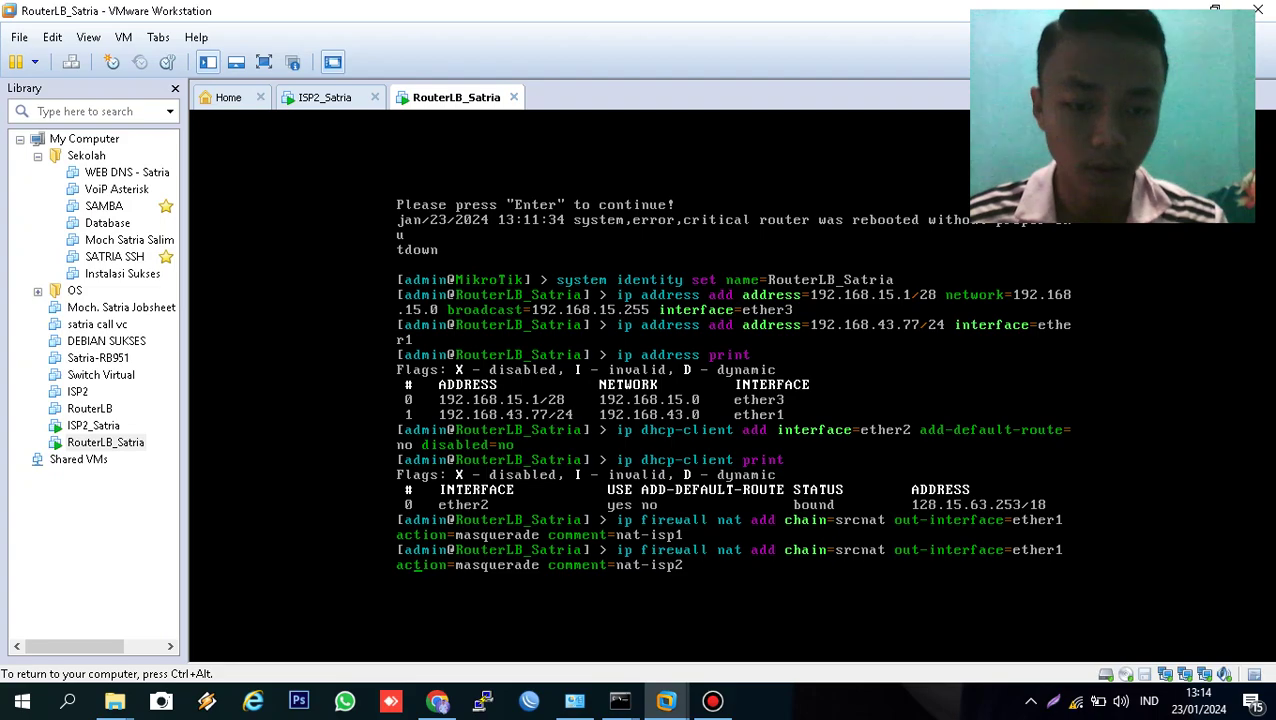
pyautogui.press('Left')
pyautogui.press('Left')
pyautogui.press('BackSpace')
pyautogui.write('2')
pyautogui.press('Return')
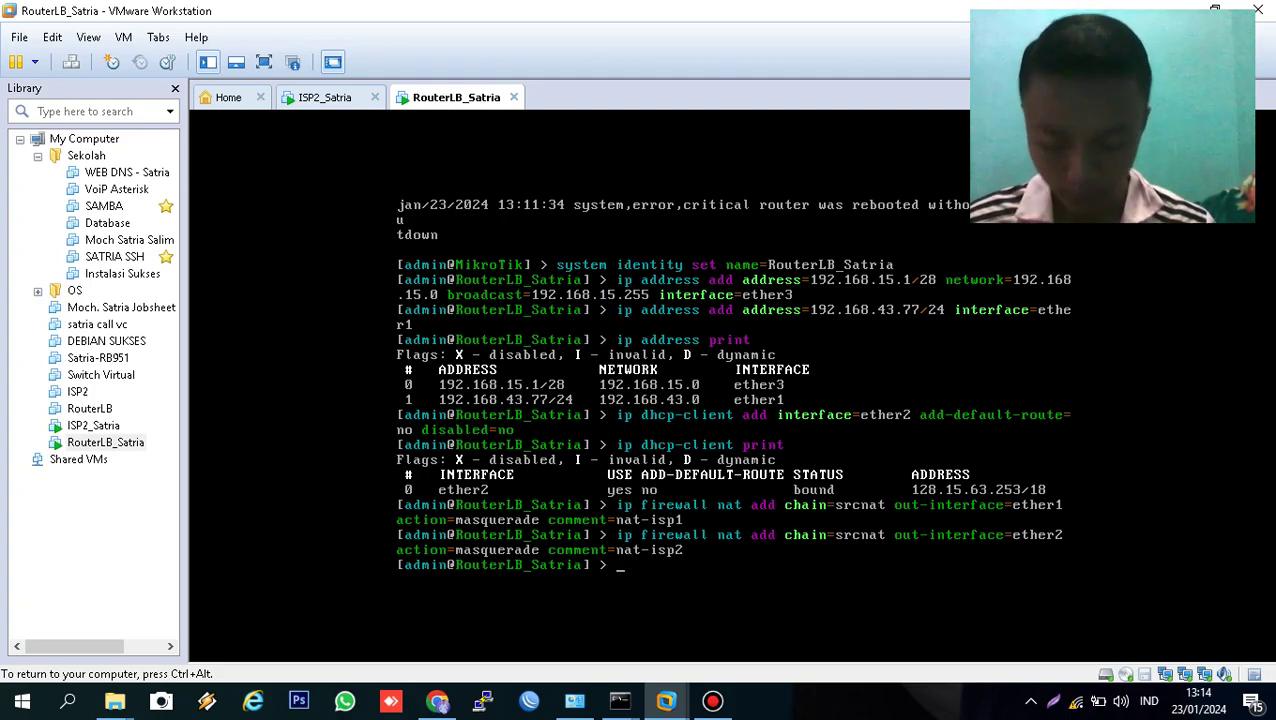
pyautogui.hotkey('ctrl', 'alt')
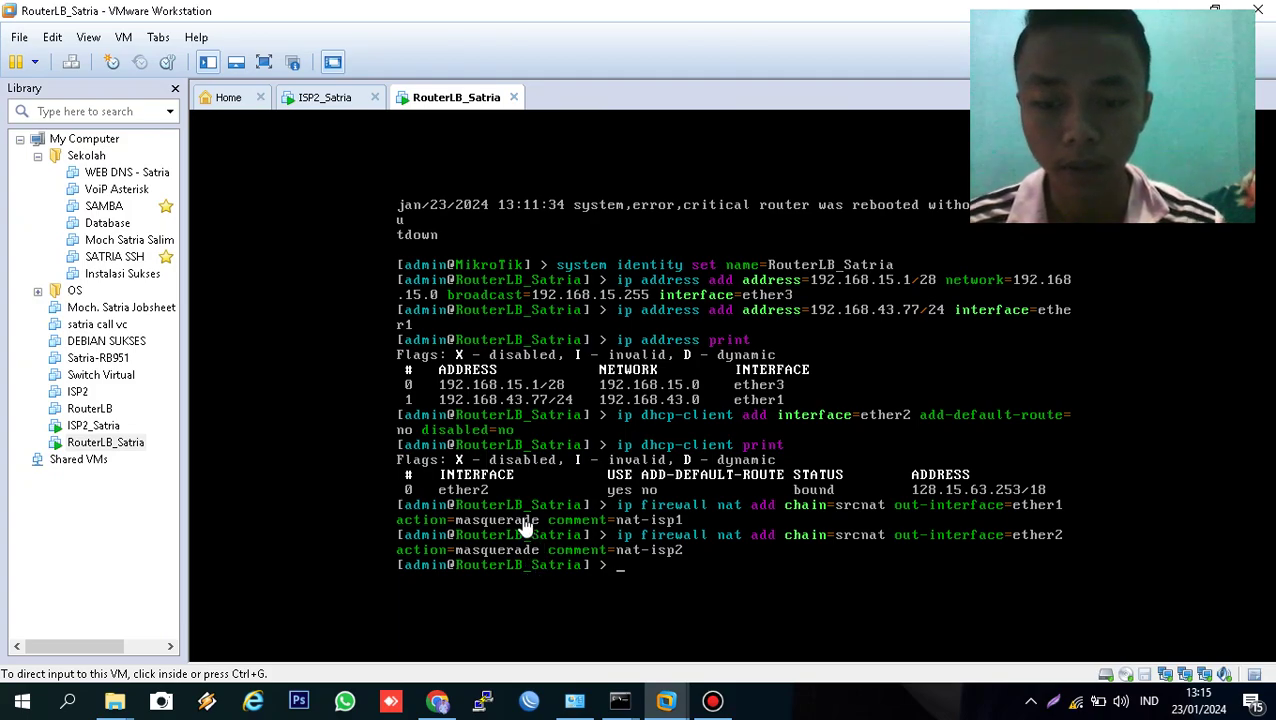
# - Launch WinBox and connect to RouterLB_Satria, chosen by its MAC address in the neighbour list
pyautogui.click(530, 704)
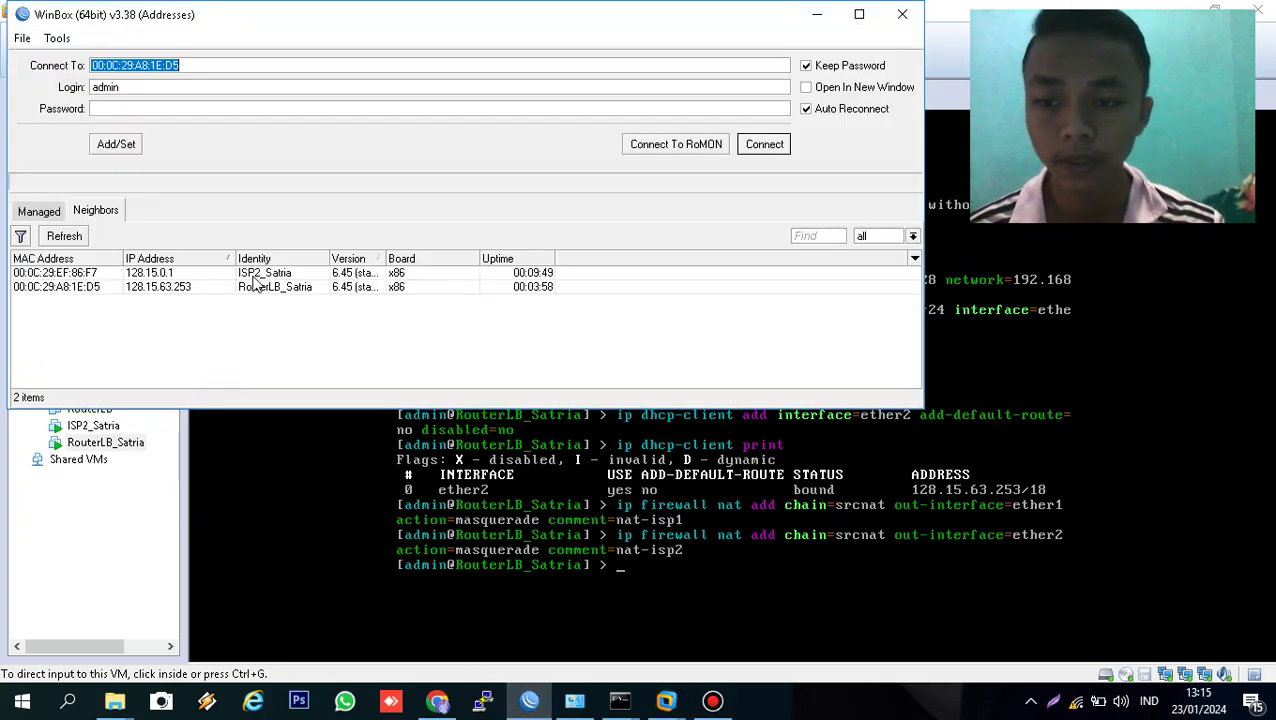
pyautogui.click(252, 273)
pyautogui.click(62, 287)
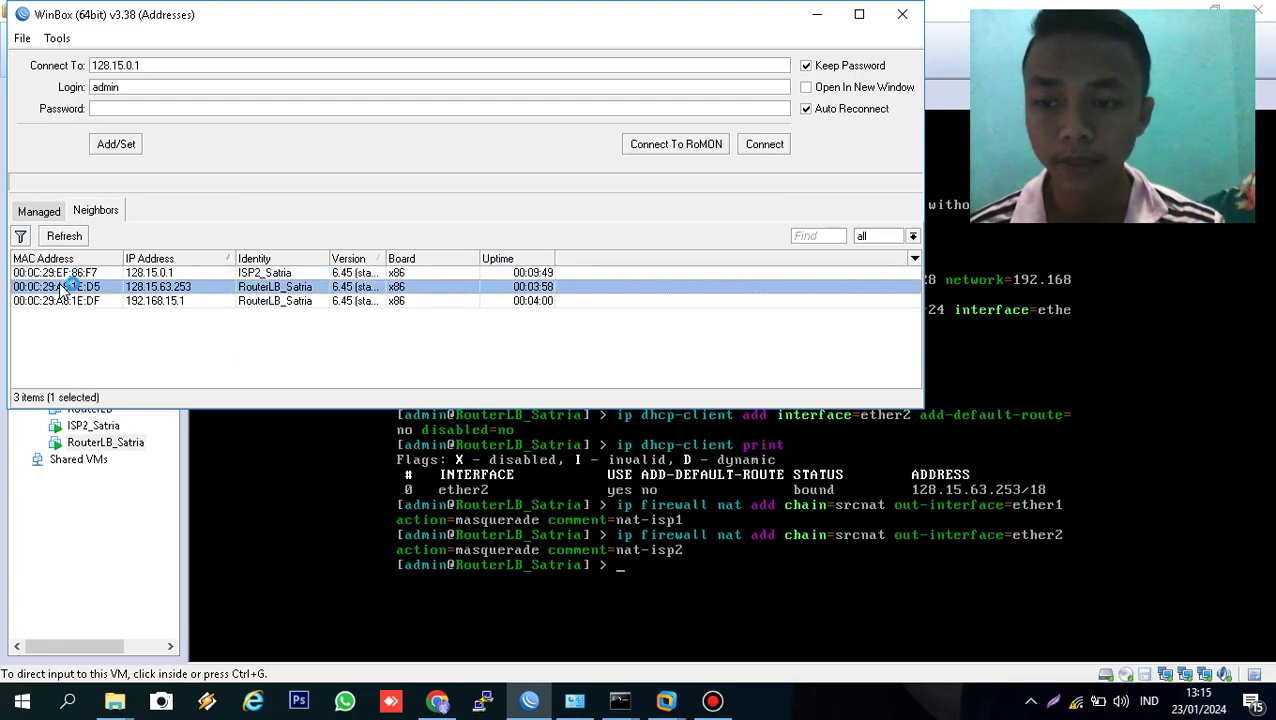
pyautogui.click(764, 146)
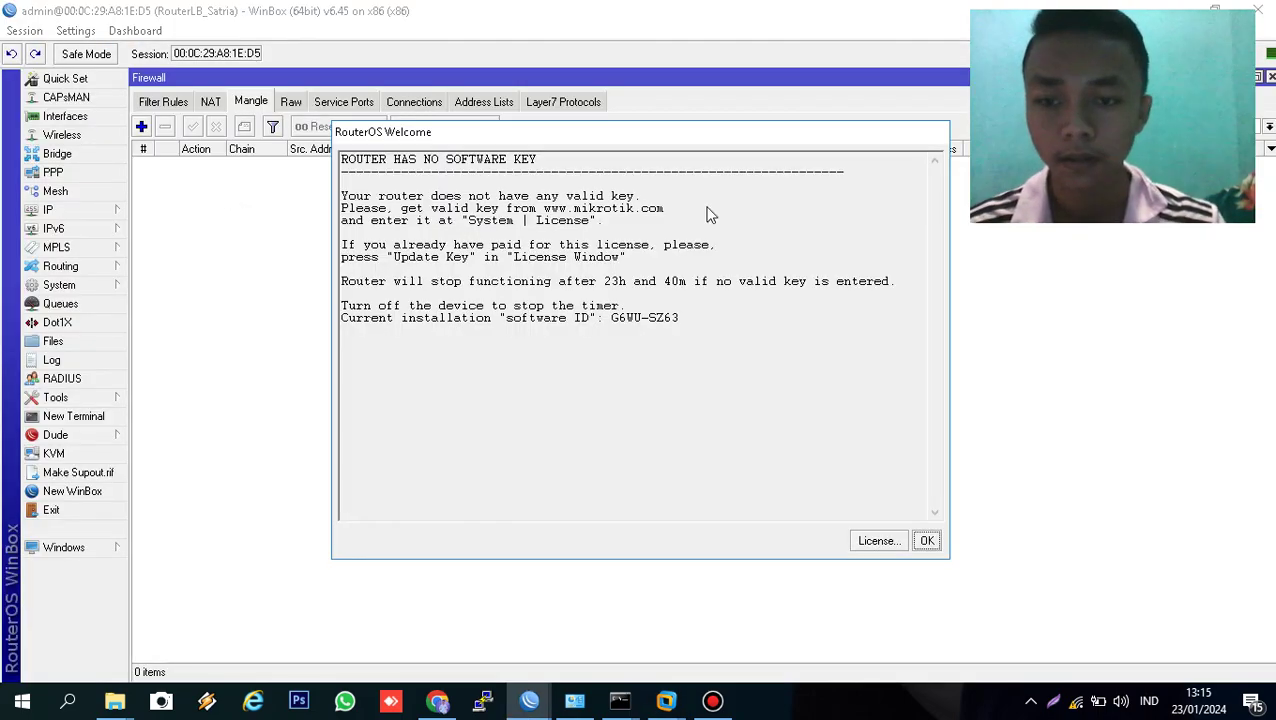
# - Dismiss the software key notice and bring up the IP Firewall window
pyautogui.click(927, 540)
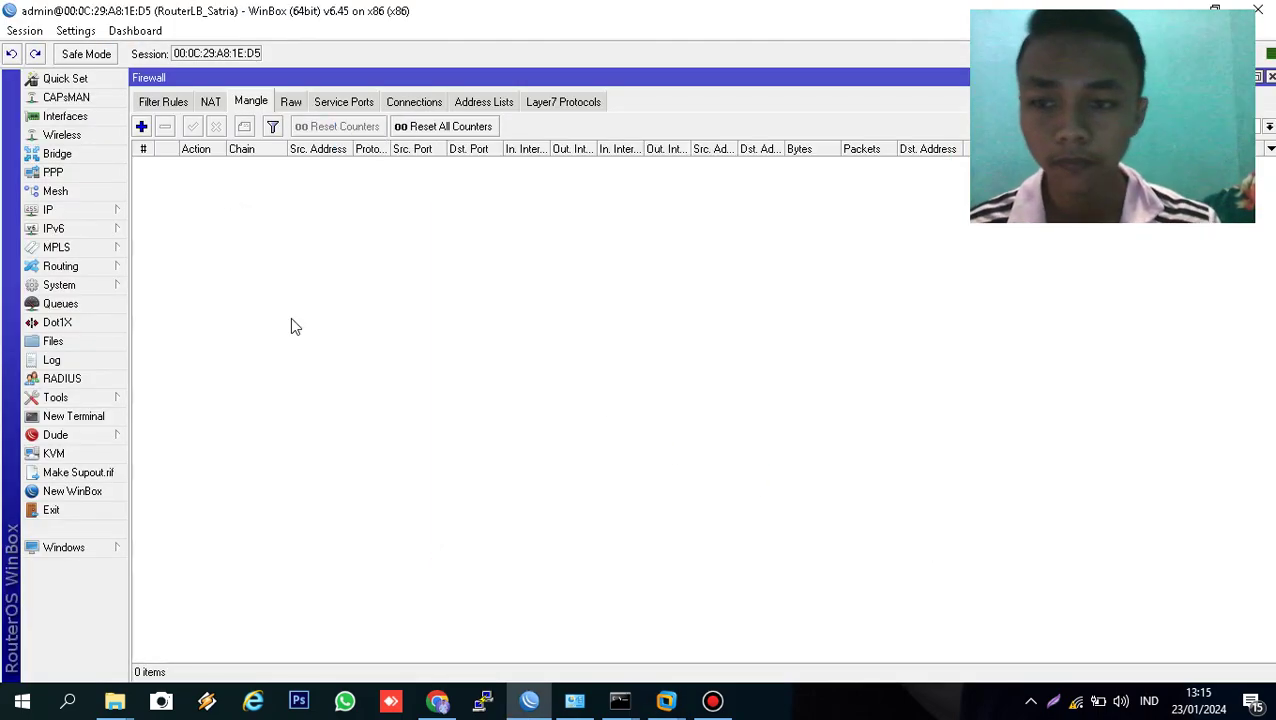
pyautogui.click(55, 212)
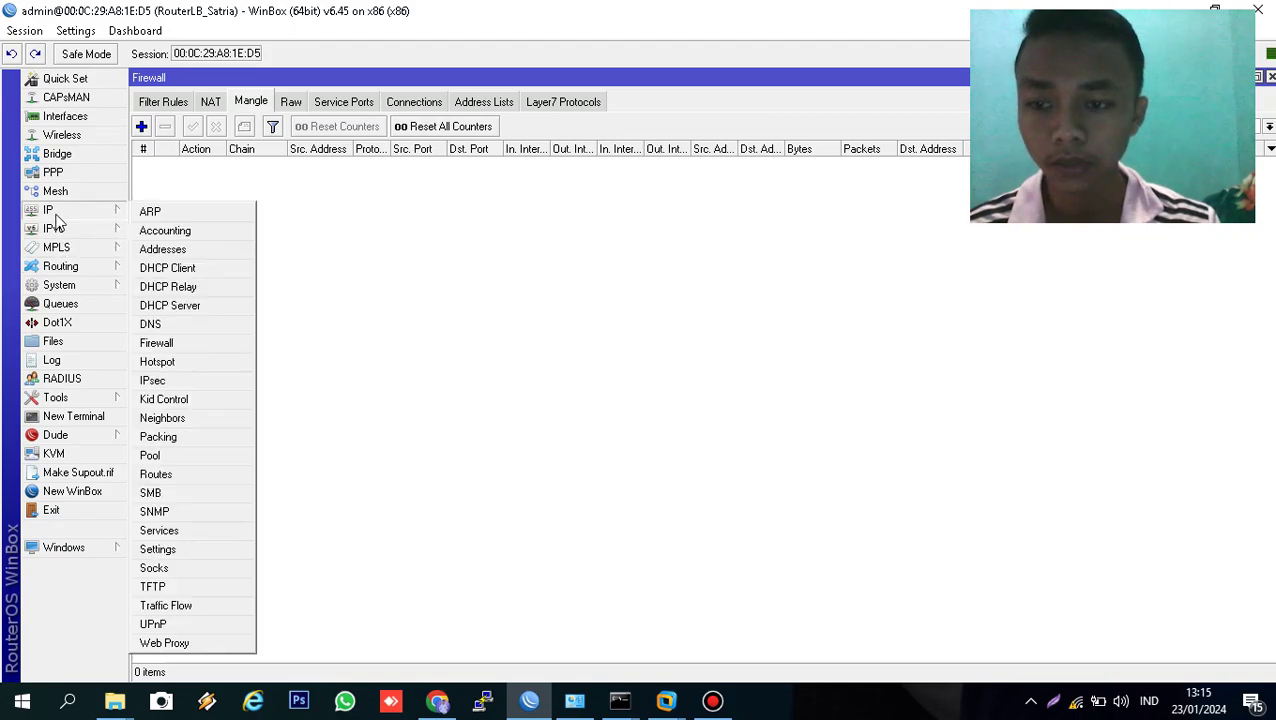
pyautogui.click(171, 346)
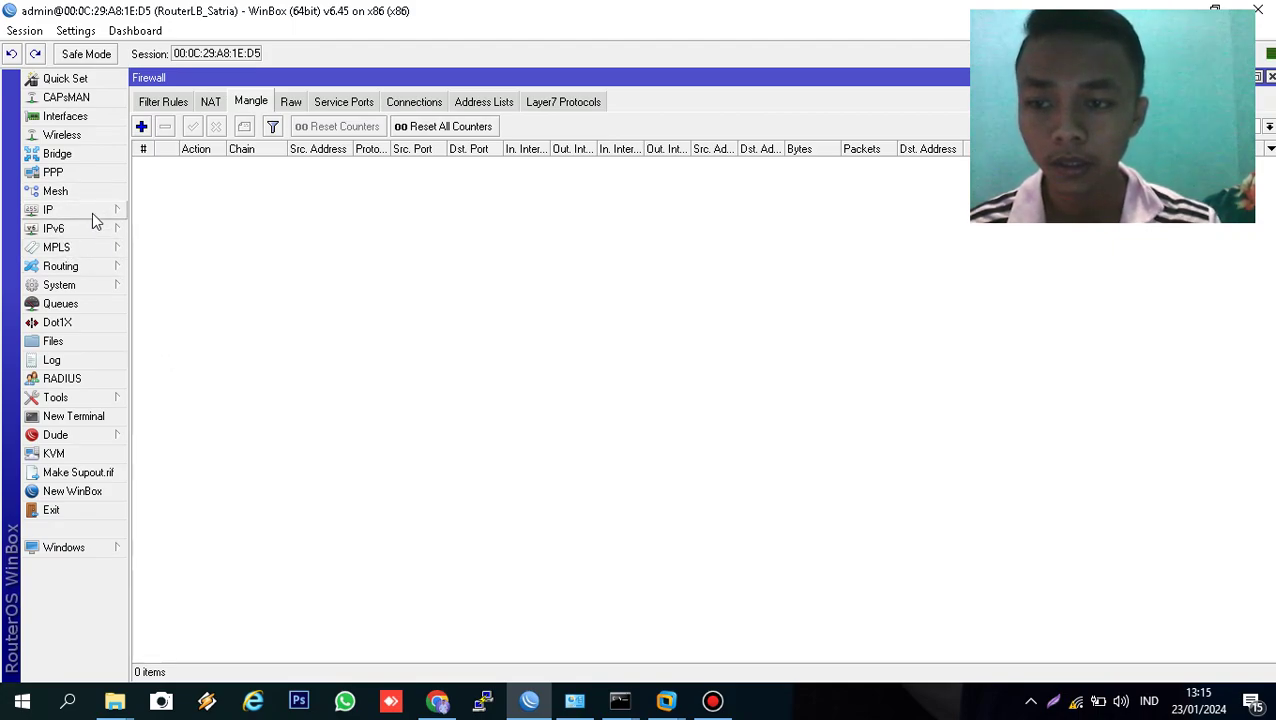
pyautogui.click(92, 212)
pyautogui.click(178, 342)
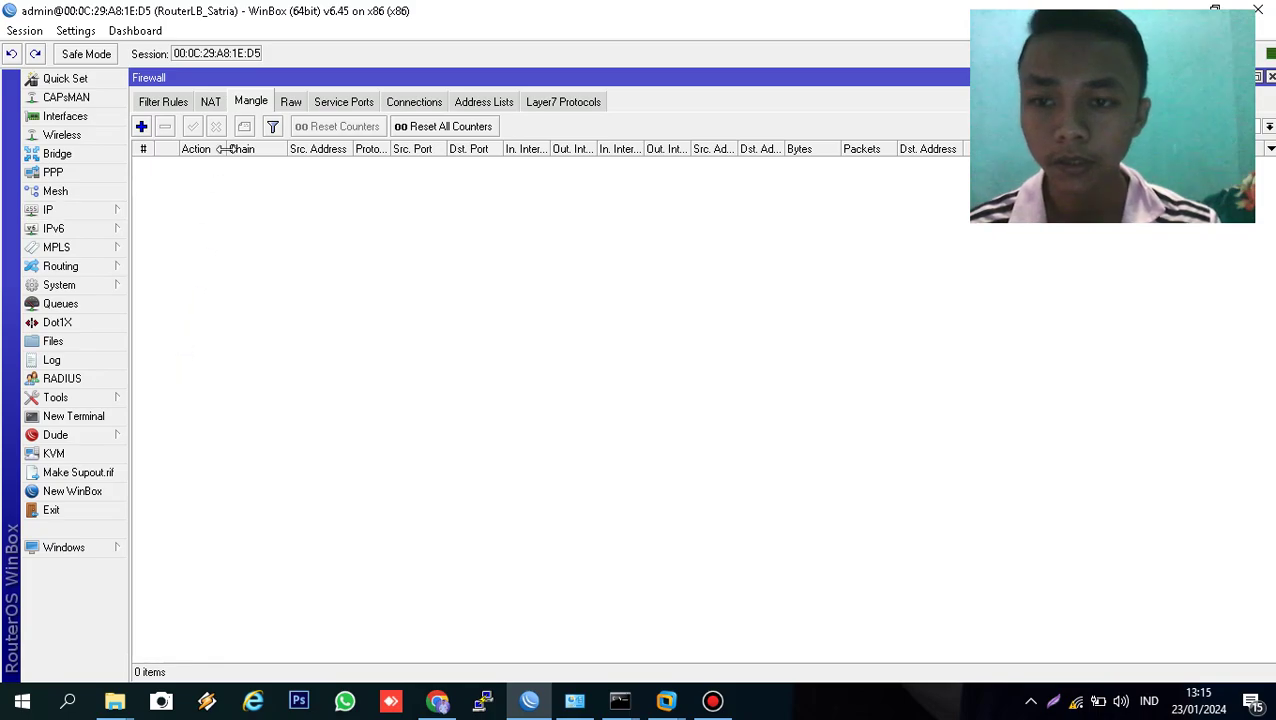
# - Create a prerouting mangle rule accepting traffic to 192.168.43.0/24 coming in on ether3
pyautogui.click(142, 128)
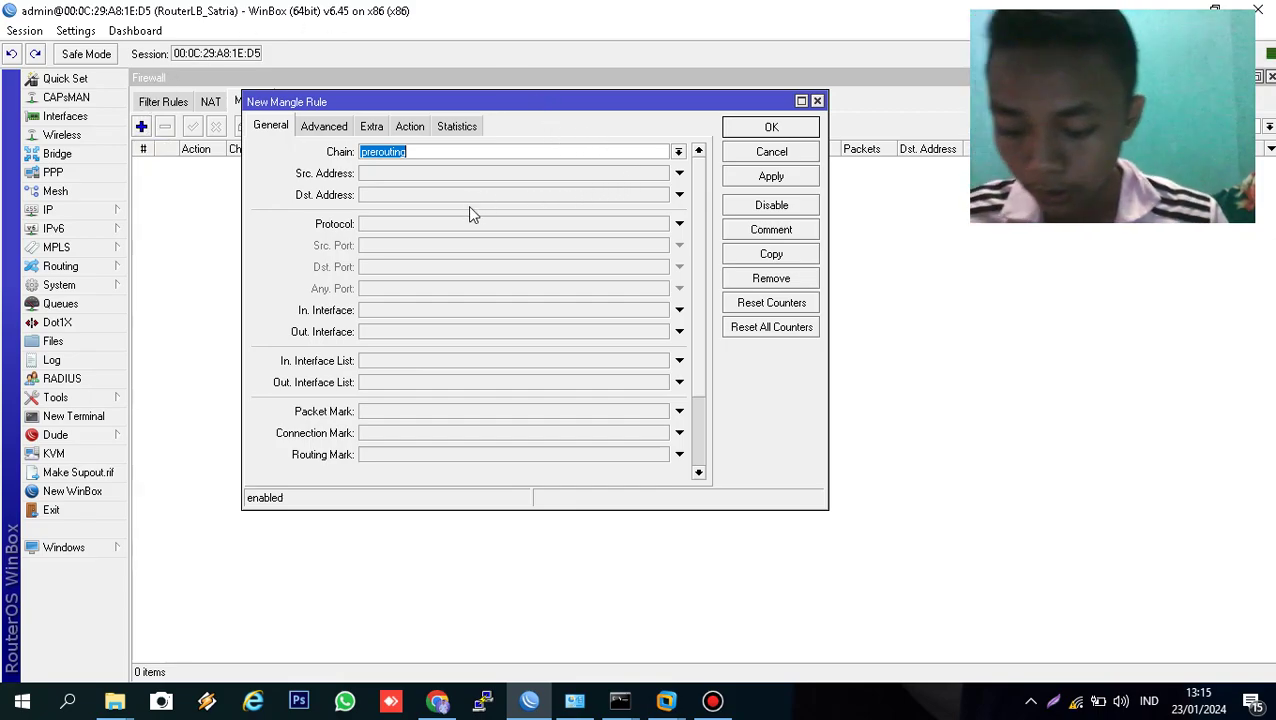
pyautogui.click(443, 195)
pyautogui.write('192.168.43.0/24')
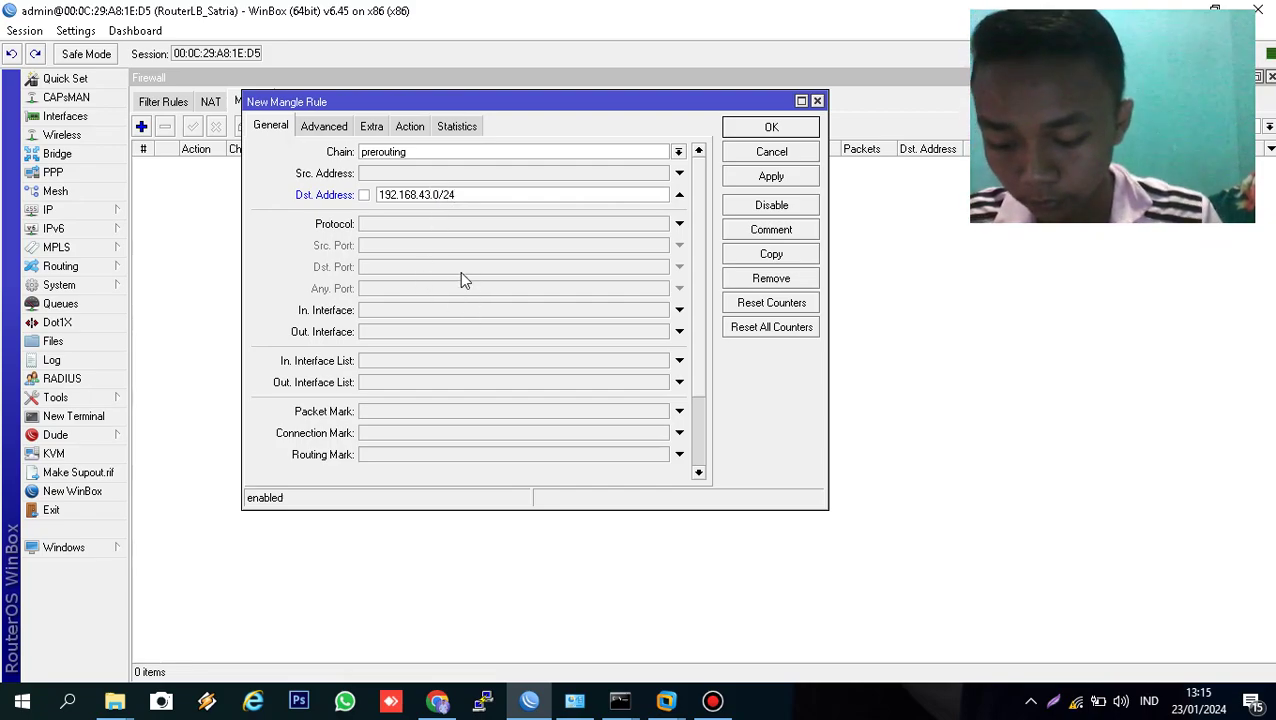
pyautogui.click(399, 310)
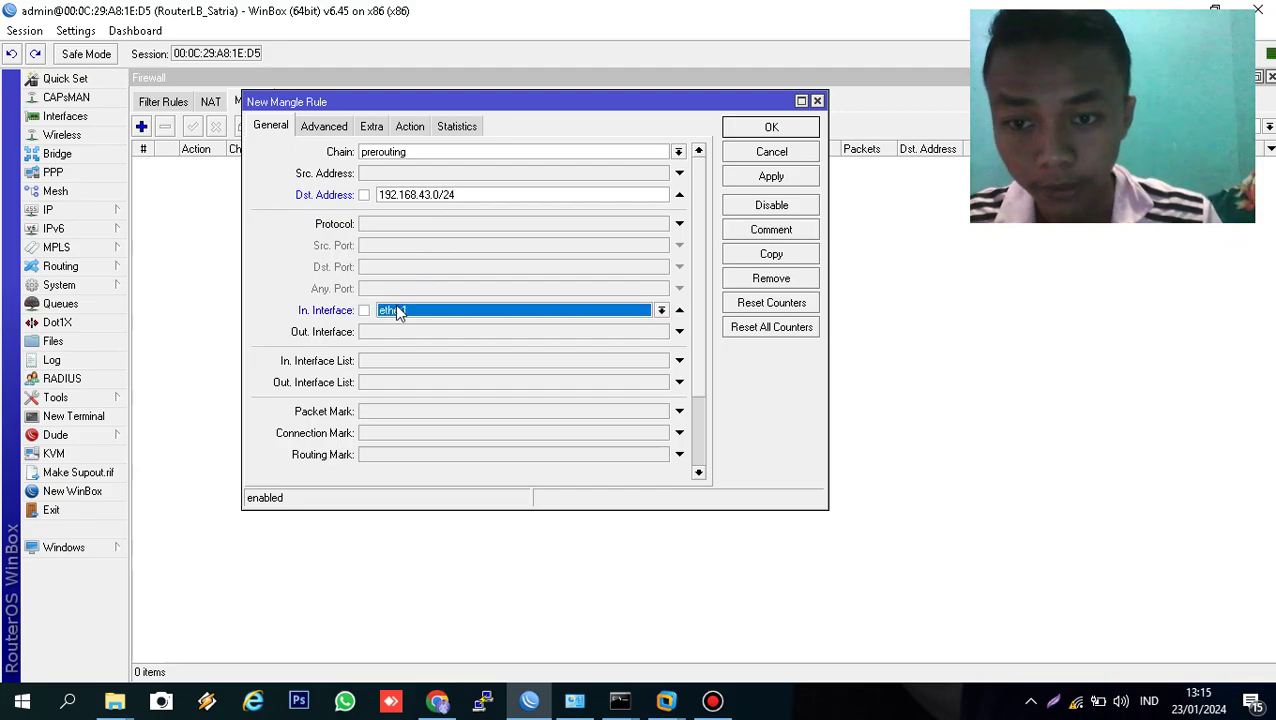
pyautogui.click(573, 314)
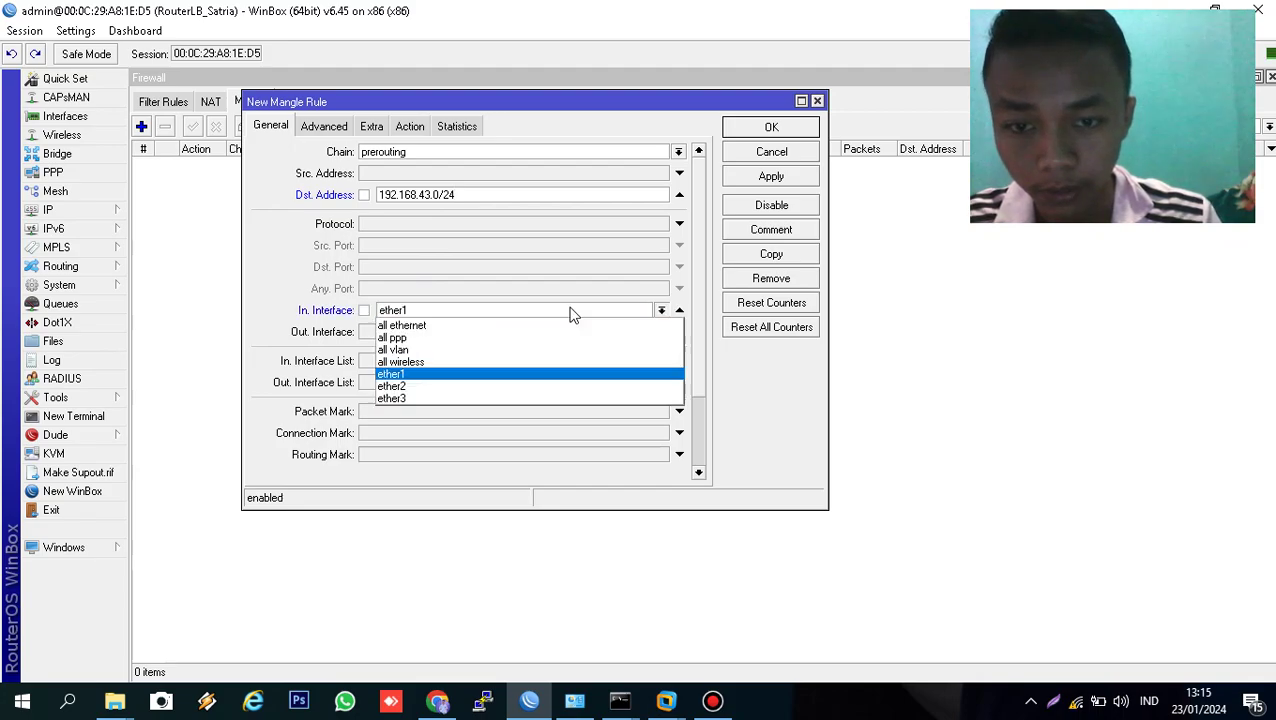
pyautogui.click(514, 399)
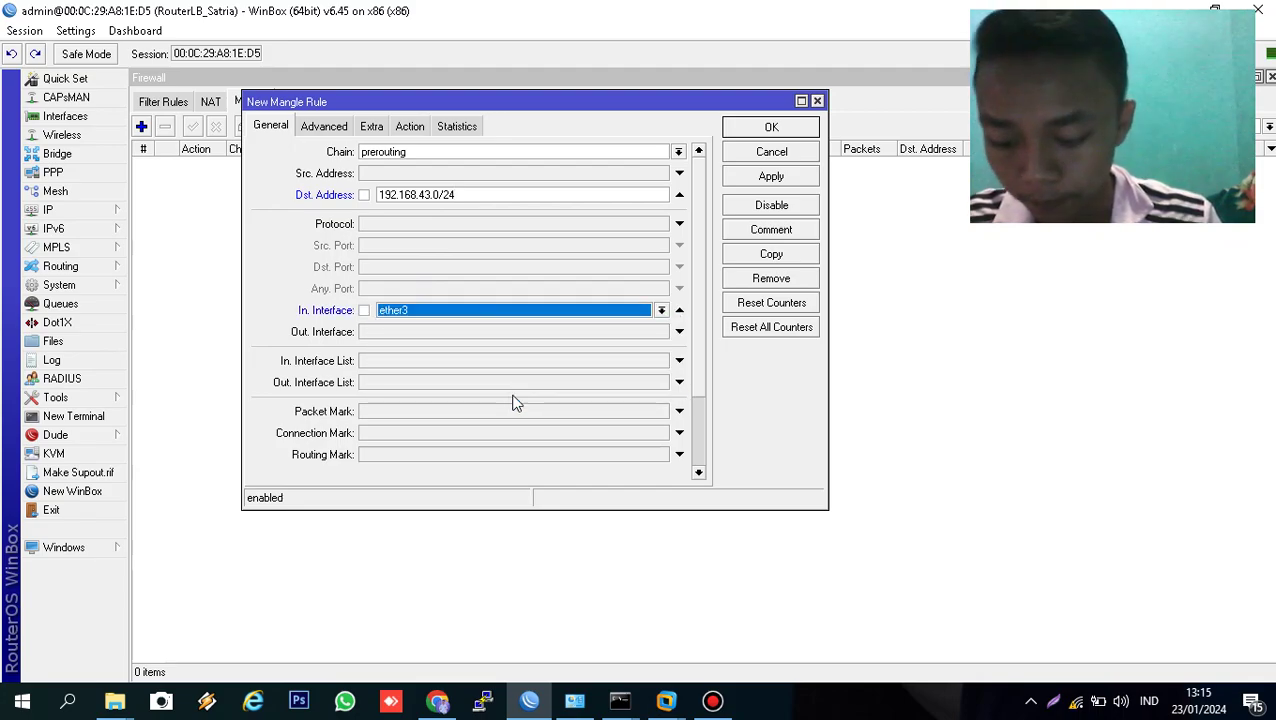
pyautogui.click(407, 126)
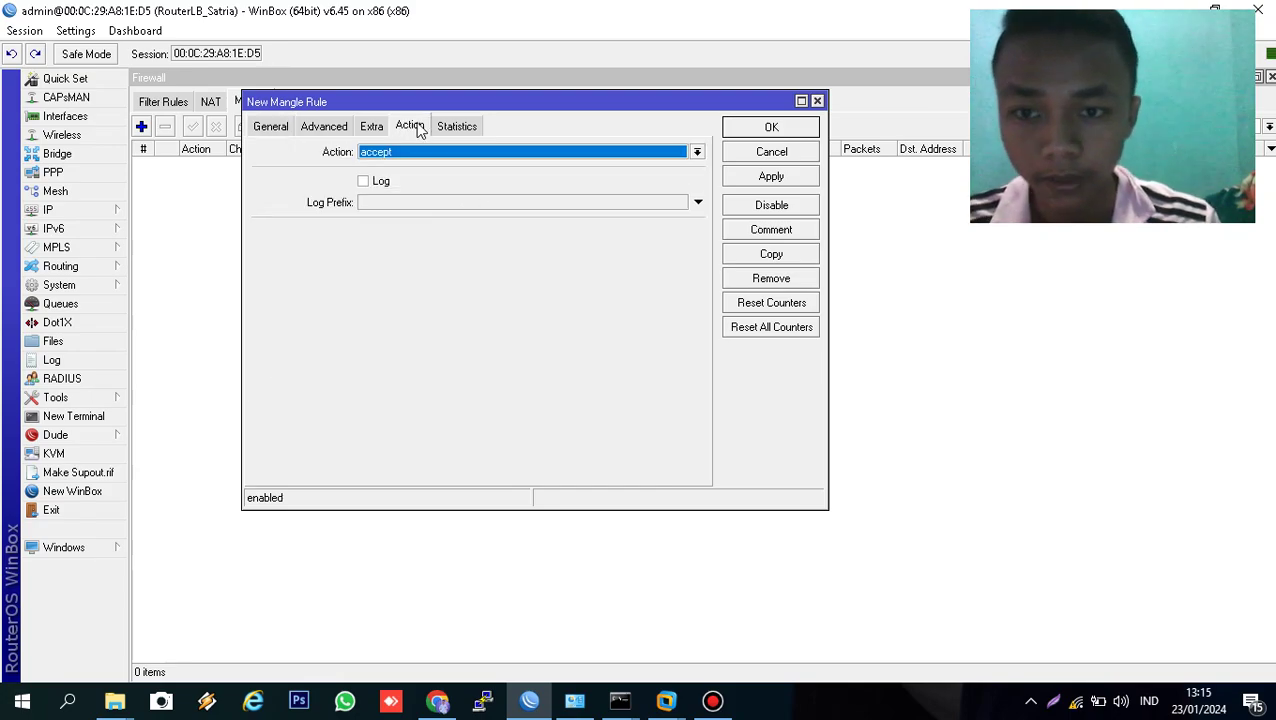
pyautogui.click(748, 178)
pyautogui.click(768, 128)
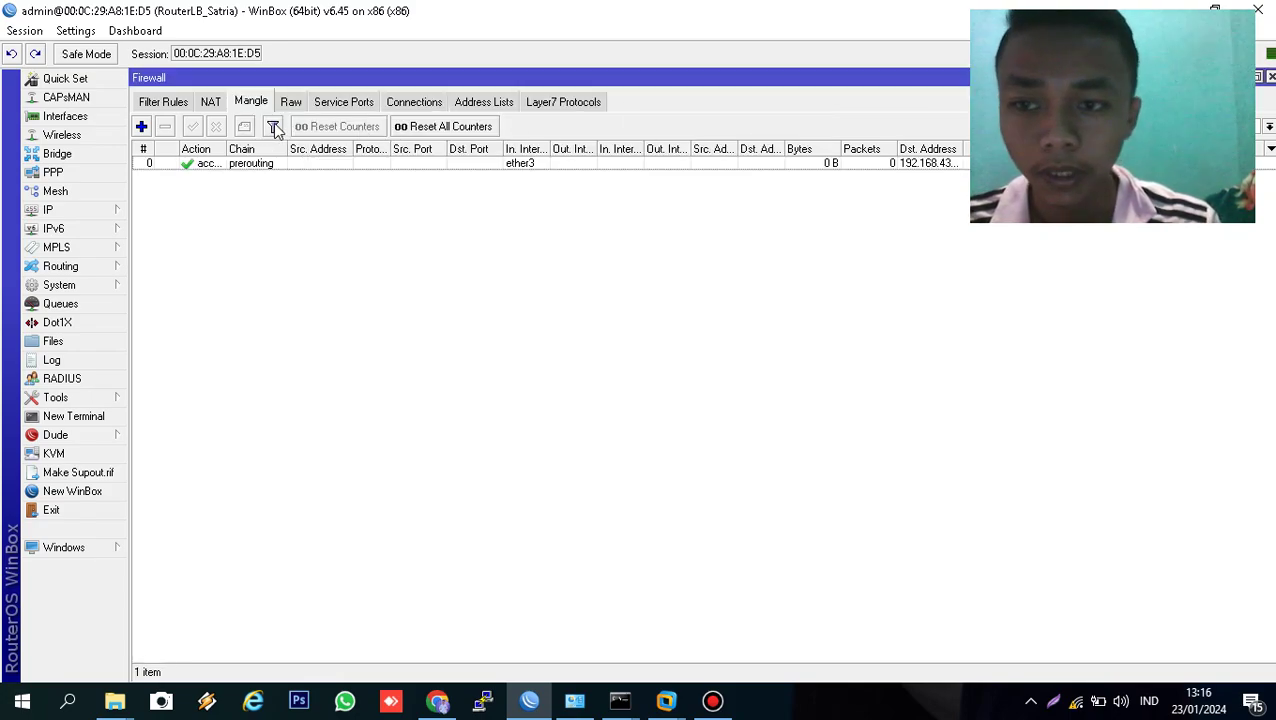
# - Copy the first rule into a new ether3 accept rule for destination 128.15.0.0/18
pyautogui.click(256, 166)
pyautogui.doubleClick(256, 166)
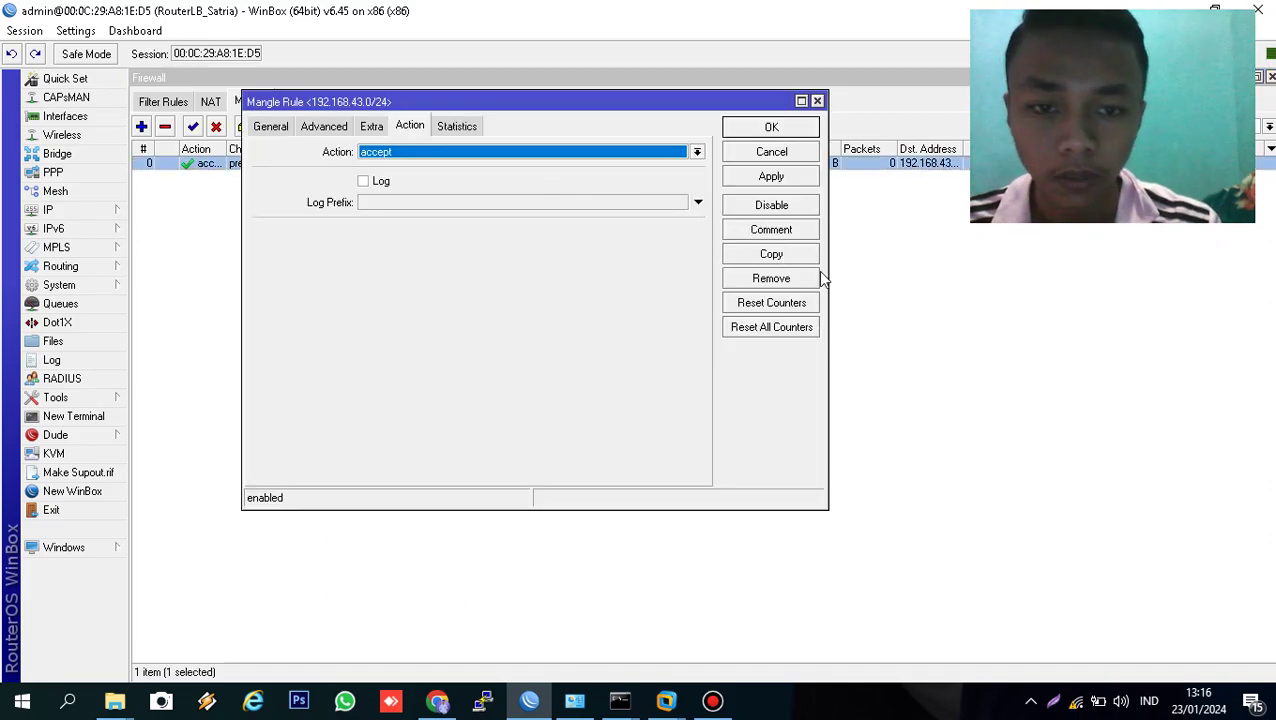
pyautogui.click(771, 254)
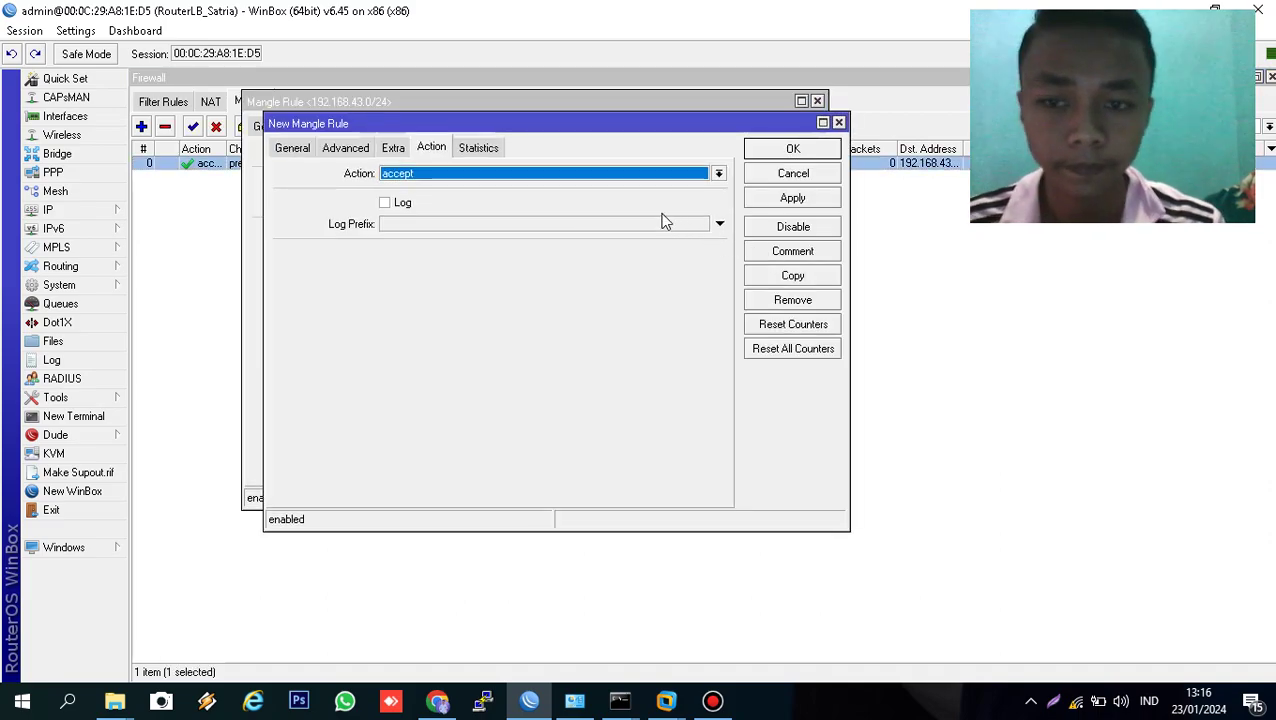
pyautogui.click(295, 152)
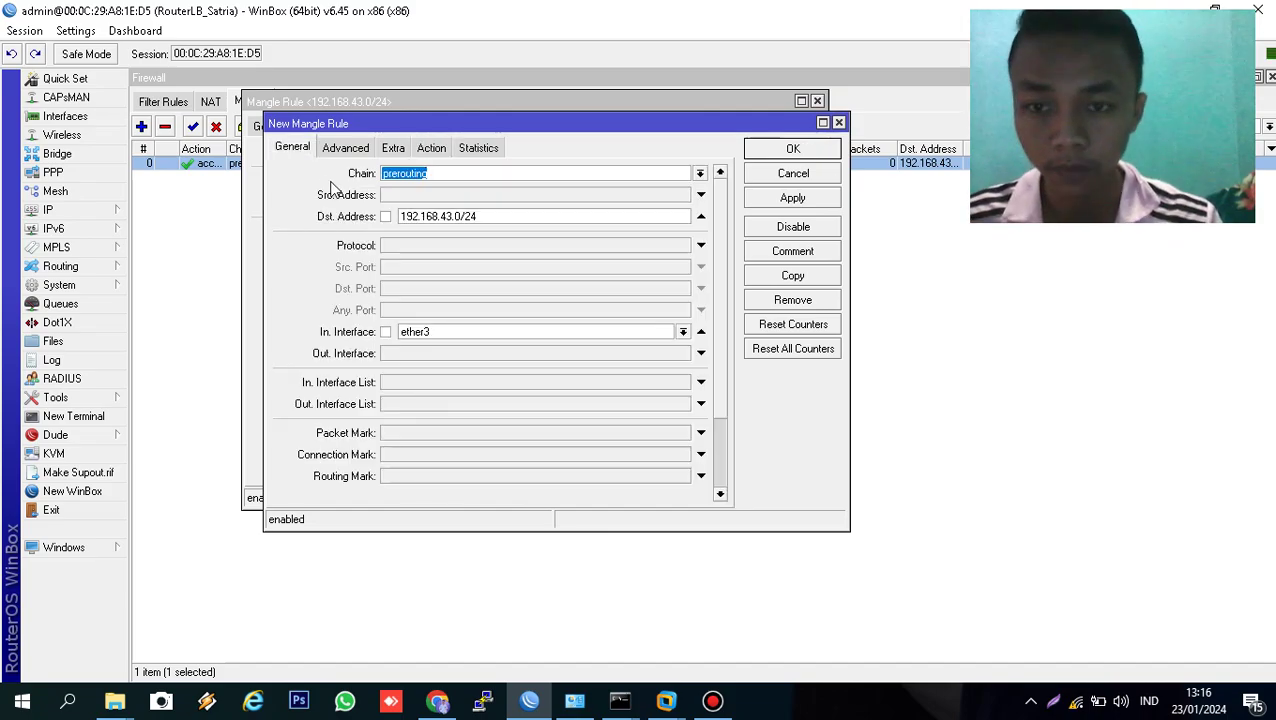
pyautogui.doubleClick(498, 214)
pyautogui.write('1')
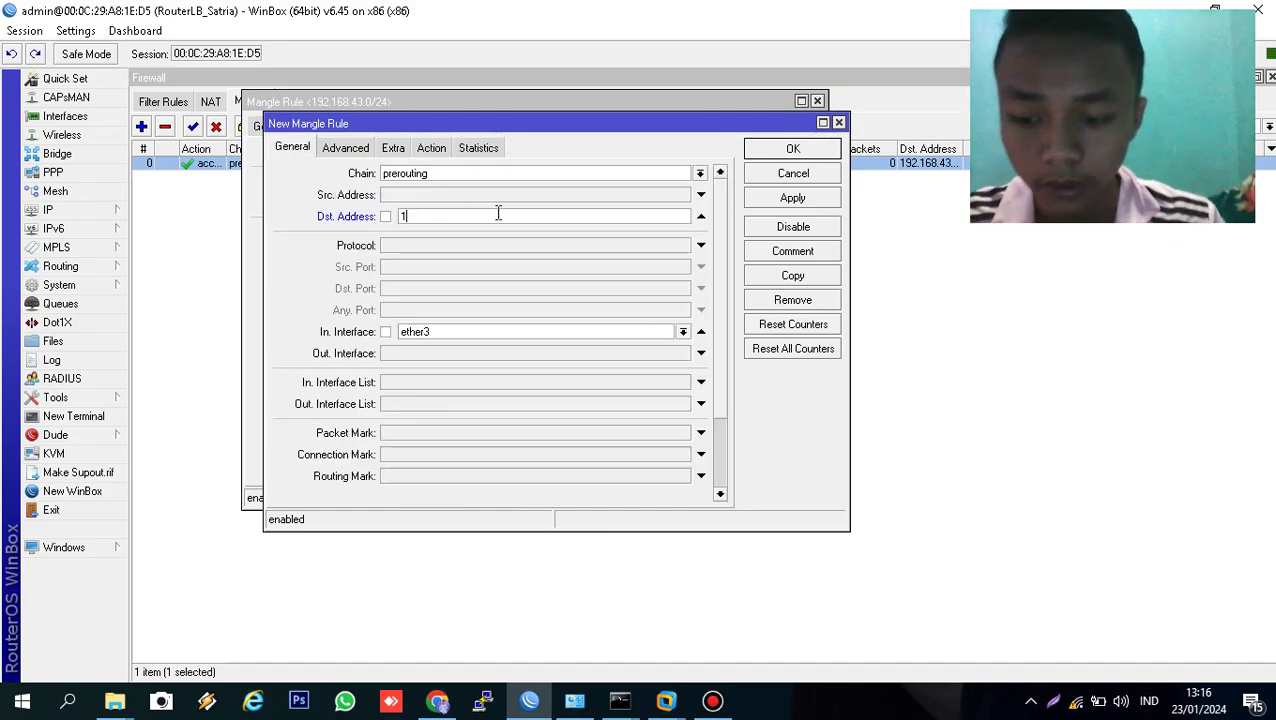
pyautogui.write('28.15.0')
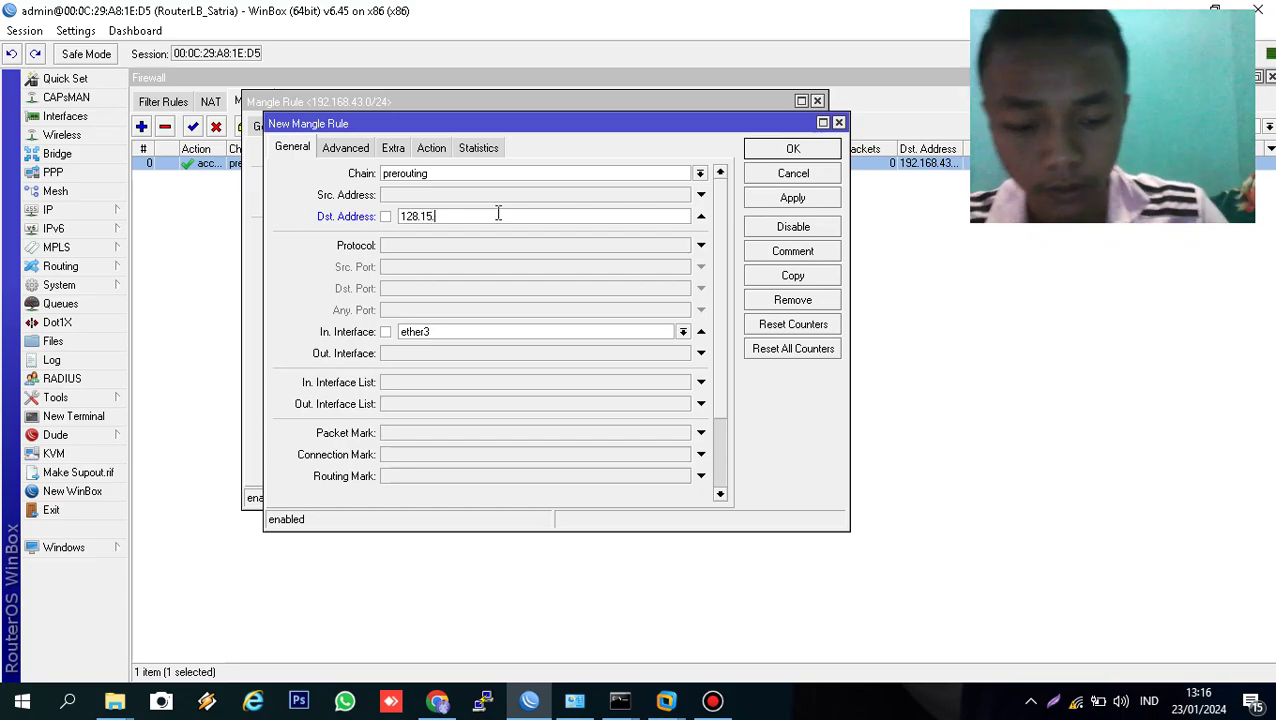
pyautogui.write('.0')
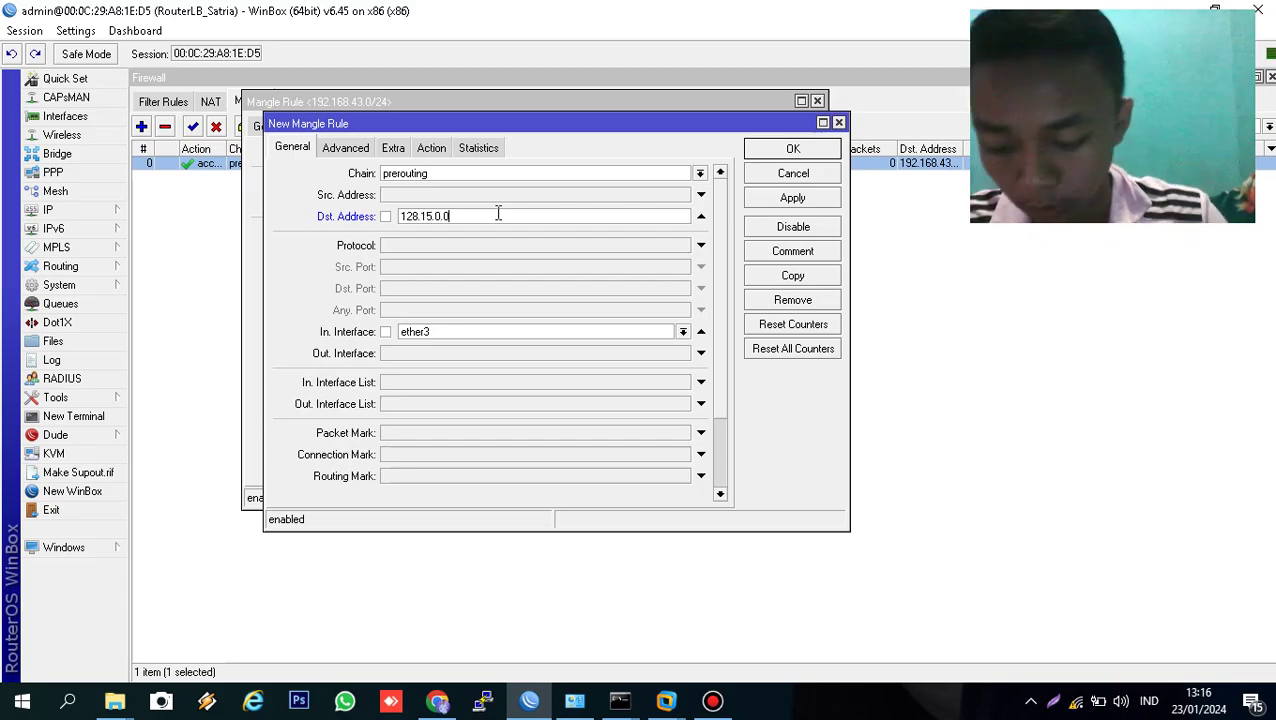
pyautogui.write('/')
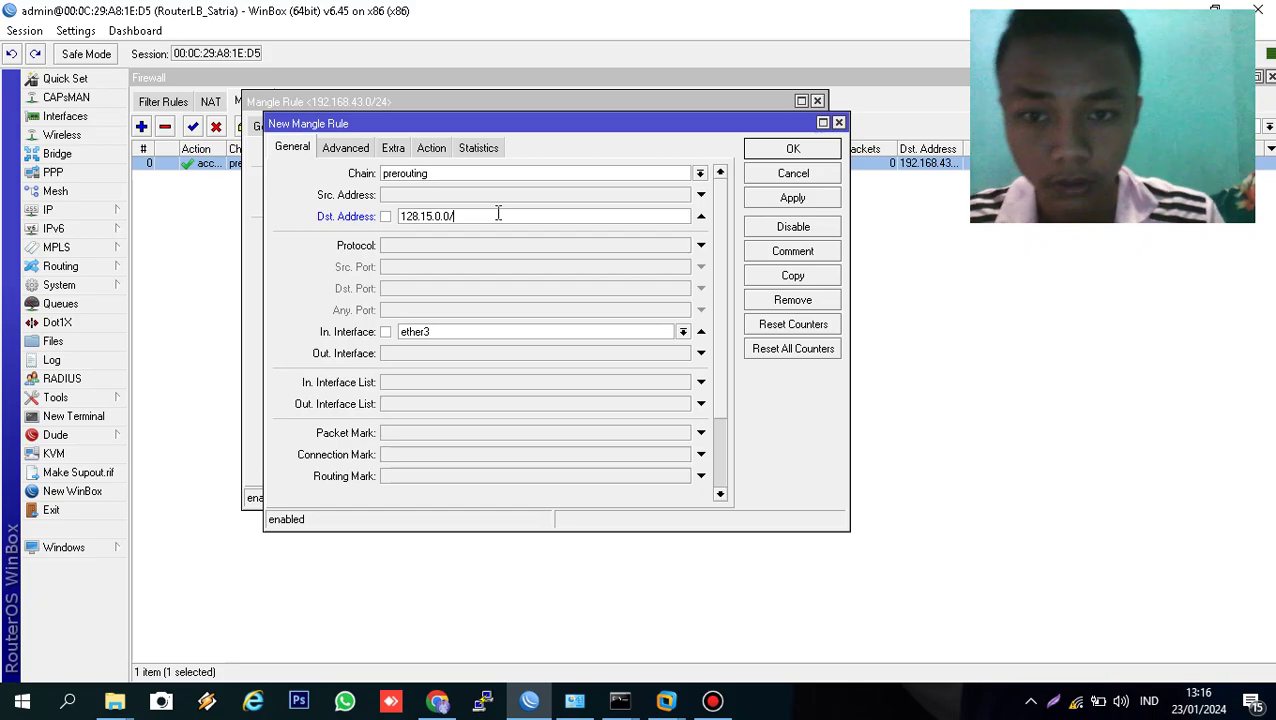
pyautogui.write('18')
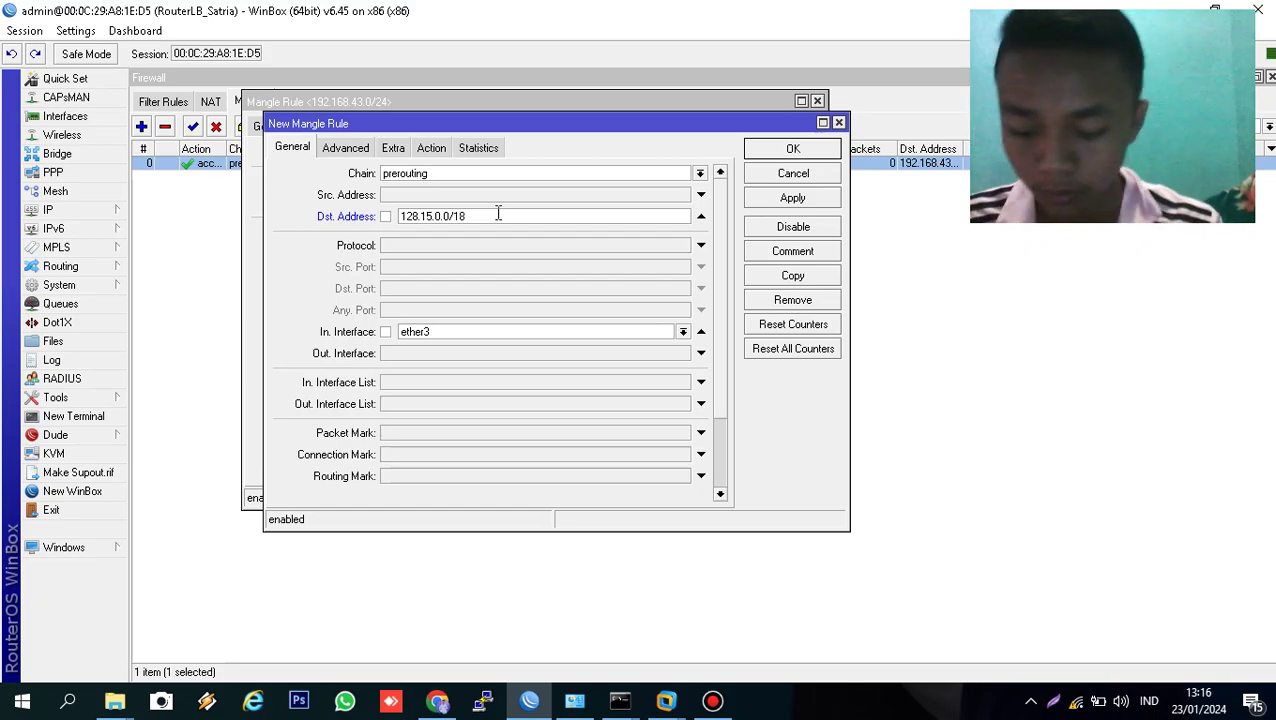
pyautogui.click(791, 199)
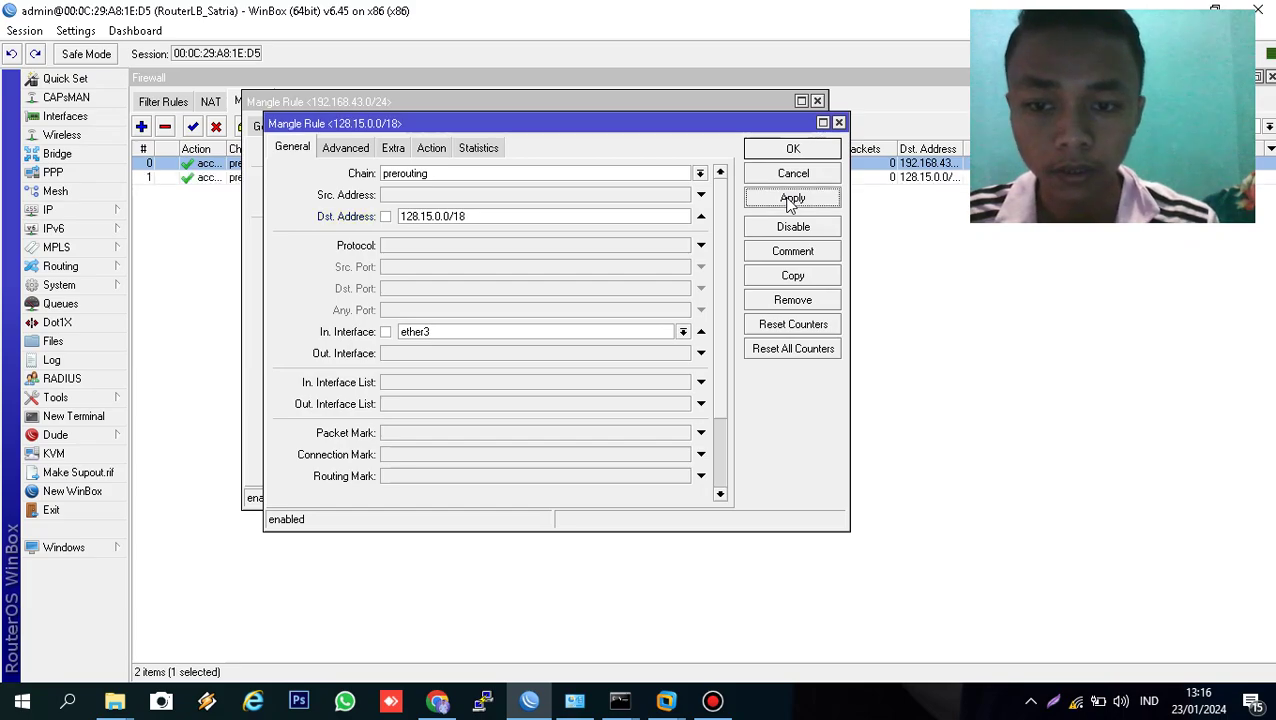
pyautogui.click(795, 150)
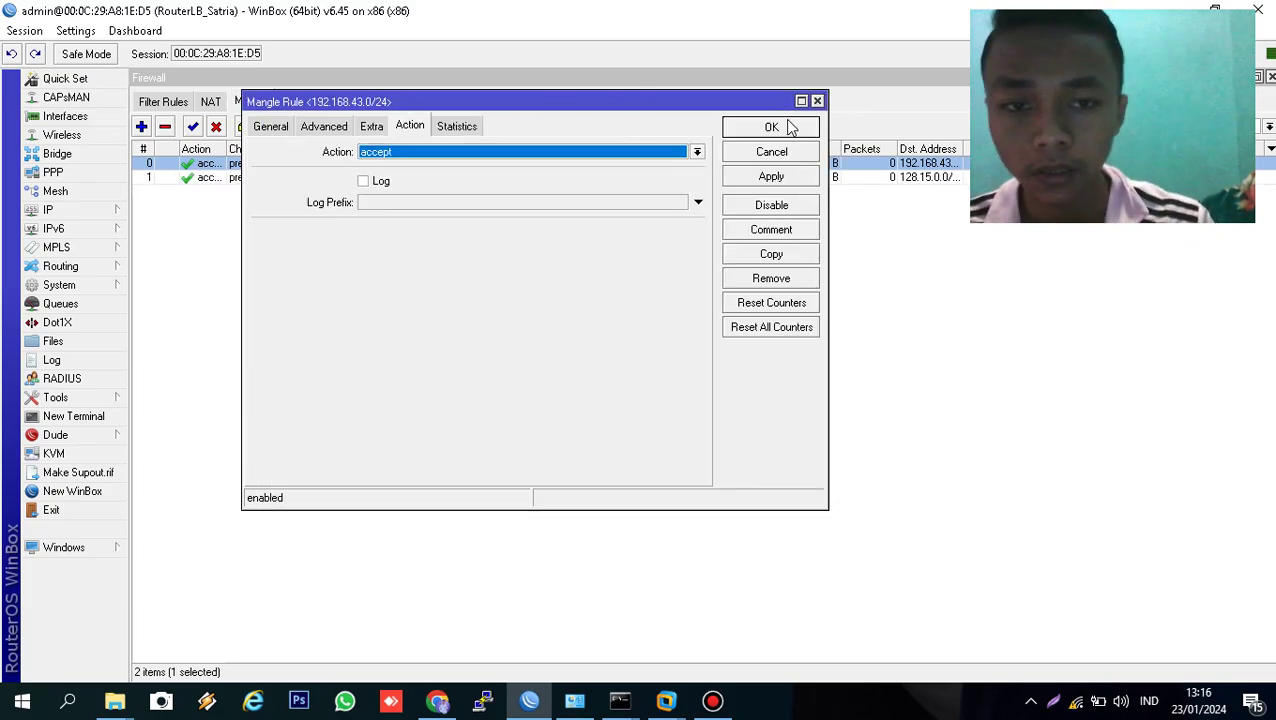
pyautogui.click(771, 127)
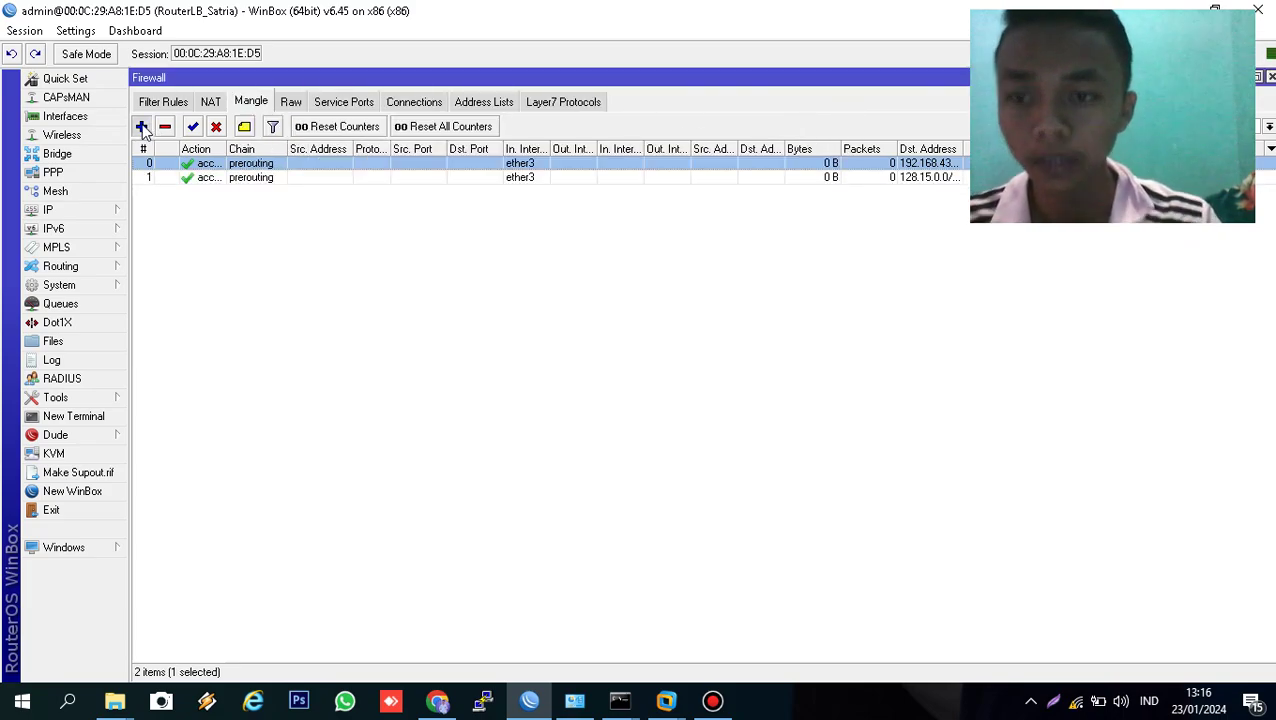
pyautogui.click(141, 127)
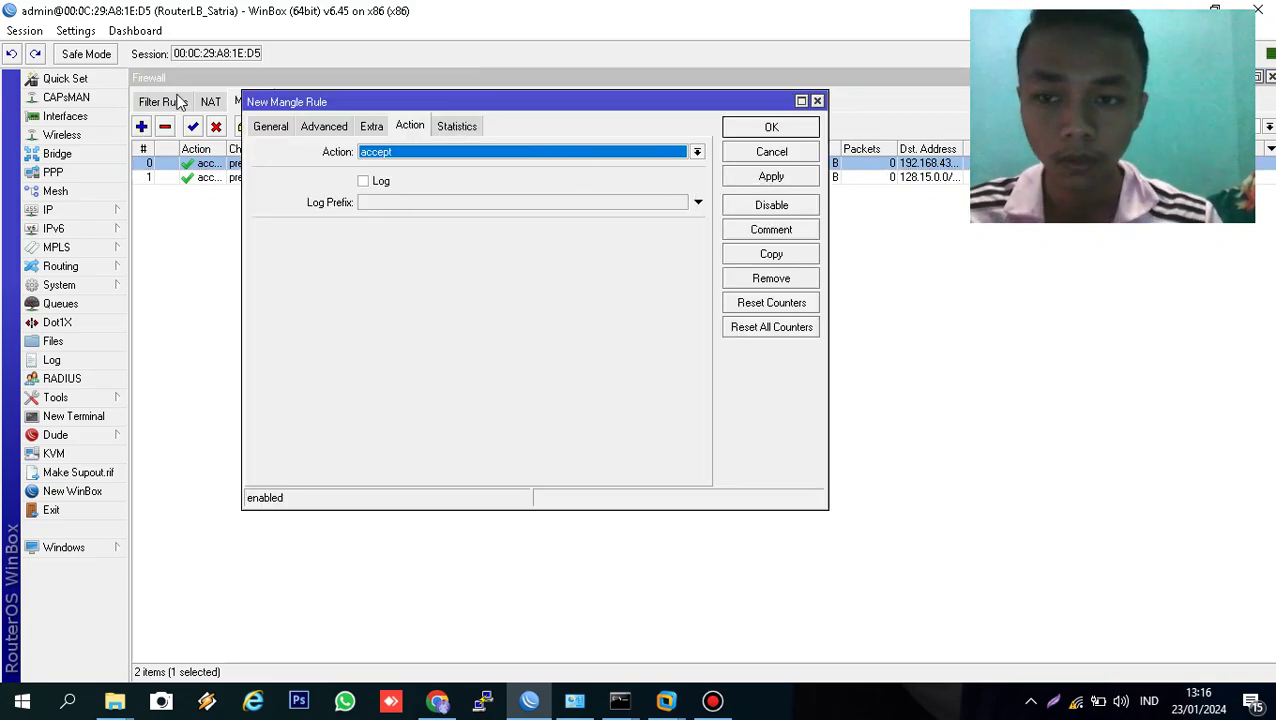
# - Make the new rule match ether1 incoming traffic with connection mark no-mark
pyautogui.click(268, 130)
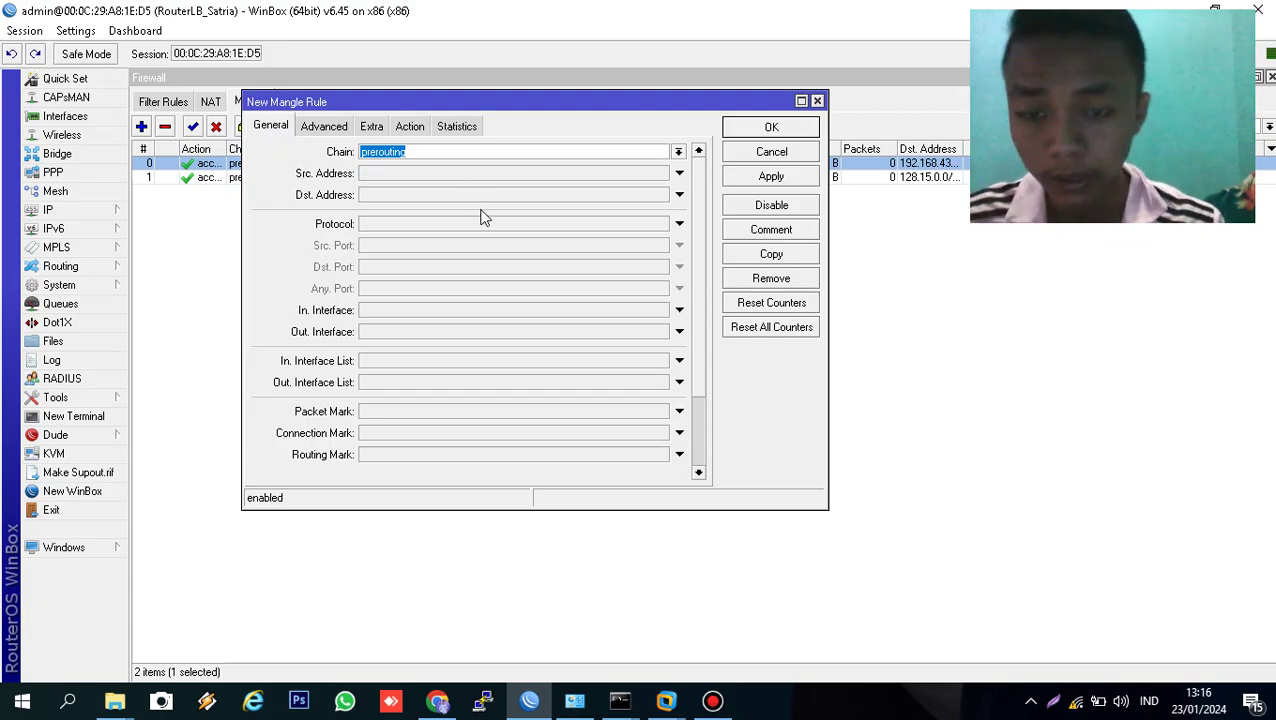
pyautogui.click(451, 312)
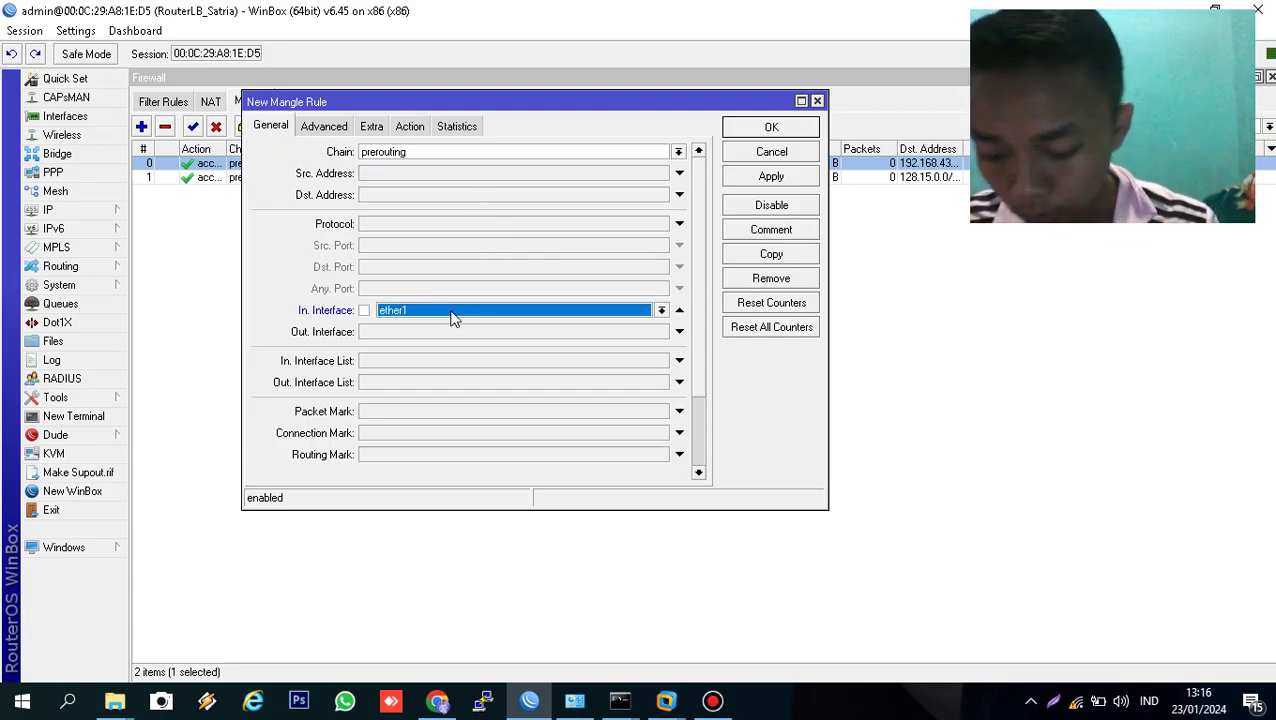
pyautogui.click(414, 433)
pyautogui.click(661, 433)
pyautogui.click(632, 449)
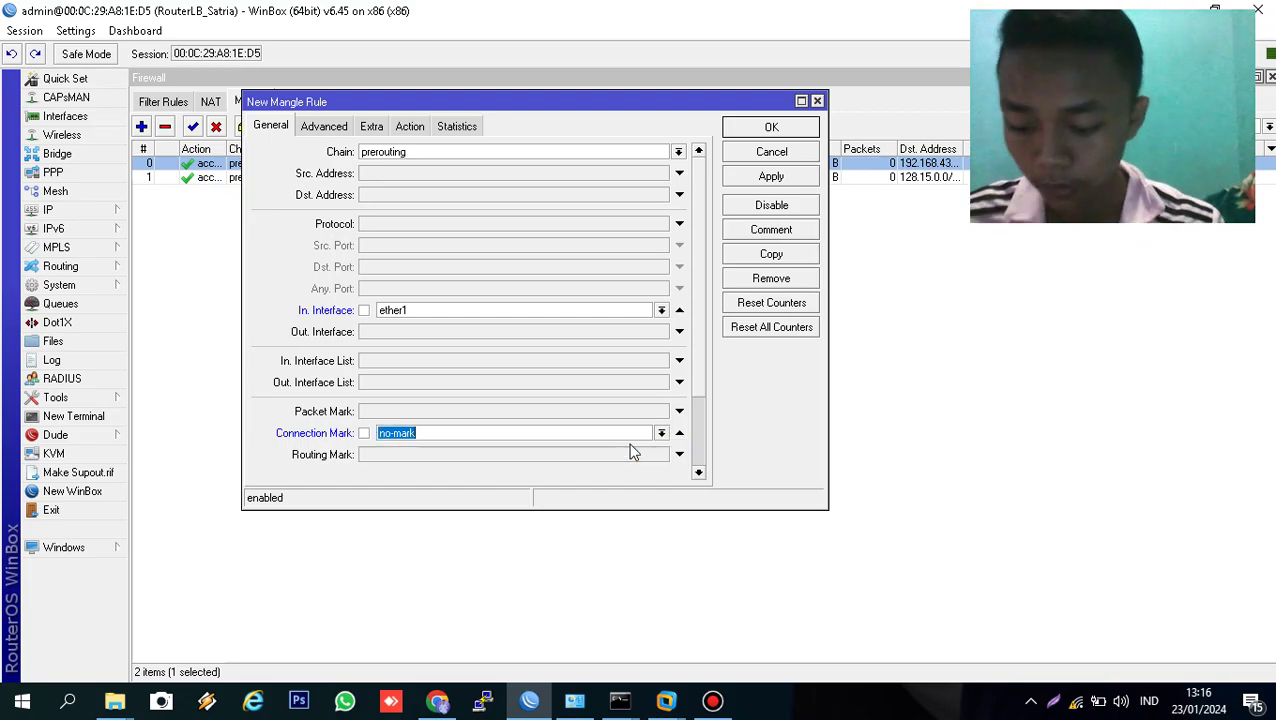
# - Set the action to mark connection with new connection mark ISP1_conn and apply it
pyautogui.click(409, 128)
pyautogui.click(420, 153)
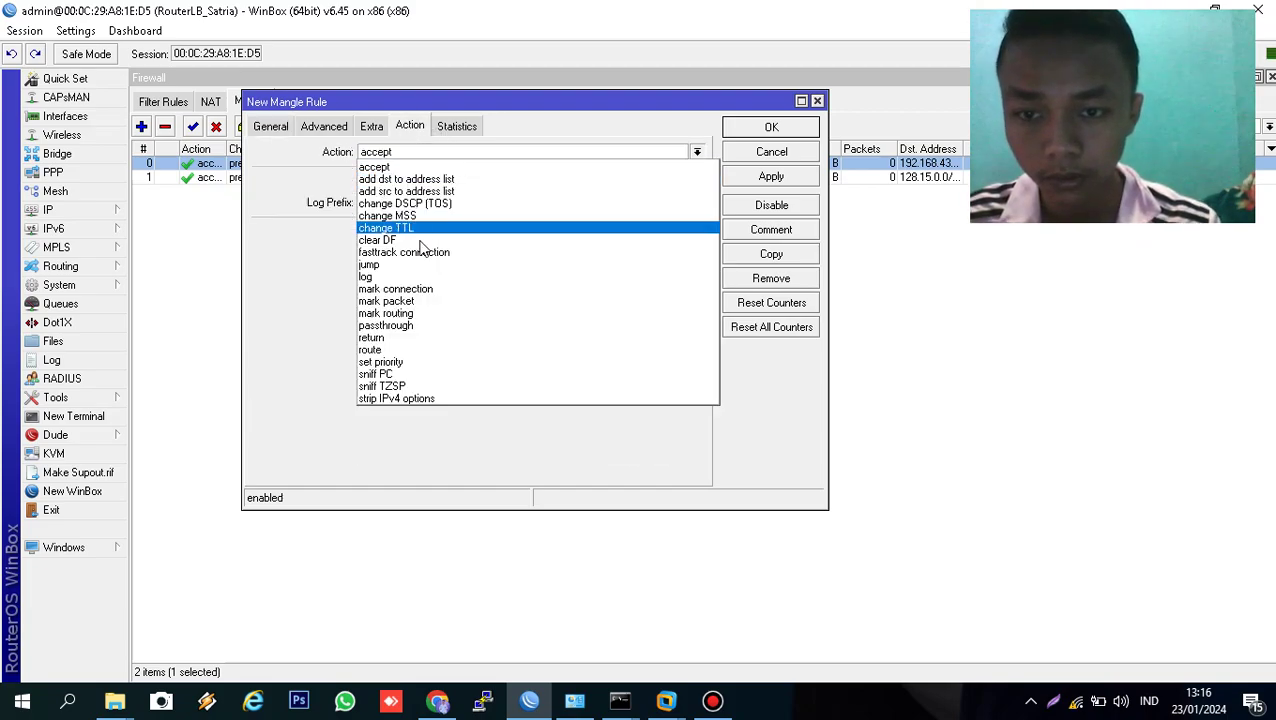
pyautogui.click(420, 290)
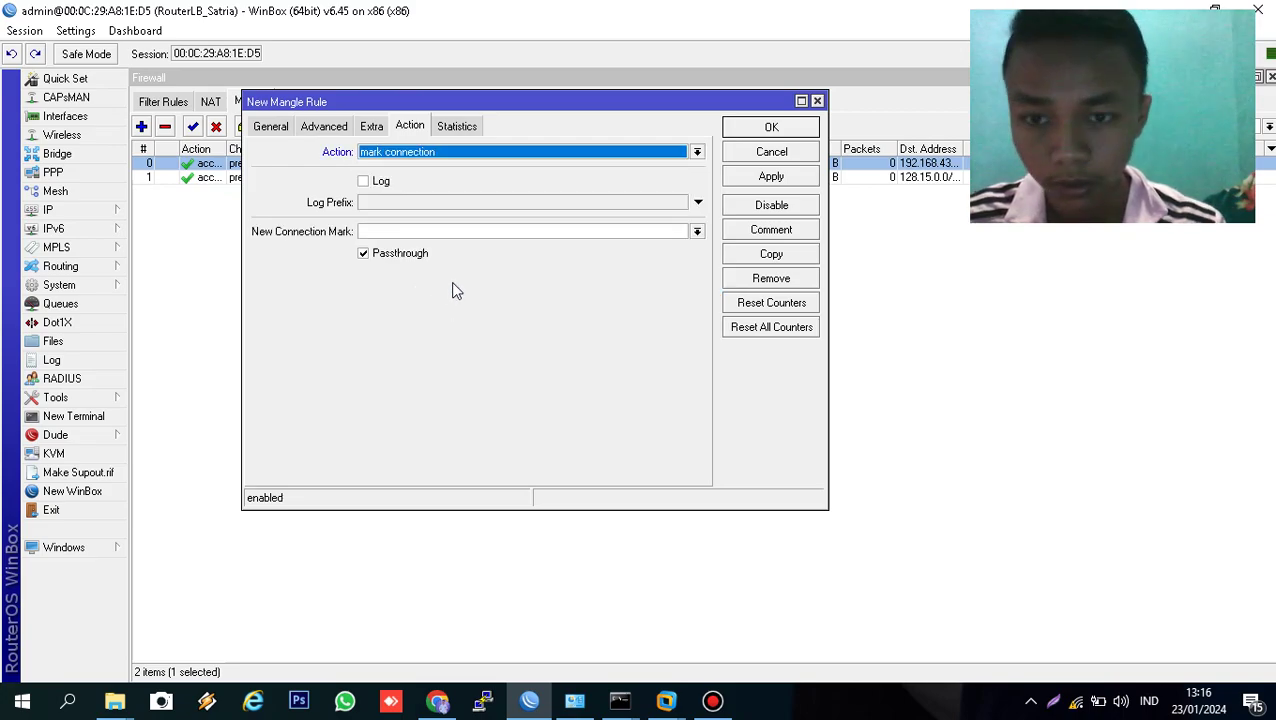
pyautogui.click(481, 233)
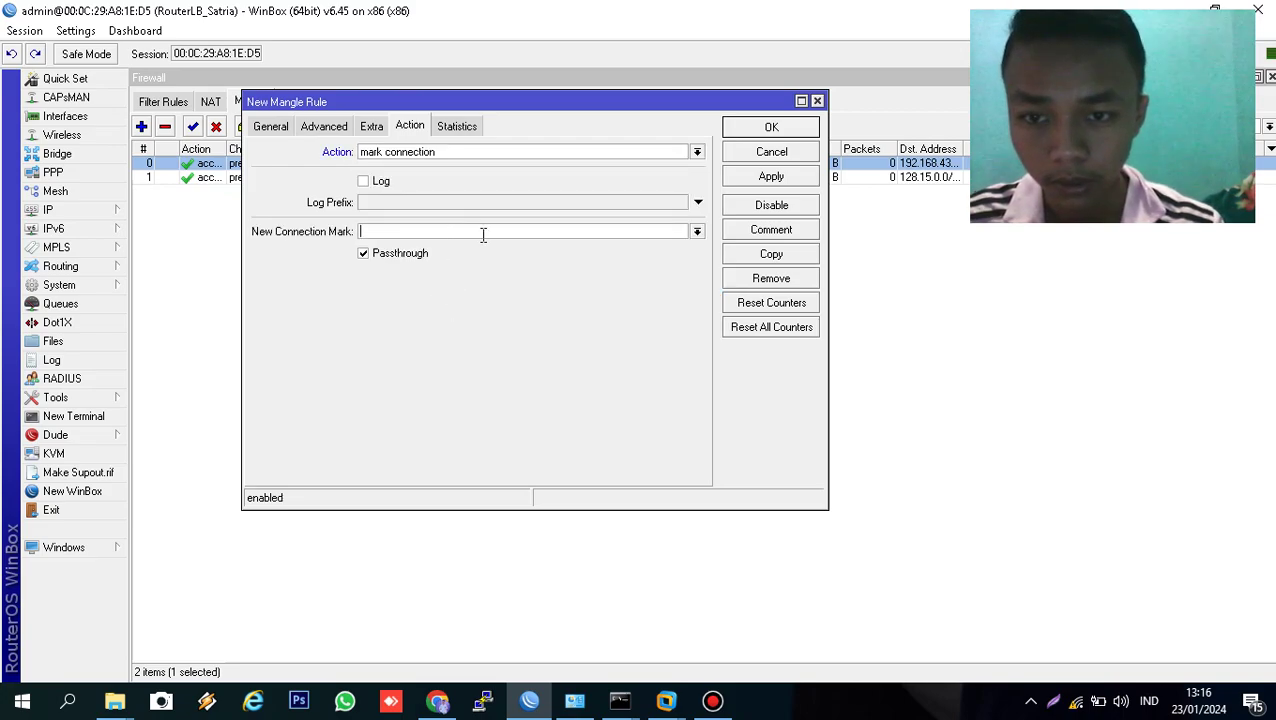
pyautogui.click(697, 232)
pyautogui.click(624, 230)
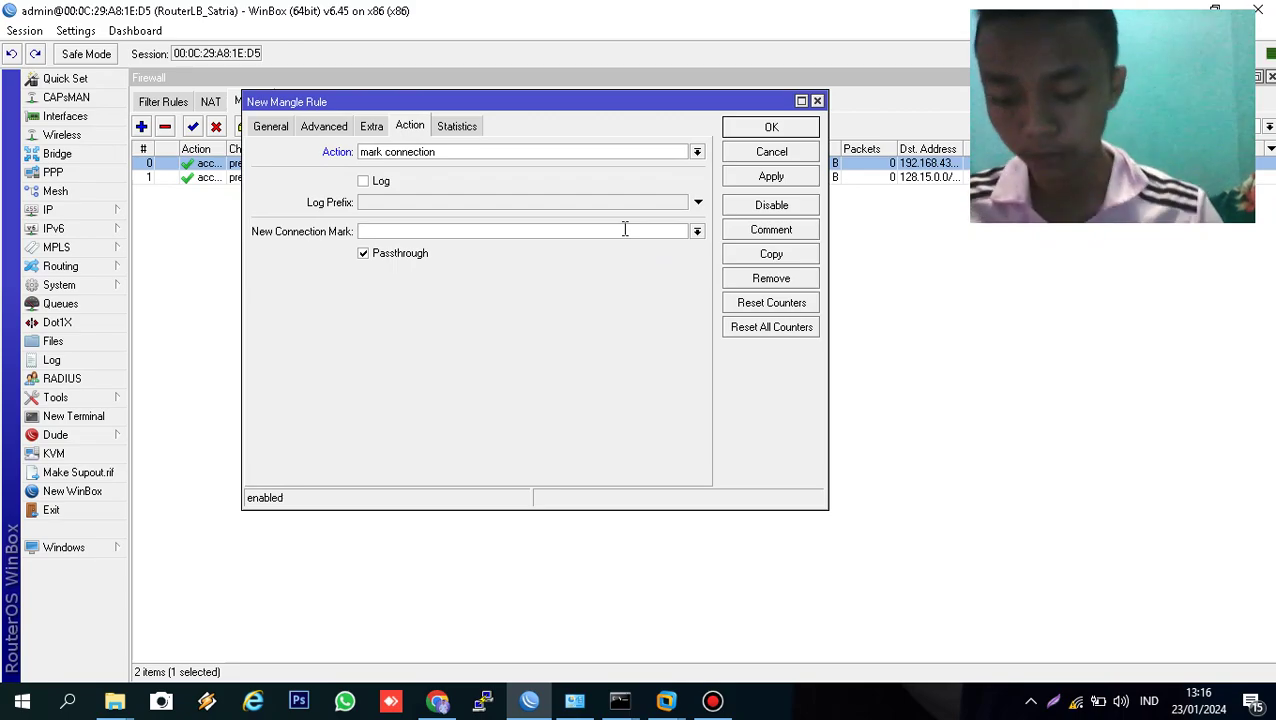
pyautogui.write('ISP')
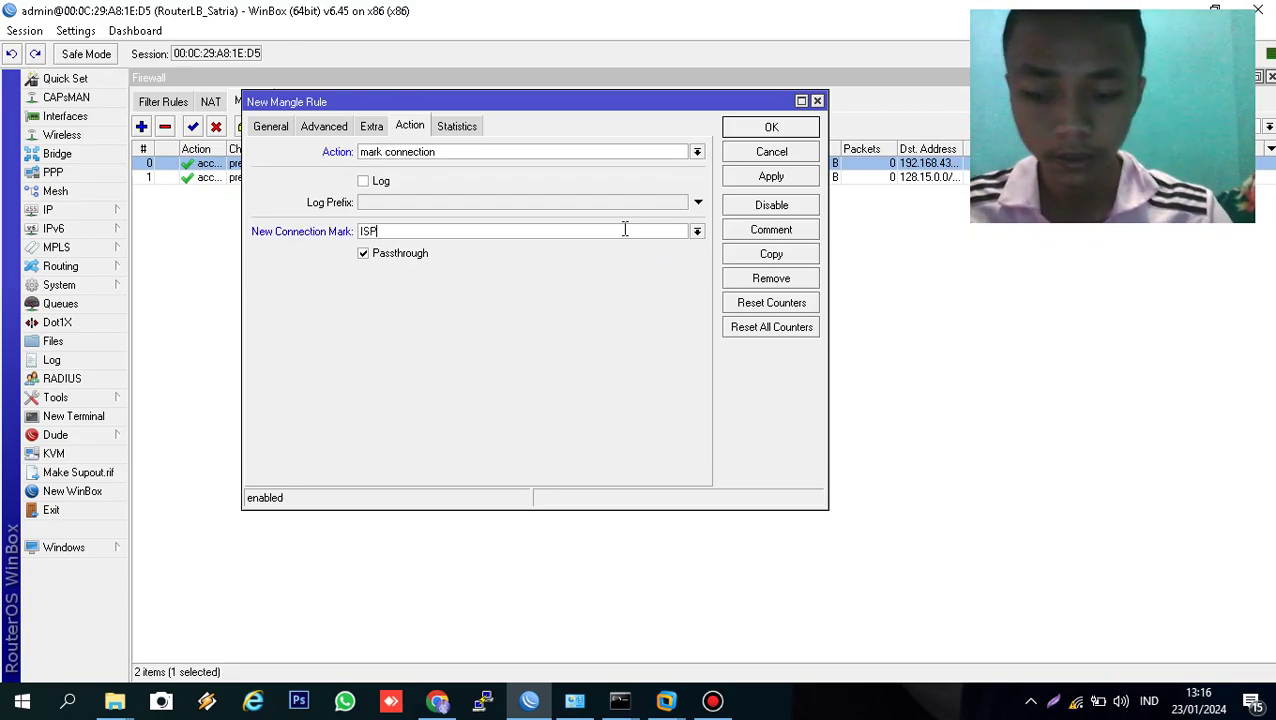
pyautogui.write('1_conn')
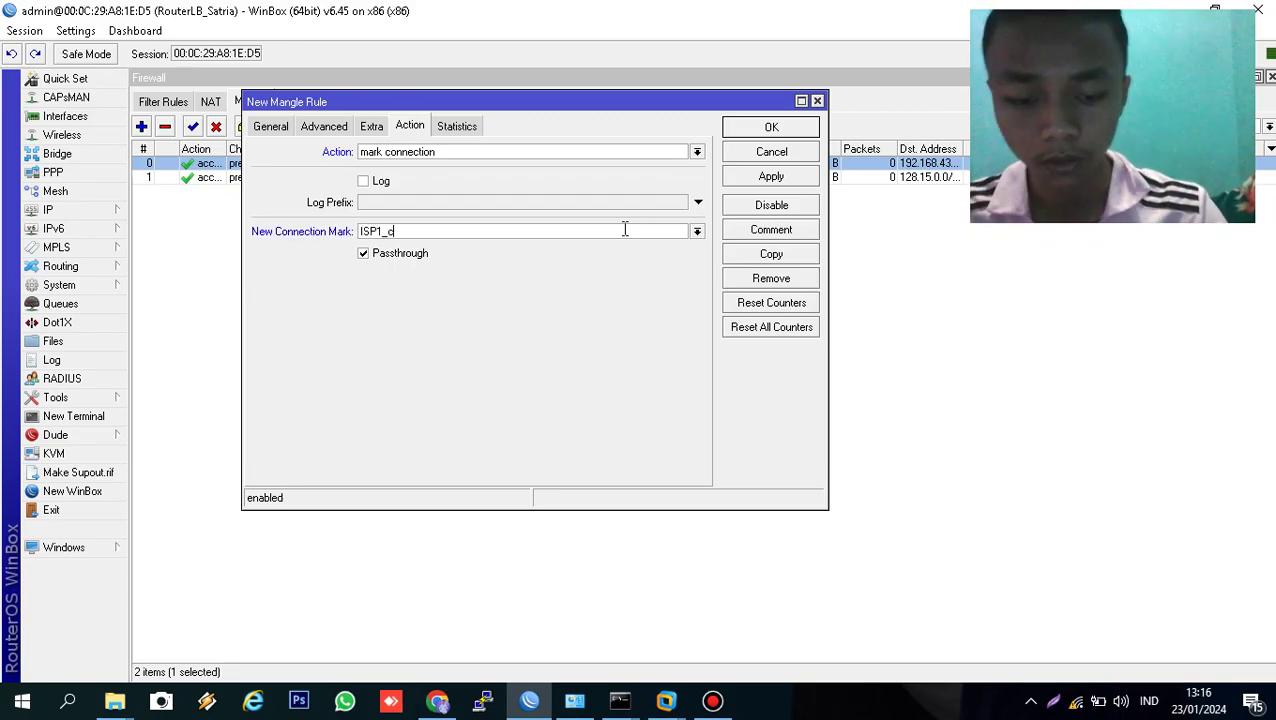
pyautogui.click(777, 180)
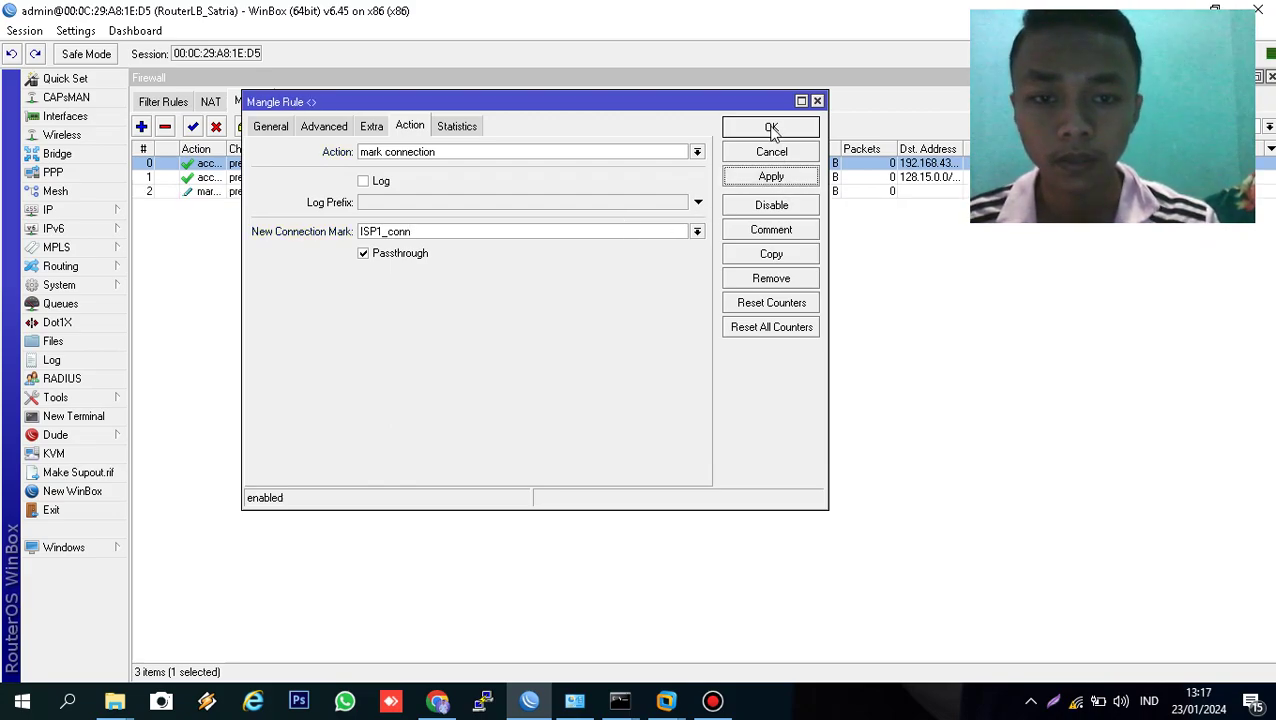
pyautogui.click(771, 127)
# - Copy the ISP1_conn rule, changing the mark to ISP2_conn and the in-interface to ether2
pyautogui.click(484, 191)
pyautogui.doubleClick(484, 191)
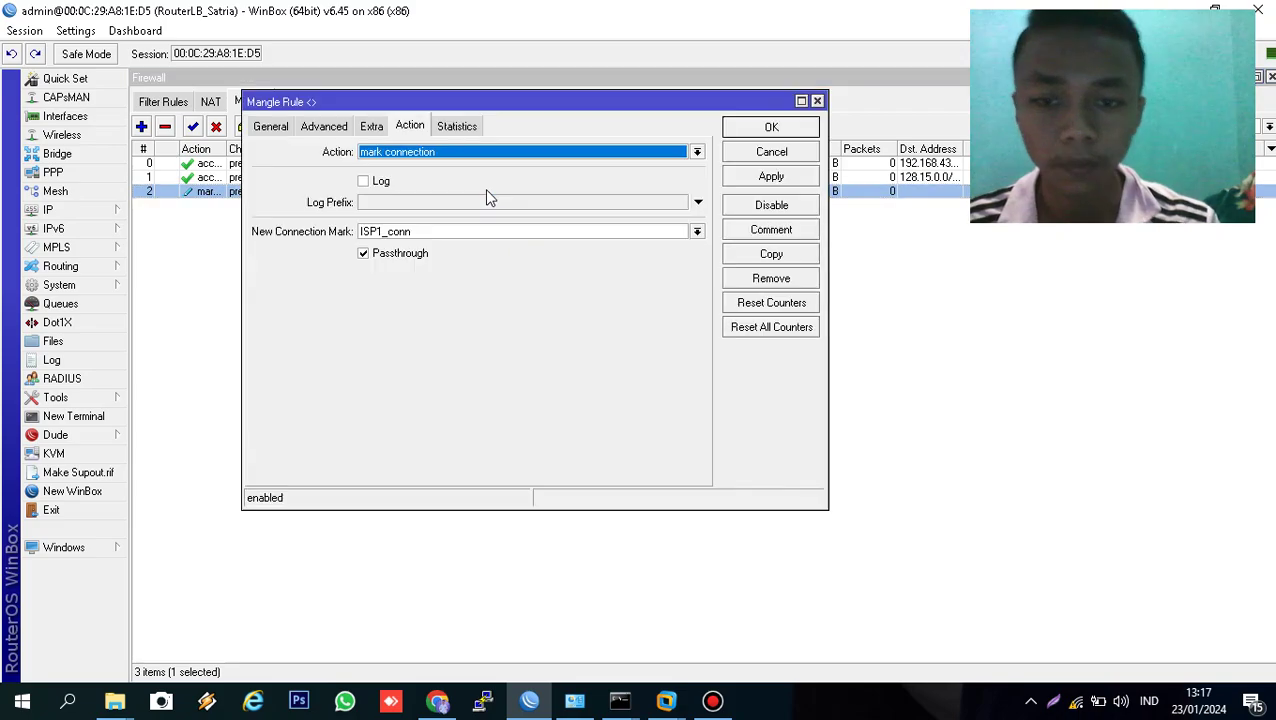
pyautogui.click(771, 254)
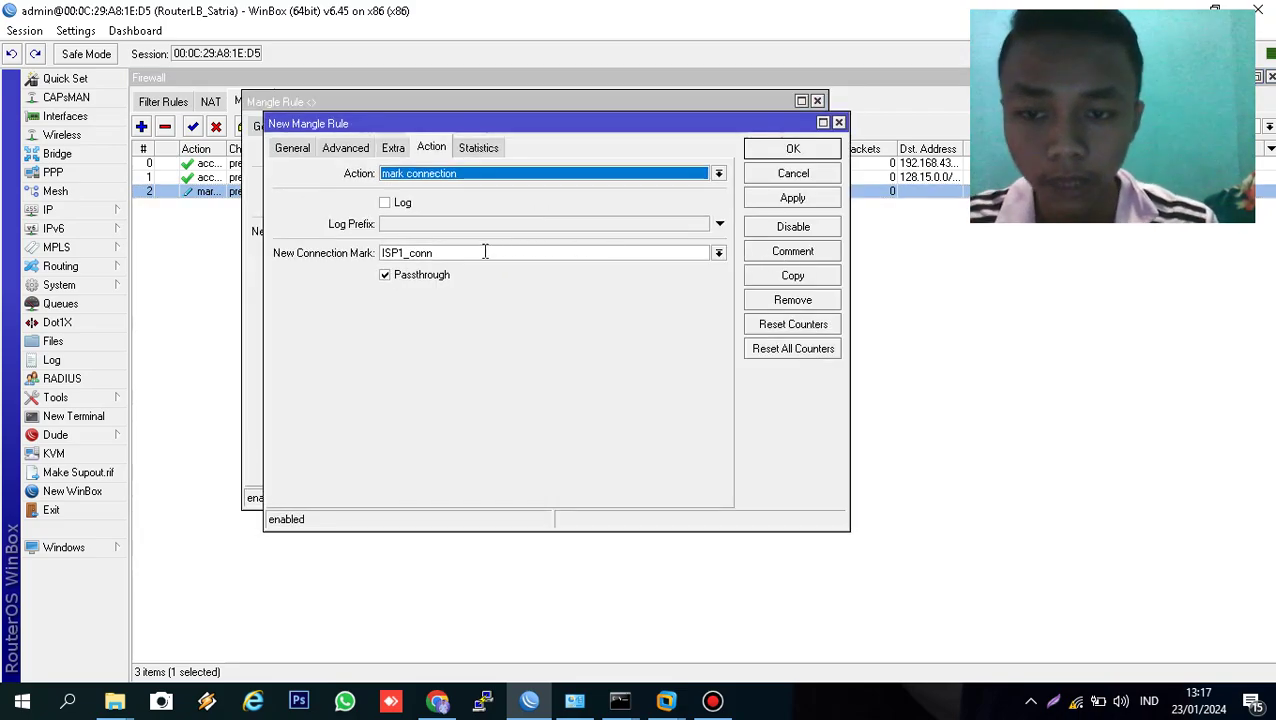
pyautogui.click(405, 253)
pyautogui.press('BackSpace')
pyautogui.write('2')
pyautogui.click(295, 150)
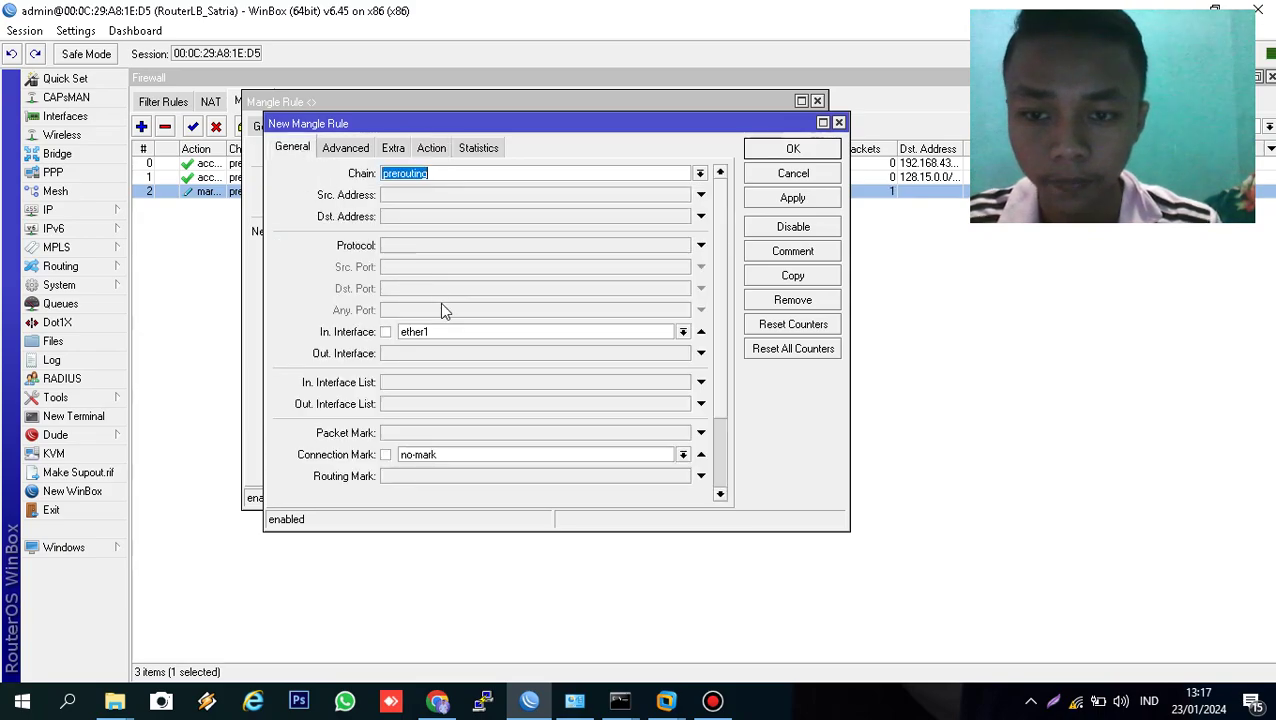
pyautogui.click(465, 337)
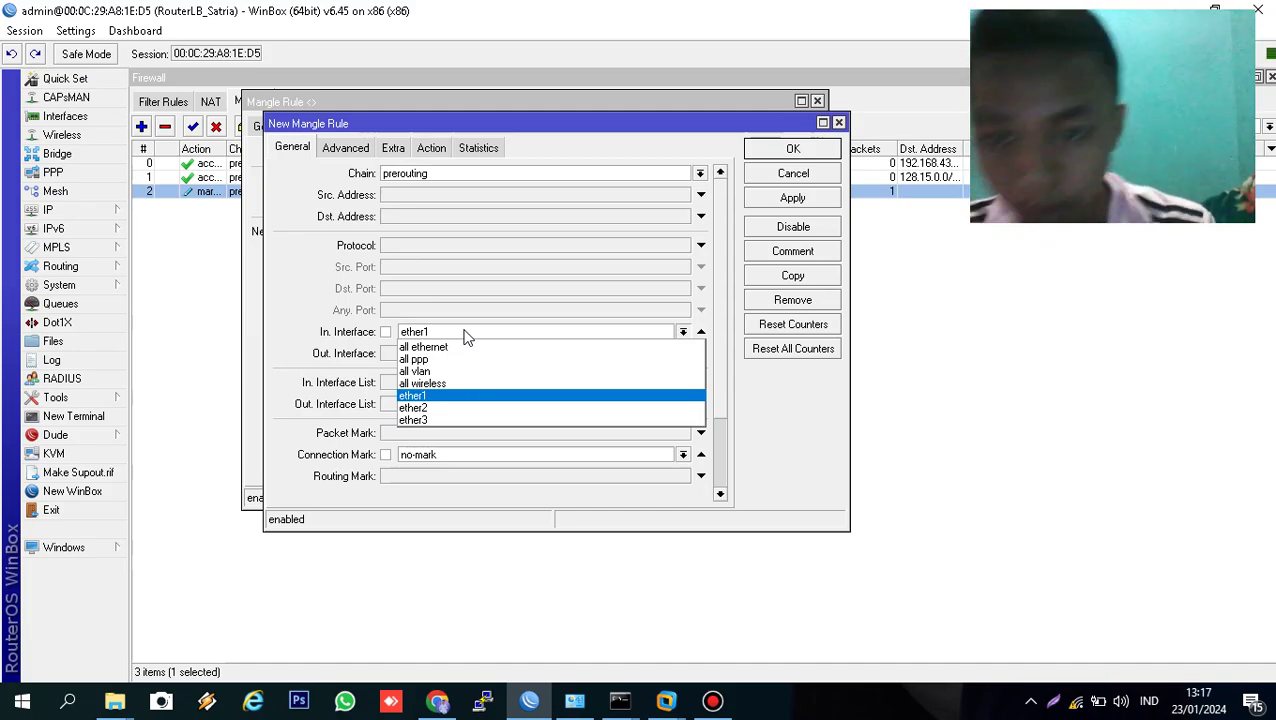
pyautogui.click(456, 407)
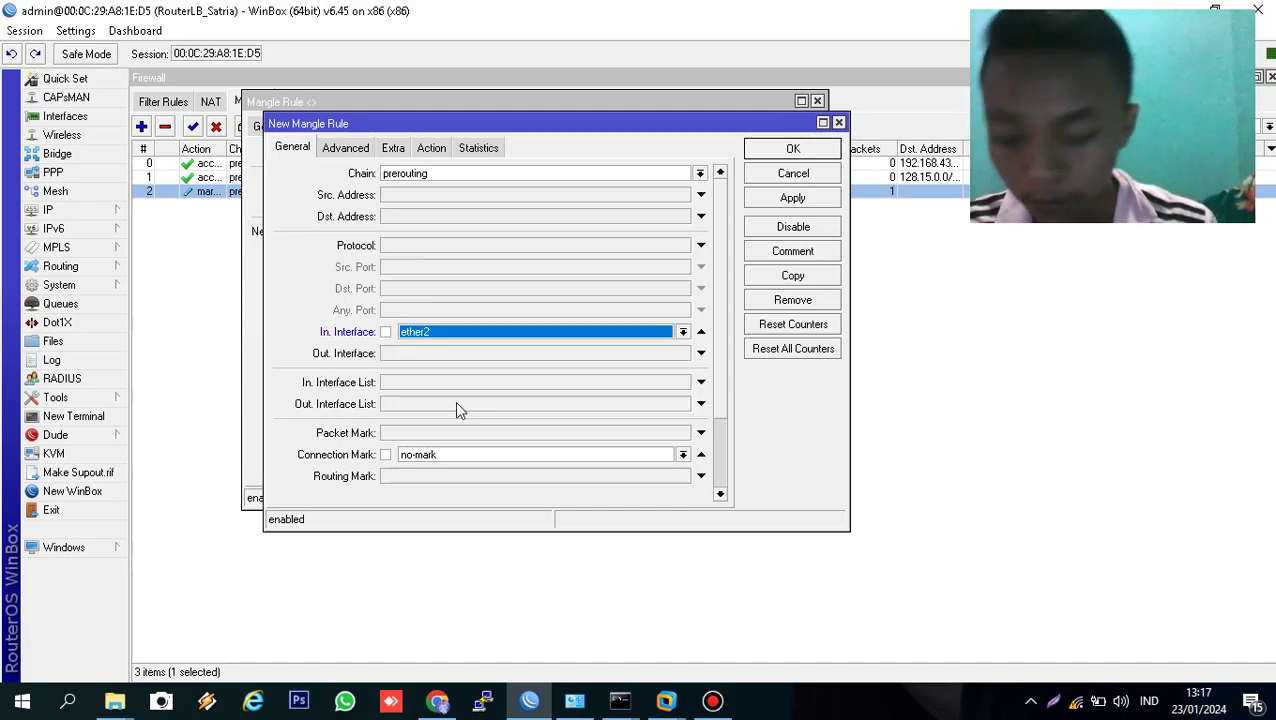
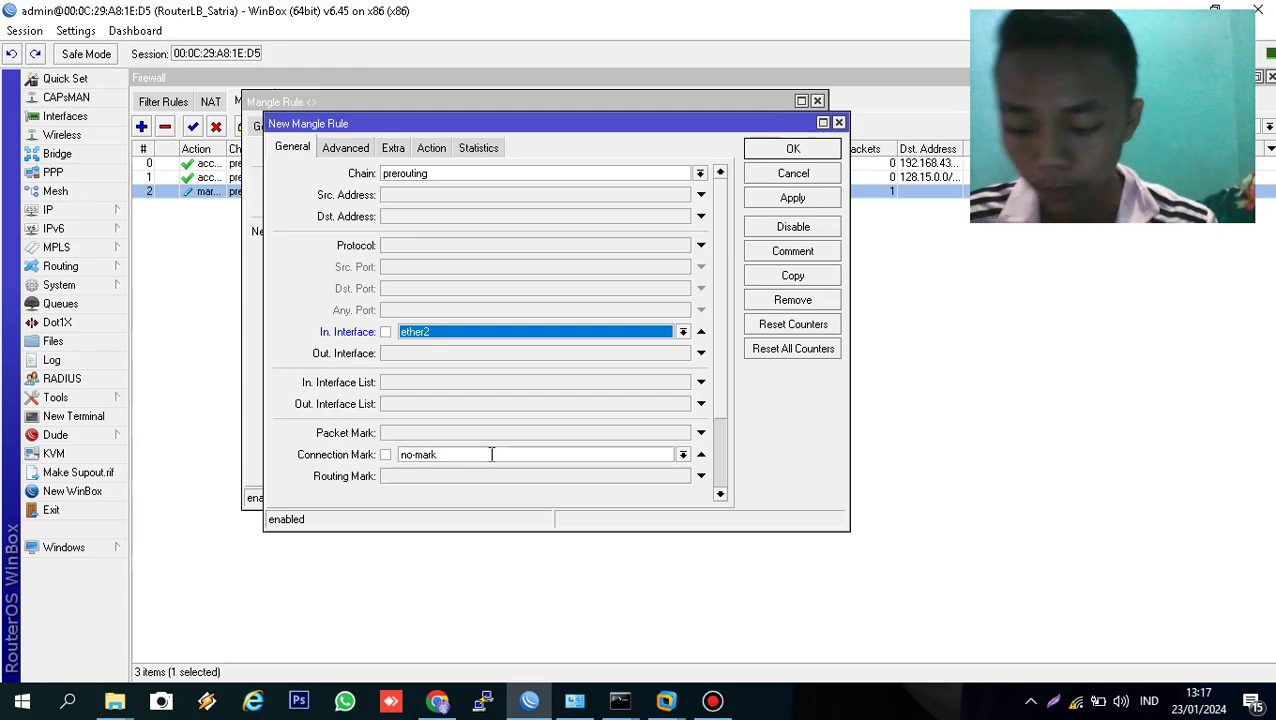
# - Save the ether2 ISP2_conn marking rule and close both rule editors, leaving four mangle rules
pyautogui.click(425, 149)
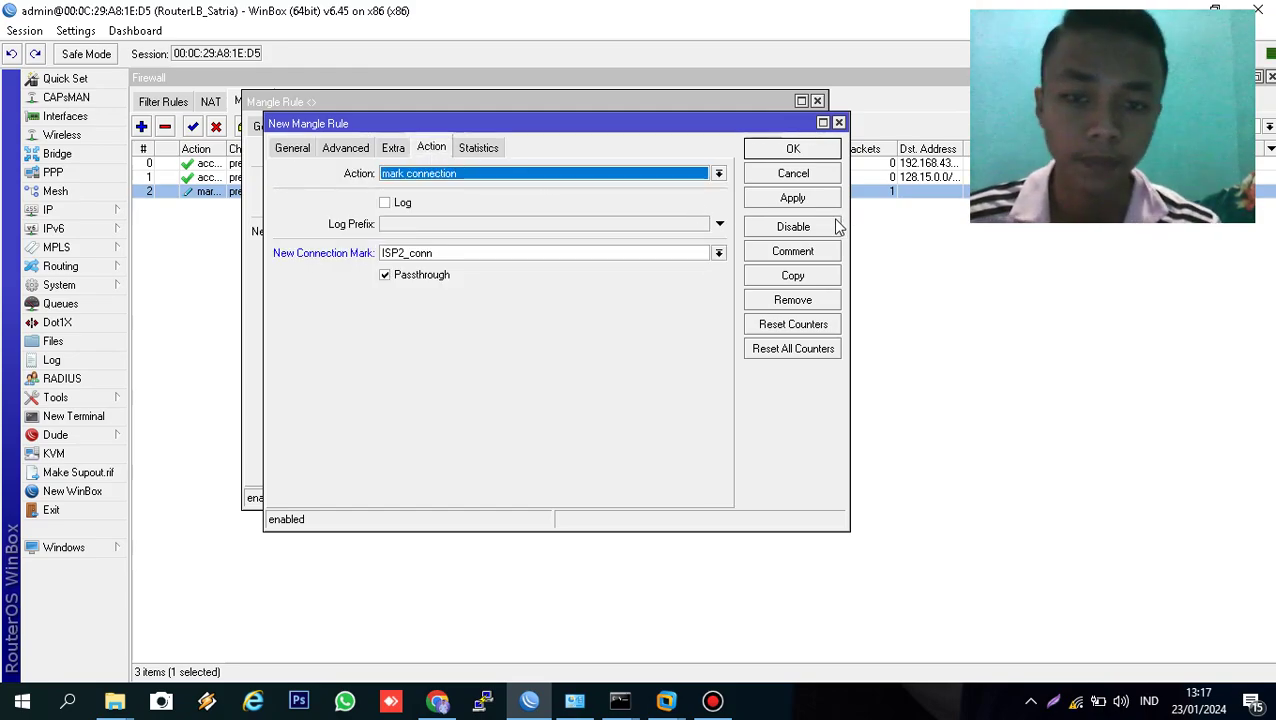
pyautogui.click(808, 200)
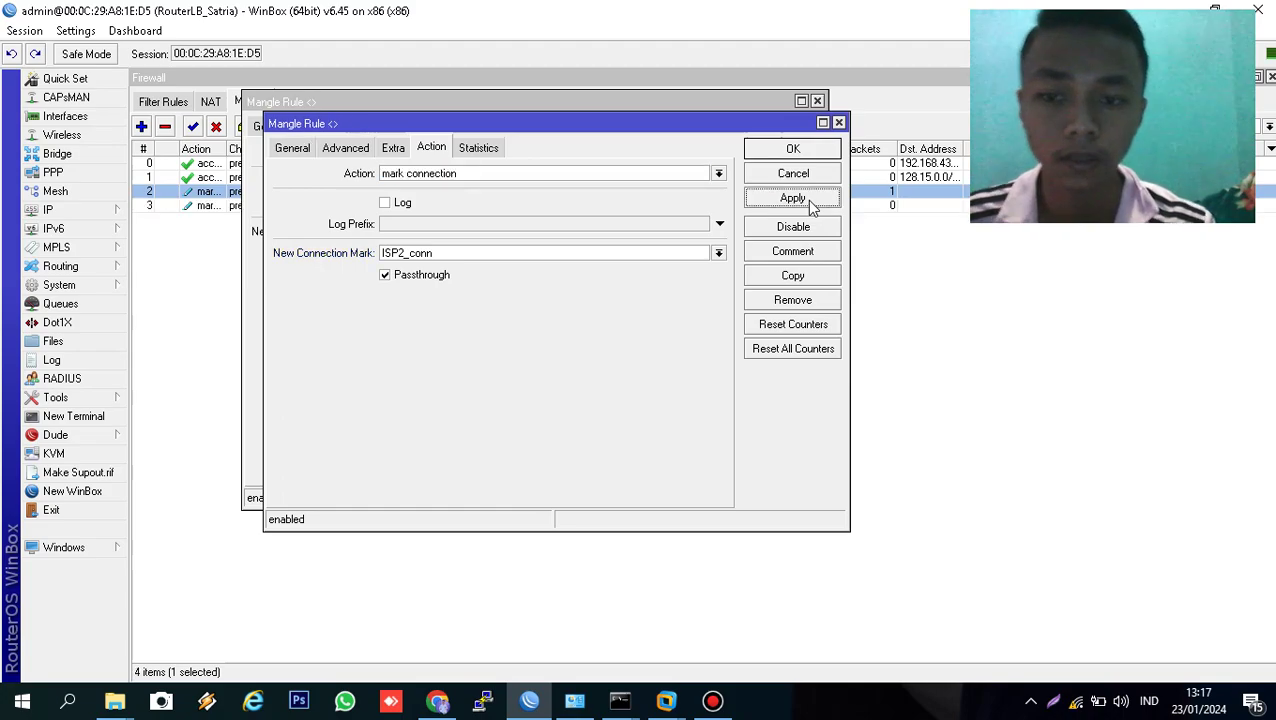
pyautogui.click(793, 149)
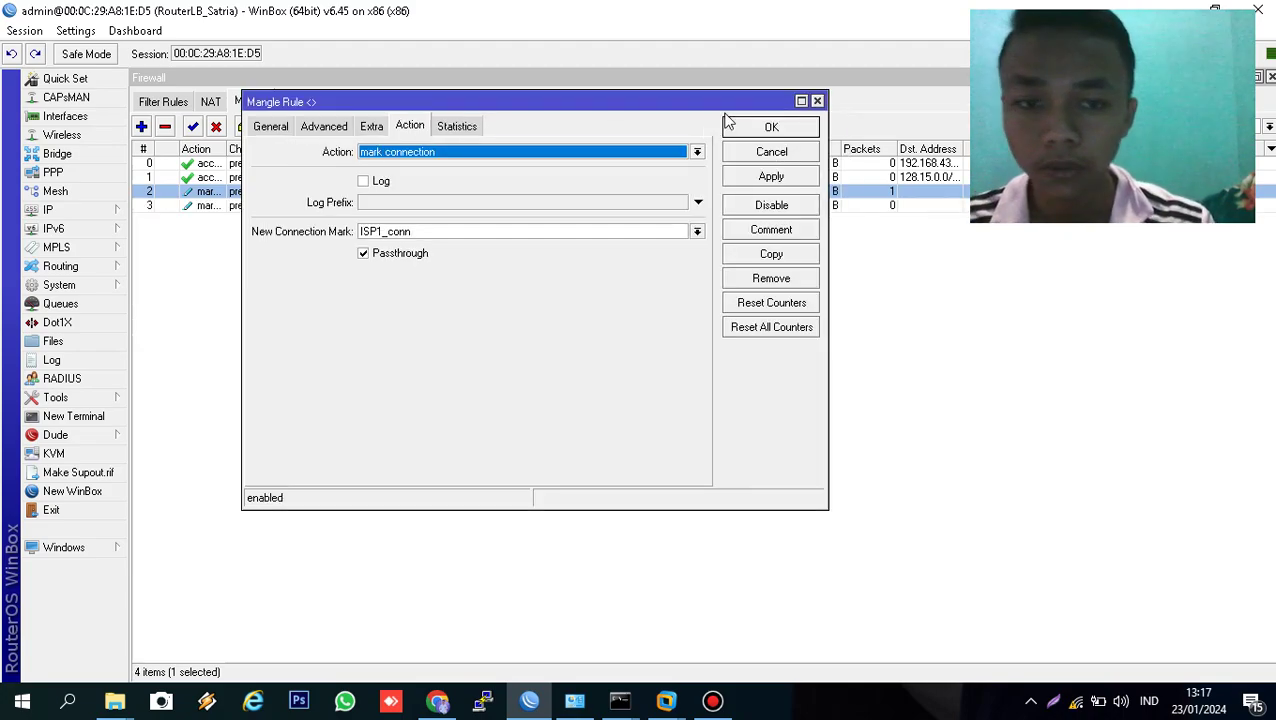
pyautogui.click(763, 127)
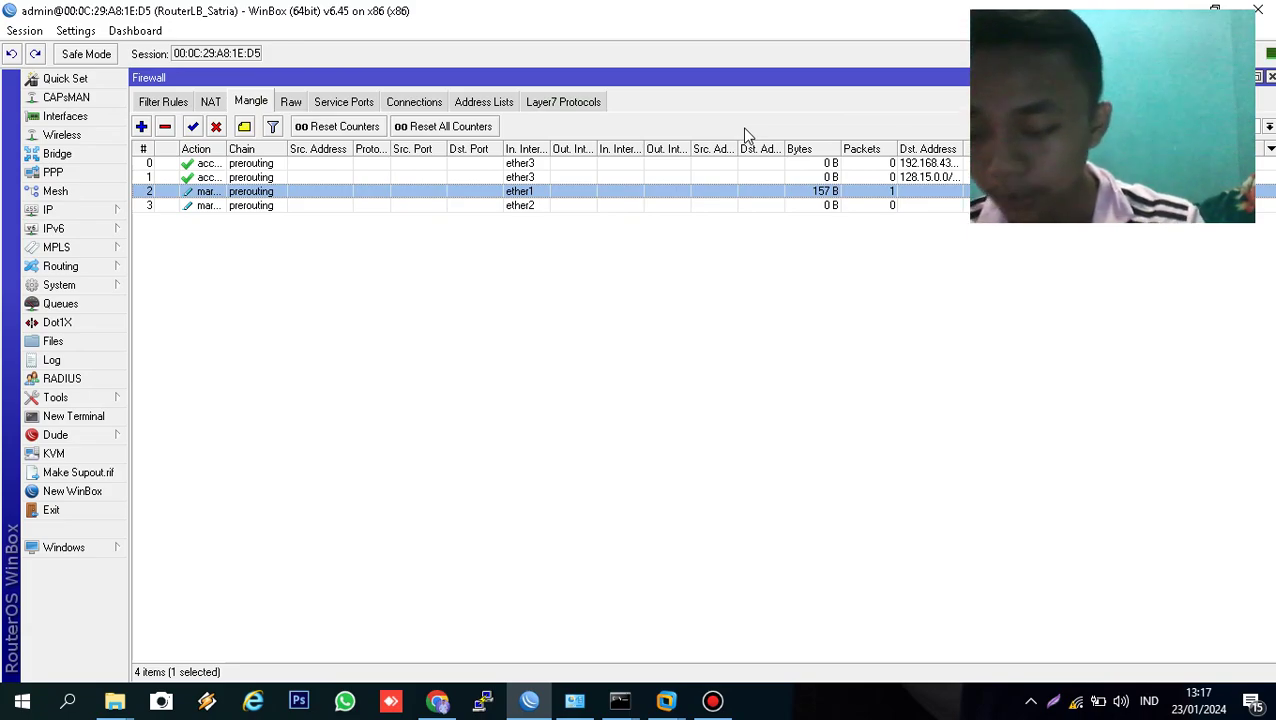
# - In a new terminal, begin an ip firewall mangle add command with chain=prerouting
pyautogui.click(74, 417)
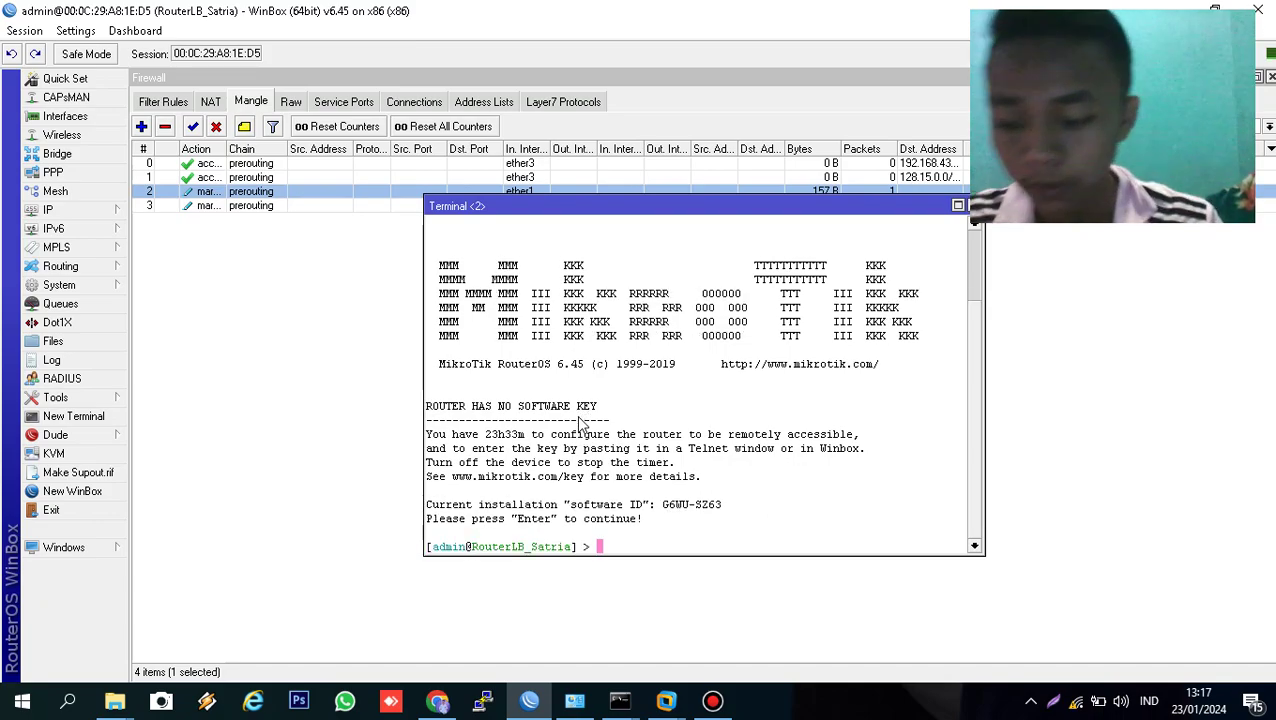
pyautogui.write('ip firewall ')
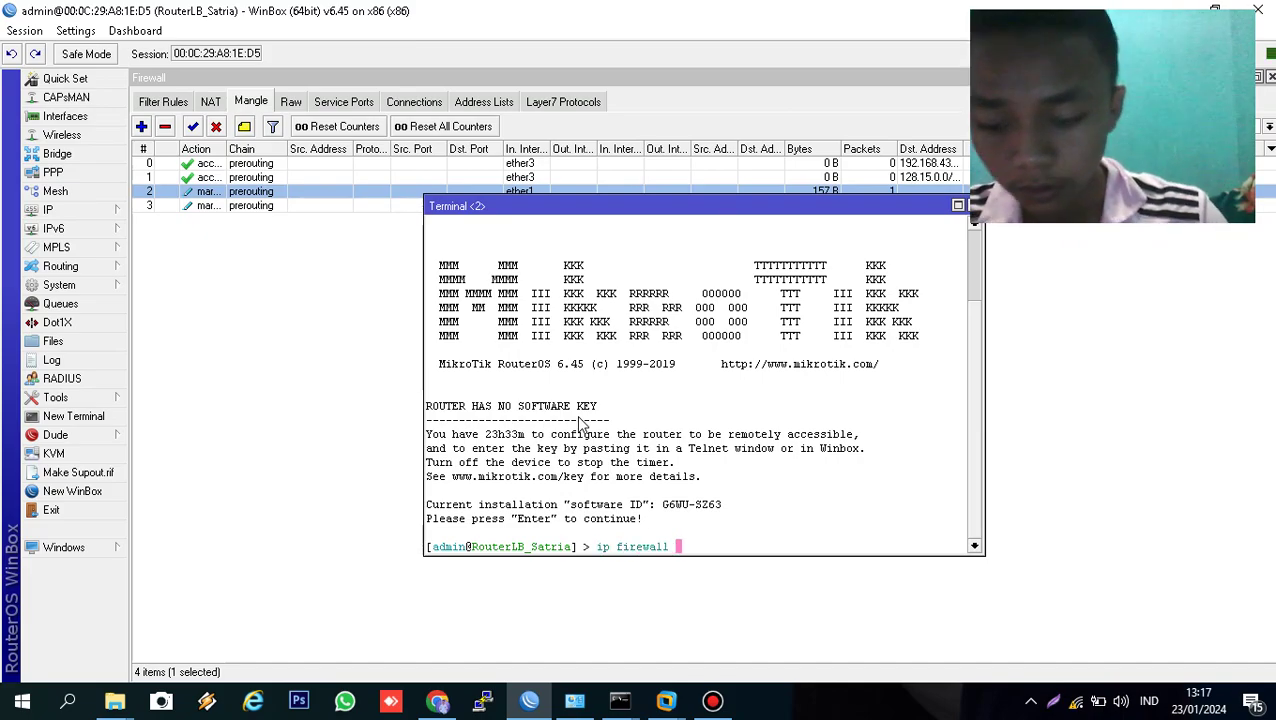
pyautogui.write('mangle add ch')
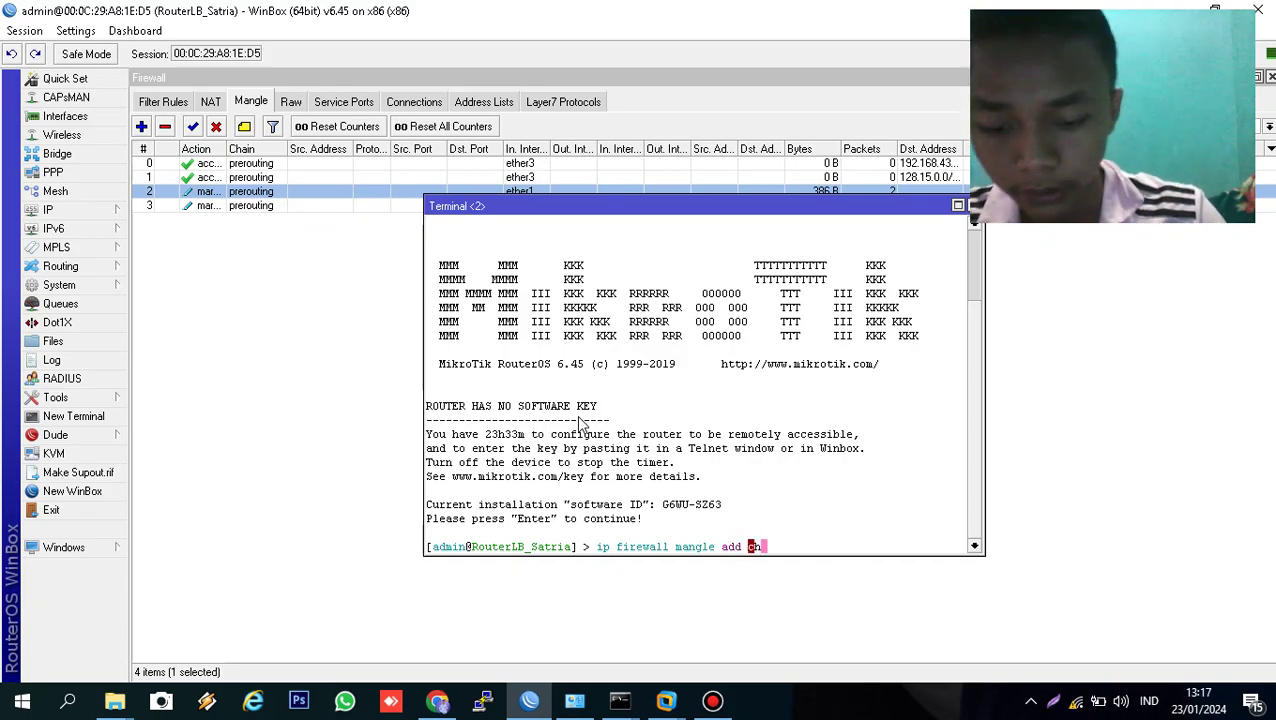
pyautogui.press('Tab')
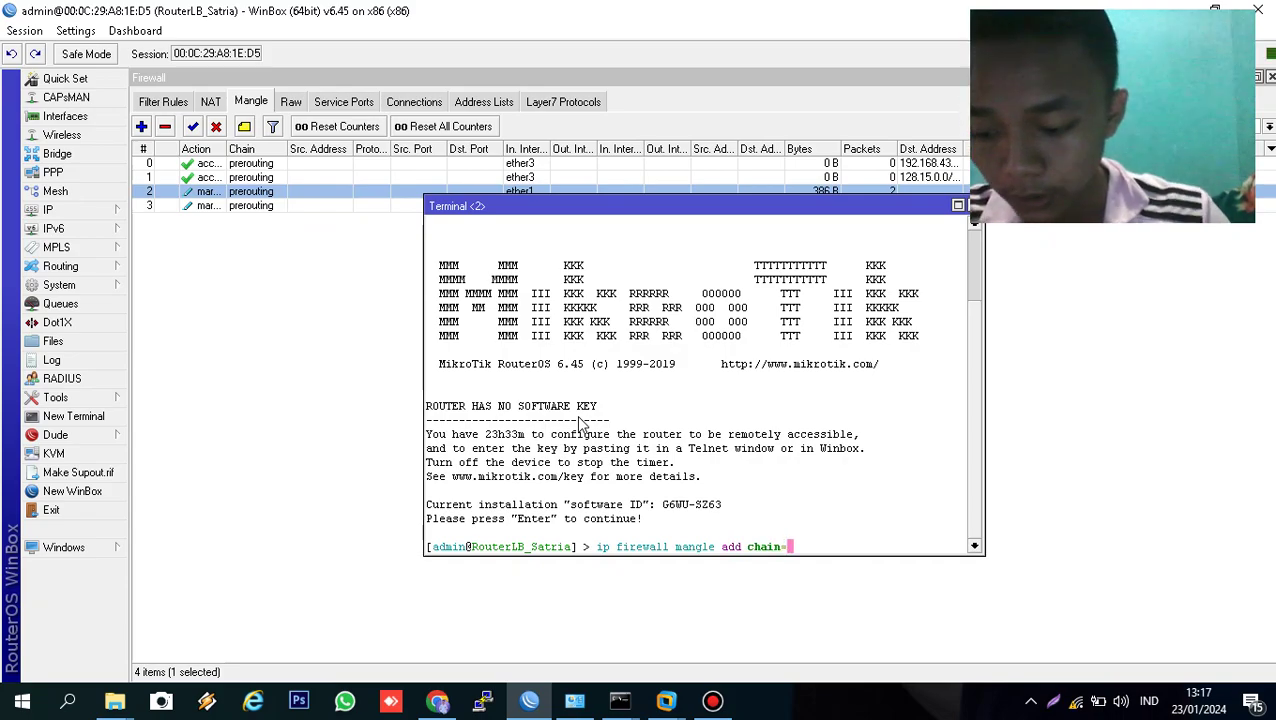
pyautogui.write('pr')
pyautogui.press('Tab')
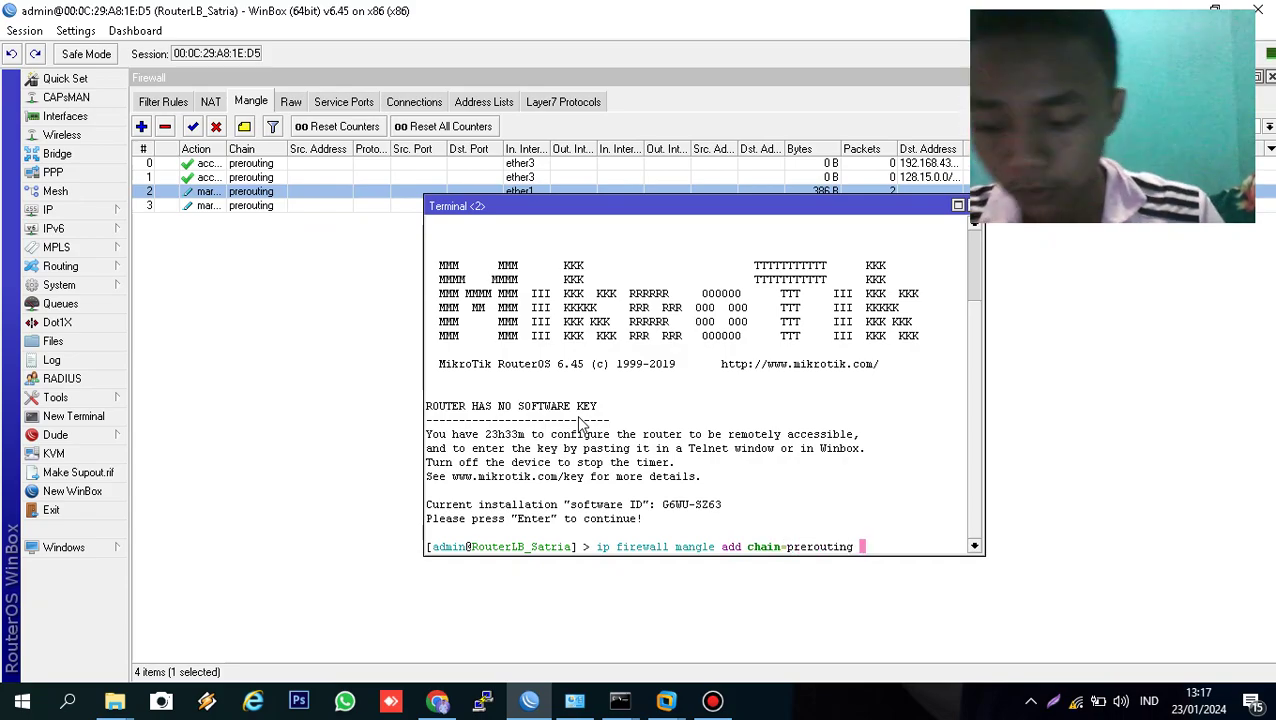
pyautogui.write('ds')
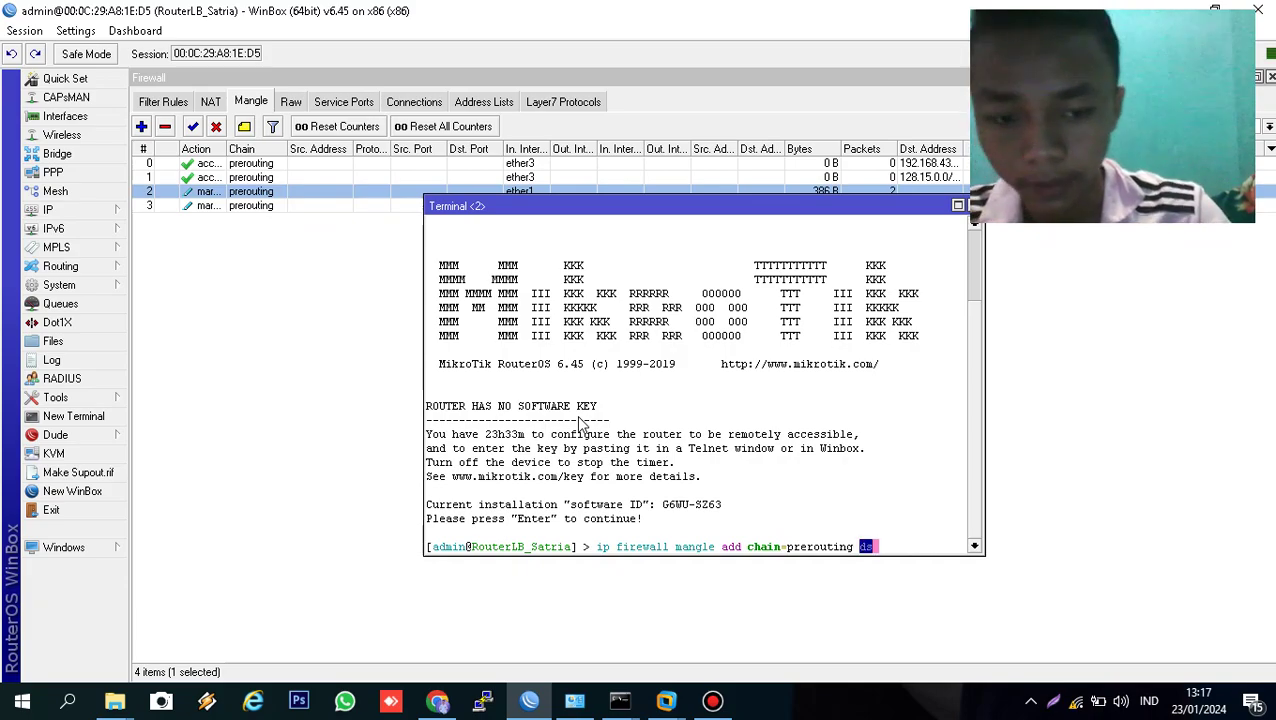
pyautogui.write('t-a')
pyautogui.press('Tab')
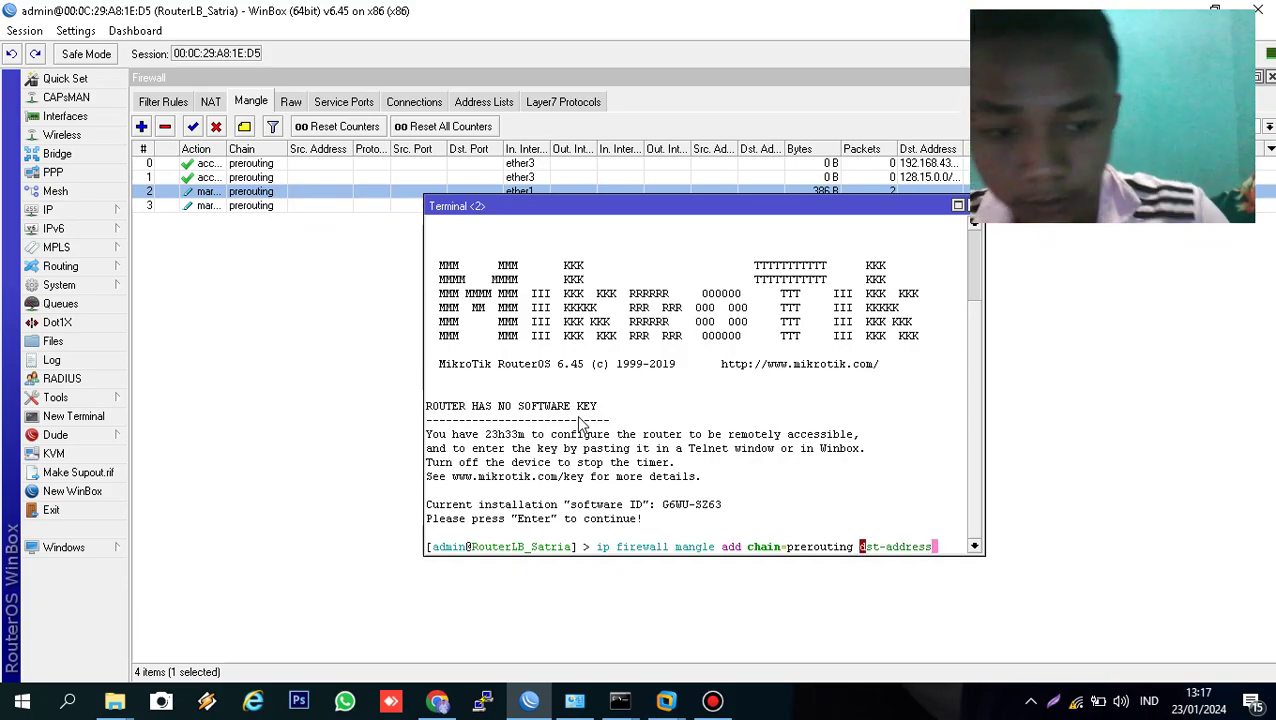
pyautogui.write('=')
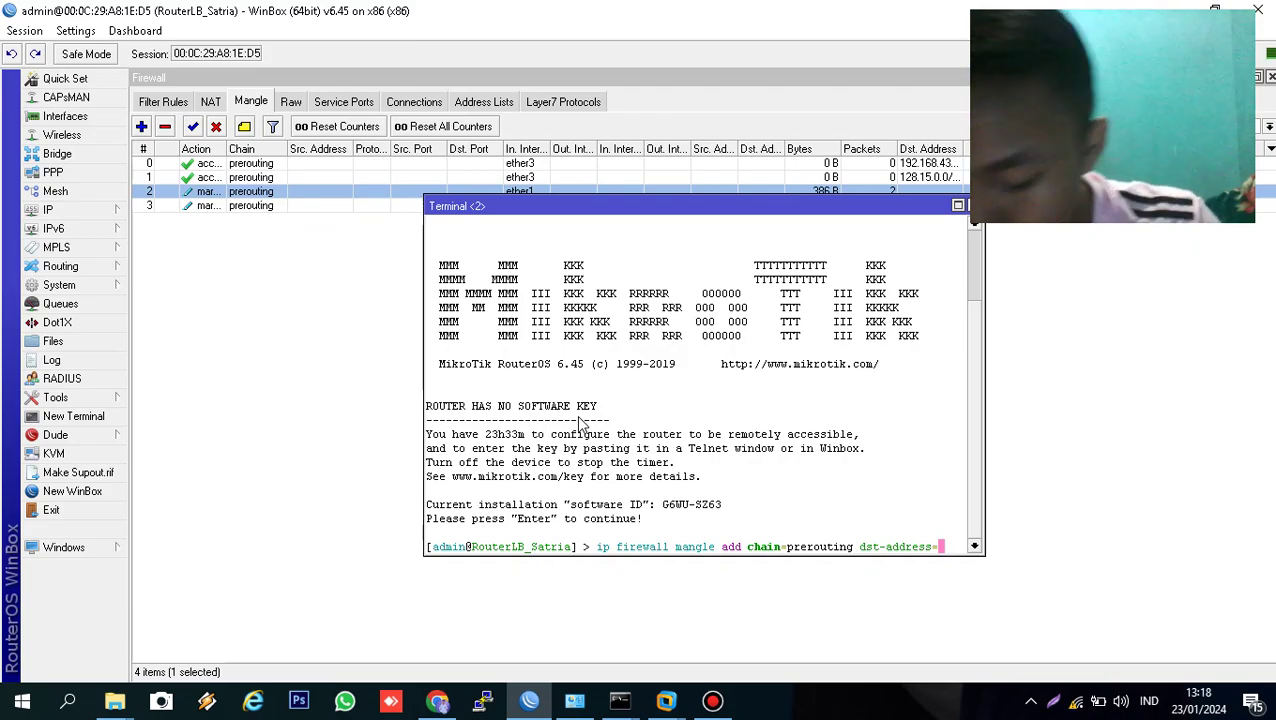
pyautogui.press('BackSpace')
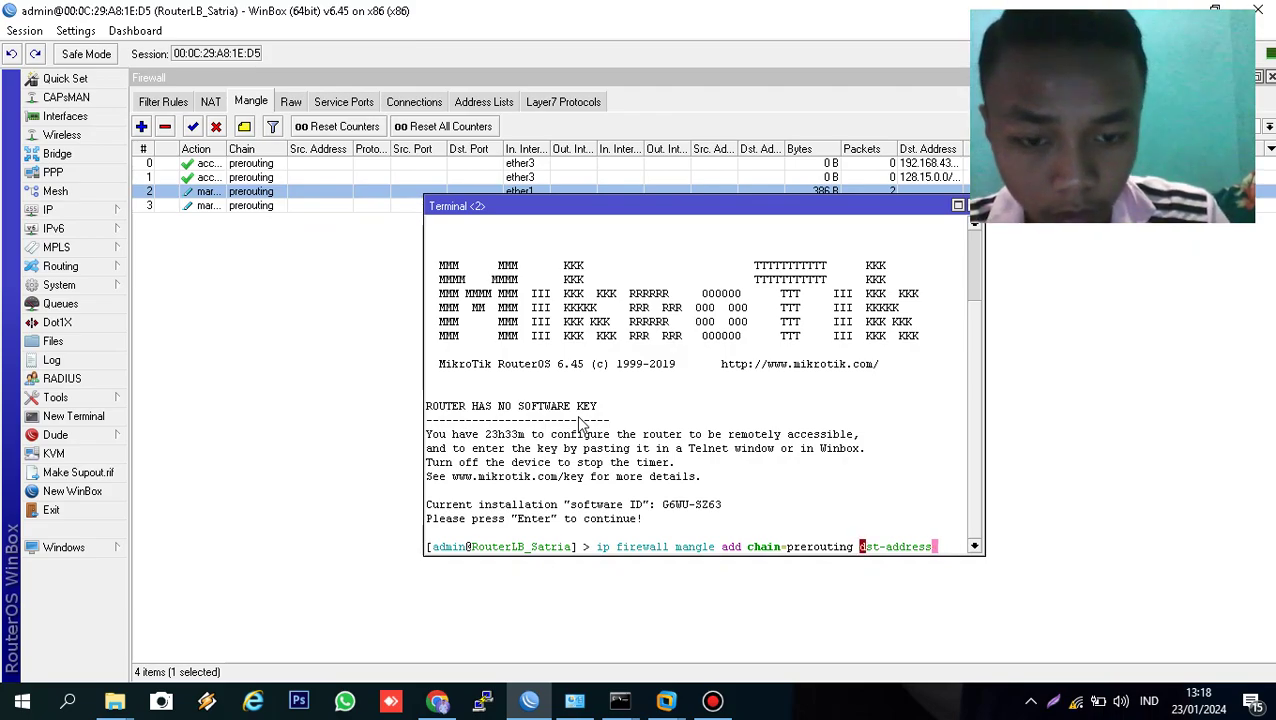
pyautogui.press('BackSpace')
pyautogui.press('BackSpace')
pyautogui.press('BackSpace')
pyautogui.press('BackSpace')
pyautogui.press('BackSpace')
pyautogui.press('BackSpace')
pyautogui.press('BackSpace')
pyautogui.press('BackSpace')
pyautogui.press('BackSpace')
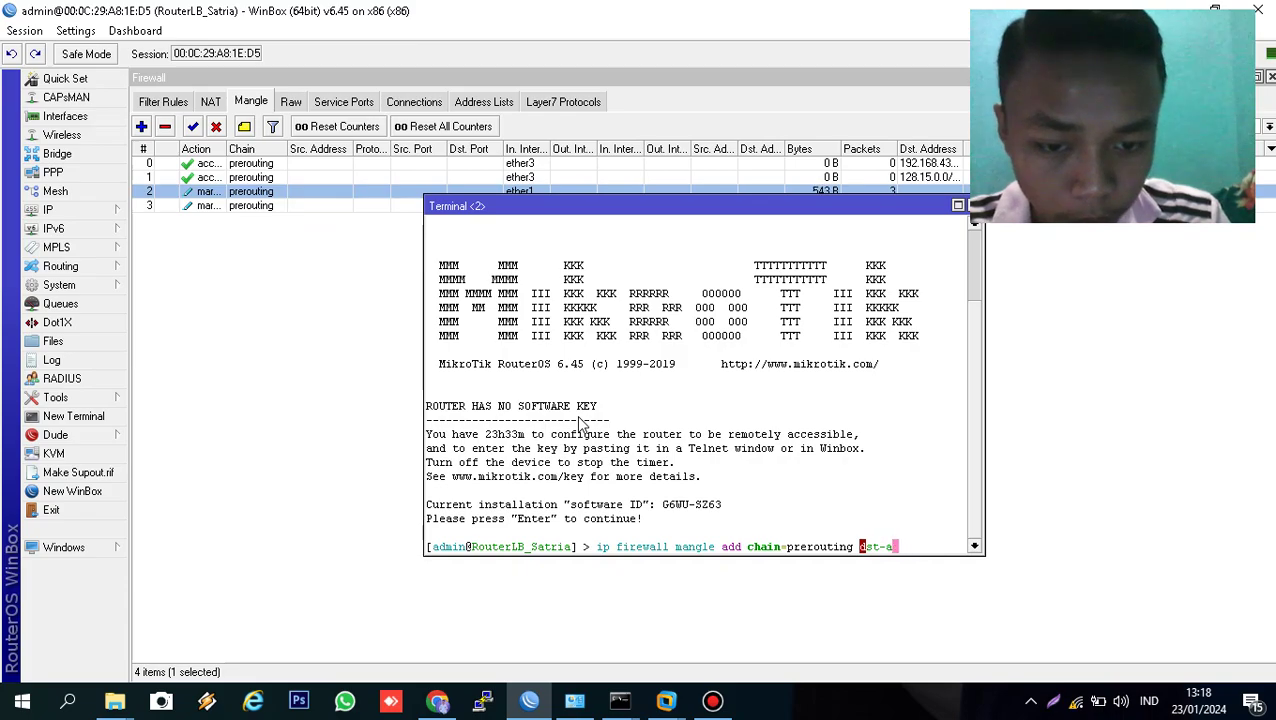
pyautogui.press('BackSpace')
pyautogui.press('BackSpace')
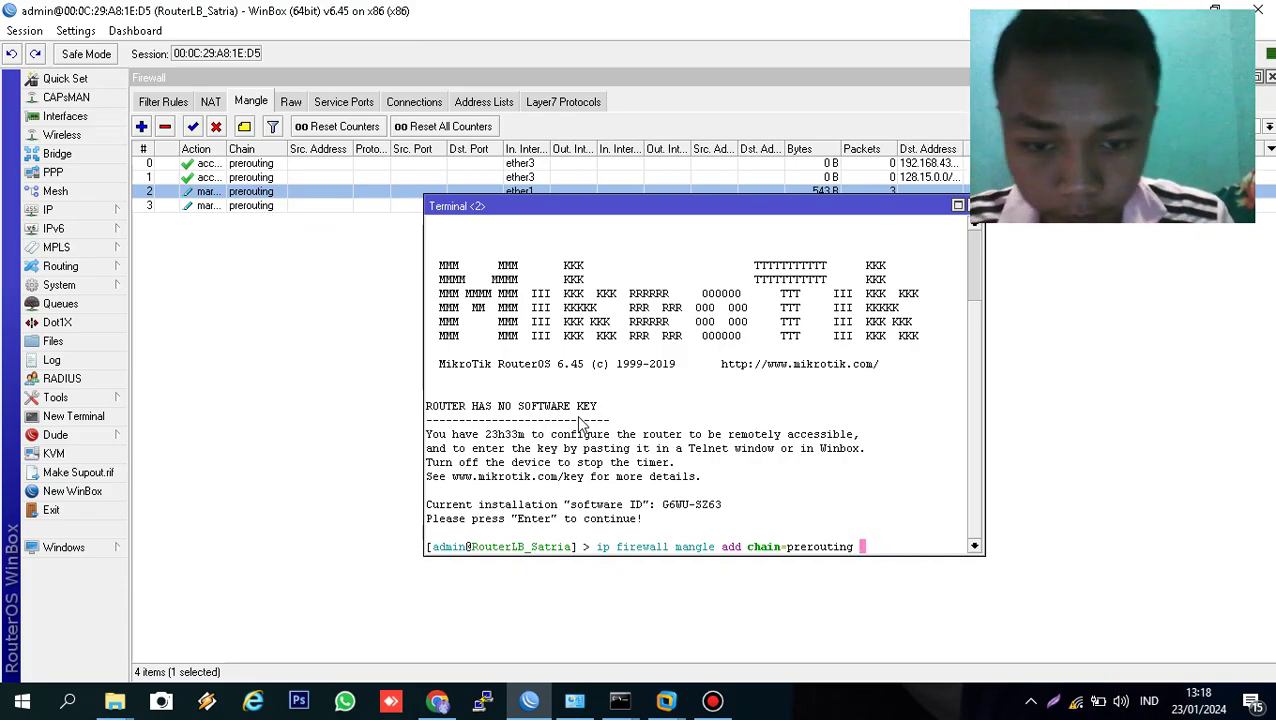
# - Add in-interface=ether3, connection-mark=no-mark, dst-address-type=!local, classifier both-addresses:3/0 and mark-connection action
pyautogui.write('in')
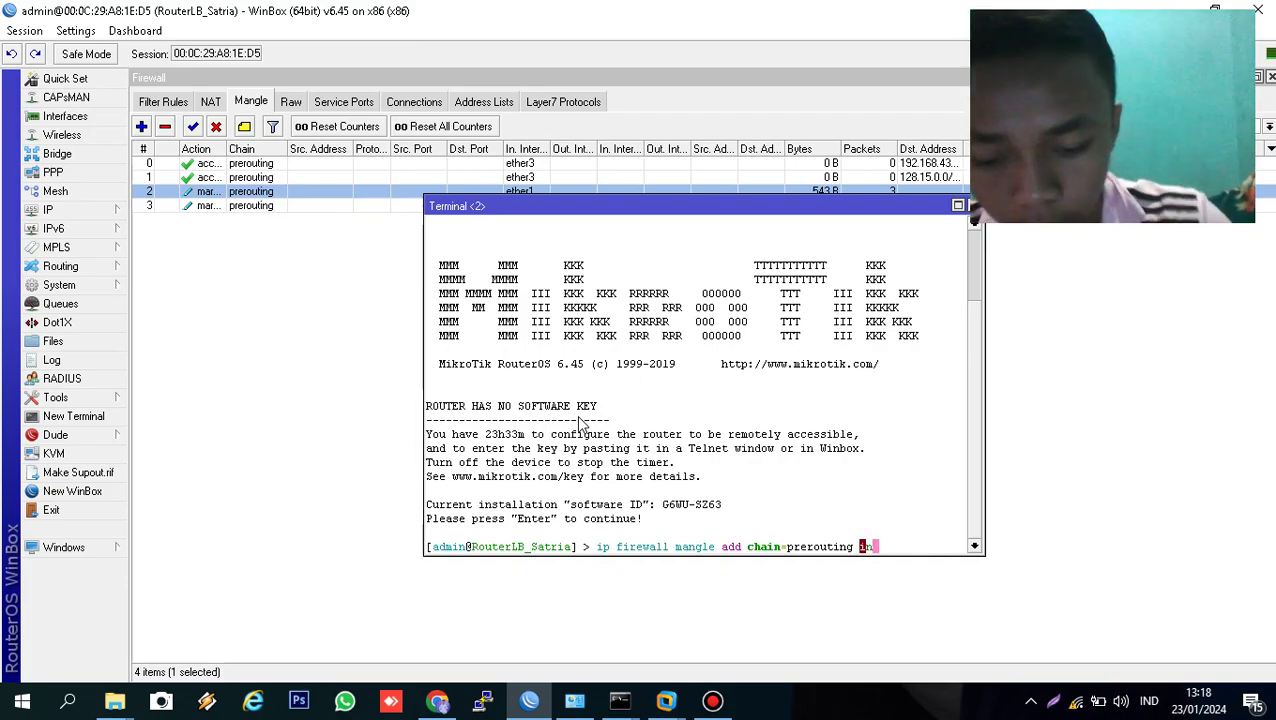
pyautogui.write('-interface=et')
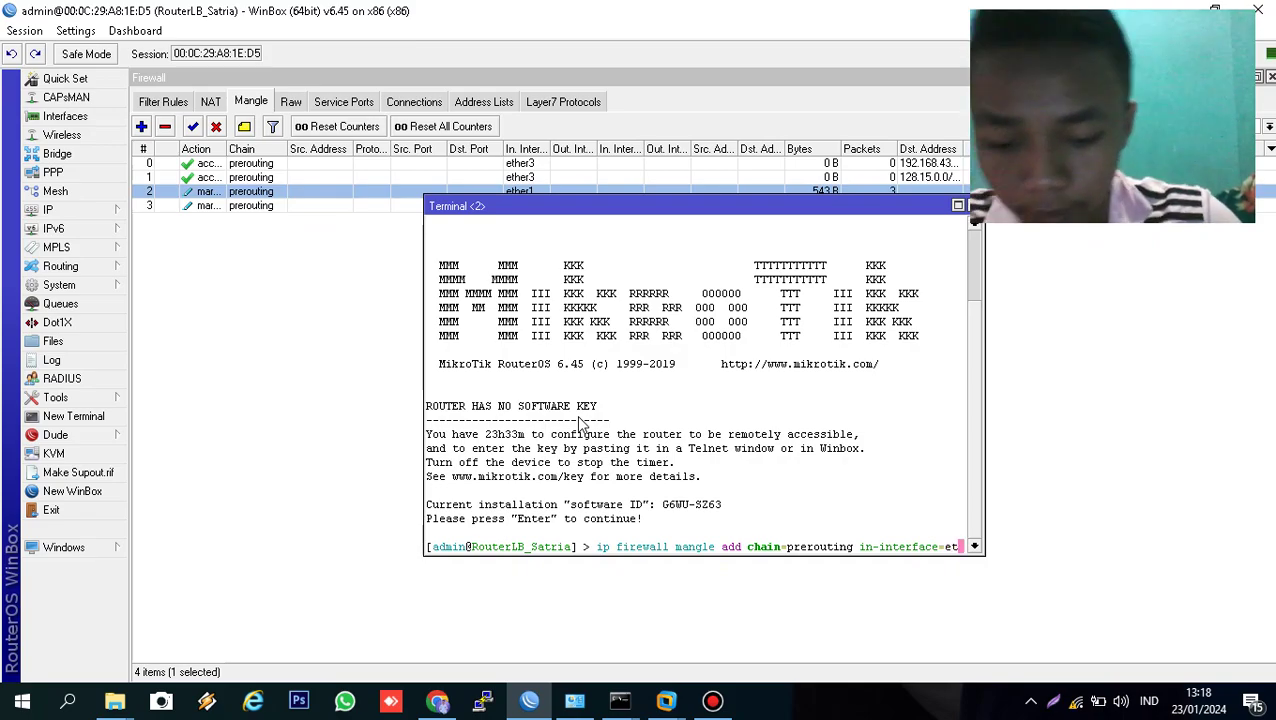
pyautogui.write('her3')
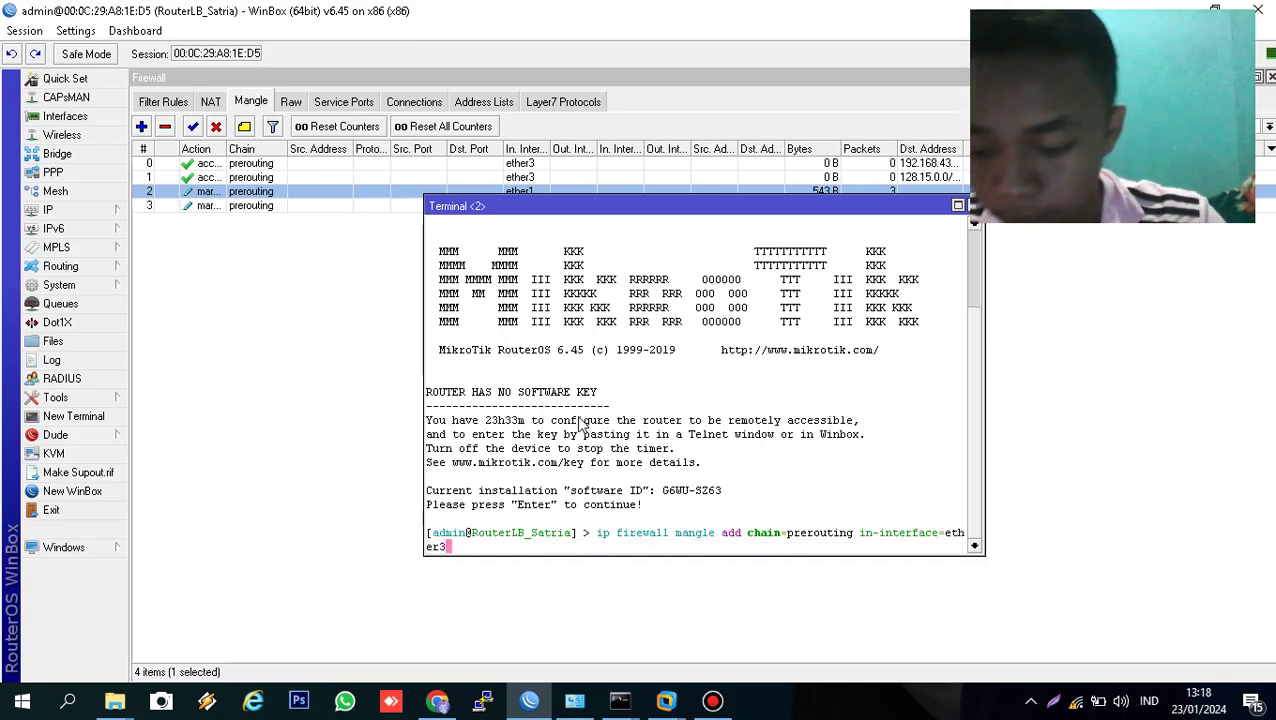
pyautogui.write(' con')
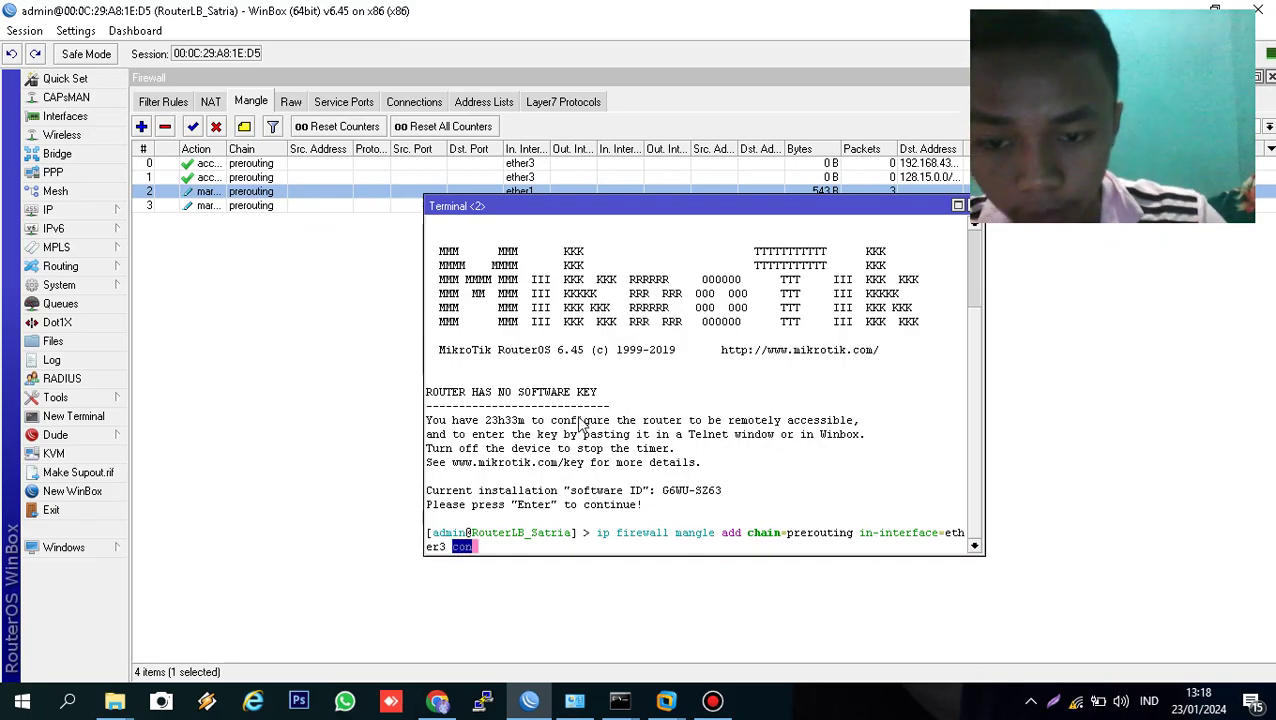
pyautogui.press('Tab')
pyautogui.write('m')
pyautogui.press('Tab')
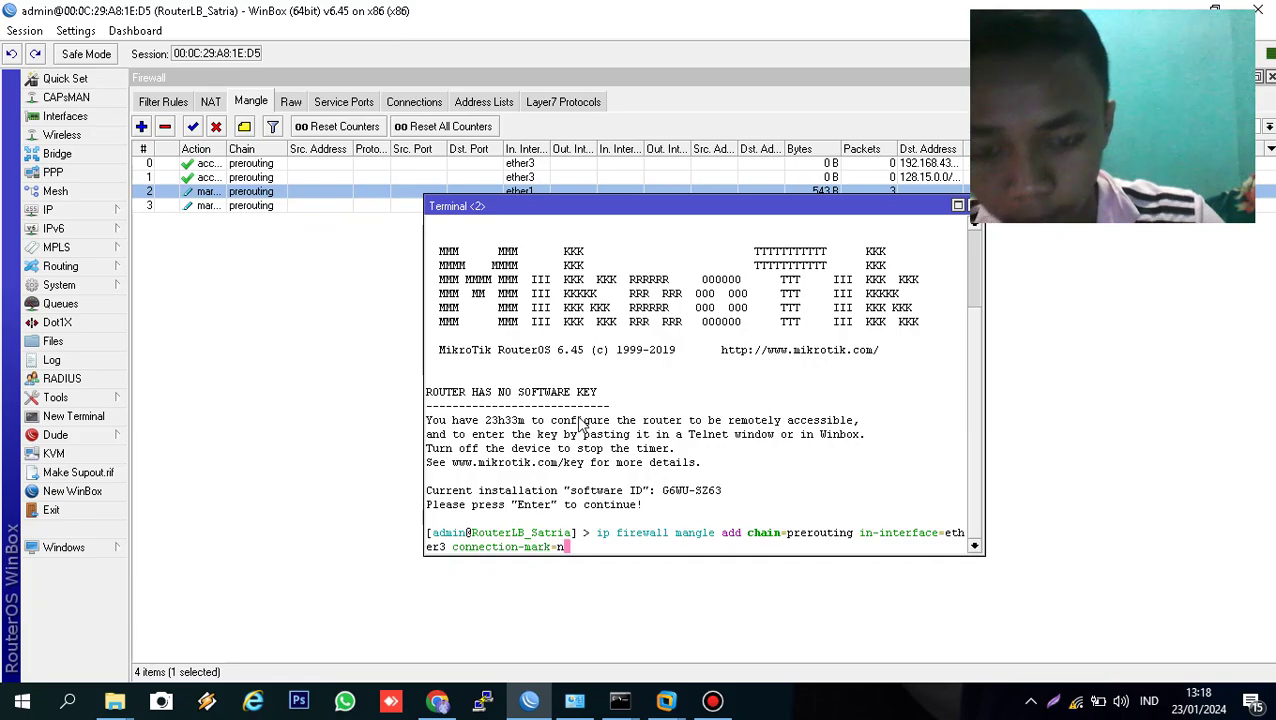
pyautogui.write('n')
pyautogui.press('Tab')
pyautogui.write('dst-address=')
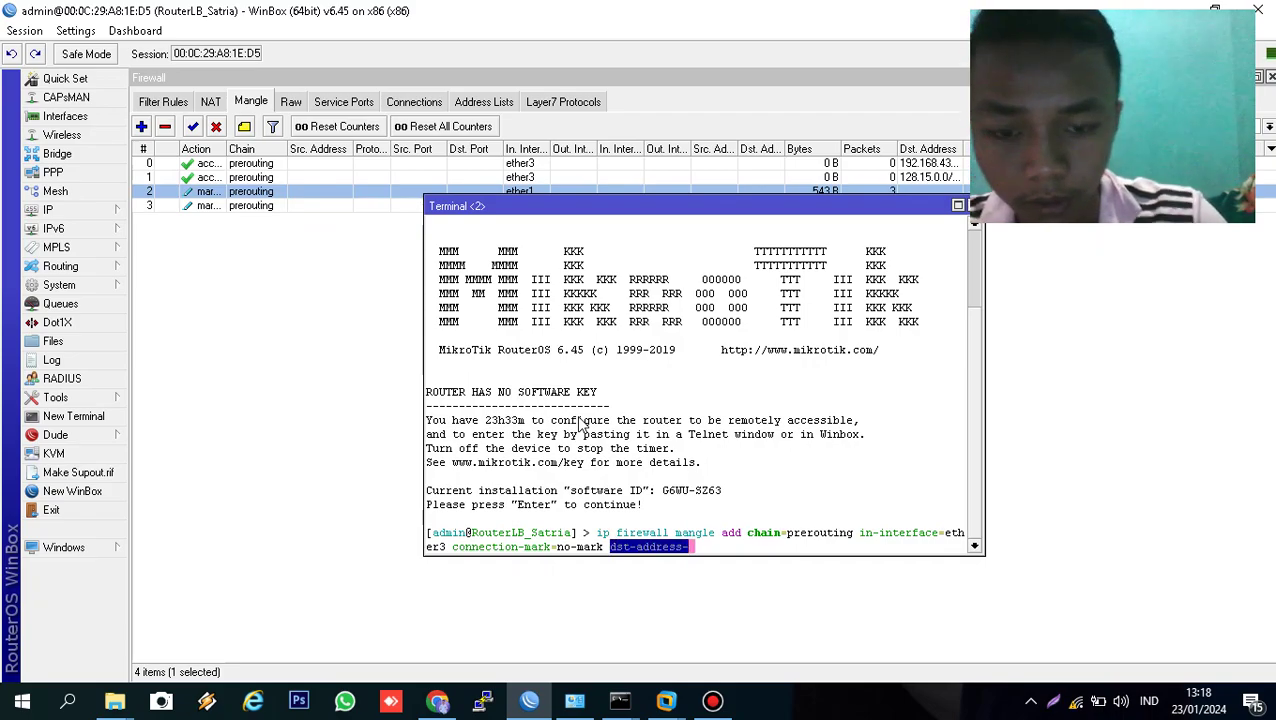
pyautogui.press('BackSpace')
pyautogui.write('-type=')
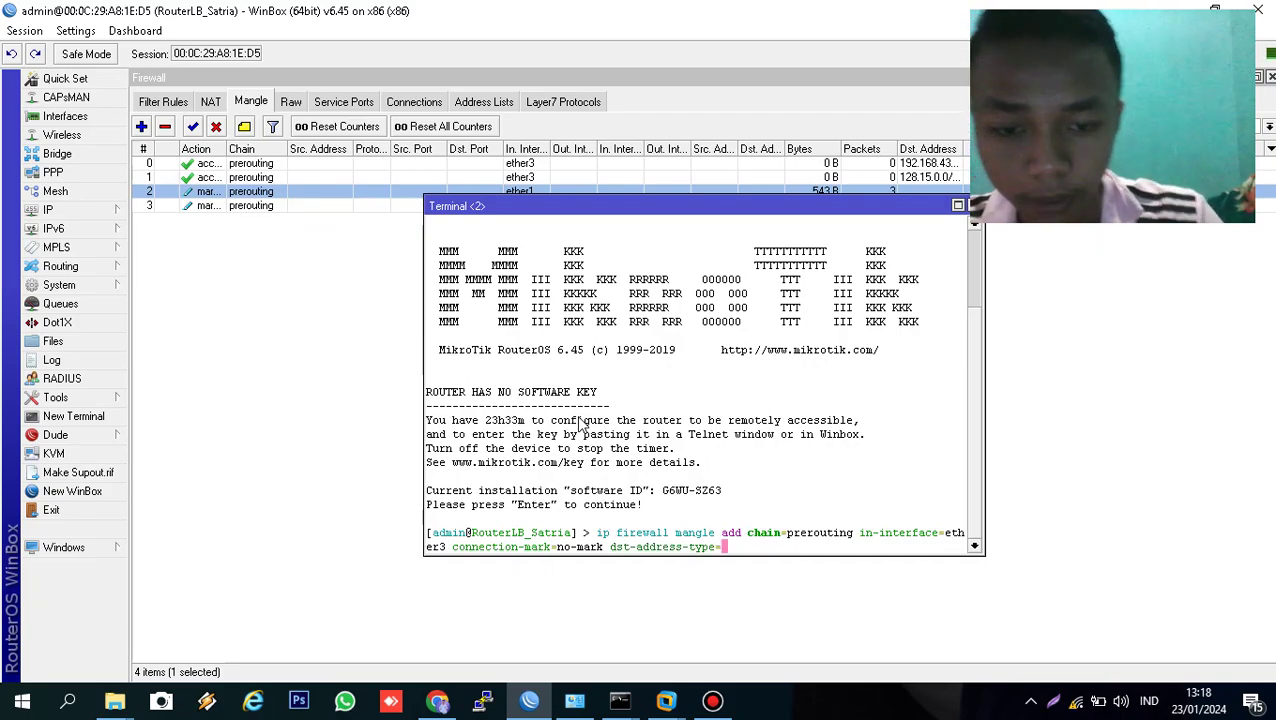
pyautogui.write('!local ')
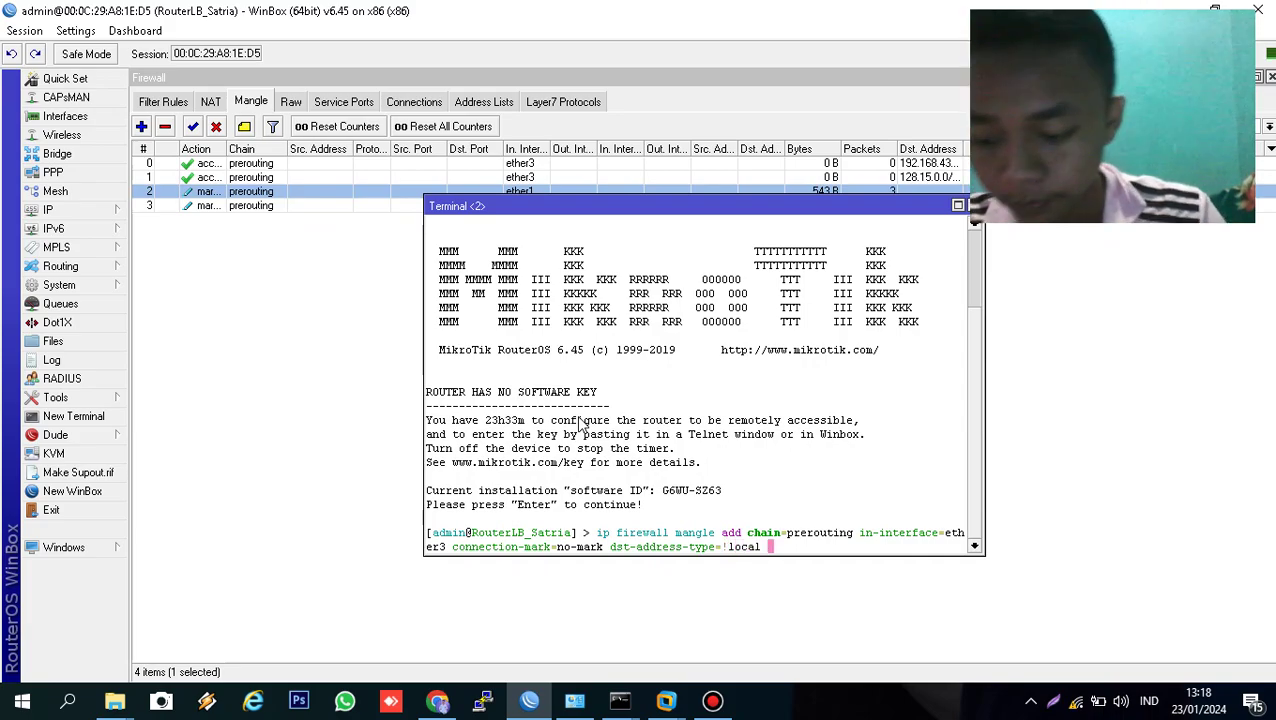
pyautogui.write('per-connection-classifier=')
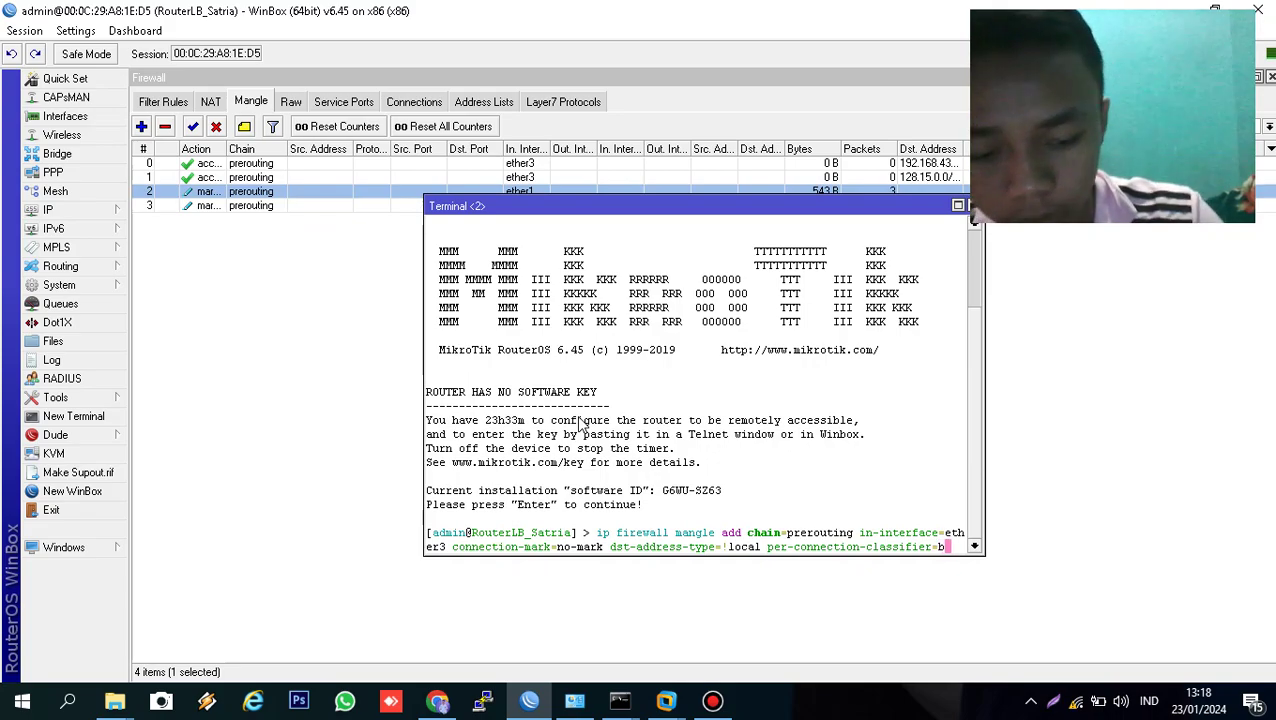
pyautogui.write('both-addresses:')
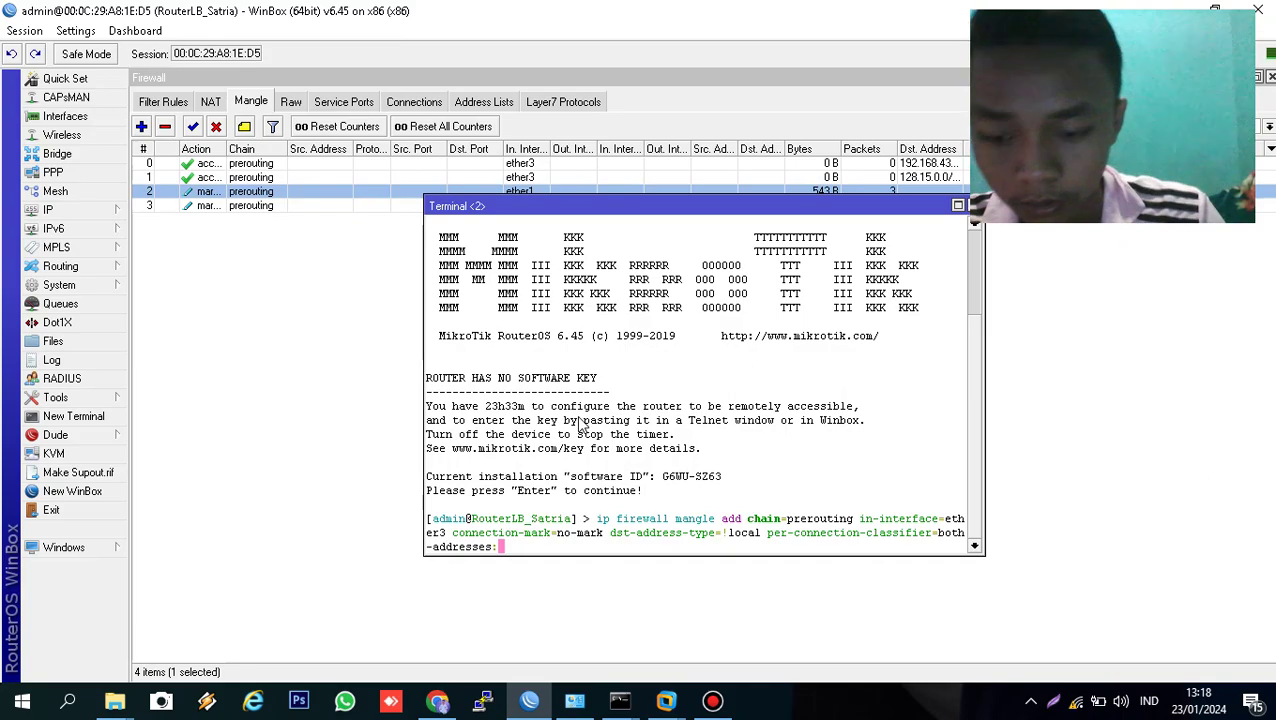
pyautogui.write('3/')
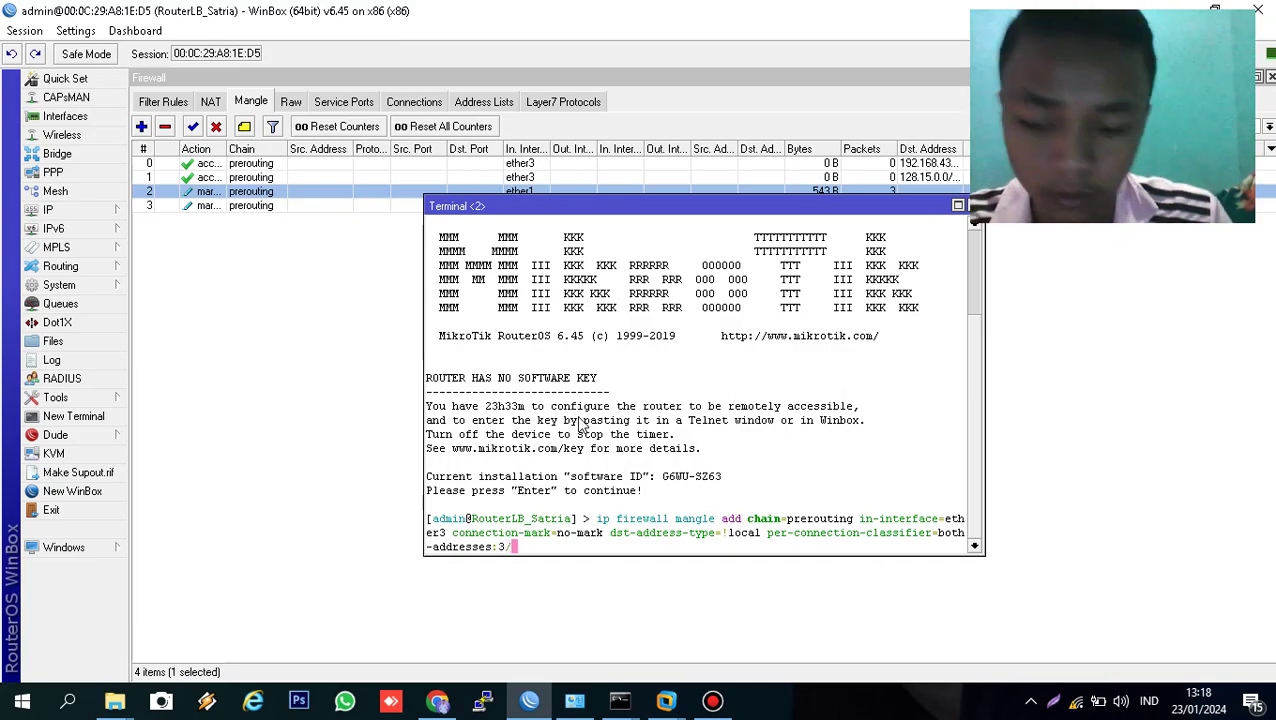
pyautogui.write('0')
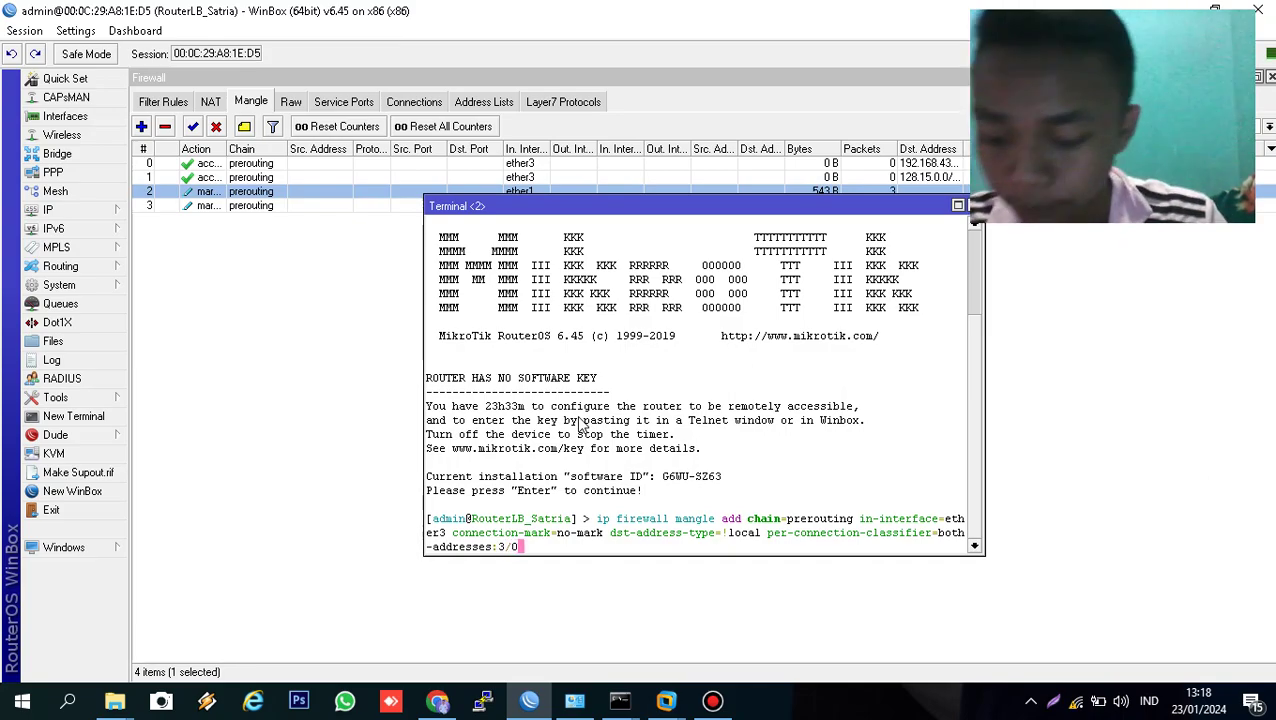
pyautogui.write(' action=mark-connection ')
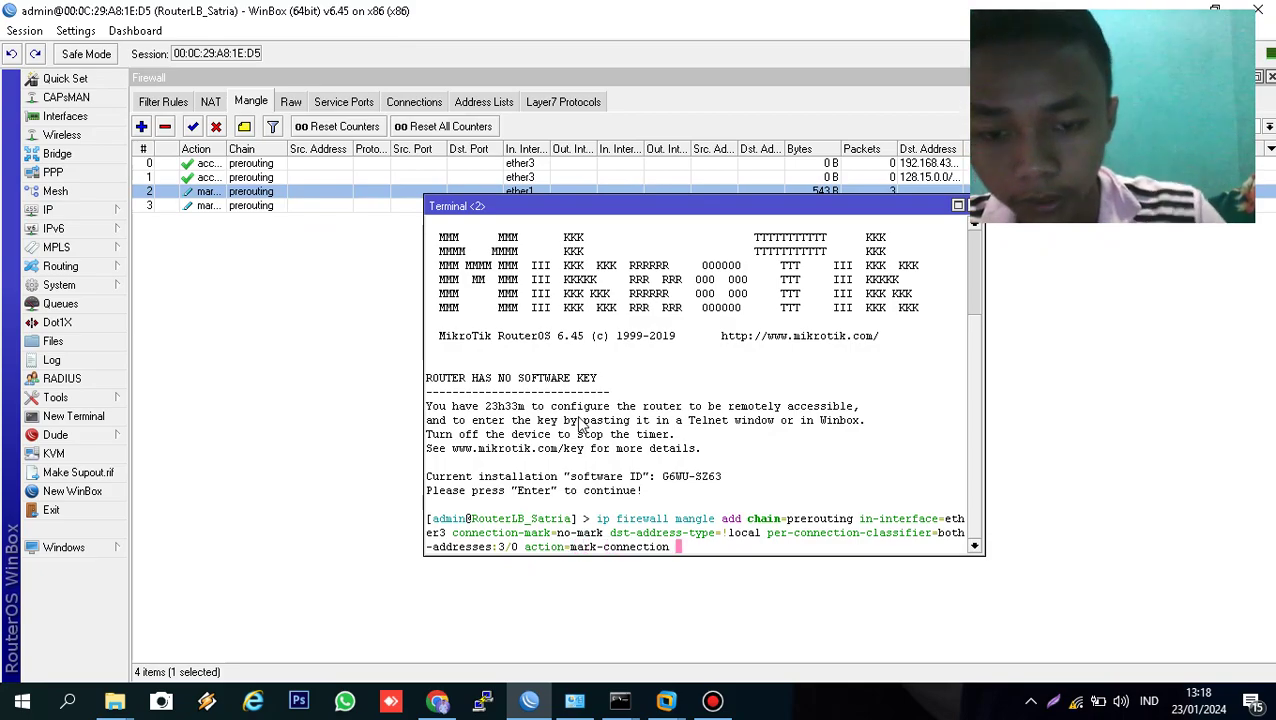
pyautogui.write('new-connection-mark=')
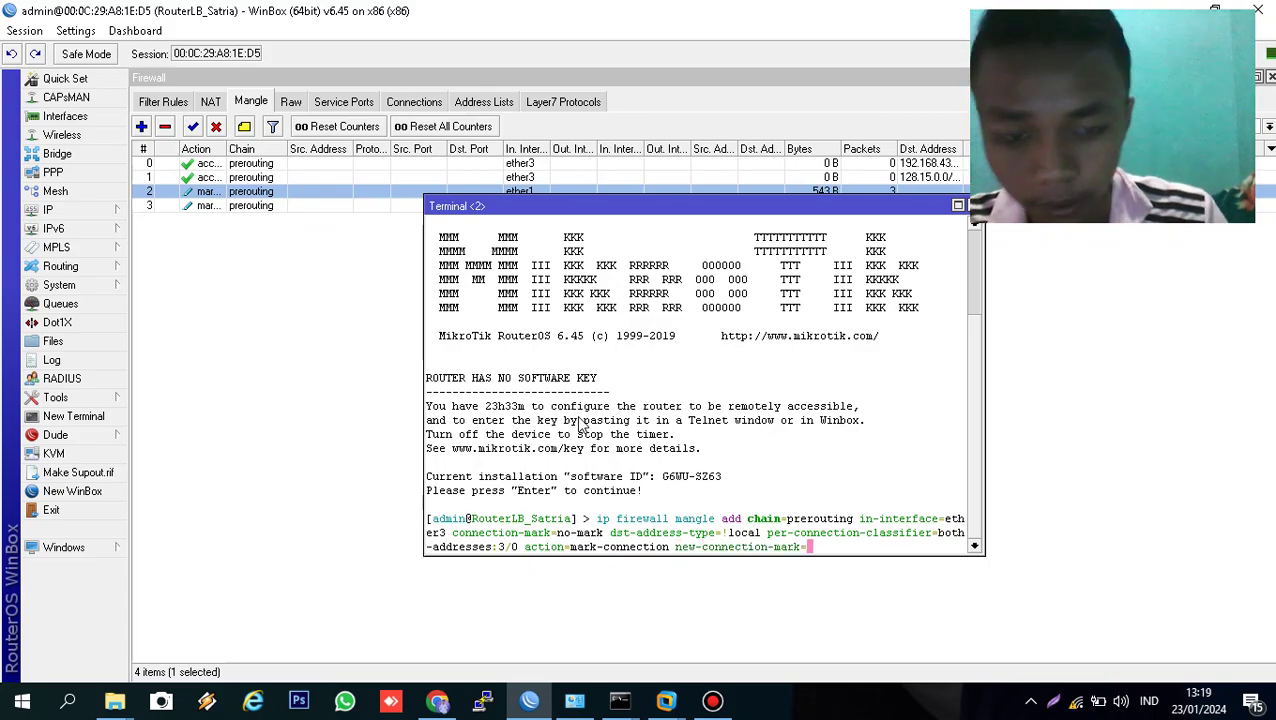
pyautogui.write('IS')
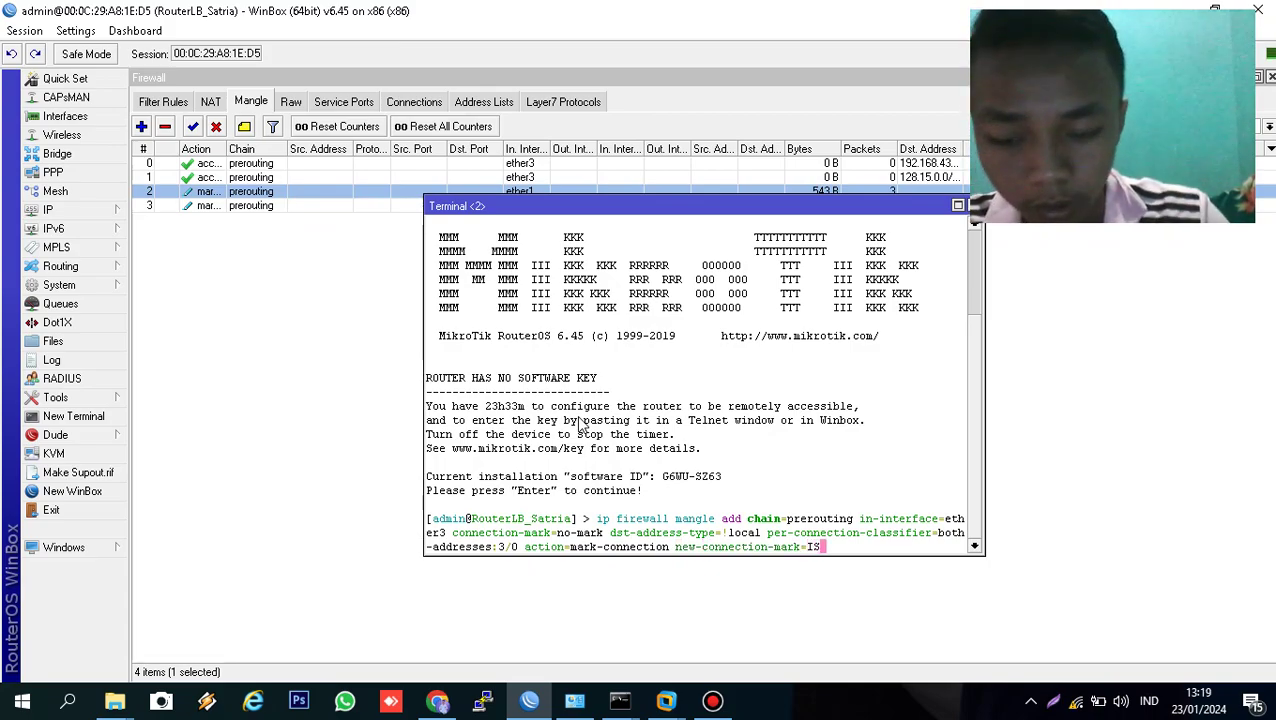
pyautogui.write('P1_conn')
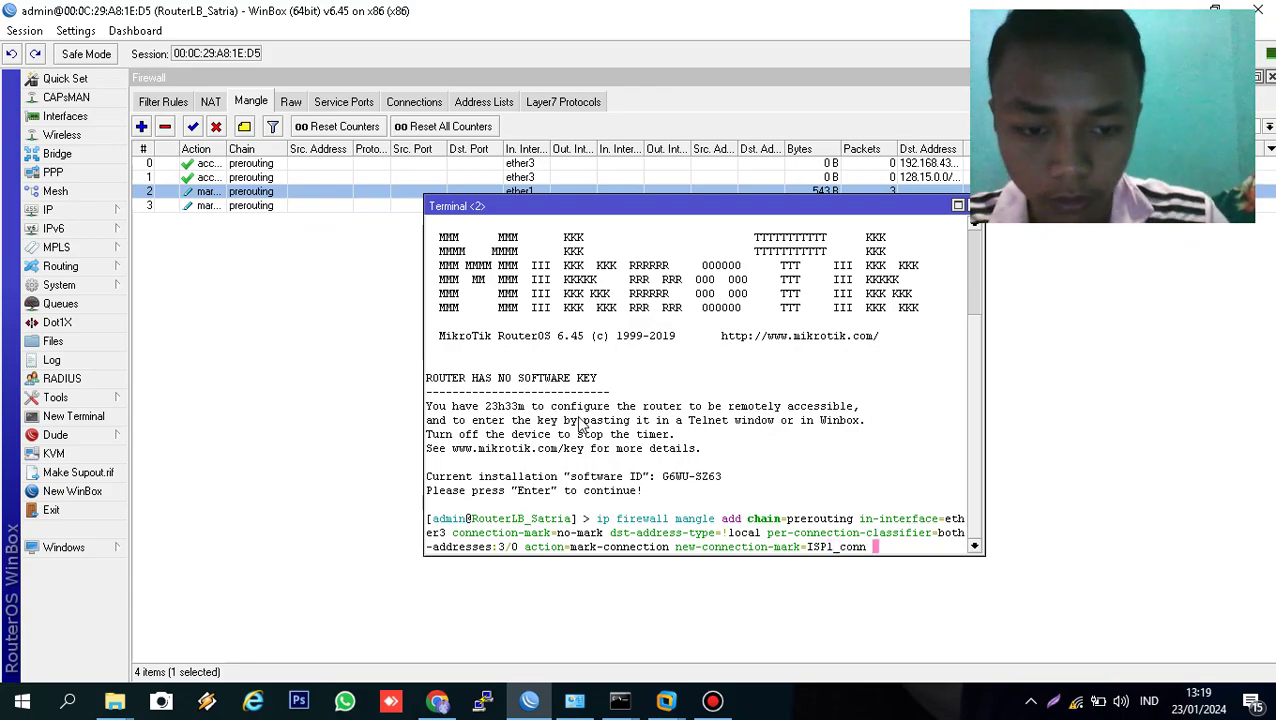
# - Run the 3/0 ISP1_conn command, then rerun it with classifier both-addresses:3/1
pyautogui.press('Return')
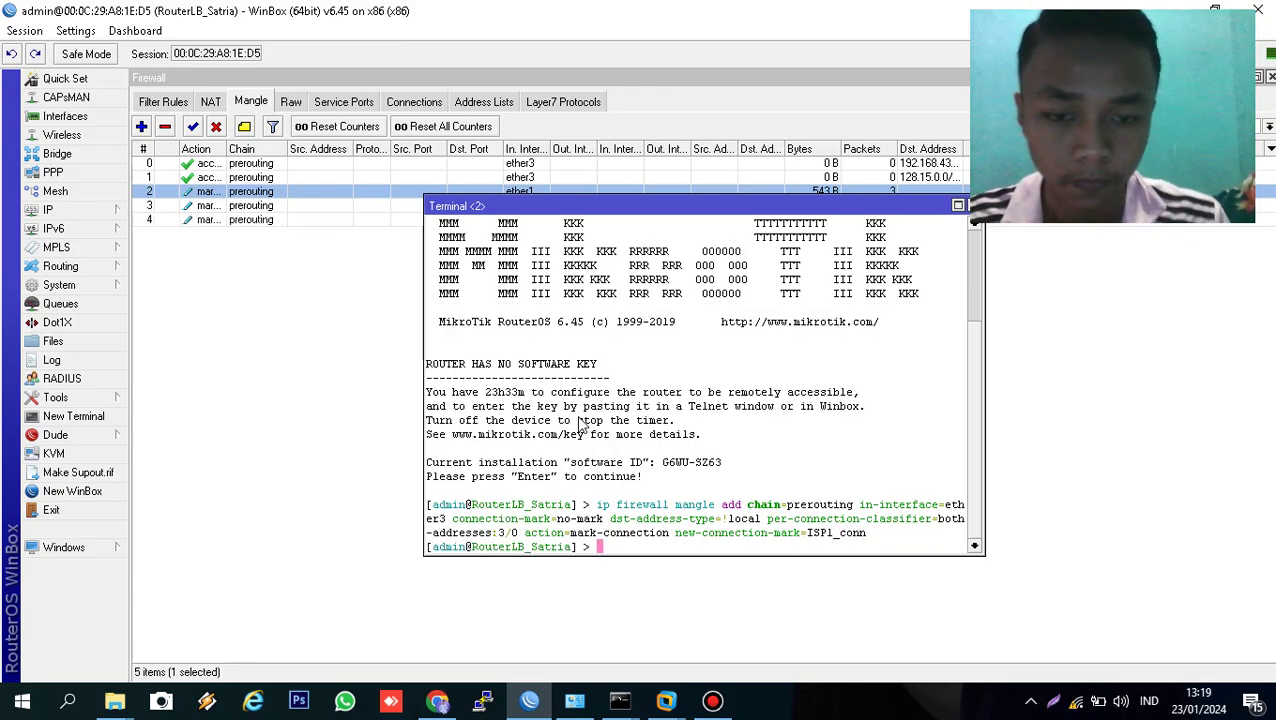
pyautogui.press('Up')
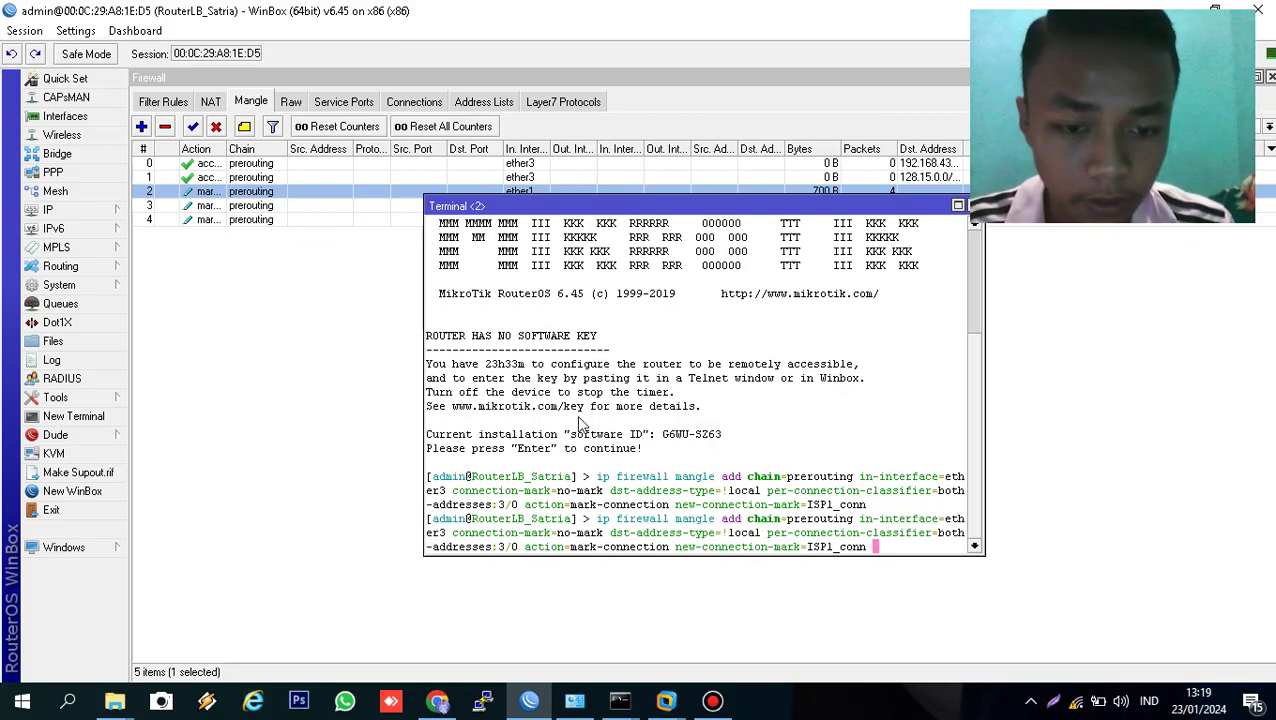
pyautogui.press('Left')
pyautogui.press('Left')
pyautogui.press('Left')
pyautogui.press('Left')
pyautogui.press('Left')
pyautogui.press('Left')
pyautogui.press('Left')
pyautogui.press('Left')
pyautogui.press('Left')
pyautogui.press('Left')
pyautogui.press('Left')
pyautogui.press('Left')
pyautogui.press('Left')
pyautogui.press('Left')
pyautogui.press('Left')
pyautogui.press('Left')
pyautogui.press('Left')
pyautogui.press('Left')
pyautogui.press('Left')
pyautogui.press('Left')
pyautogui.press('Left')
pyautogui.press('Left')
pyautogui.press('Left')
pyautogui.press('Left')
pyautogui.press('Left')
pyautogui.press('Left')
pyautogui.press('Left')
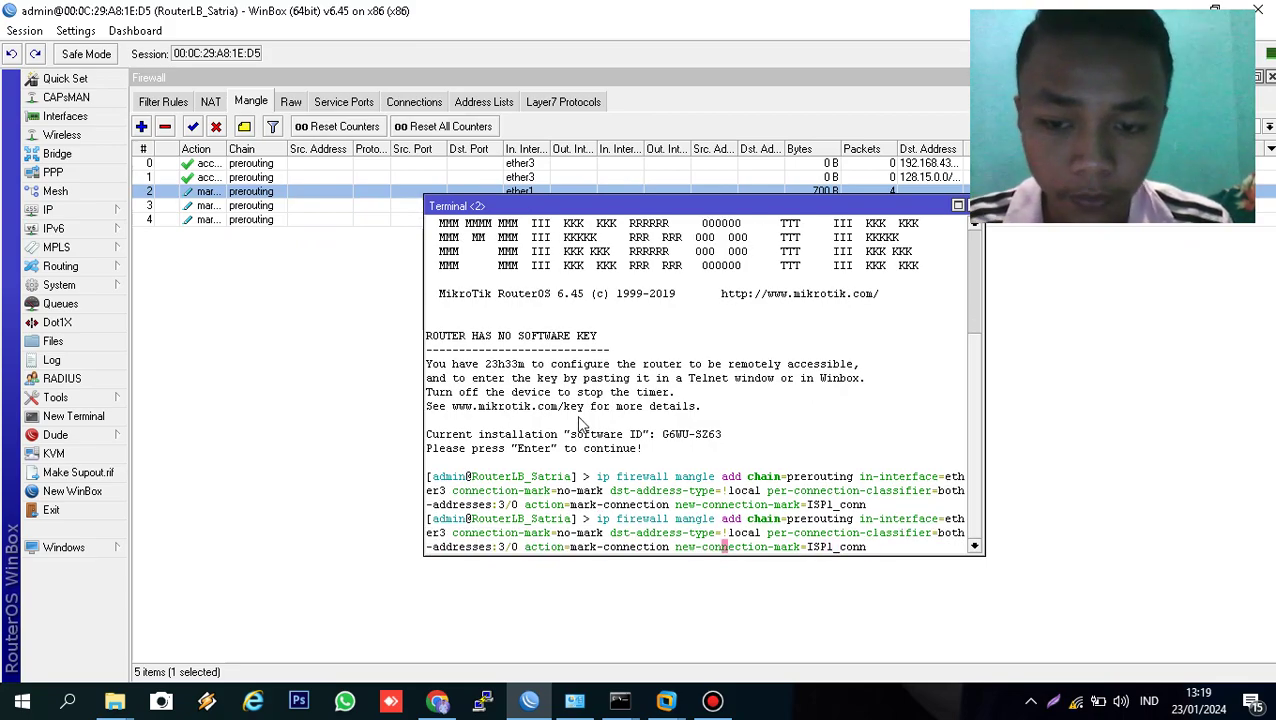
pyautogui.press('Left')
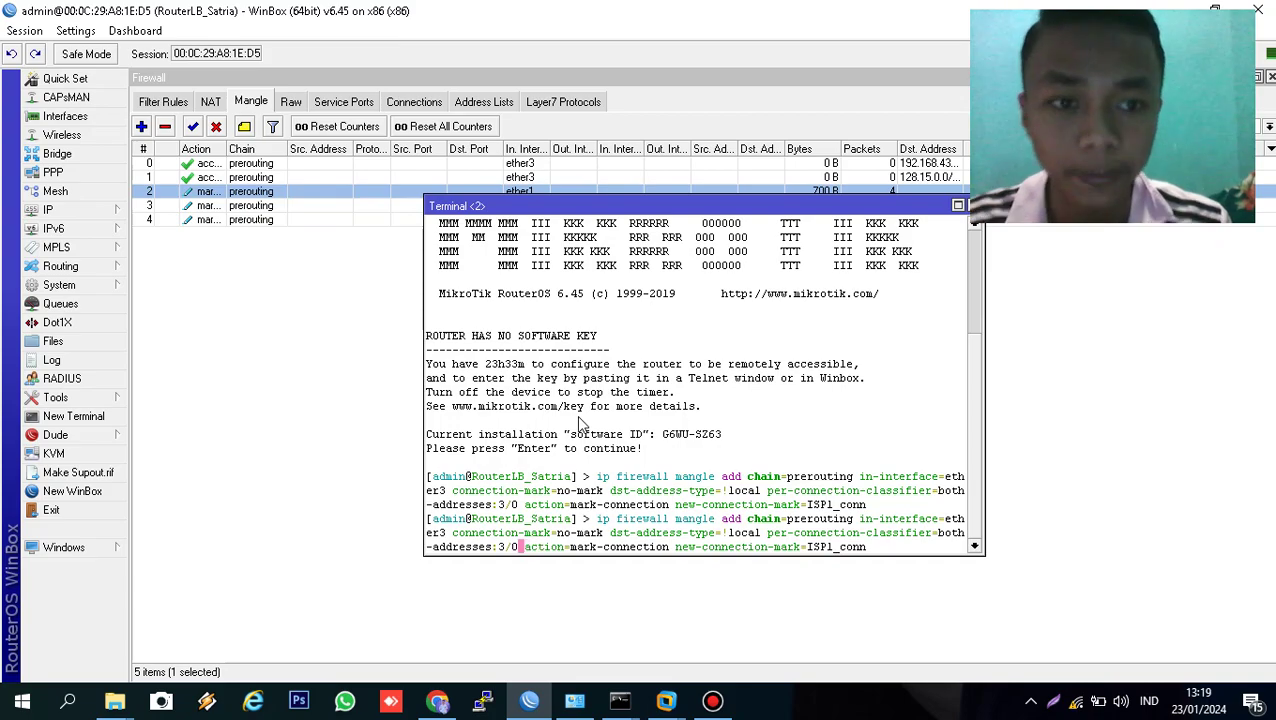
pyautogui.press('BackSpace')
pyautogui.write('1')
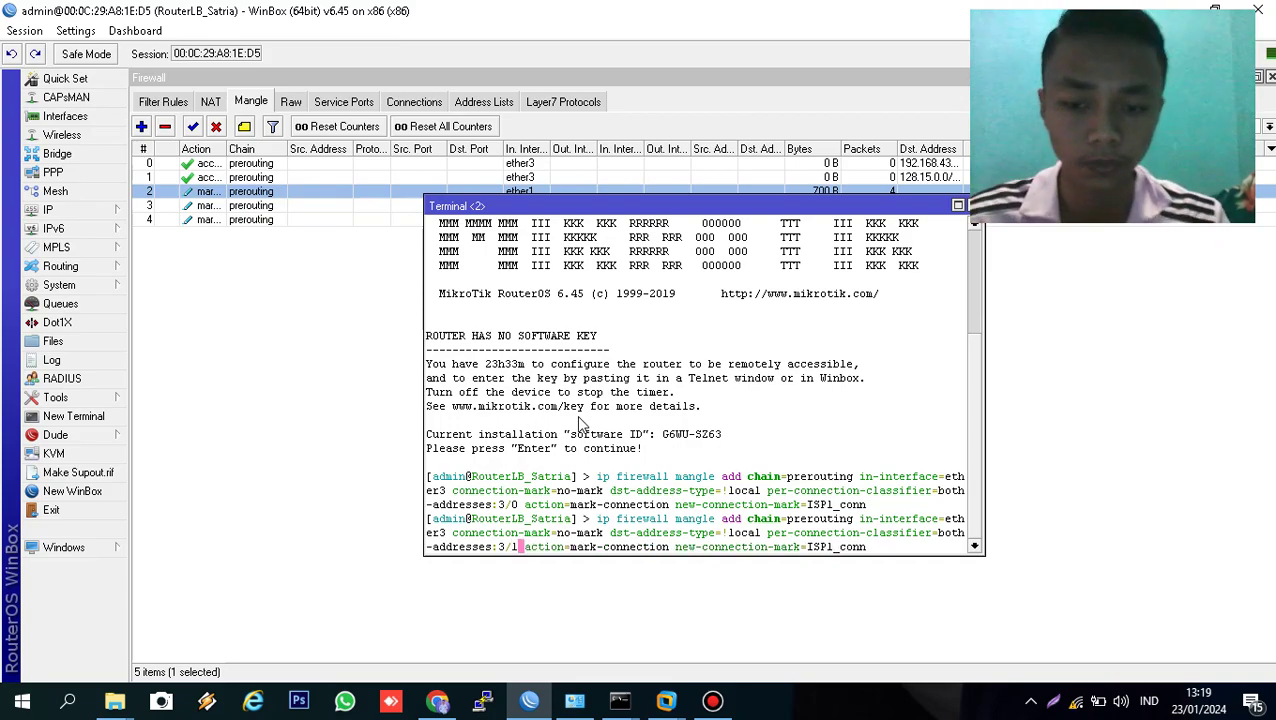
pyautogui.press('Return')
# - Rerun the command with classifier 3/2 and connection mark ISP2_conn, then view the Mangle list
pyautogui.press('Up')
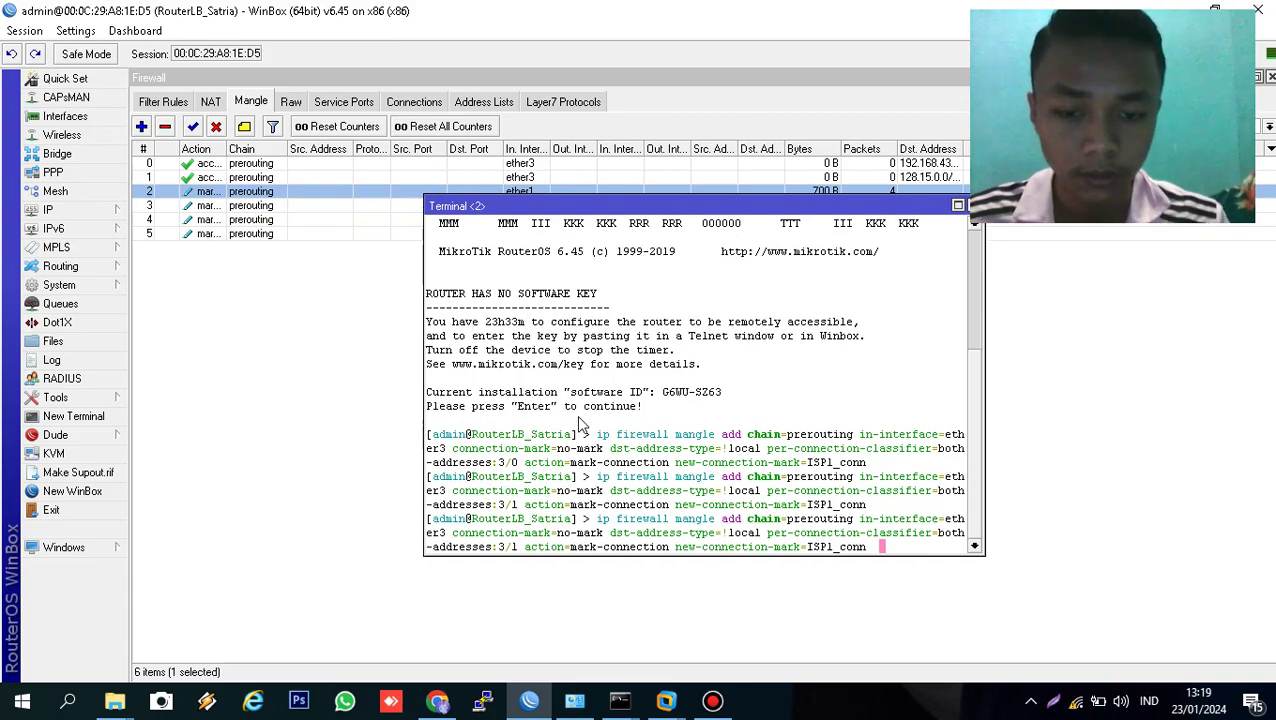
pyautogui.press('Left')
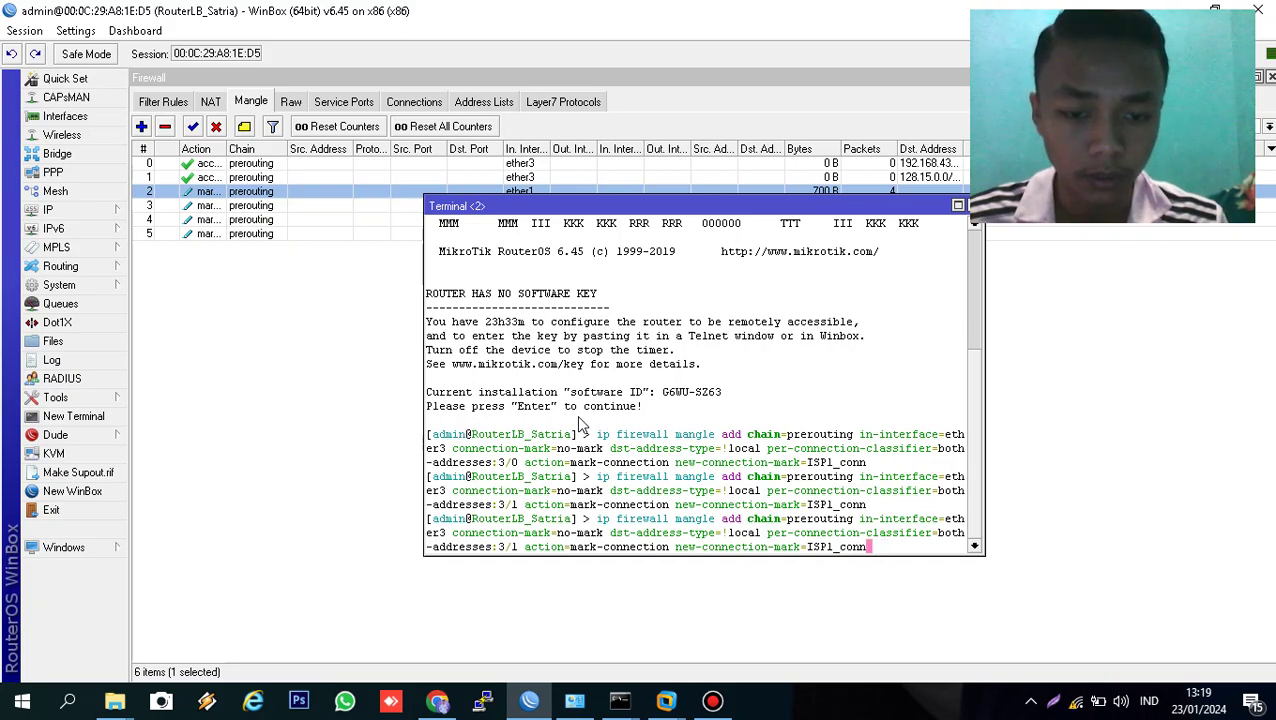
pyautogui.press('Left')
pyautogui.press('Left')
pyautogui.press('Left')
pyautogui.press('Left')
pyautogui.press('Left')
pyautogui.press('Left')
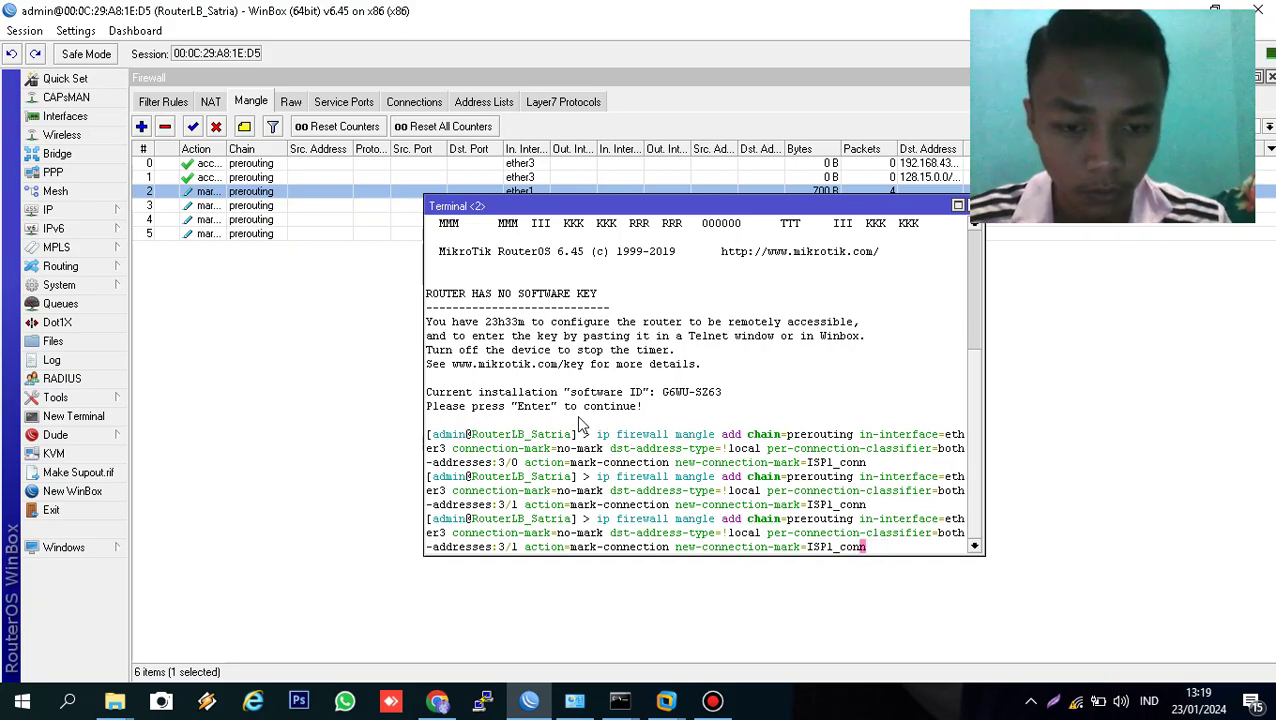
pyautogui.press('Delete')
pyautogui.write('2')
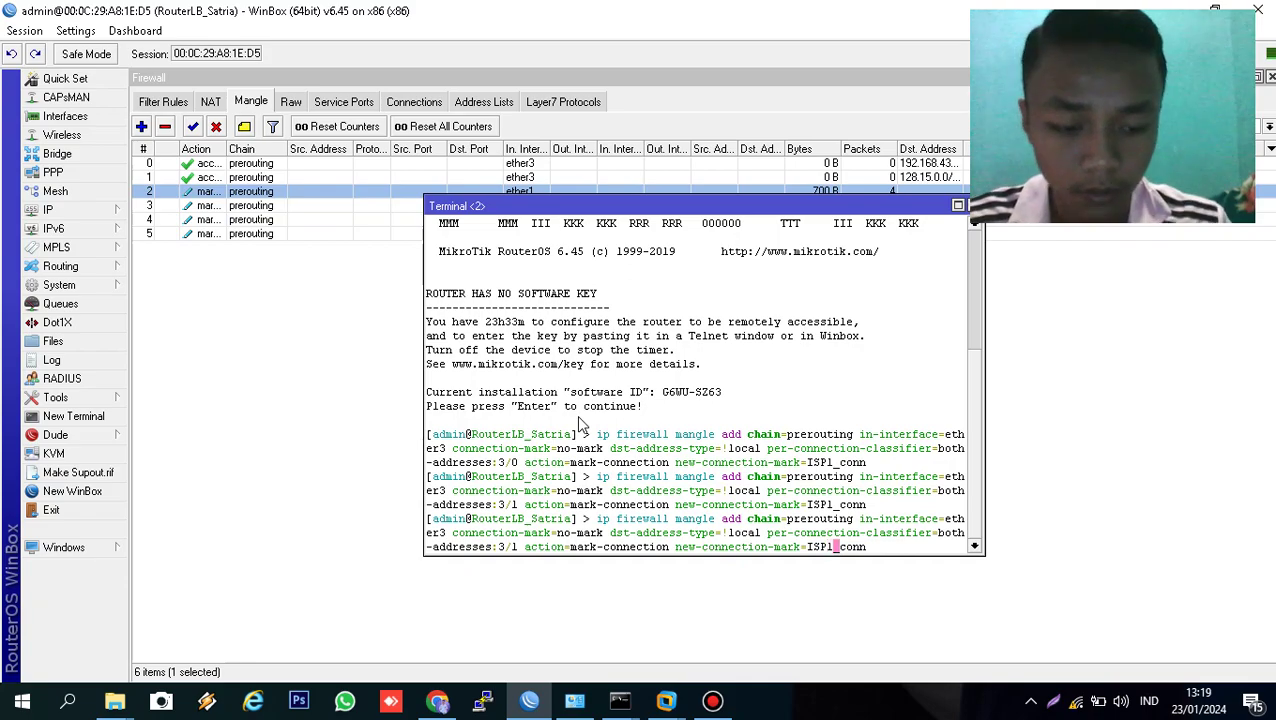
pyautogui.press('Left')
pyautogui.press('Left')
pyautogui.press('Left')
pyautogui.press('Left')
pyautogui.press('Left')
pyautogui.press('Left')
pyautogui.press('Left')
pyautogui.press('Left')
pyautogui.press('Left')
pyautogui.press('Left')
pyautogui.press('Left')
pyautogui.press('Left')
pyautogui.press('Left')
pyautogui.press('Left')
pyautogui.press('Left')
pyautogui.press('Left')
pyautogui.press('Left')
pyautogui.press('Left')
pyautogui.press('Left')
pyautogui.press('Left')
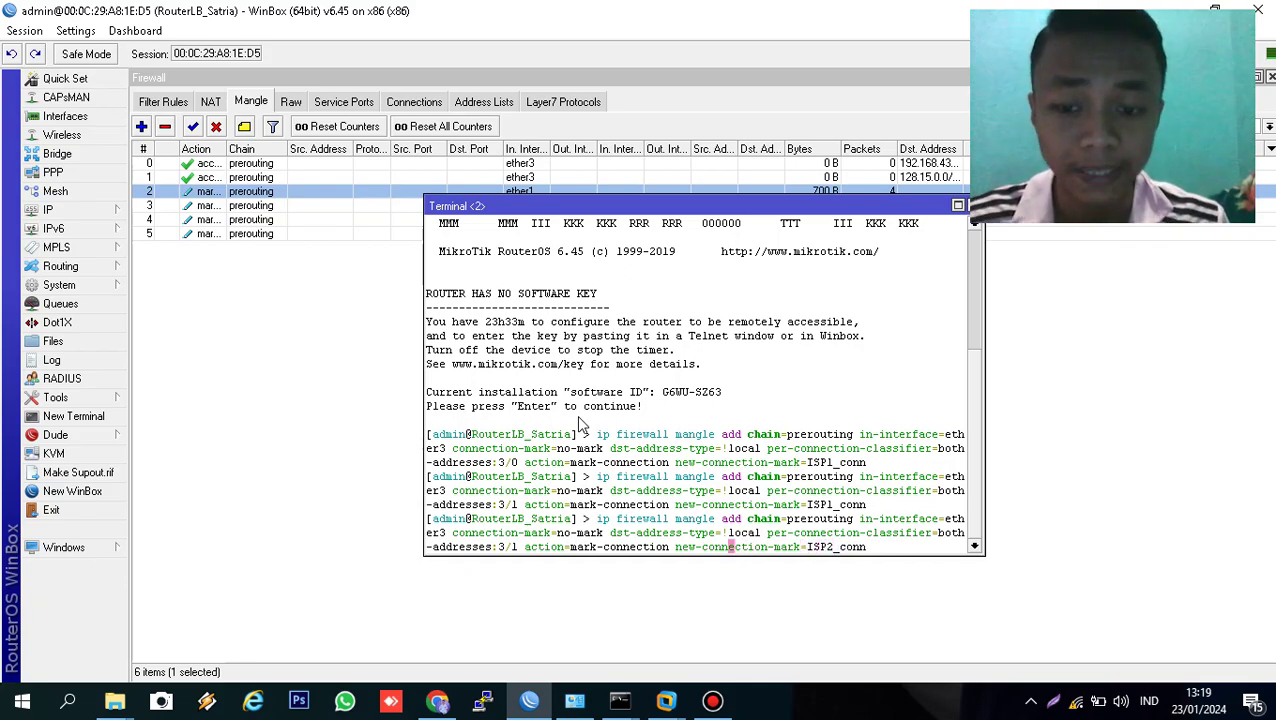
pyautogui.press('Left')
pyautogui.press('Left')
pyautogui.press('Left')
pyautogui.press('Left')
pyautogui.press('Left')
pyautogui.press('Left')
pyautogui.press('Left')
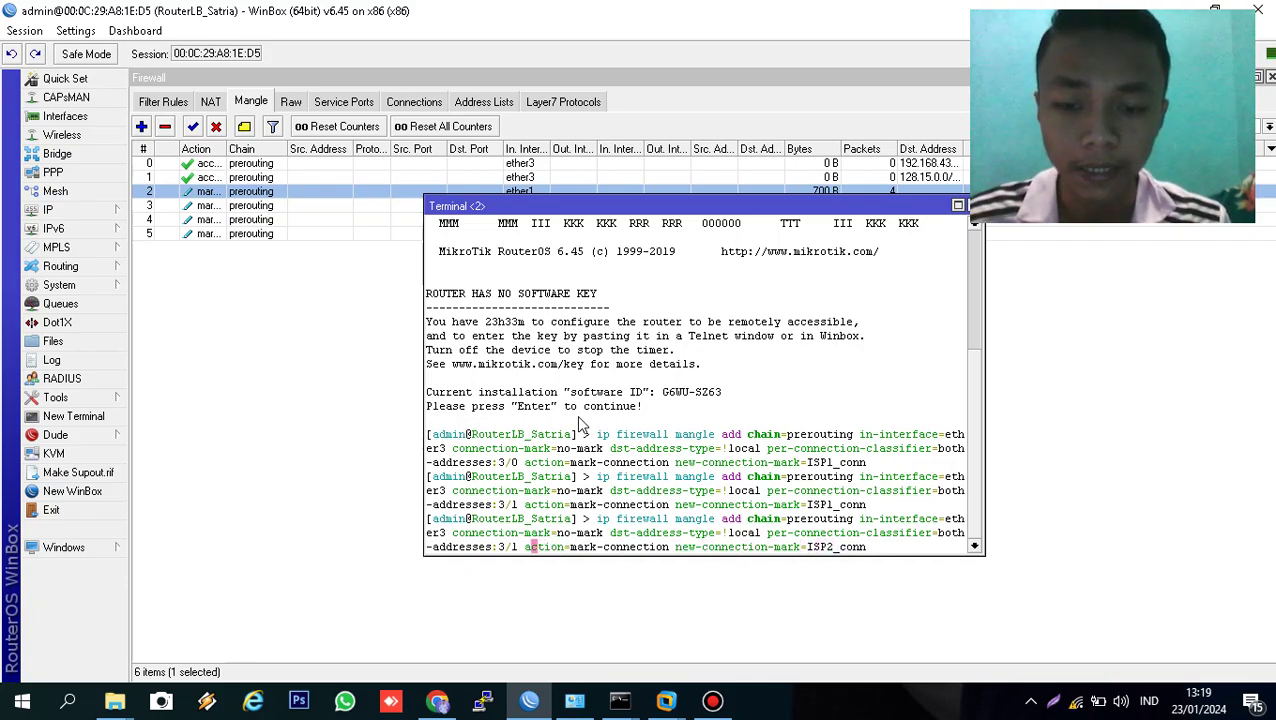
pyautogui.press('Delete')
pyautogui.write('2')
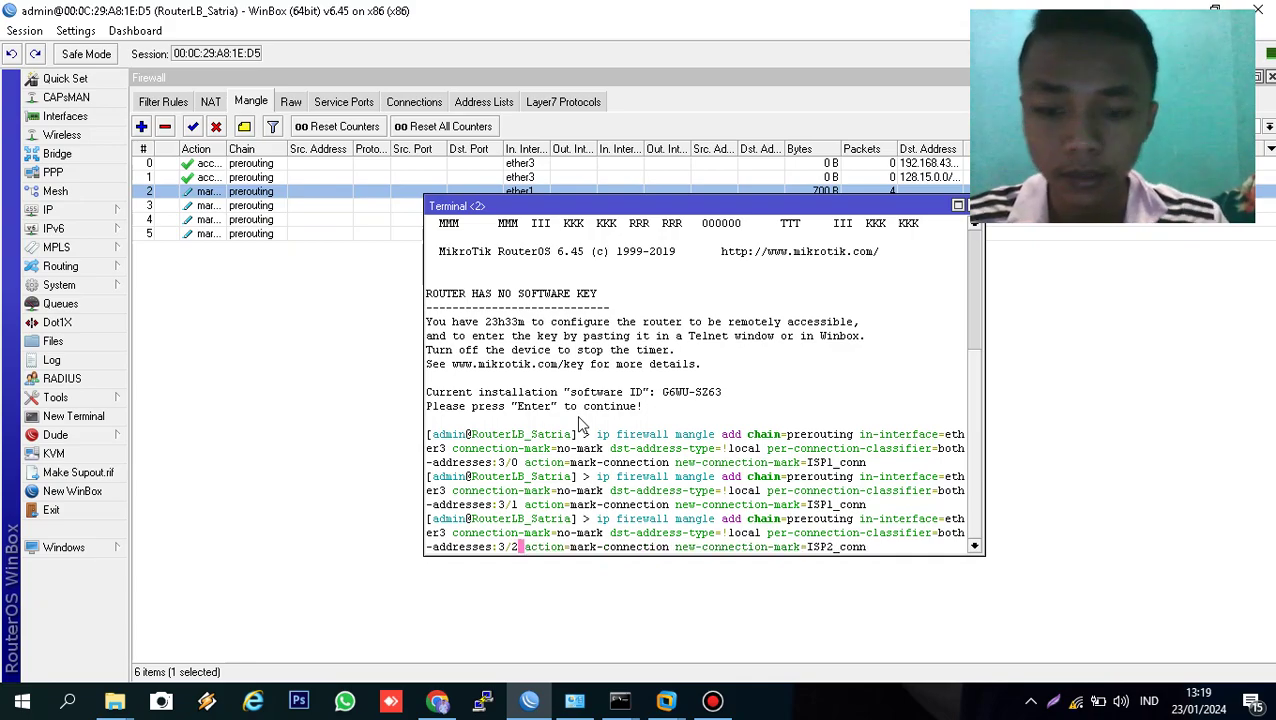
pyautogui.press('Return')
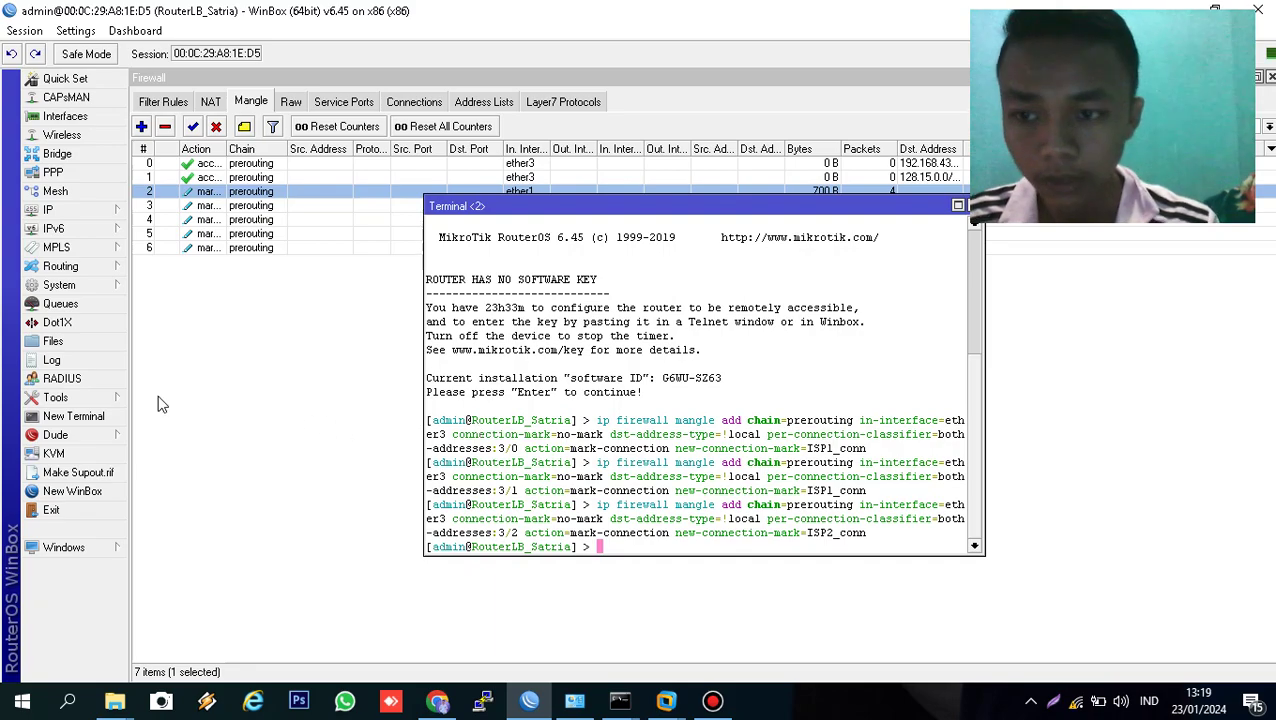
pyautogui.click(195, 367)
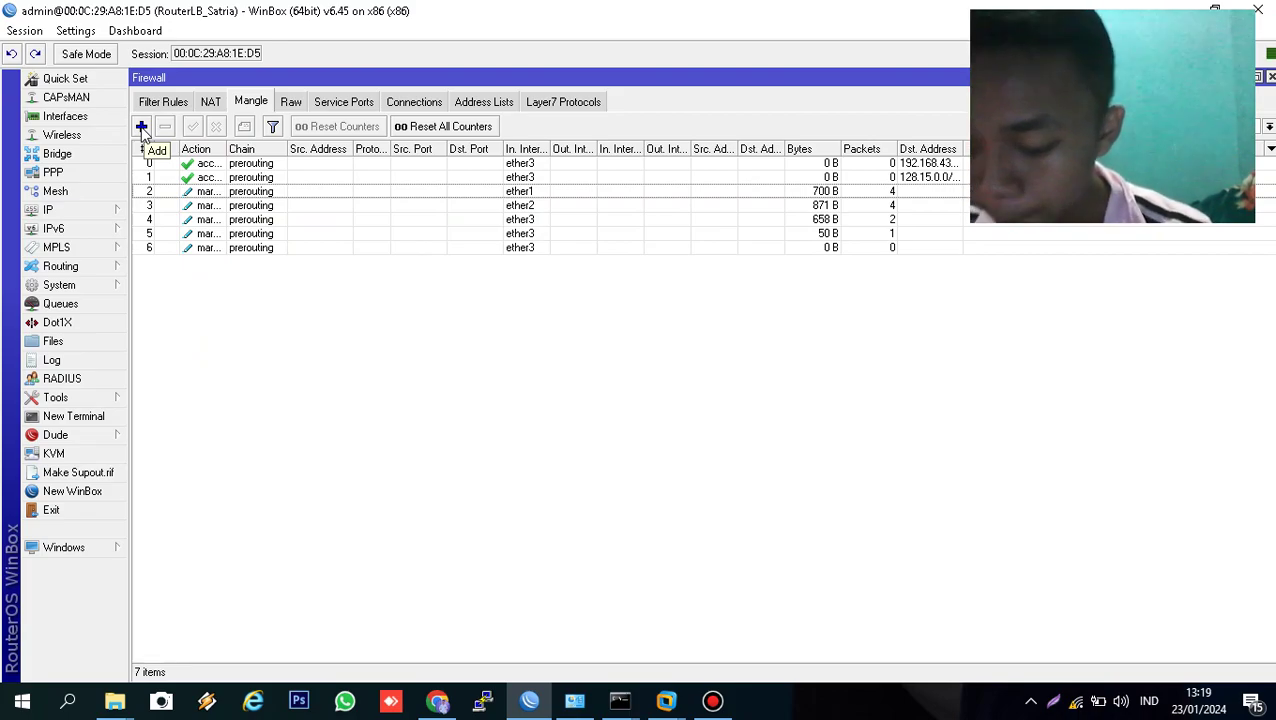
# - Start a new mangle rule matching connection mark ISP1_conn on in-interface ether3
pyautogui.click(142, 133)
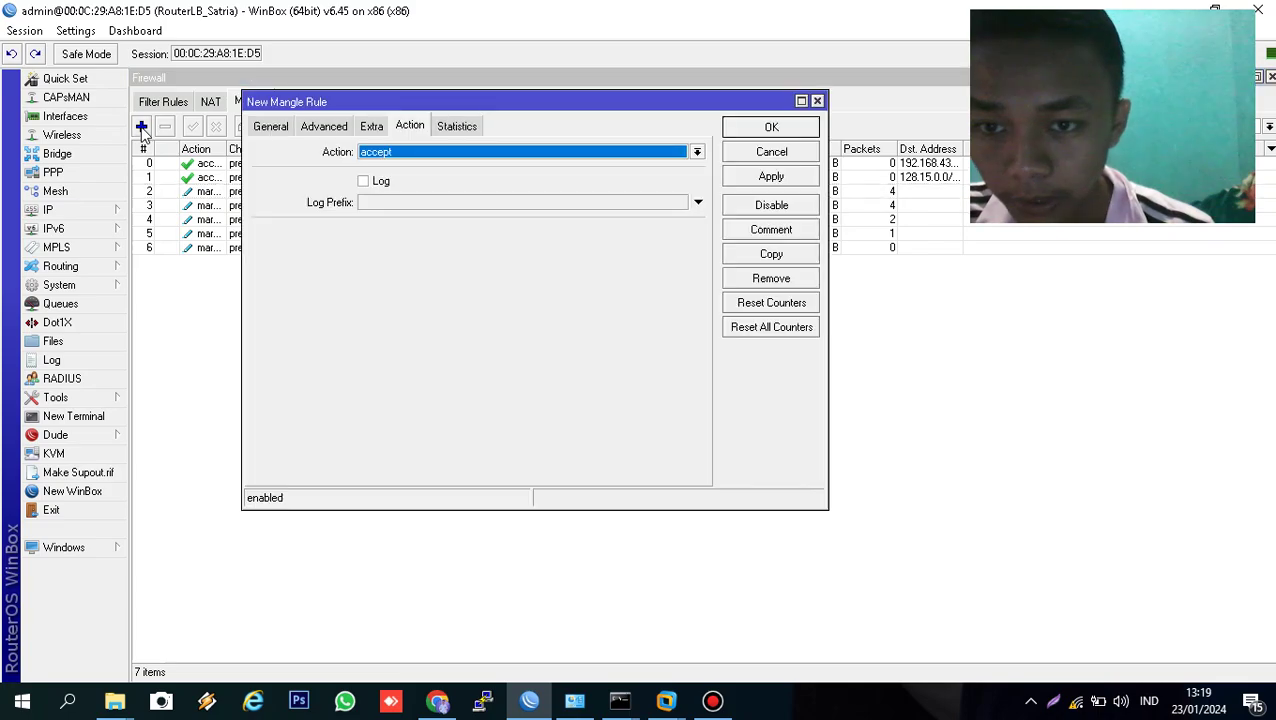
pyautogui.click(271, 127)
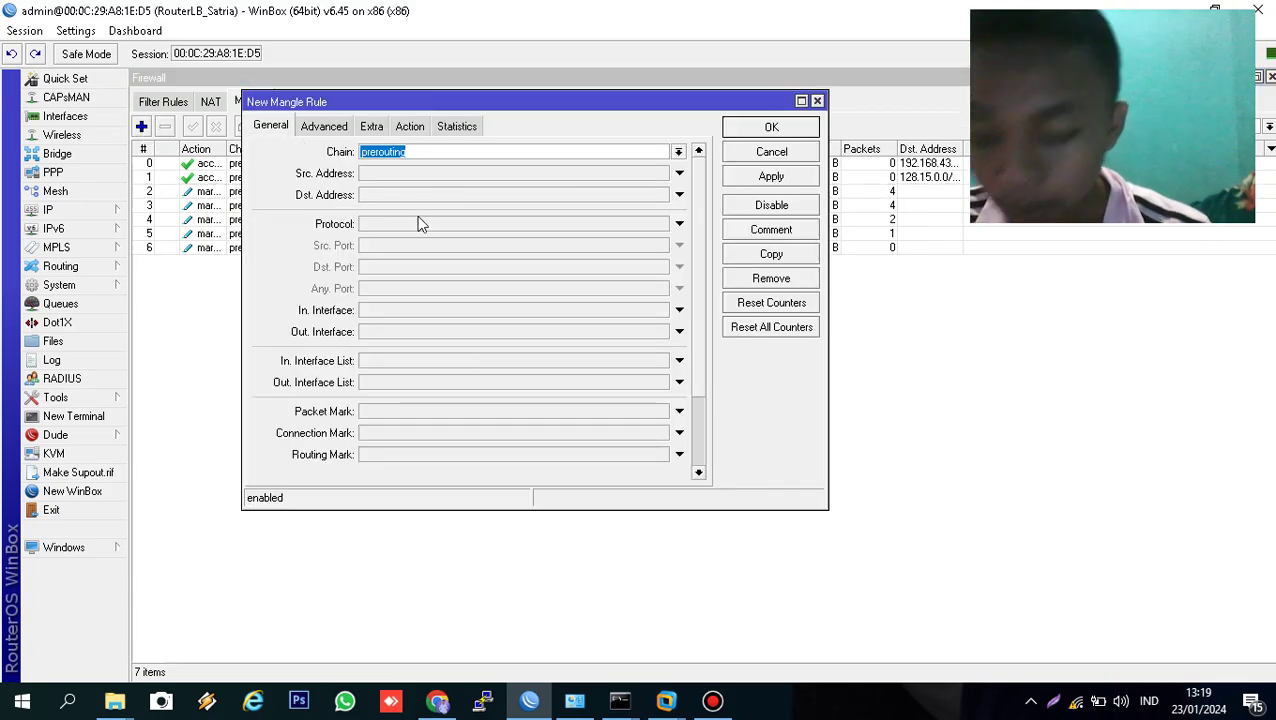
pyautogui.click(442, 432)
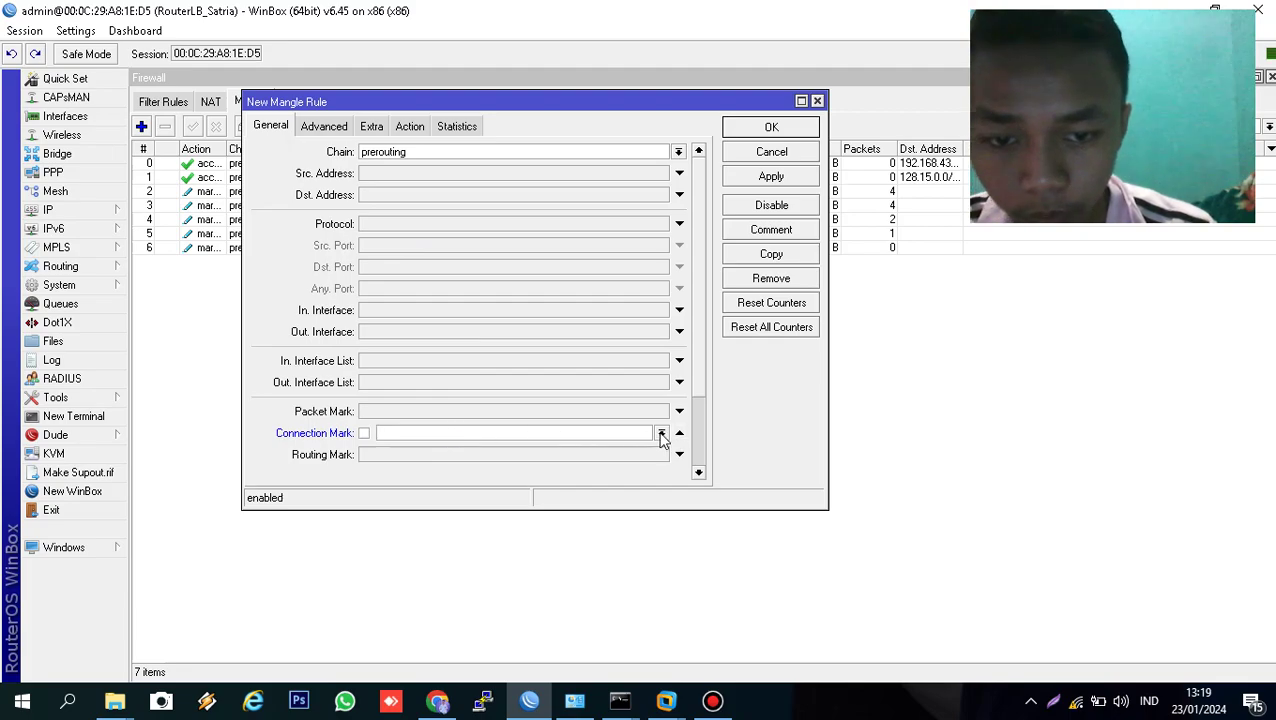
pyautogui.click(661, 433)
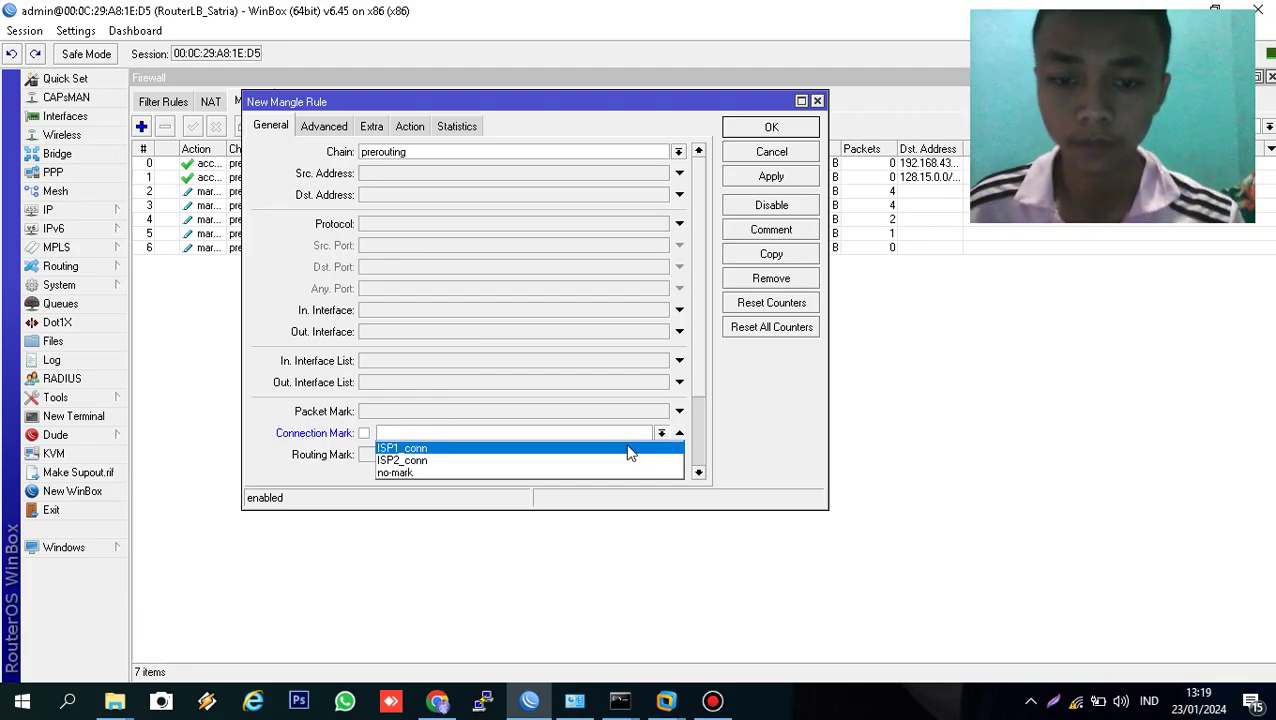
pyautogui.click(629, 450)
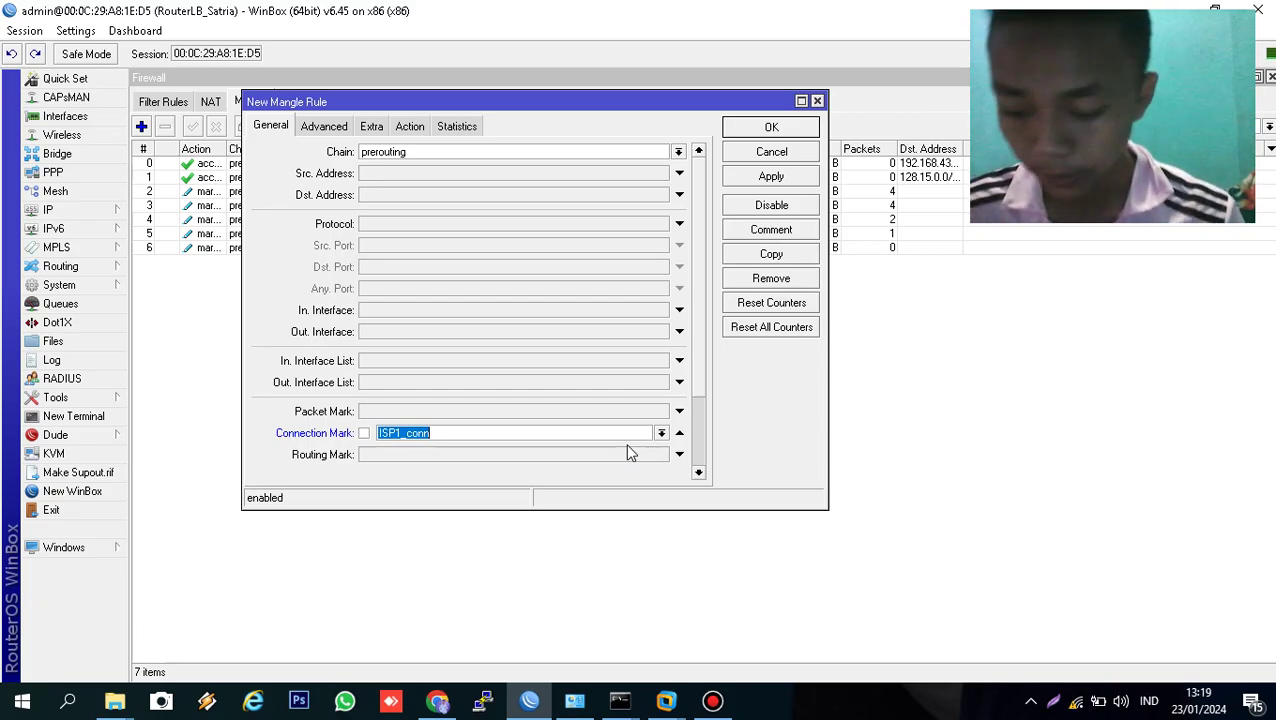
pyautogui.click(512, 312)
pyautogui.click(660, 311)
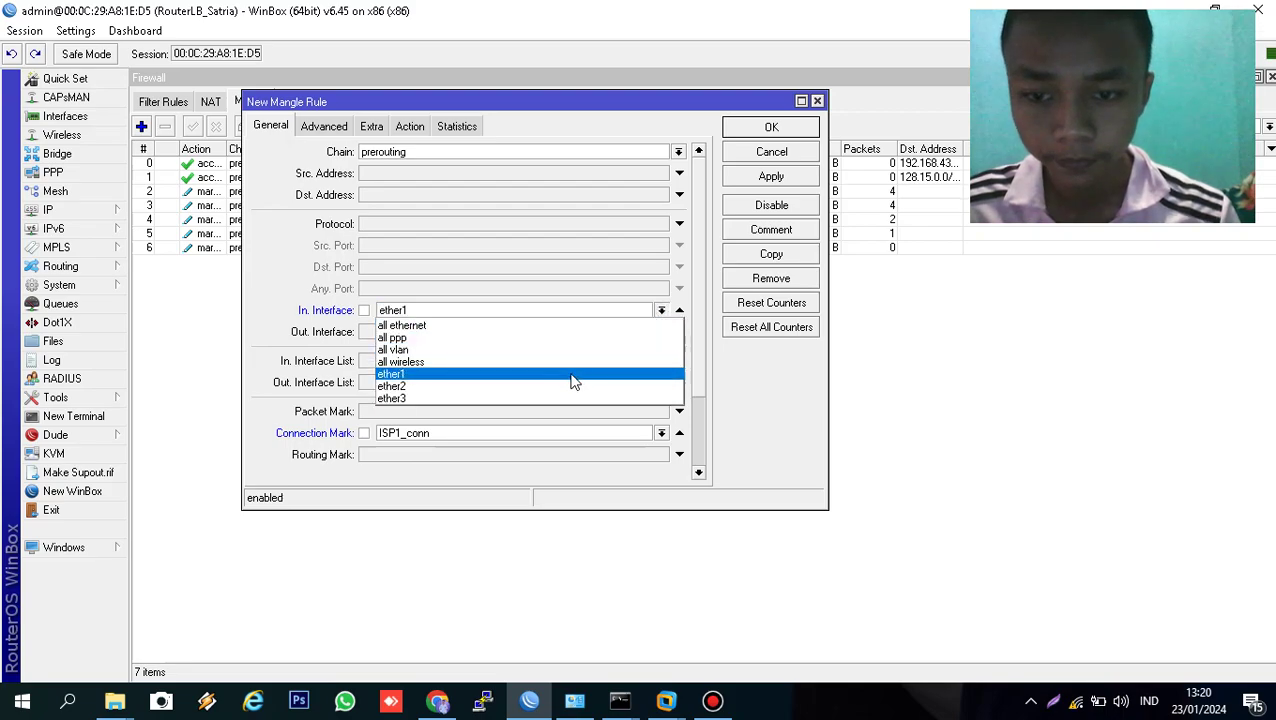
pyautogui.click(546, 398)
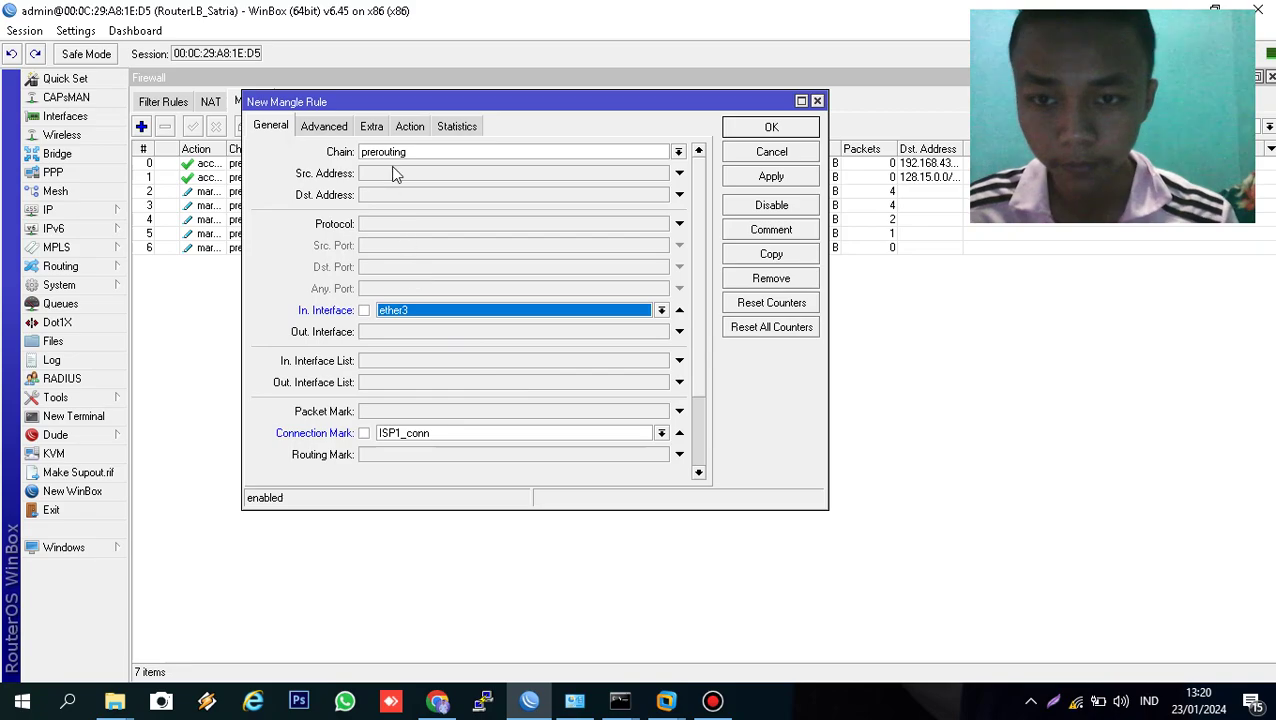
# - Set the rule's action to mark routing with new routing mark to_ISP1 and save it
pyautogui.click(401, 128)
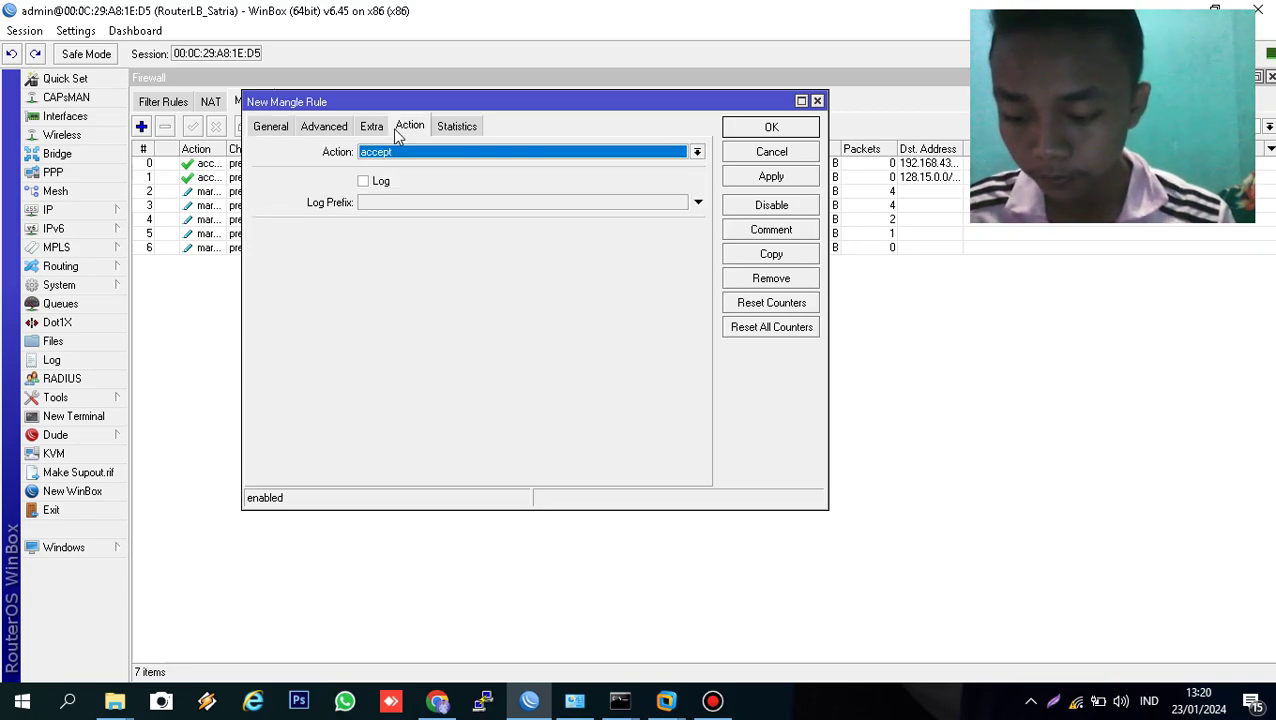
pyautogui.click(433, 151)
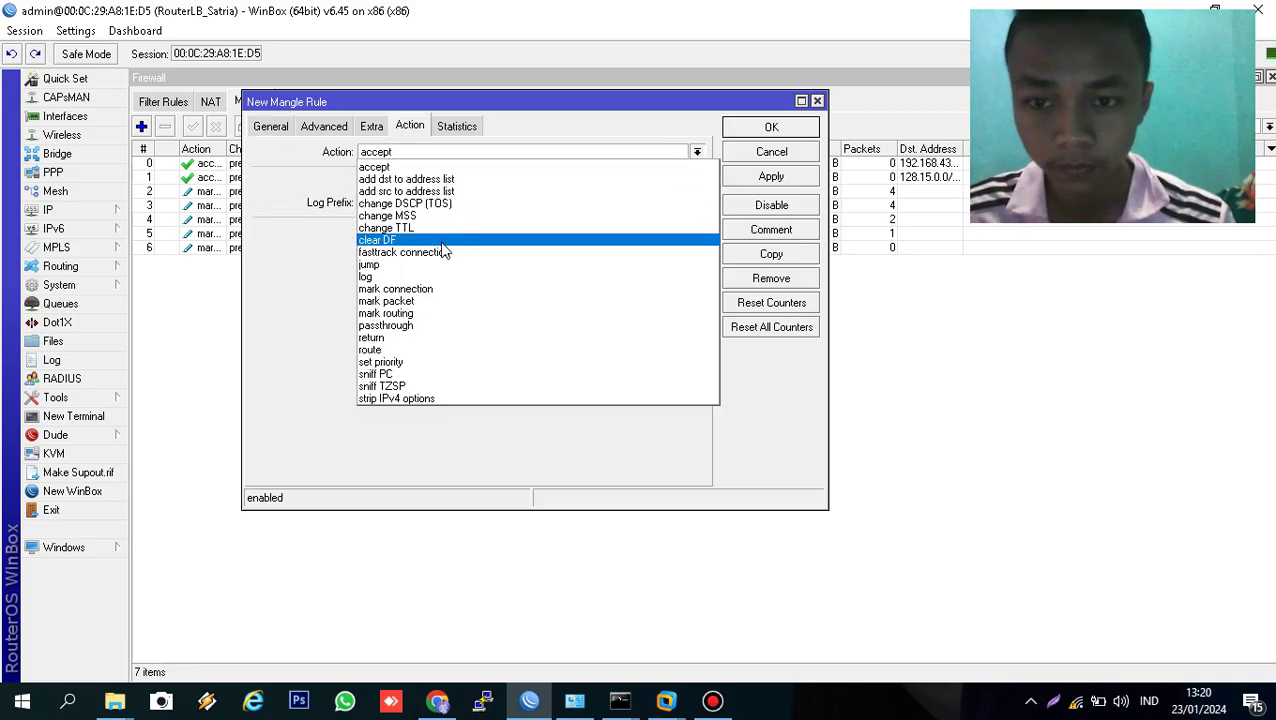
pyautogui.click(435, 314)
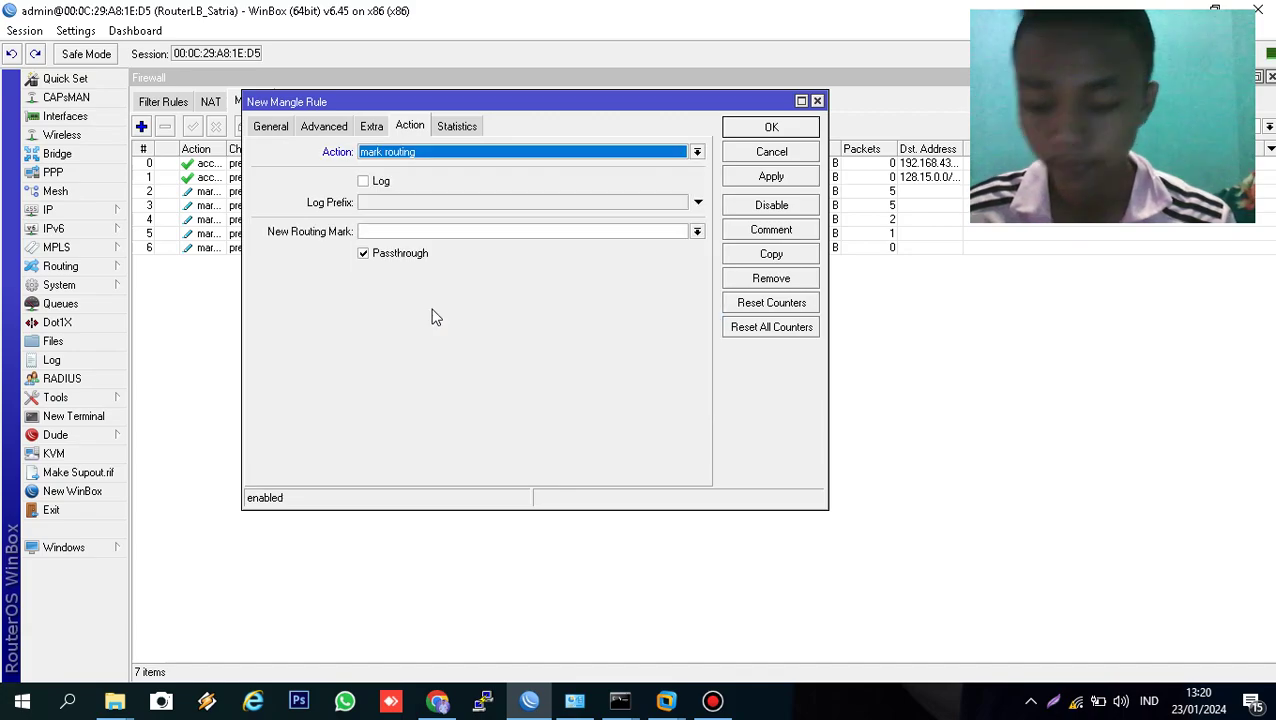
pyautogui.click(412, 232)
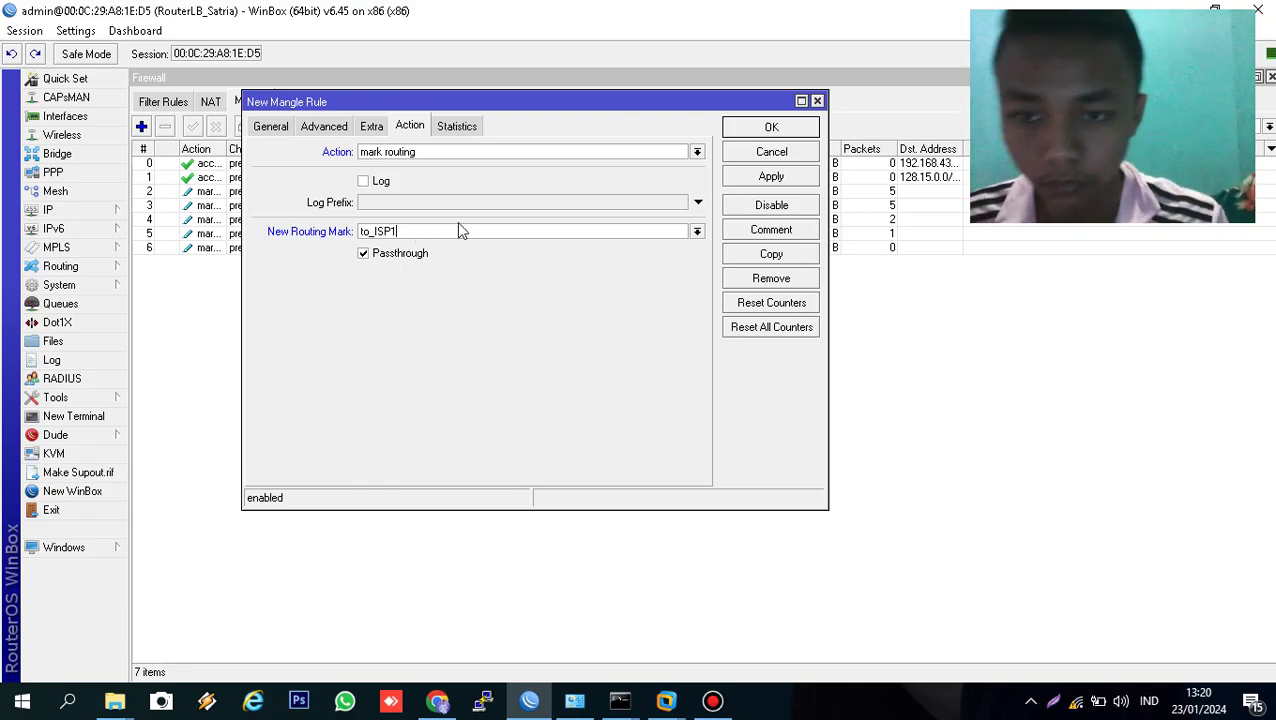
pyautogui.click(756, 175)
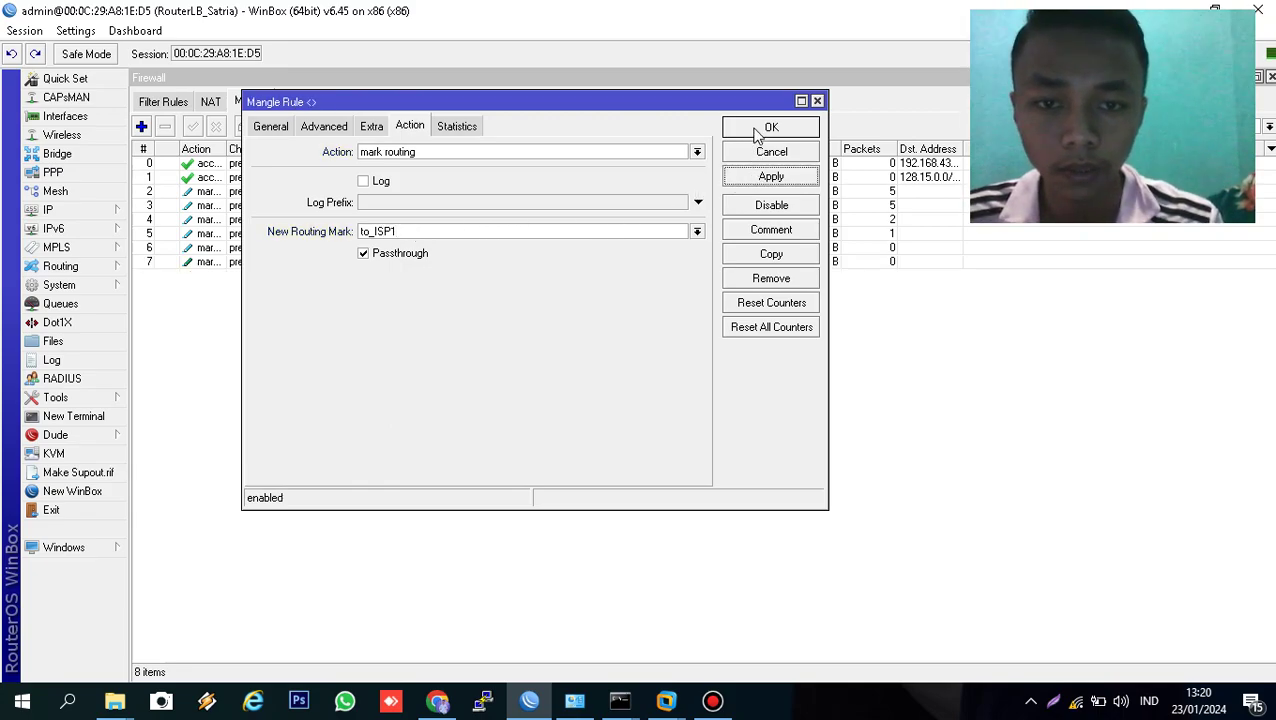
pyautogui.click(757, 128)
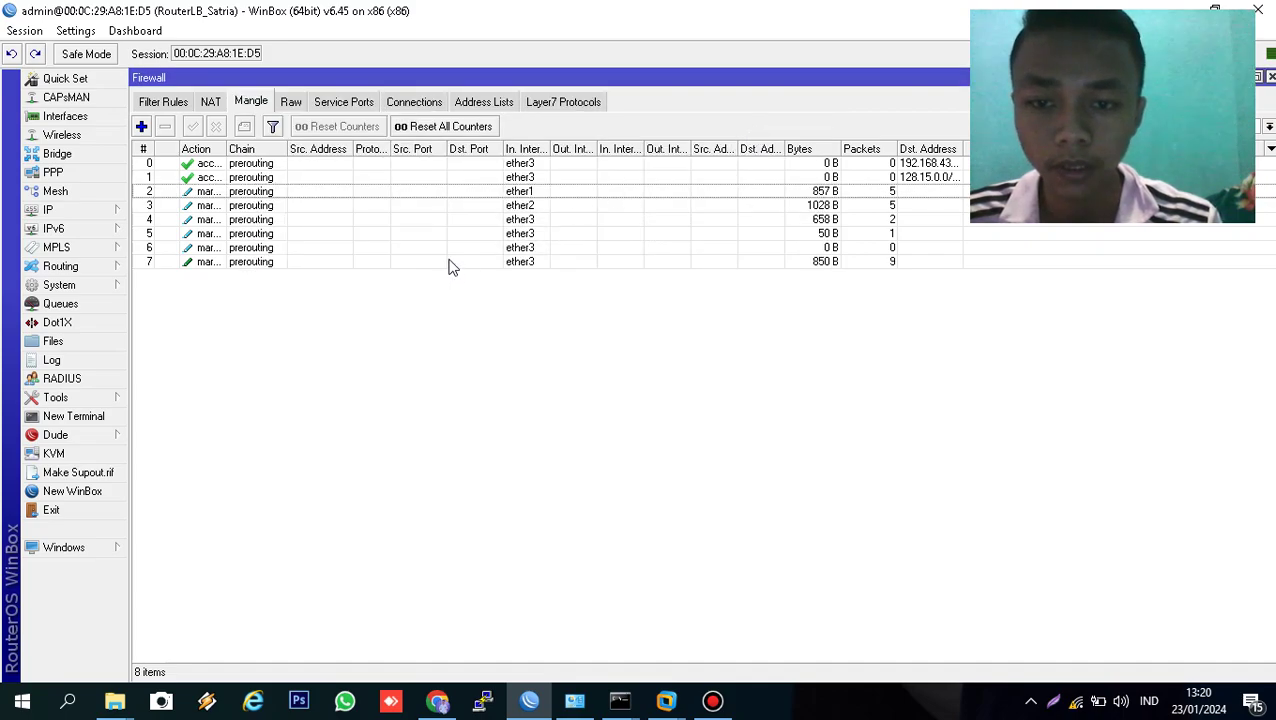
# - Copy rule 7 with routing mark to_ISP2 and connection mark ISP2_conn, then close the dialogs
pyautogui.doubleClick(447, 263)
pyautogui.click(800, 256)
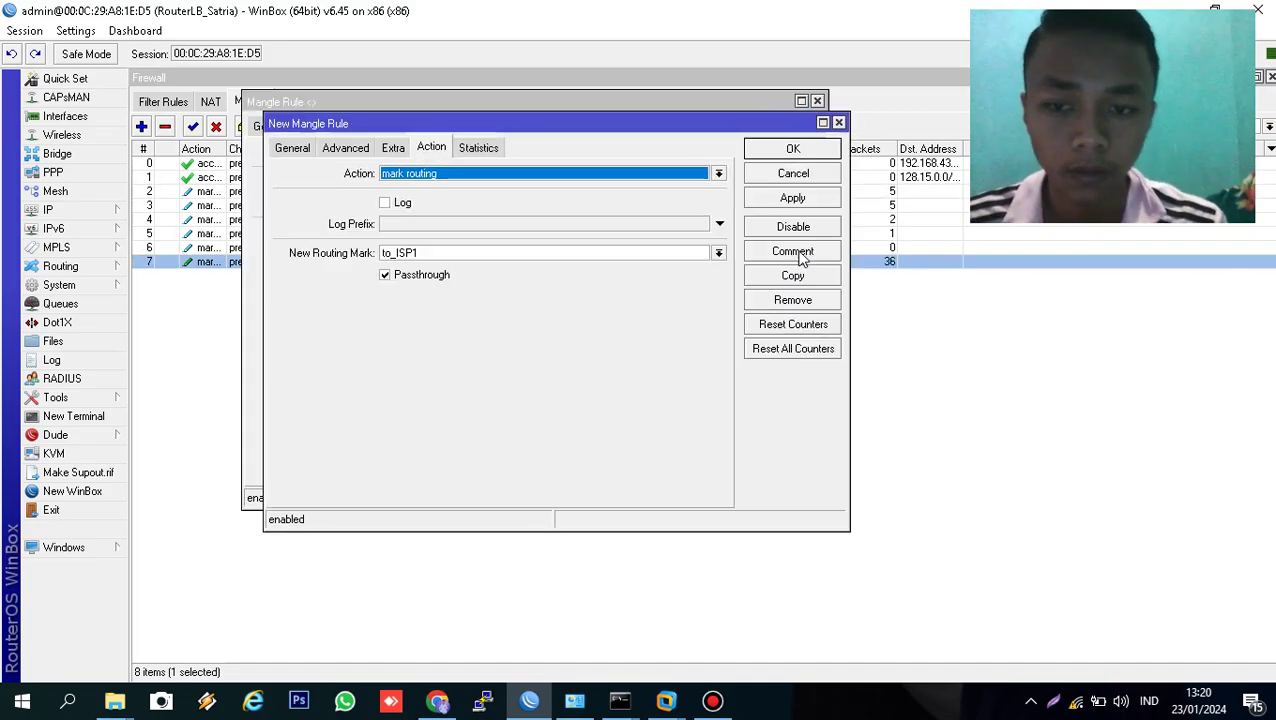
pyautogui.click(548, 253)
pyautogui.press('BackSpace')
pyautogui.write('2')
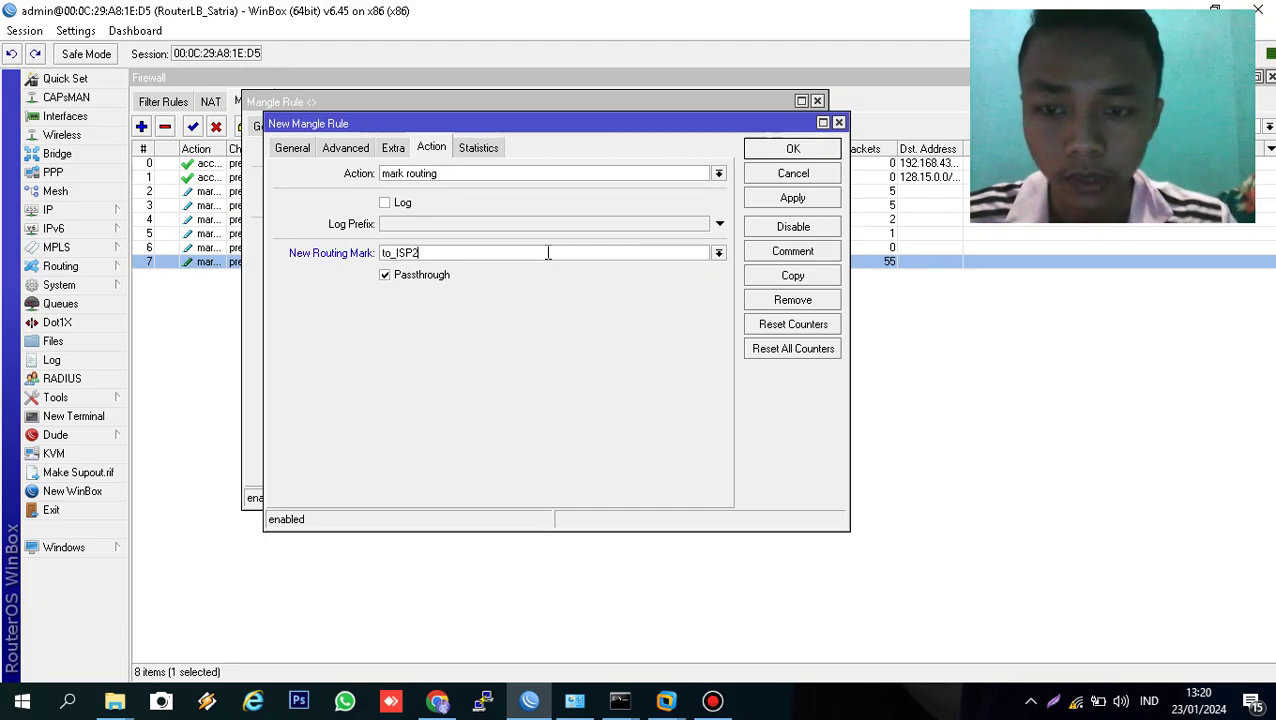
pyautogui.click(290, 150)
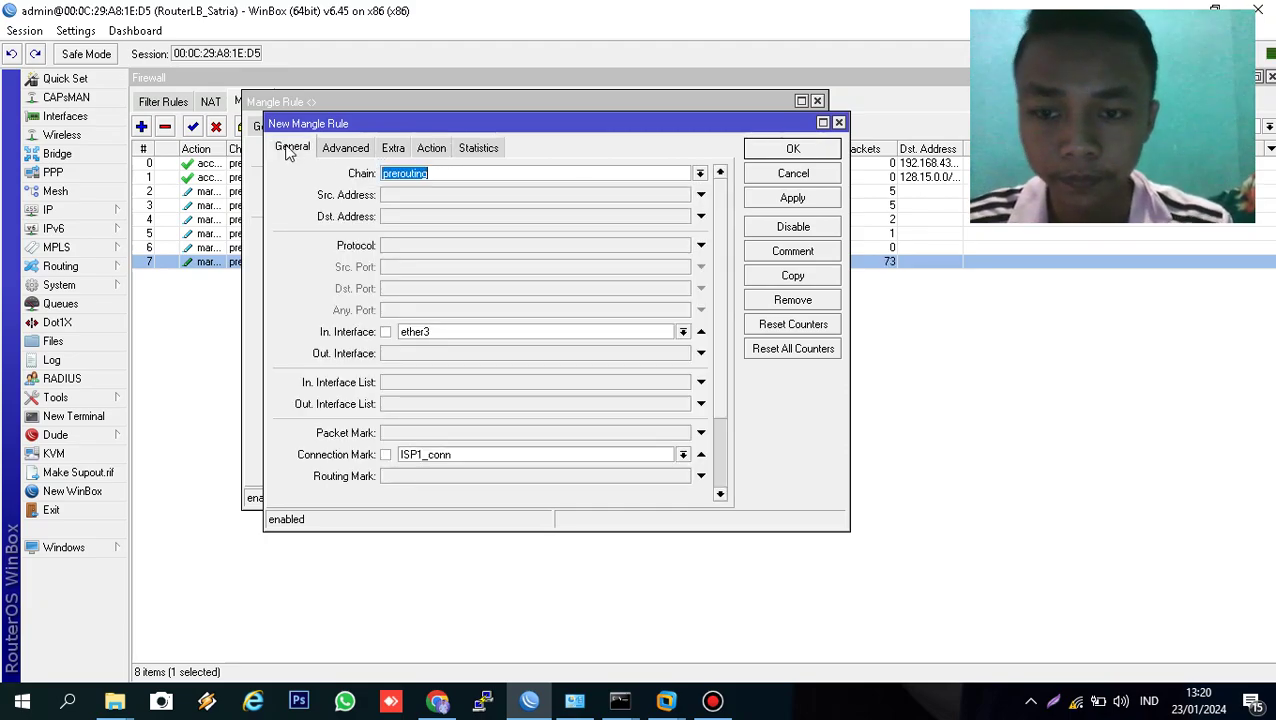
pyautogui.click(465, 454)
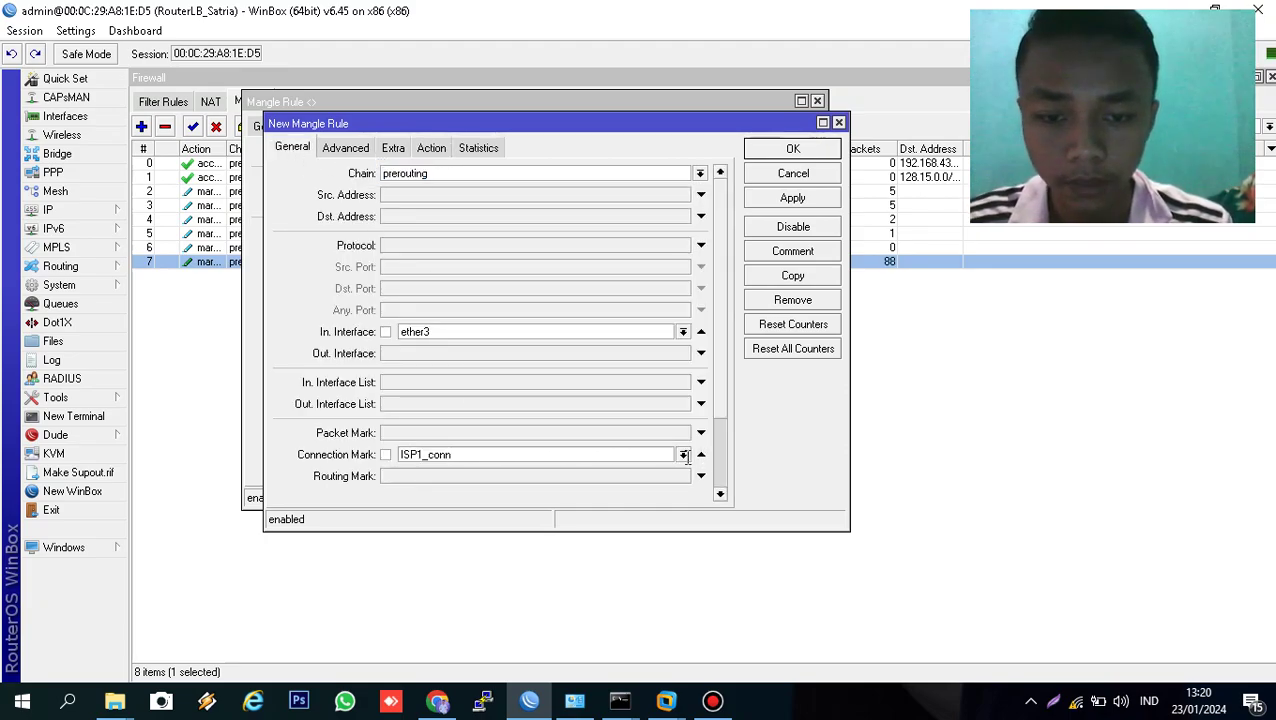
pyautogui.click(683, 455)
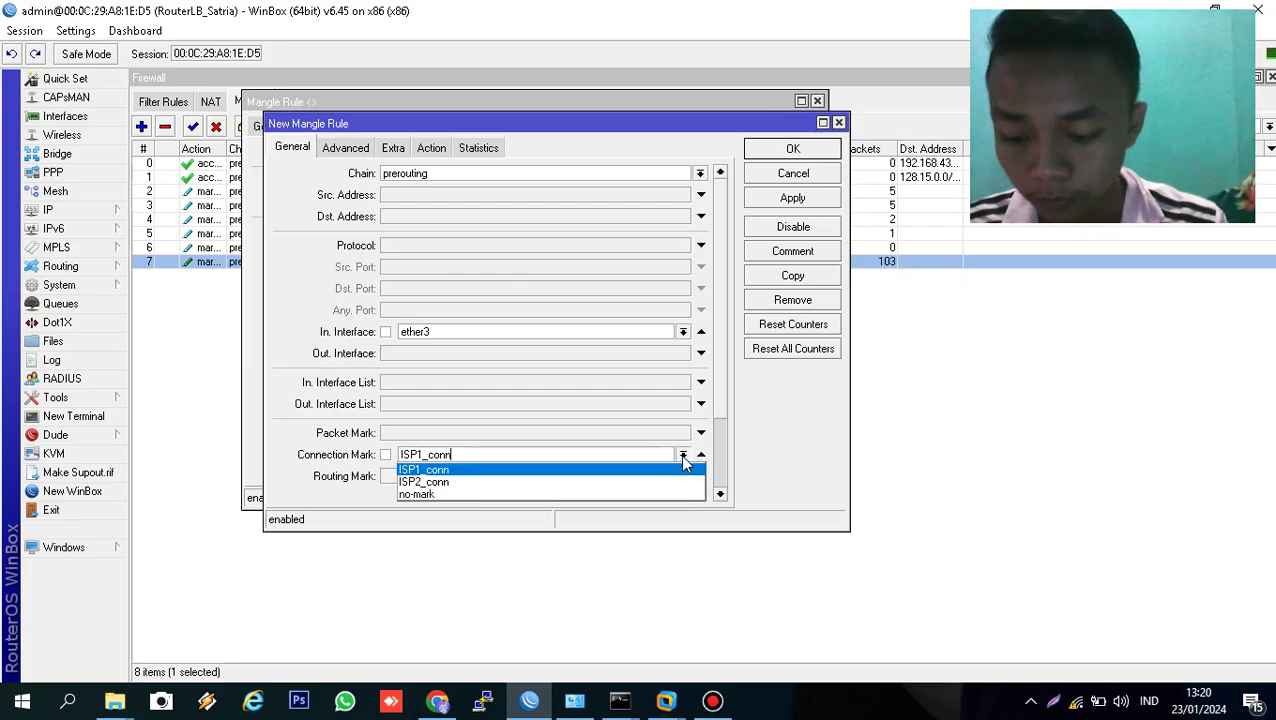
pyautogui.click(508, 484)
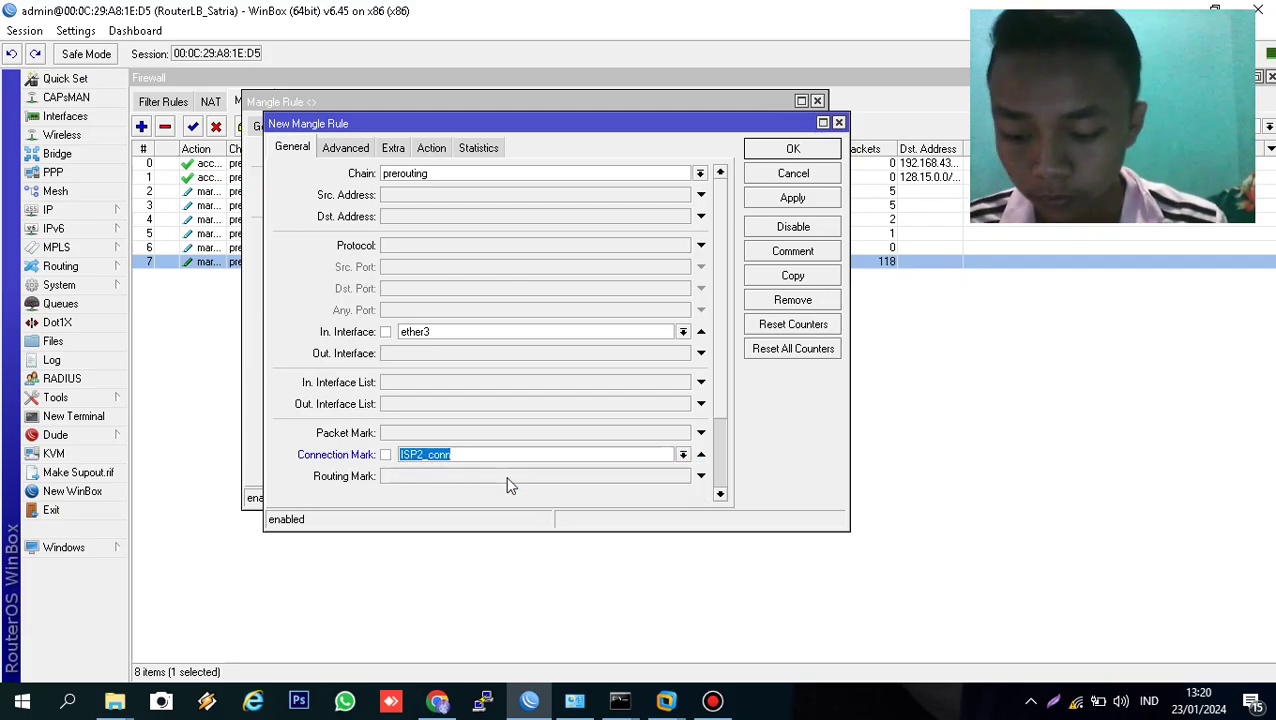
pyautogui.click(777, 192)
pyautogui.click(787, 152)
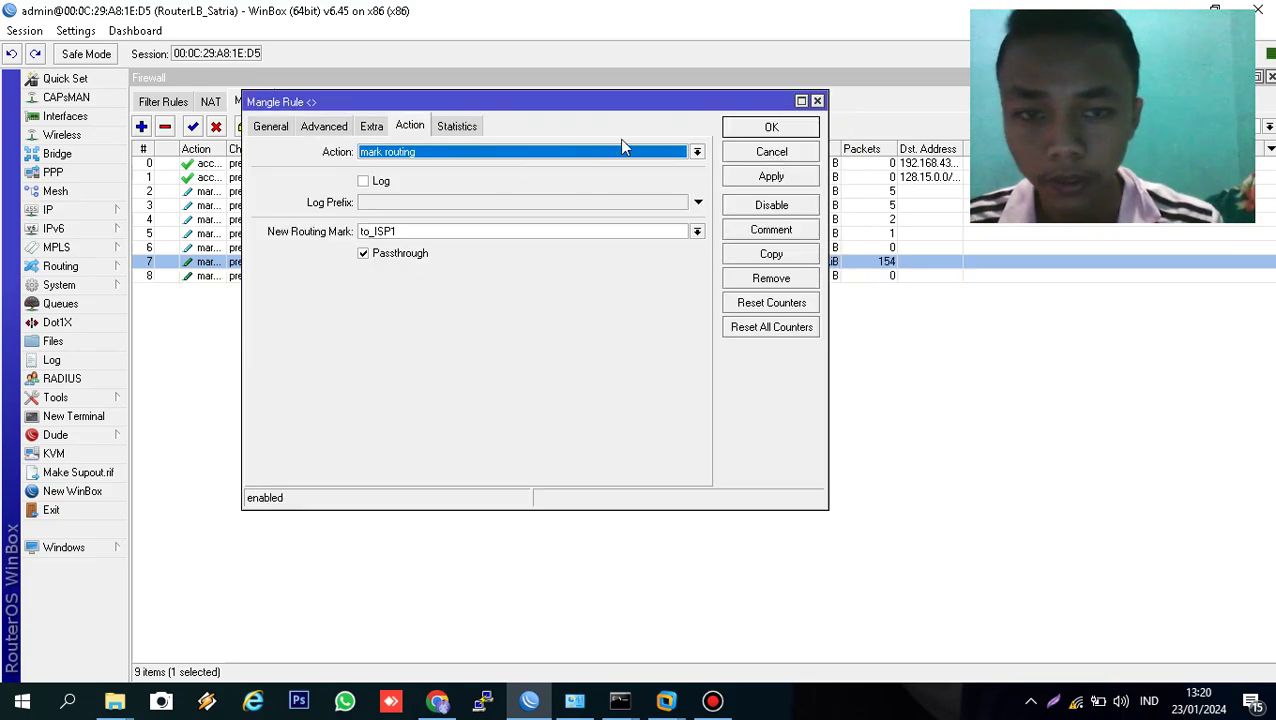
pyautogui.click(742, 132)
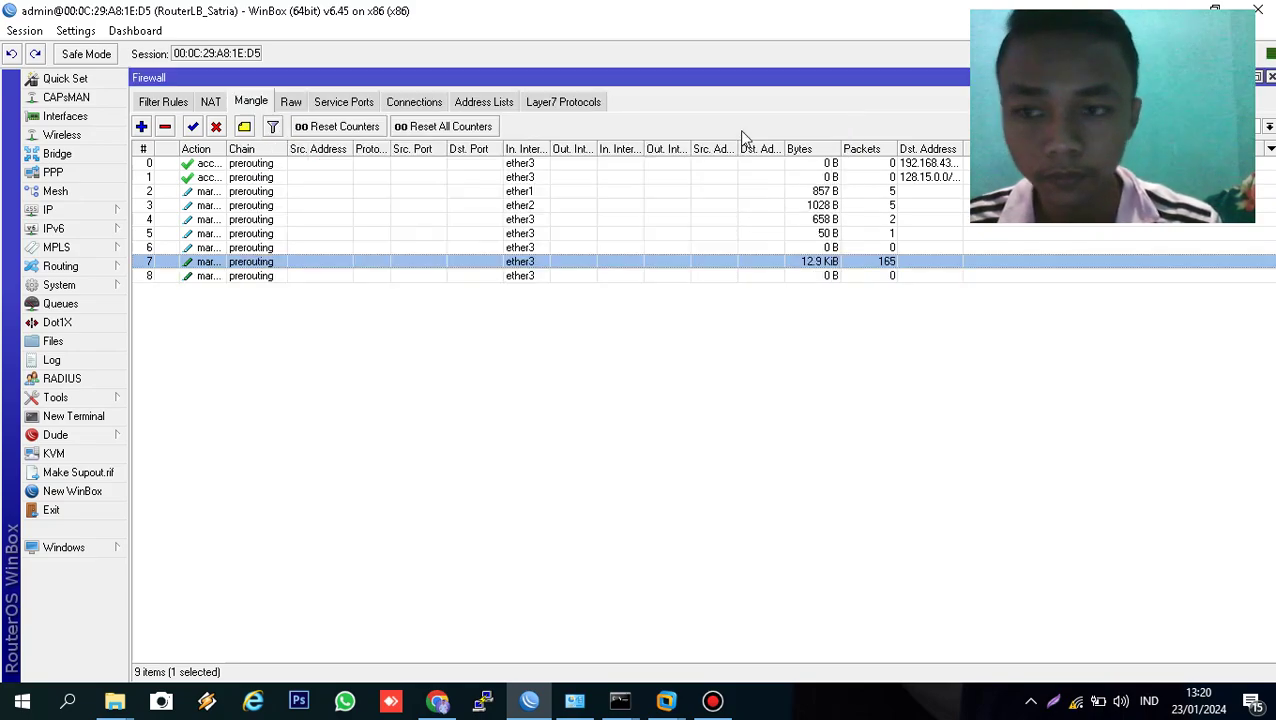
# - Start a new output-chain mangle rule matching connection mark ISP1_conn
pyautogui.click(141, 126)
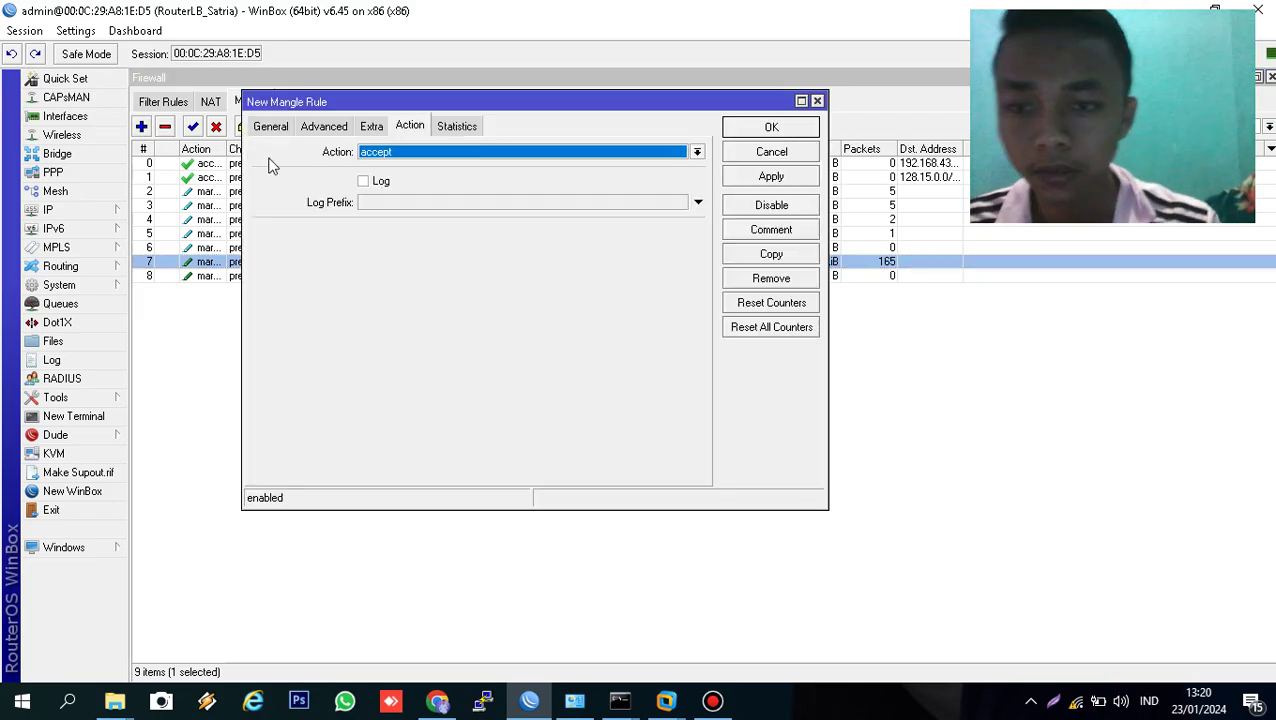
pyautogui.click(279, 128)
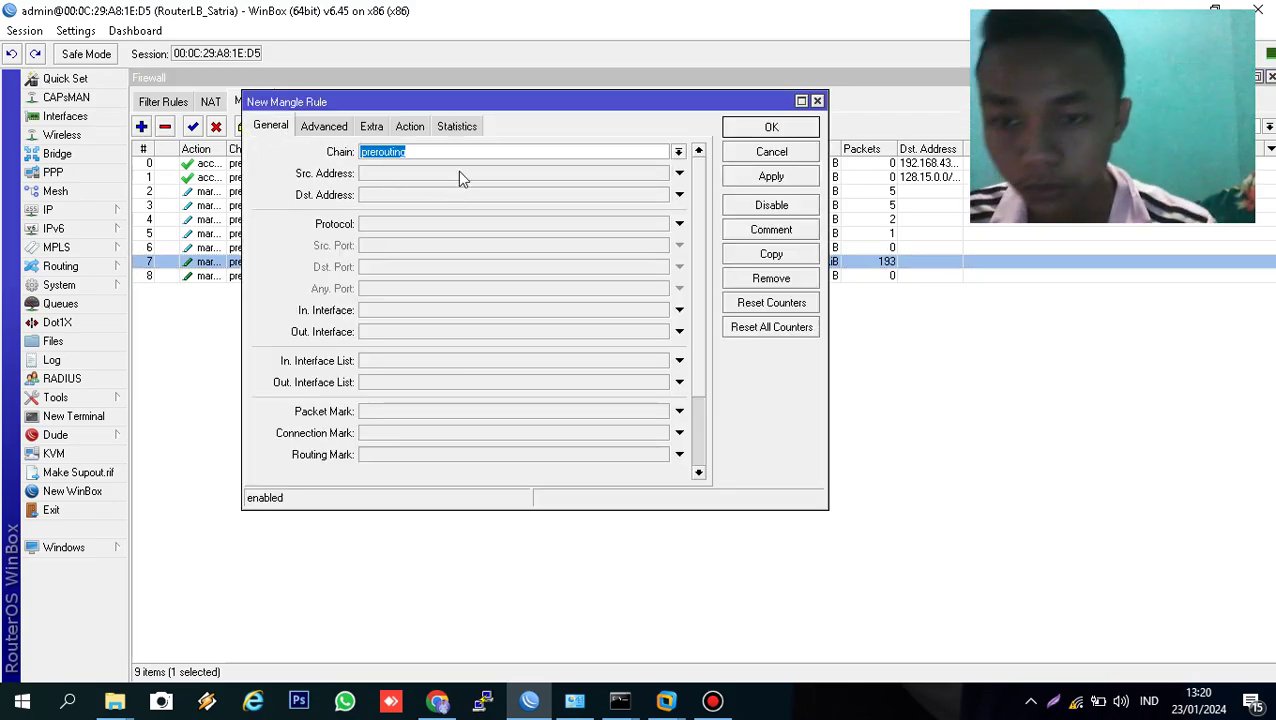
pyautogui.click(678, 151)
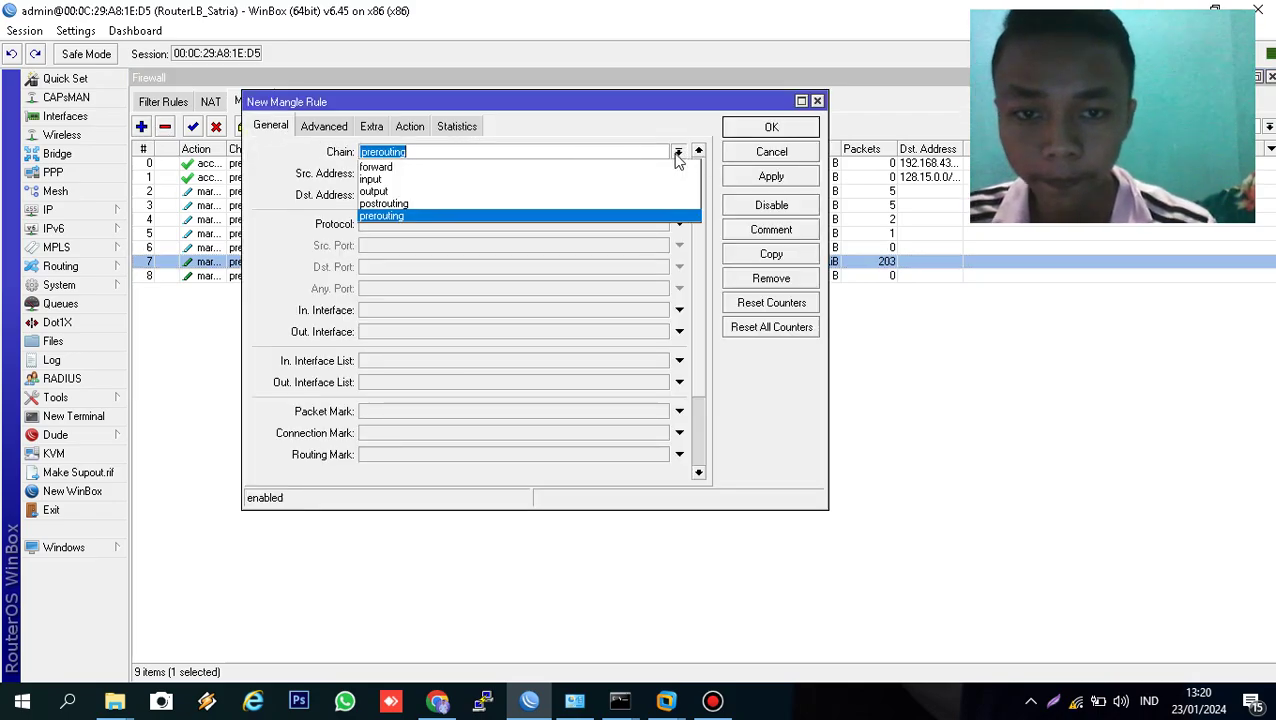
pyautogui.click(626, 193)
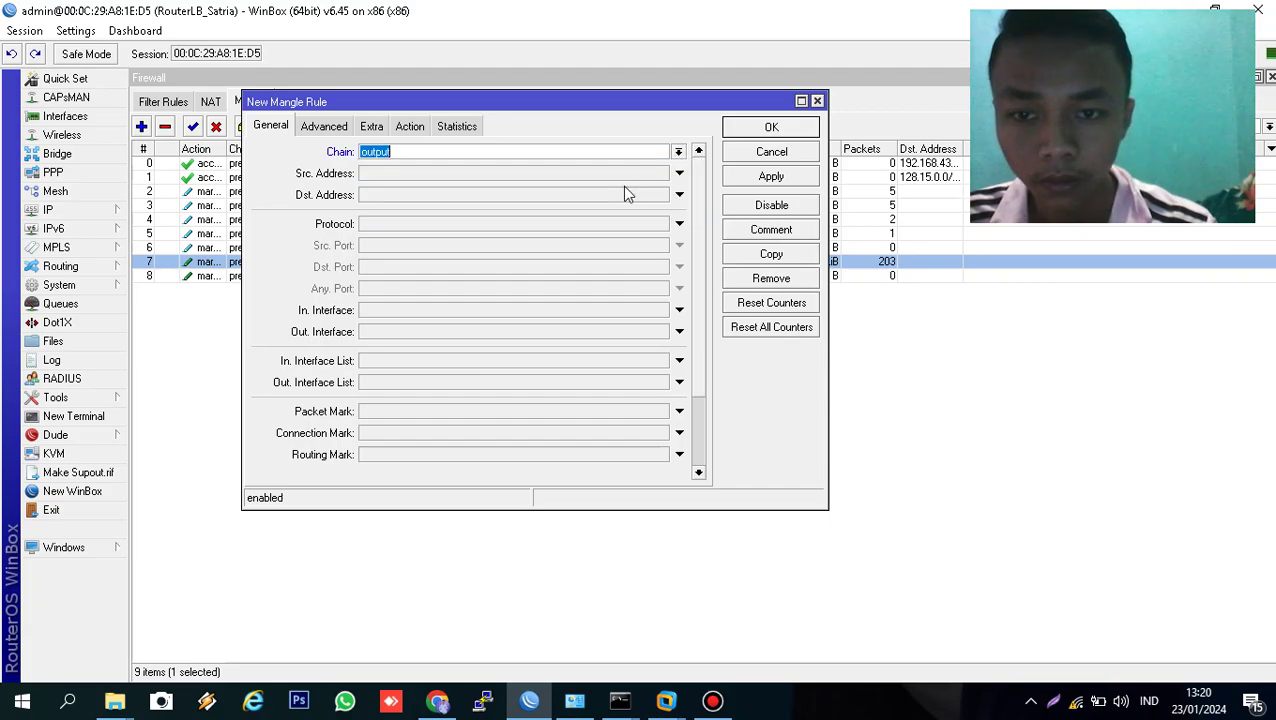
pyautogui.click(454, 312)
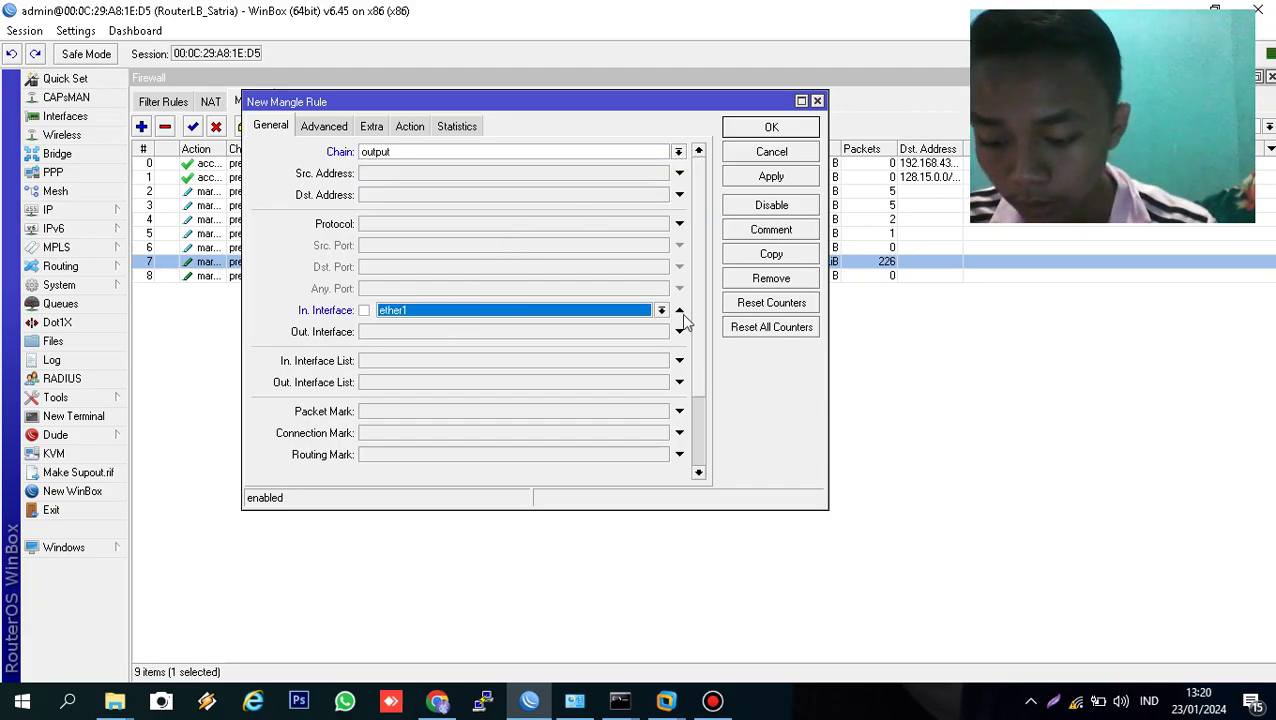
pyautogui.click(660, 312)
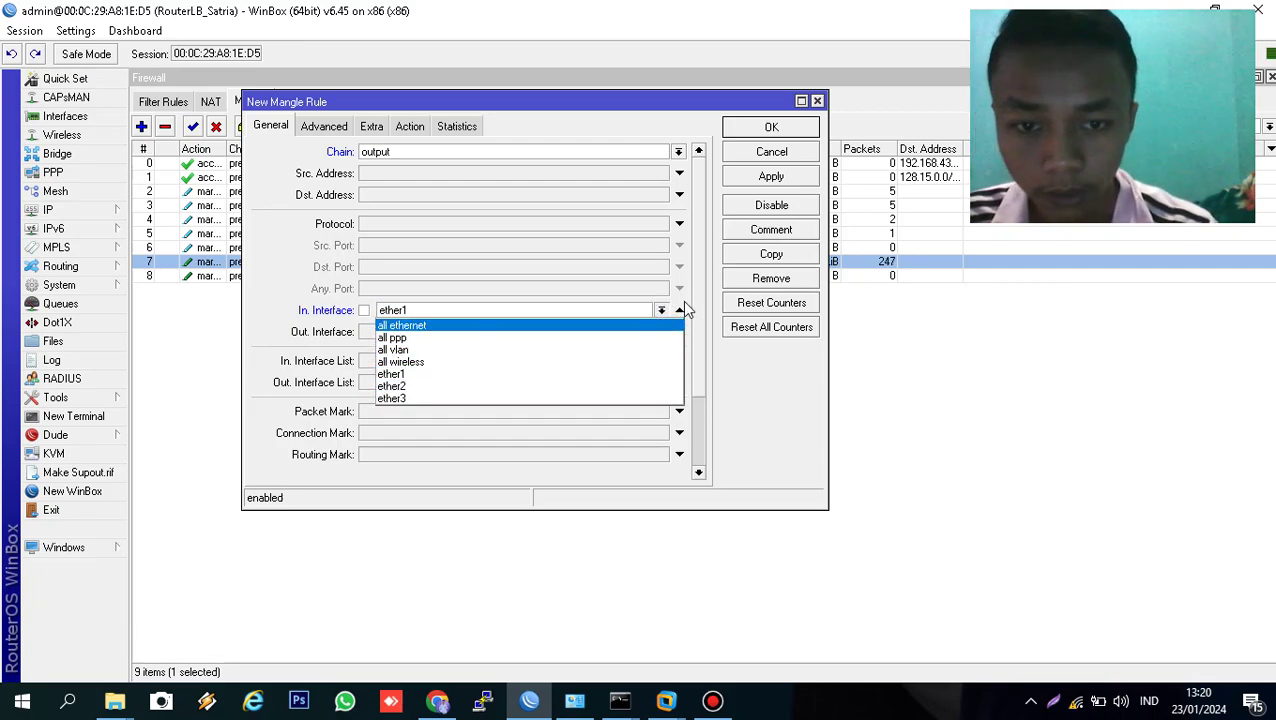
pyautogui.click(683, 305)
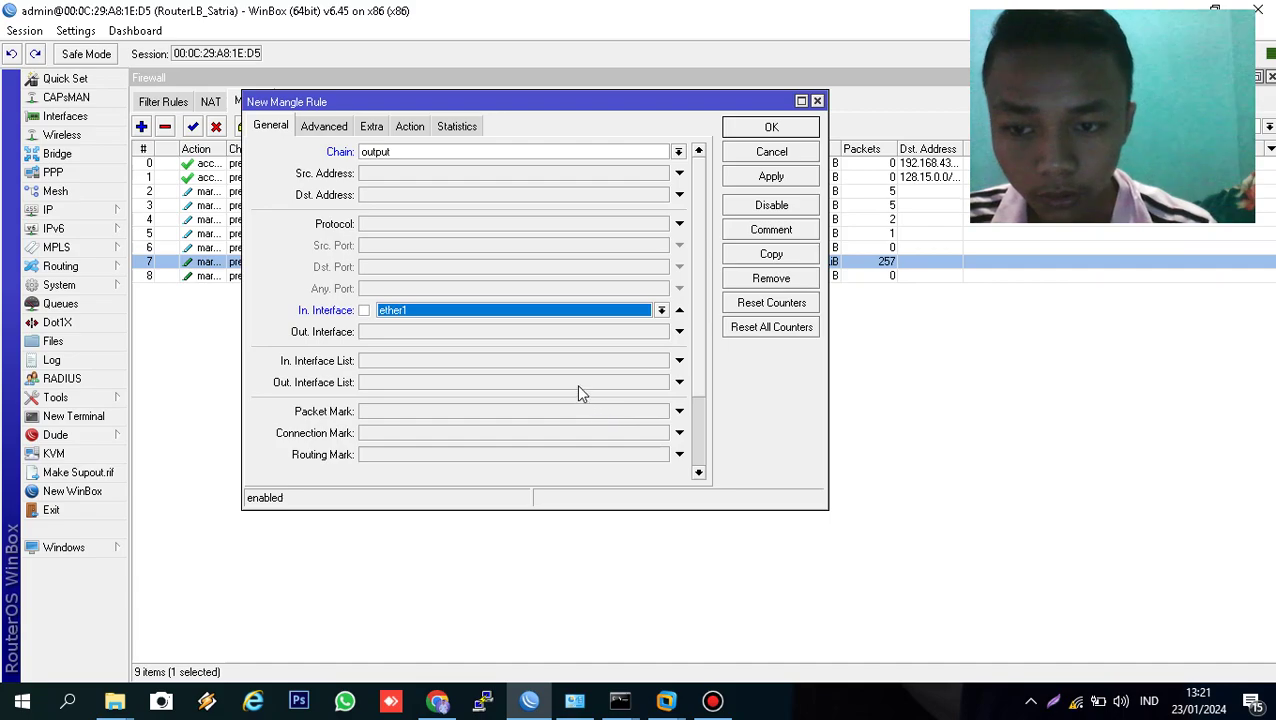
pyautogui.click(562, 435)
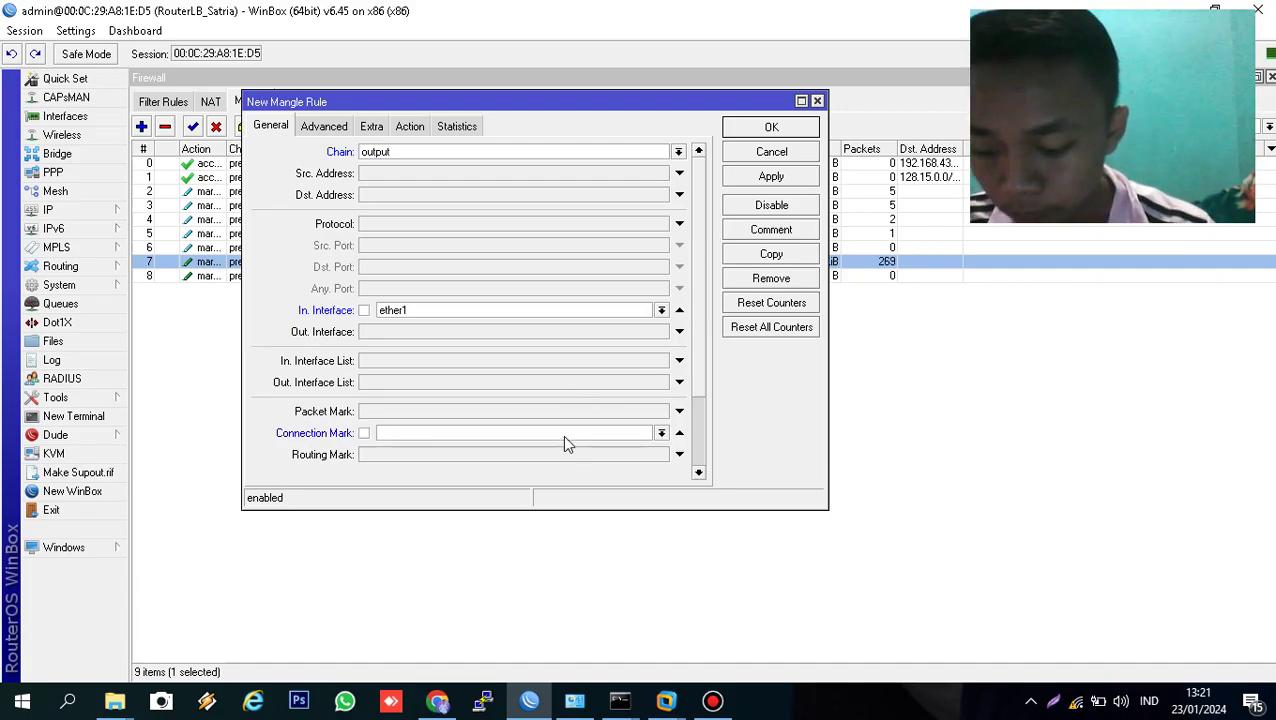
pyautogui.click(661, 433)
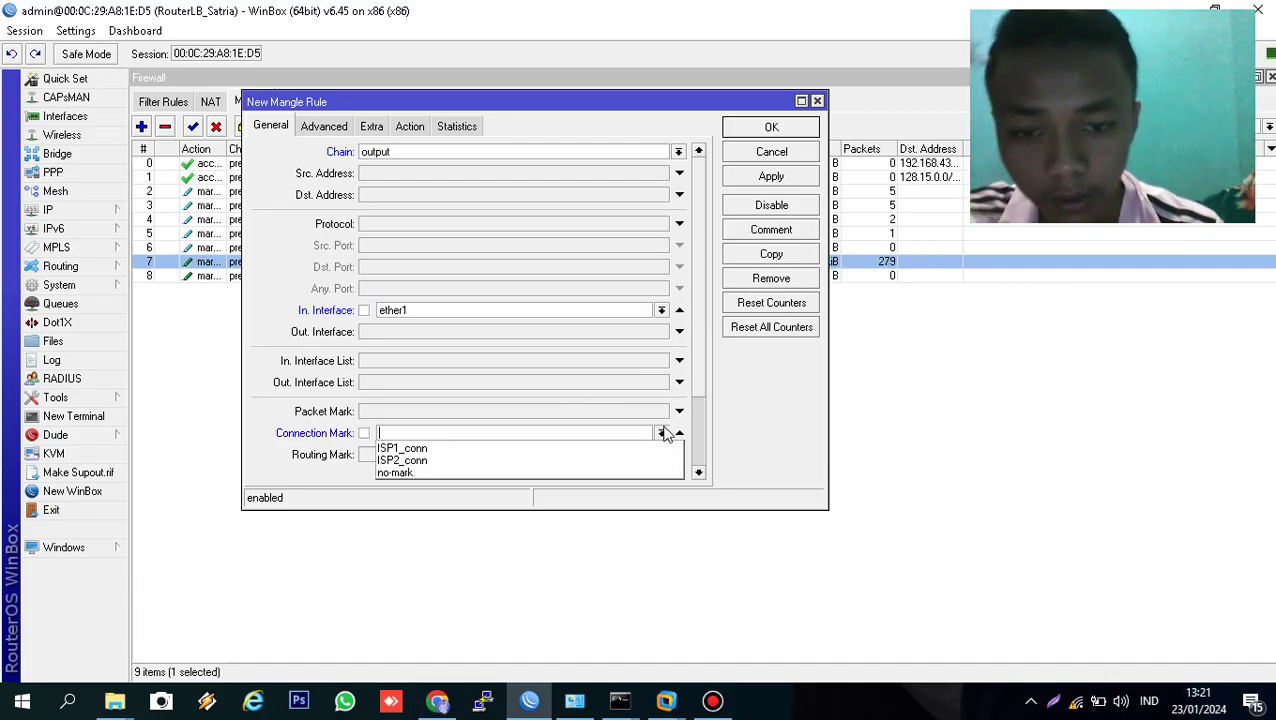
pyautogui.click(614, 449)
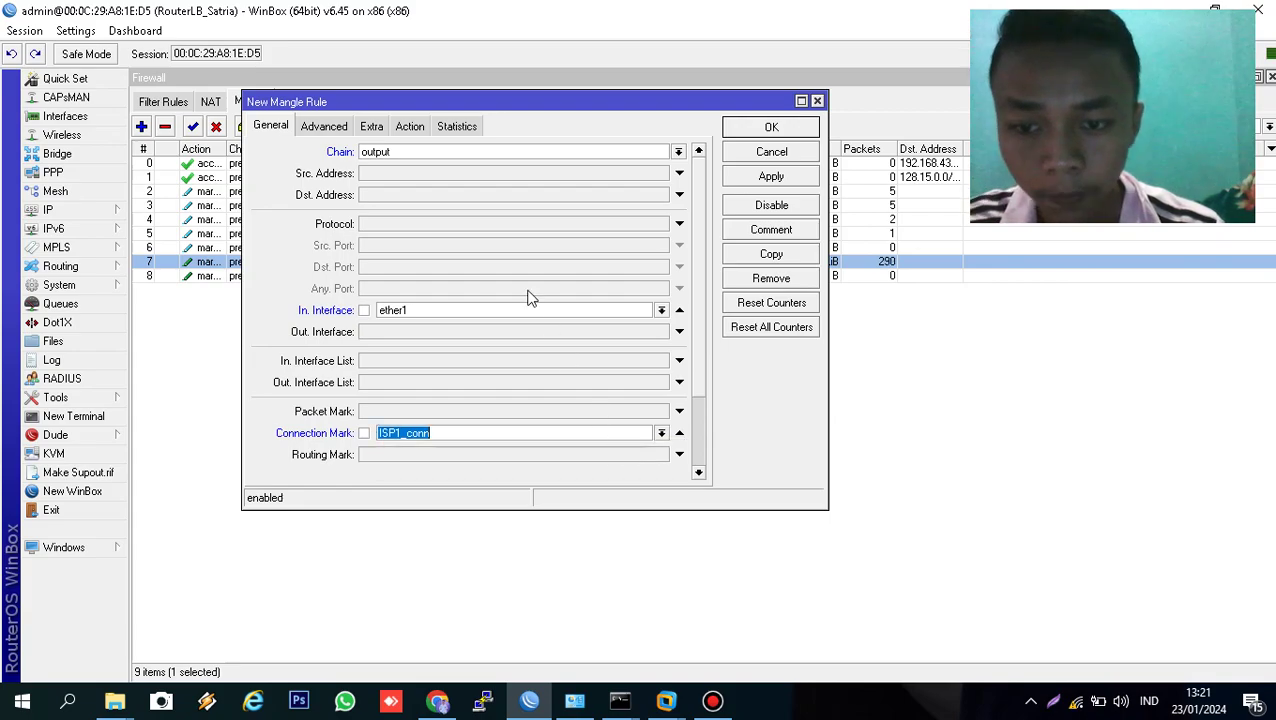
# - Set the rule's action to mark routing with routing mark to_ISP1
pyautogui.click(406, 127)
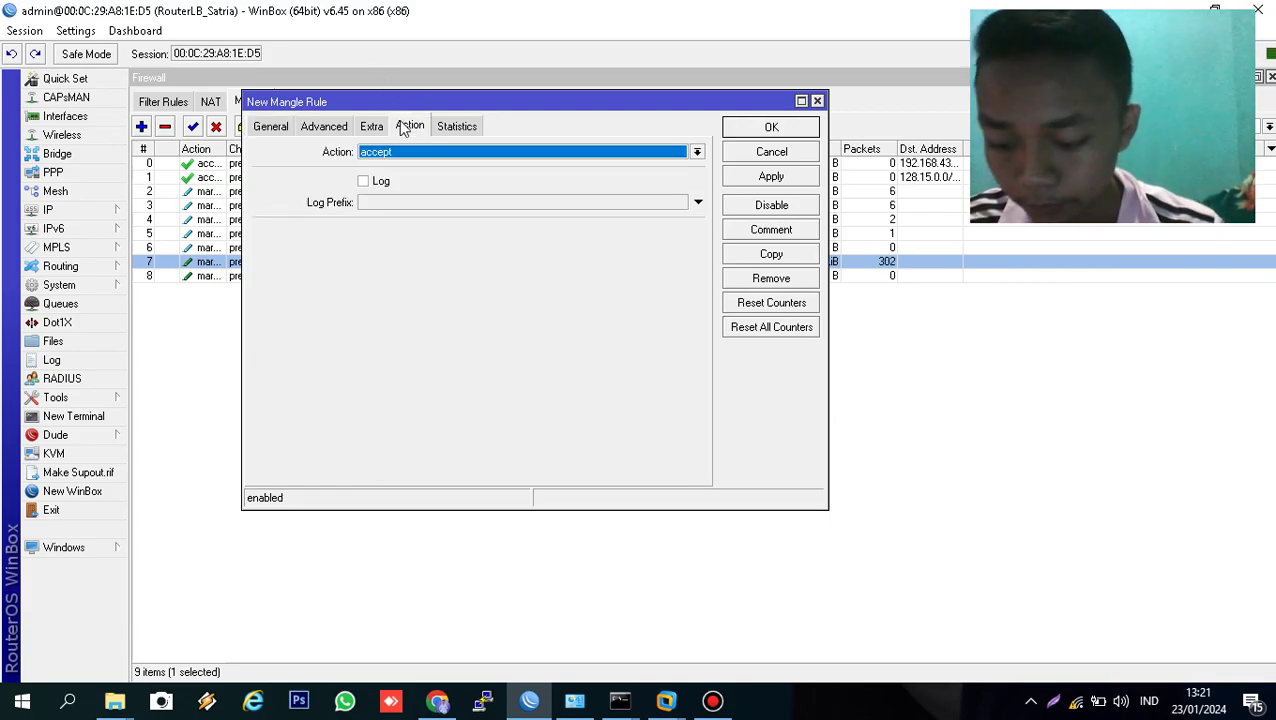
pyautogui.click(466, 151)
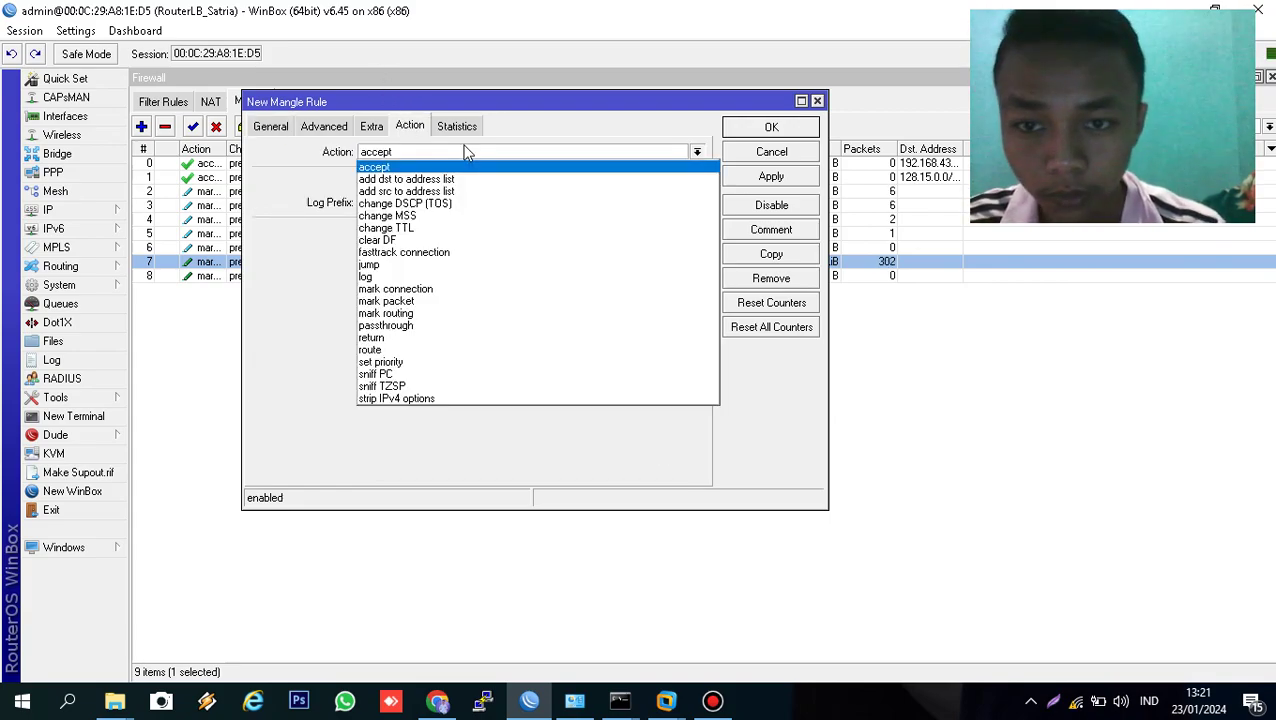
pyautogui.click(466, 314)
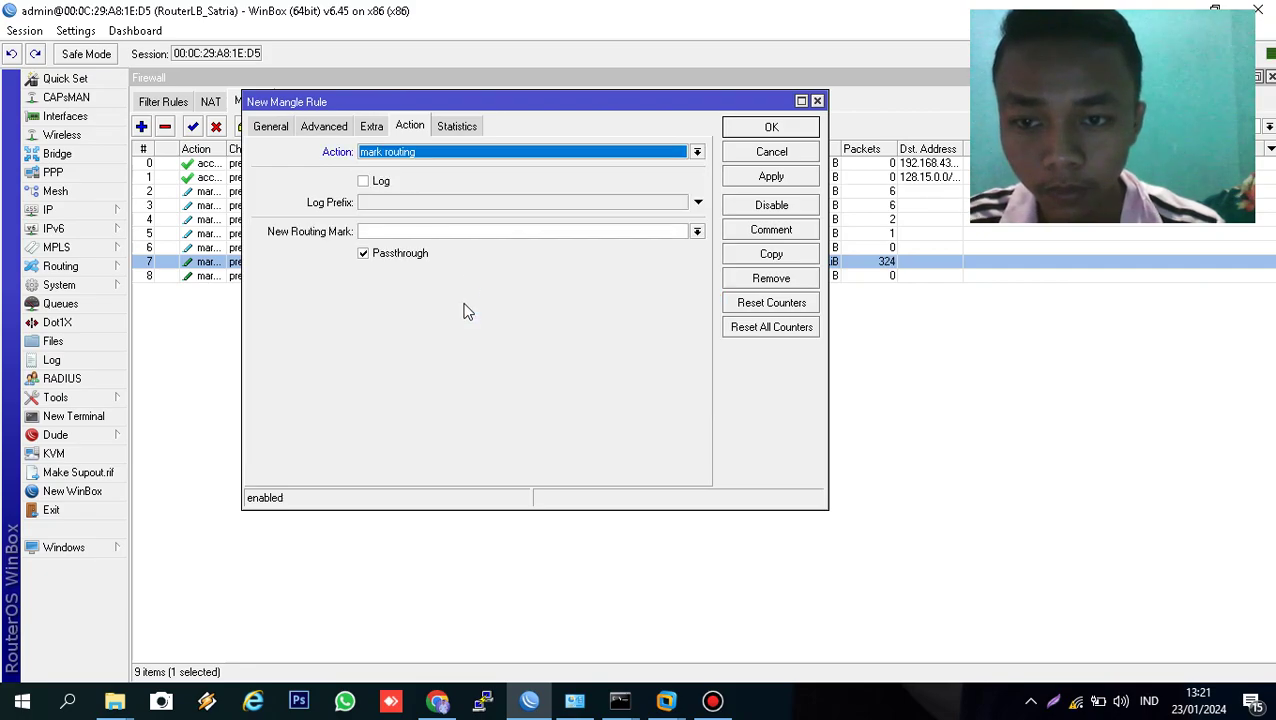
pyautogui.click(468, 232)
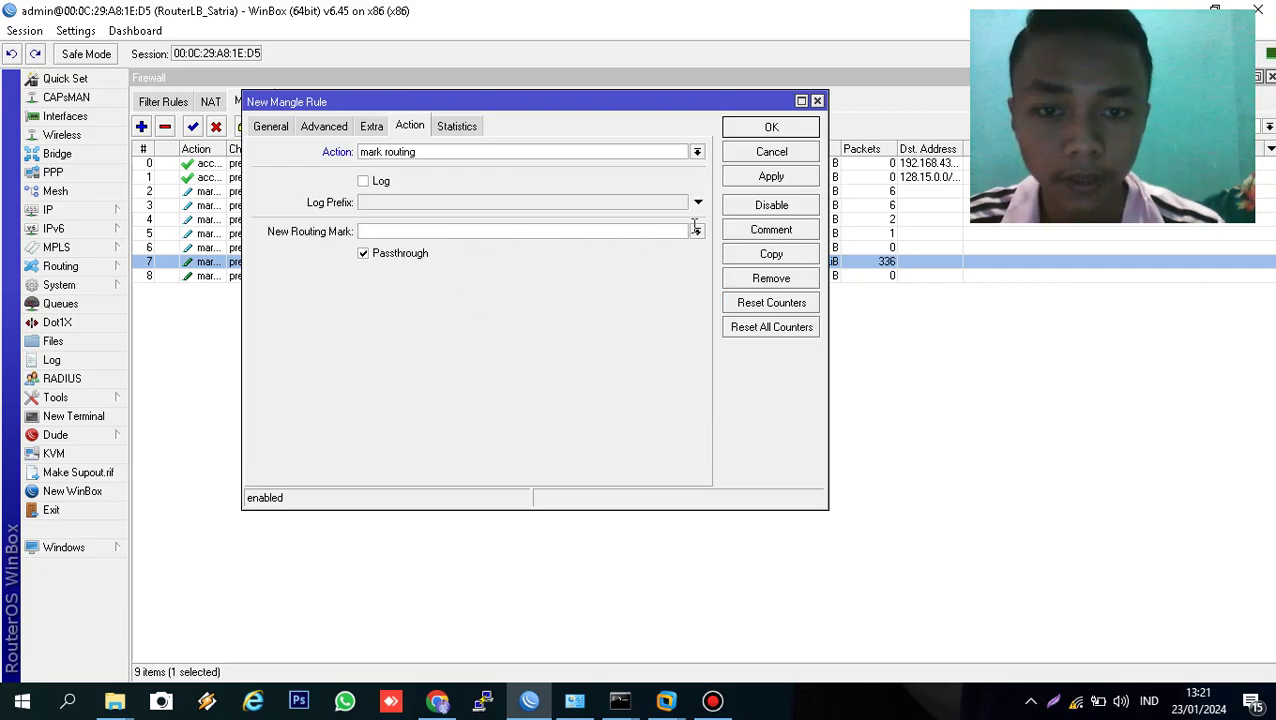
pyautogui.click(697, 232)
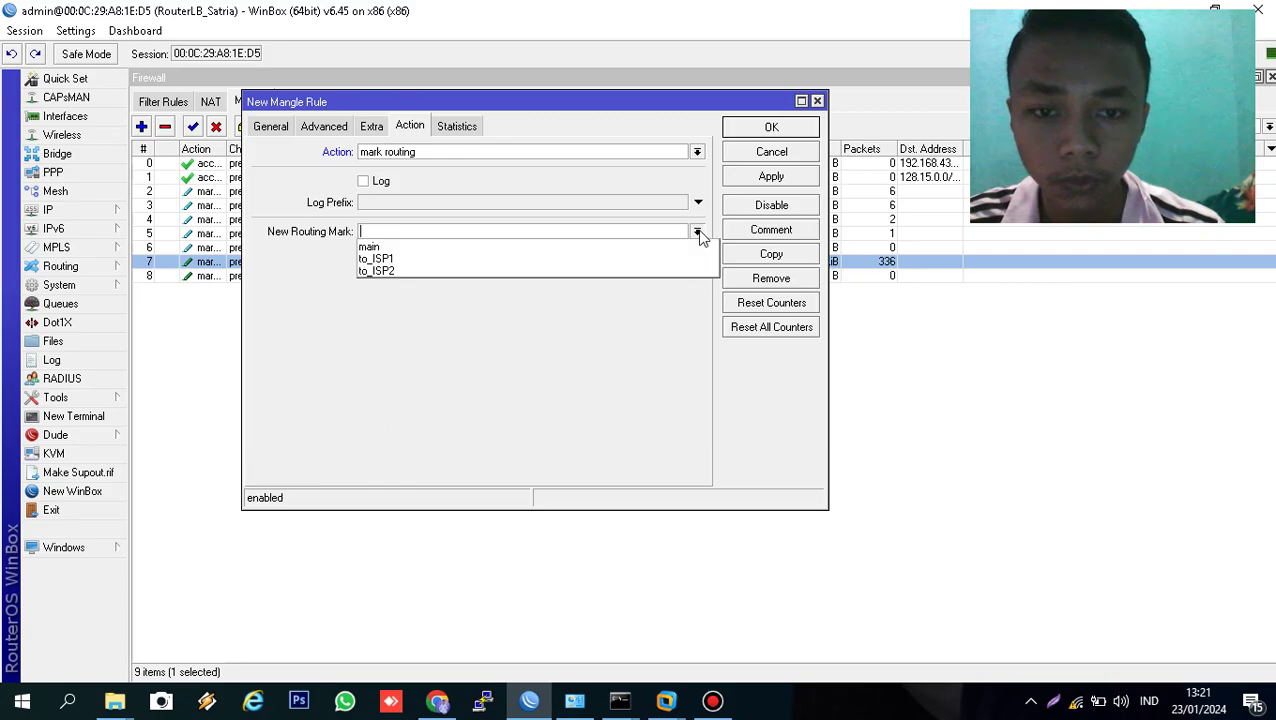
pyautogui.click(632, 259)
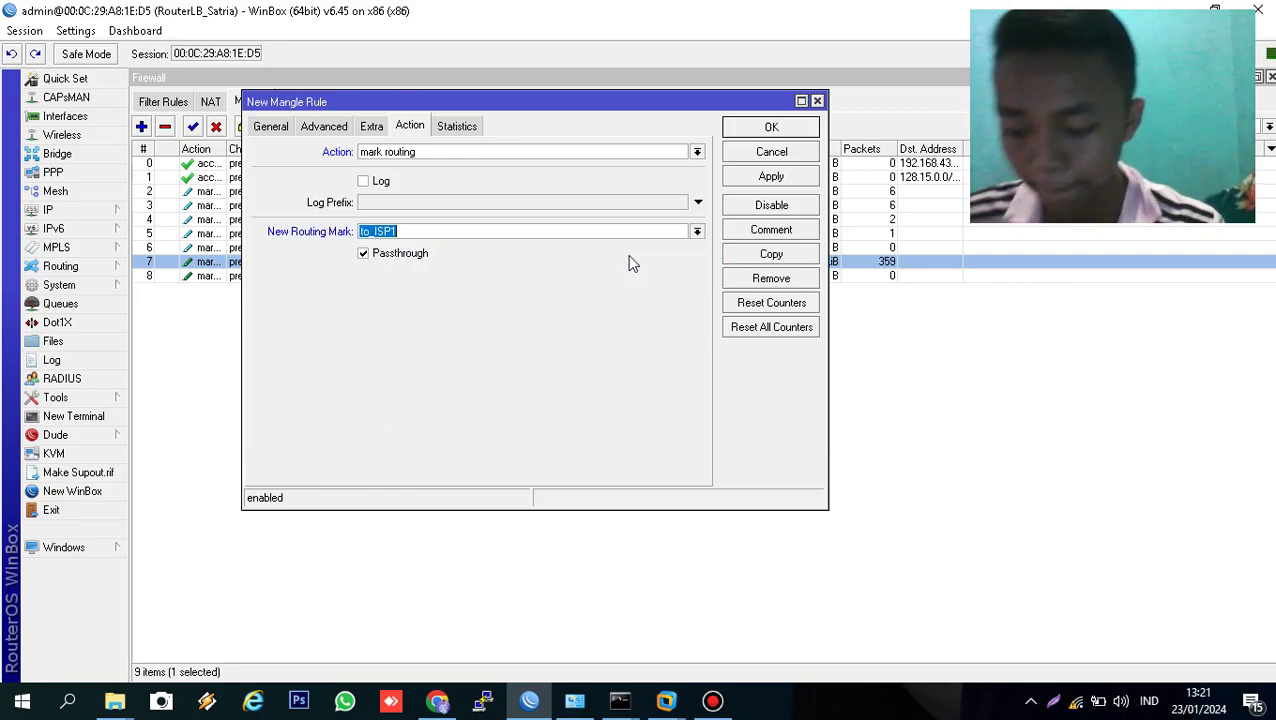
# - Remove the in-interface condition after the save error, save rule 9, and reopen it
pyautogui.click(745, 176)
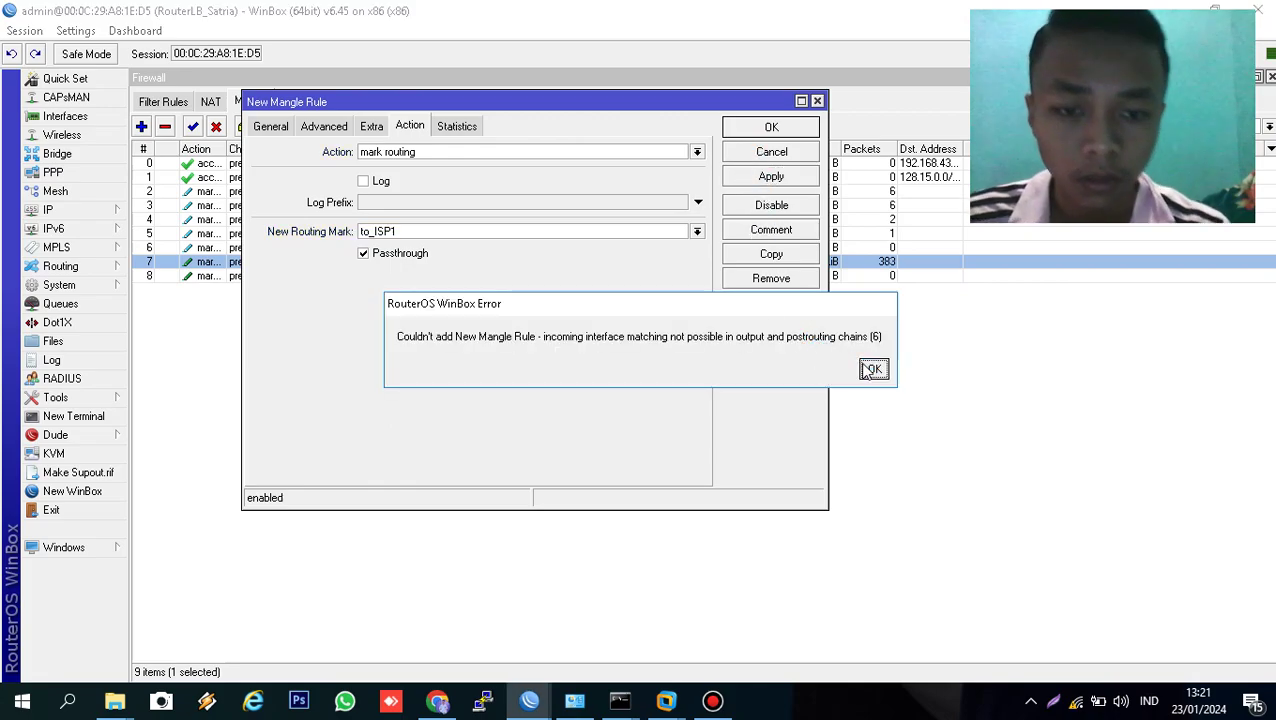
pyautogui.click(870, 369)
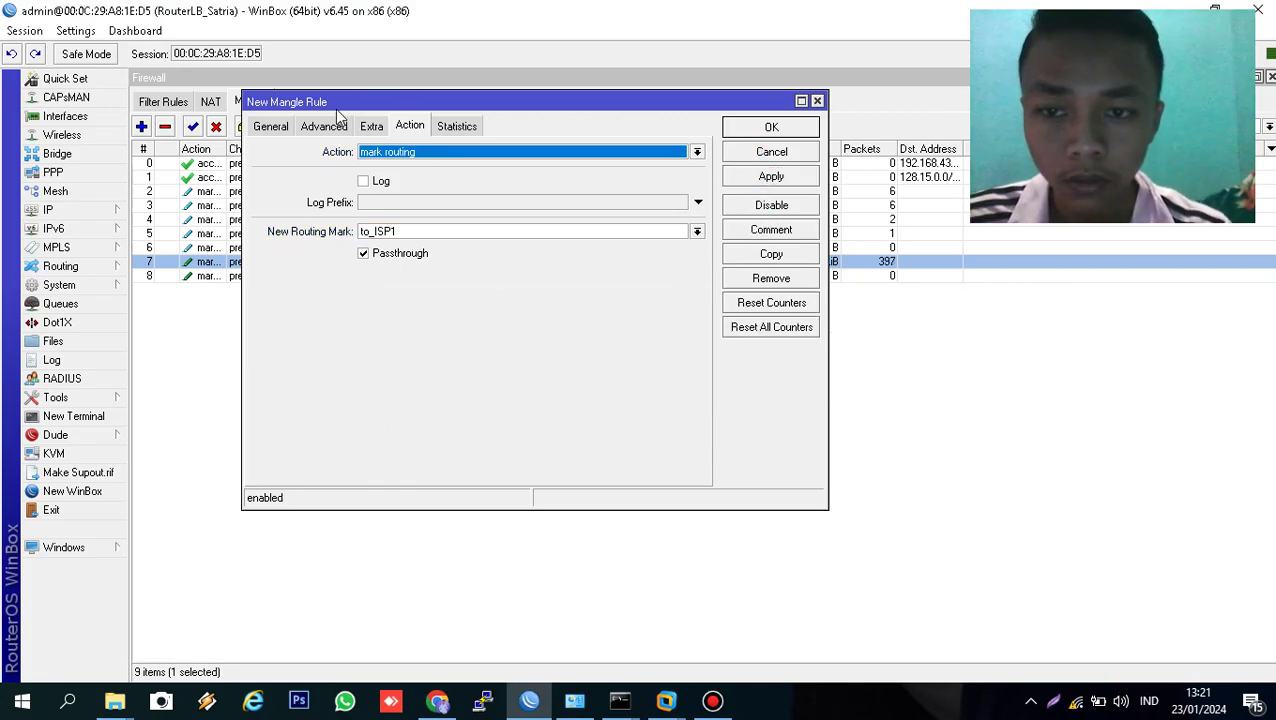
pyautogui.click(270, 127)
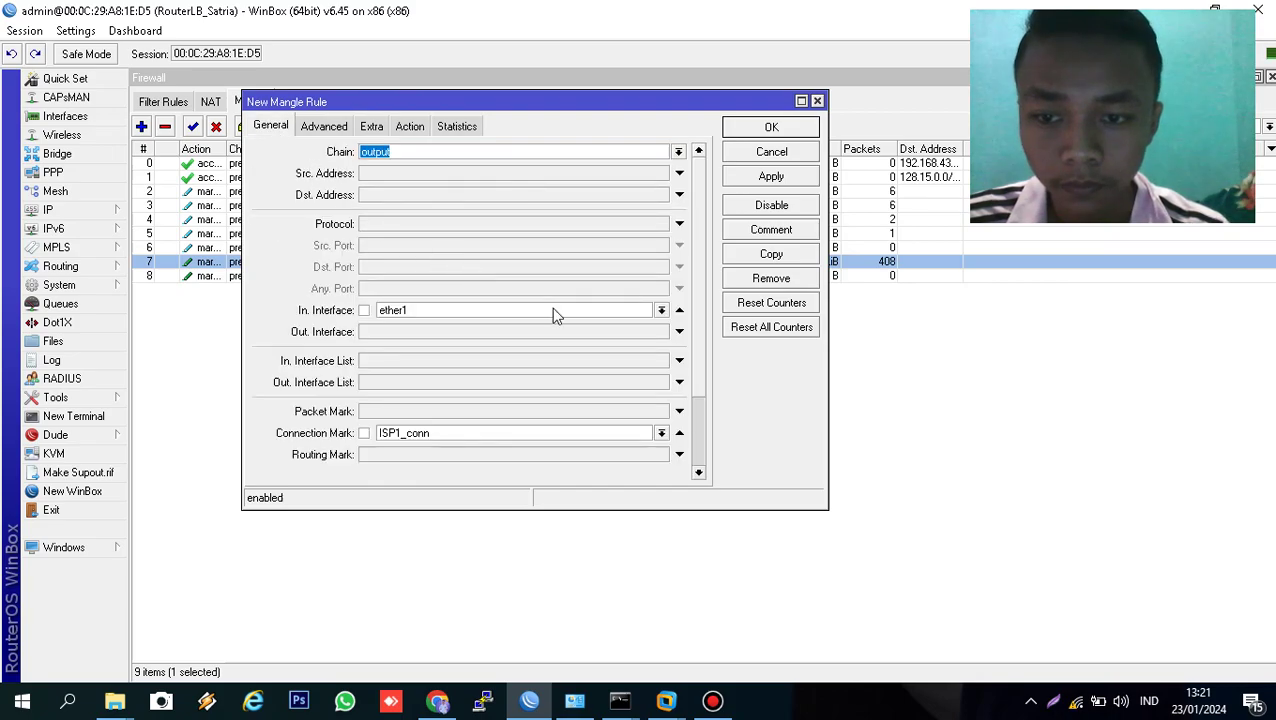
pyautogui.click(680, 310)
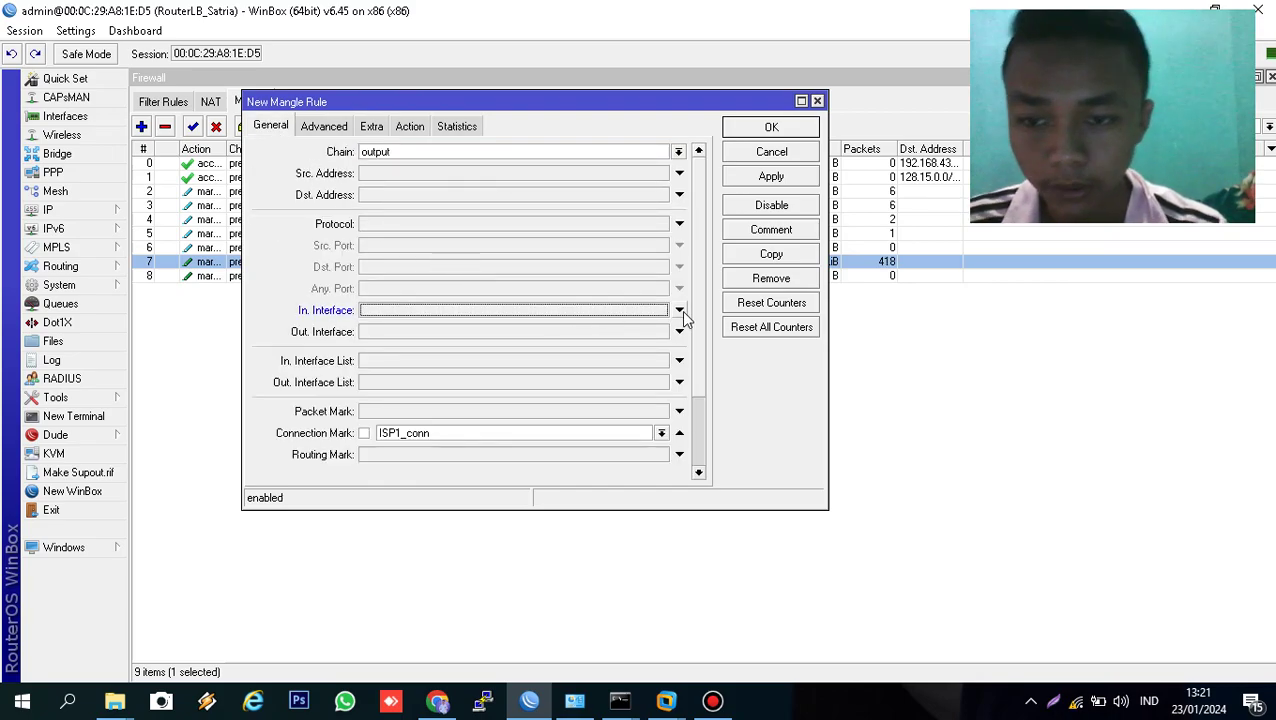
pyautogui.click(748, 177)
pyautogui.click(749, 131)
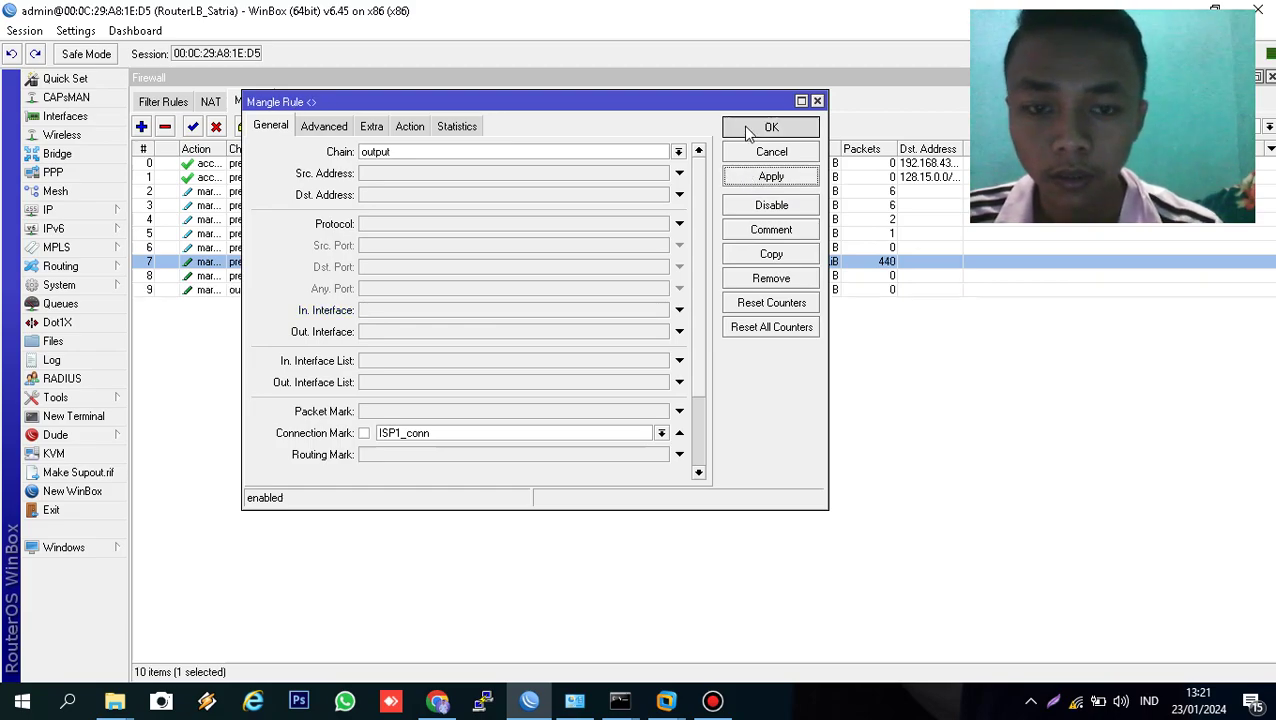
pyautogui.doubleClick(379, 290)
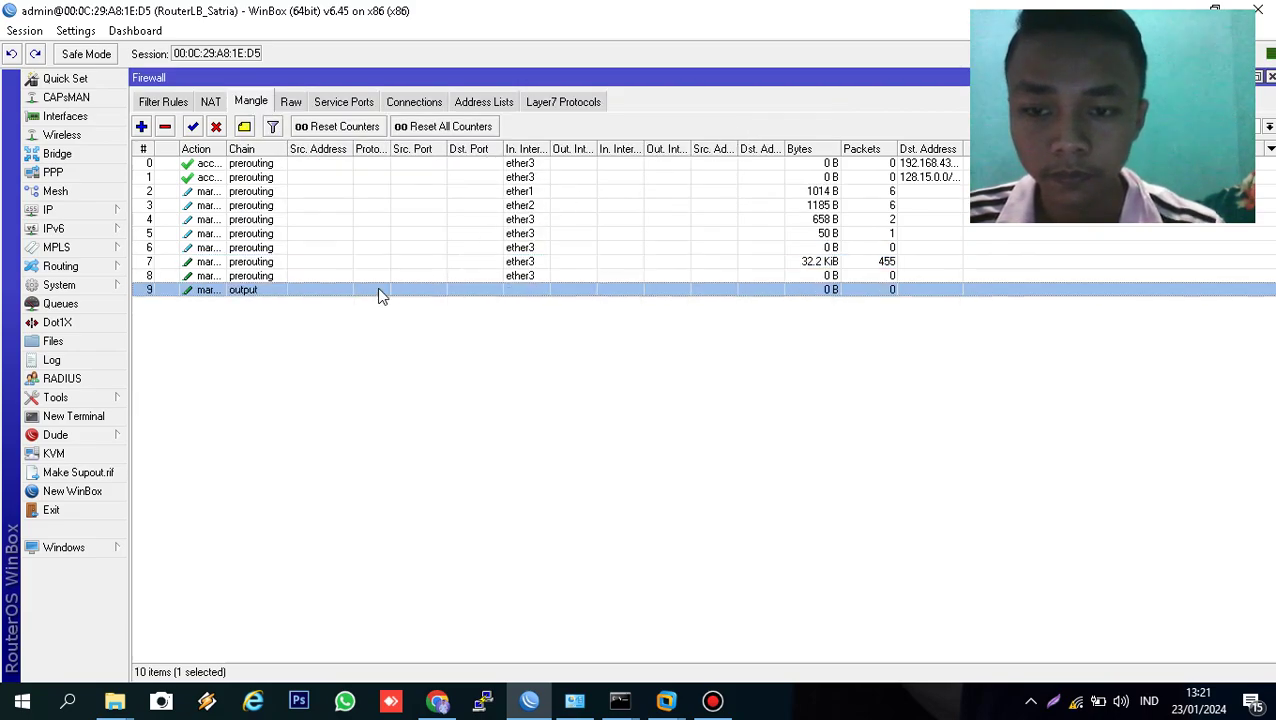
# - Copy rule 9 as rule 10 with connection mark ISP2_conn and routing mark to_ISP2, closing the dialogs
pyautogui.click(766, 256)
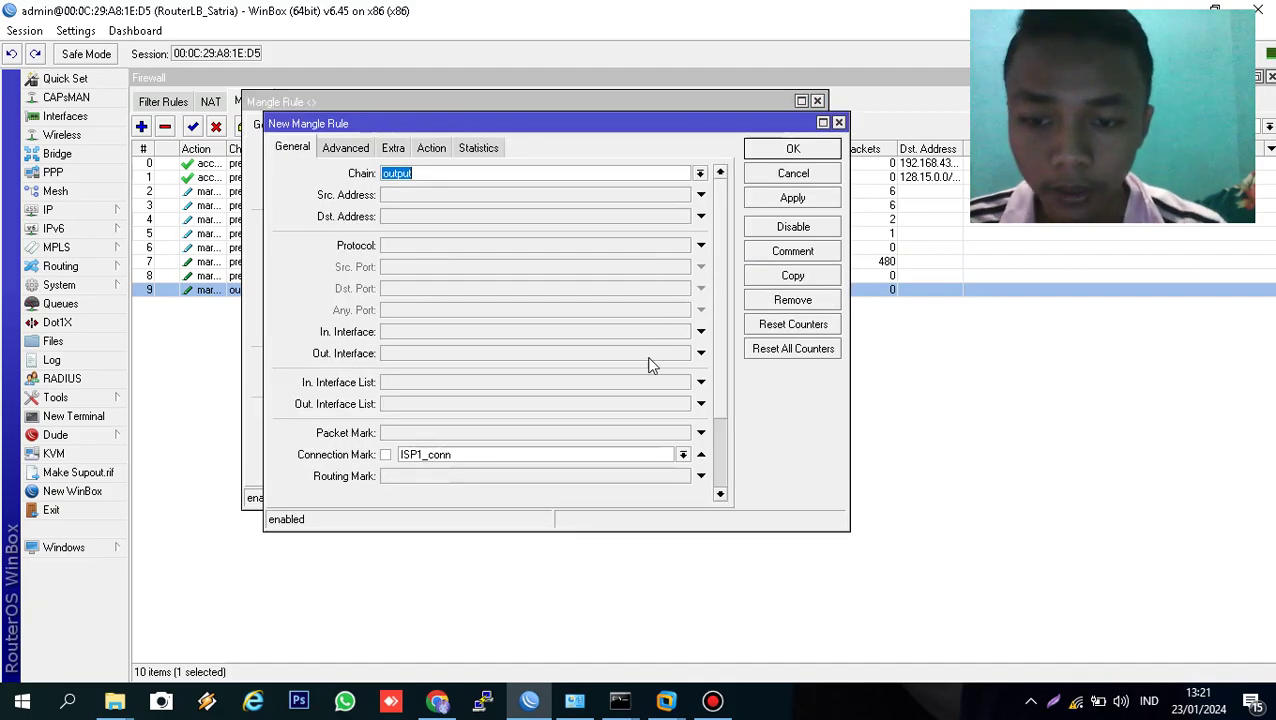
pyautogui.click(681, 455)
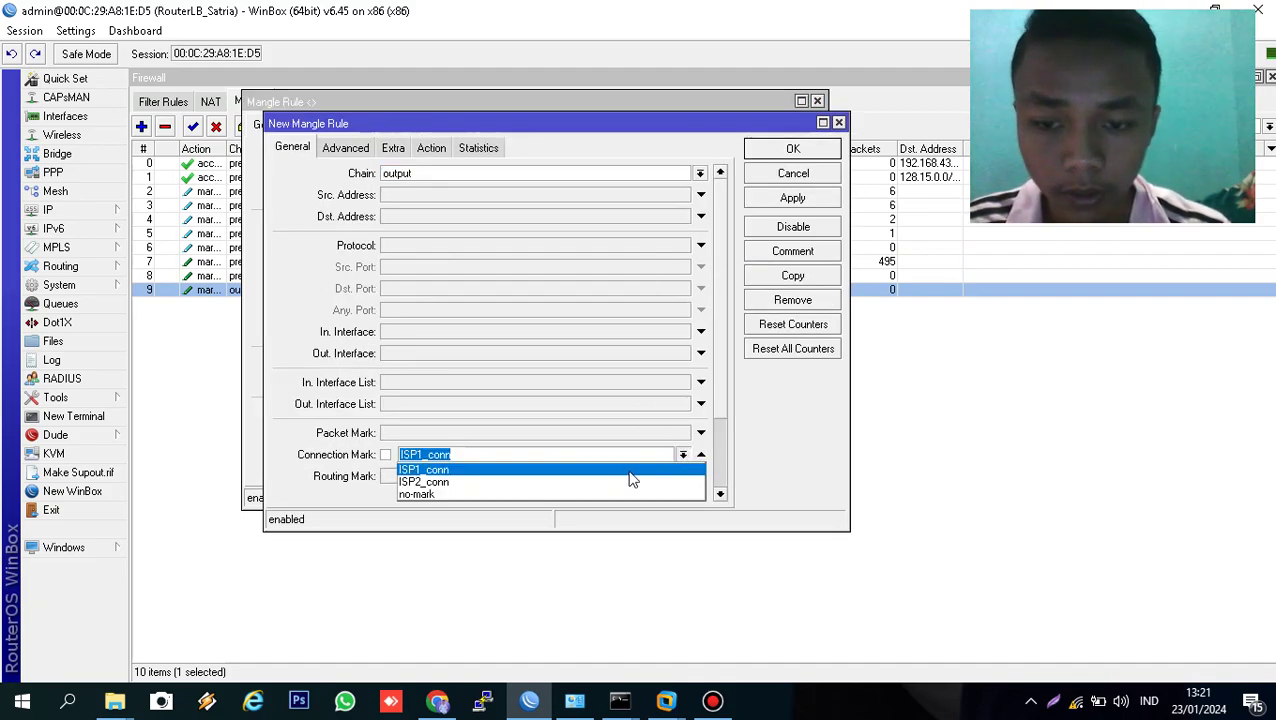
pyautogui.click(630, 482)
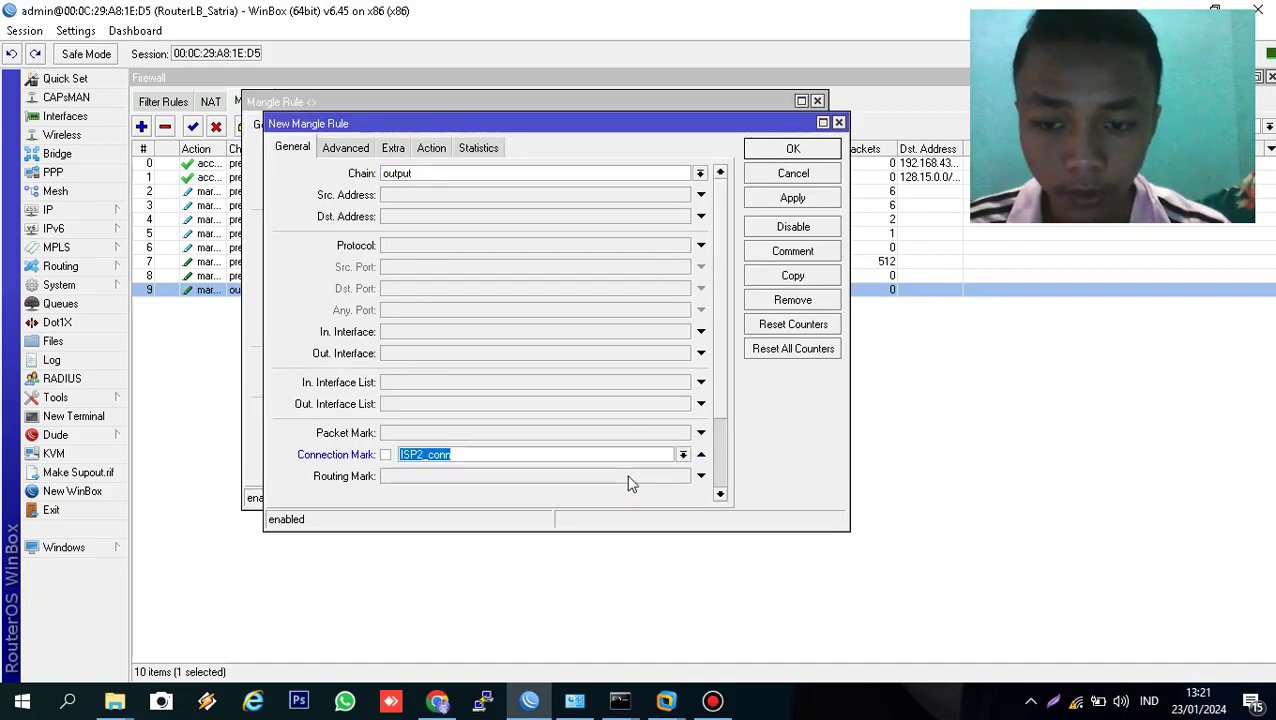
pyautogui.click(433, 149)
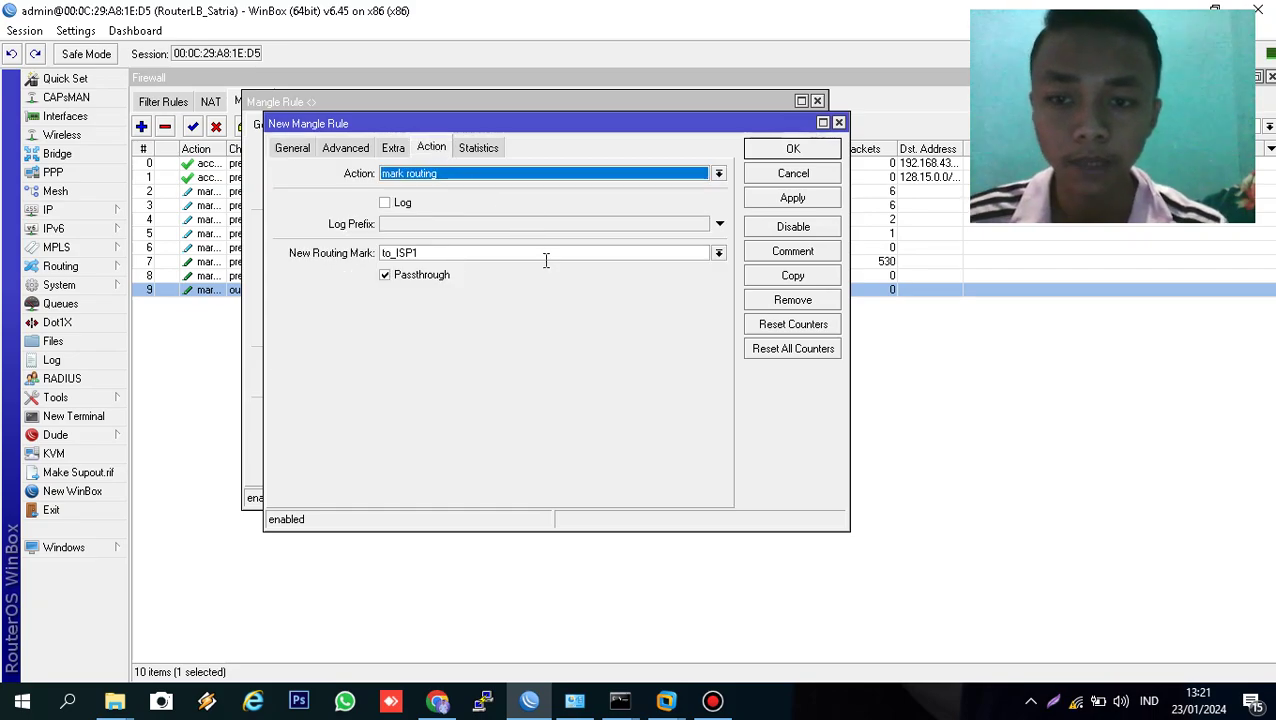
pyautogui.click(718, 253)
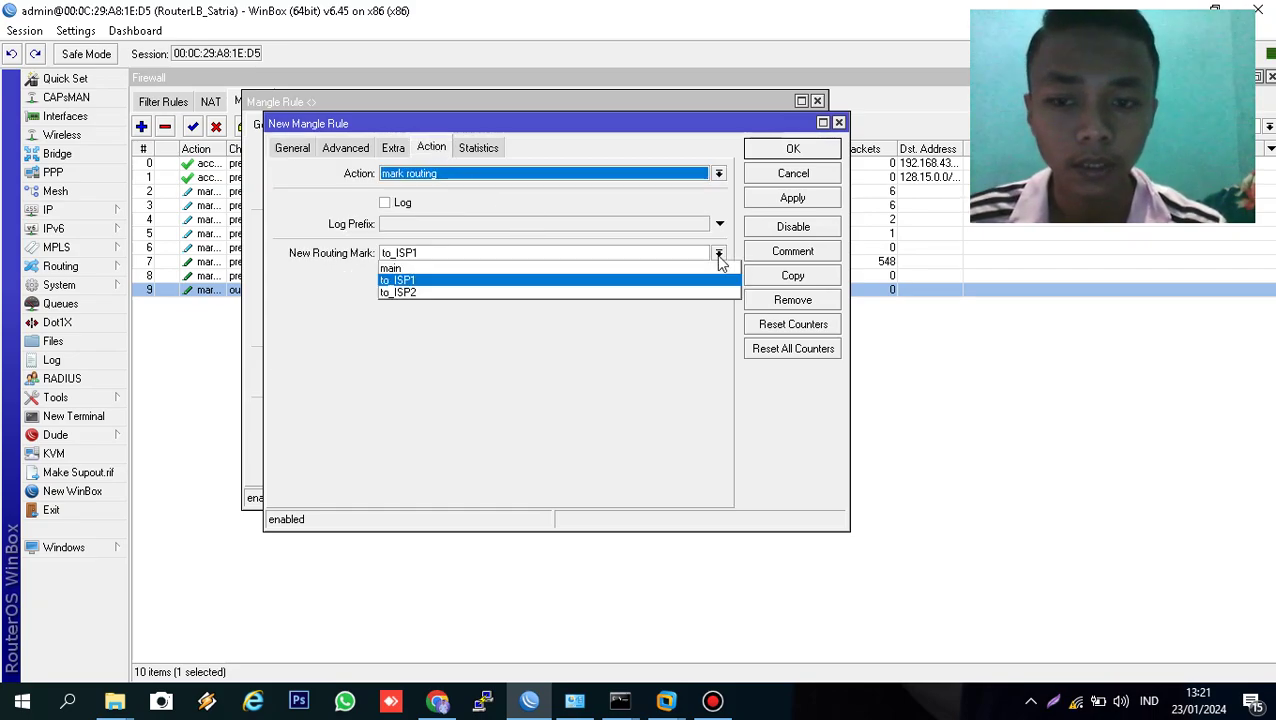
pyautogui.click(672, 292)
pyautogui.click(823, 200)
pyautogui.click(810, 151)
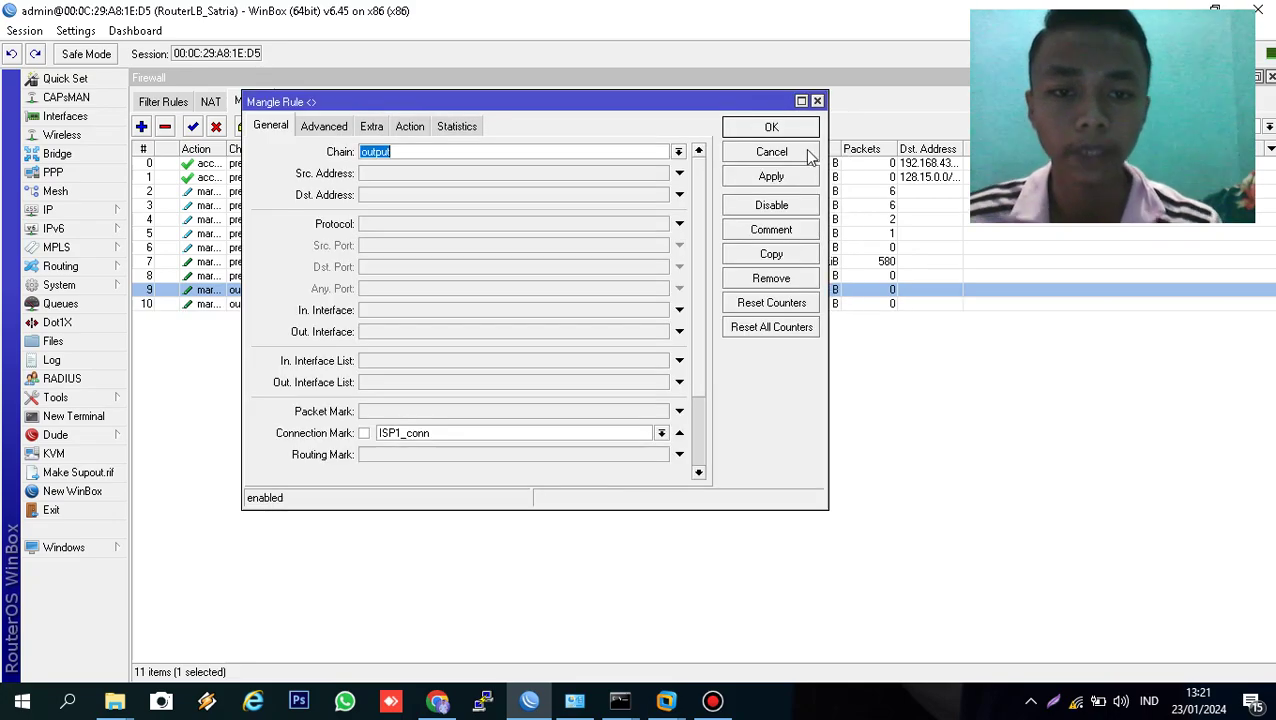
pyautogui.click(775, 133)
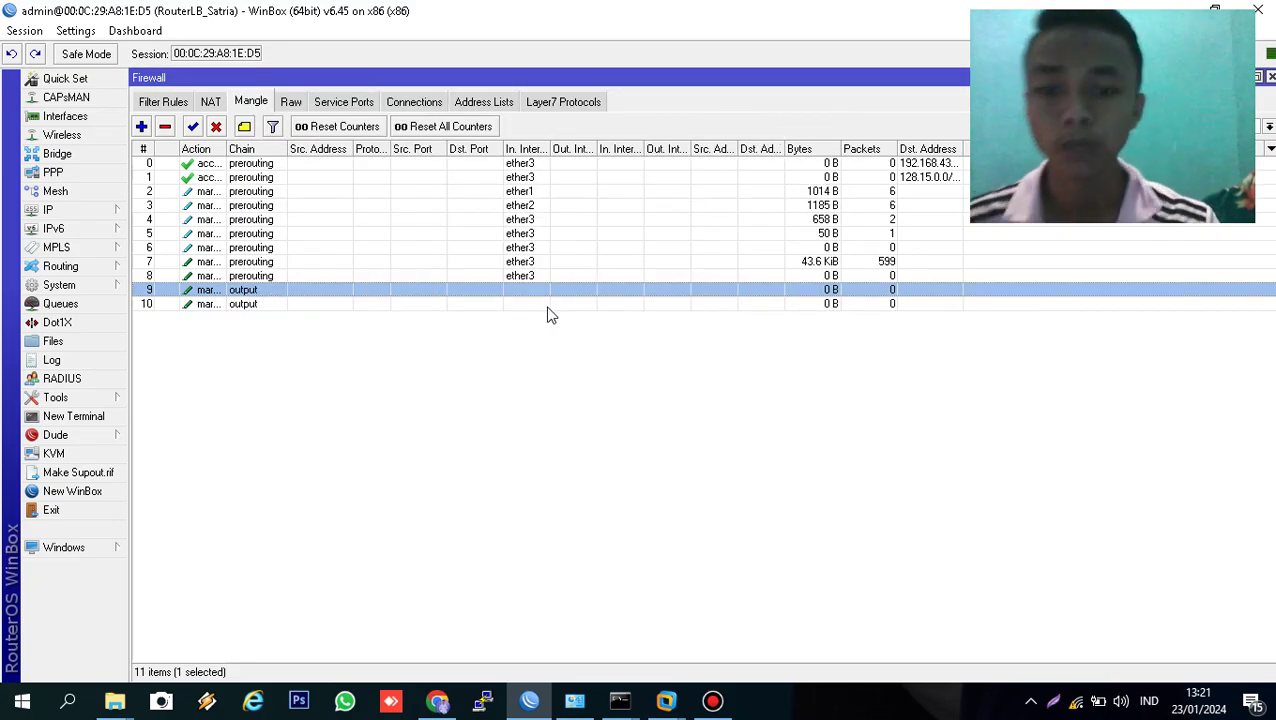
pyautogui.click(514, 360)
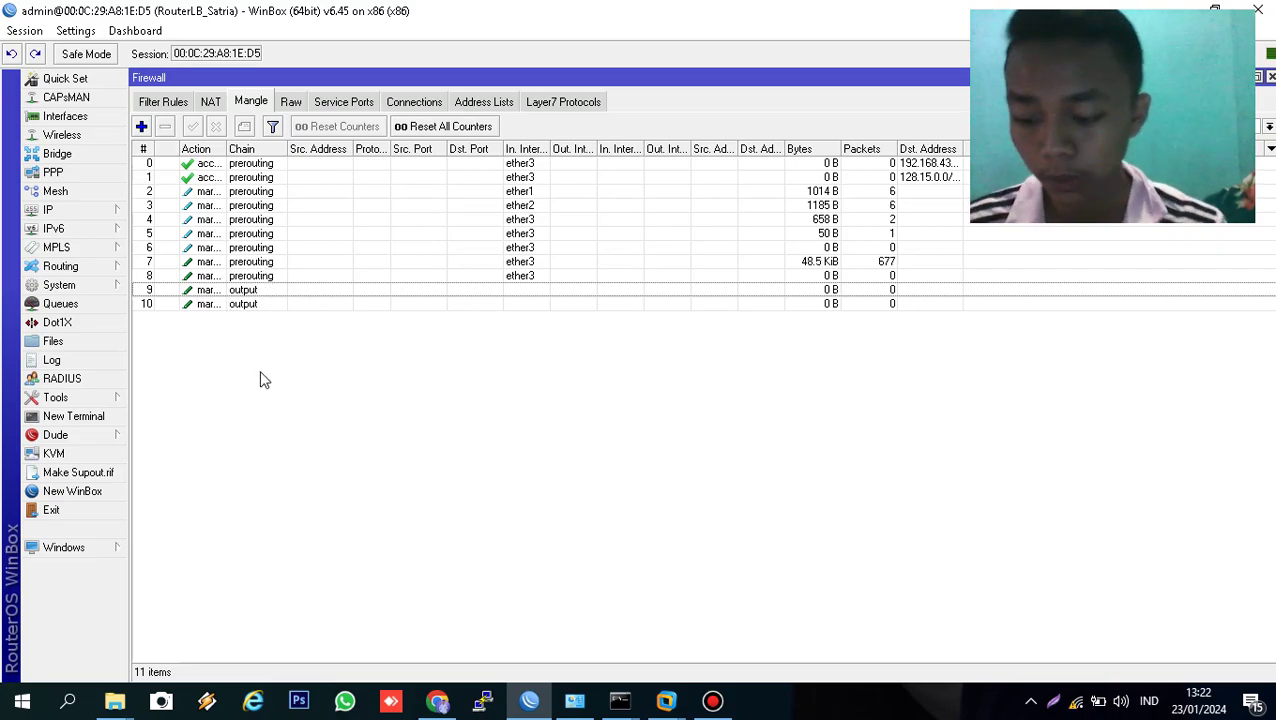
# - Add a route via gateway 192.168.43.1 with ping check and routing mark to_ISP1
pyautogui.click(70, 213)
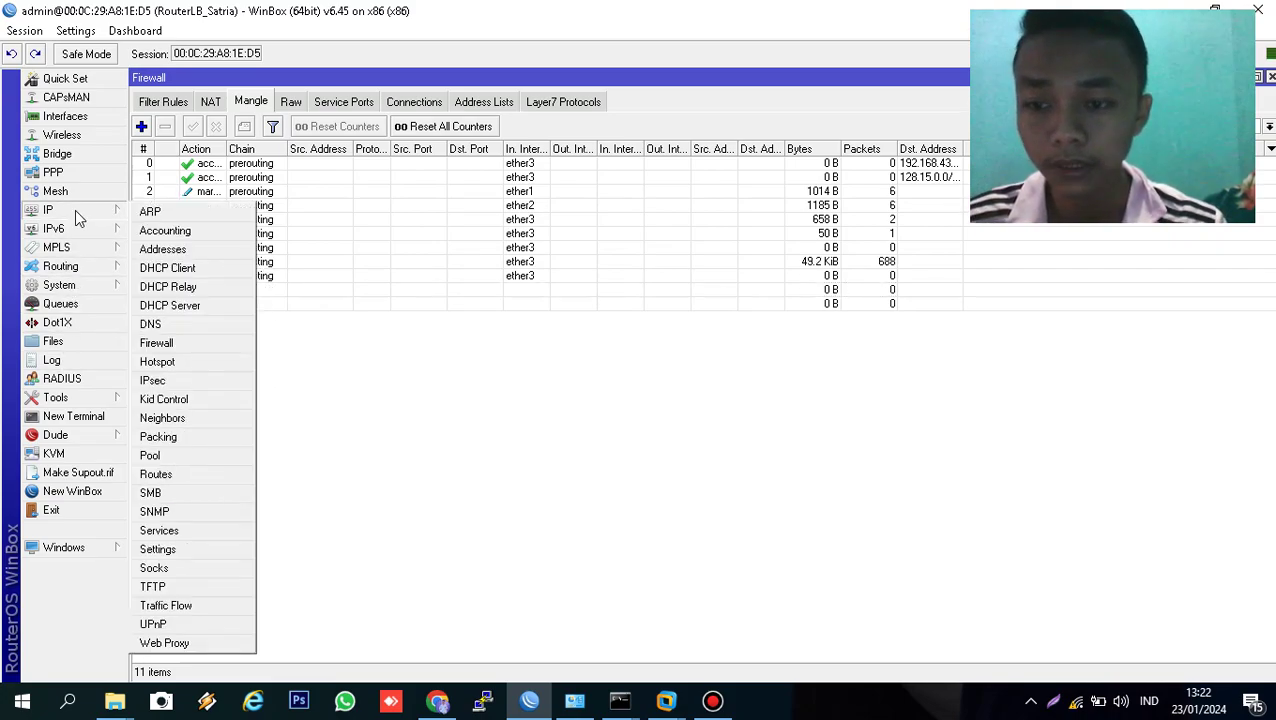
pyautogui.click(212, 475)
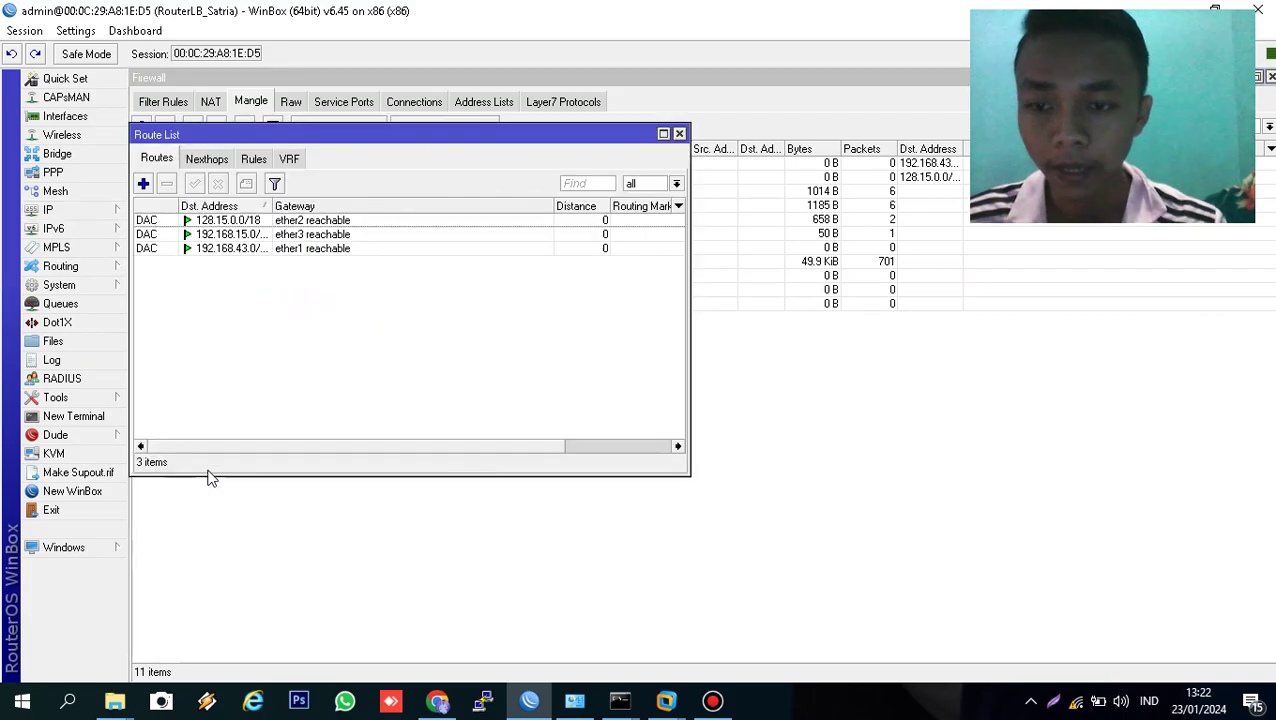
pyautogui.click(143, 183)
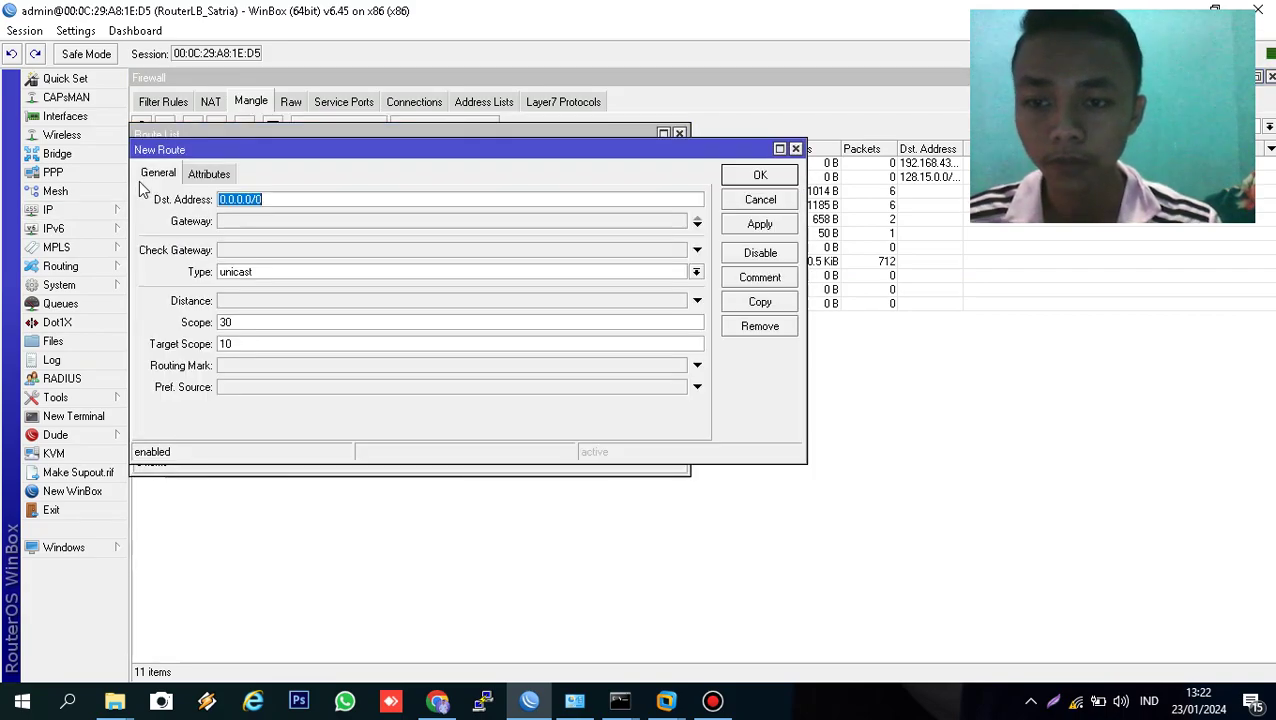
pyautogui.click(267, 224)
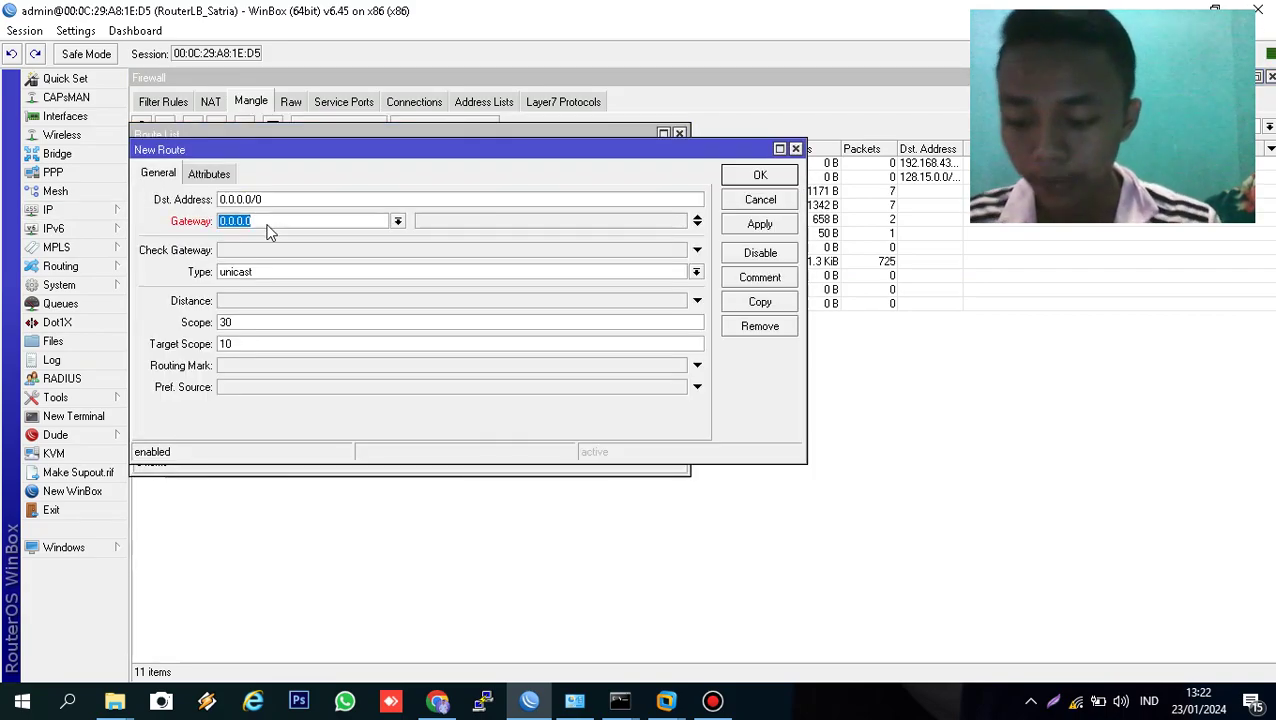
pyautogui.write('192.168.43.1')
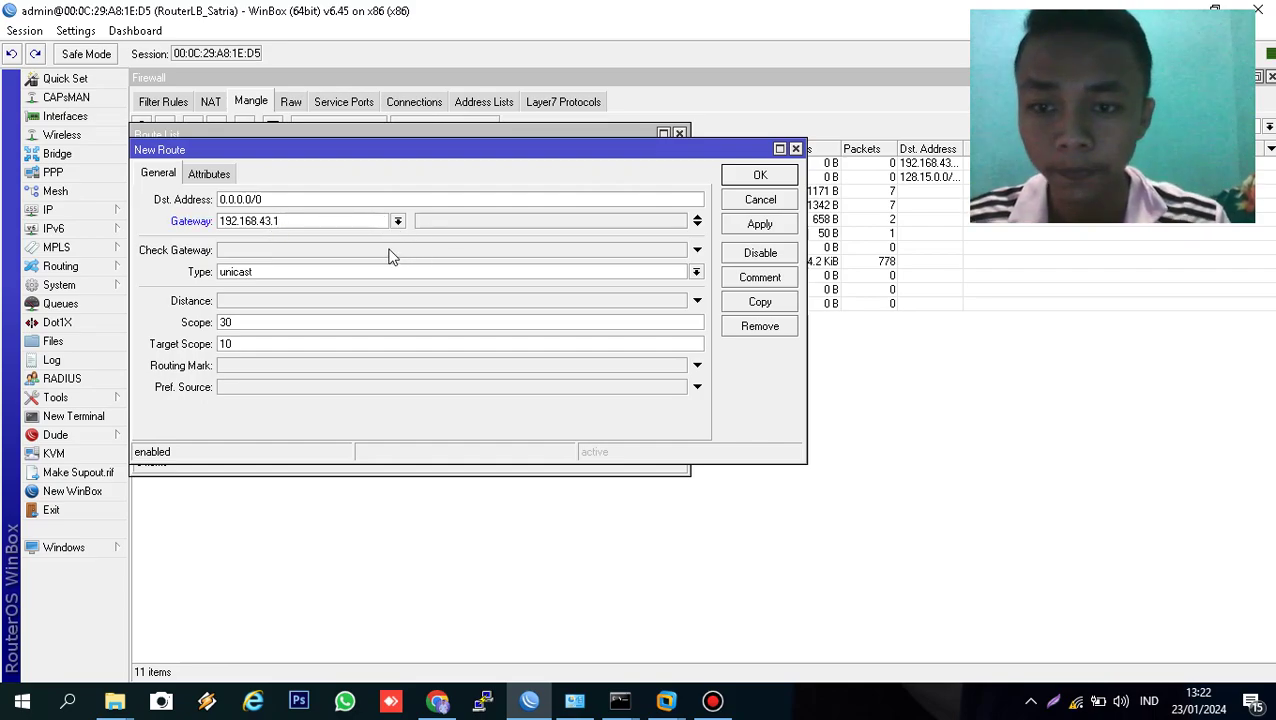
pyautogui.click(390, 250)
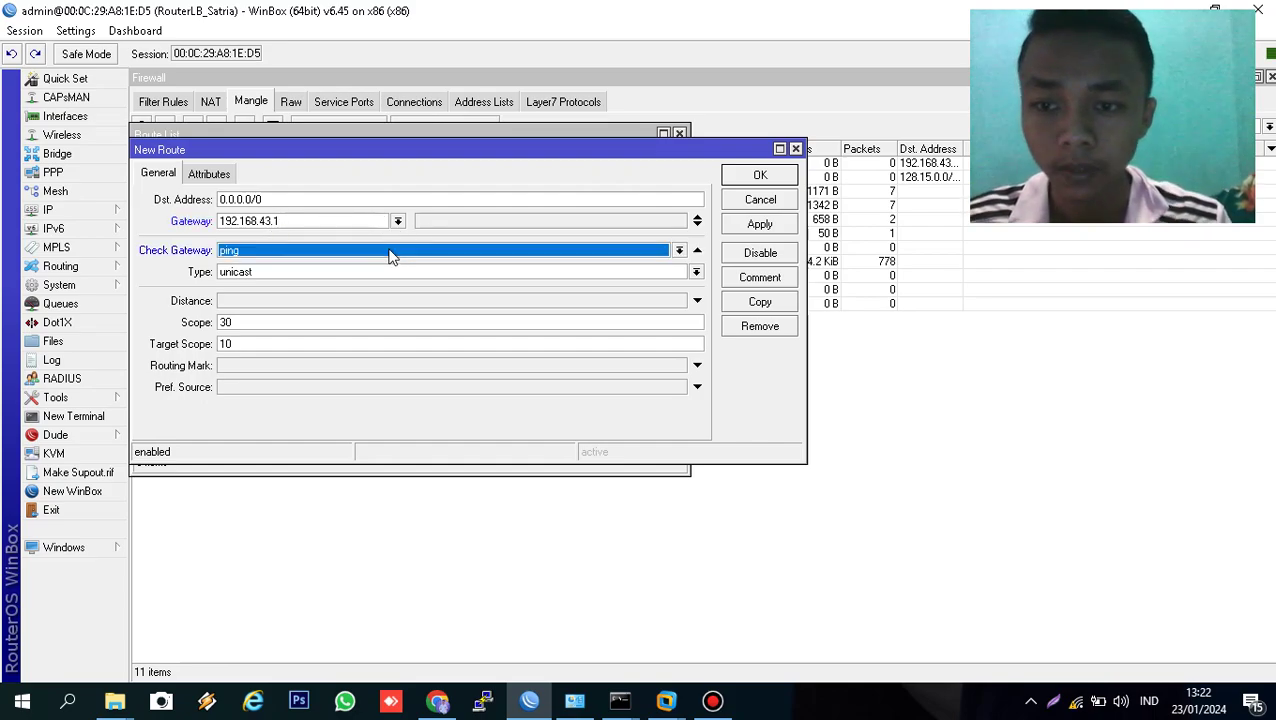
pyautogui.click(298, 367)
pyautogui.click(680, 365)
pyautogui.click(632, 392)
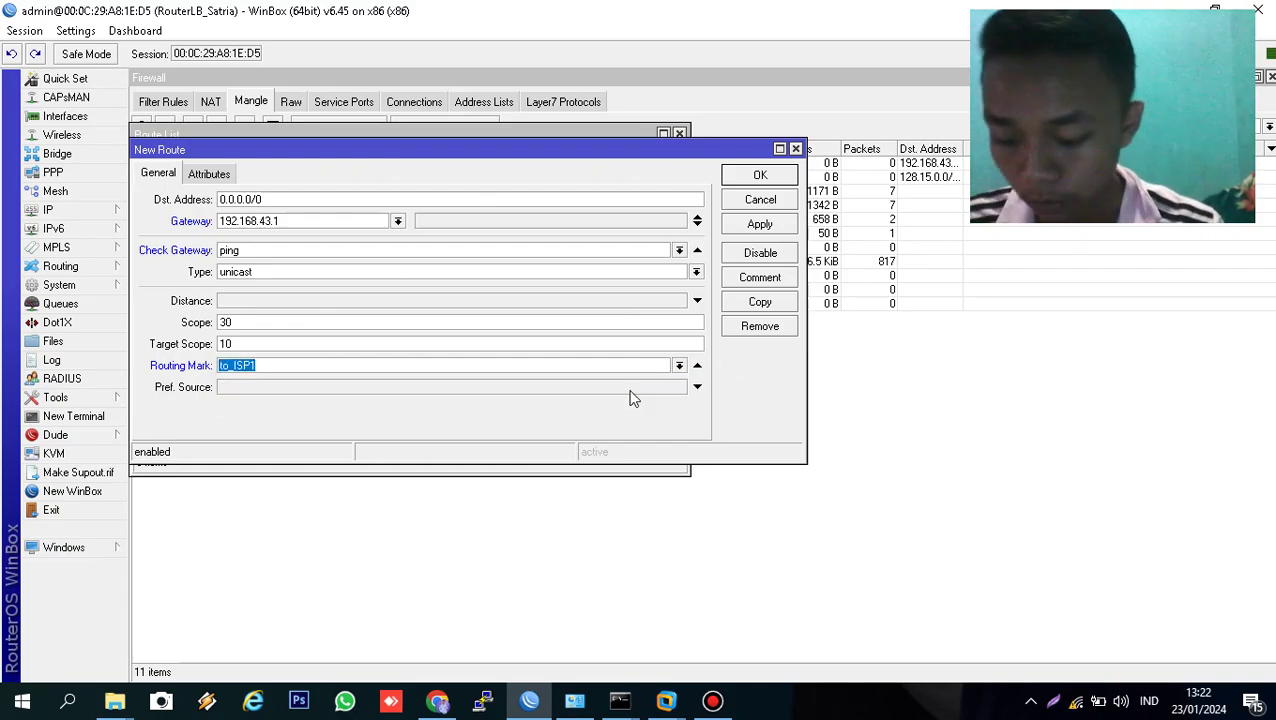
pyautogui.click(766, 226)
pyautogui.click(760, 176)
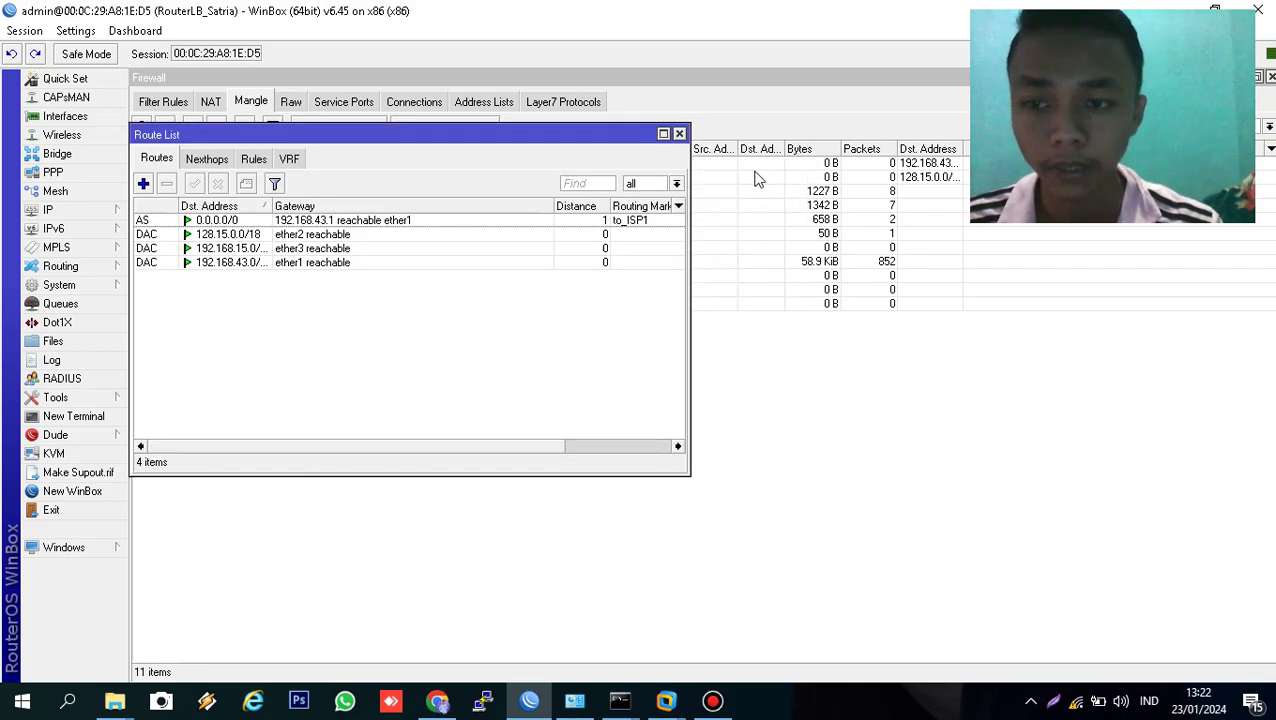
# - Add a route via gateway 128.15.0.1 with ping check and routing mark to_ISP2
pyautogui.click(143, 184)
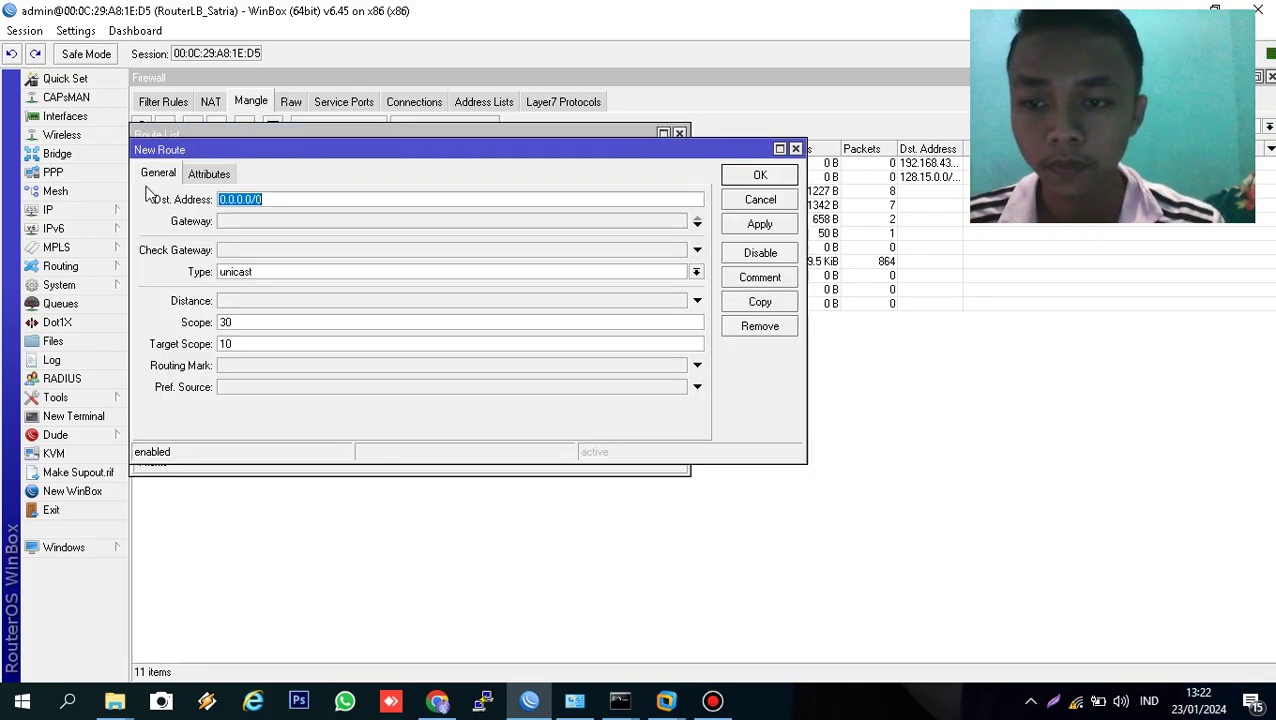
pyautogui.click(255, 221)
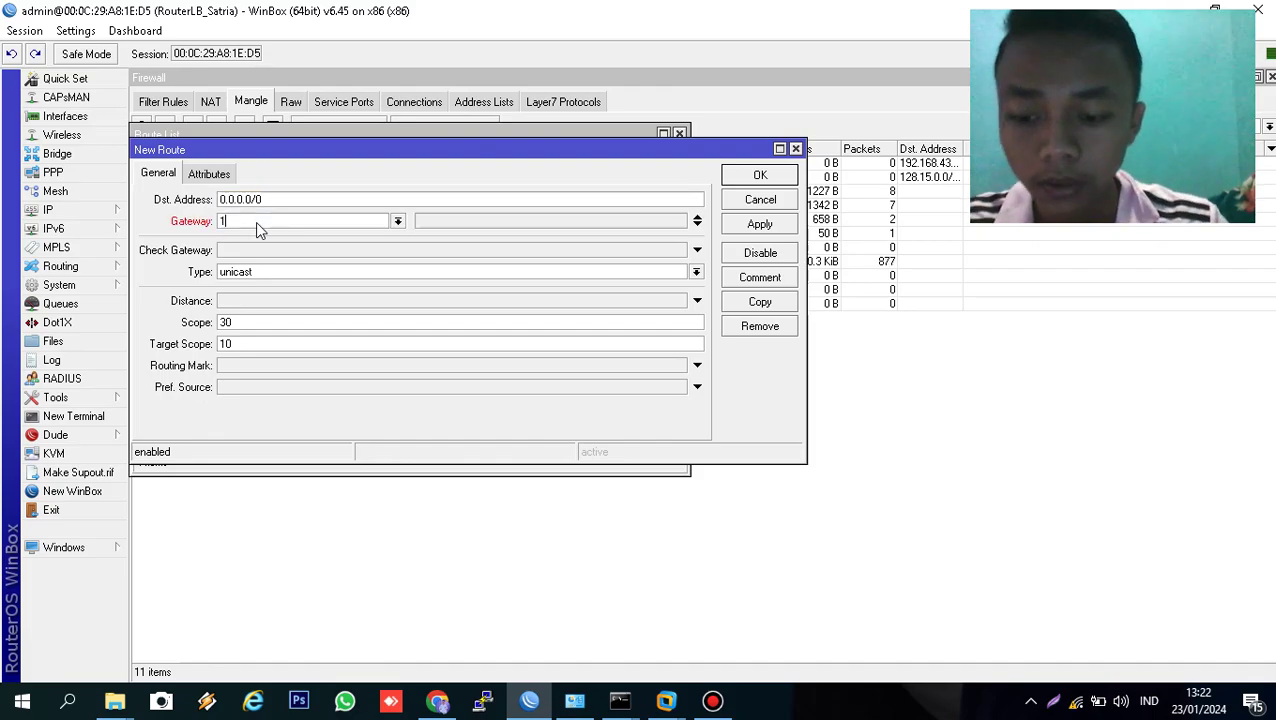
pyautogui.write('128.15.0')
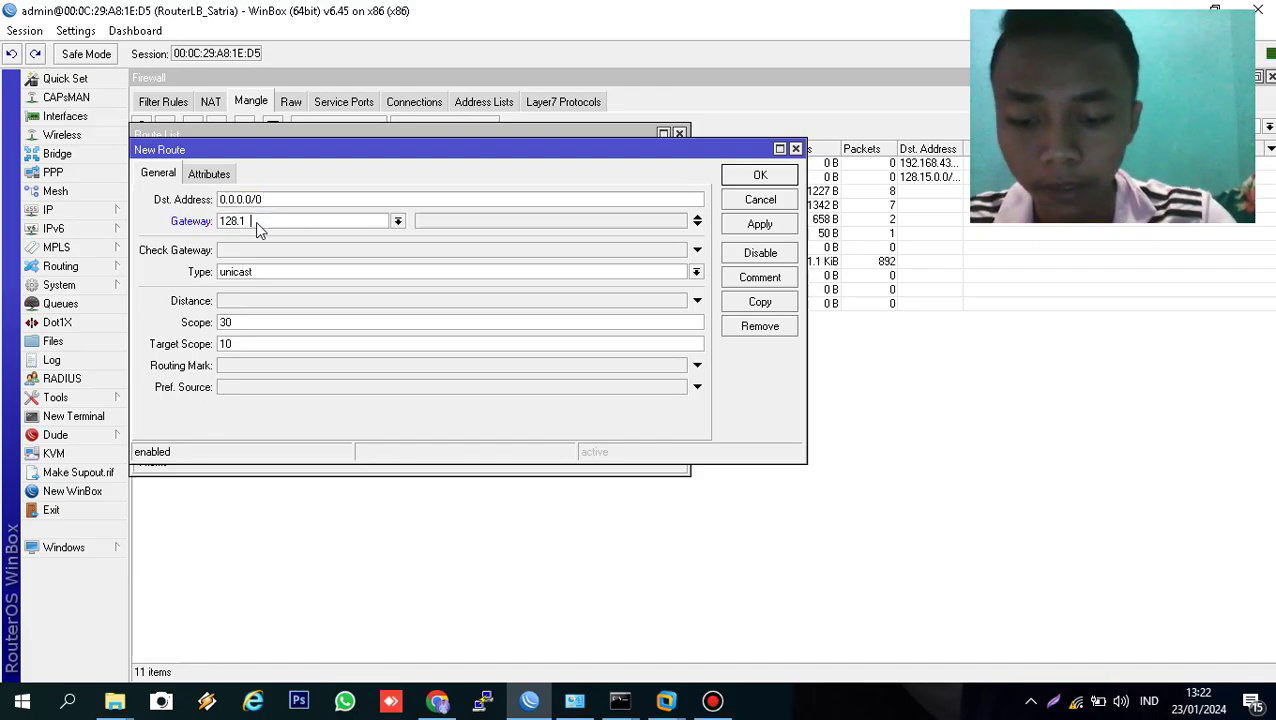
pyautogui.write('.0')
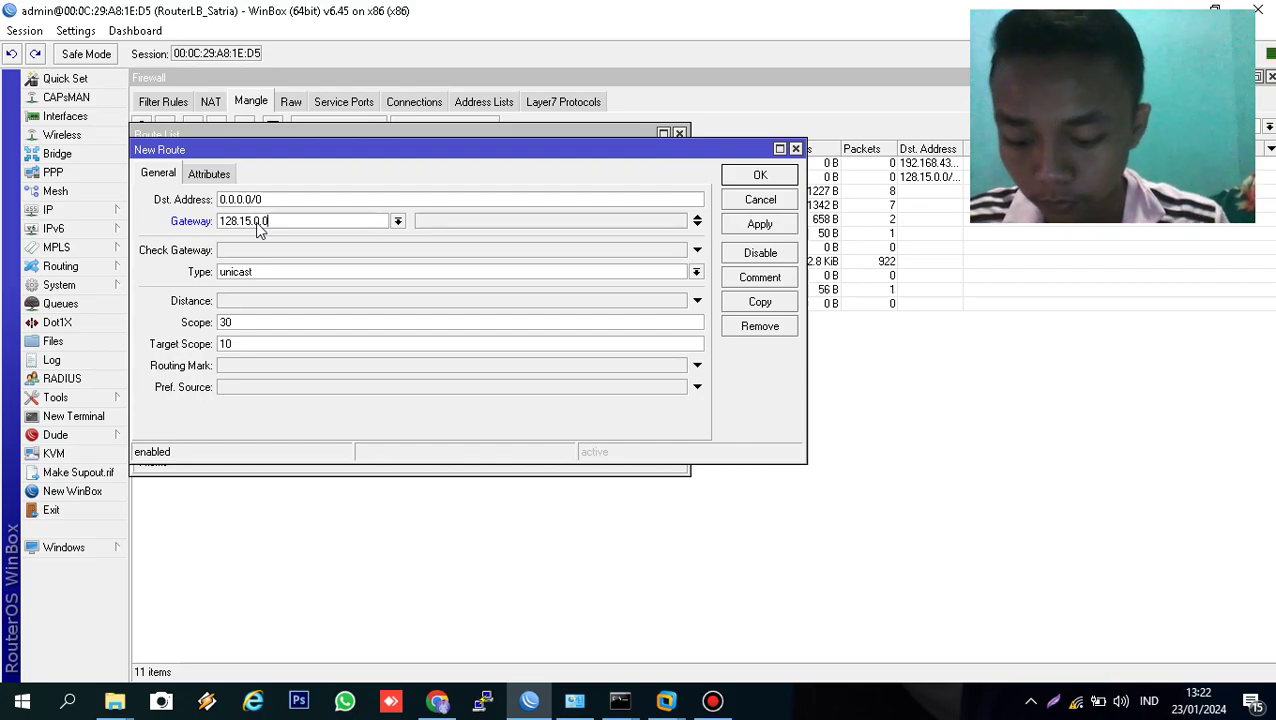
pyautogui.press('BackSpace')
pyautogui.write('1')
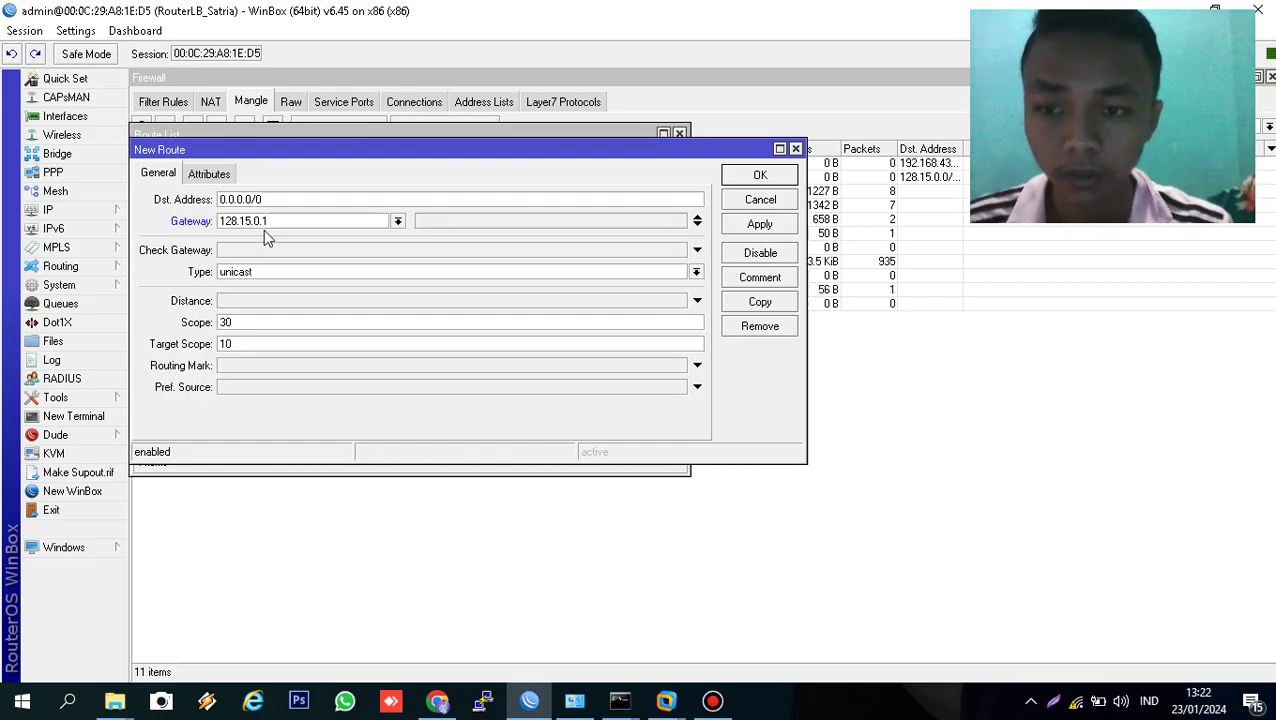
pyautogui.click(268, 250)
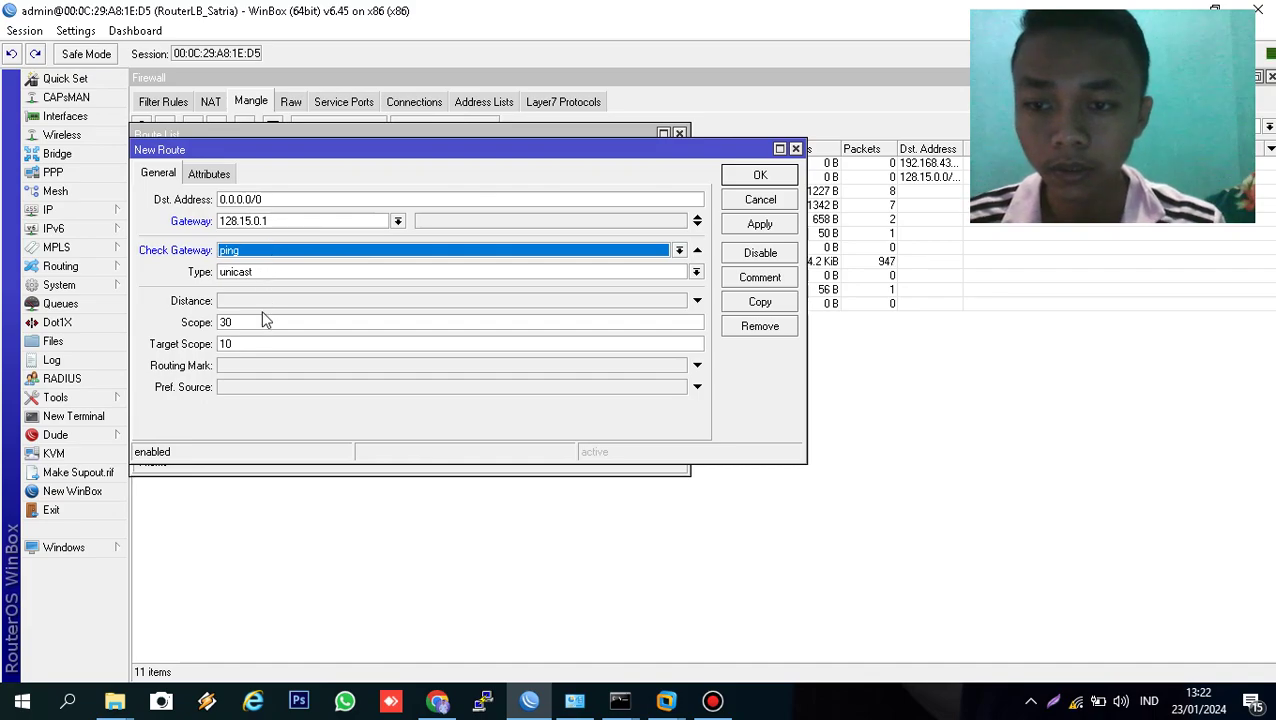
pyautogui.click(266, 367)
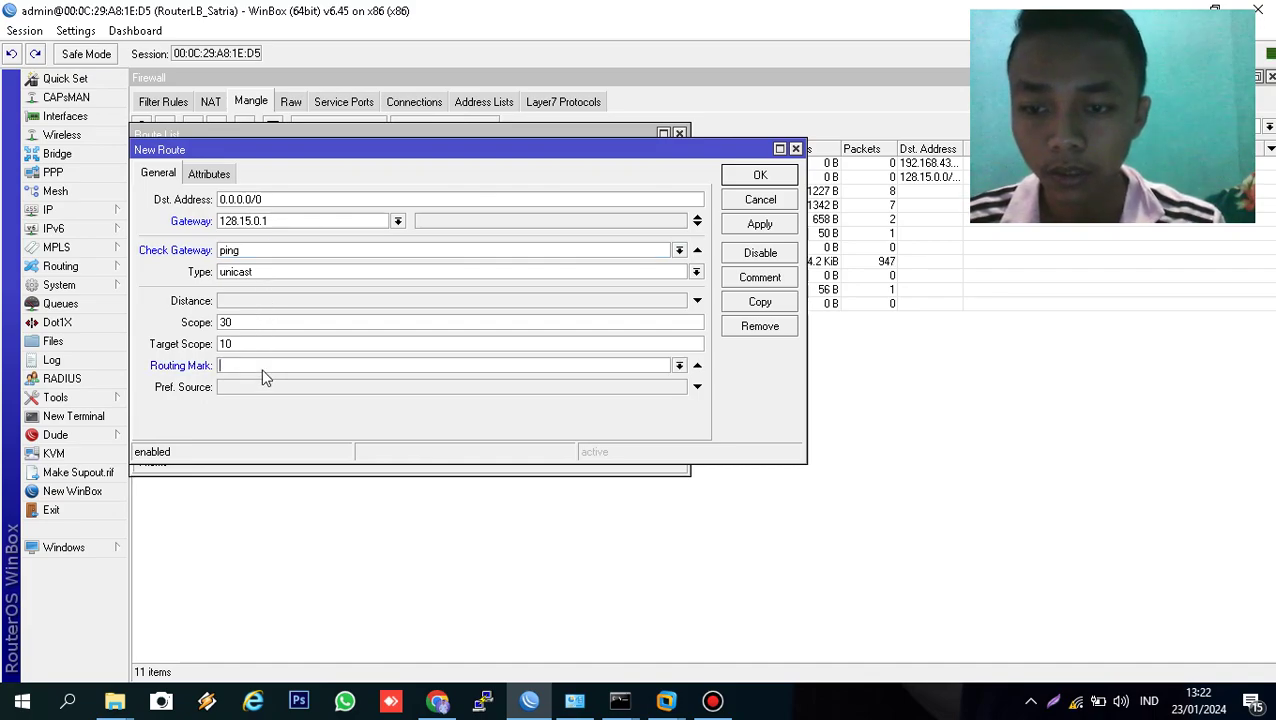
pyautogui.click(680, 367)
pyautogui.click(620, 398)
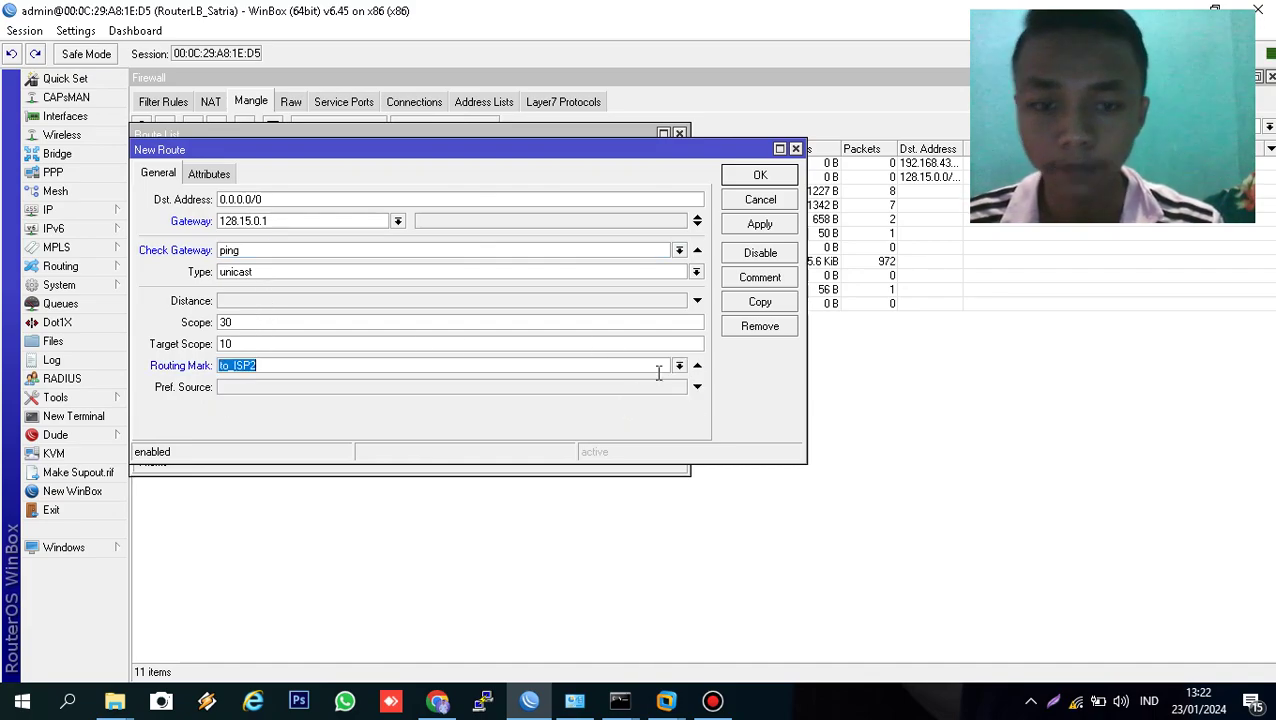
pyautogui.click(760, 224)
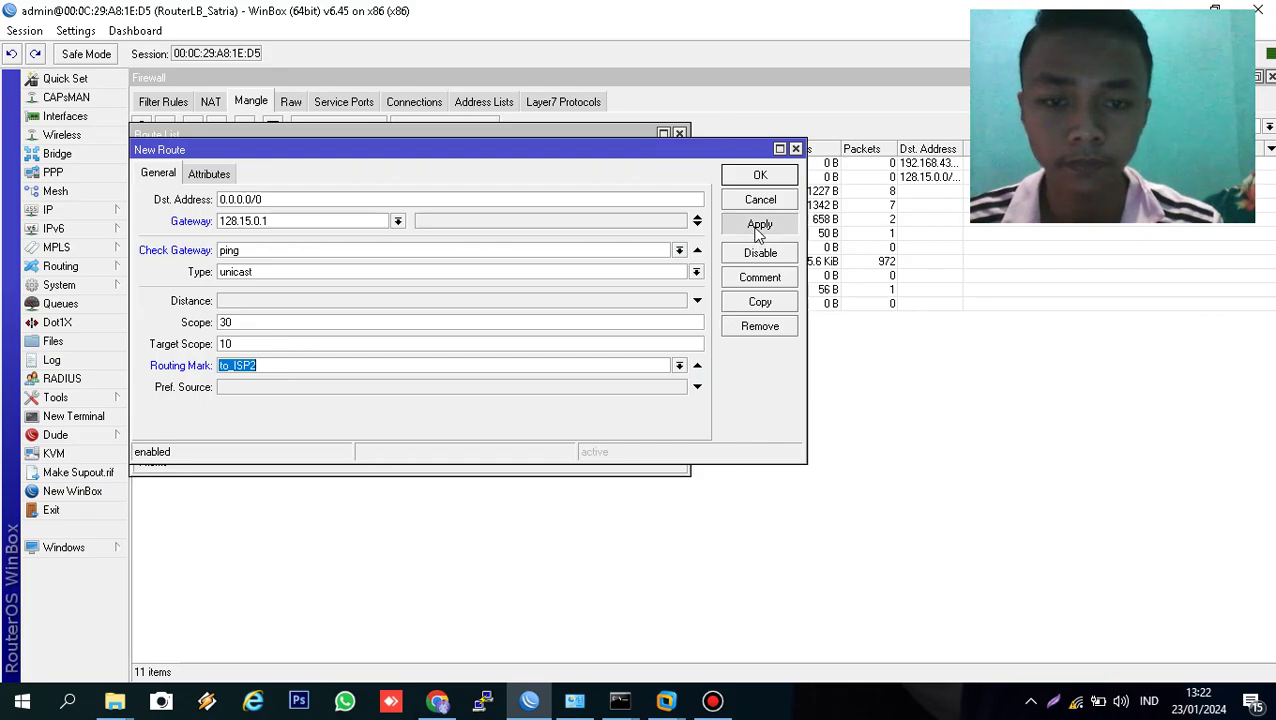
pyautogui.click(759, 174)
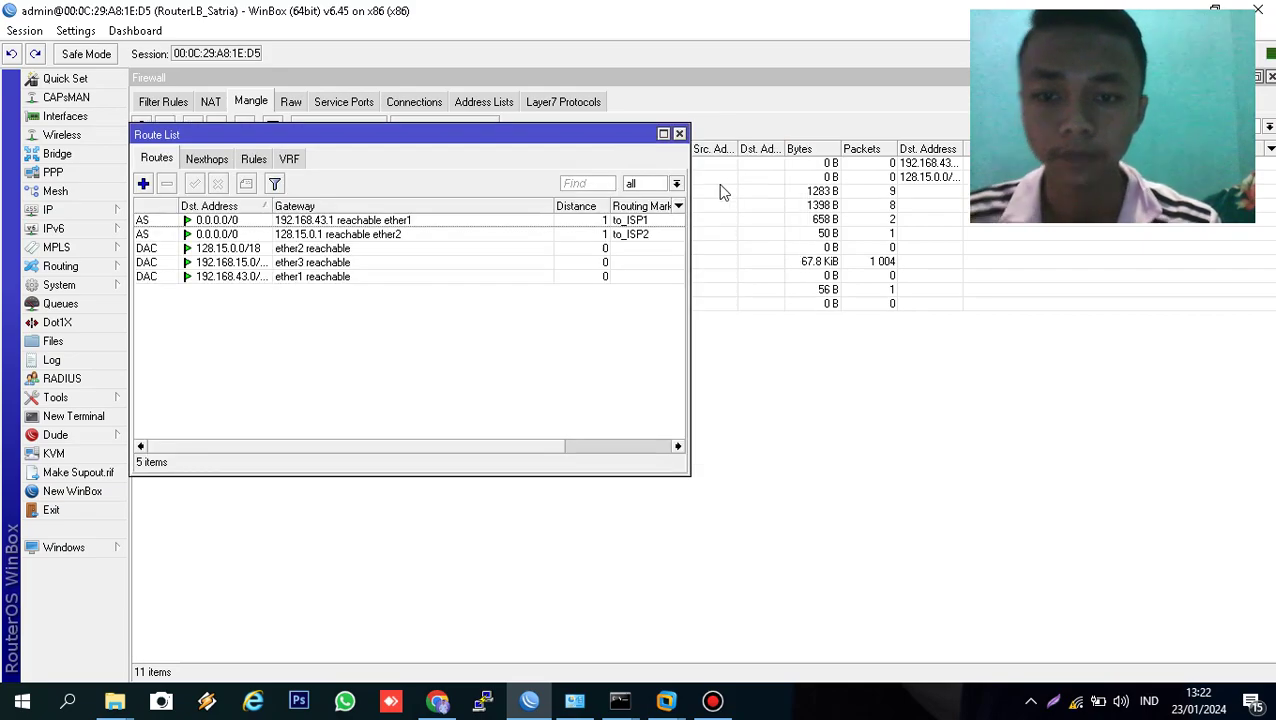
# - Add a default route via gateway 192.168.43.1 with ping gateway checking and distance 1
pyautogui.click(143, 183)
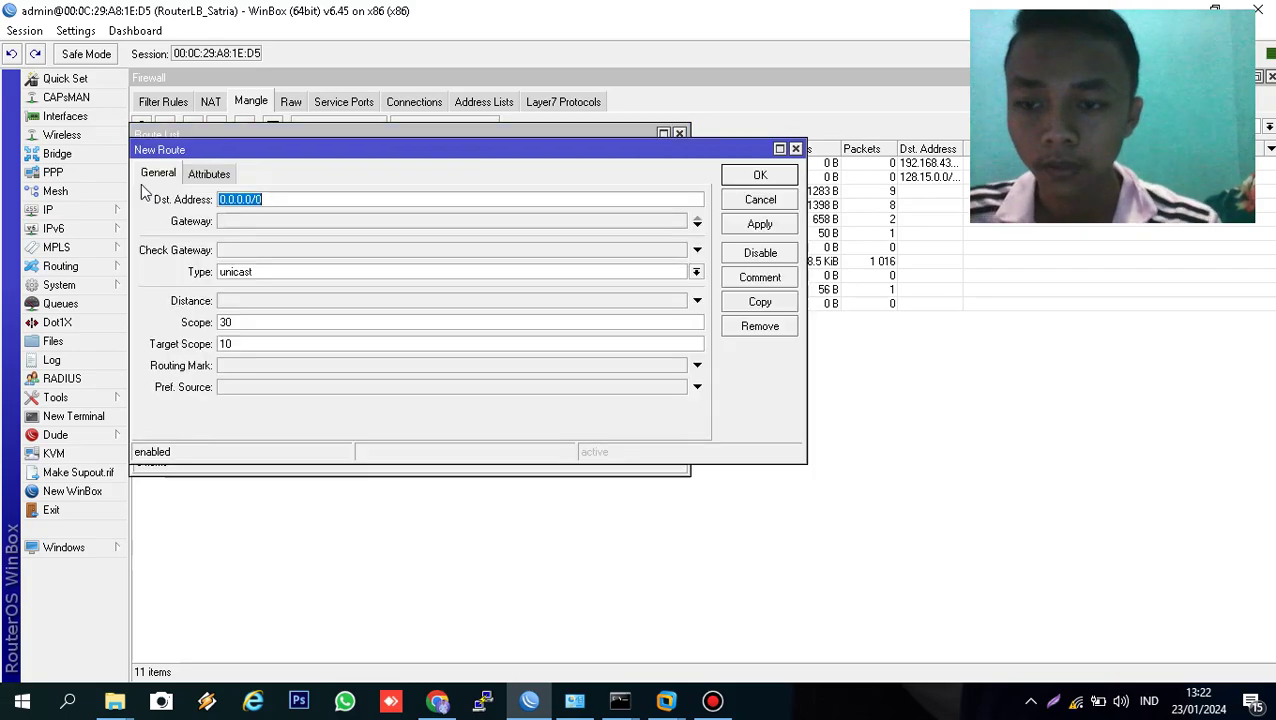
pyautogui.click(244, 221)
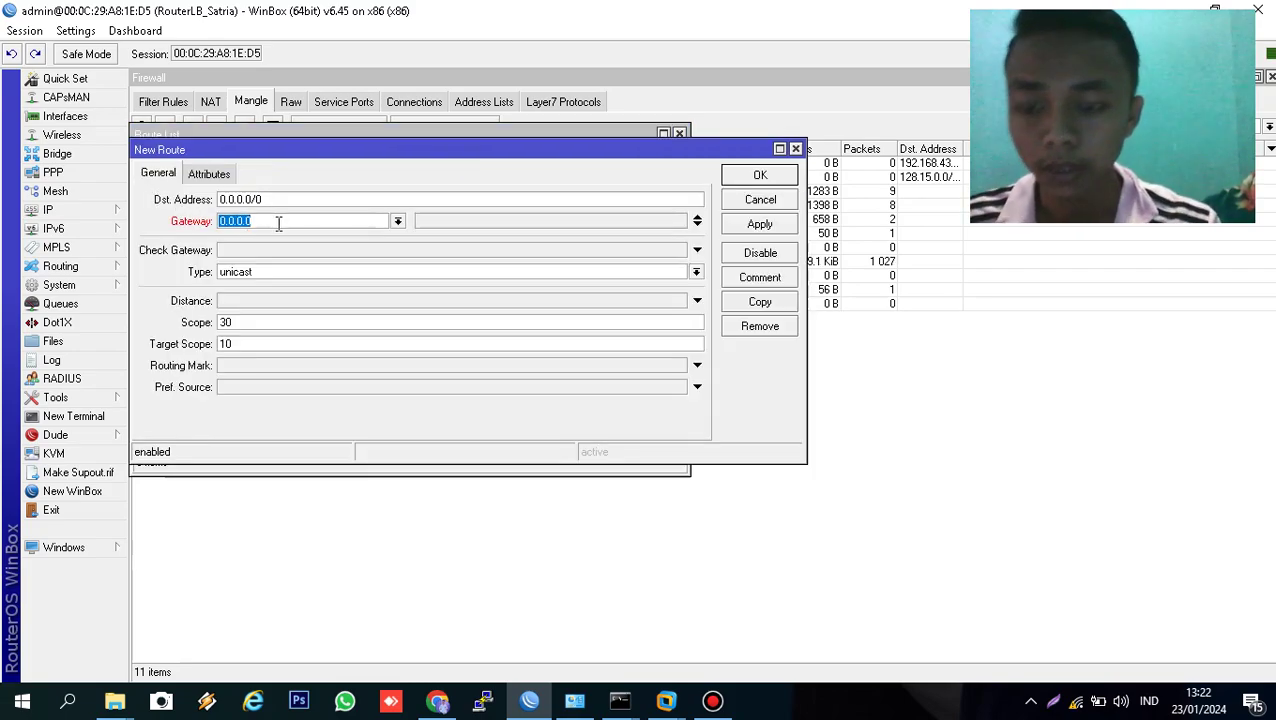
pyautogui.write('192.168.43.1')
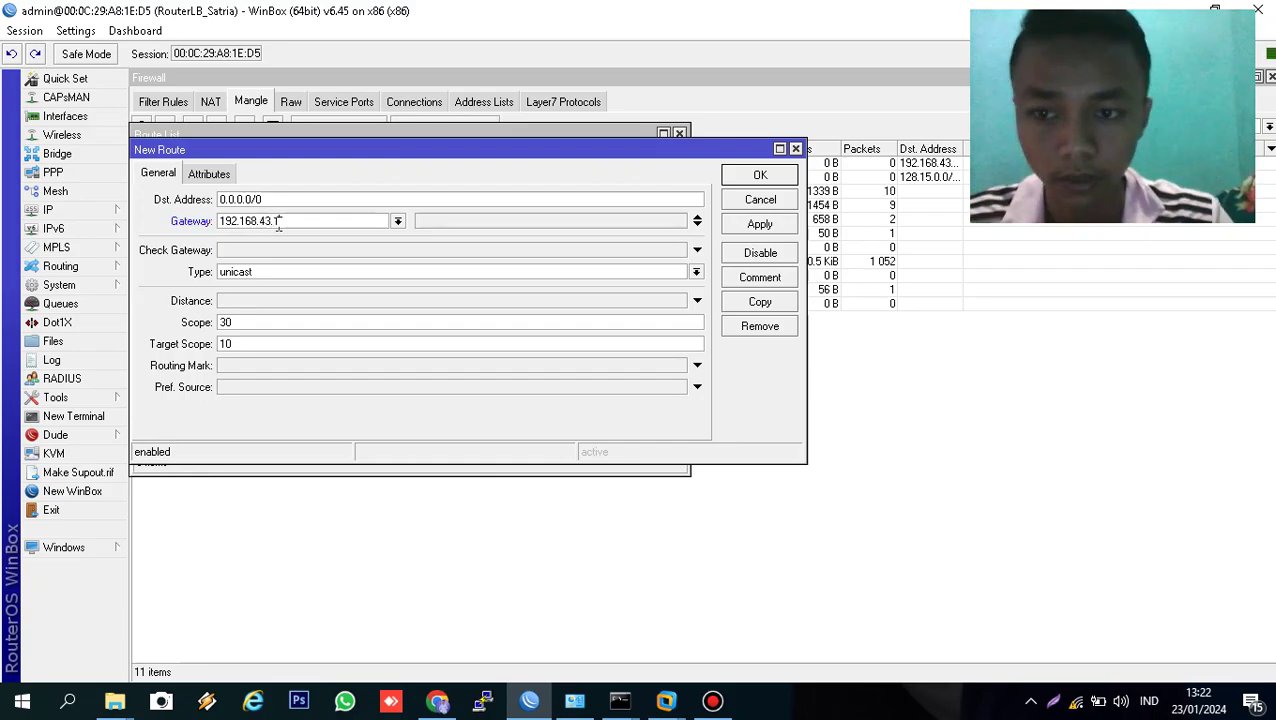
pyautogui.click(282, 250)
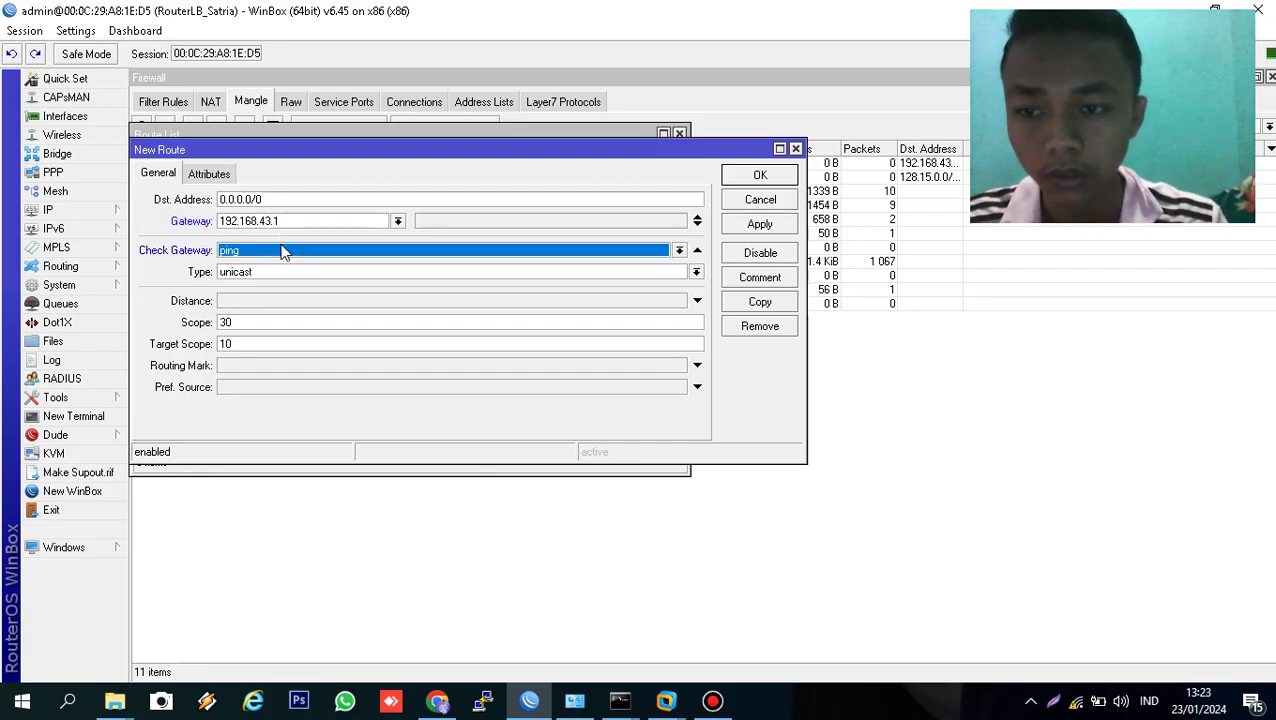
pyautogui.click(270, 304)
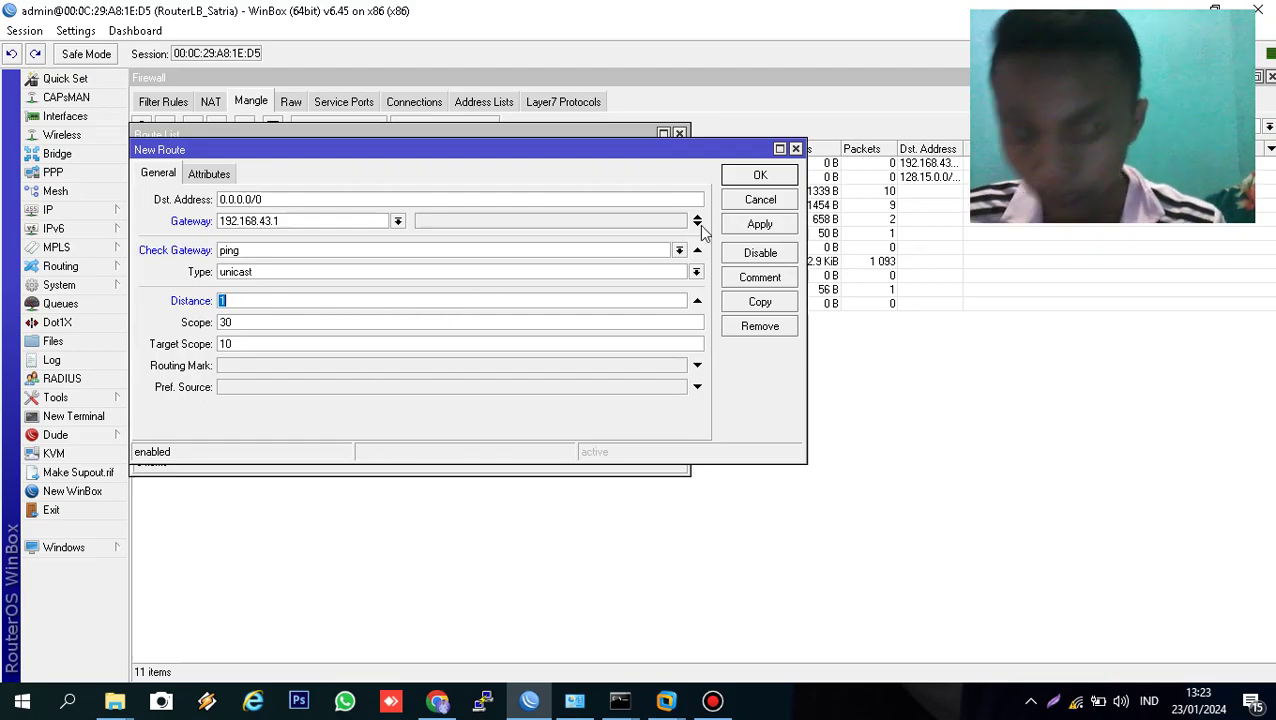
pyautogui.click(752, 223)
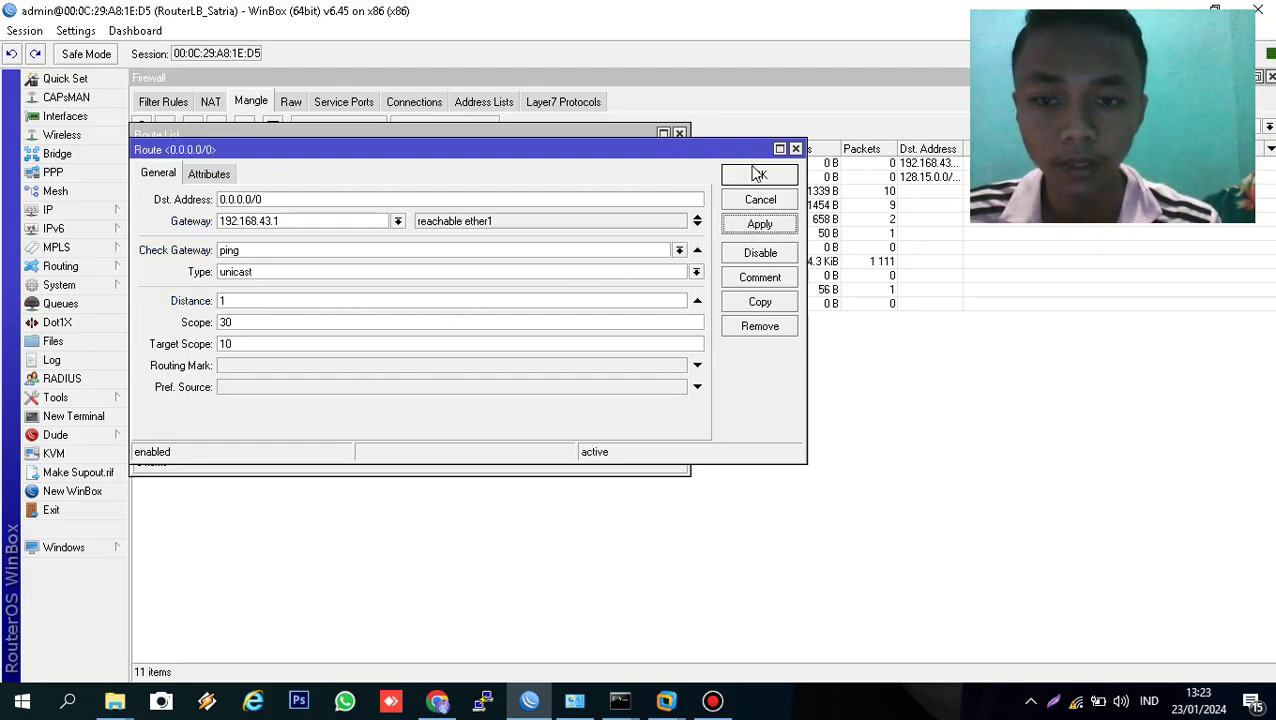
pyautogui.click(759, 175)
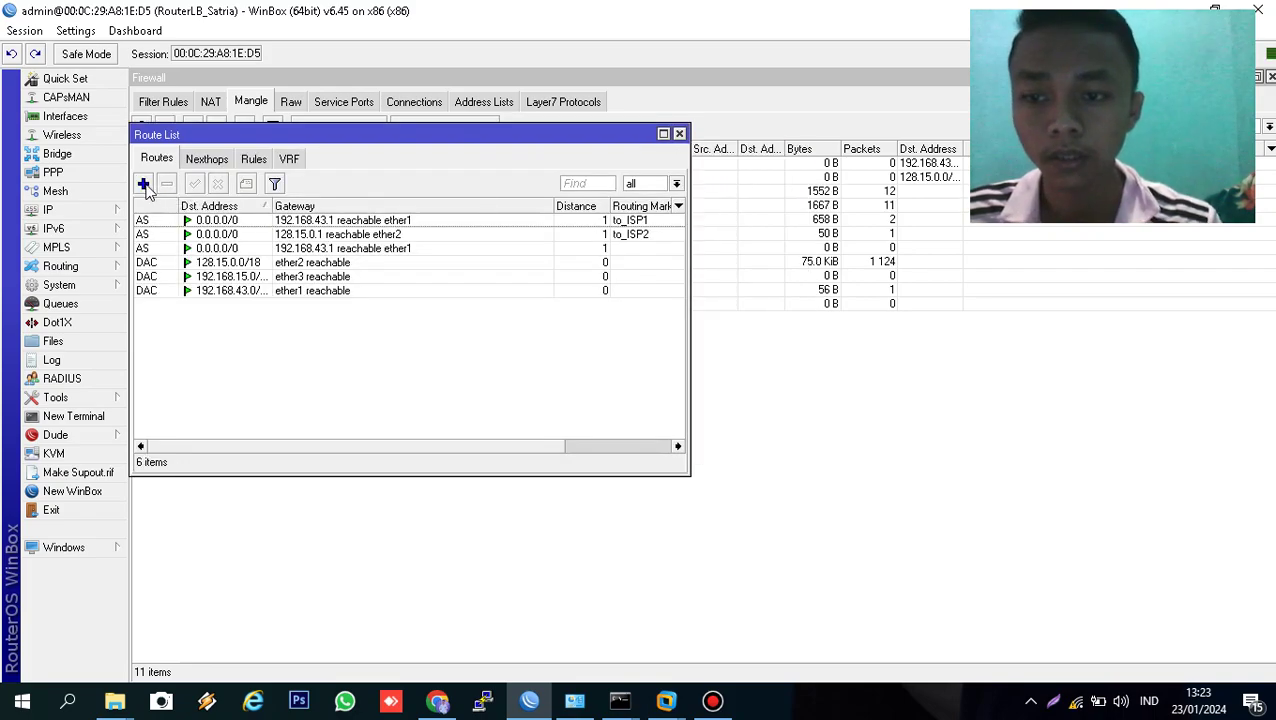
# - Add a backup default route via gateway 128.15.0.1 with ping checking and distance 2
pyautogui.click(144, 184)
pyautogui.click(301, 221)
pyautogui.write('128.15')
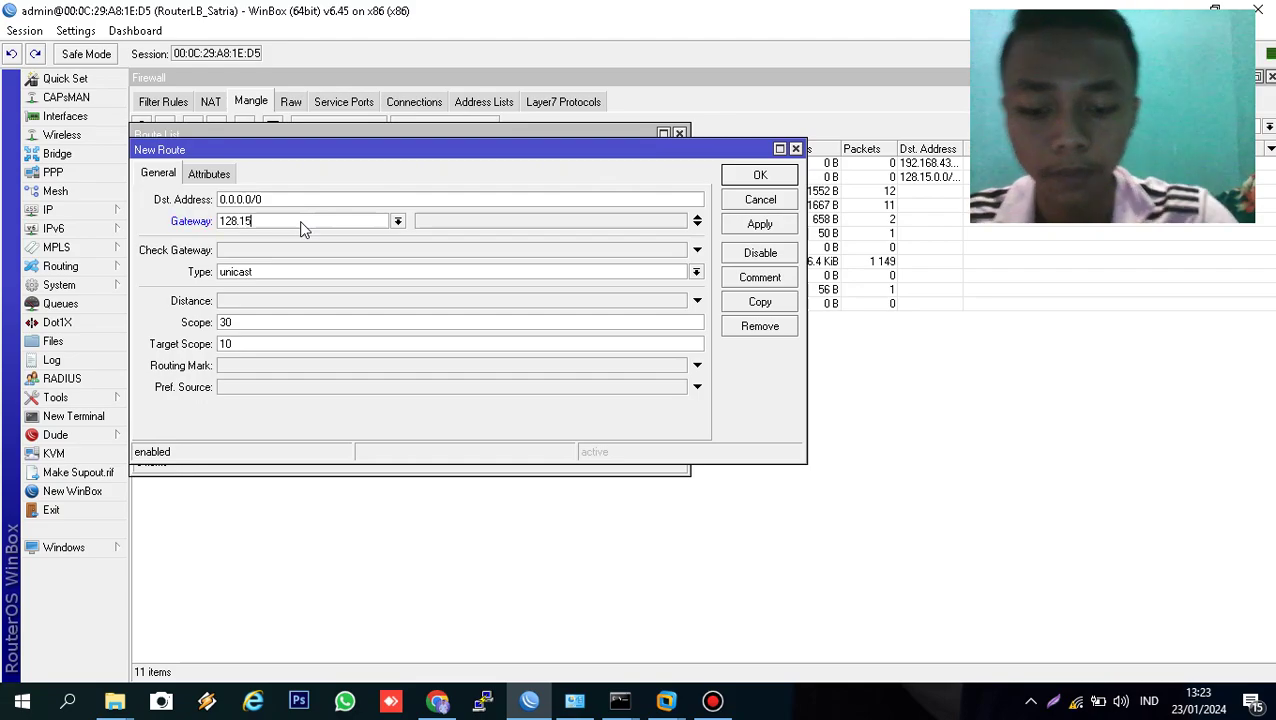
pyautogui.write('.0.1')
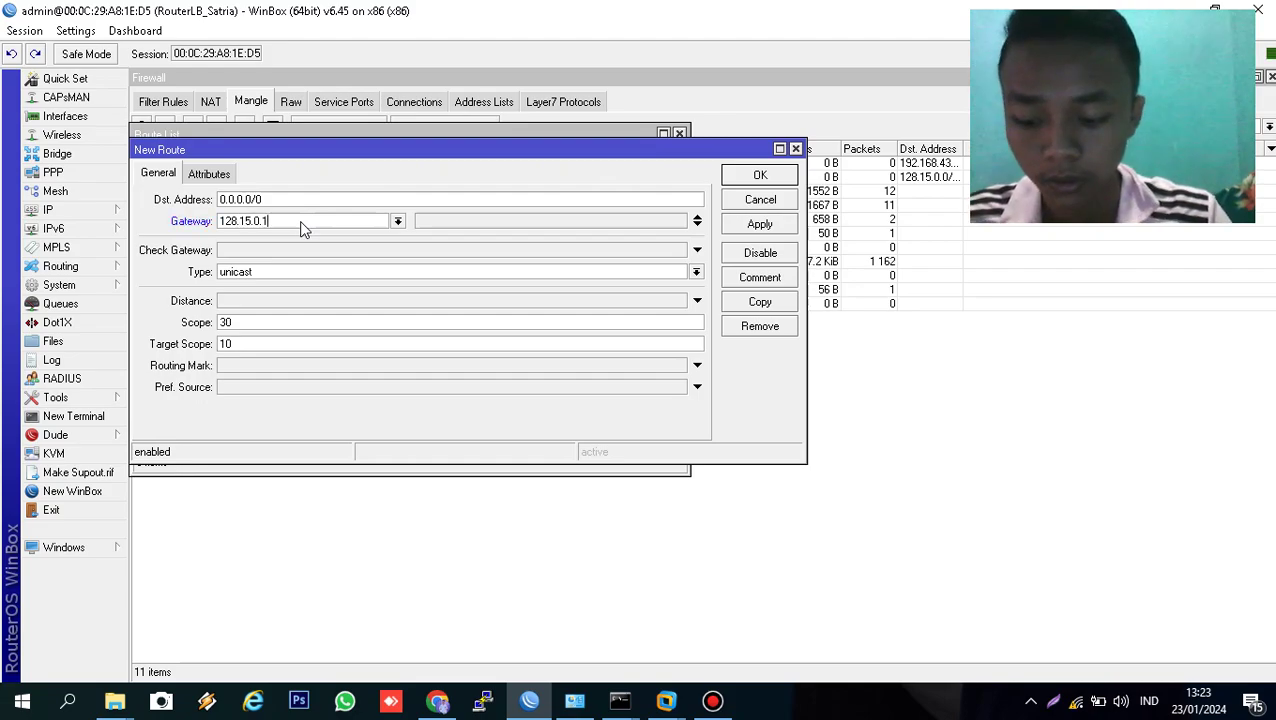
pyautogui.click(278, 252)
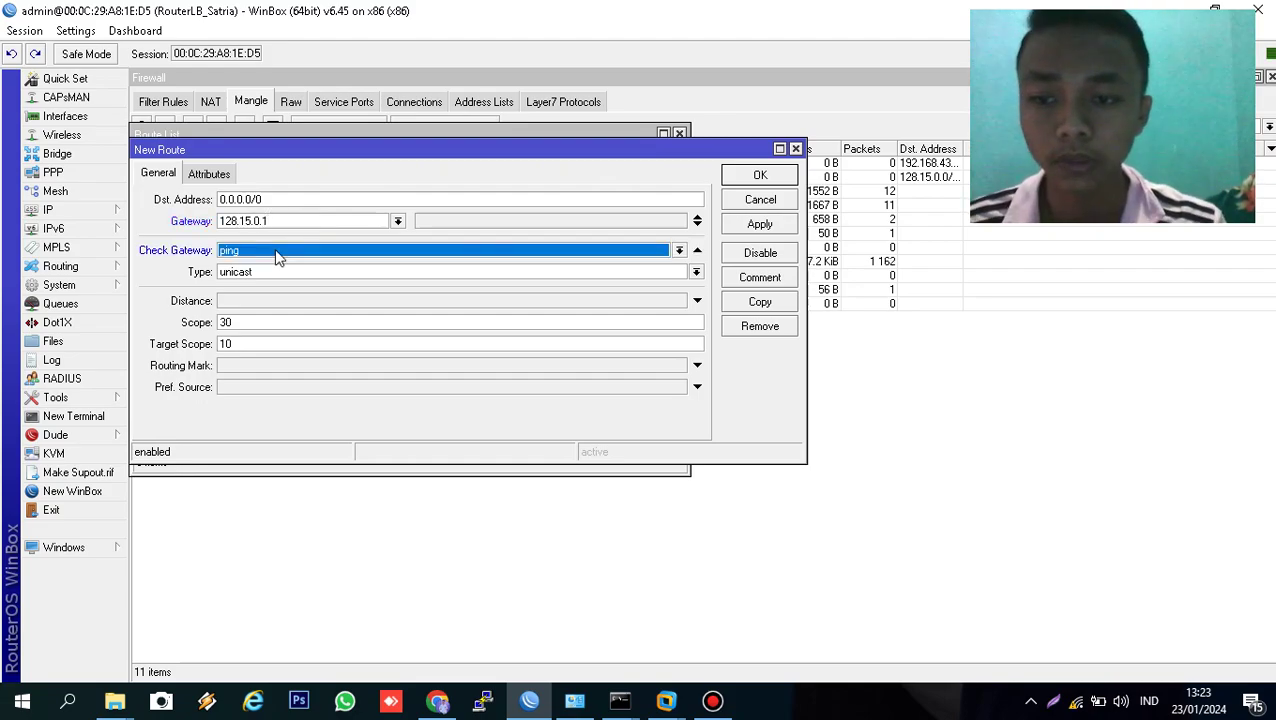
pyautogui.click(270, 302)
pyautogui.write('2')
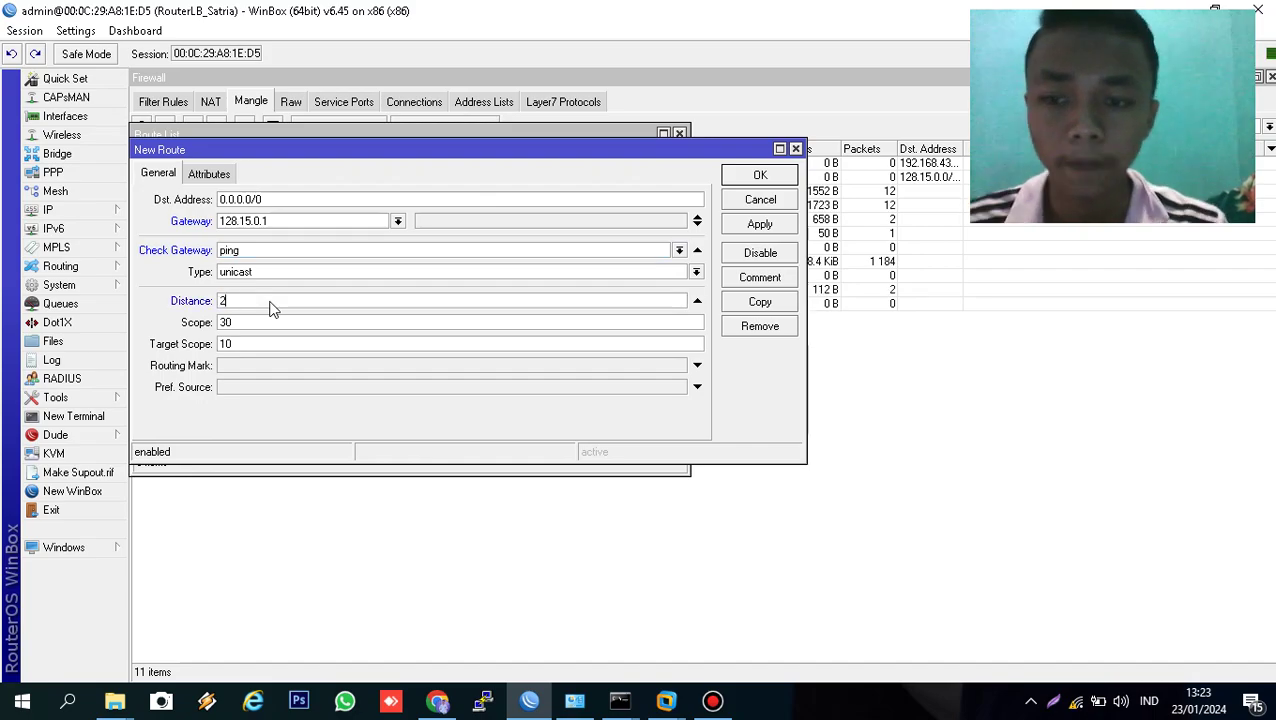
pyautogui.click(759, 225)
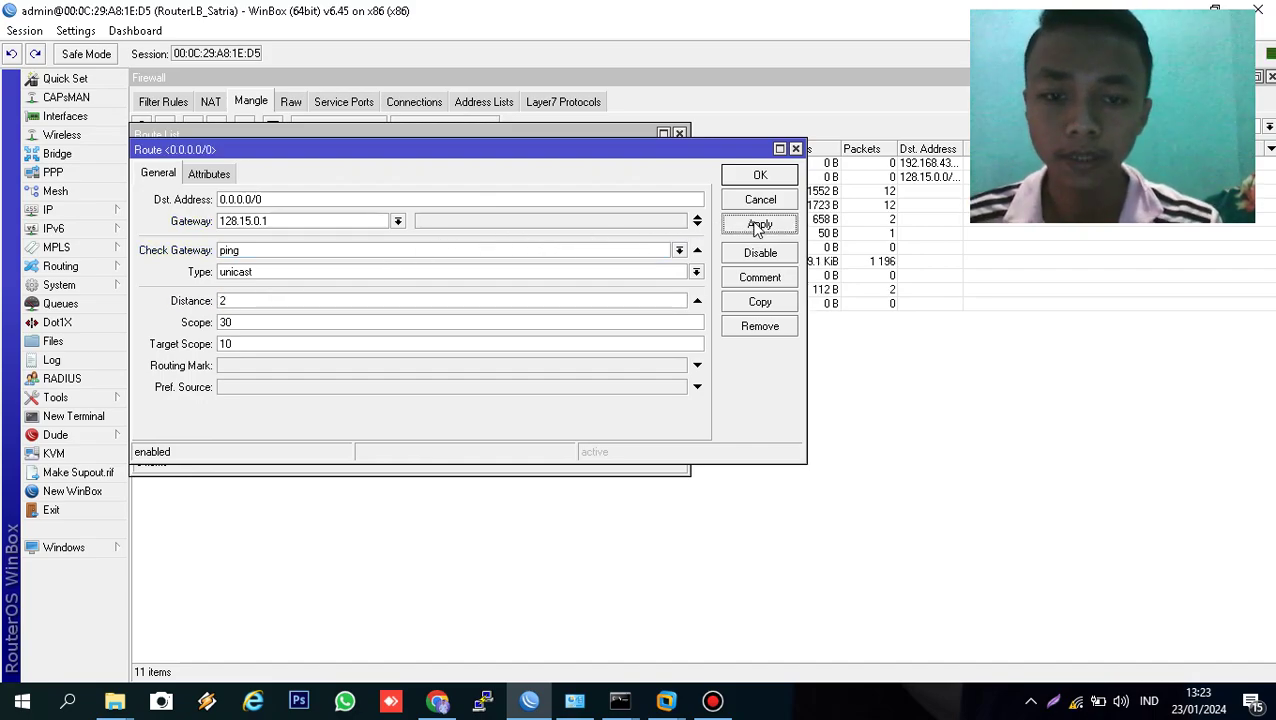
pyautogui.click(759, 175)
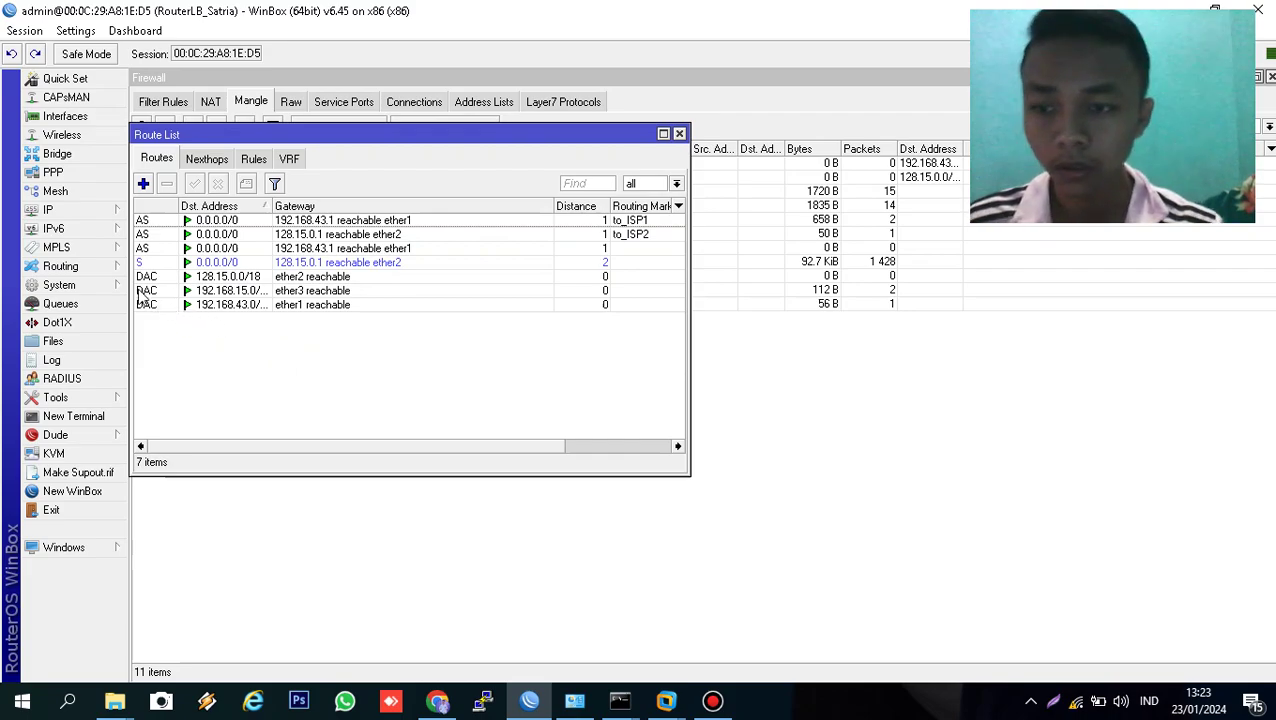
# - Open IP > DHCP Server and launch the DHCP Setup wizard
pyautogui.click(80, 210)
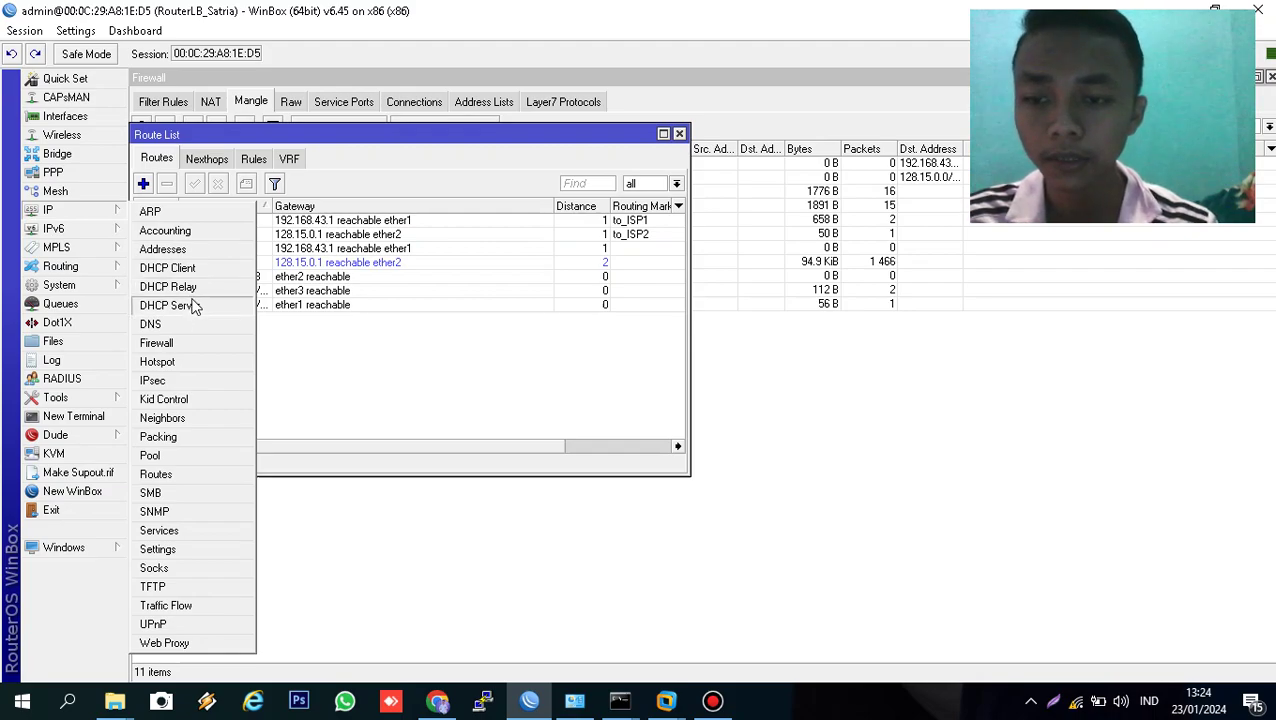
pyautogui.click(193, 306)
pyautogui.click(371, 130)
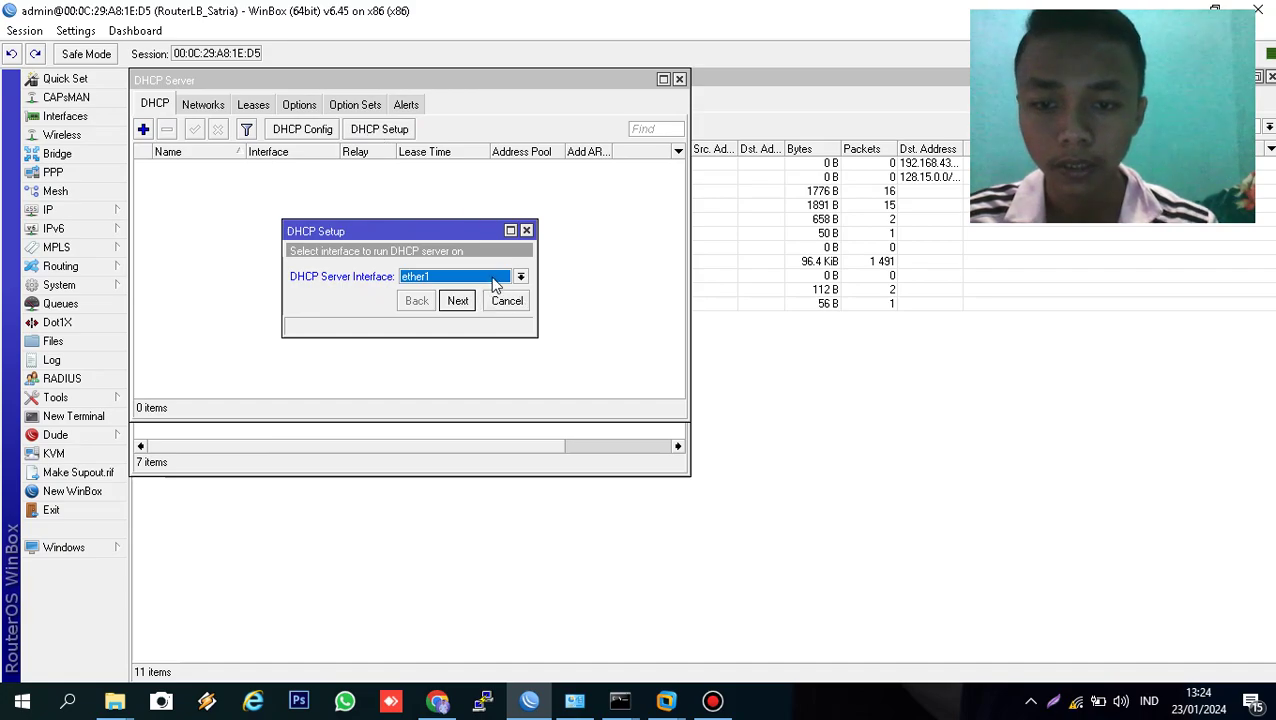
# - Create DHCP server dhcp1 on ether3 with the default settings and pool dhcp_pool0, then close the list
pyautogui.click(492, 279)
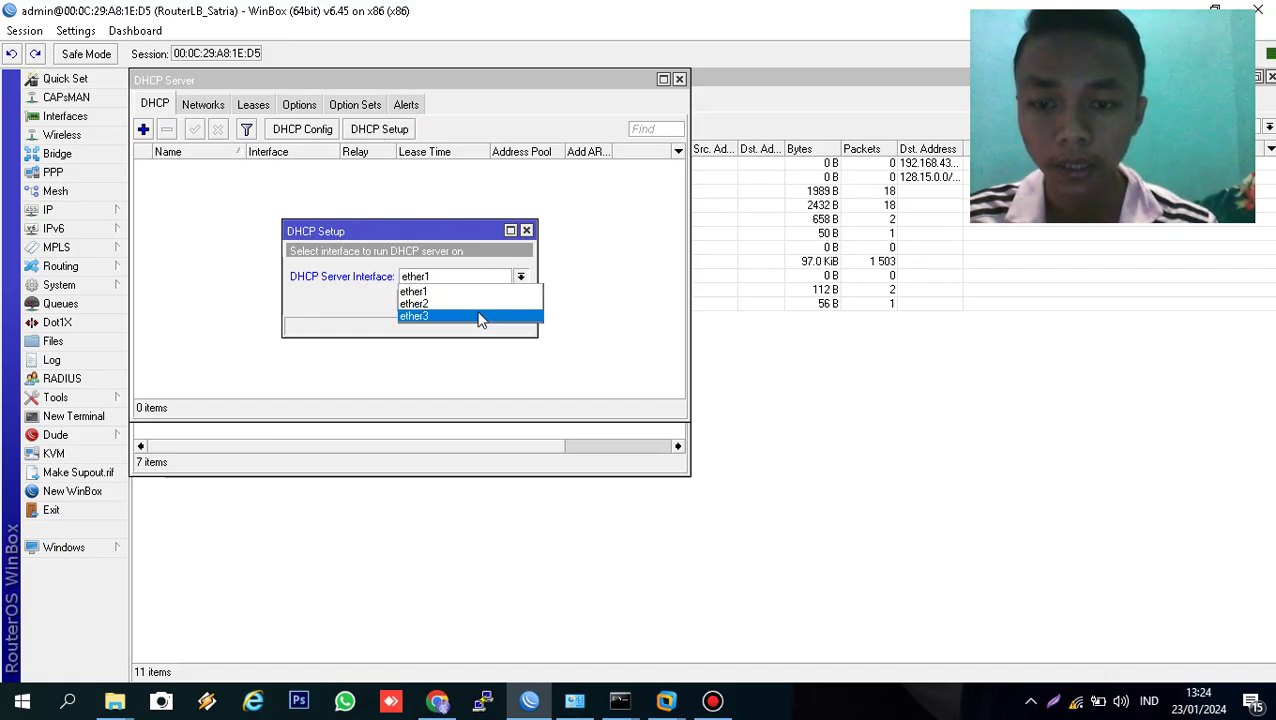
pyautogui.click(480, 318)
pyautogui.click(455, 300)
pyautogui.click(455, 300)
pyautogui.click(450, 303)
pyautogui.click(450, 303)
pyautogui.click(450, 303)
pyautogui.click(450, 303)
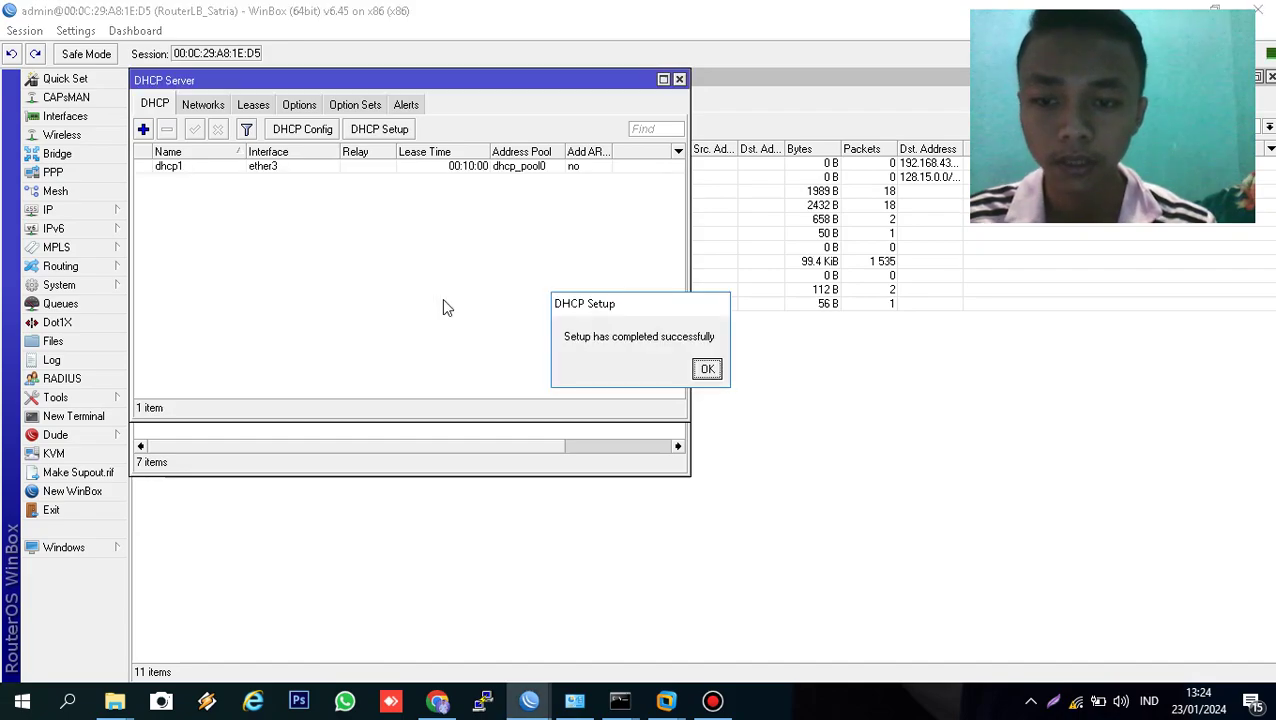
pyautogui.click(707, 369)
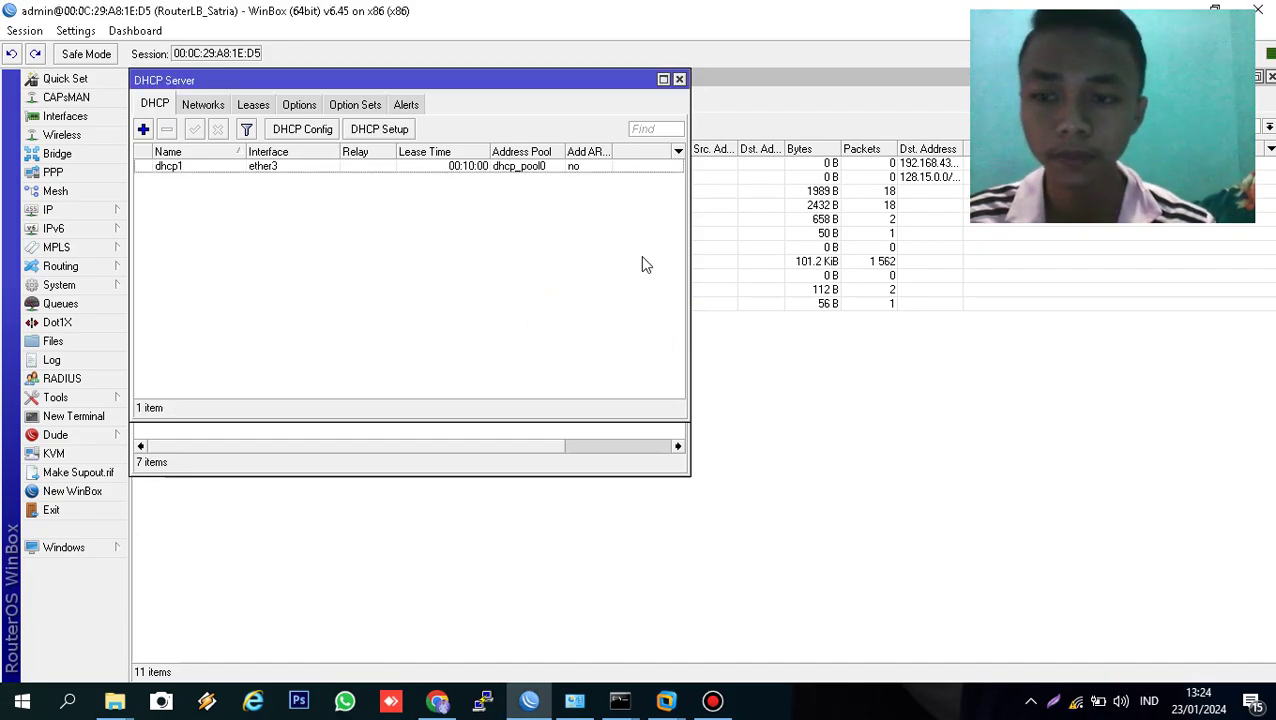
pyautogui.click(679, 79)
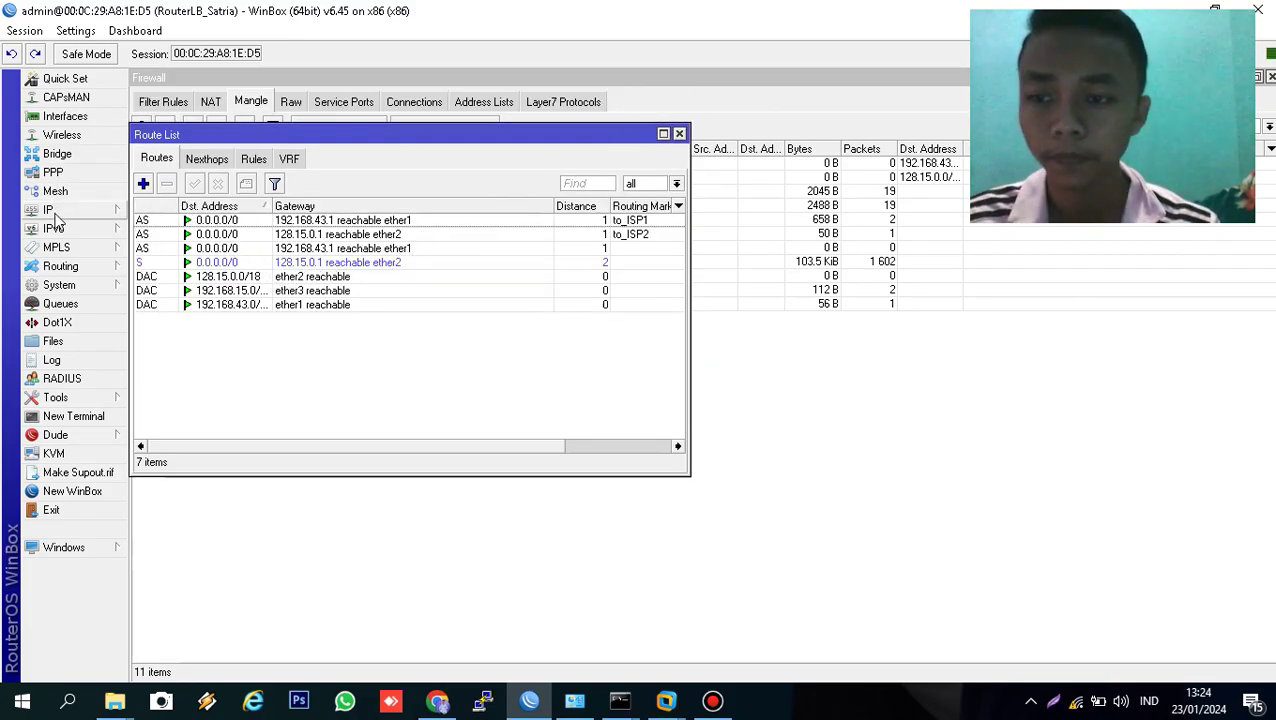
pyautogui.click(50, 211)
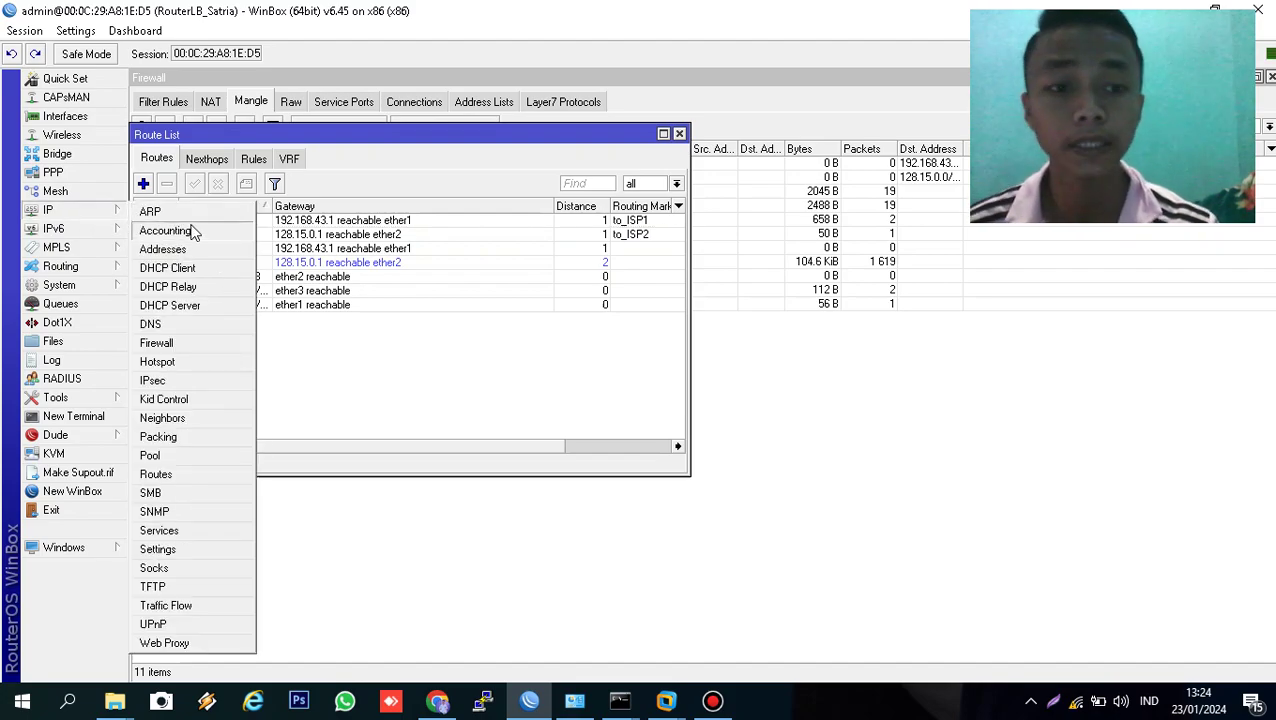
pyautogui.click(163, 249)
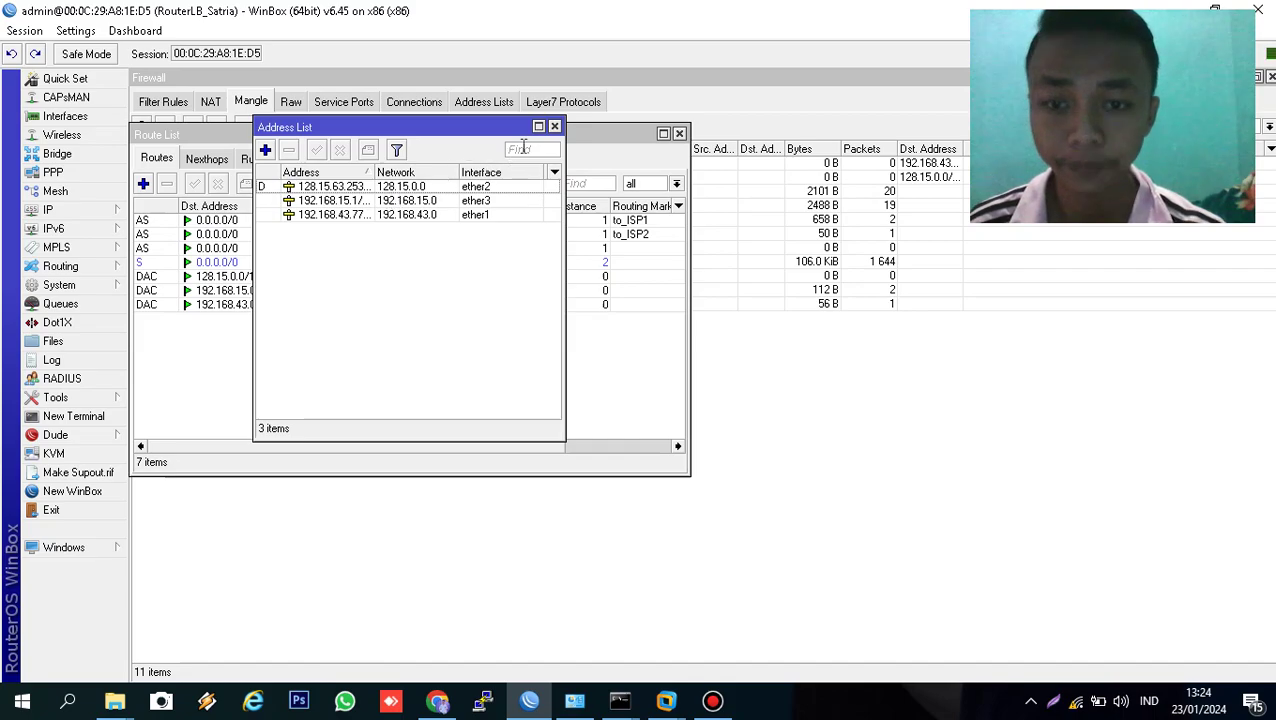
pyautogui.click(554, 126)
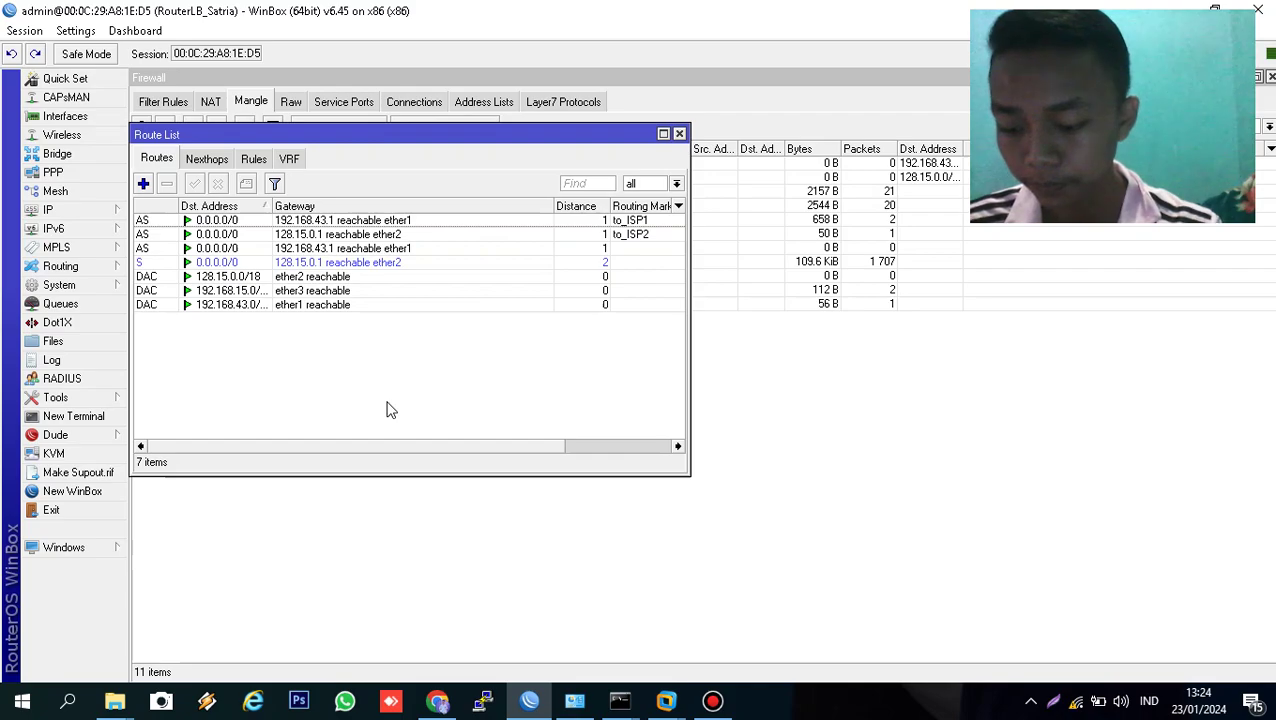
# - Disable the Ethernet 2 adapter, then enable it again
pyautogui.click(585, 700)
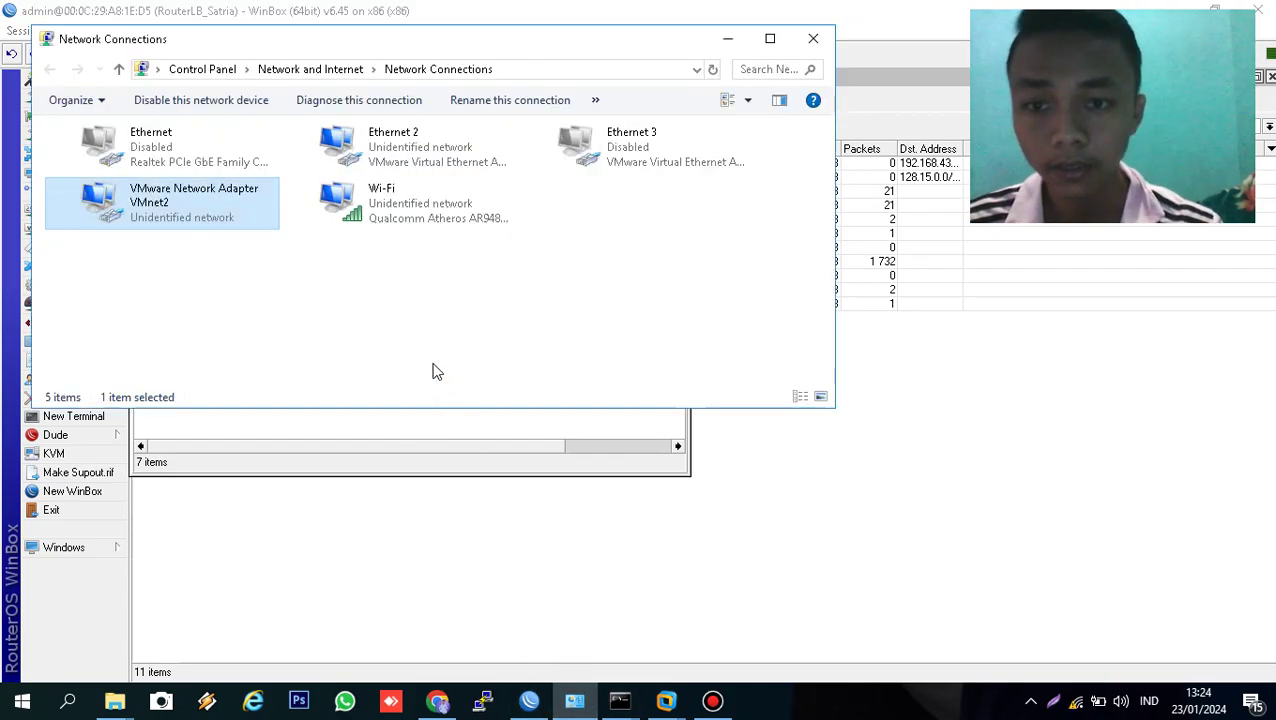
pyautogui.rightClick(425, 156)
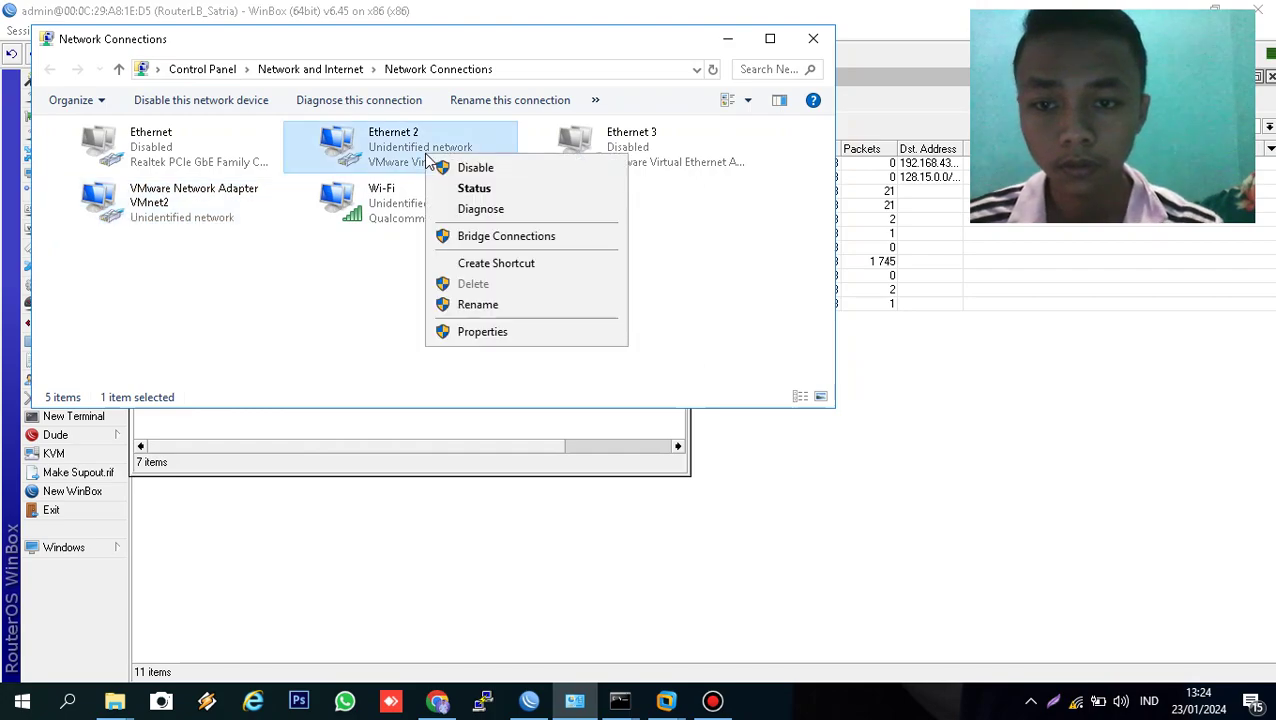
pyautogui.press('Escape')
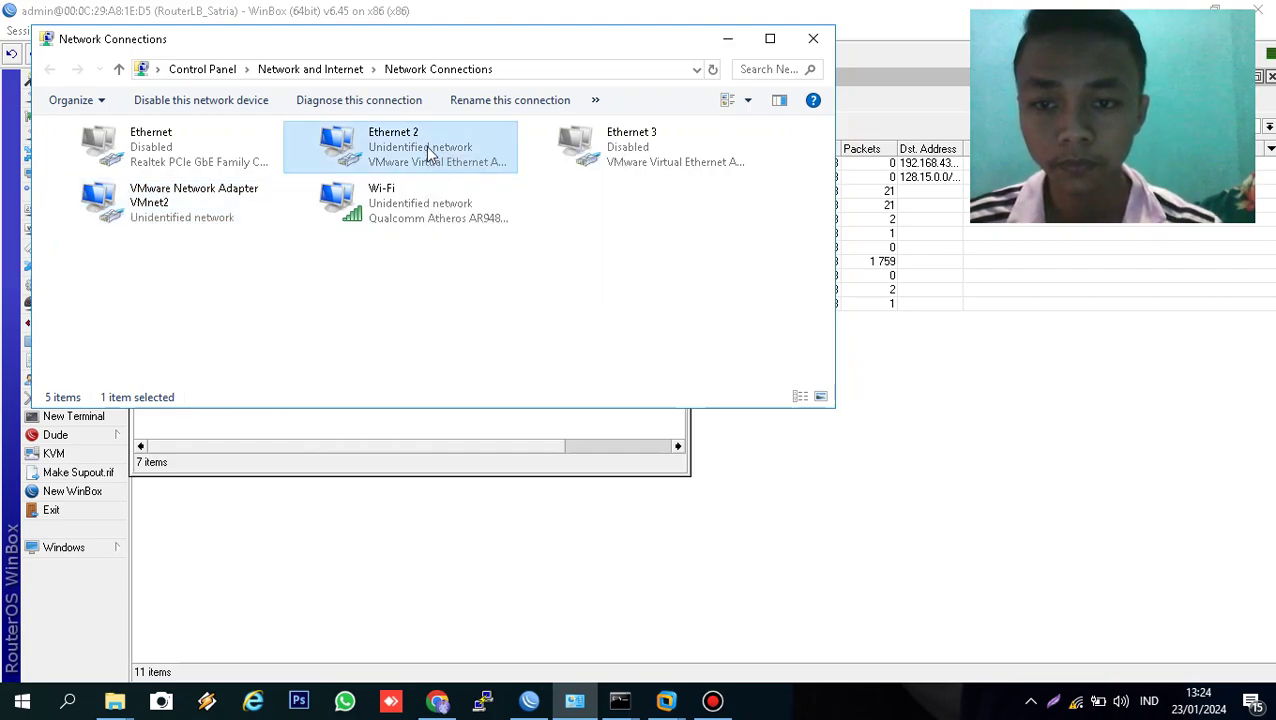
pyautogui.rightClick(426, 147)
pyautogui.click(444, 160)
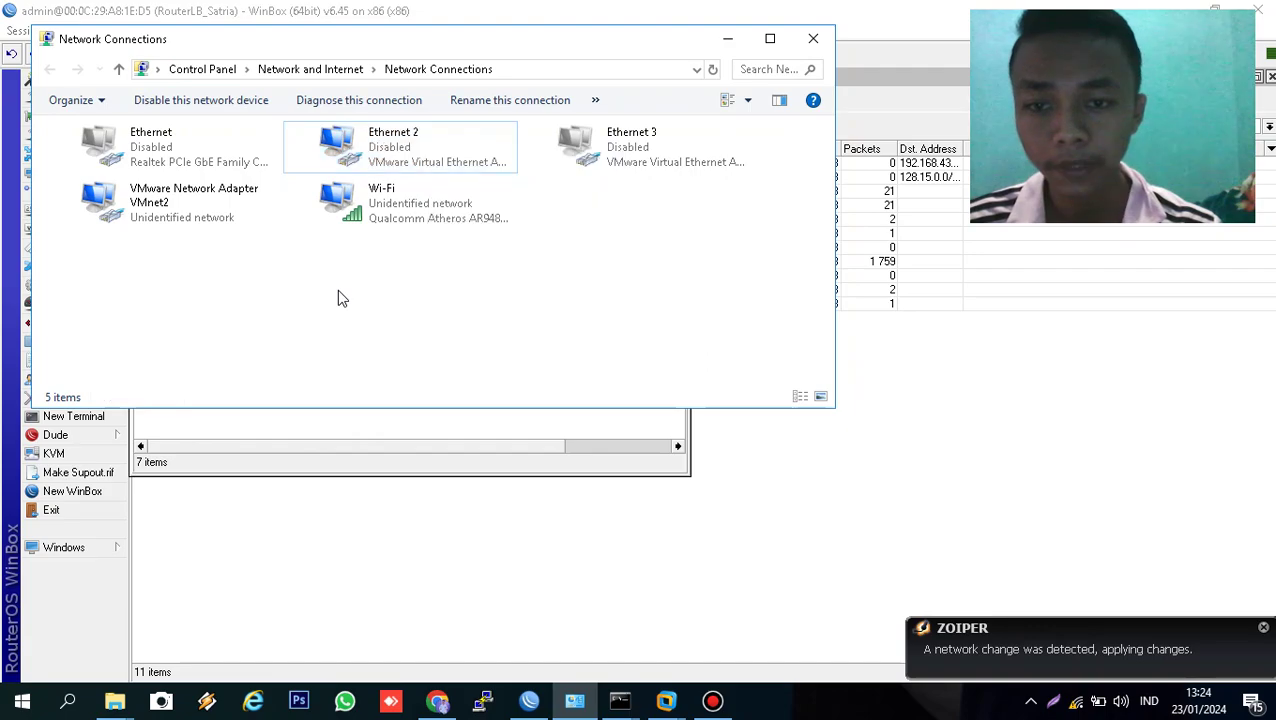
pyautogui.rightClick(368, 149)
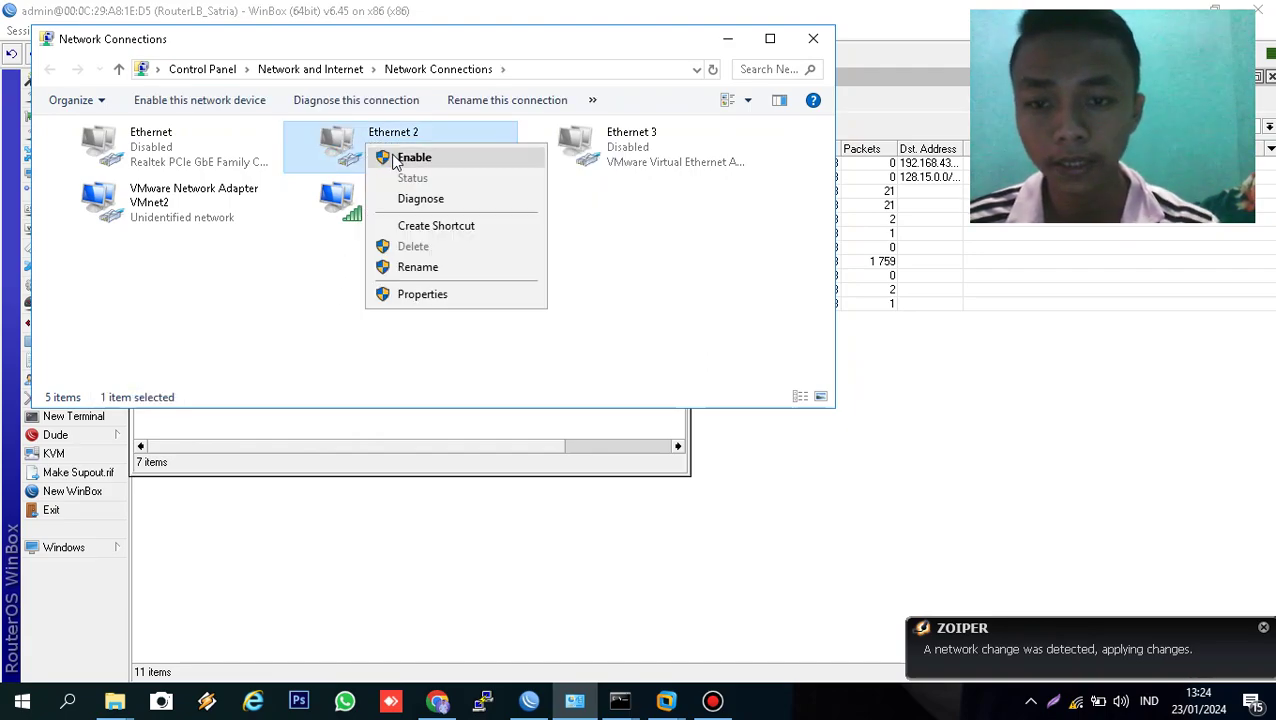
pyautogui.click(397, 161)
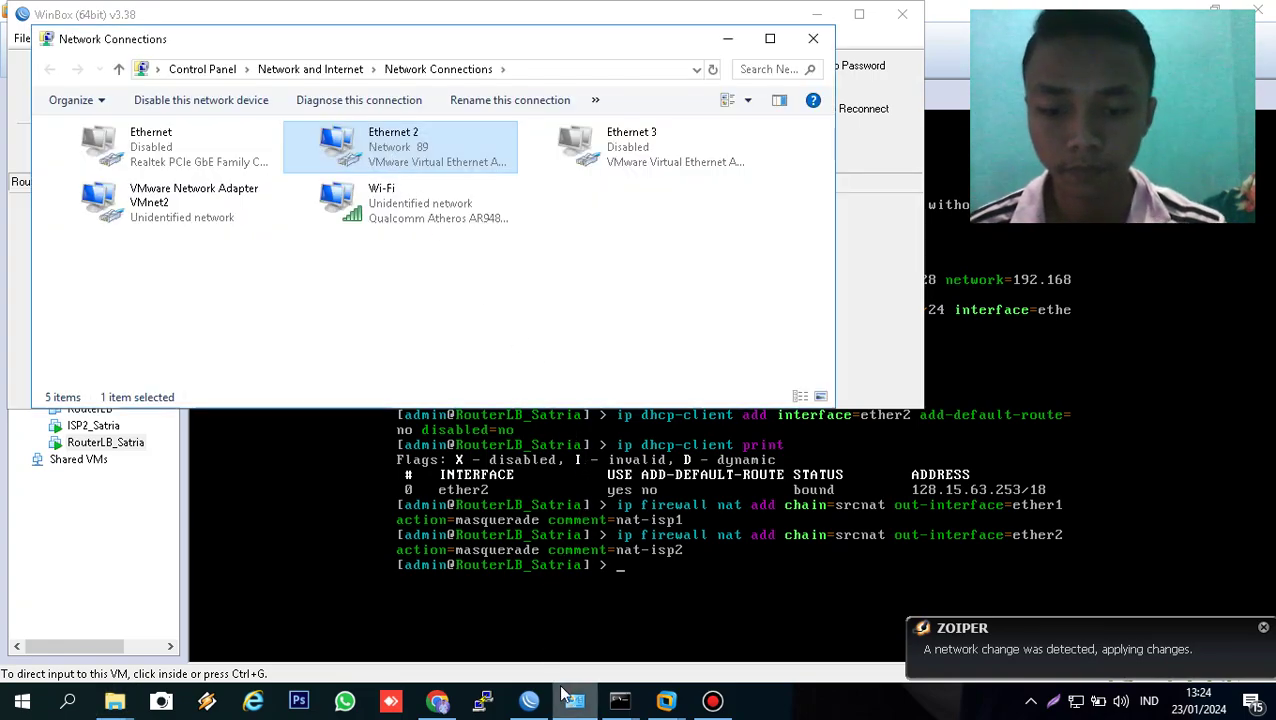
# - Switch between the router and network windows and bring up the open Command Prompt windows
pyautogui.click(565, 697)
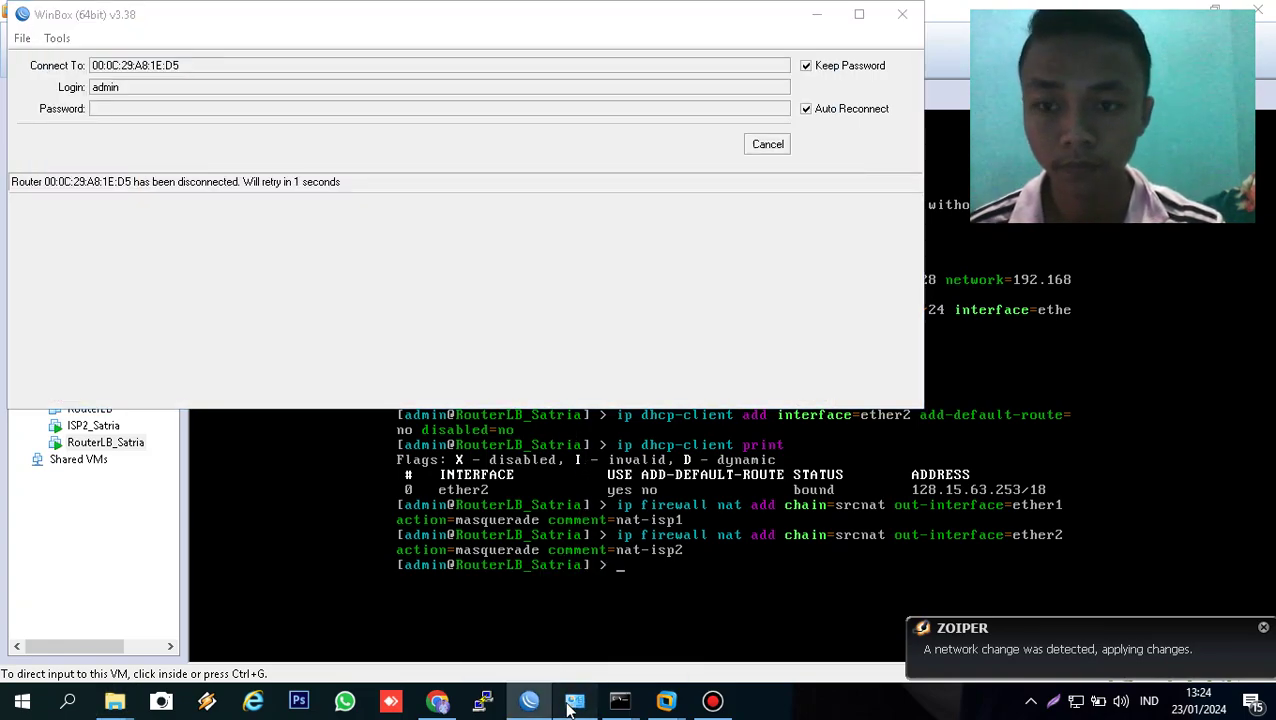
pyautogui.click(570, 705)
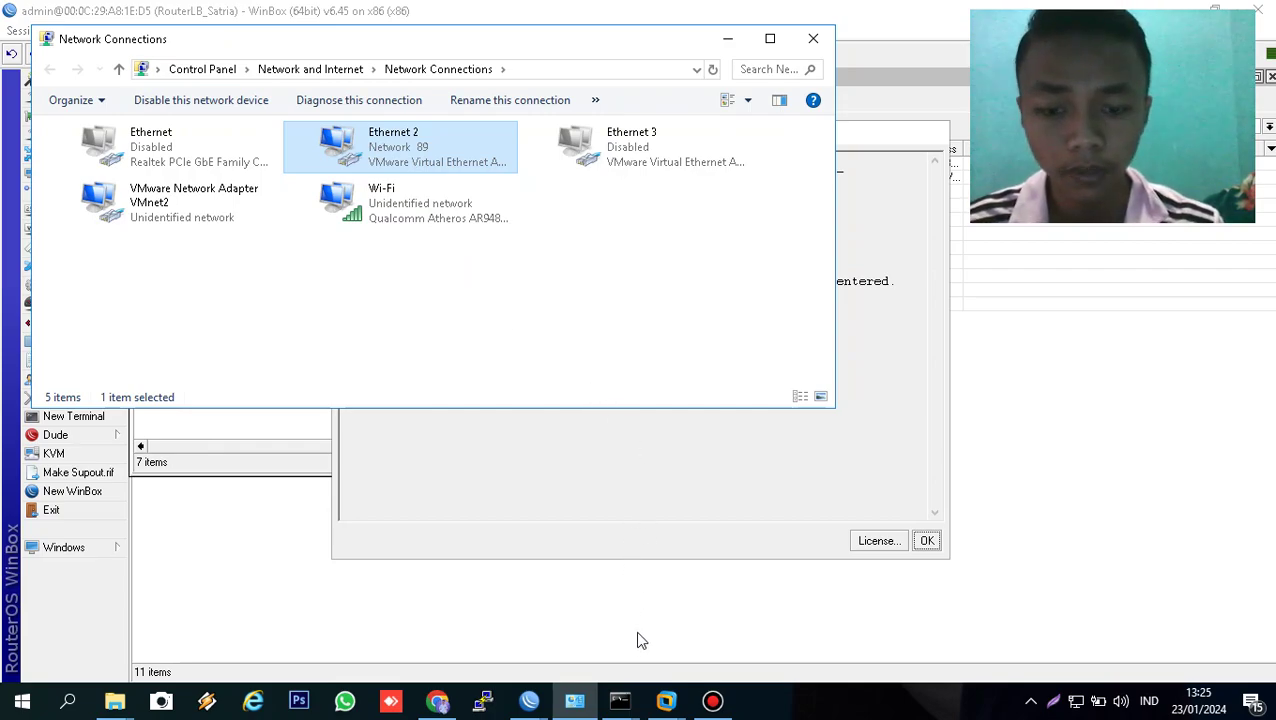
pyautogui.click(620, 700)
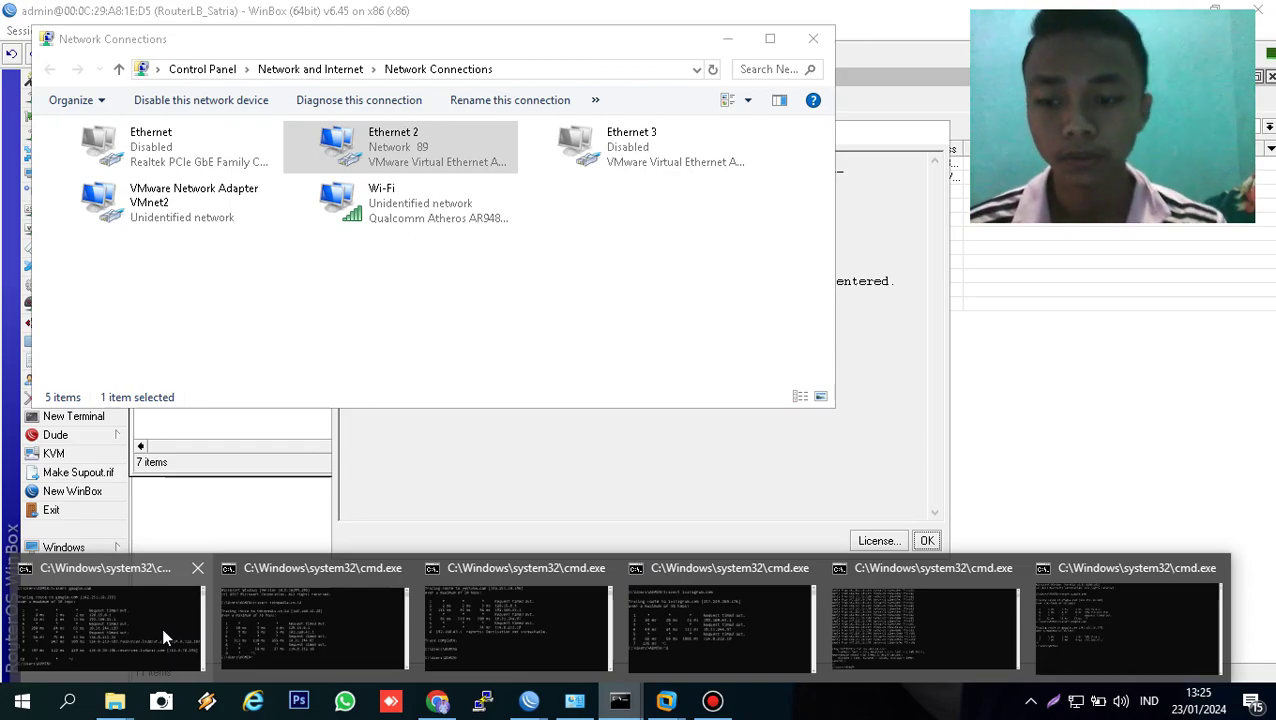
# - Bring forward the google.com, tokopedia.co.id, youtube.com and instagram.com trace windows
pyautogui.click(161, 627)
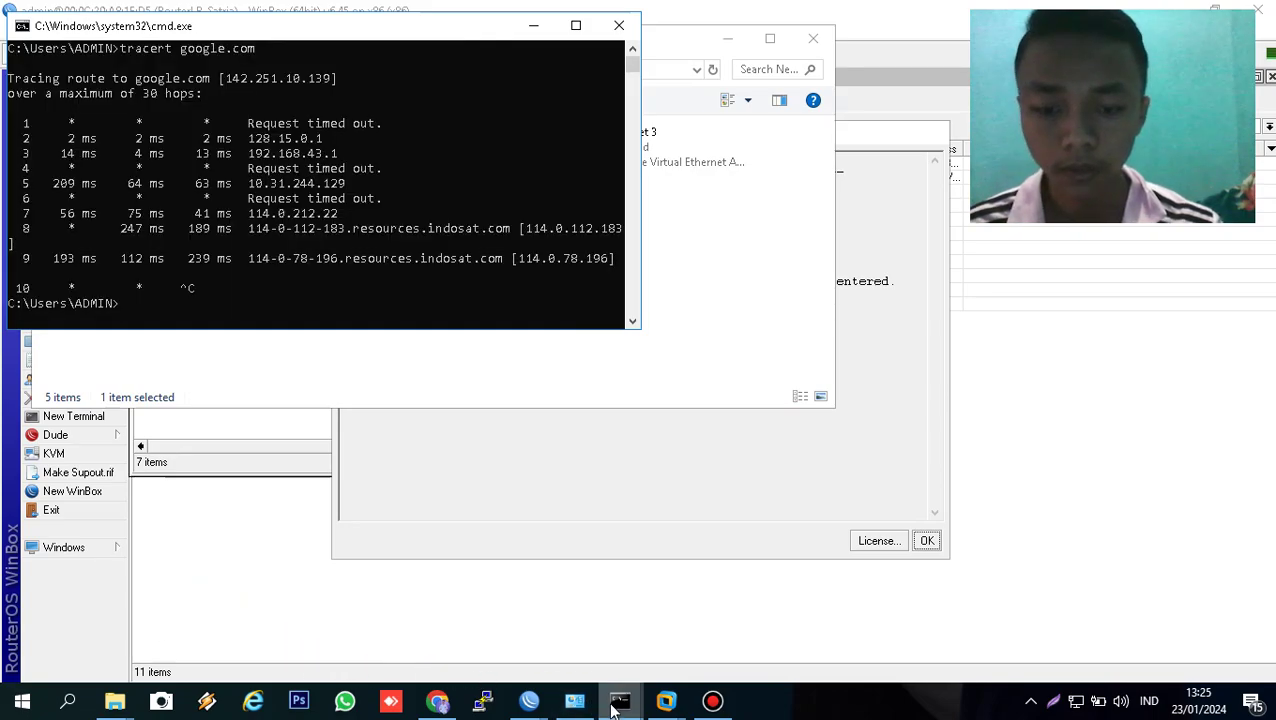
pyautogui.moveTo(620, 700)
pyautogui.click(333, 608)
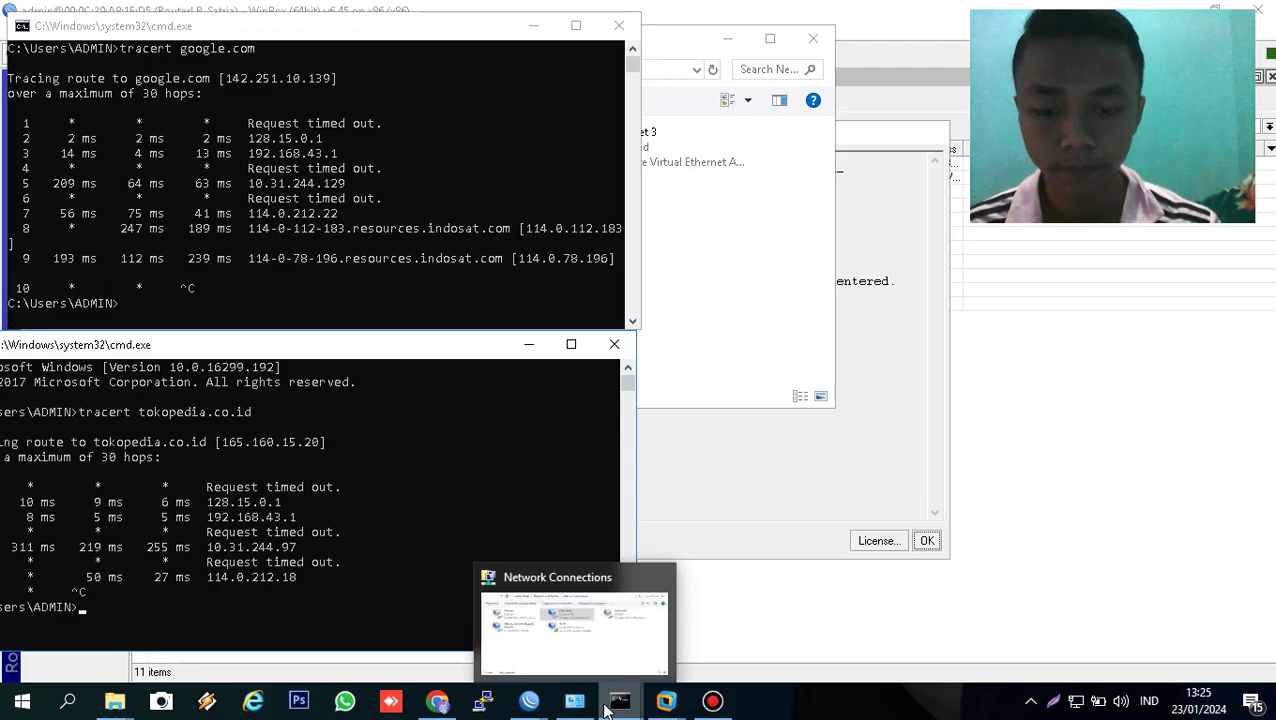
pyautogui.moveTo(606, 702)
pyautogui.click(544, 643)
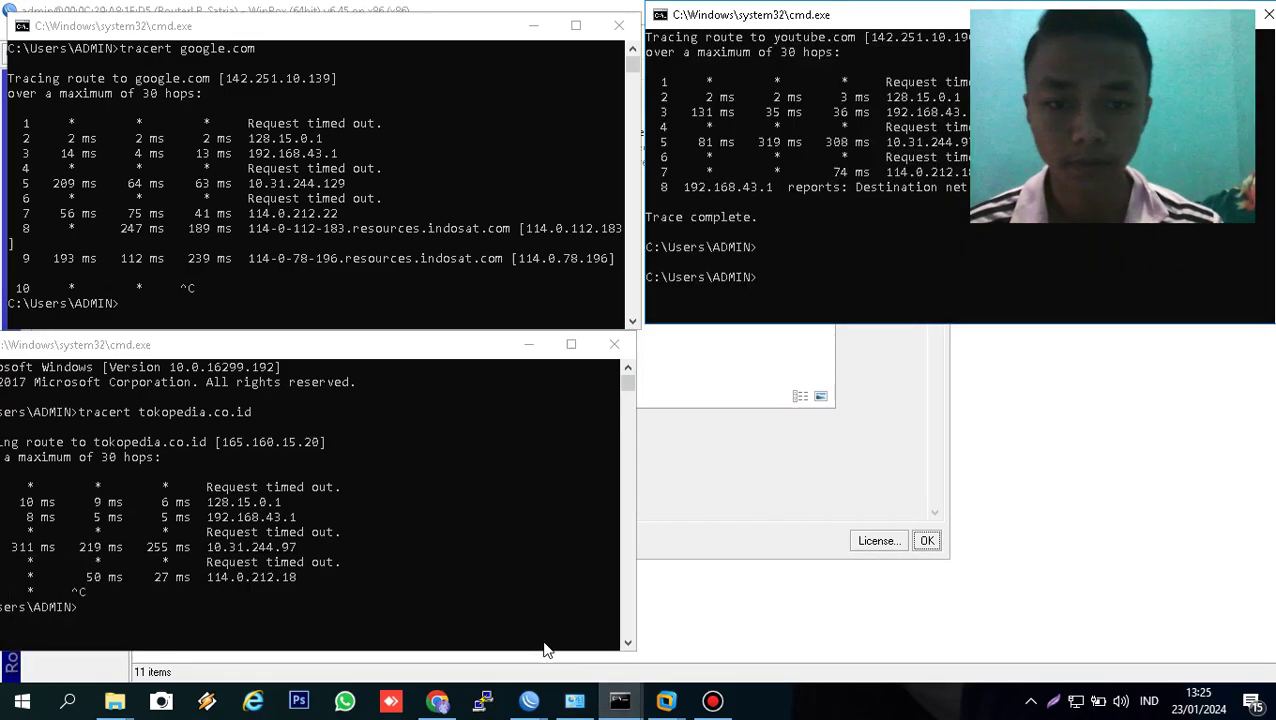
pyautogui.moveTo(644, 708)
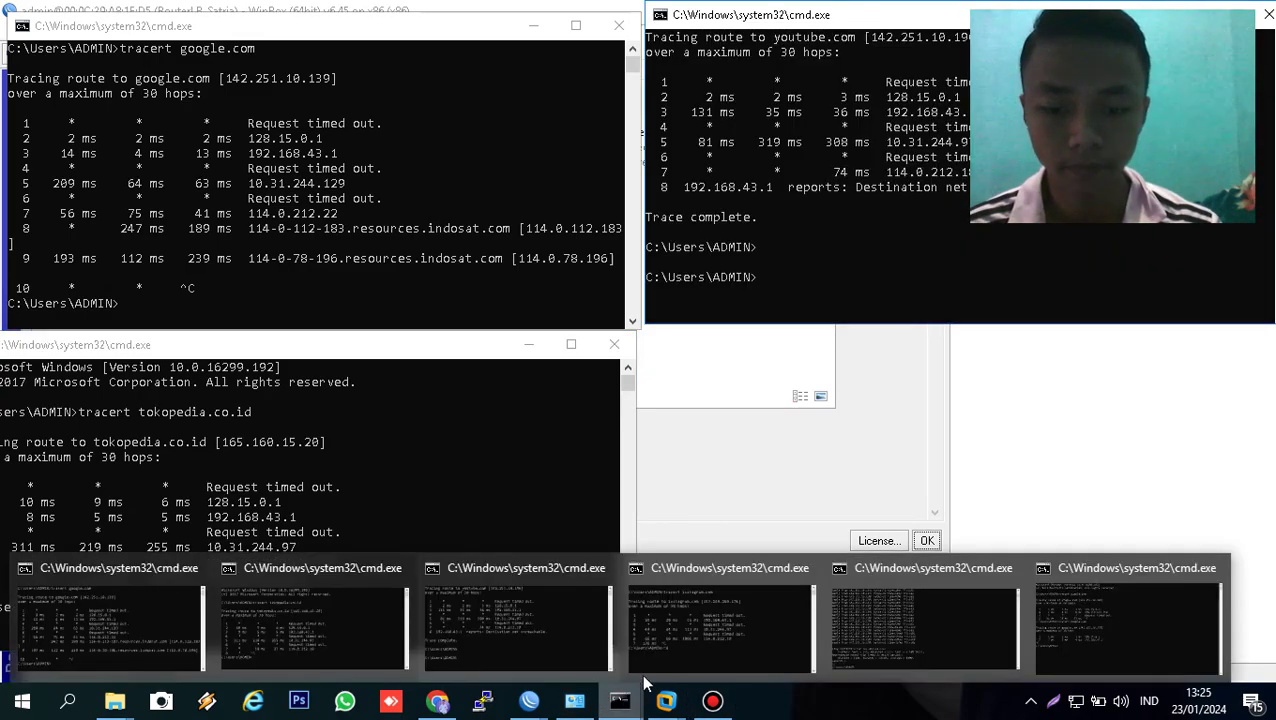
pyautogui.click(718, 643)
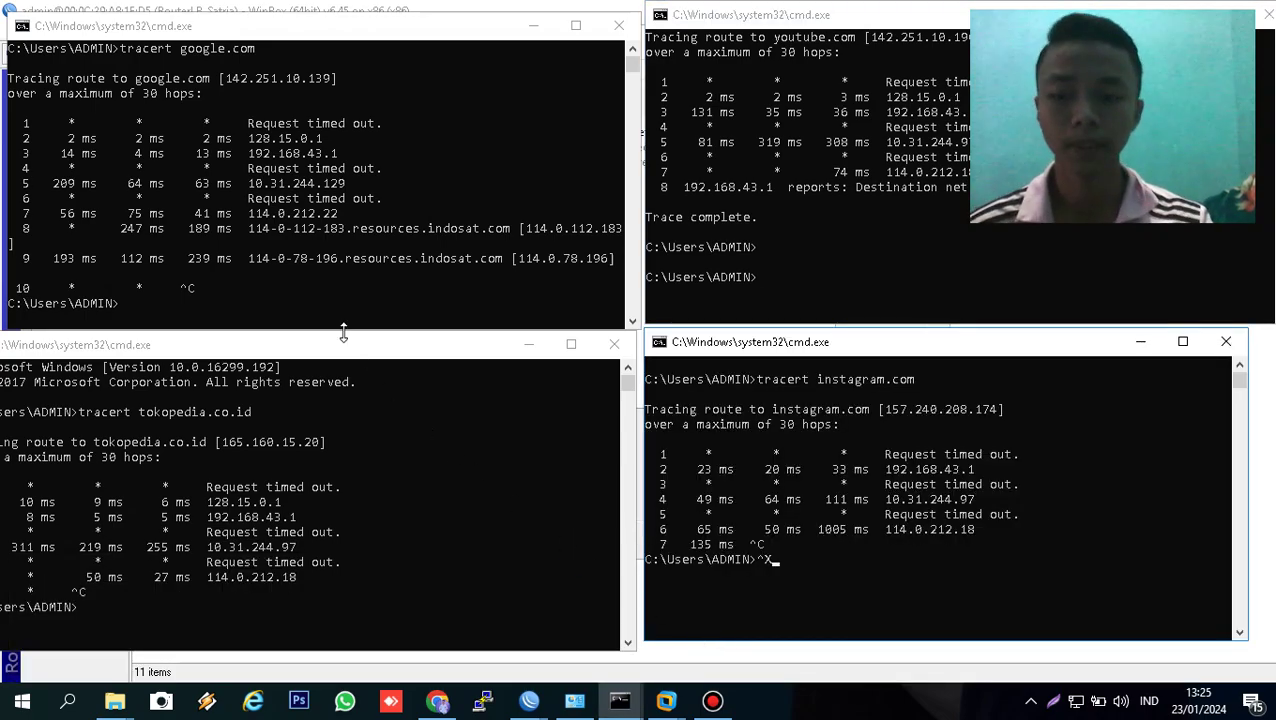
# - Recall the previous tracert command in each of the four windows, then reselect the google.com window
pyautogui.click(306, 305)
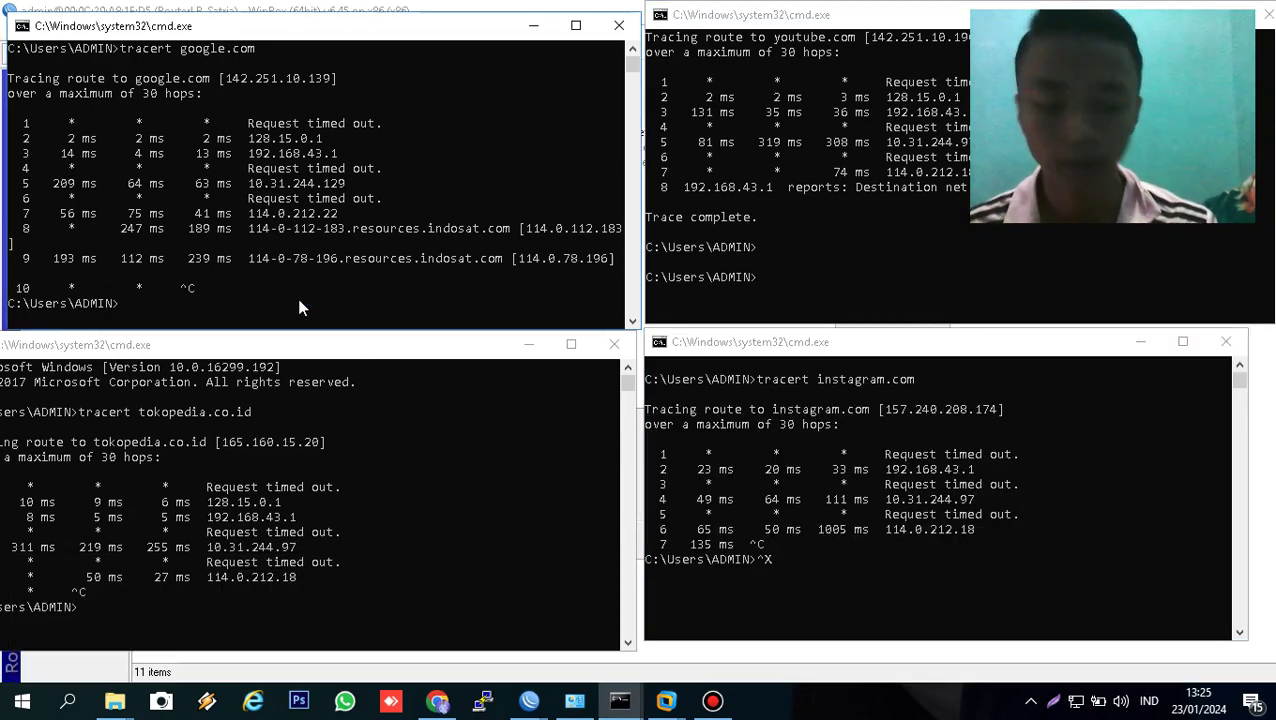
pyautogui.press('Up')
pyautogui.click(823, 270)
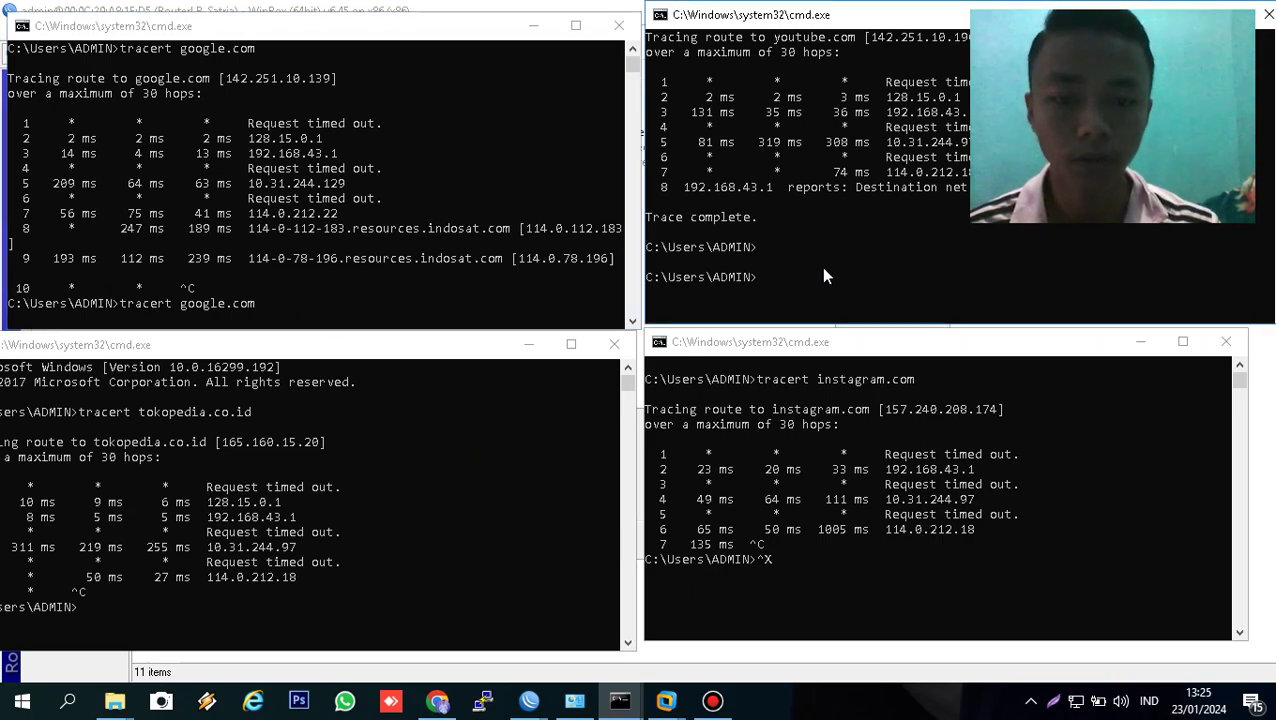
pyautogui.press('Up')
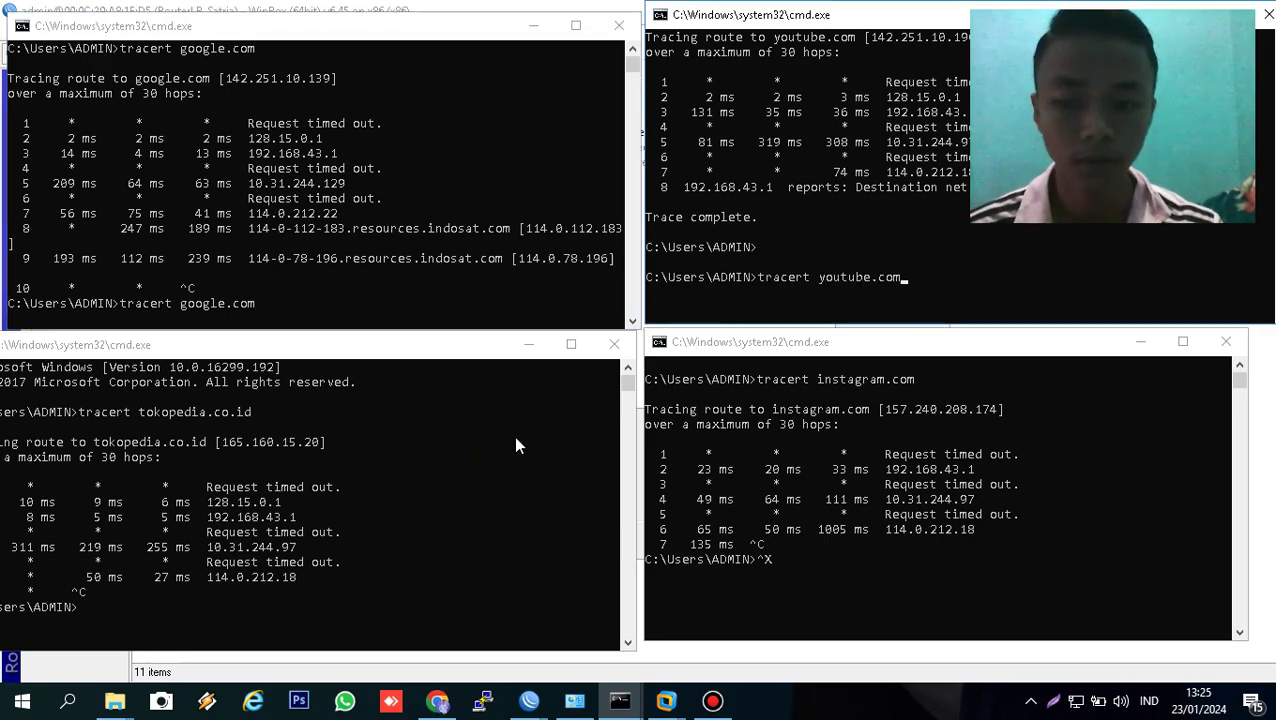
pyautogui.click(452, 485)
pyautogui.press('Up')
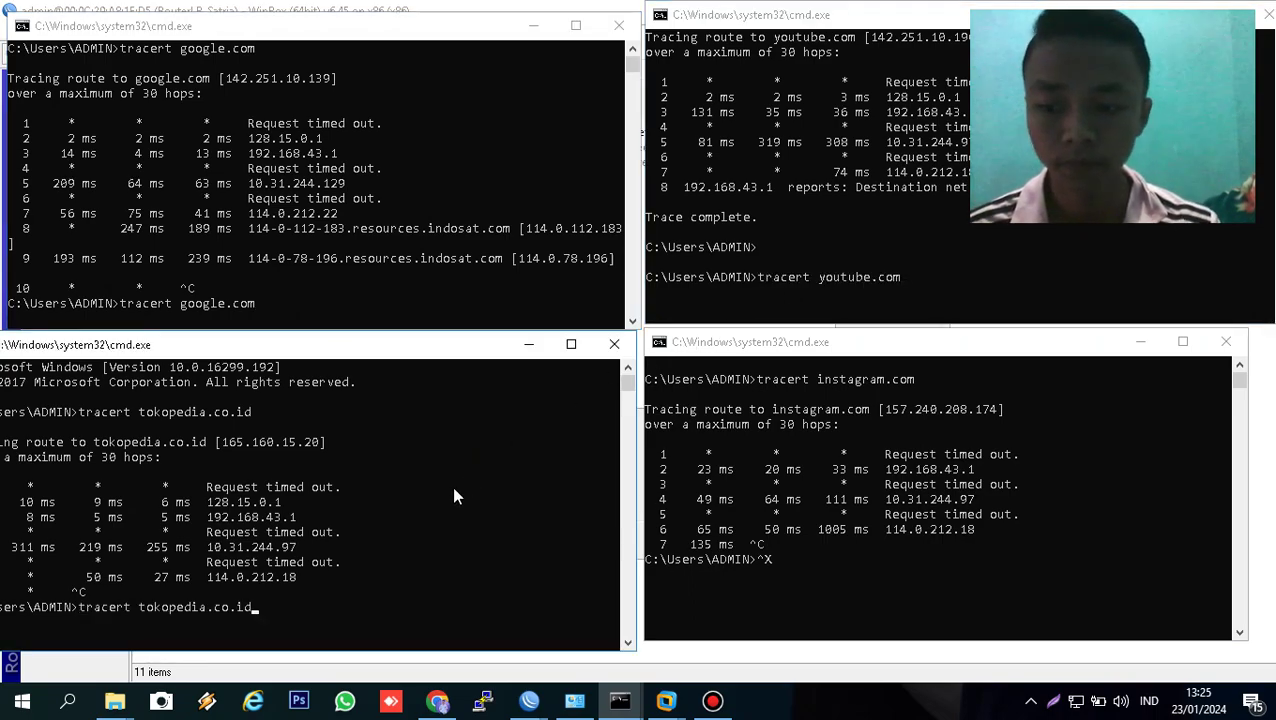
pyautogui.click(930, 526)
pyautogui.press('BackSpace')
pyautogui.press('Up')
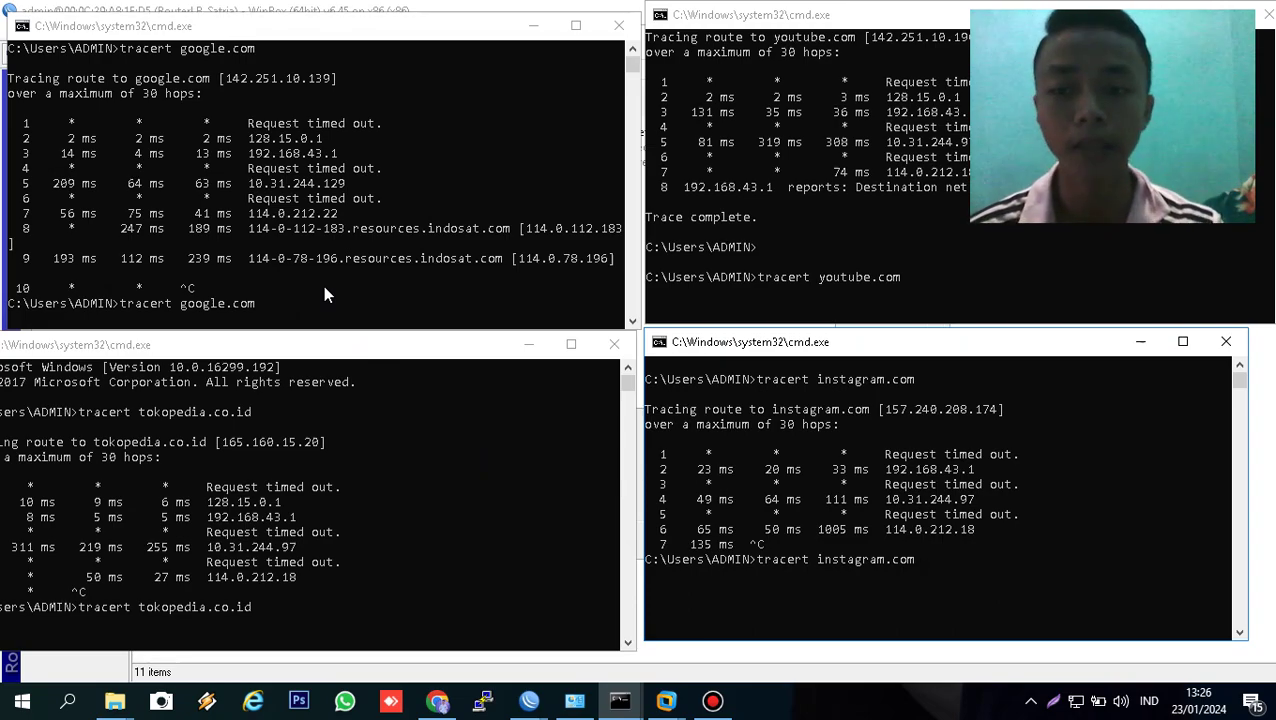
pyautogui.click(281, 296)
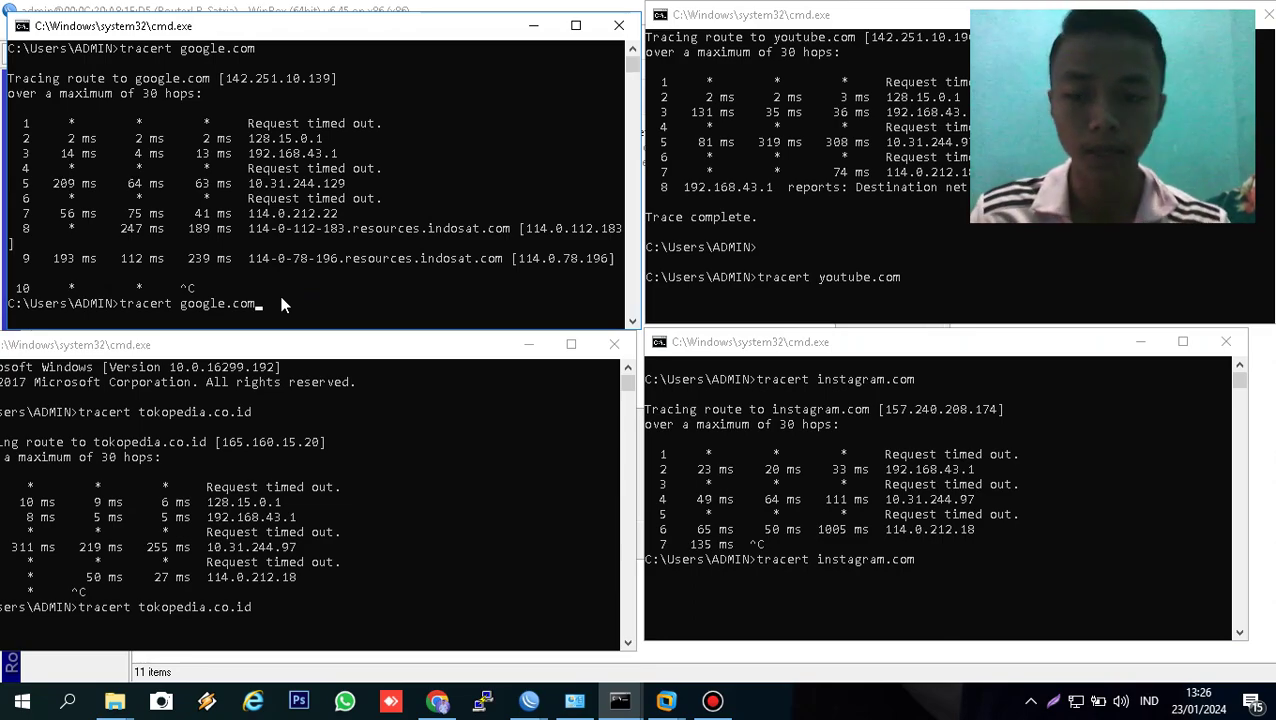
# - Rerun the tracerts to google.com, youtube.com, tokopedia.co.id and instagram.com
pyautogui.press('Return')
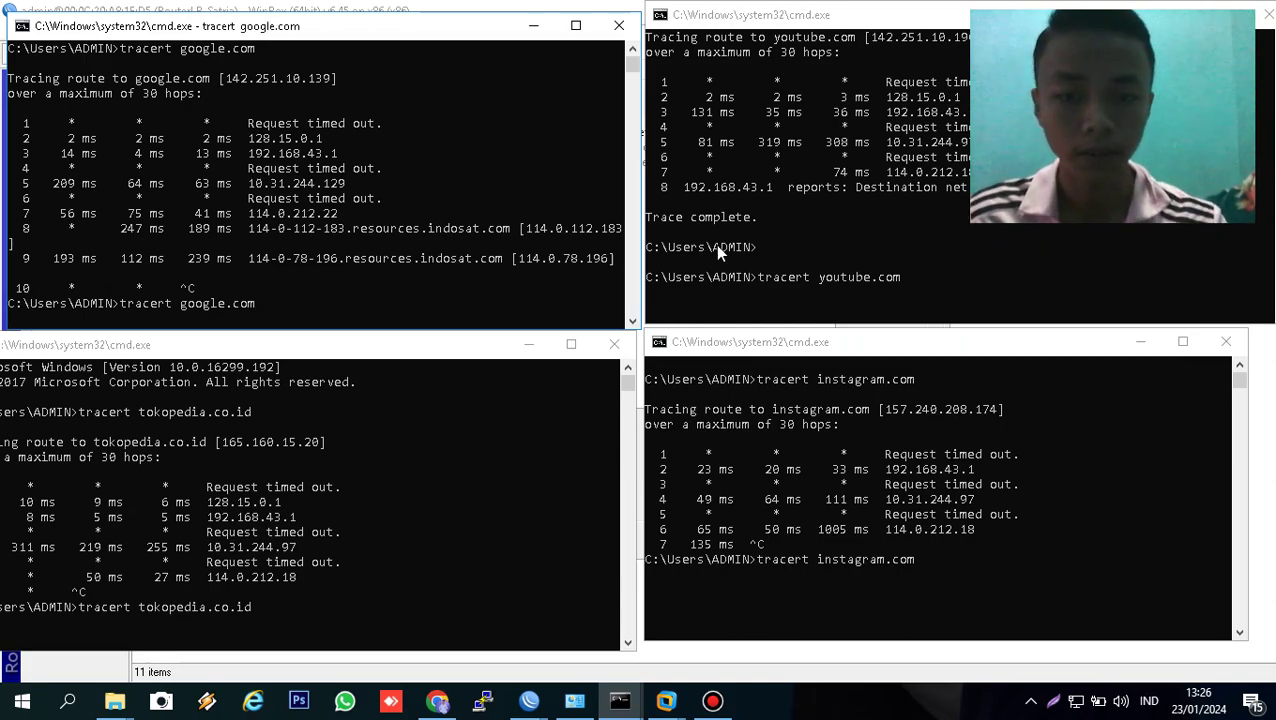
pyautogui.click(743, 247)
pyautogui.press('Return')
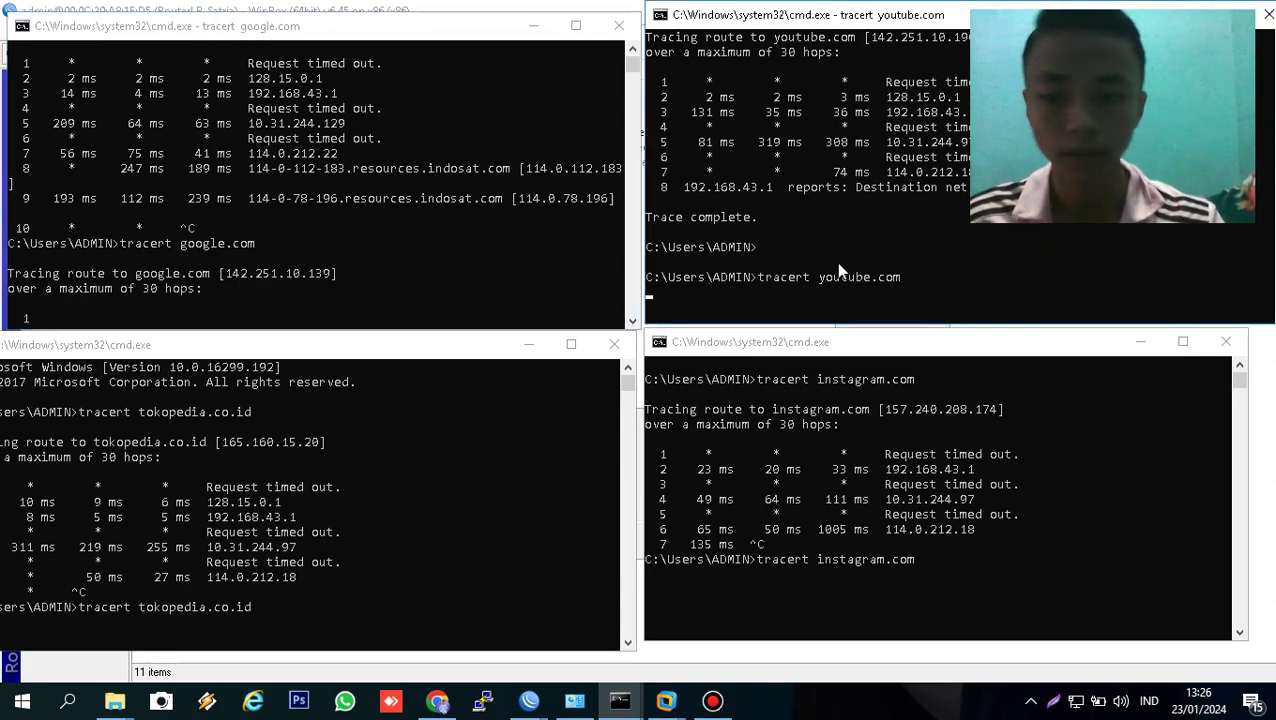
pyautogui.click(465, 539)
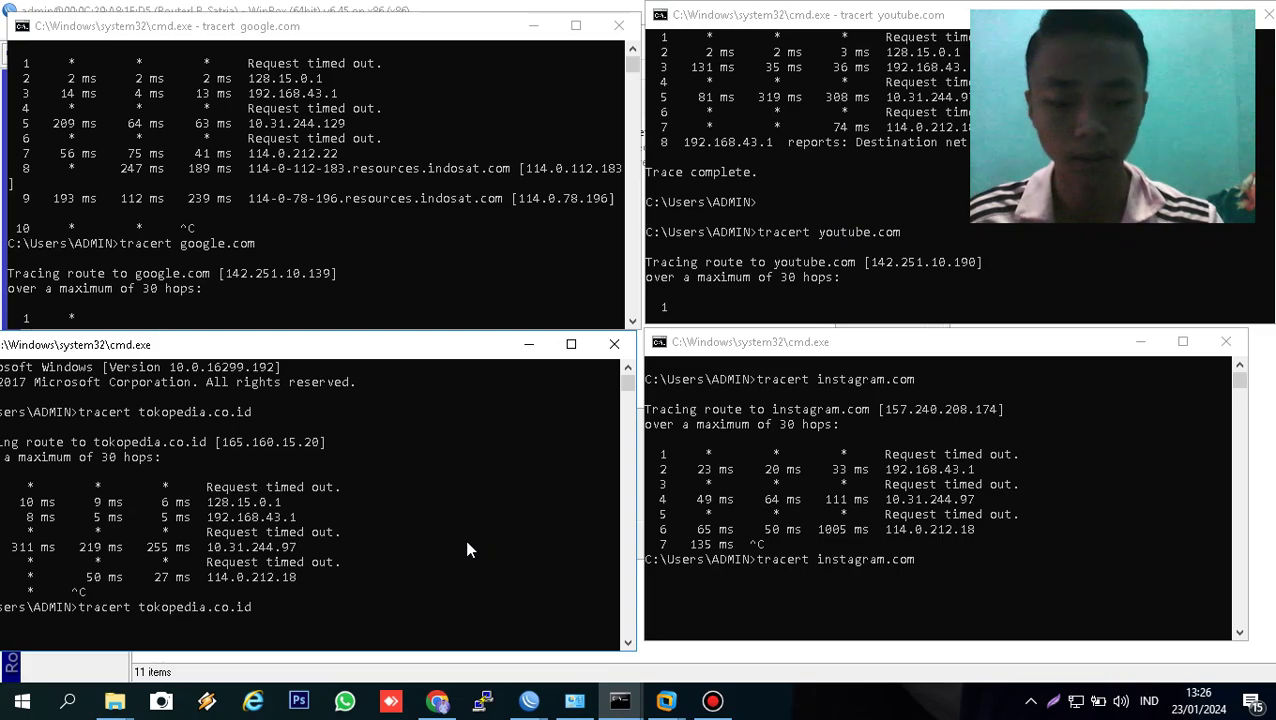
pyautogui.press('Return')
pyautogui.click(895, 616)
pyautogui.press('Return')
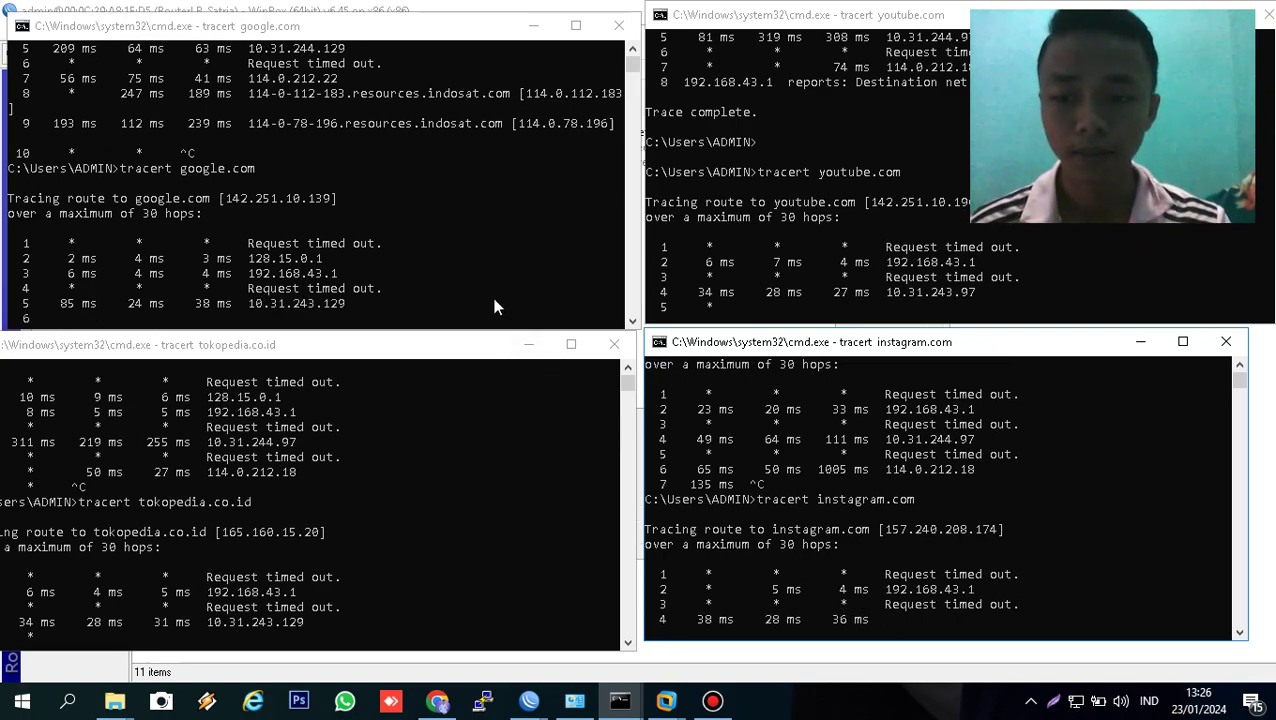
# - Abort each traceroute with Ctrl+C: instagram.com, tokopedia.co.id, google.com and youtube.com
pyautogui.hotkey('ctrl', 'c')
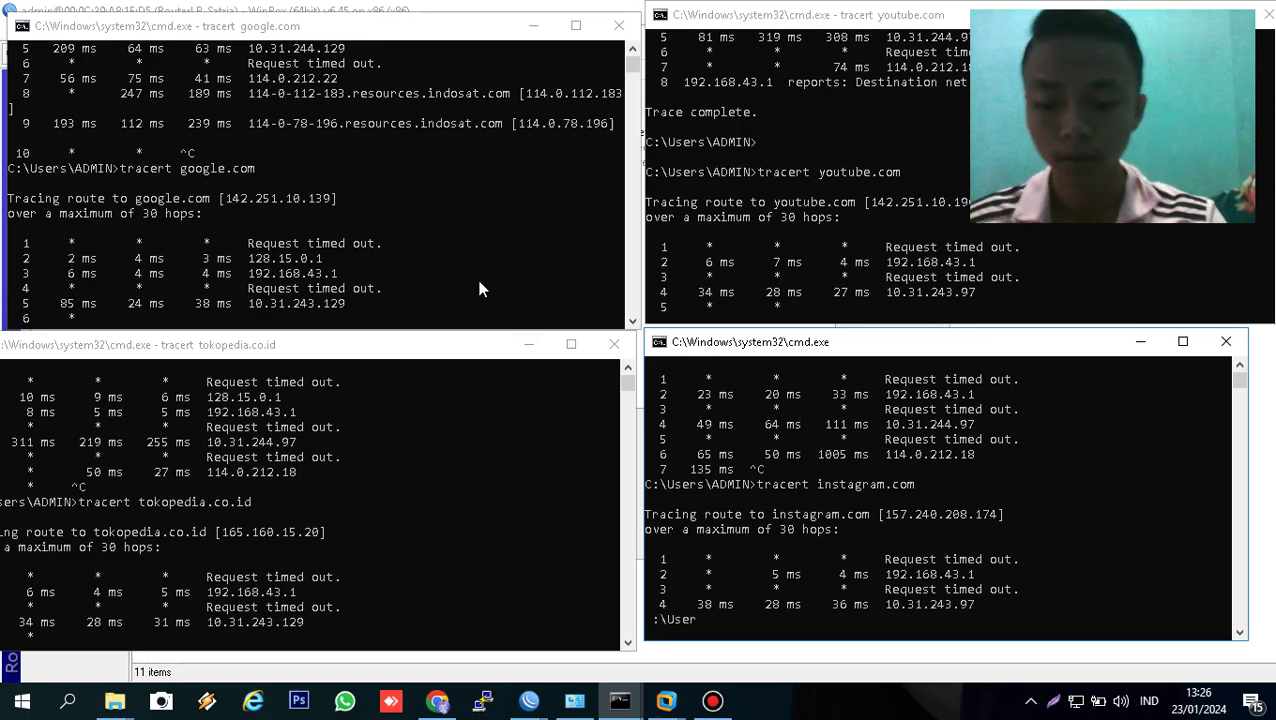
pyautogui.click(296, 350)
pyautogui.hotkey('ctrl', 'c')
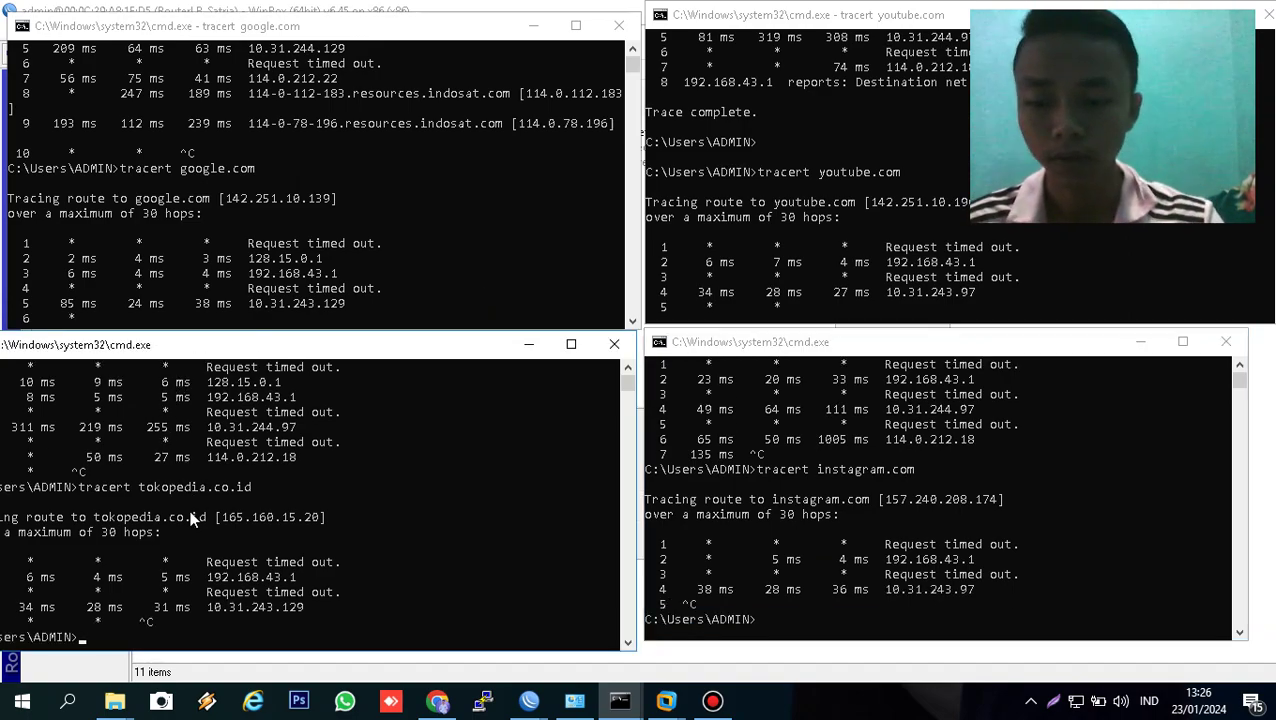
pyautogui.click(263, 275)
pyautogui.hotkey('ctrl', 'c')
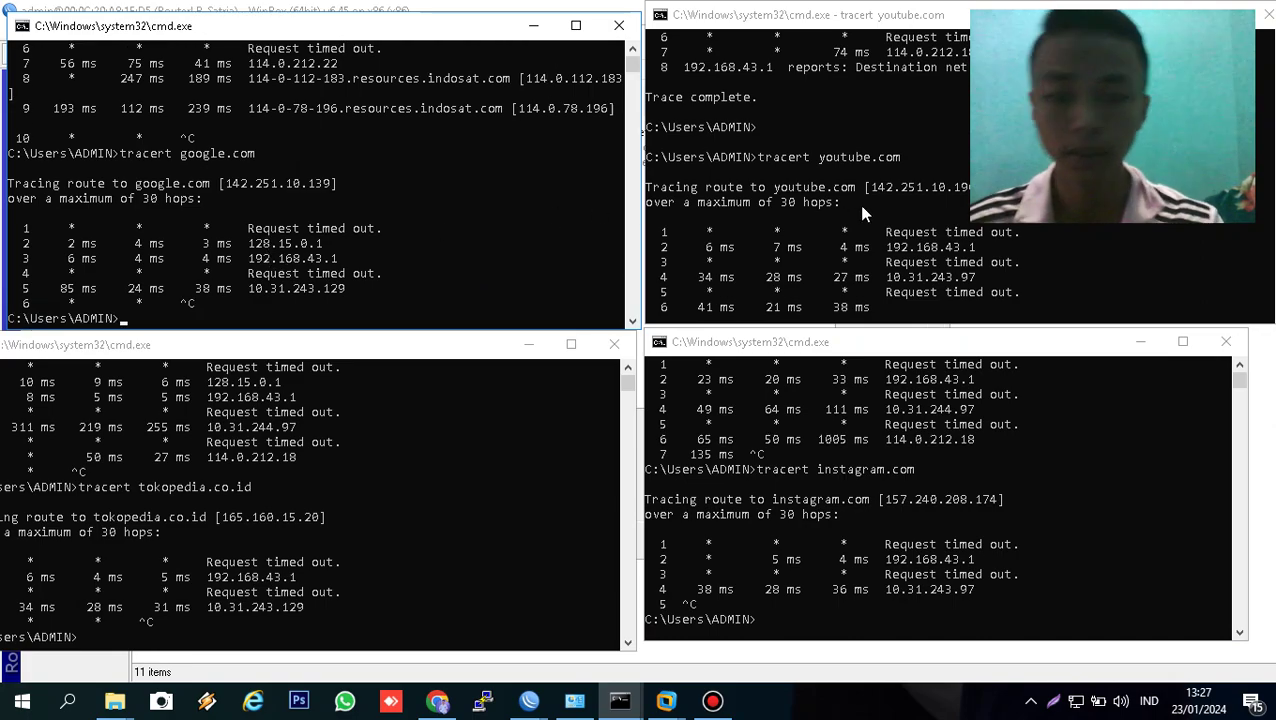
pyautogui.click(911, 214)
pyautogui.hotkey('ctrl', 'c')
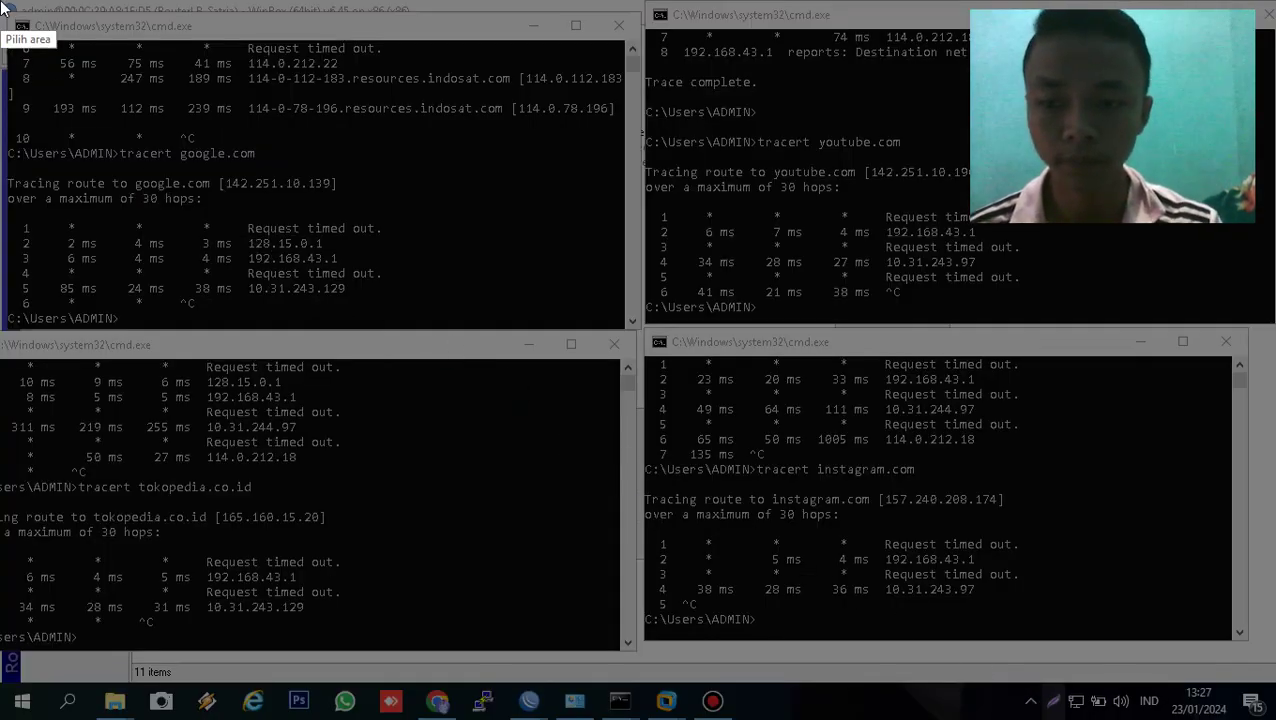
# - Capture the whole screen with Lightshot and save it as NO 1
pyautogui.moveTo(3, 6); pyautogui.dragTo(263, 88)
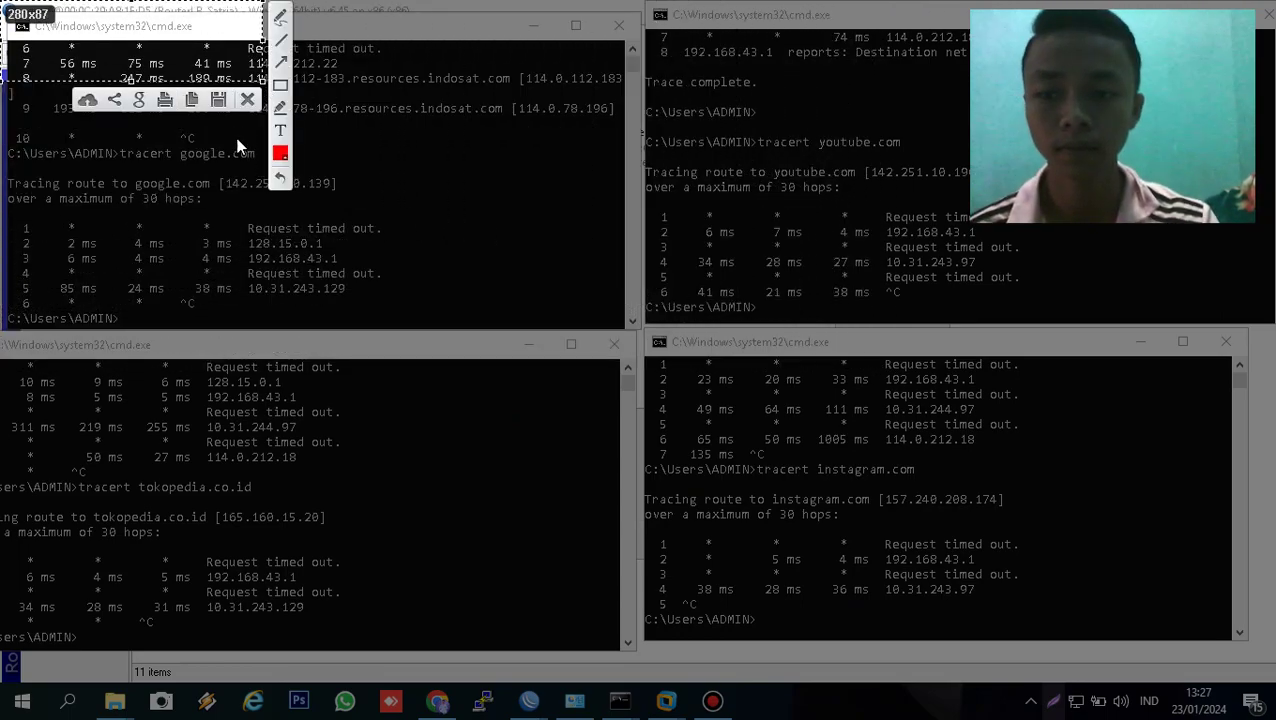
pyautogui.click(246, 100)
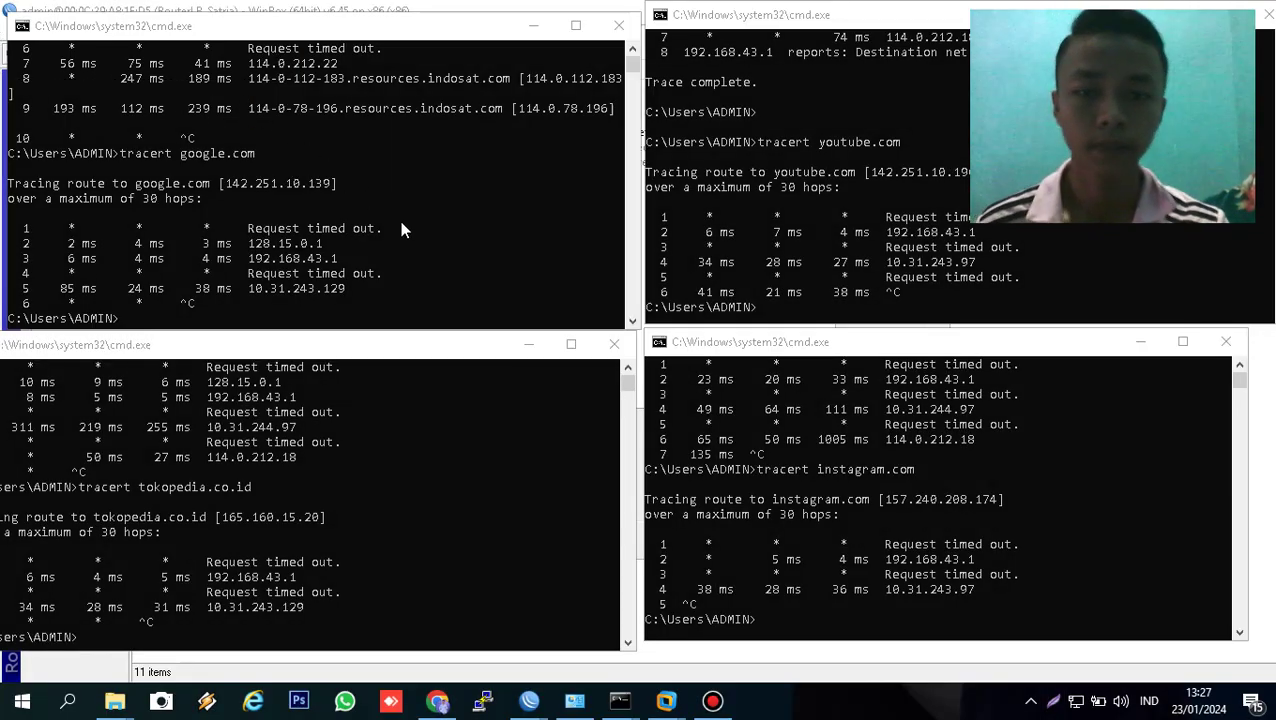
pyautogui.click(1052, 703)
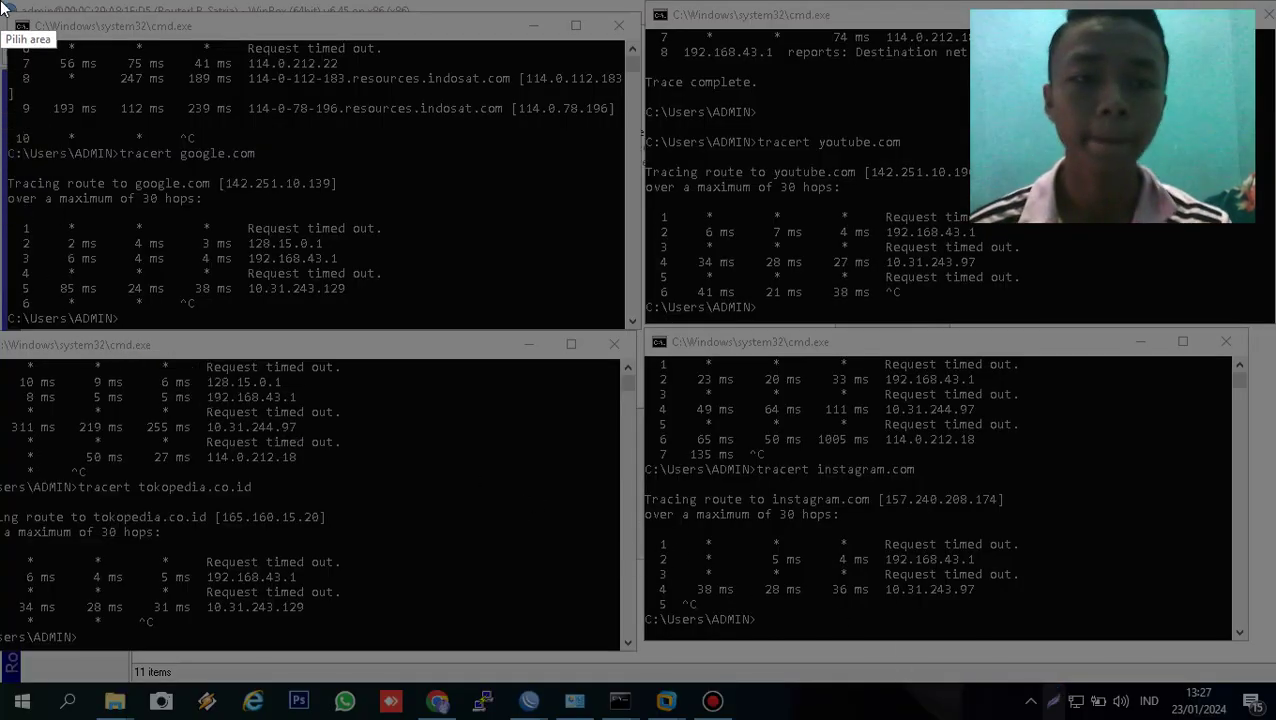
pyautogui.moveTo(0, 0); pyautogui.dragTo(1275, 719)
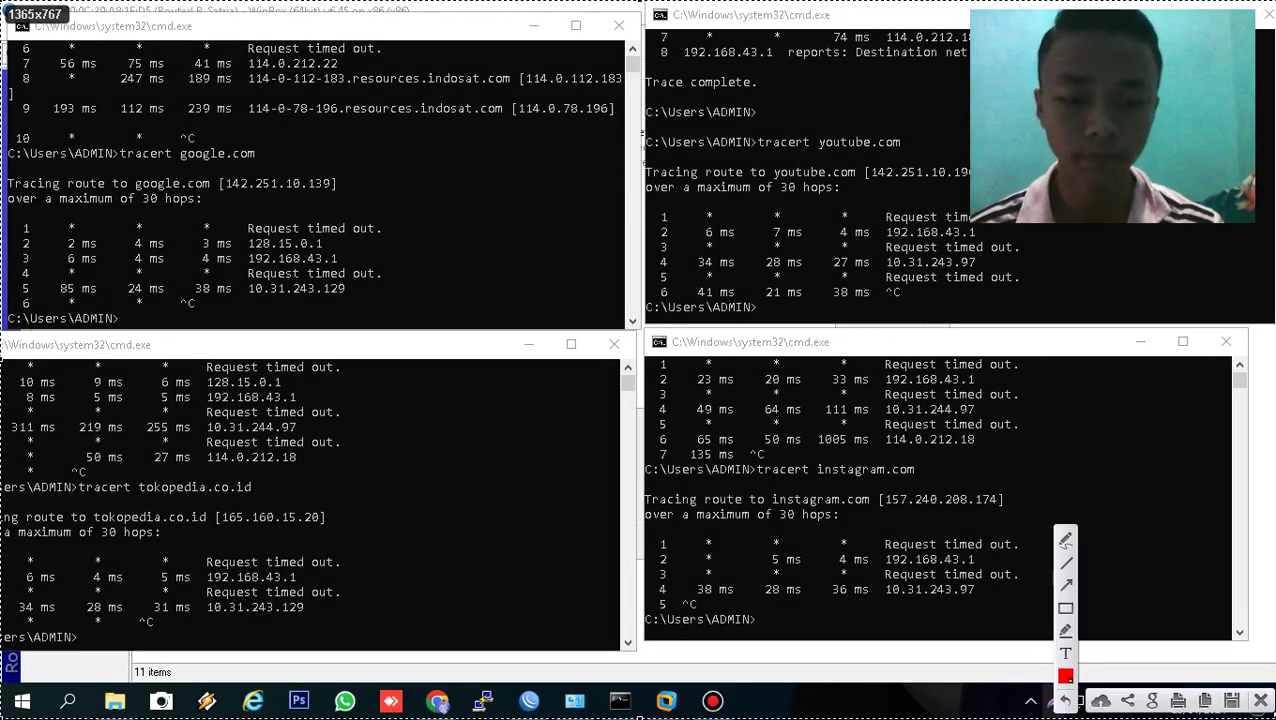
pyautogui.click(1230, 699)
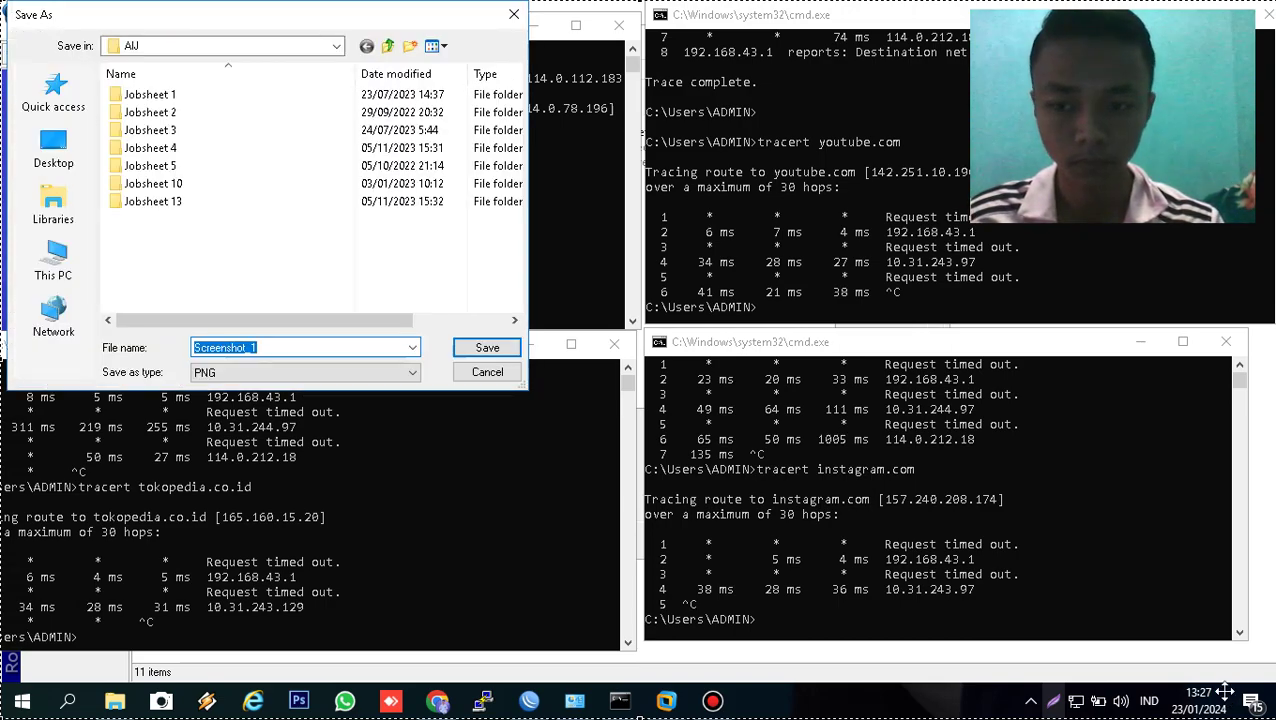
pyautogui.write('NO 1')
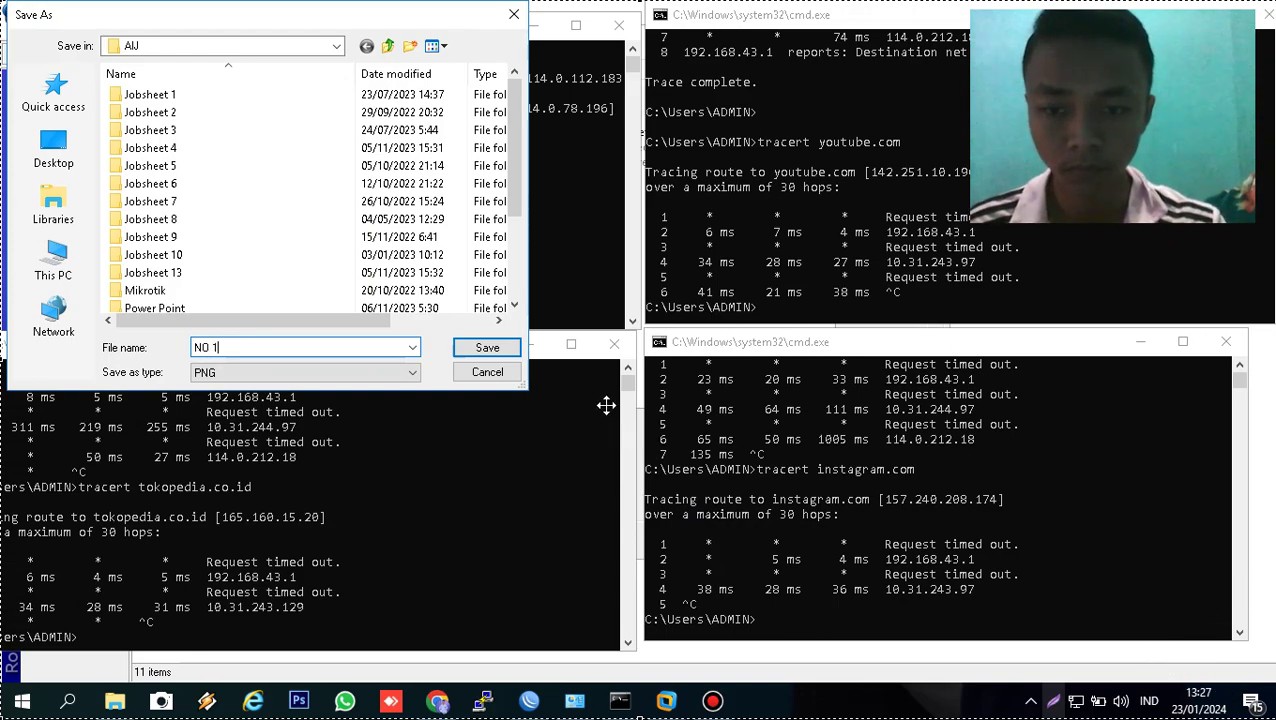
pyautogui.click(492, 350)
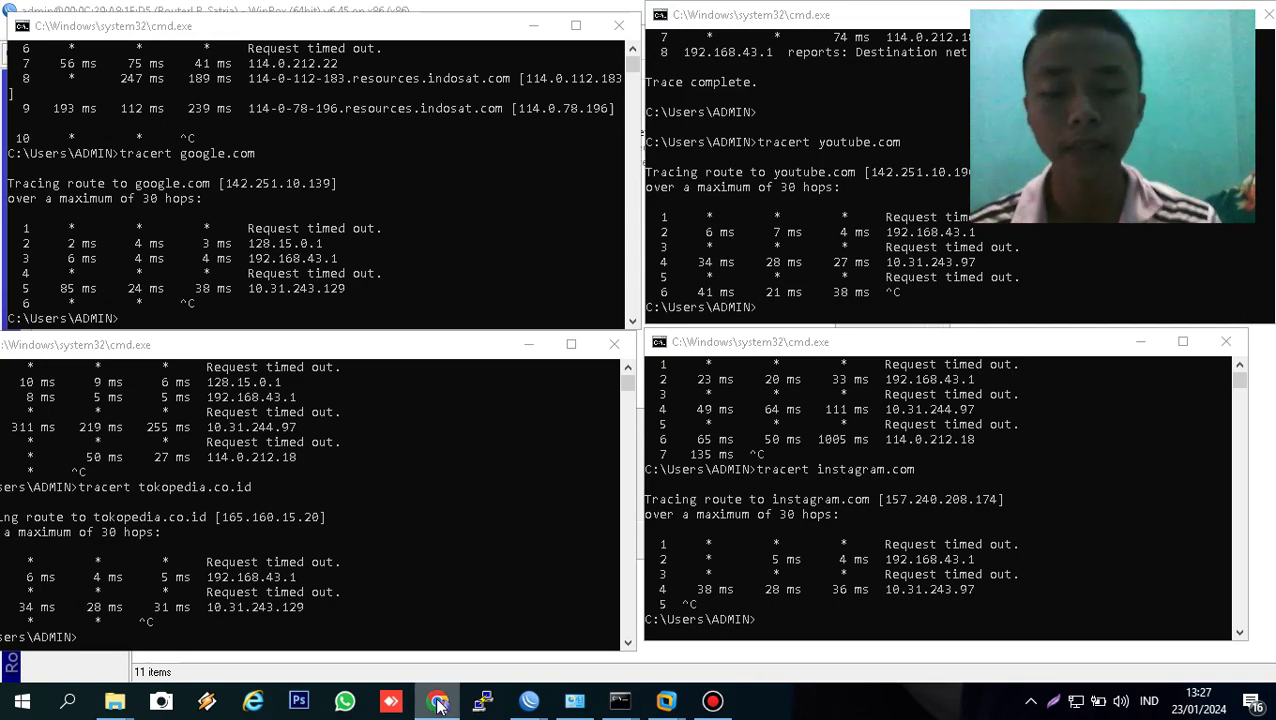
# - Trigger another capture with Shift+Print and return to the WinBox router session
pyautogui.press('shift+Print')
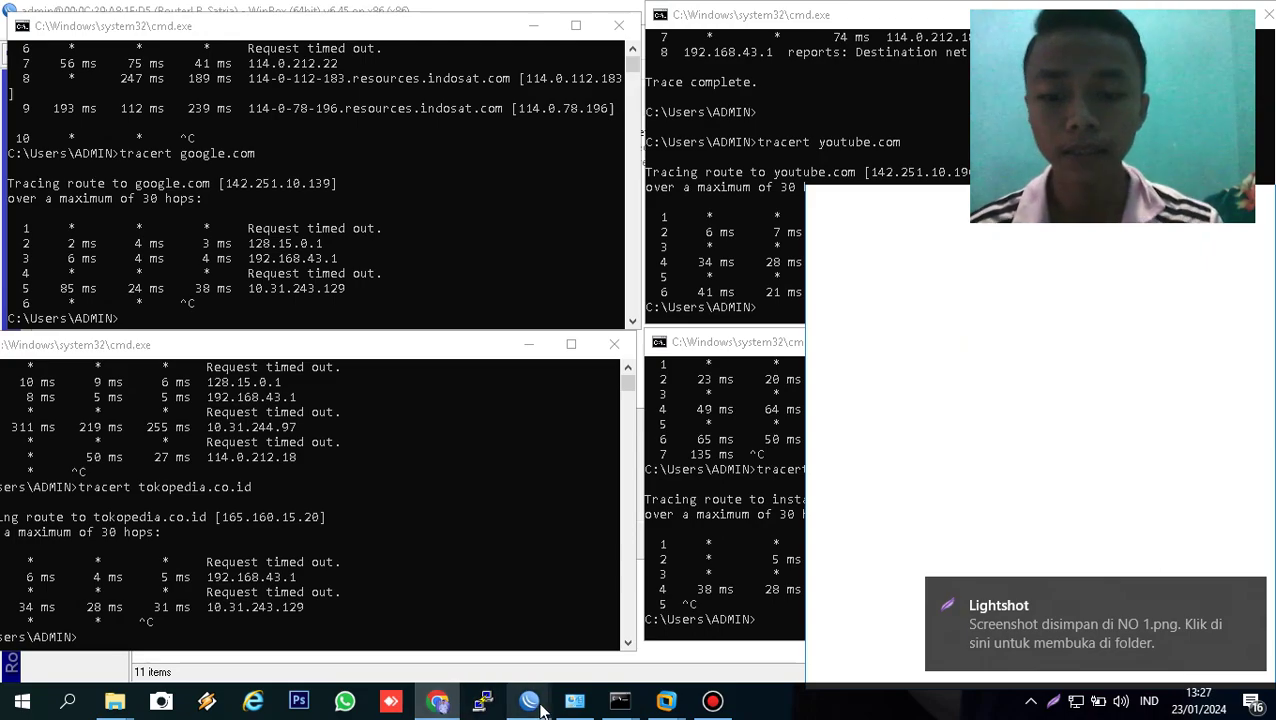
pyautogui.moveTo(536, 705)
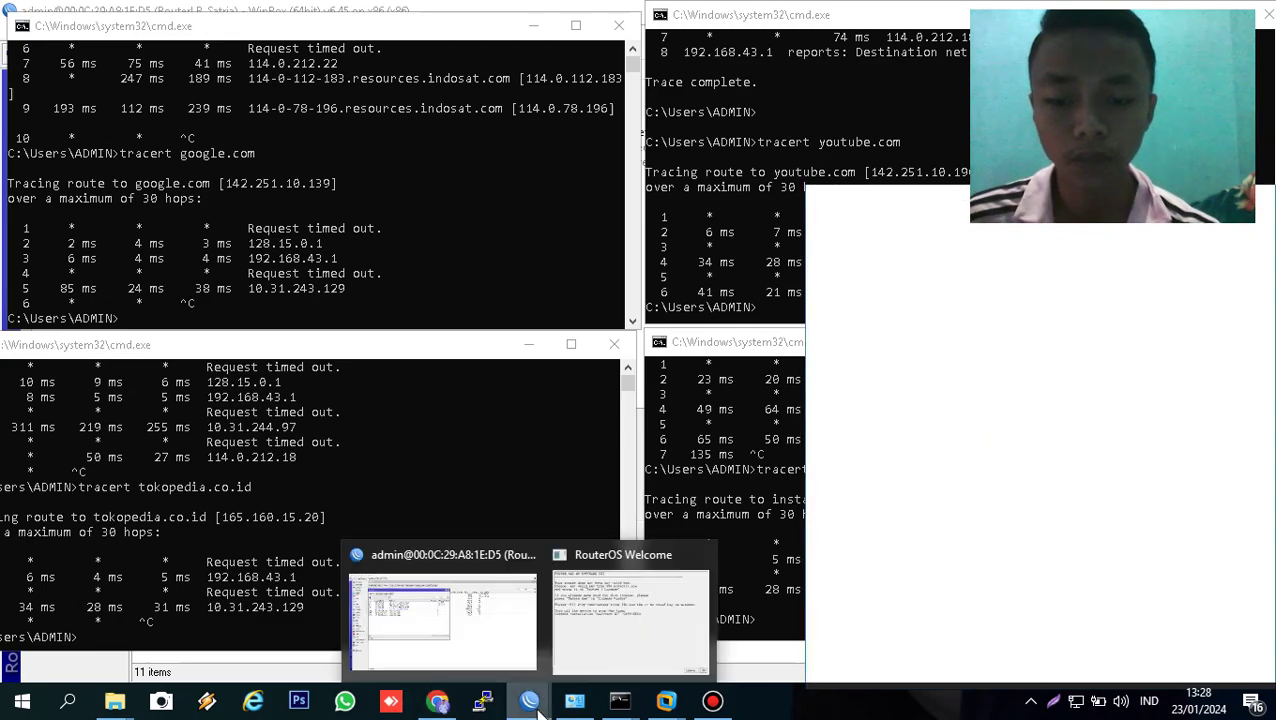
pyautogui.click(508, 648)
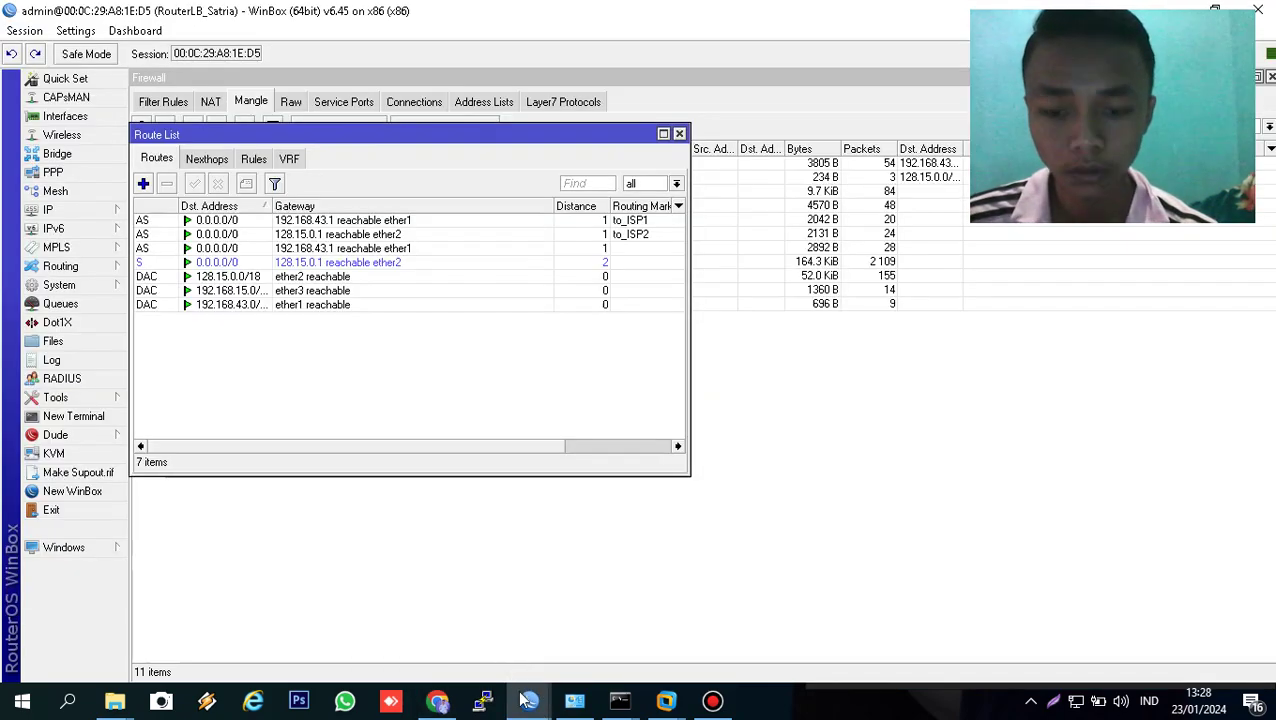
# - Dismiss the RouterOS licence welcome message
pyautogui.moveTo(530, 705)
pyautogui.click(632, 630)
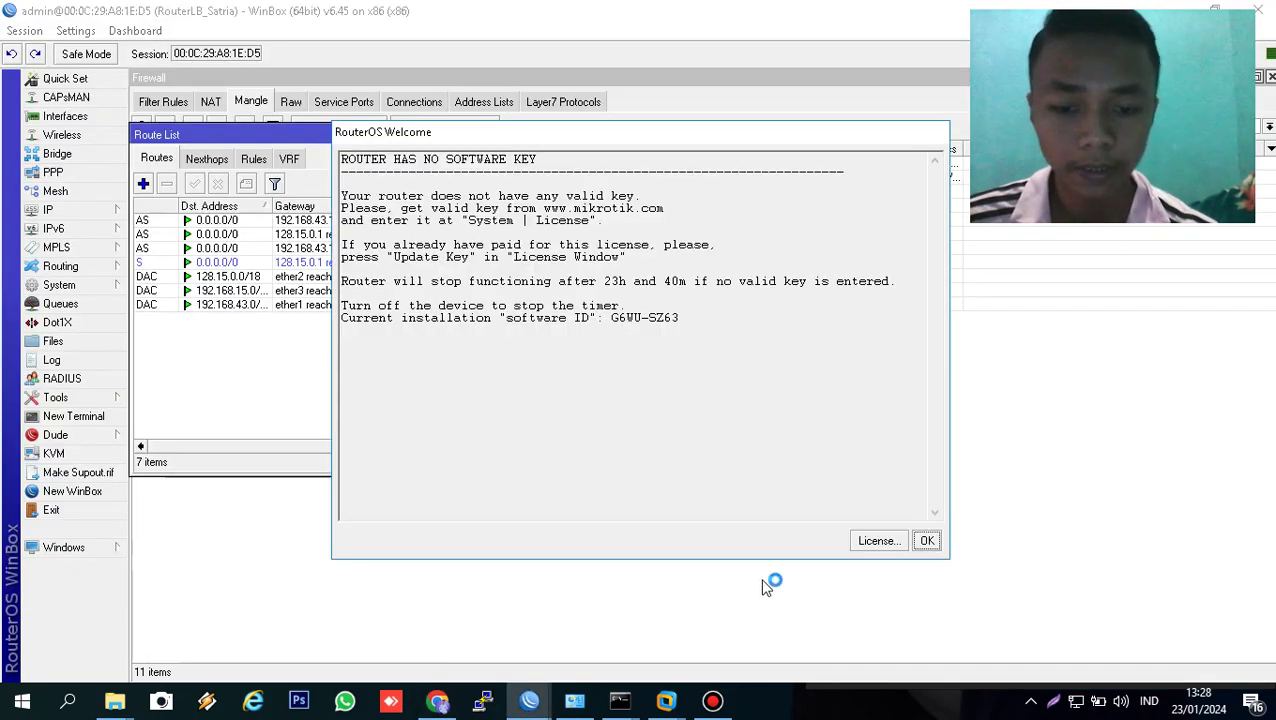
pyautogui.click(928, 540)
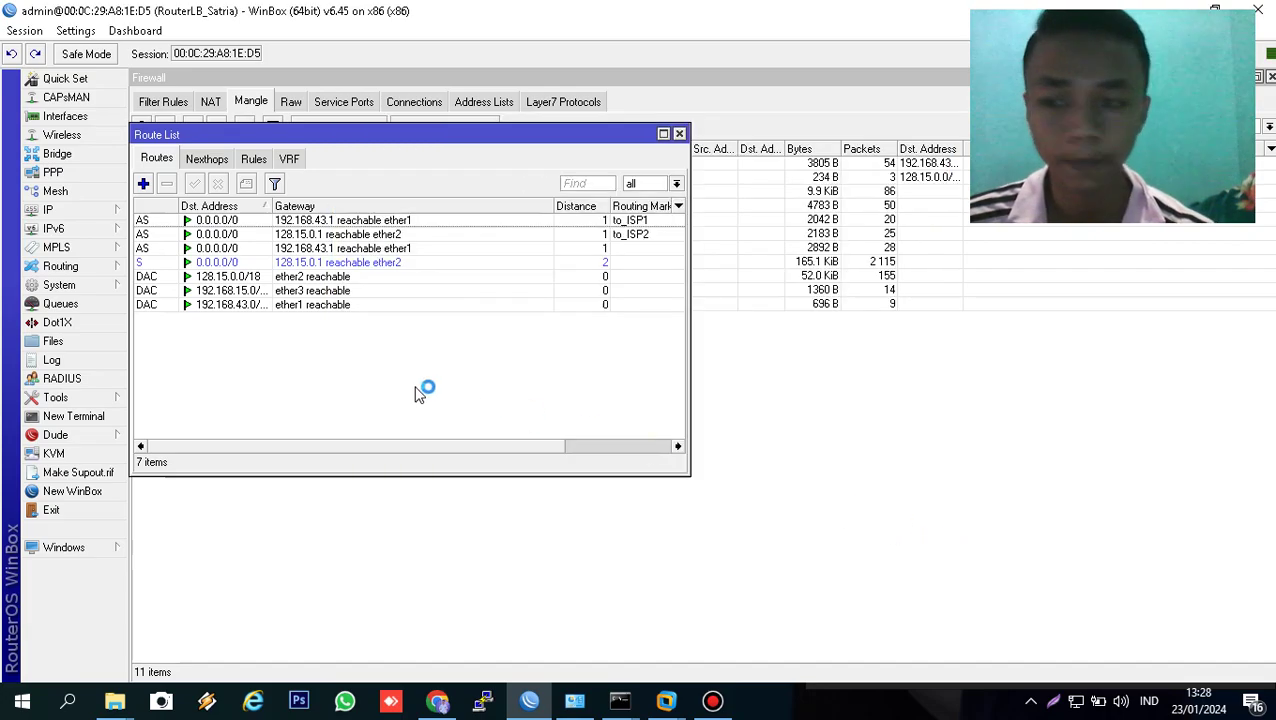
# - Open the ether1 and ether2 Traffic tabs from Interfaces and place the windows side by side
pyautogui.click(65, 117)
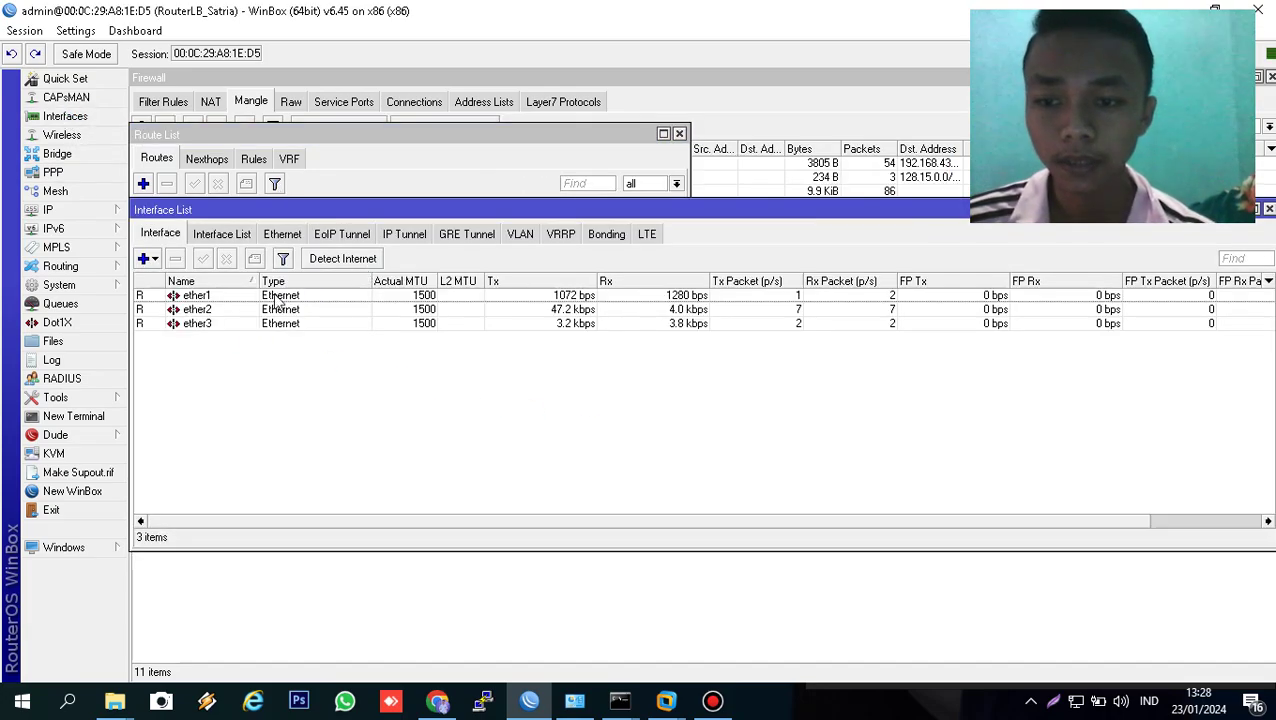
pyautogui.doubleClick(237, 298)
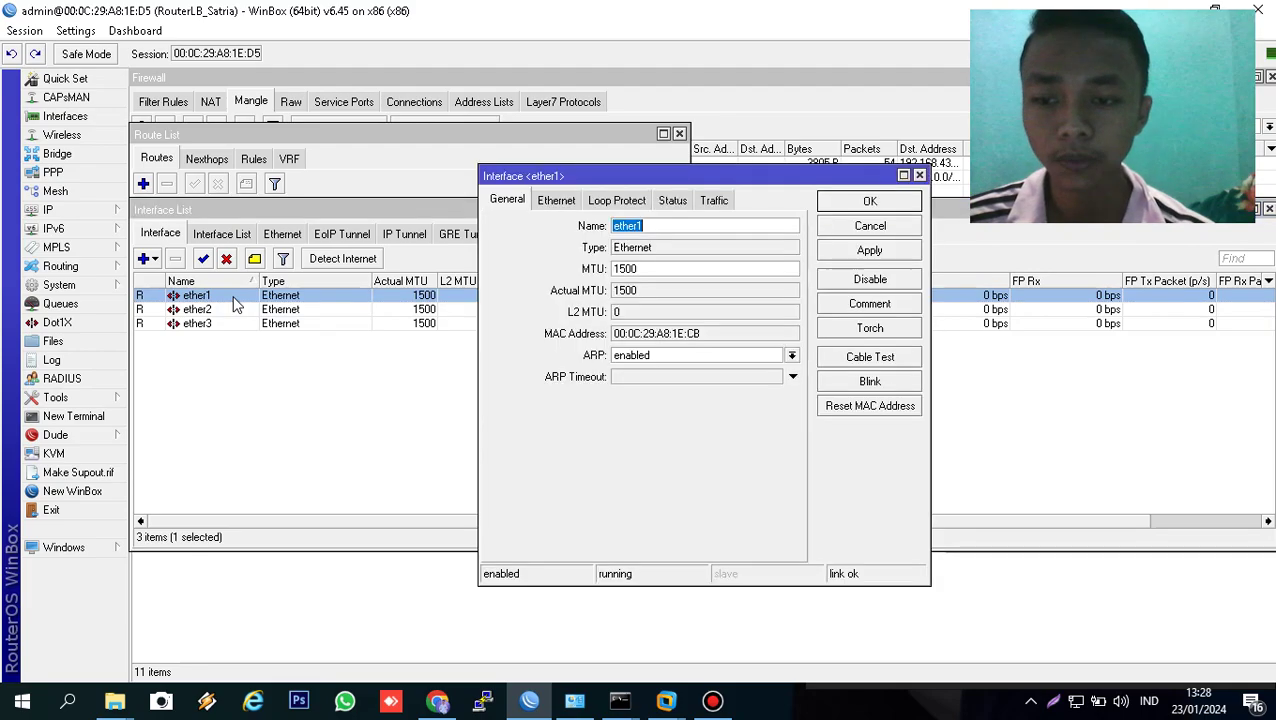
pyautogui.click(724, 199)
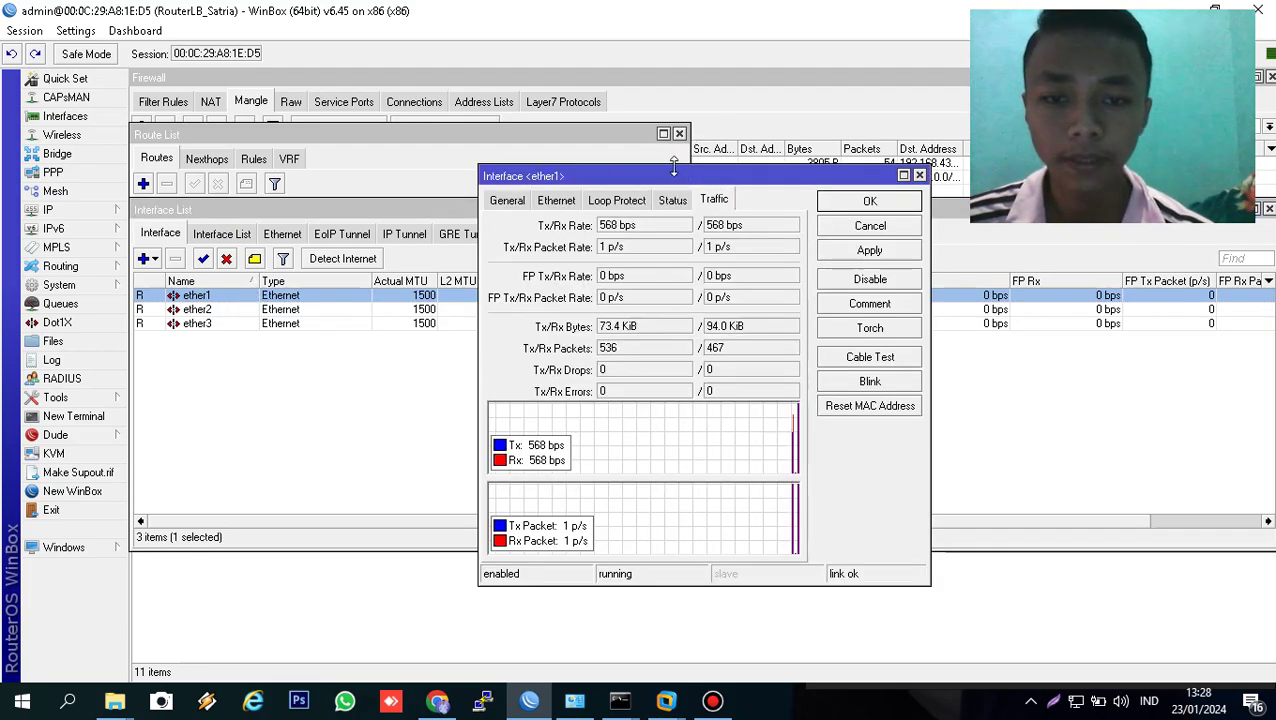
pyautogui.doubleClick(197, 313)
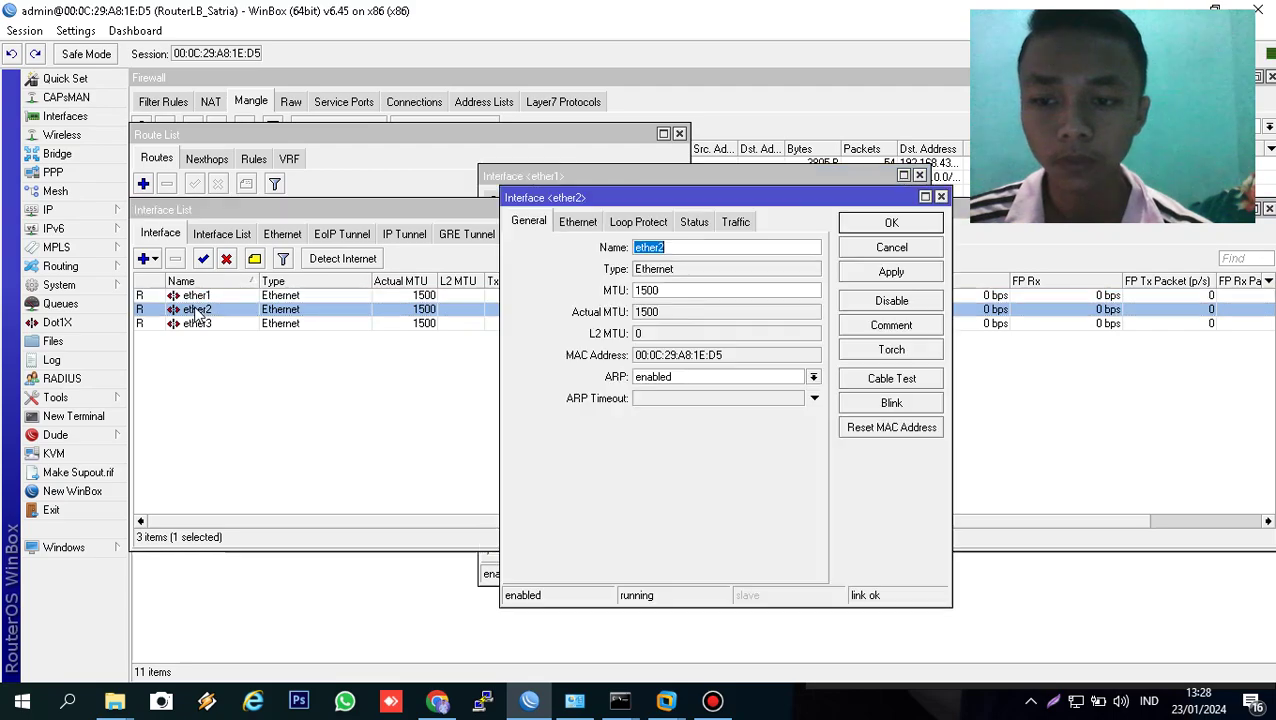
pyautogui.click(735, 222)
pyautogui.click(655, 178)
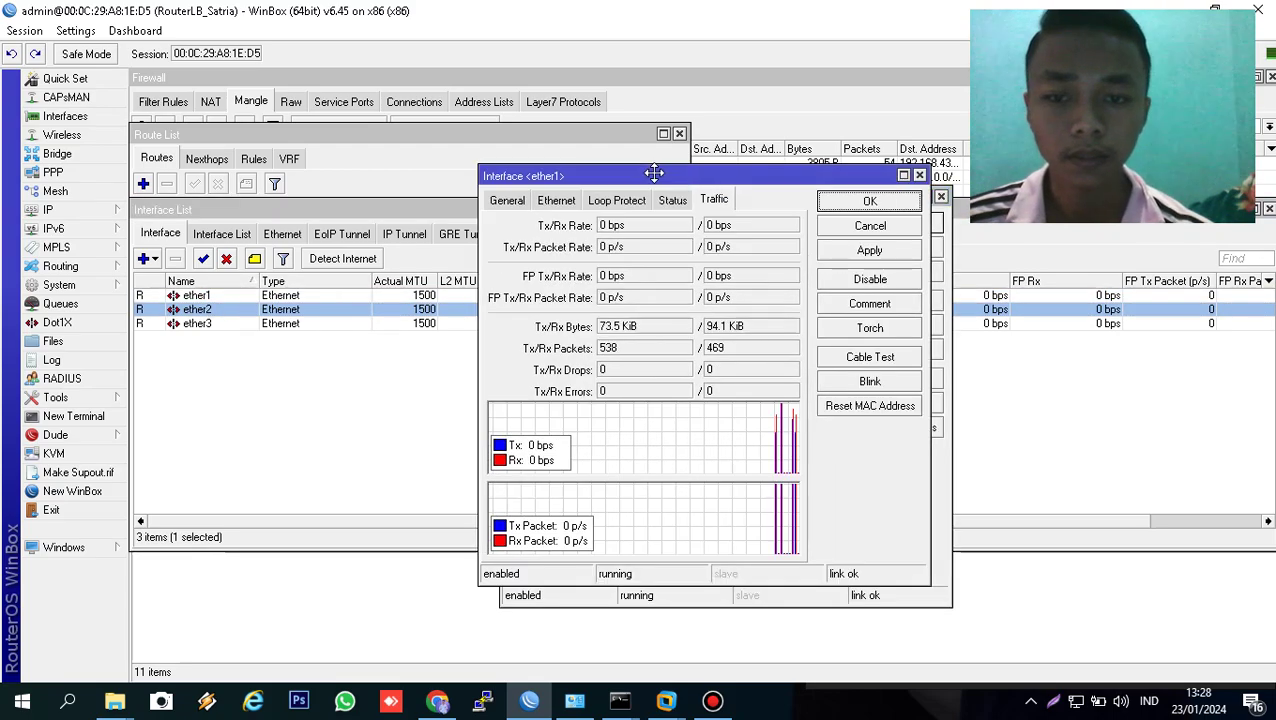
pyautogui.moveTo(655, 180); pyautogui.dragTo(306, 83)
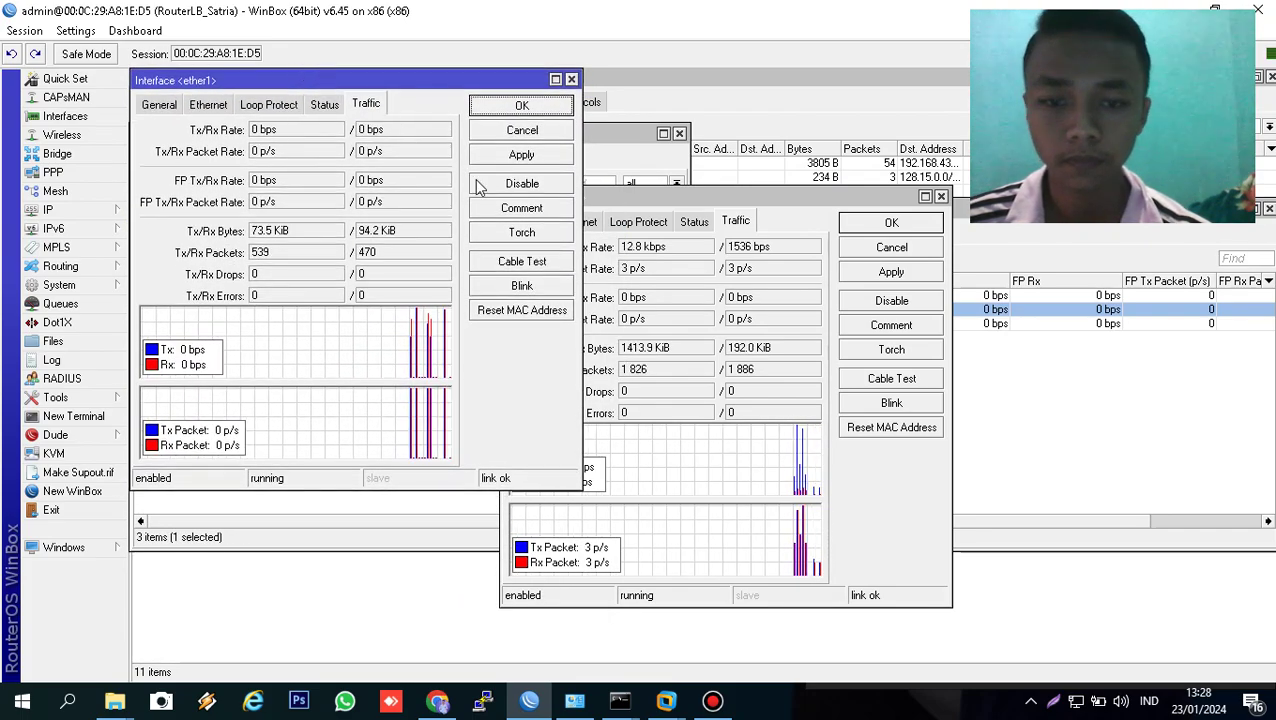
pyautogui.moveTo(611, 195); pyautogui.dragTo(575, 77)
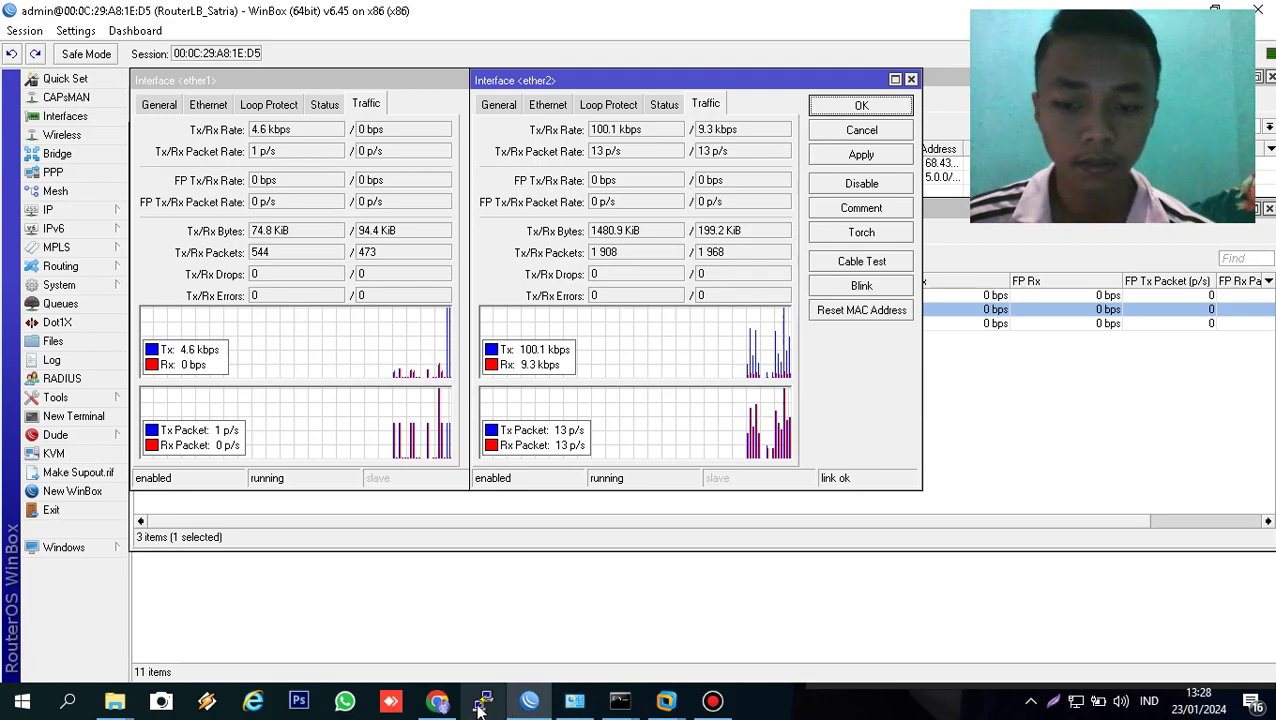
# - Bring the YouTube browser forward, then resume the Bandicam recording and minimize Bandicam
pyautogui.click(438, 701)
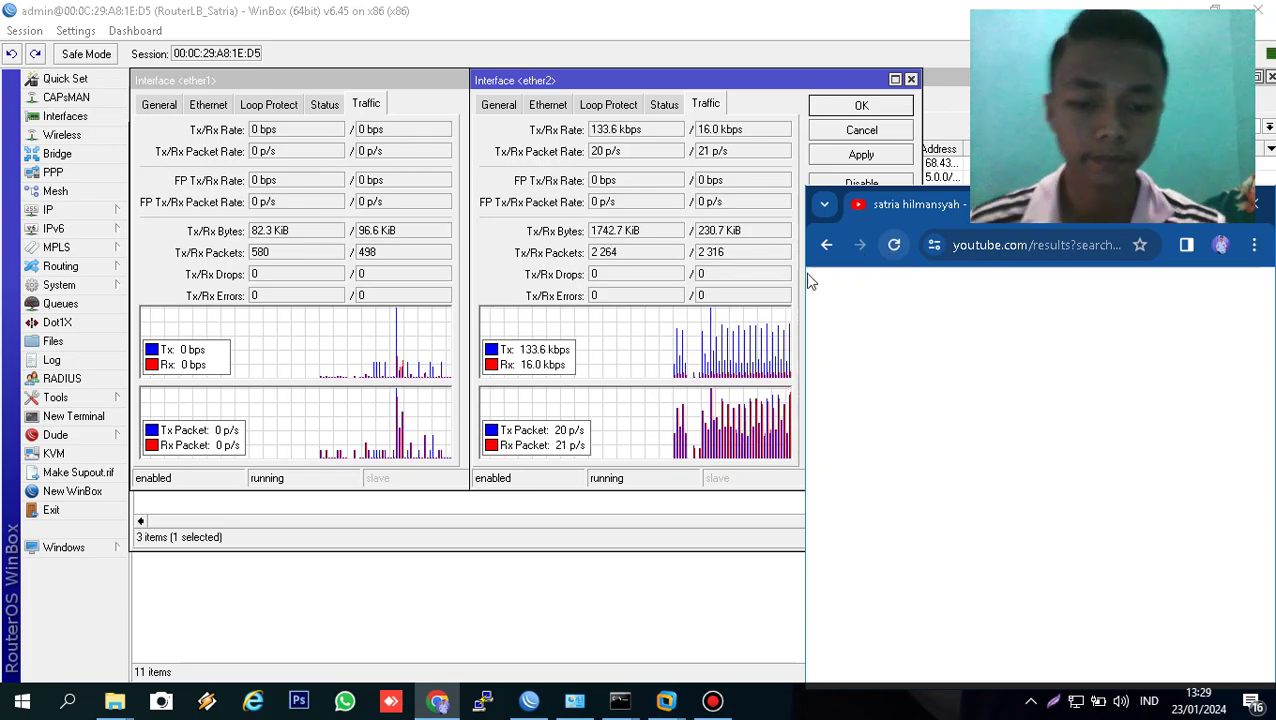
pyautogui.click(713, 712)
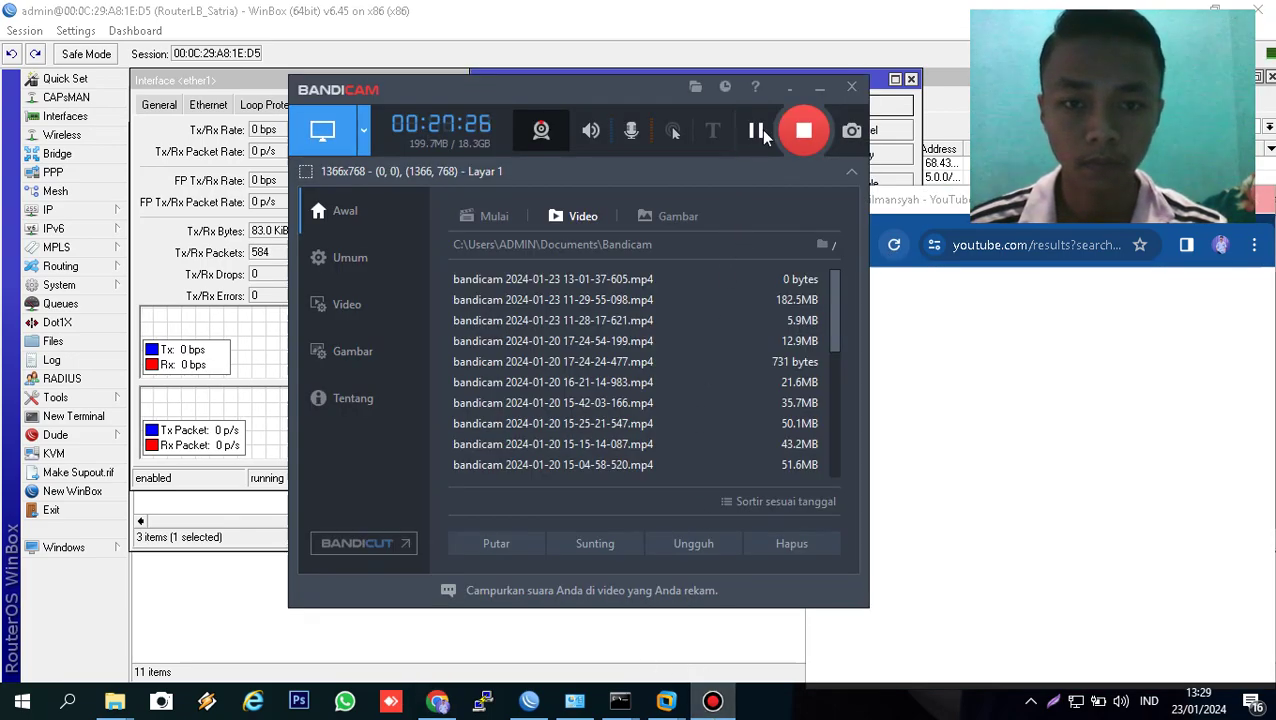
pyautogui.click(757, 132)
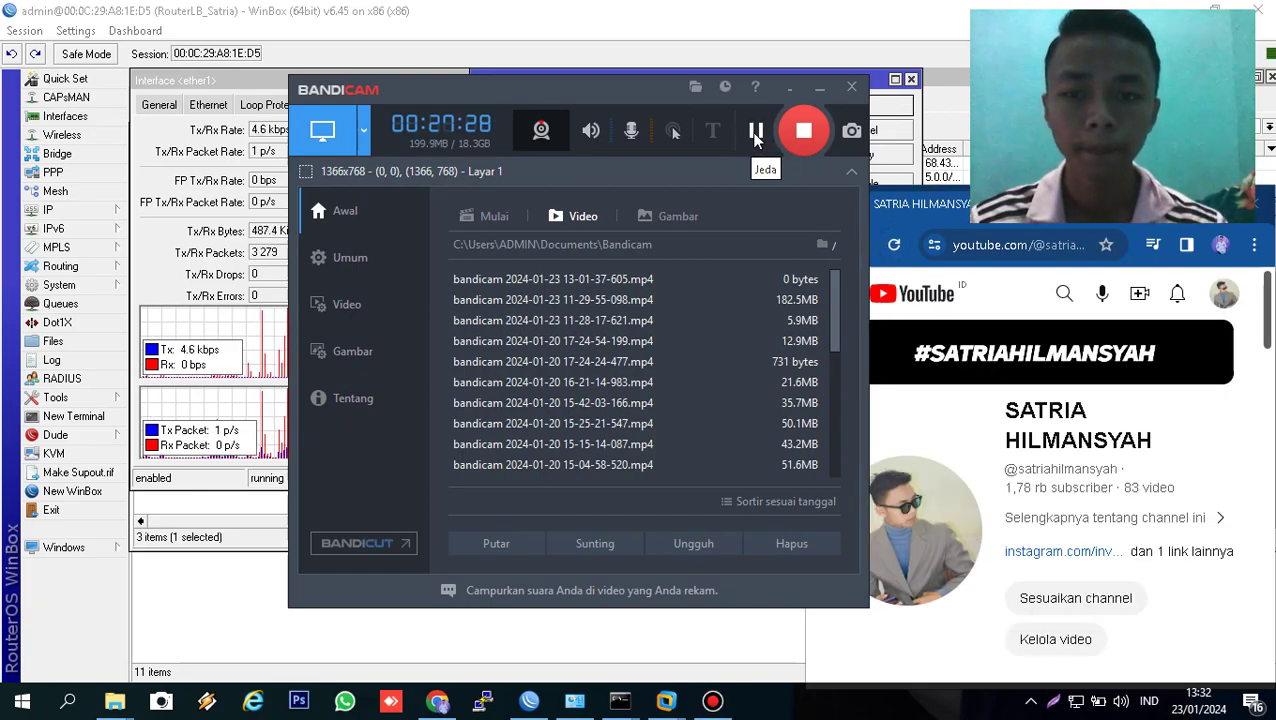
pyautogui.click(820, 89)
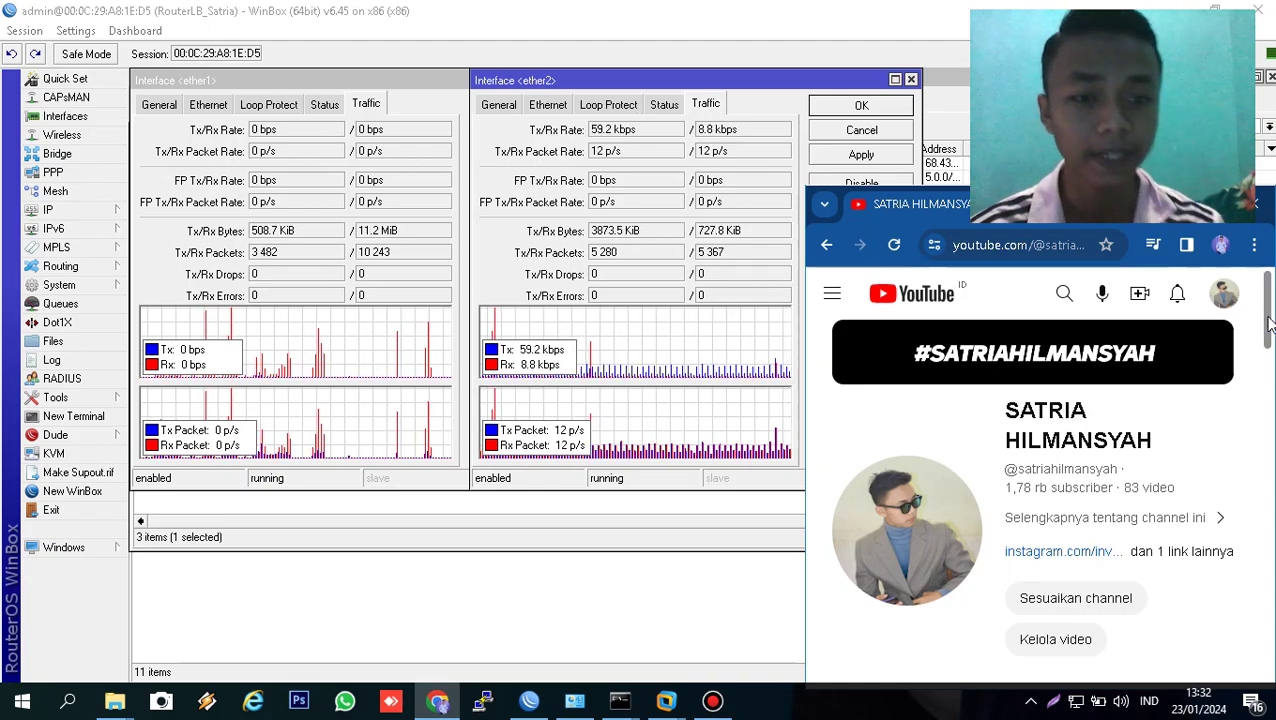
# - Browse the channel page and play its trailer in fullscreen
pyautogui.moveTo(1268, 322); pyautogui.dragTo(1268, 380)
pyautogui.click(929, 424)
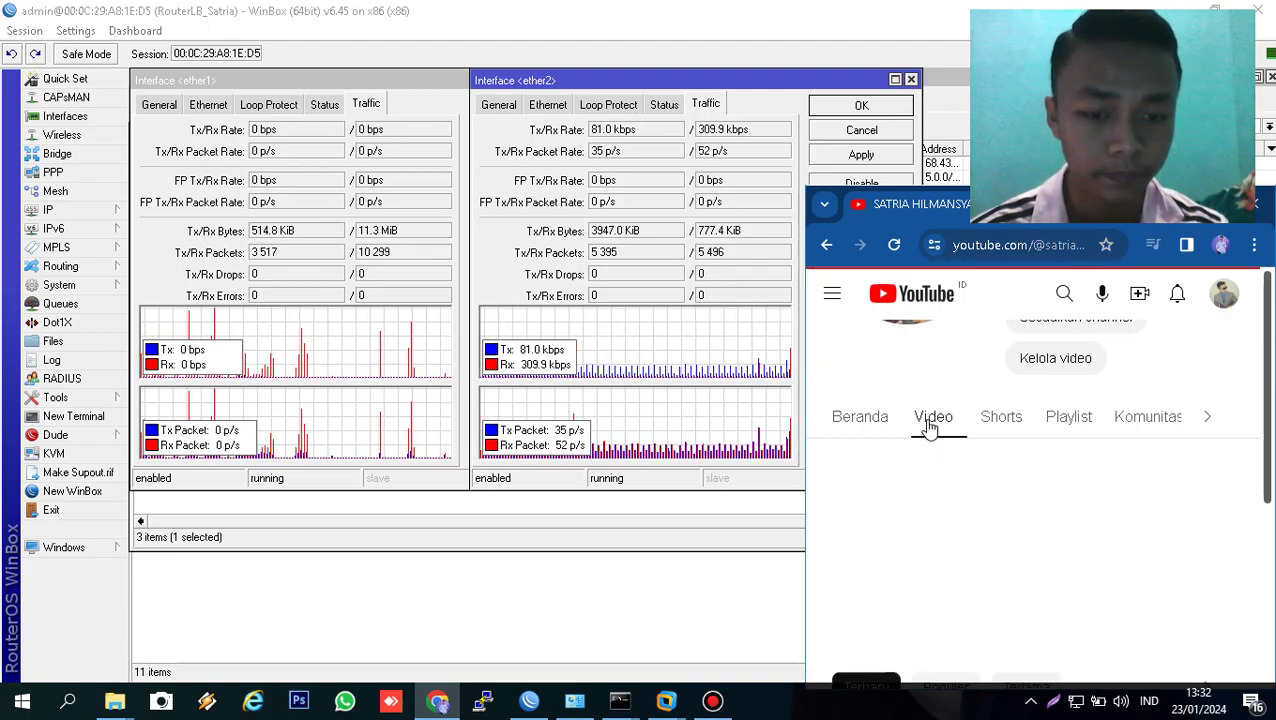
pyautogui.scroll(3, 865, 428)
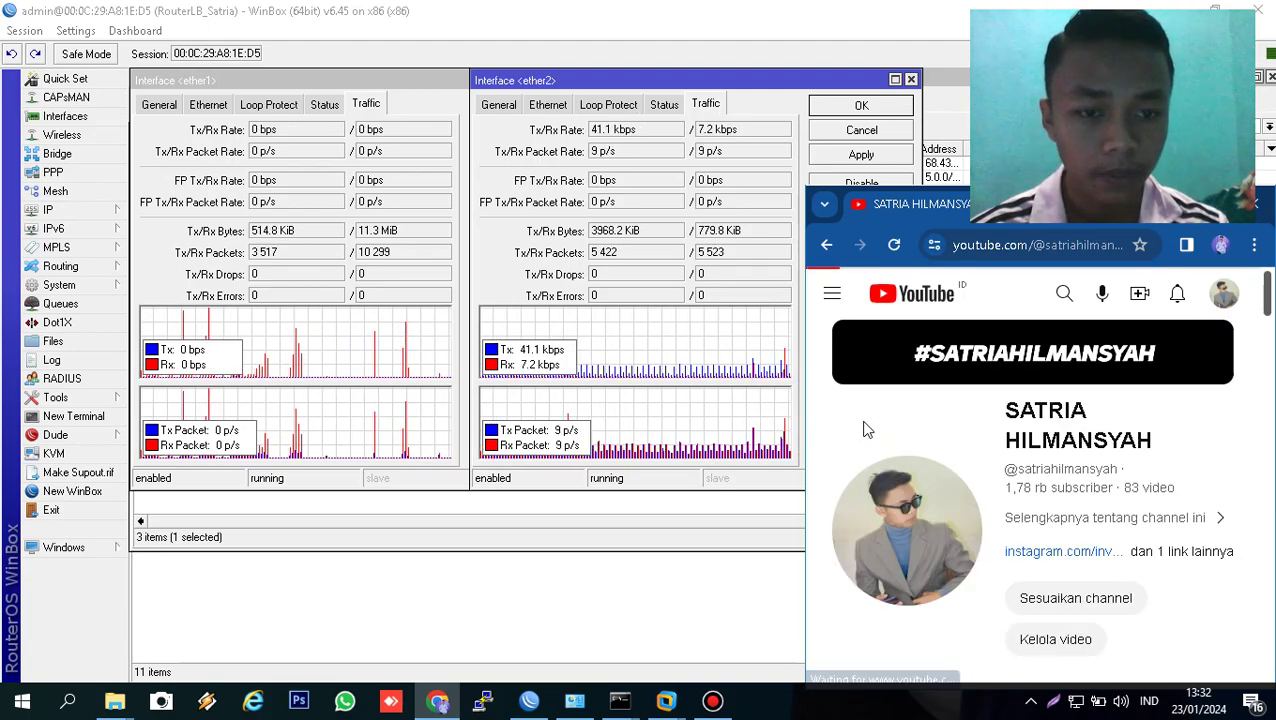
pyautogui.moveTo(1270, 302); pyautogui.dragTo(1270, 370)
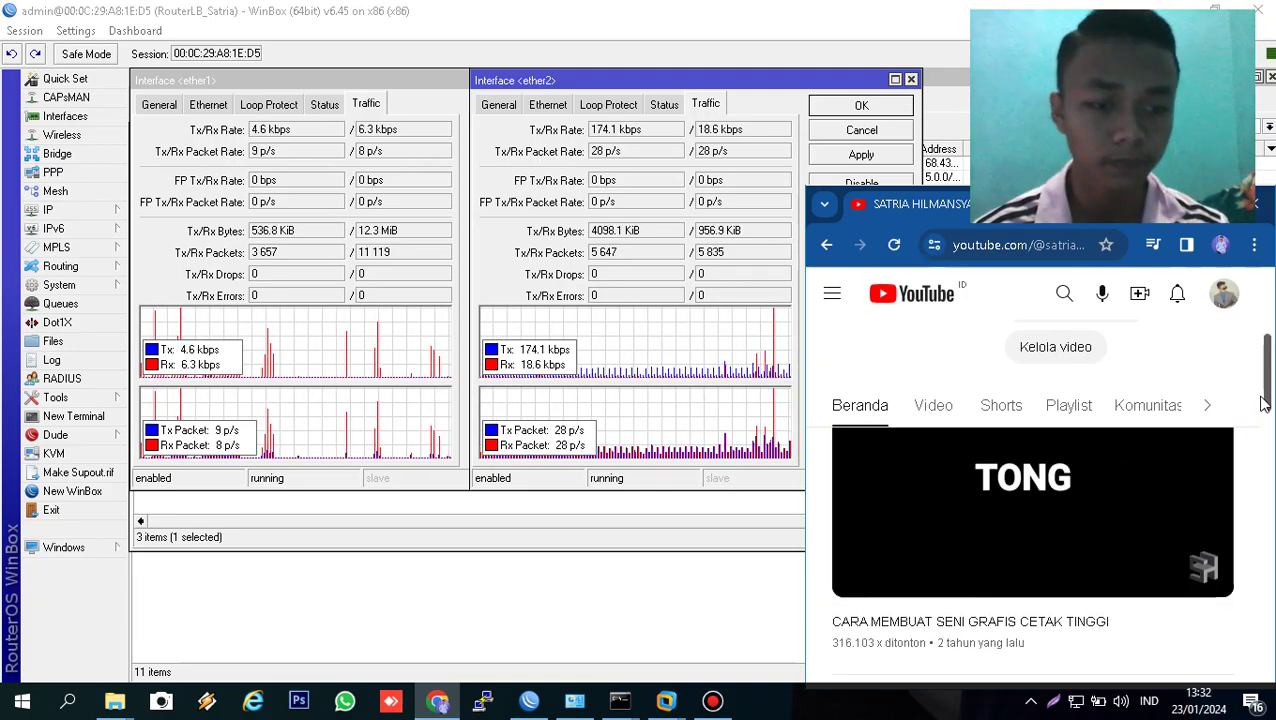
pyautogui.scroll(1, 1175, 457)
pyautogui.moveTo(1018, 584)
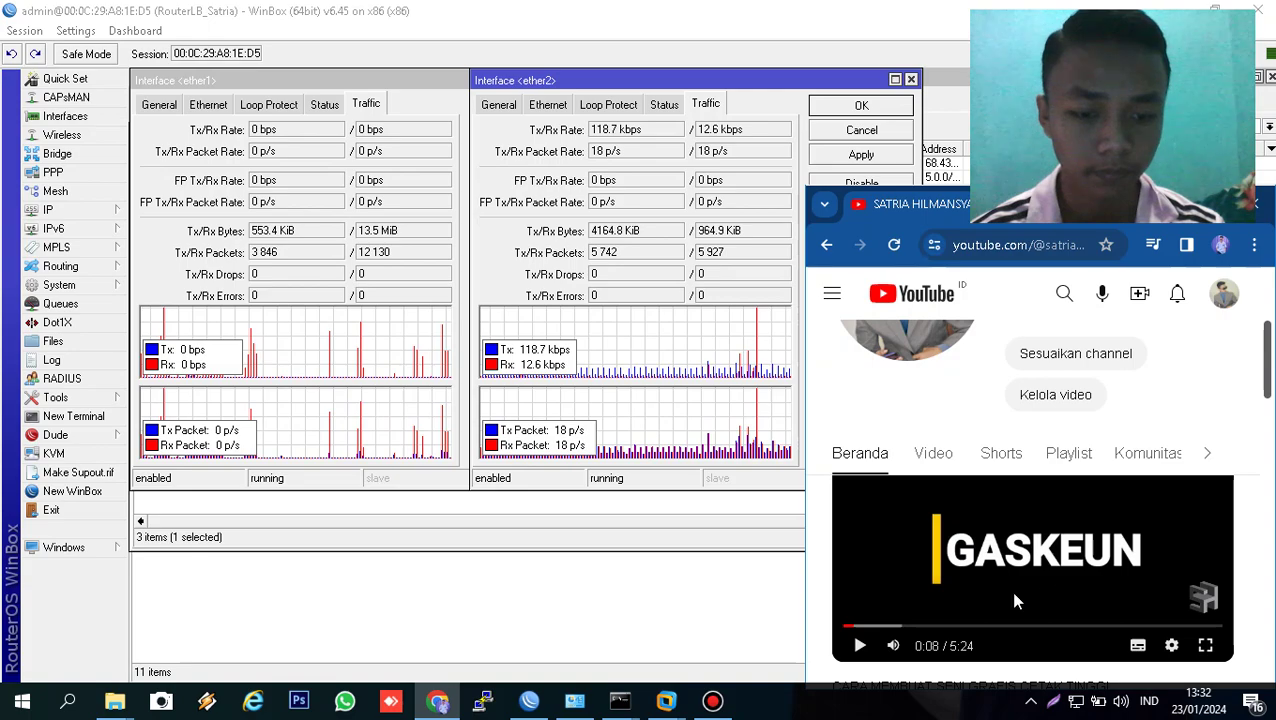
pyautogui.click(859, 646)
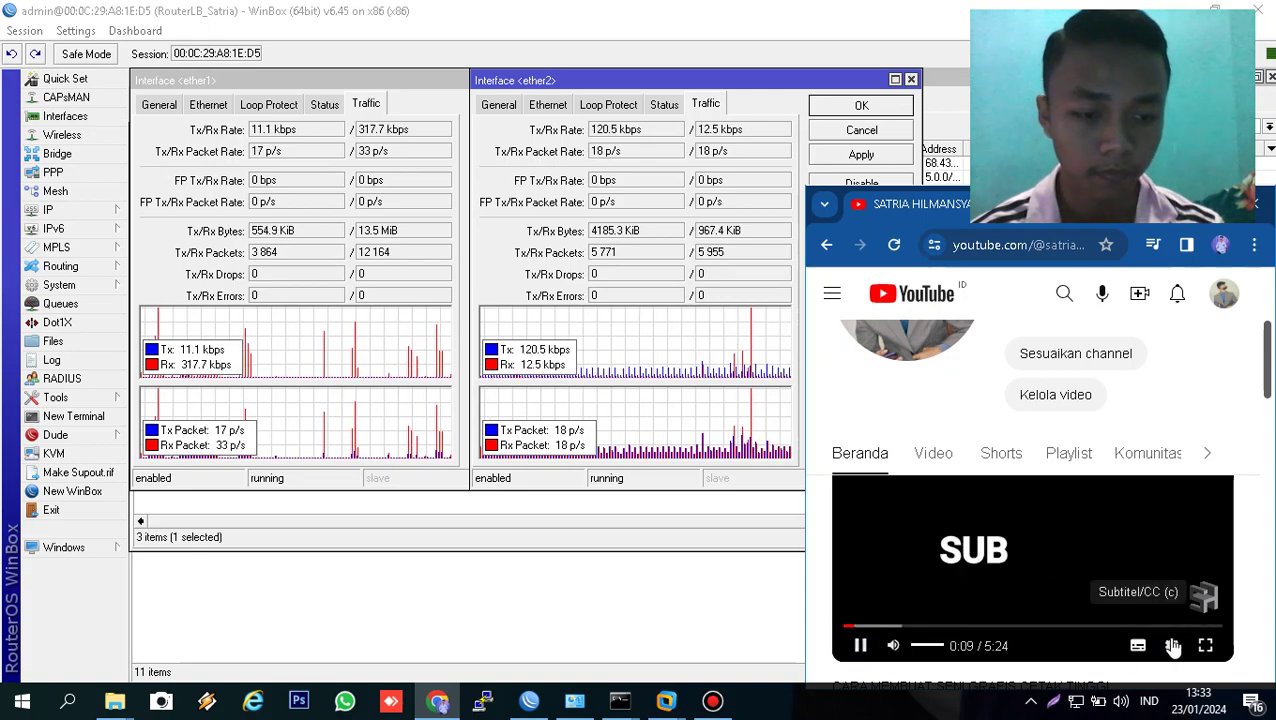
pyautogui.click(1204, 646)
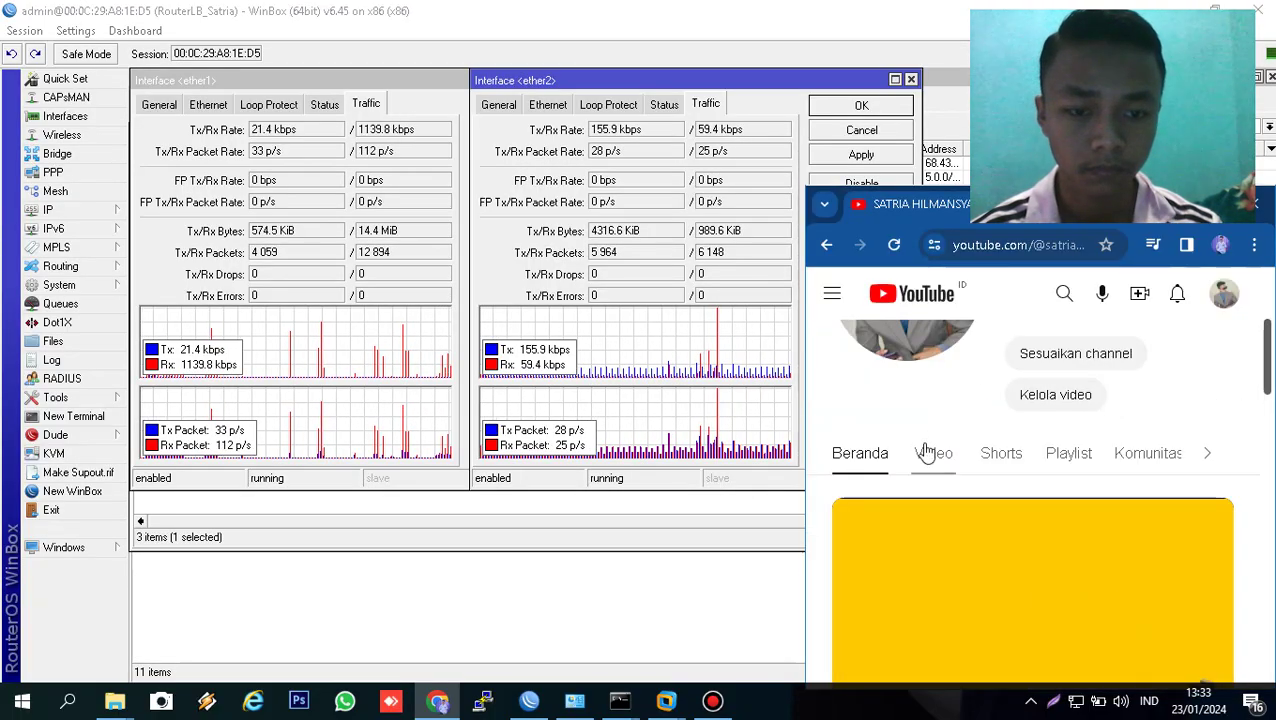
# - Switch to the Video tab and scroll through the channel's uploaded videos
pyautogui.click(929, 452)
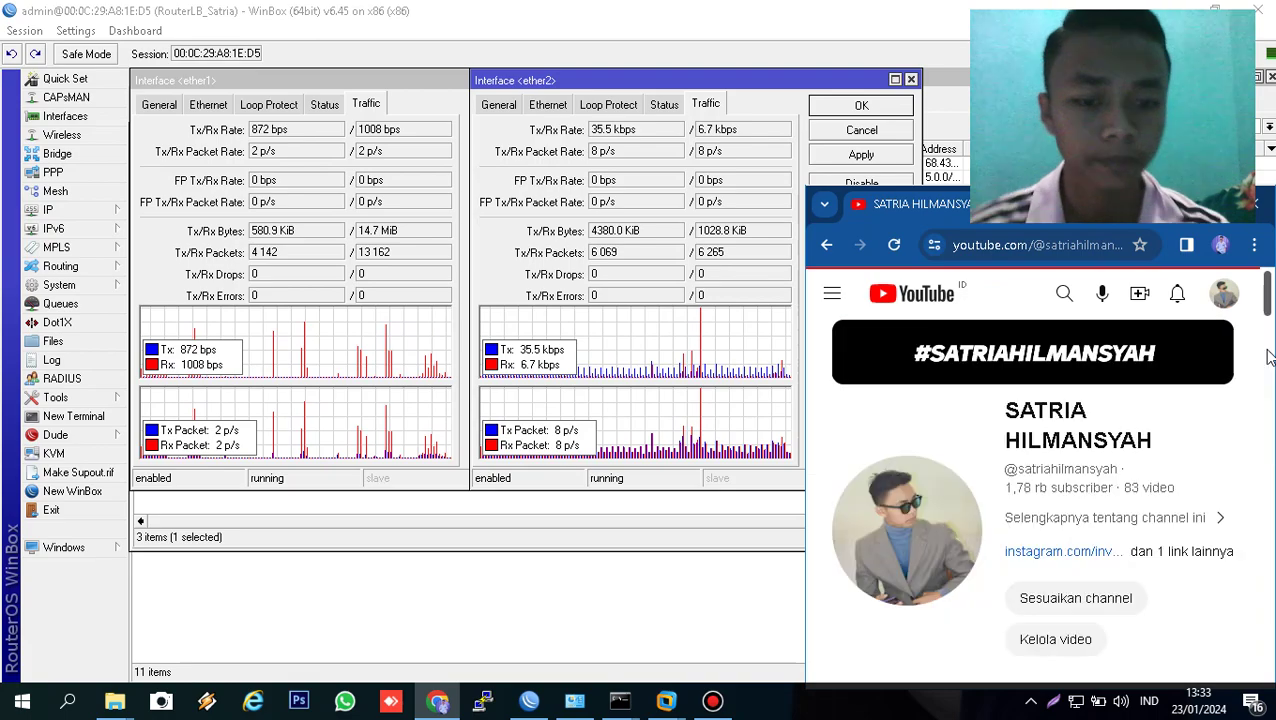
pyautogui.scroll(-5, 1268, 360)
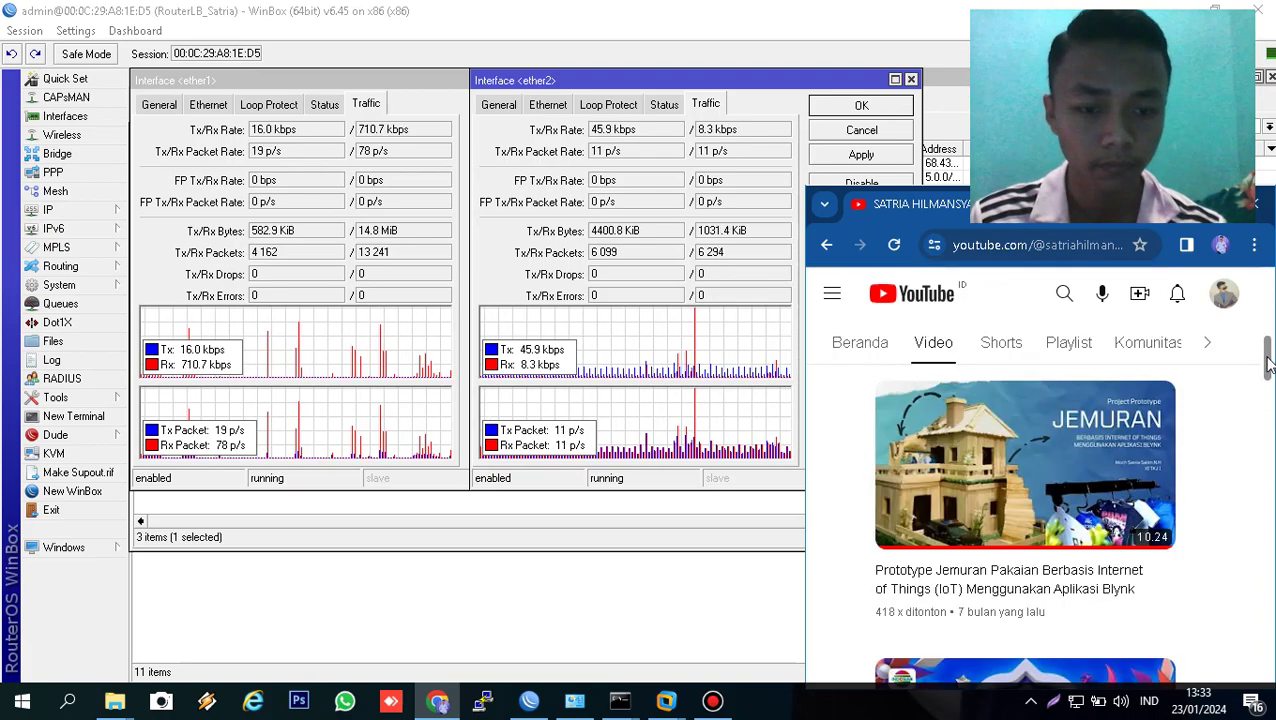
pyautogui.scroll(-10, 1268, 350)
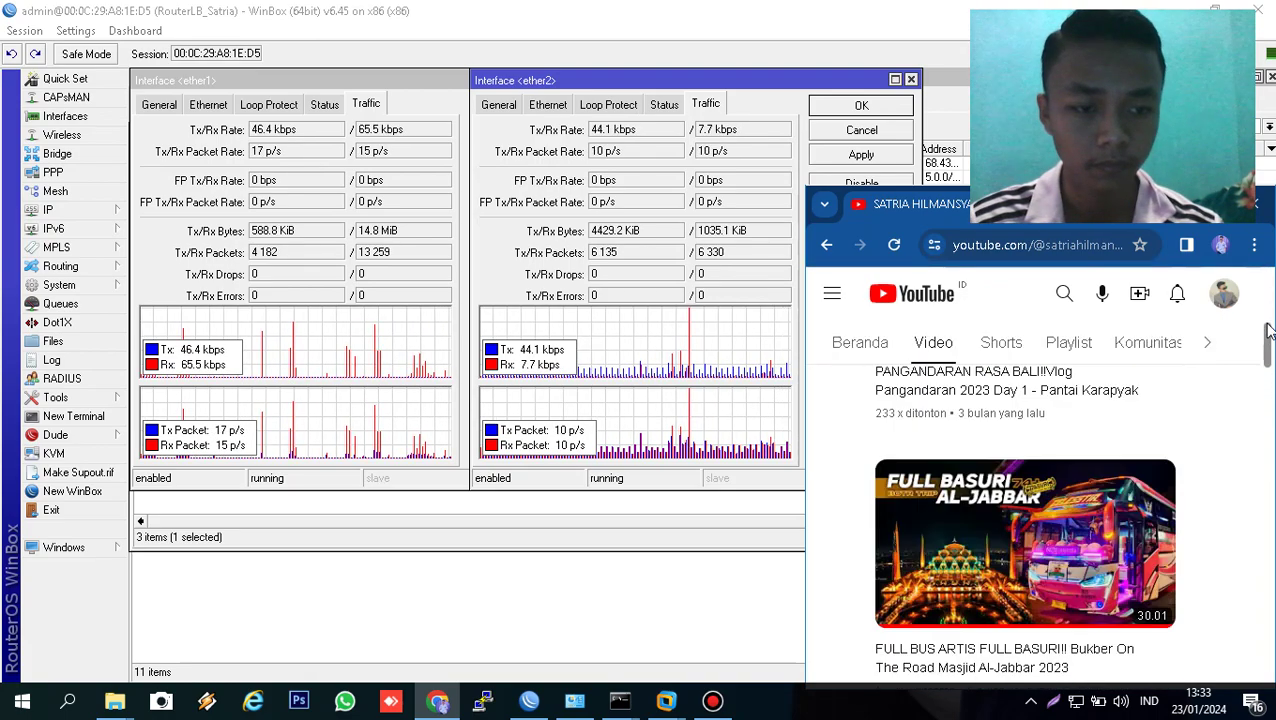
pyautogui.scroll(3, 1268, 312)
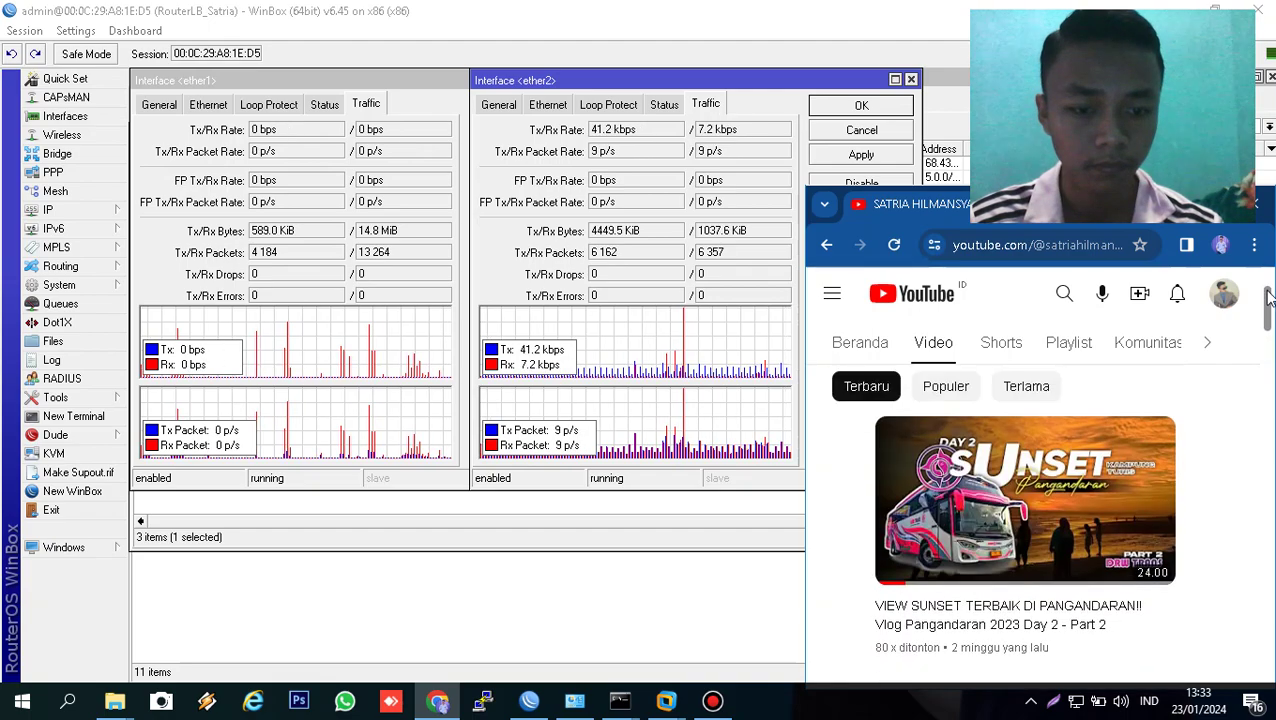
pyautogui.scroll(-2, 1268, 312)
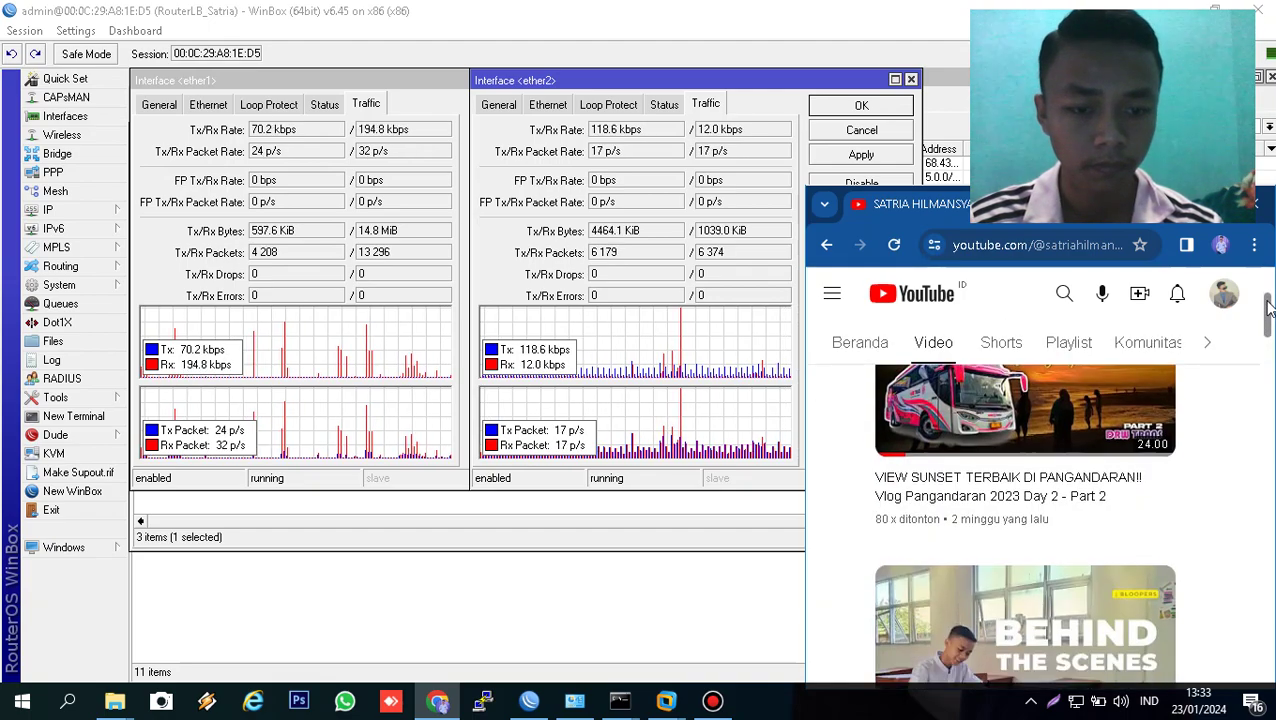
# - Play the Pangandaran 2023 Day 2 - Part 2 sunset vlog from the channel's video list
pyautogui.click(1040, 435)
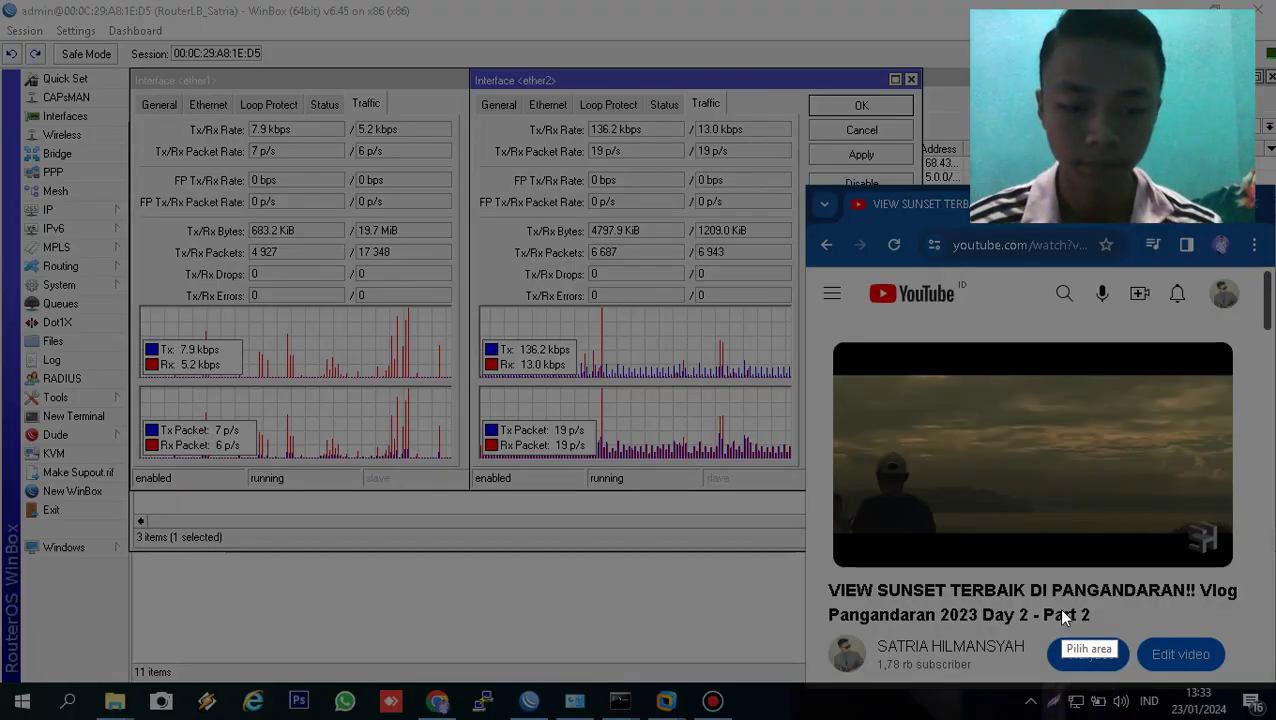
pyautogui.moveTo(675, 312); pyautogui.dragTo(876, 421)
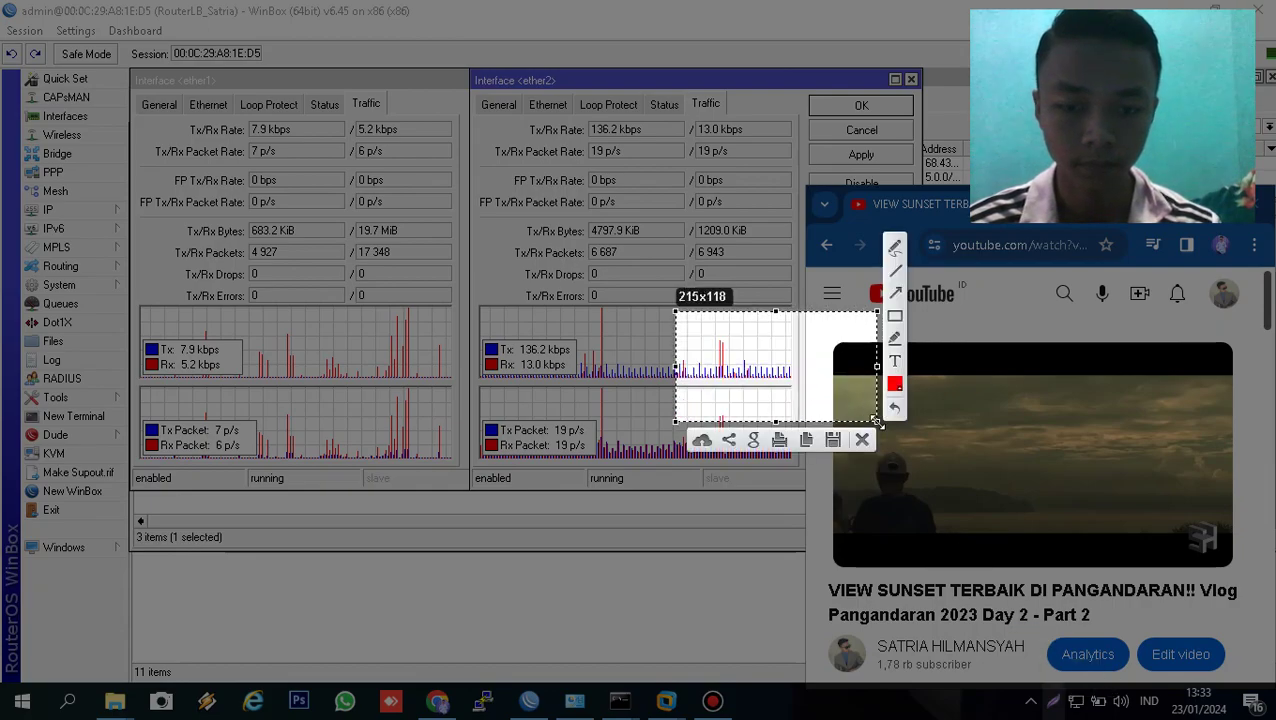
pyautogui.click(863, 440)
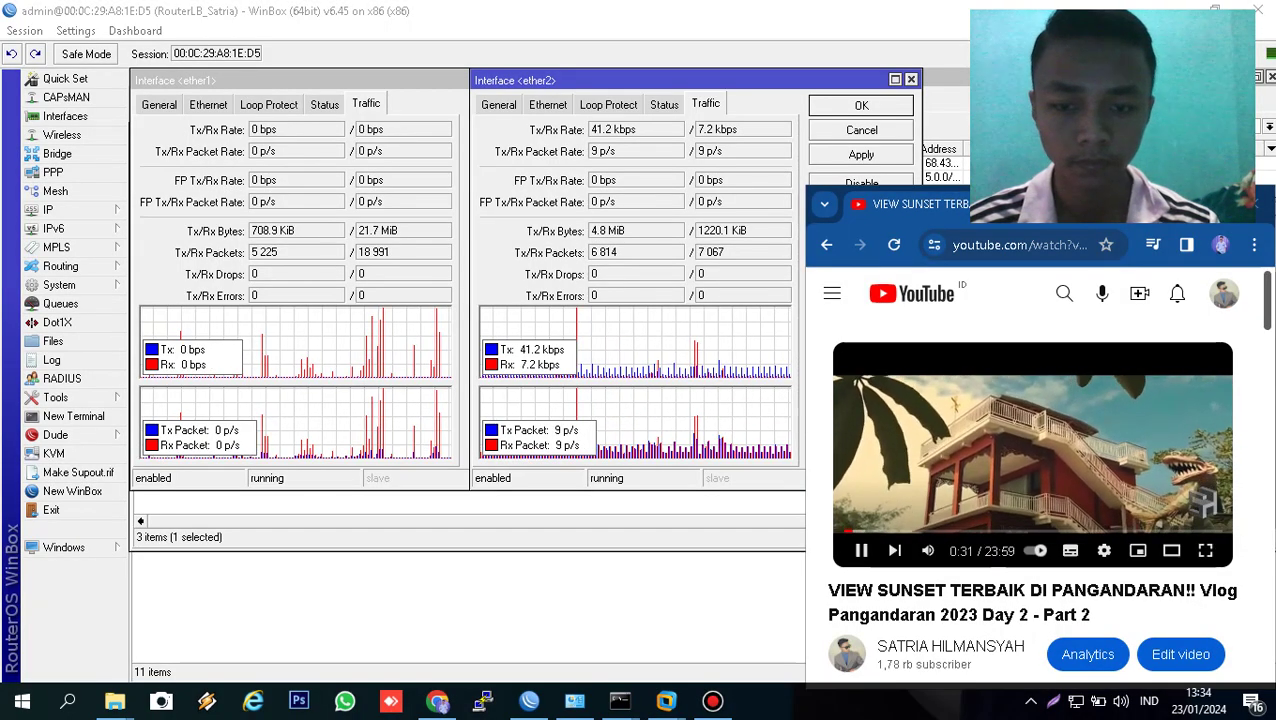
pyautogui.click(1050, 702)
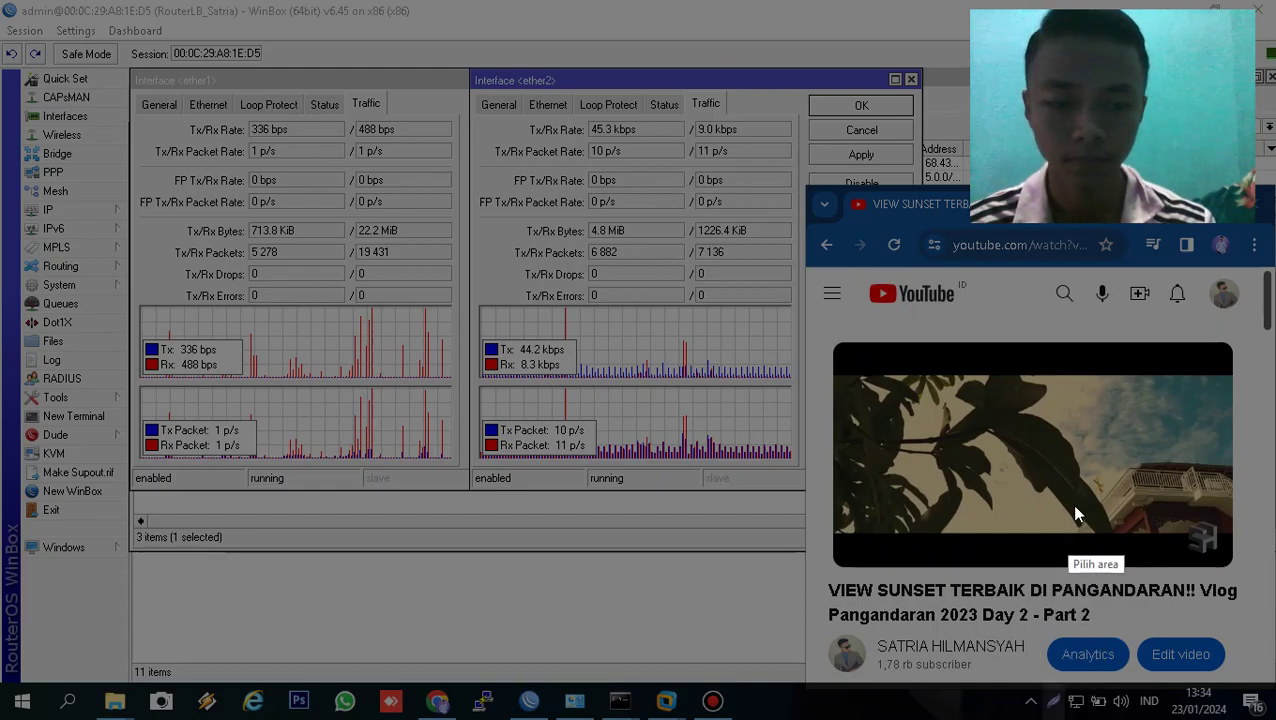
pyautogui.moveTo(379, 276); pyautogui.dragTo(770, 438)
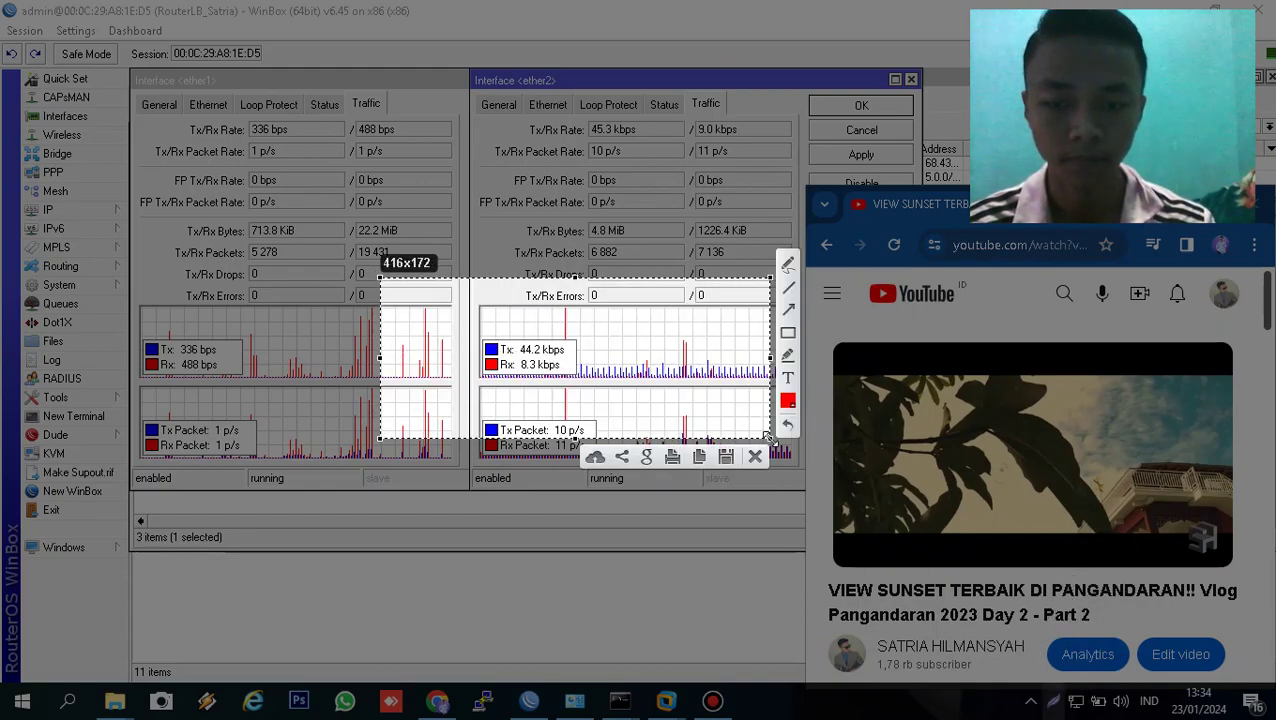
pyautogui.click(750, 459)
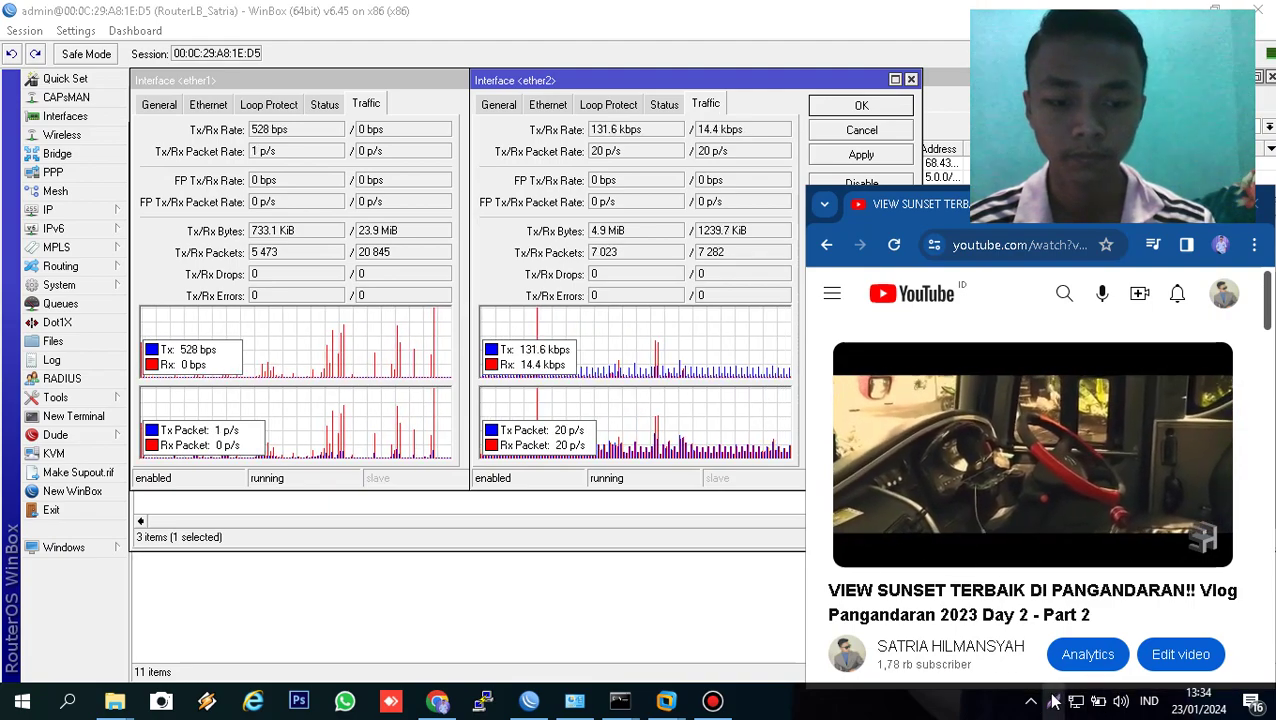
pyautogui.click(1053, 703)
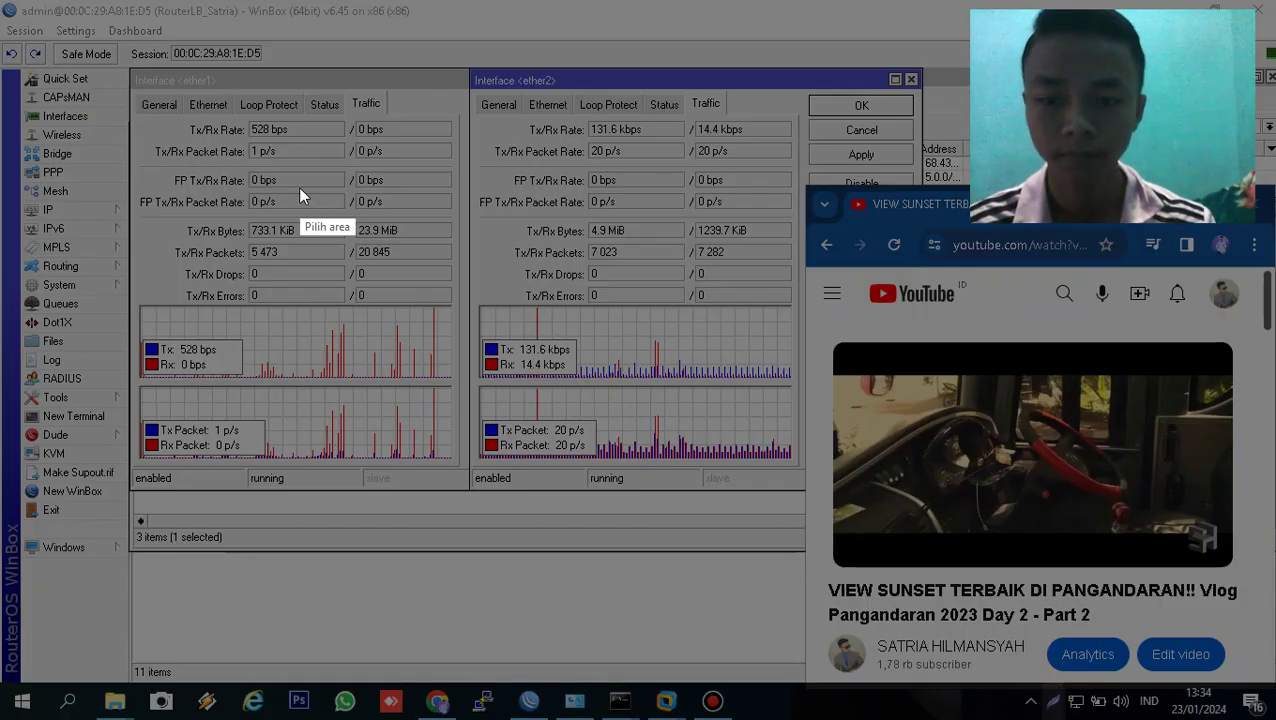
pyautogui.moveTo(1, 2); pyautogui.dragTo(195, 10)
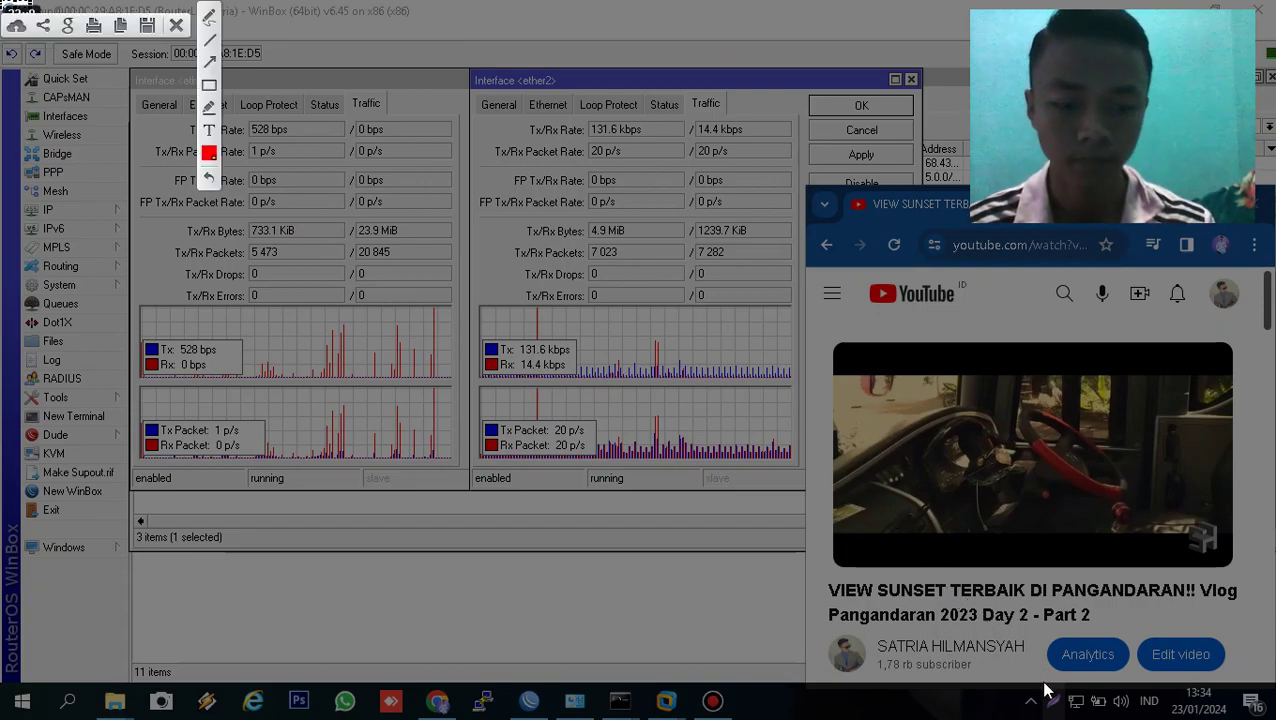
pyautogui.click(176, 27)
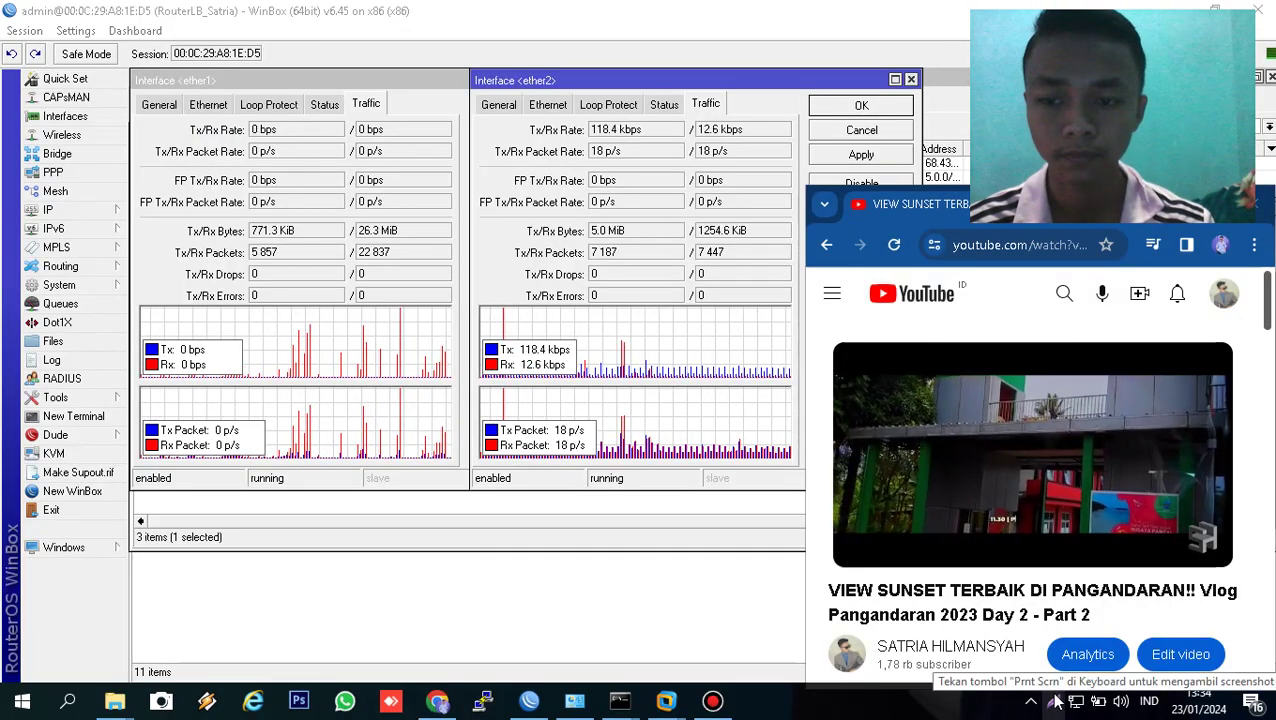
pyautogui.click(1055, 703)
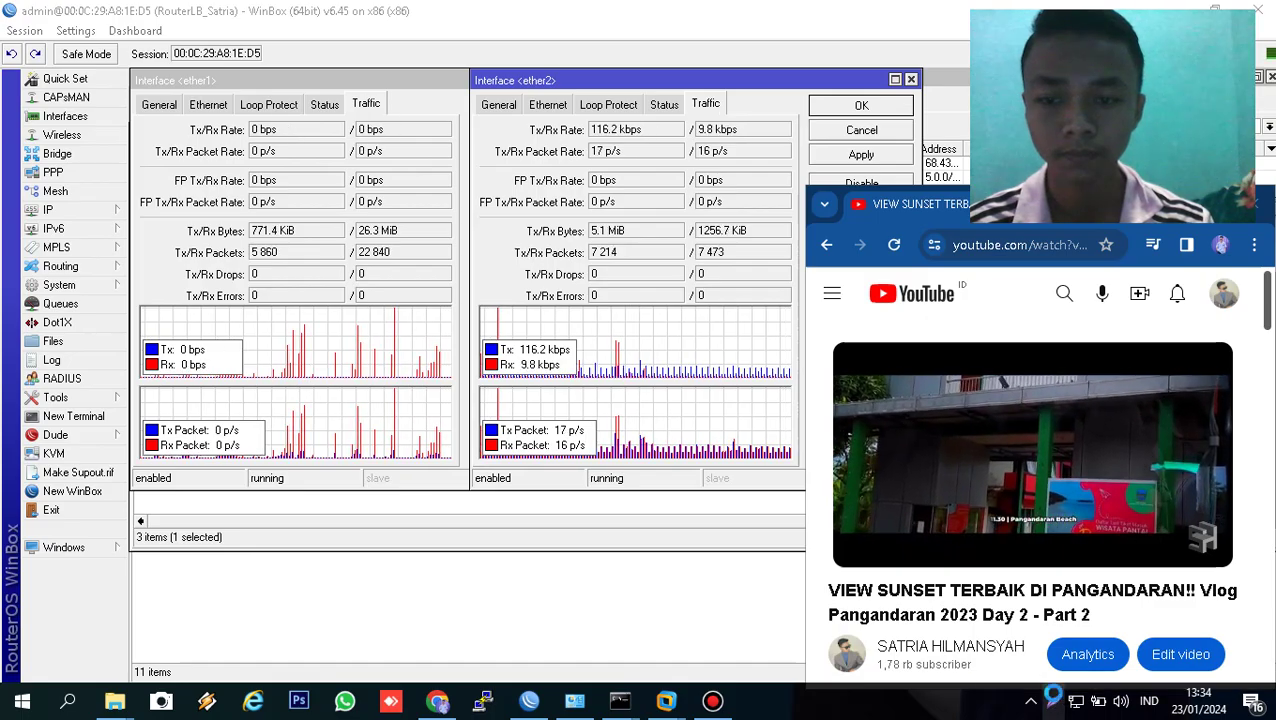
pyautogui.moveTo(346, 308); pyautogui.dragTo(664, 446)
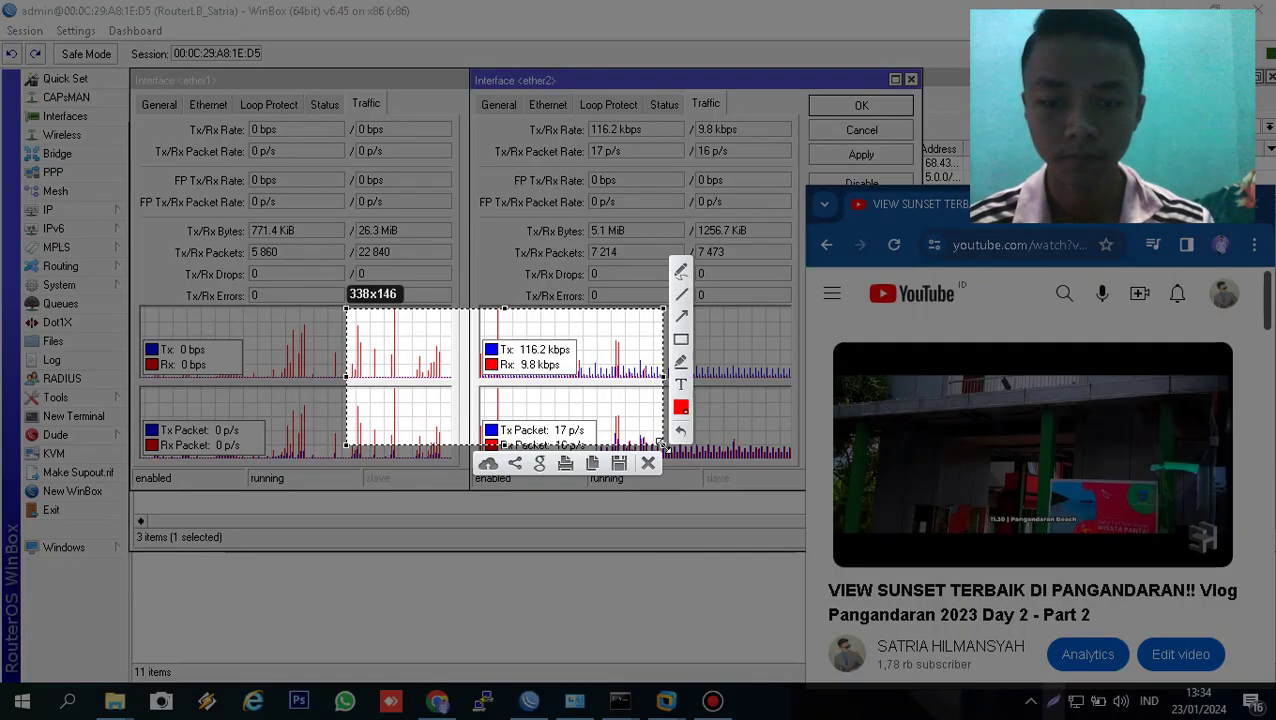
pyautogui.click(649, 462)
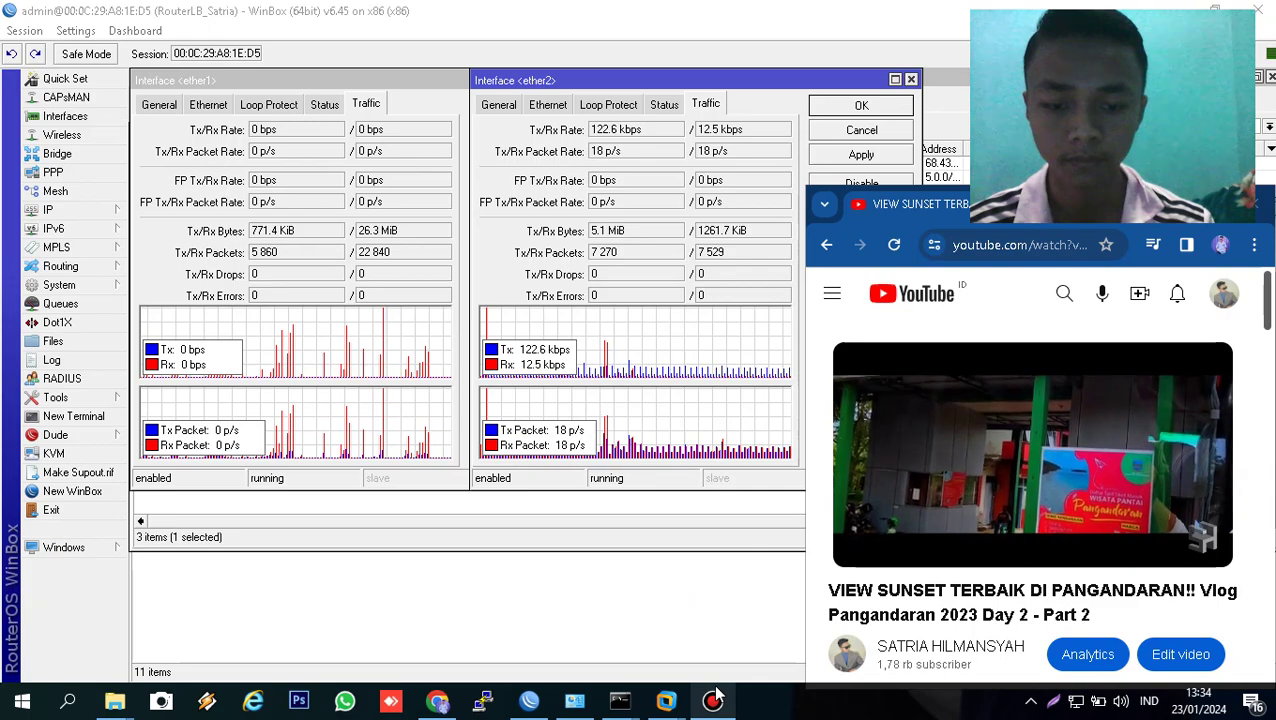
# - Pause and resume the Bandicam screen recording, then minimize the Bandicam window
pyautogui.click(713, 700)
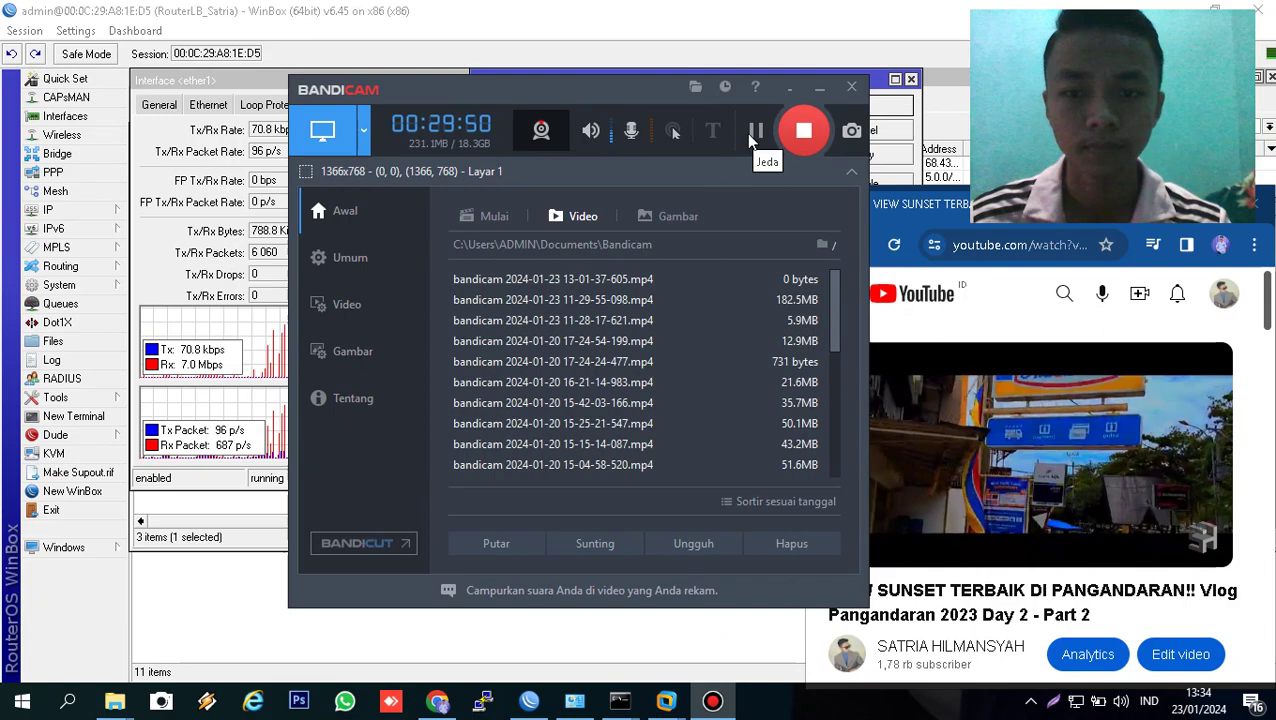
pyautogui.click(755, 133)
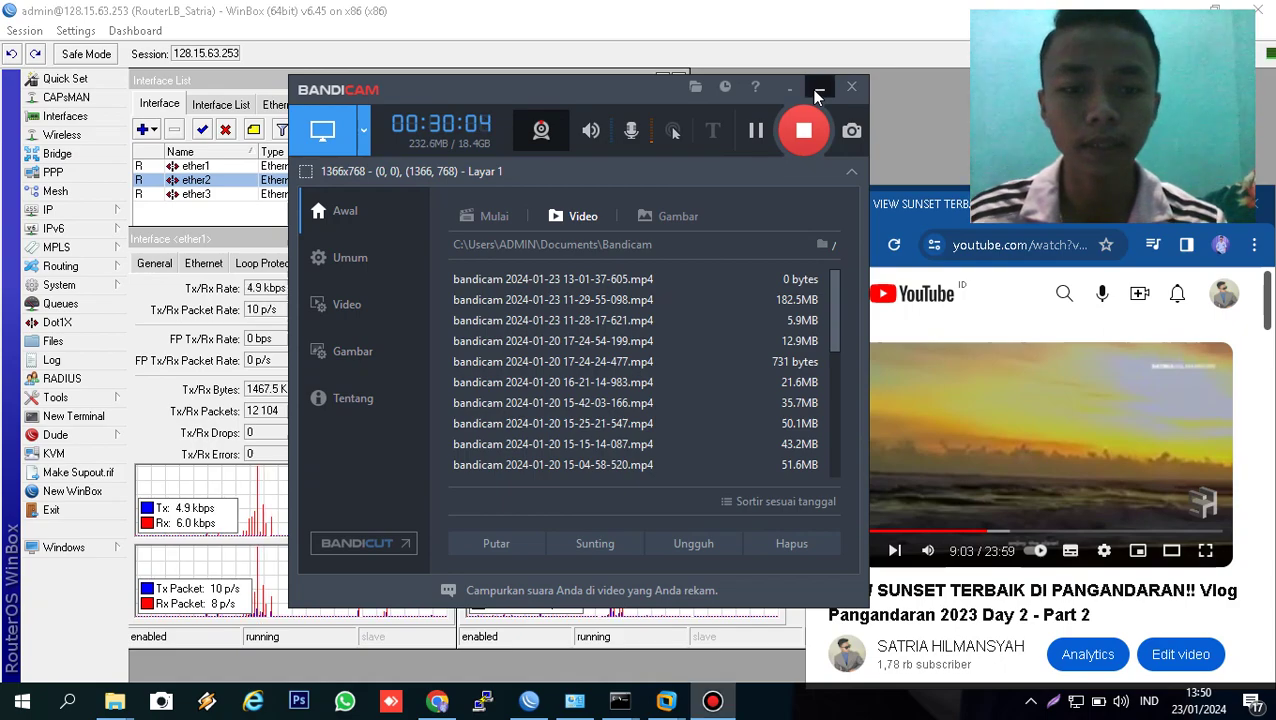
pyautogui.click(818, 95)
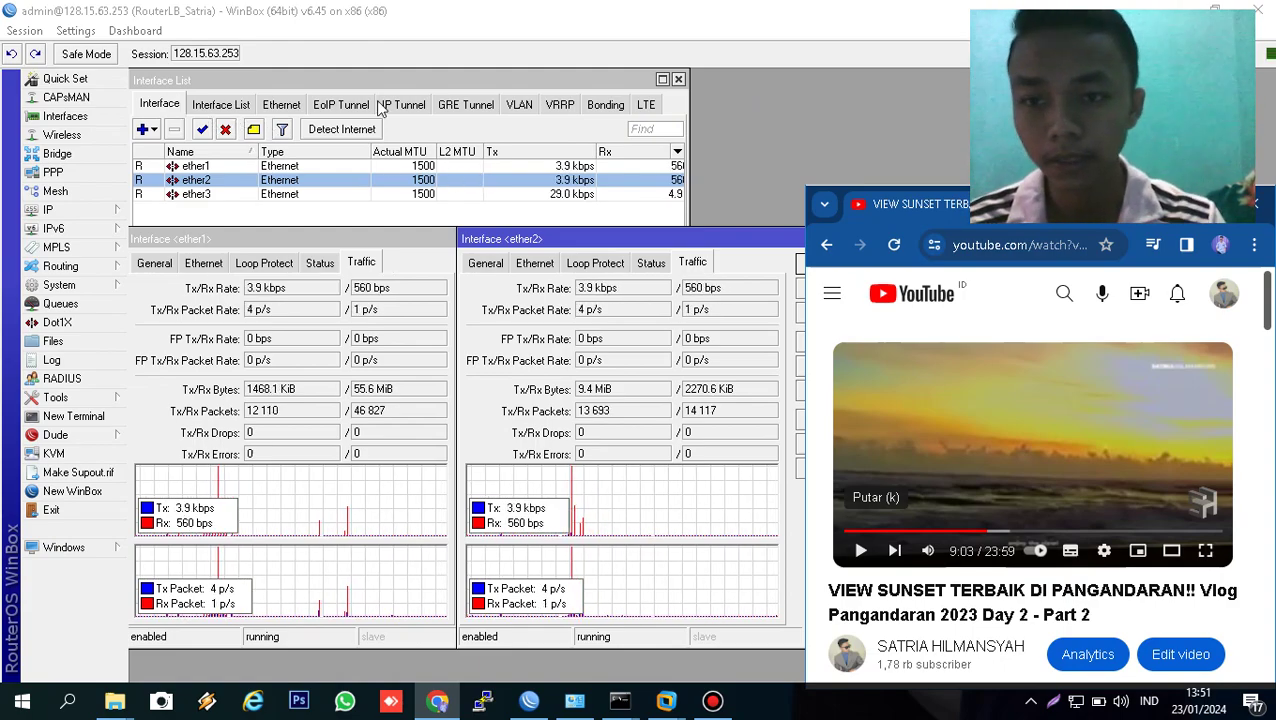
# - Maximize the Interface List and disable ether2, leaving ether1 and ether3 running
pyautogui.click(661, 80)
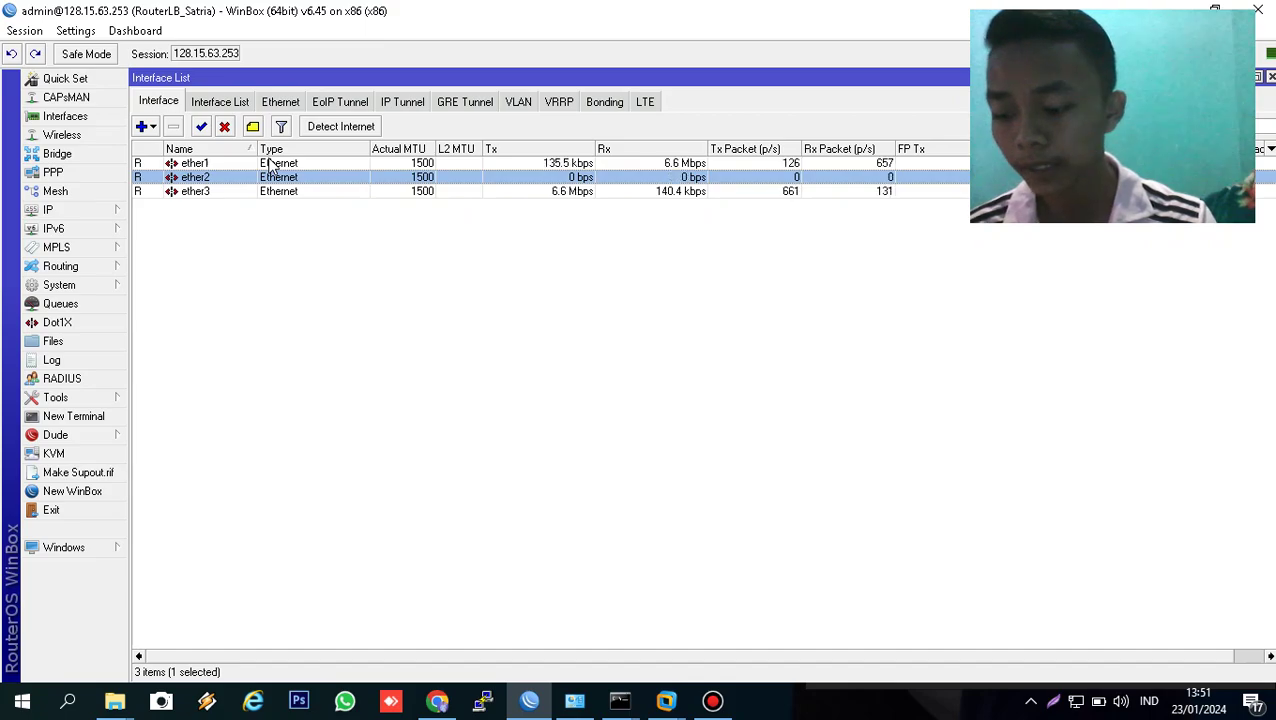
pyautogui.click(225, 127)
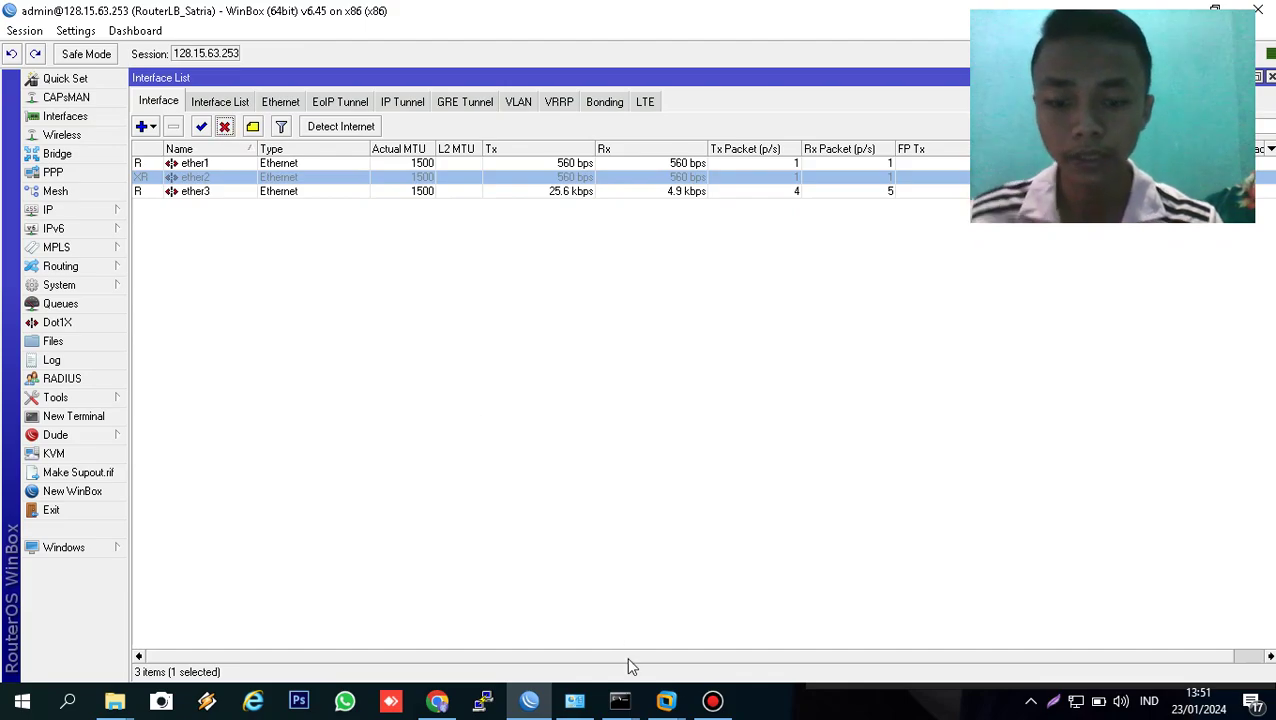
# - Switch to the google.com ping console and recall 'ping google.com -t'
pyautogui.click(620, 702)
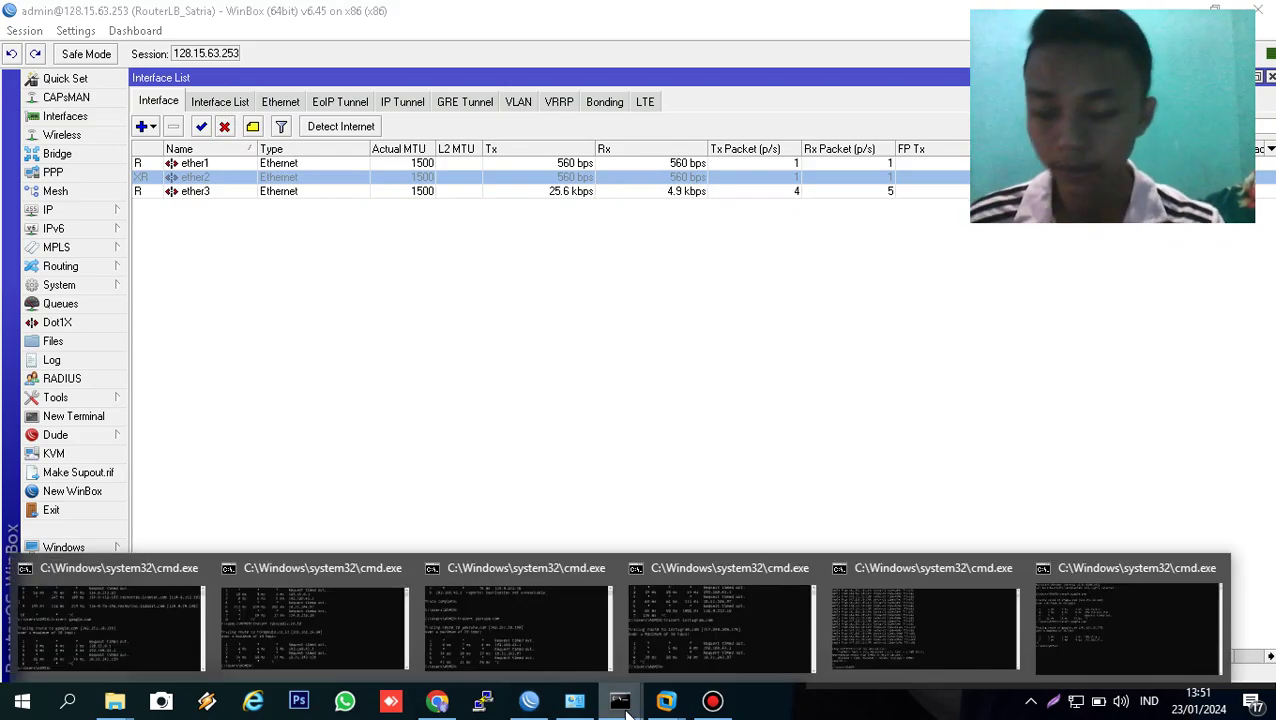
pyautogui.click(950, 625)
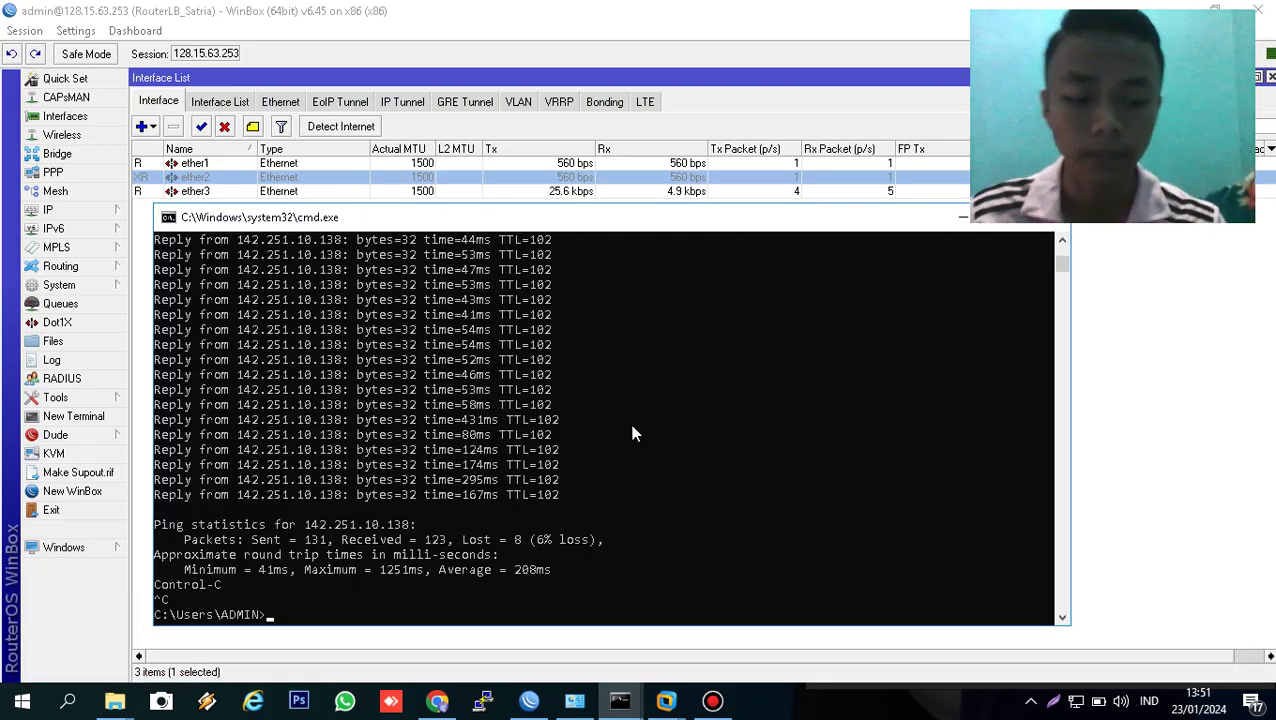
pyautogui.press('Up')
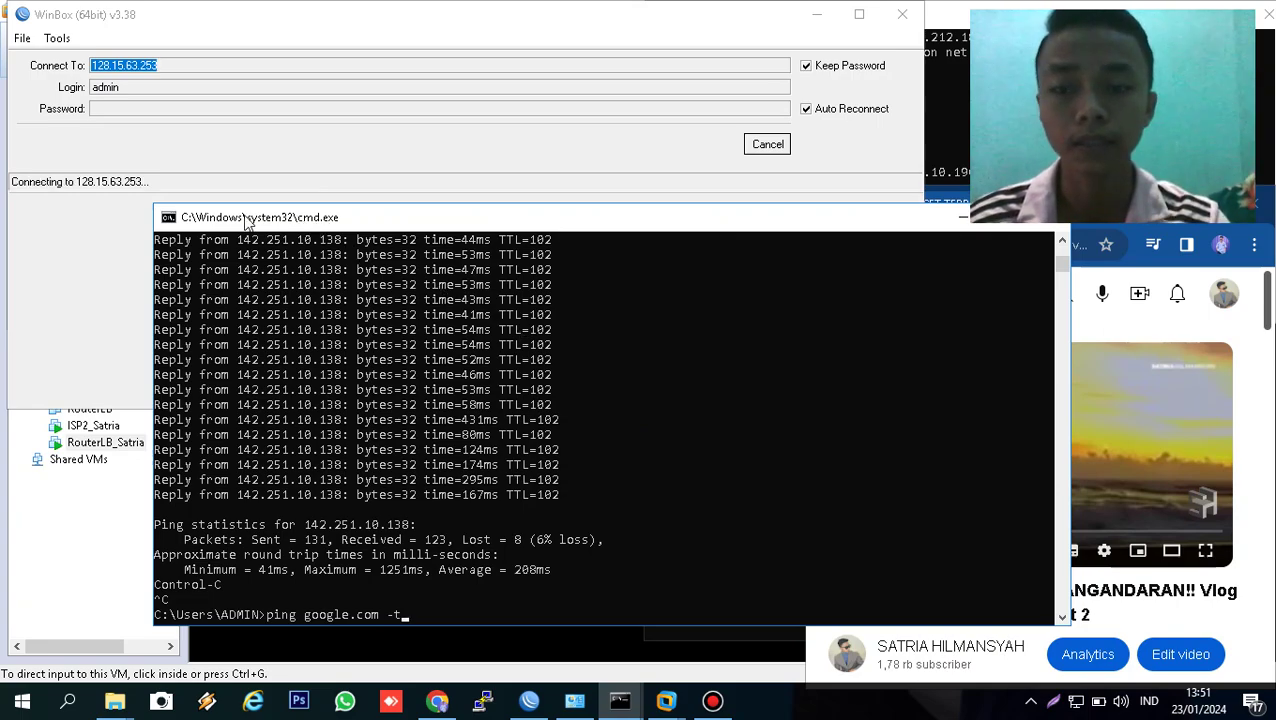
# - Cancel the stalled login and try connecting to RouterLB_Satria from the neighbors list
pyautogui.click(115, 245)
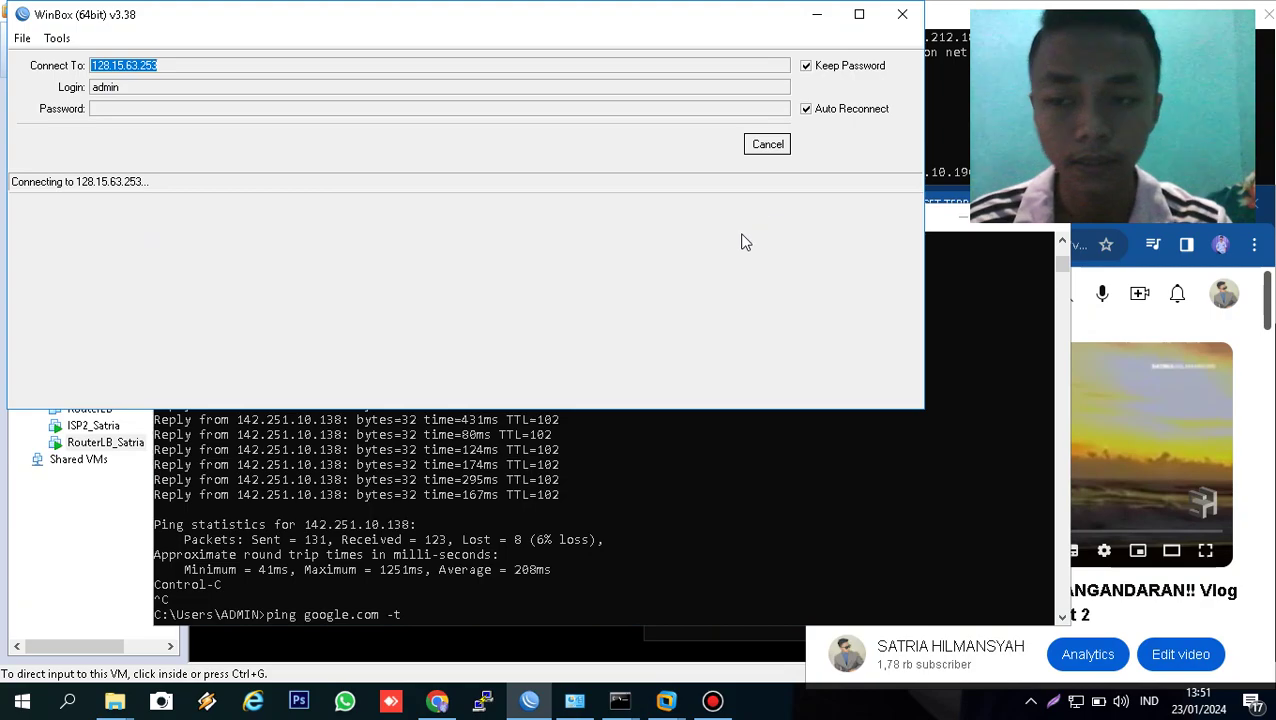
pyautogui.click(757, 147)
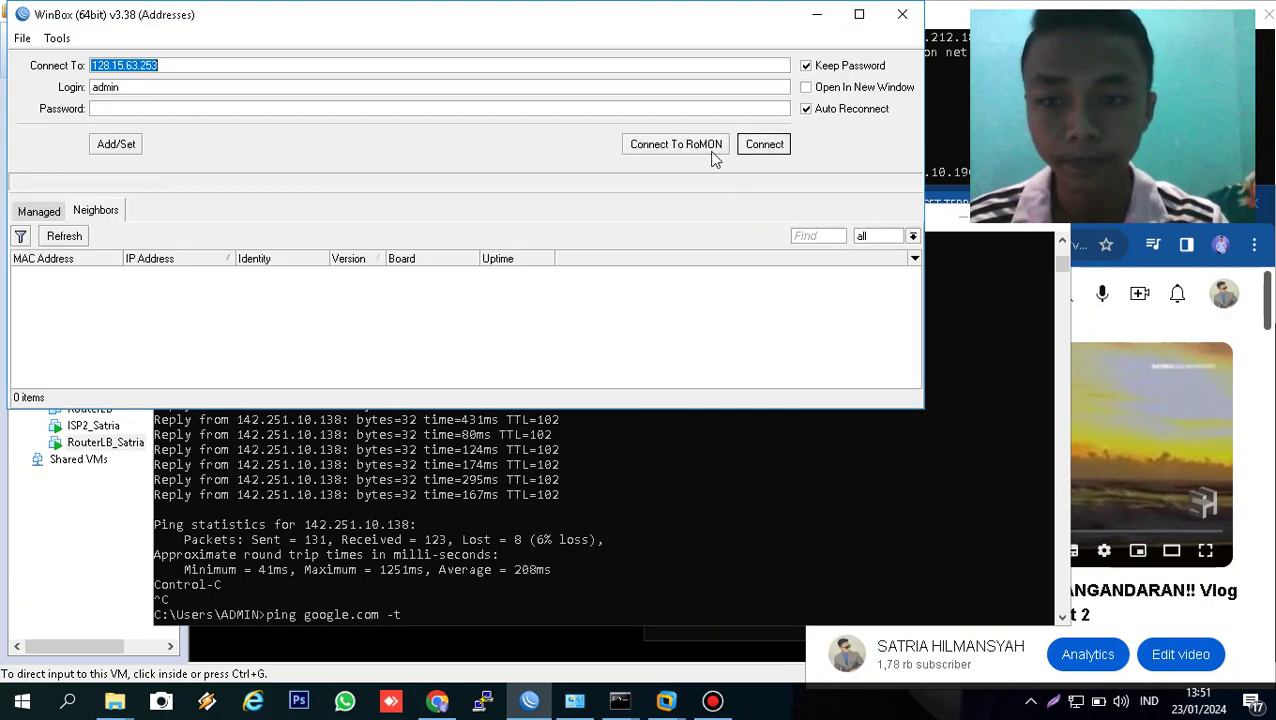
pyautogui.click(90, 277)
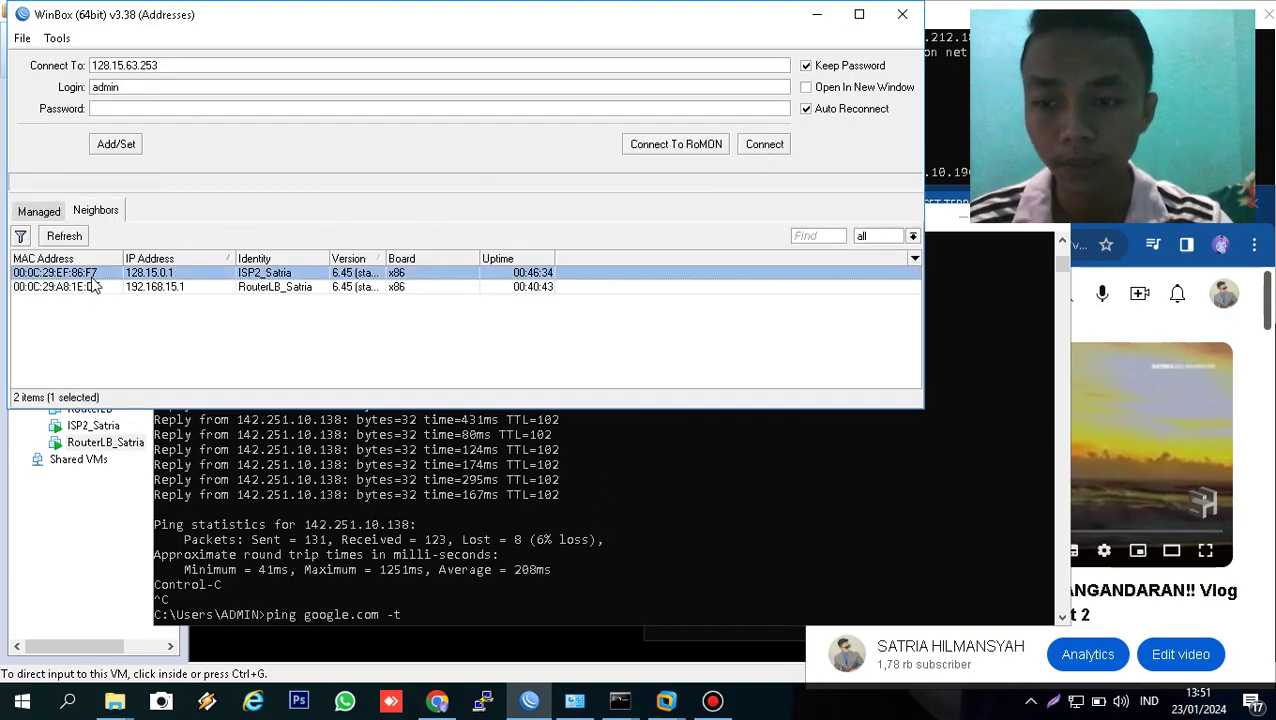
pyautogui.click(91, 287)
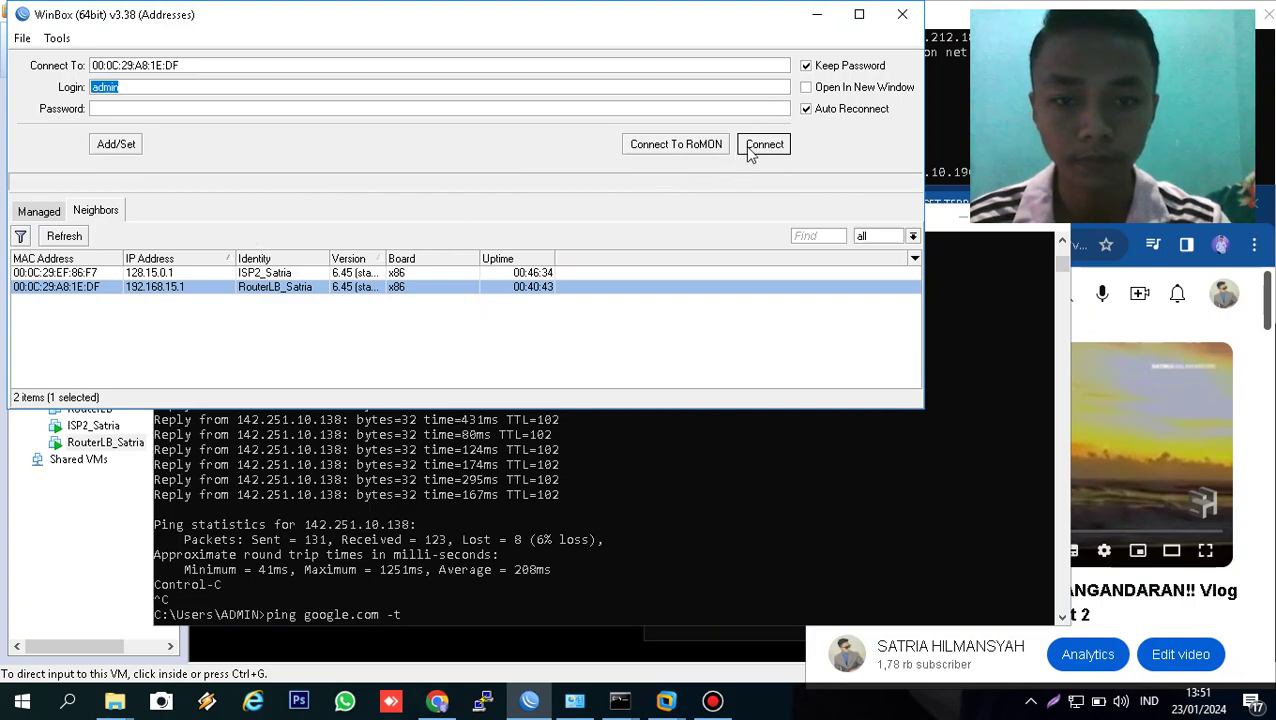
pyautogui.click(762, 146)
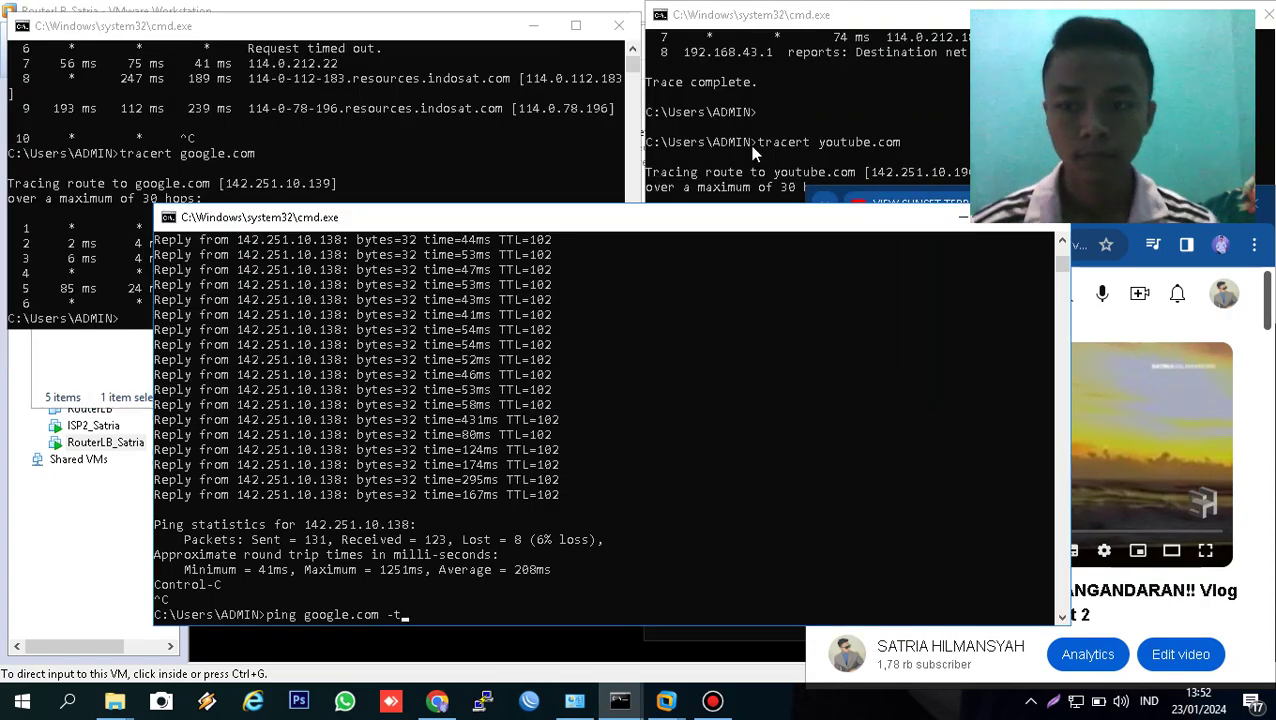
# - Cancel the dropped retry, refresh neighbors, and connect to RouterLB_Satria again
pyautogui.click(528, 703)
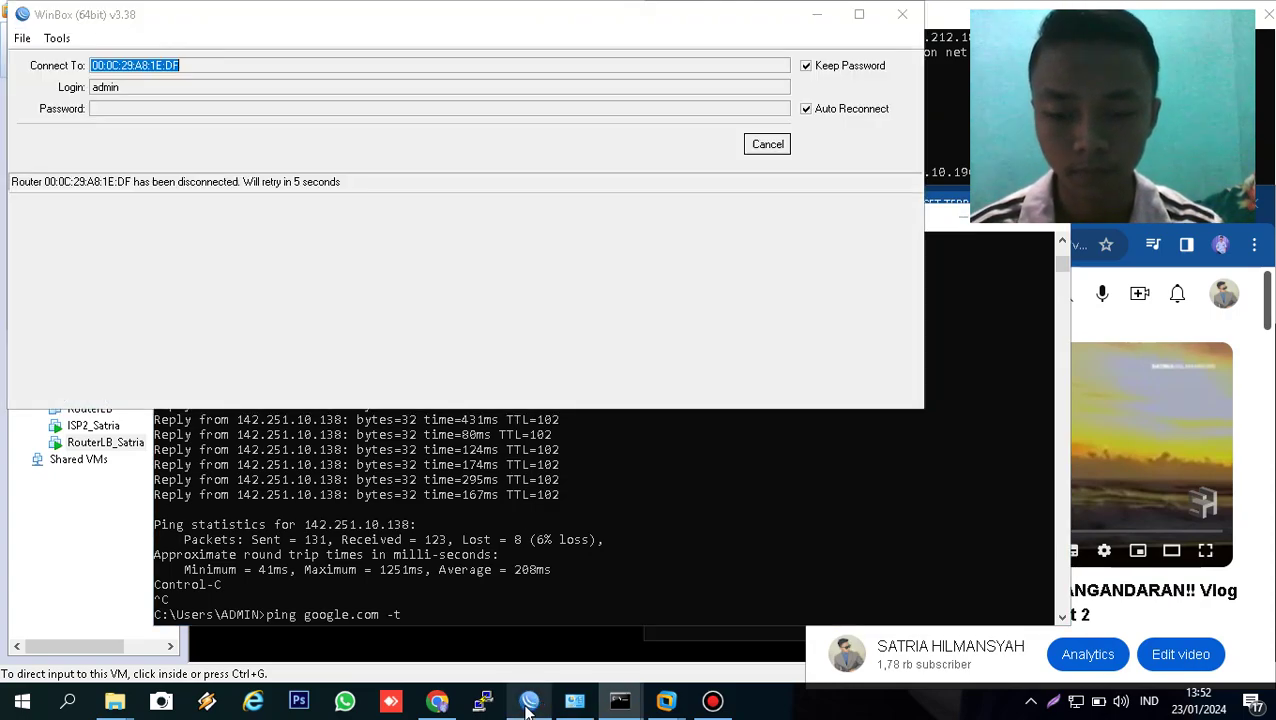
pyautogui.click(768, 145)
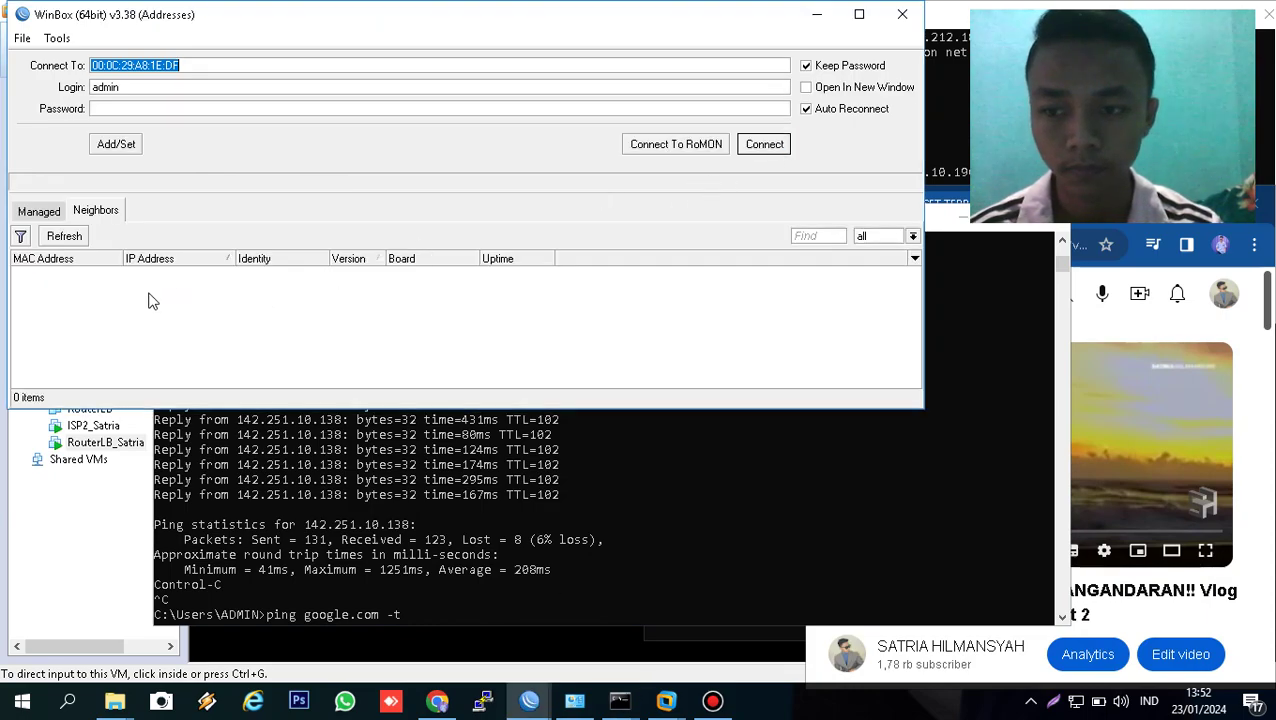
pyautogui.click(74, 235)
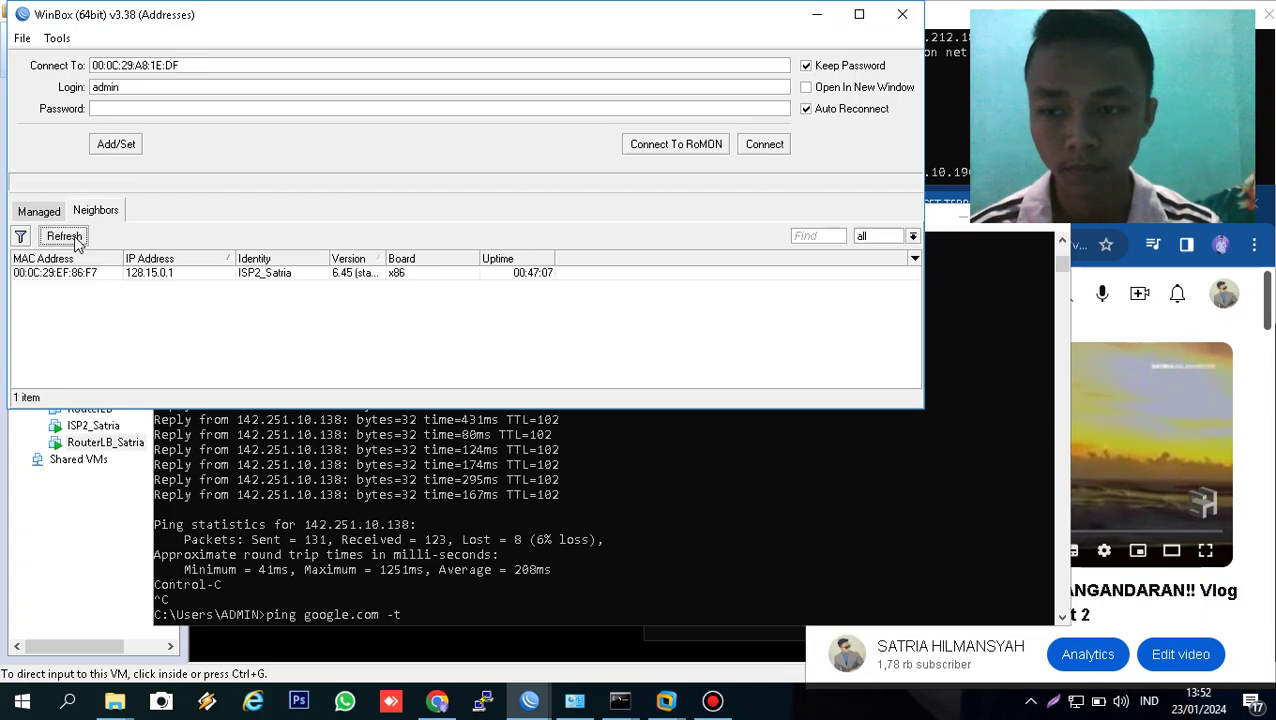
pyautogui.click(108, 286)
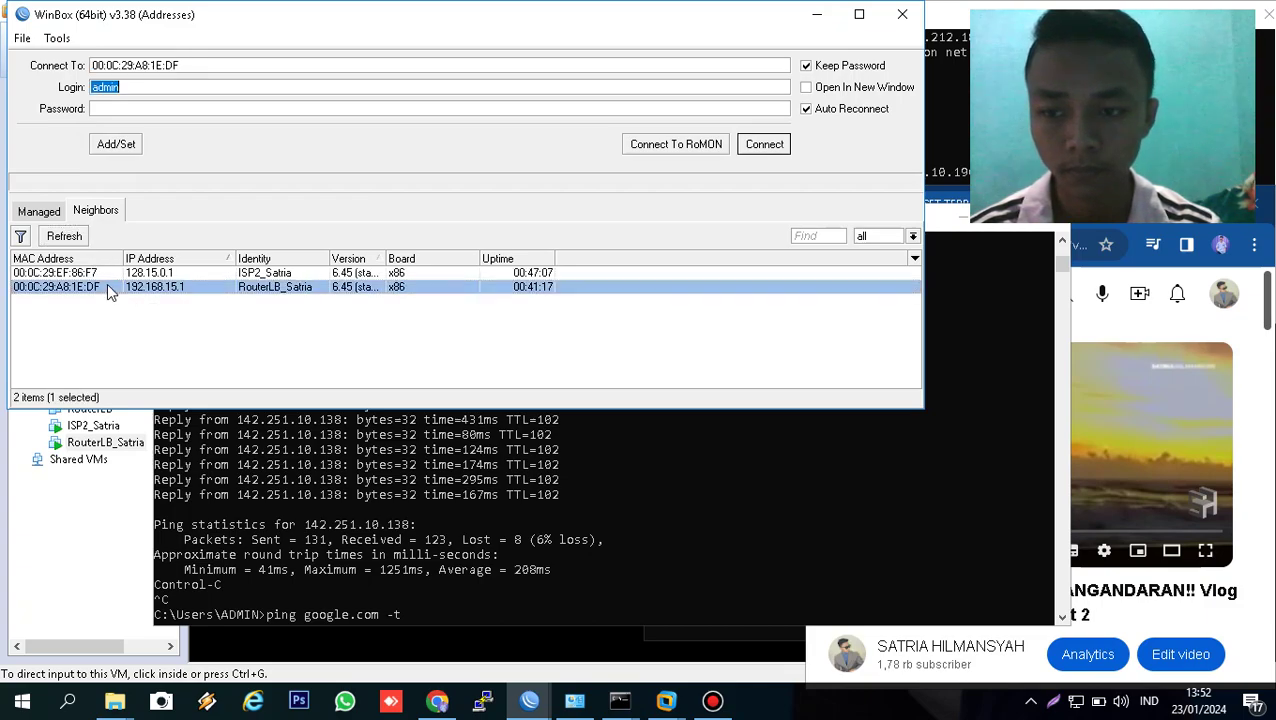
pyautogui.click(760, 146)
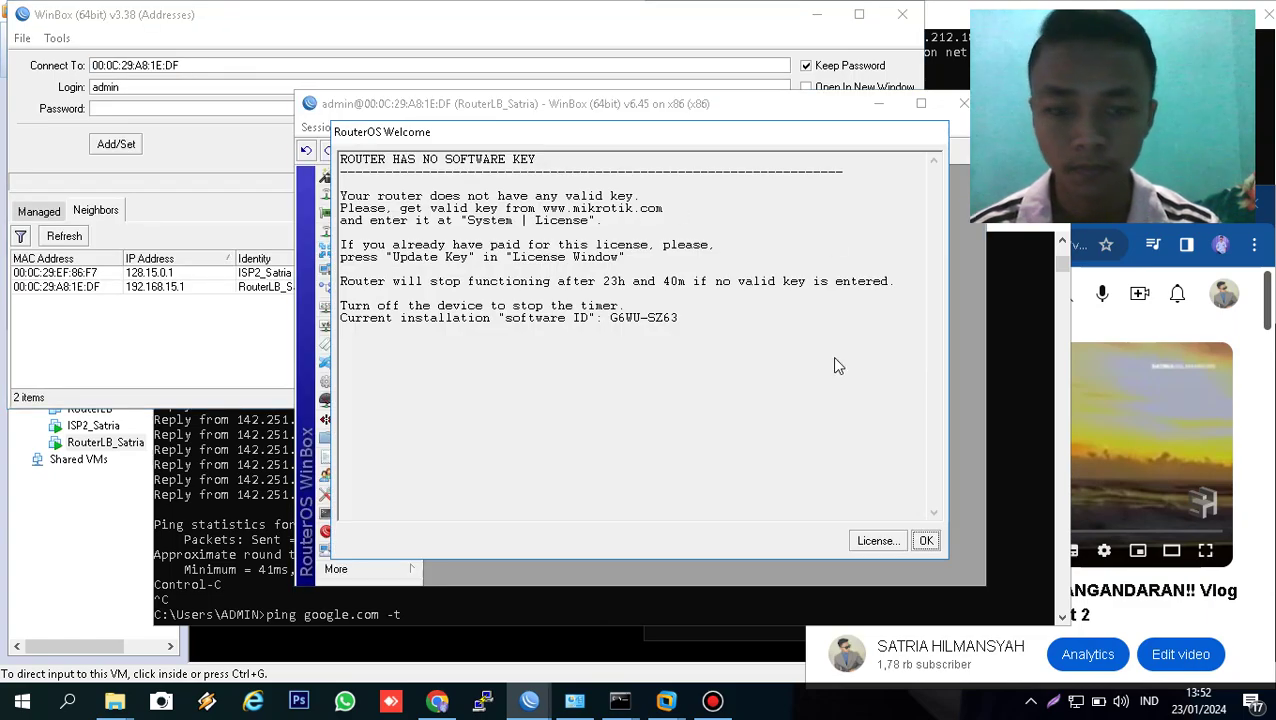
# - Dismiss the licence notice, show the Interface List maximized, and return to the ping console
pyautogui.click(927, 542)
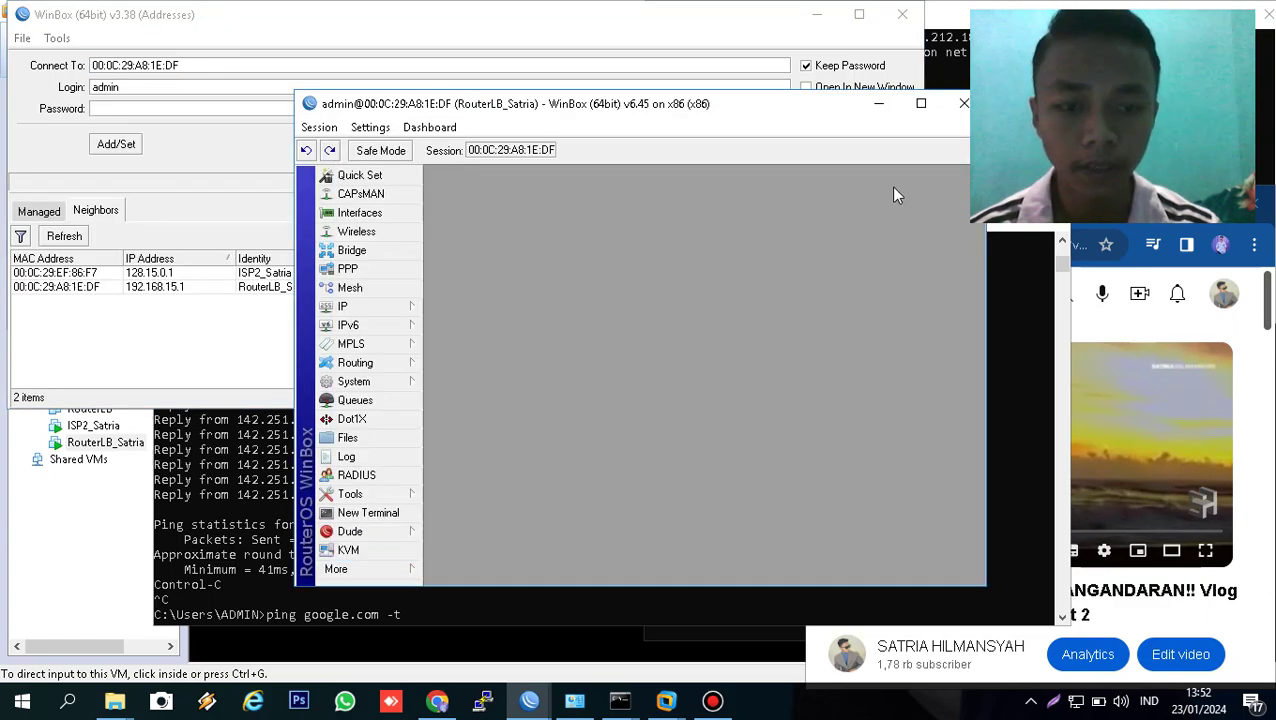
pyautogui.click(922, 105)
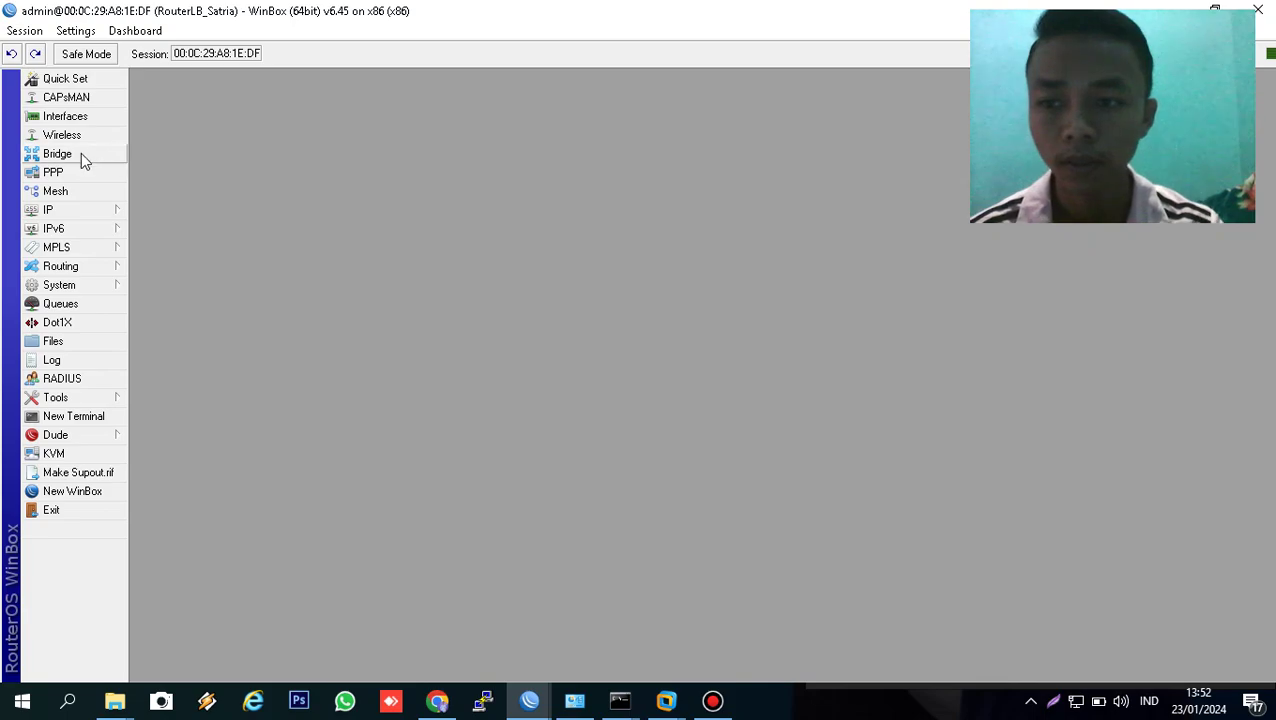
pyautogui.click(76, 118)
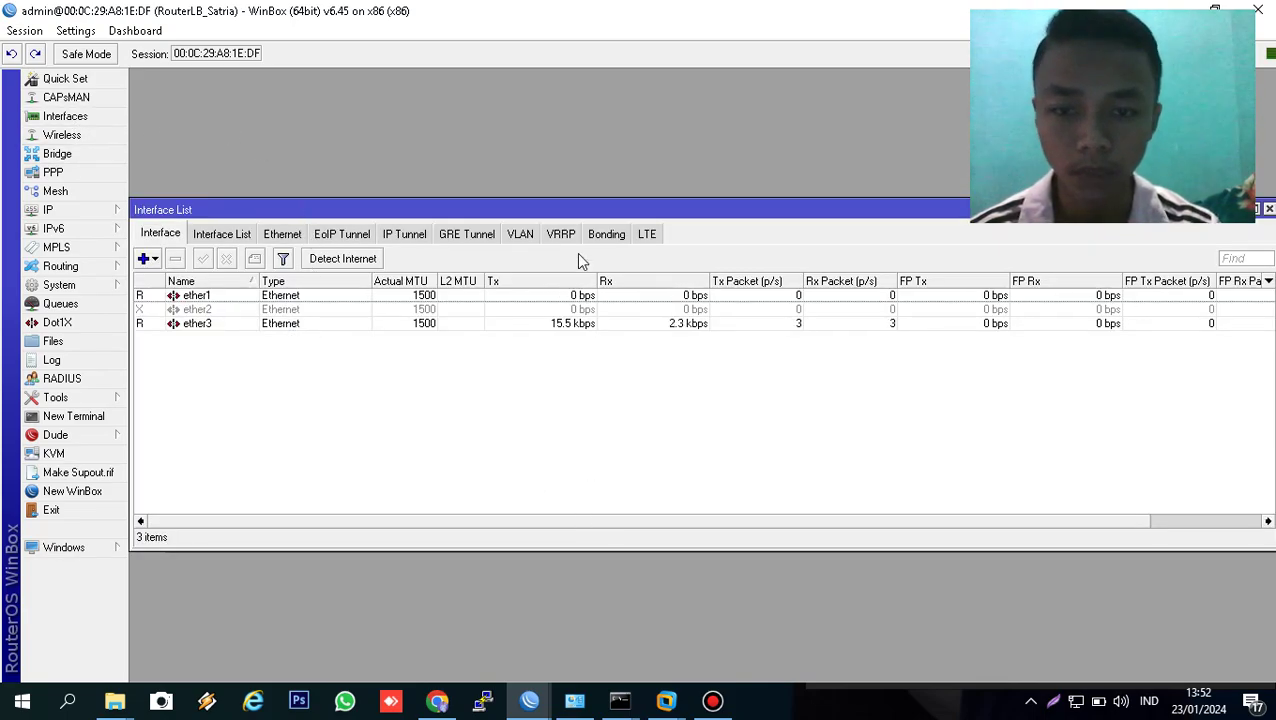
pyautogui.moveTo(578, 208); pyautogui.dragTo(560, 341)
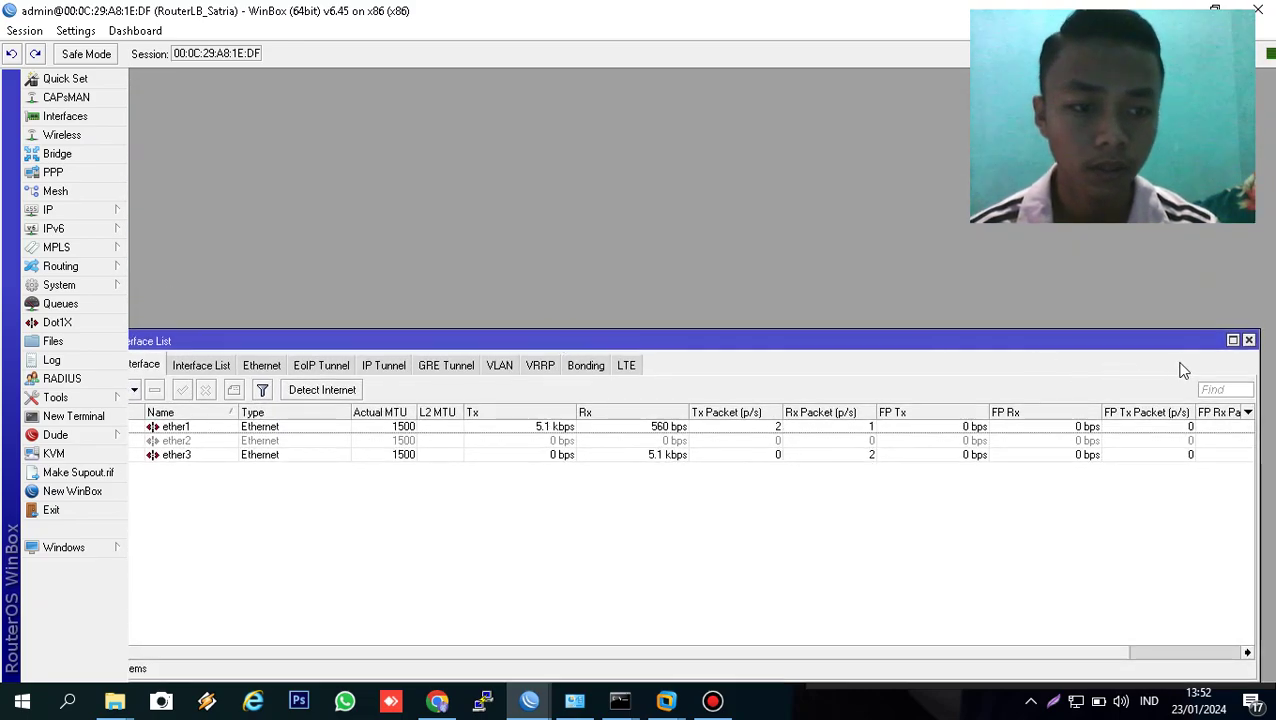
pyautogui.click(1233, 340)
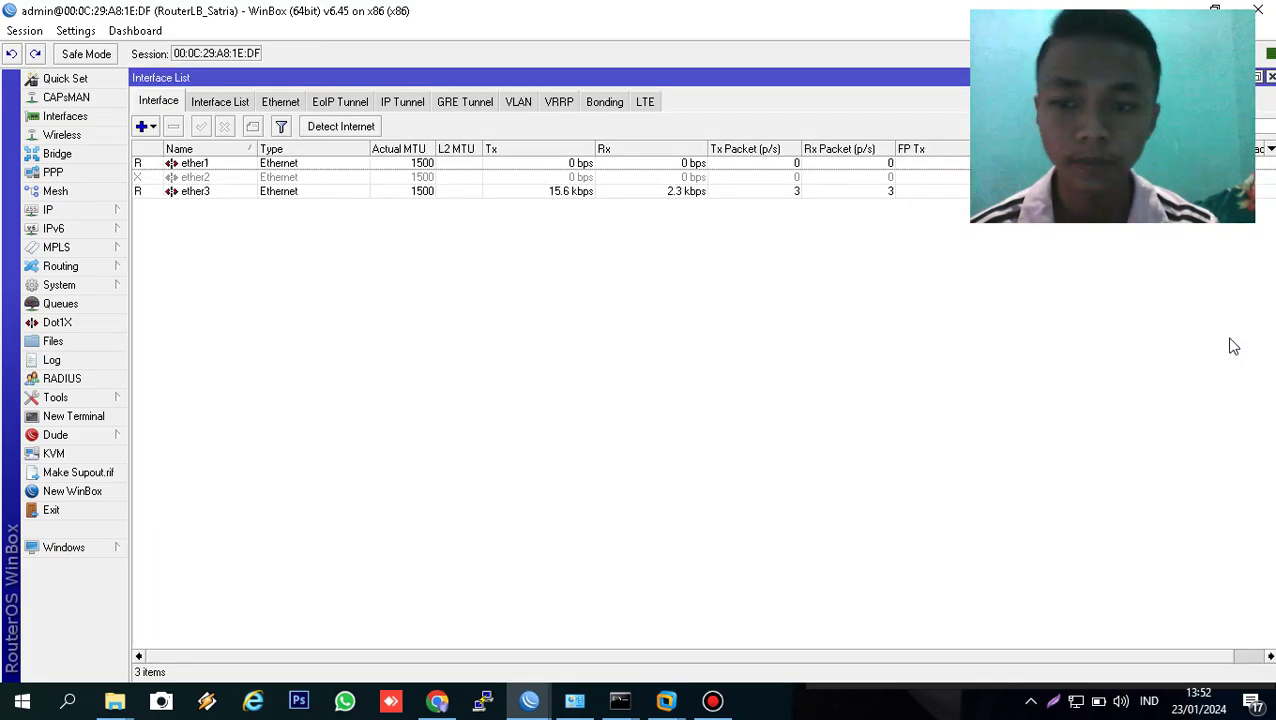
pyautogui.click(620, 700)
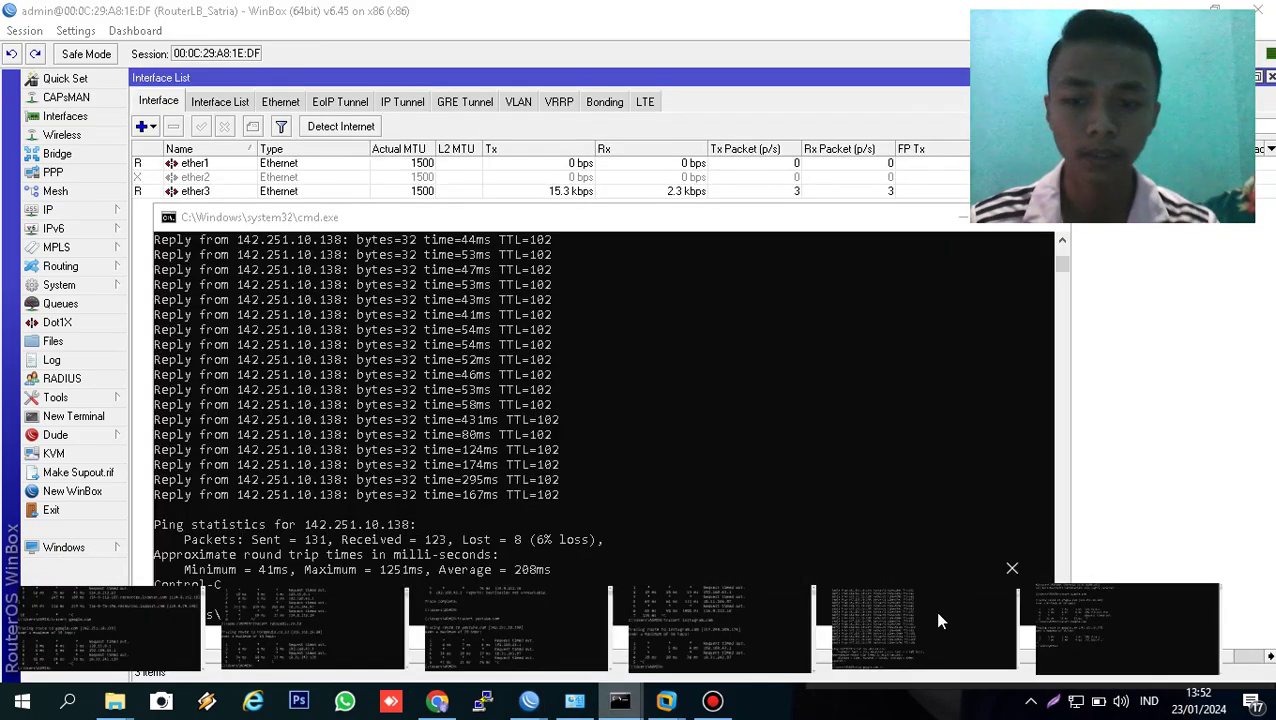
pyautogui.click(934, 612)
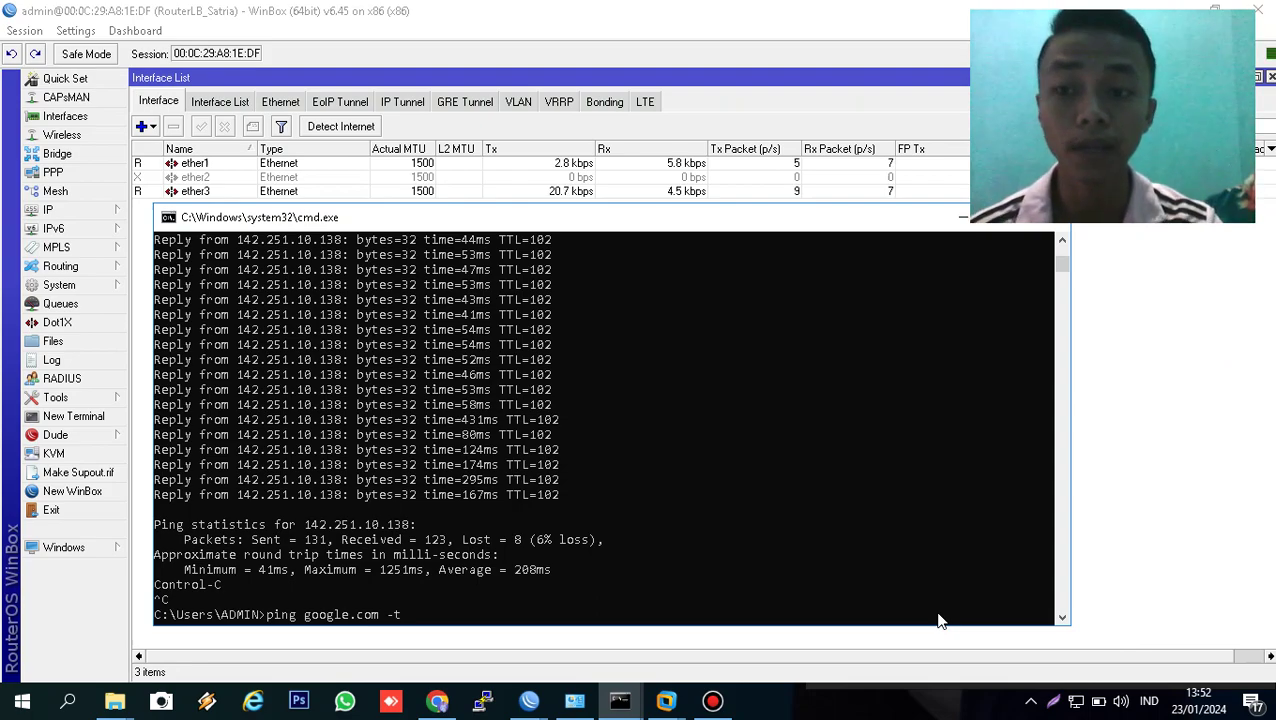
# - Rerun 'ping google.com -t' with ether2 disabled, getting steady replies from 142.251.10.102
pyautogui.press('Return')
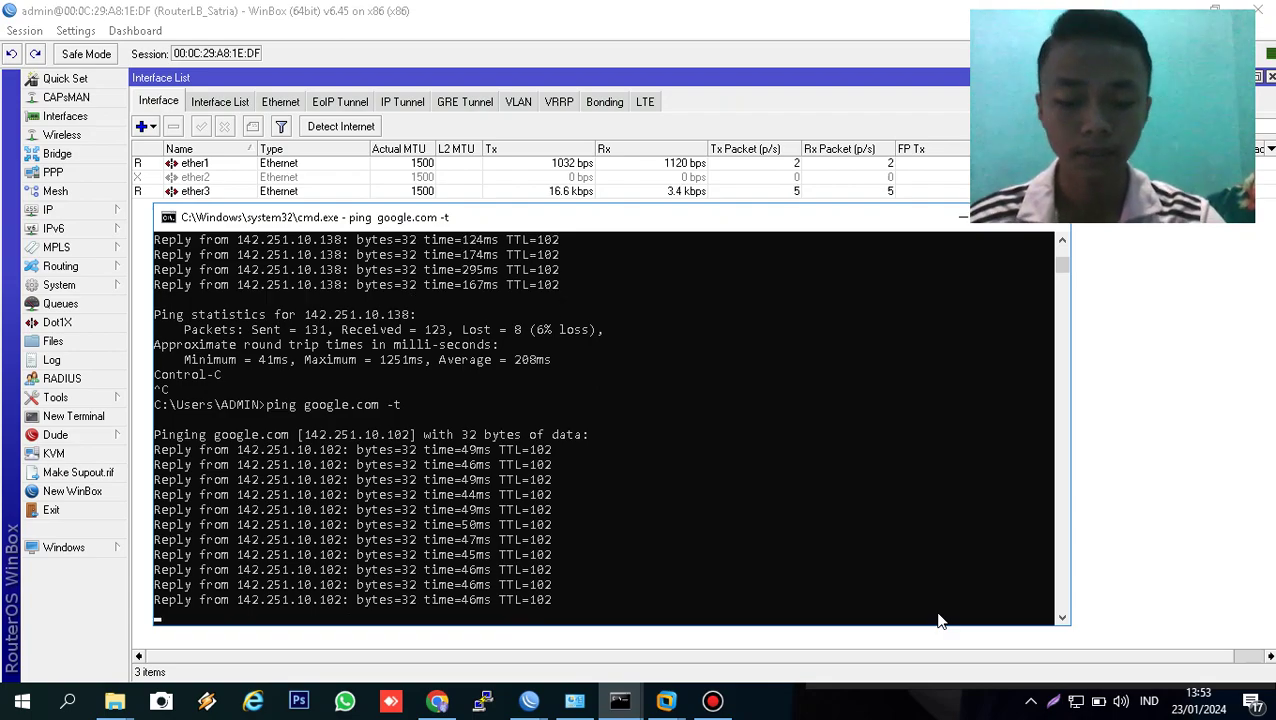
# - Capture the whole screen with Lightshot and save it as the PNG 'NO 3'
pyautogui.click(1058, 705)
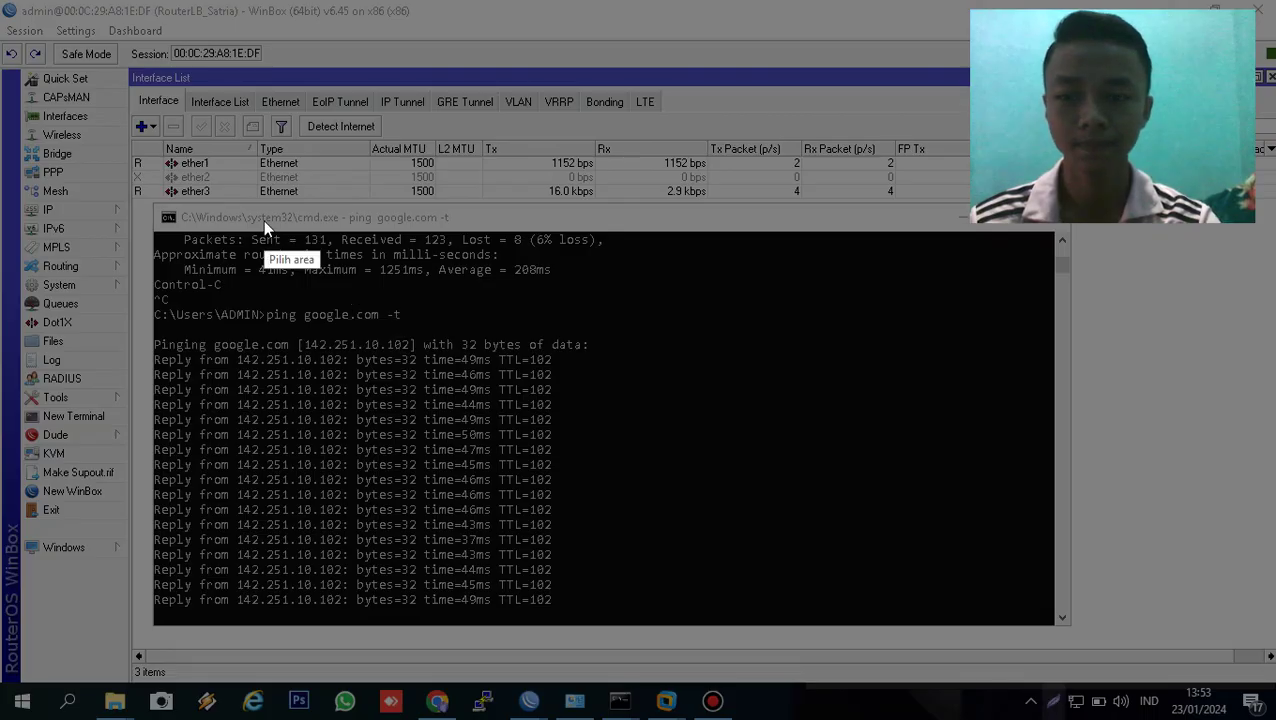
pyautogui.moveTo(1, 2); pyautogui.dragTo(1273, 716)
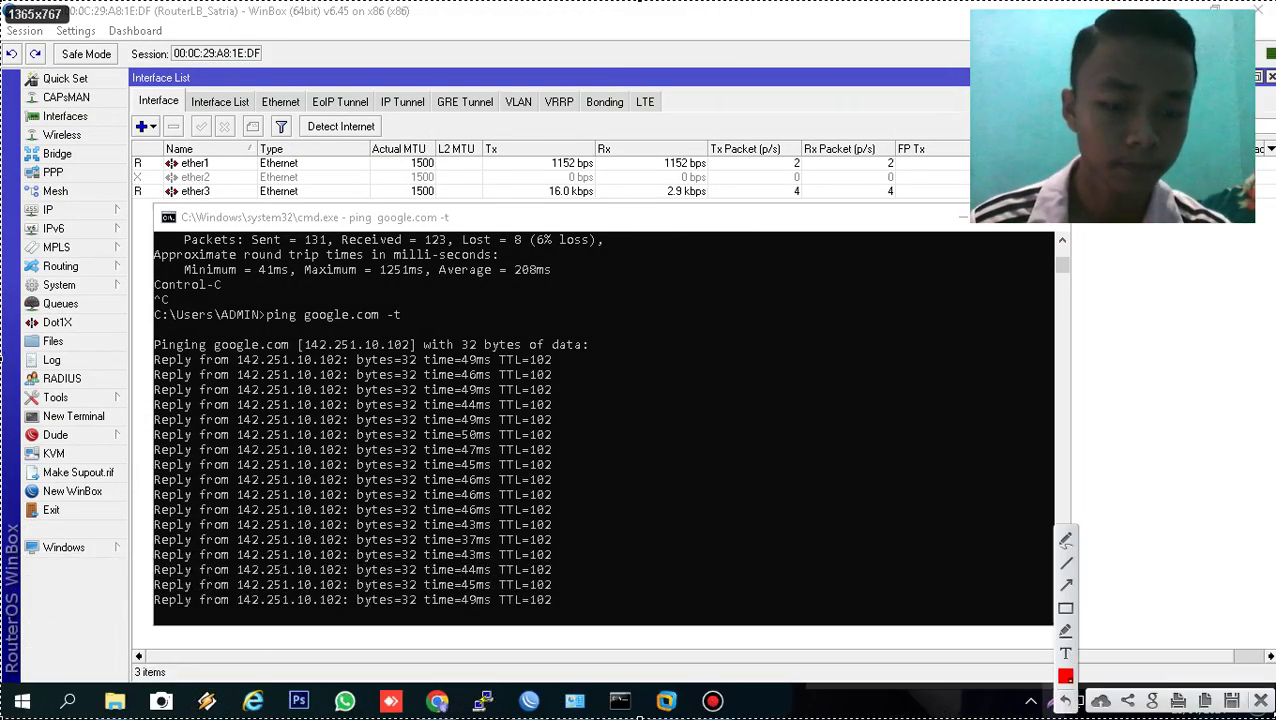
pyautogui.click(1232, 704)
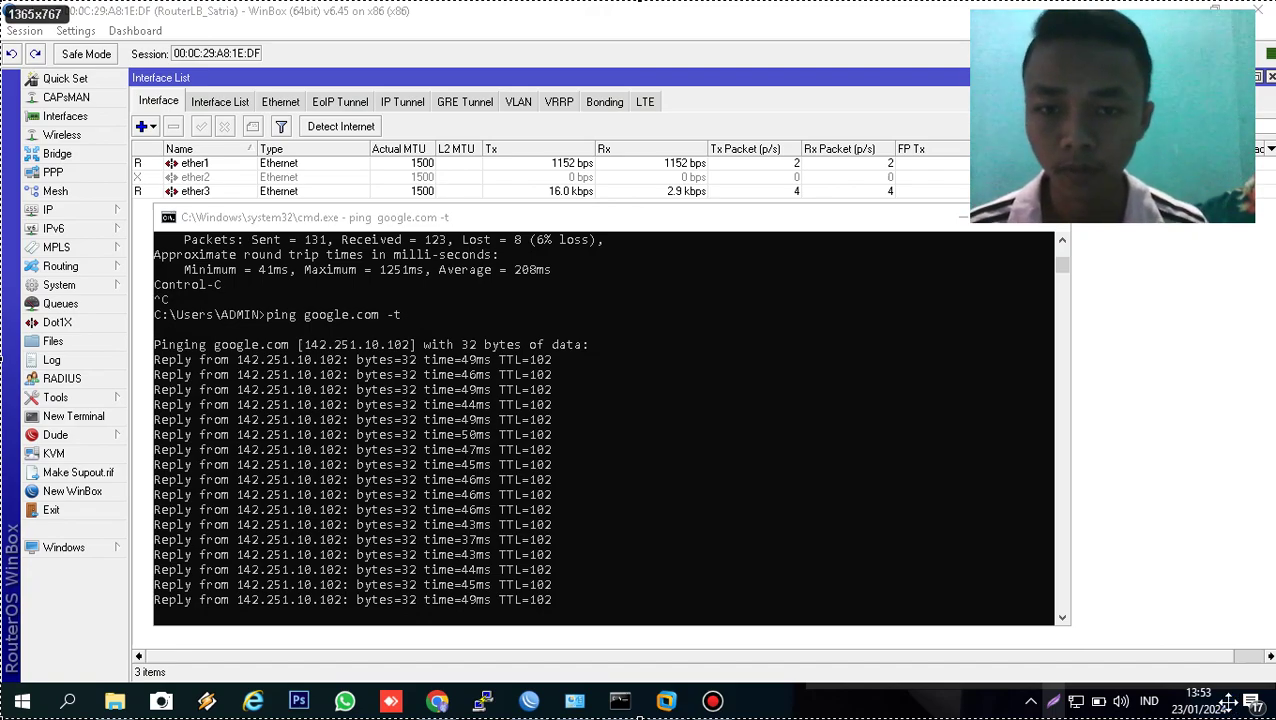
pyautogui.hotkey('ctrl', 's')
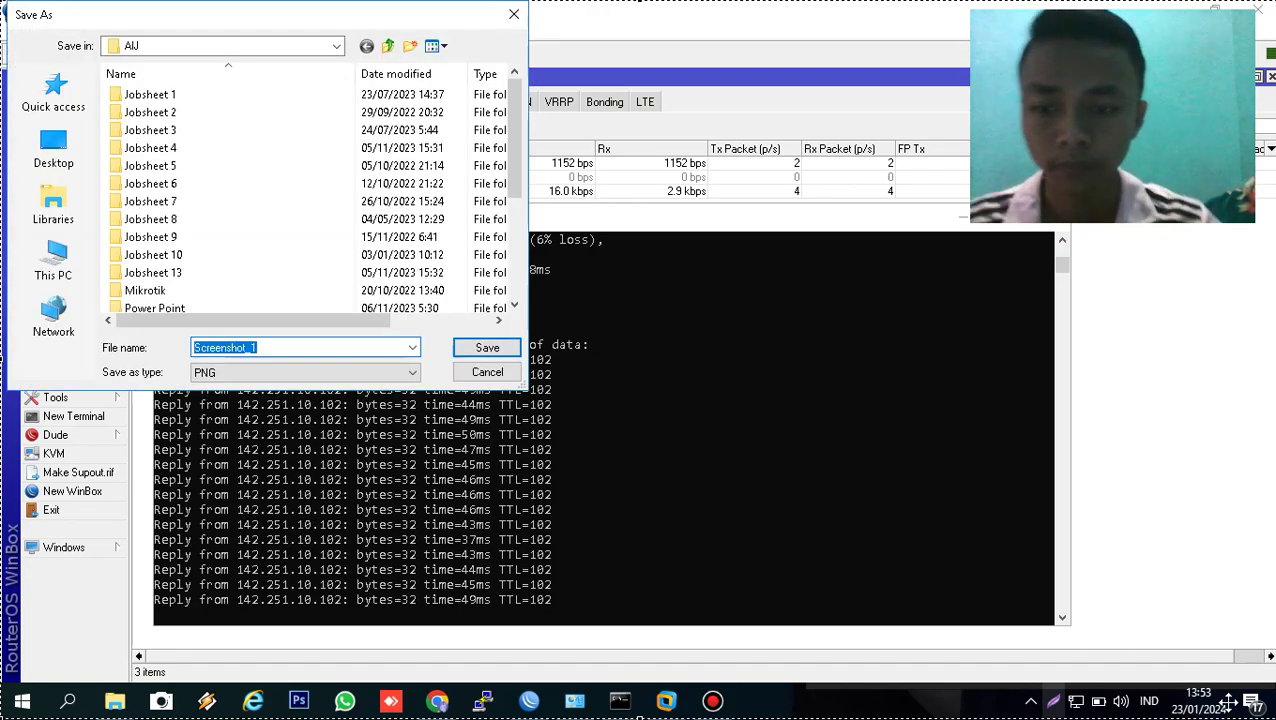
pyautogui.write('N03')
pyautogui.press('BackSpace')
pyautogui.write('3')
pyautogui.press('Return')
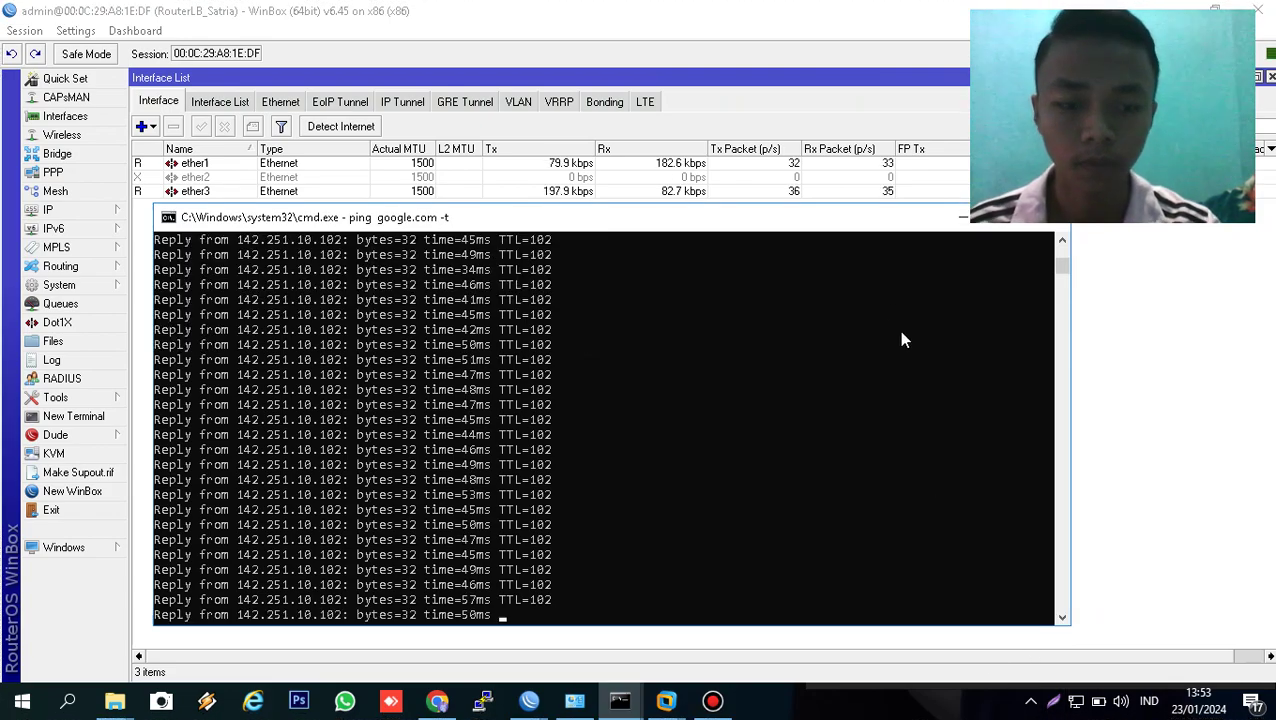
# - Re-enable ether2, disable ether1, and bring the google.com ping console forward
pyautogui.click(632, 178)
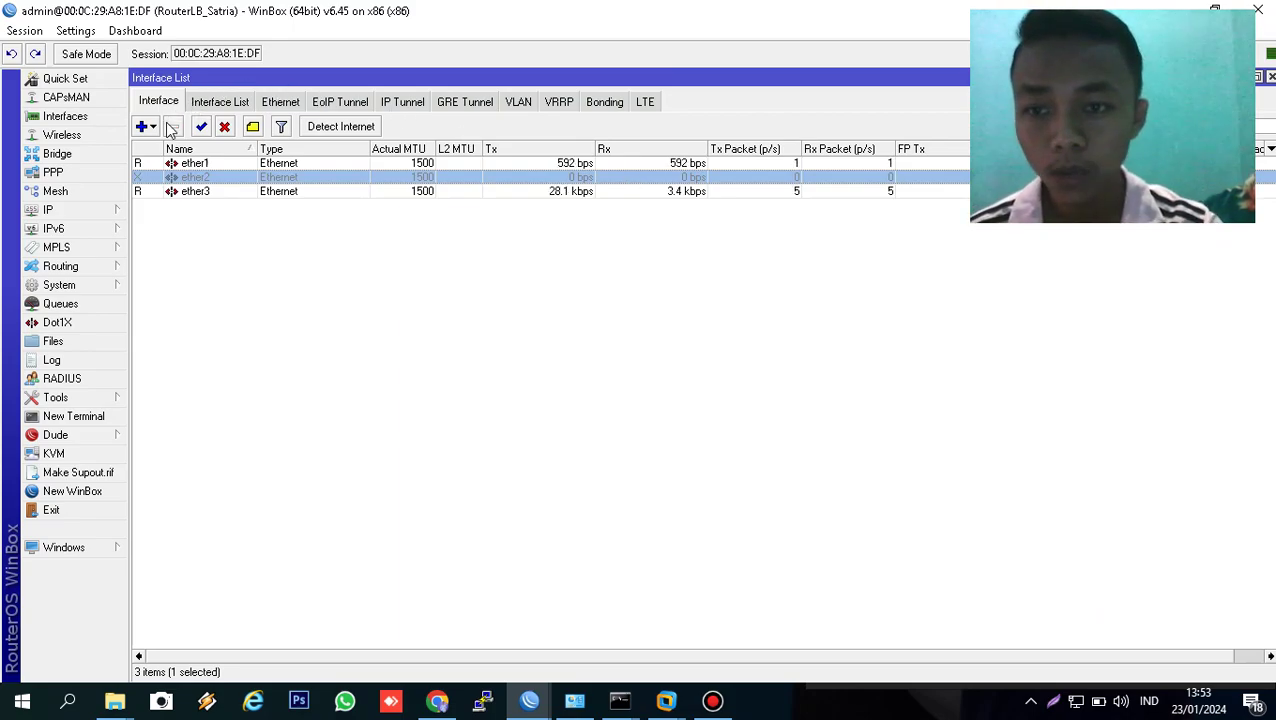
pyautogui.click(200, 128)
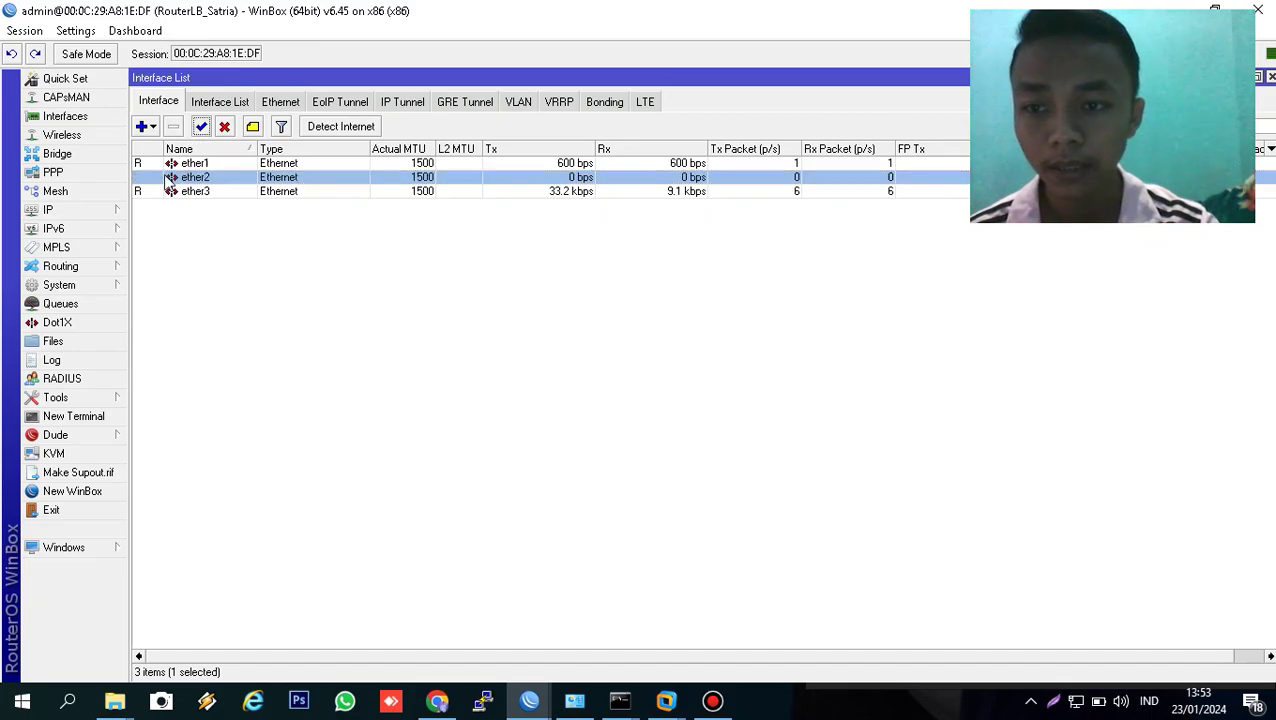
pyautogui.click(172, 163)
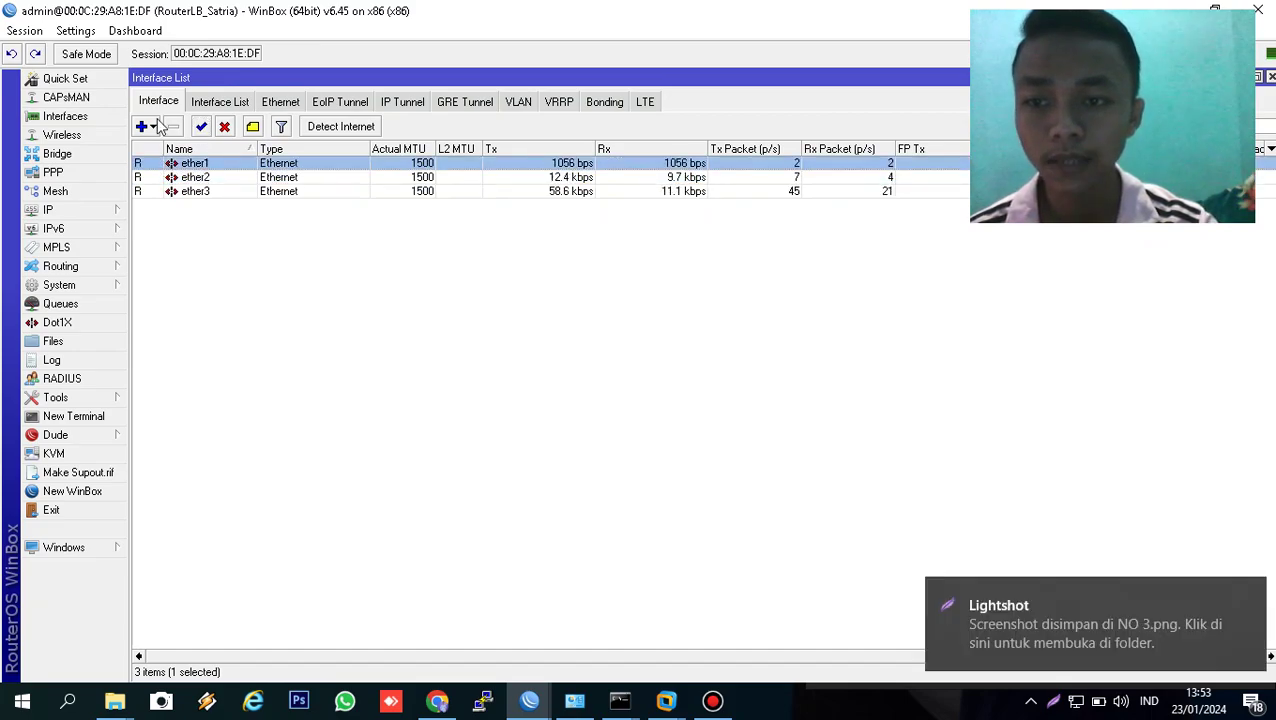
pyautogui.click(226, 128)
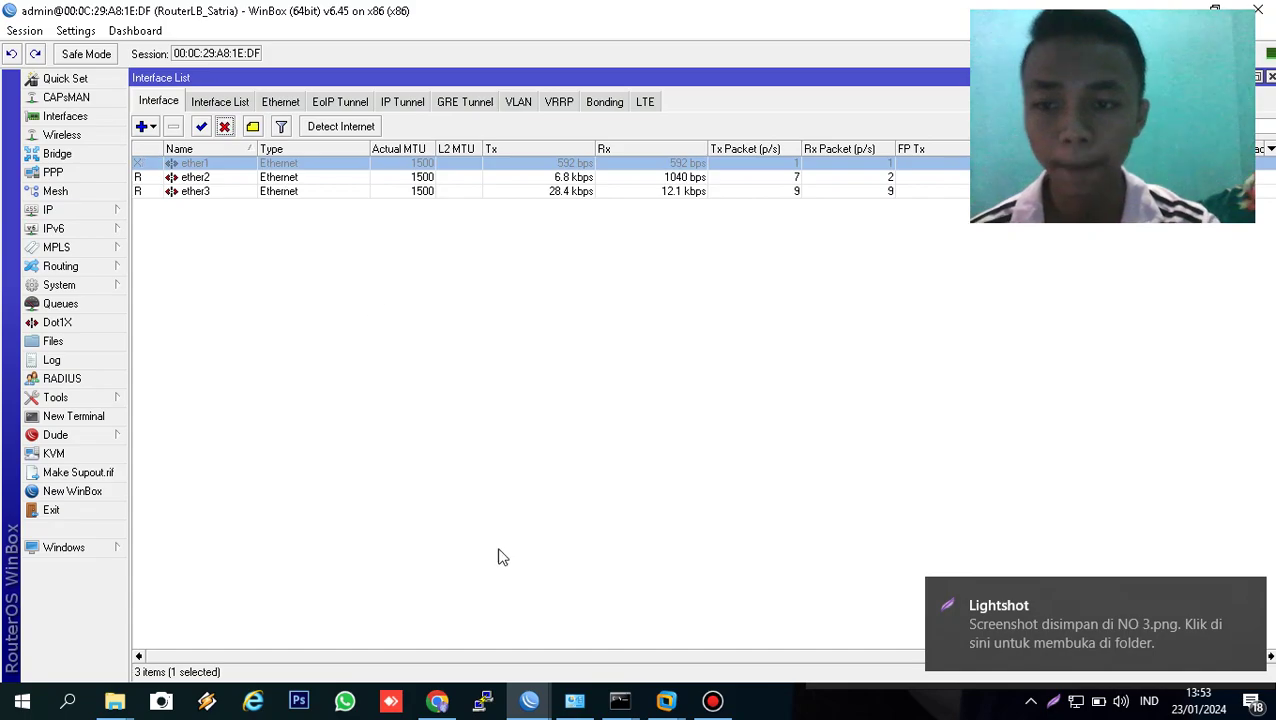
pyautogui.click(617, 705)
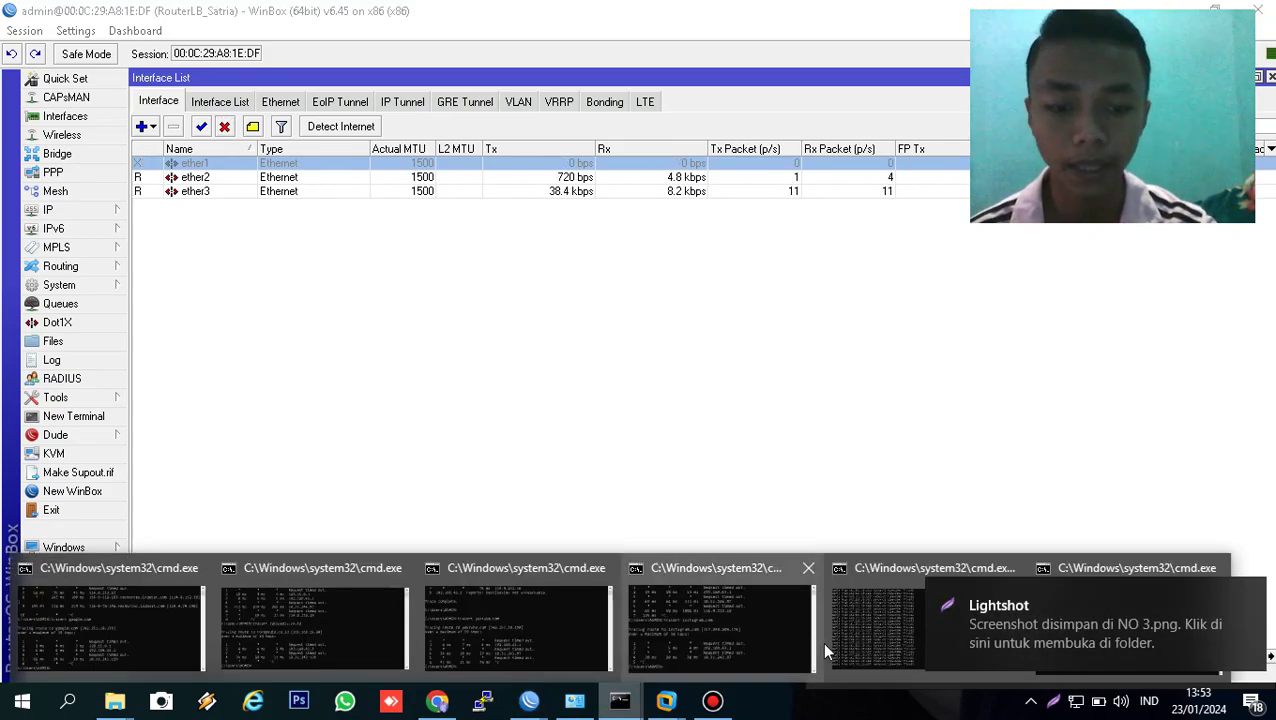
pyautogui.click(856, 638)
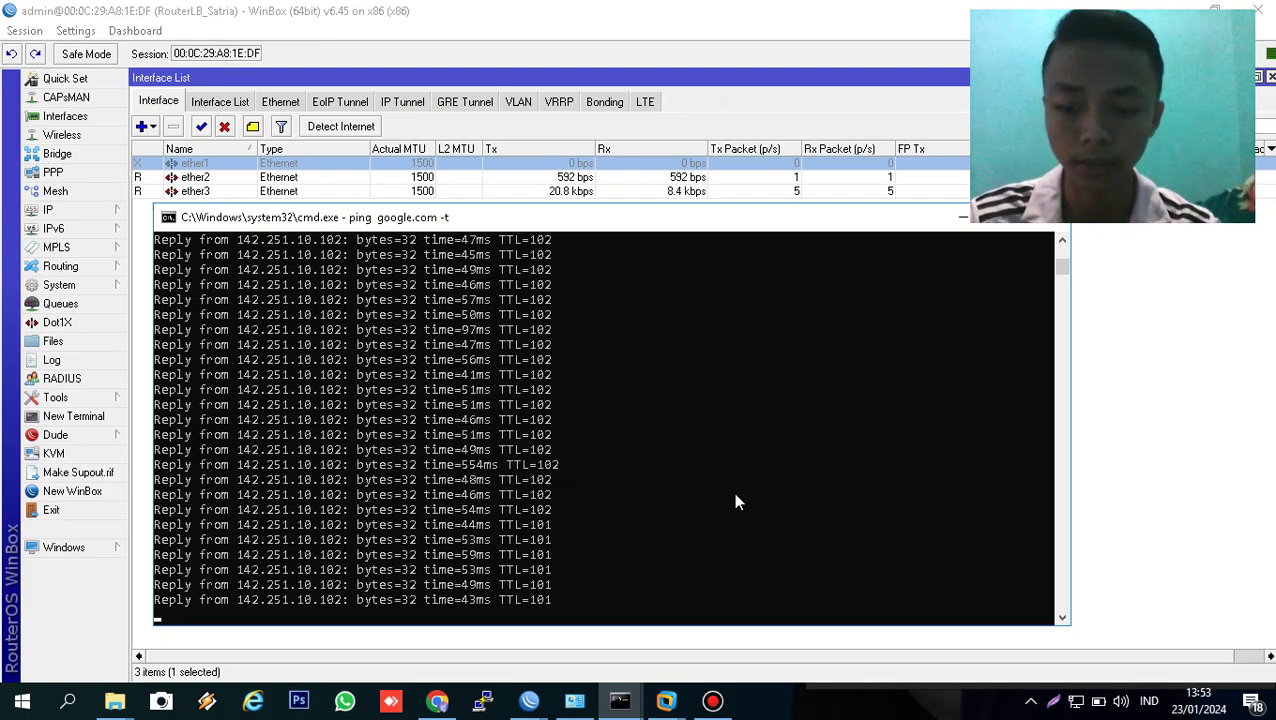
# - Stop the ping with Ctrl+C and rerun 'ping google.com -t' after the failover
pyautogui.hotkey('ctrl', 'c')
pyautogui.press('Up')
pyautogui.press('Return')
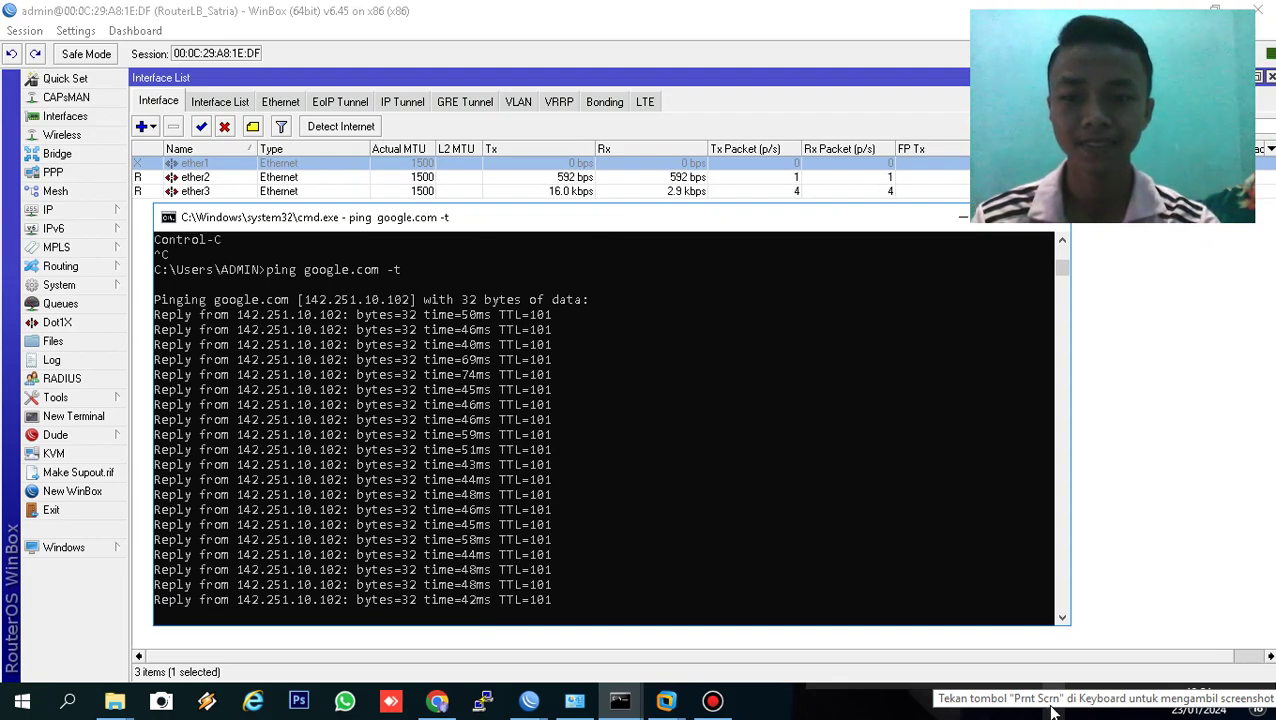
# - Save a full-screen Lightshot capture as 'NO 4', then bring up the Bandicam window
pyautogui.click(1052, 706)
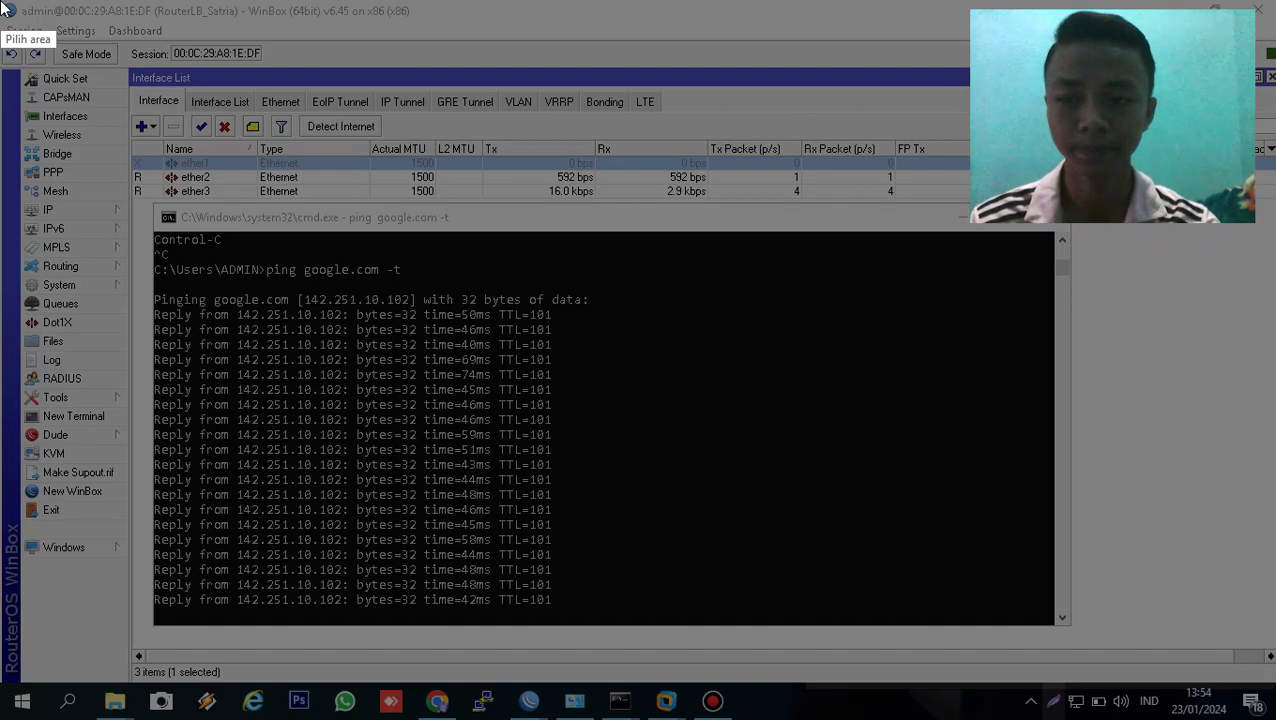
pyautogui.moveTo(1, 1)
pyautogui.mouseDown()
pyautogui.moveTo(1090, 548)
pyautogui.moveTo(1274, 719)
pyautogui.mouseUp()
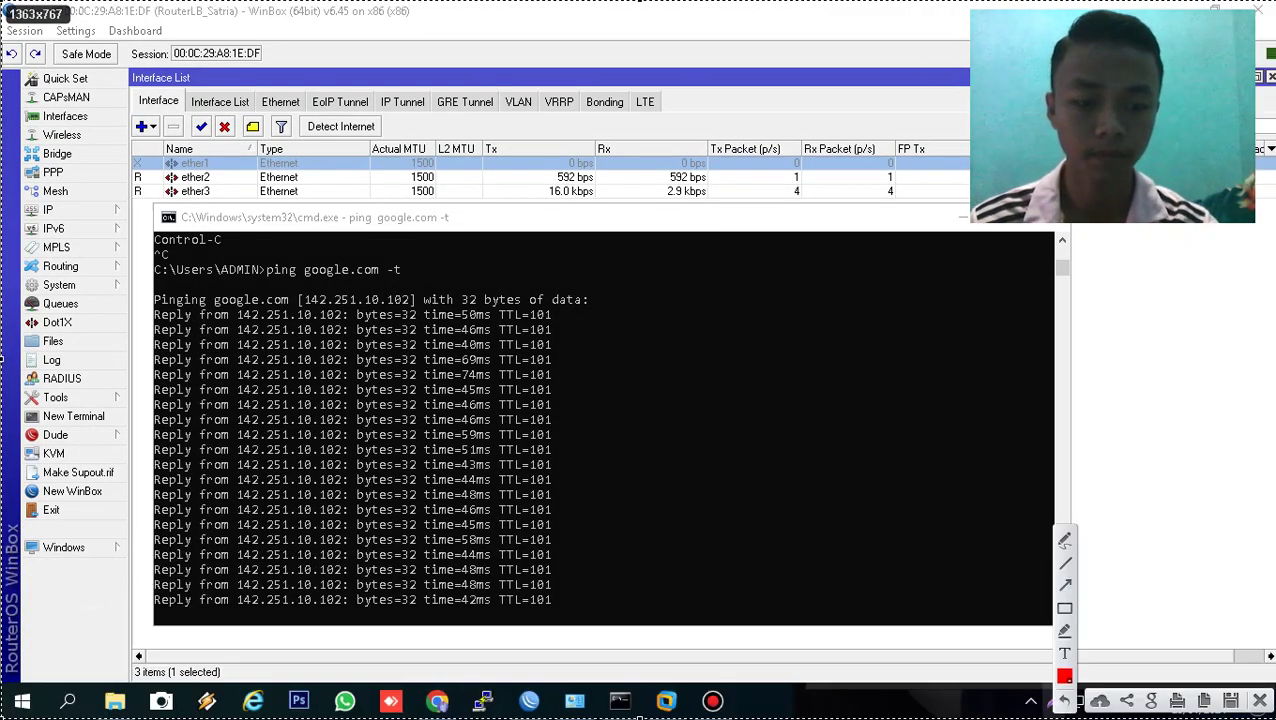
pyautogui.click(1233, 702)
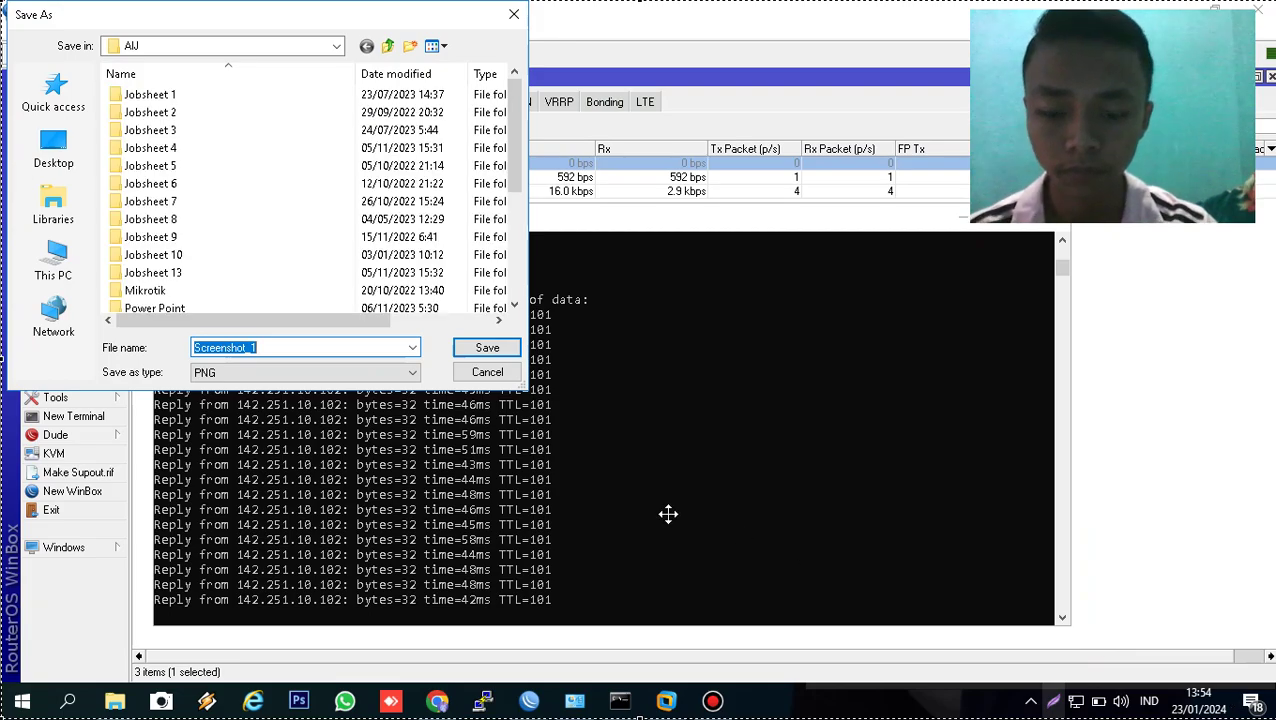
pyautogui.write('NO 4')
pyautogui.press('Return')
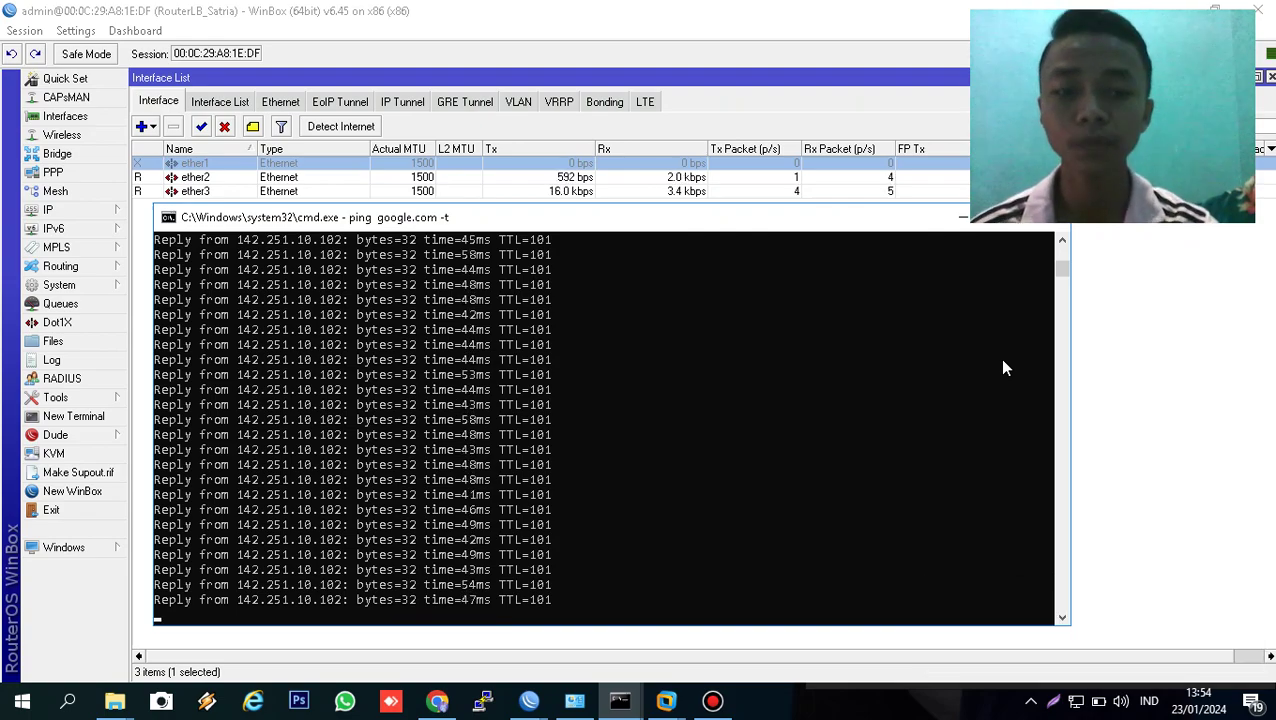
pyautogui.click(705, 704)
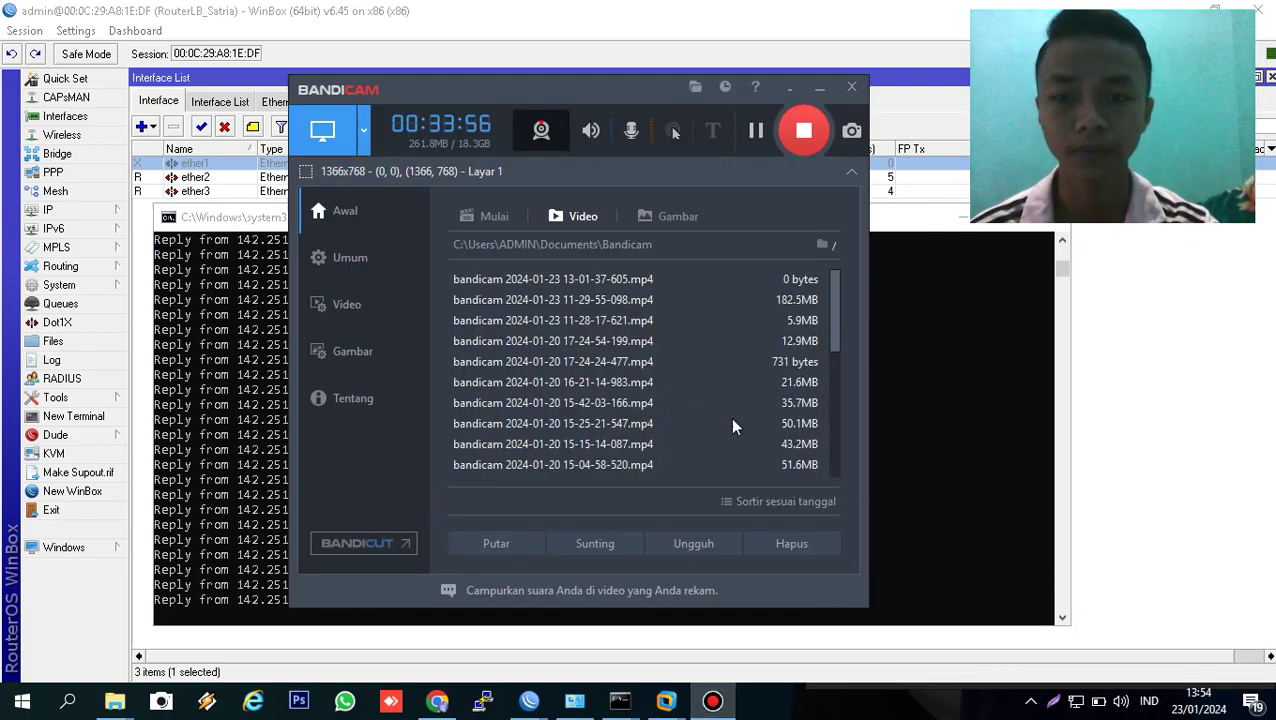